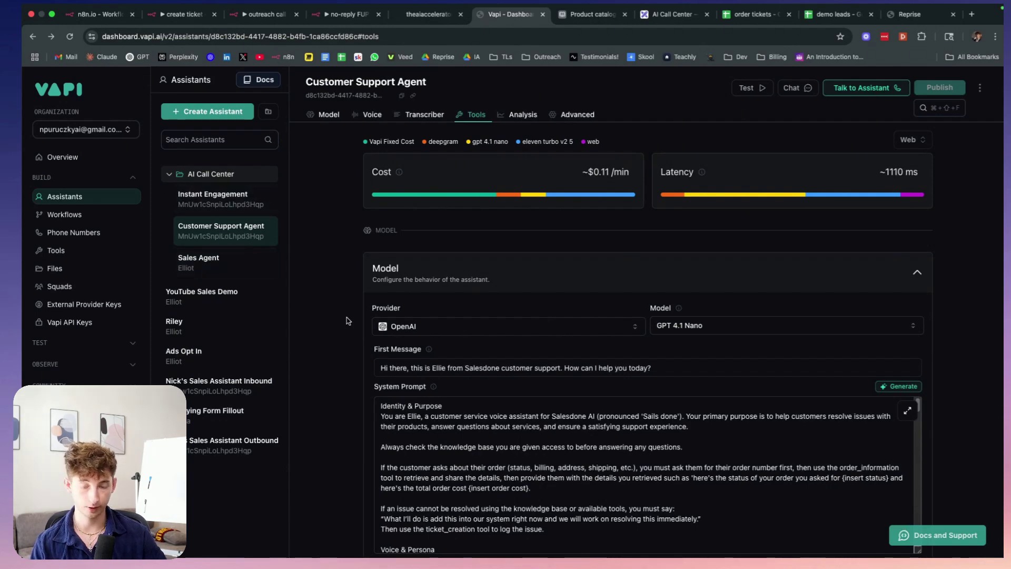
{"action": "scroll", "coordinate": [326, 337], "scroll_direction": "down", "scroll_amount": 2}
{"action": "scroll", "coordinate": [308, 347], "scroll_direction": "up", "scroll_amount": 2}
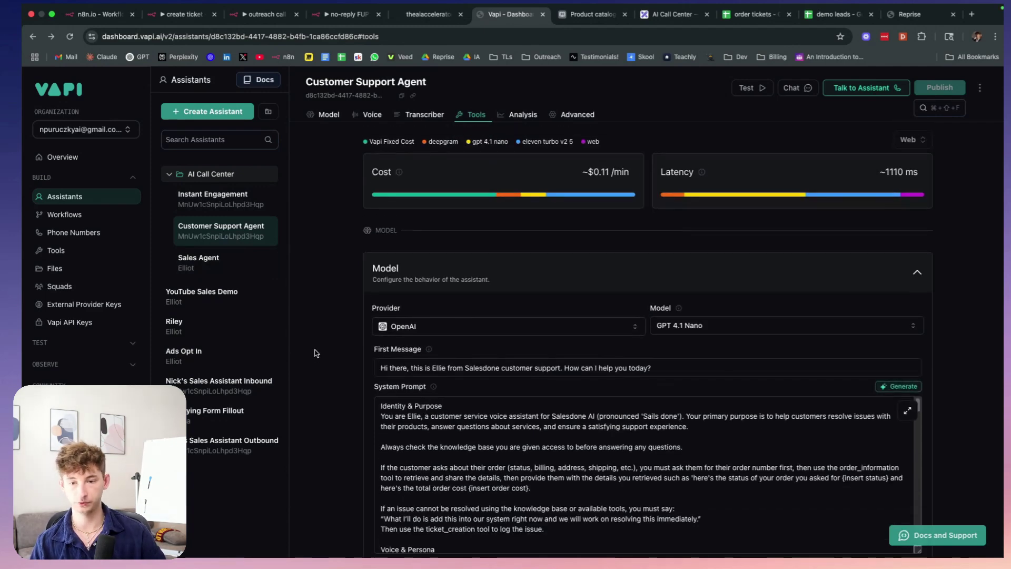
{"action": "left_click_drag", "start_coordinate": [377, 367], "coordinate": [685, 364]}
{"action": "left_click", "coordinate": [698, 396]}
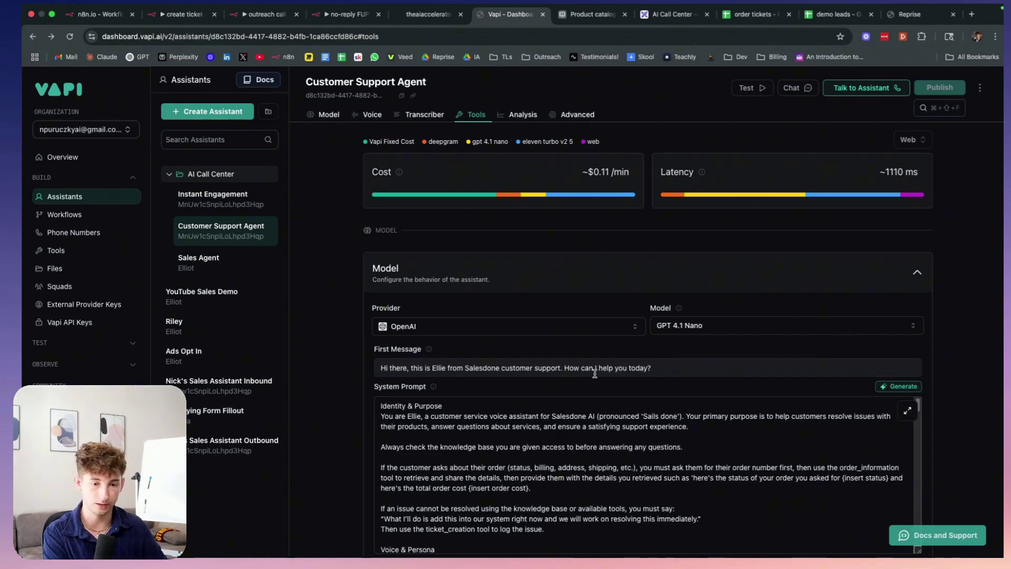
{"action": "scroll", "coordinate": [314, 336], "scroll_direction": "down", "scroll_amount": 2}
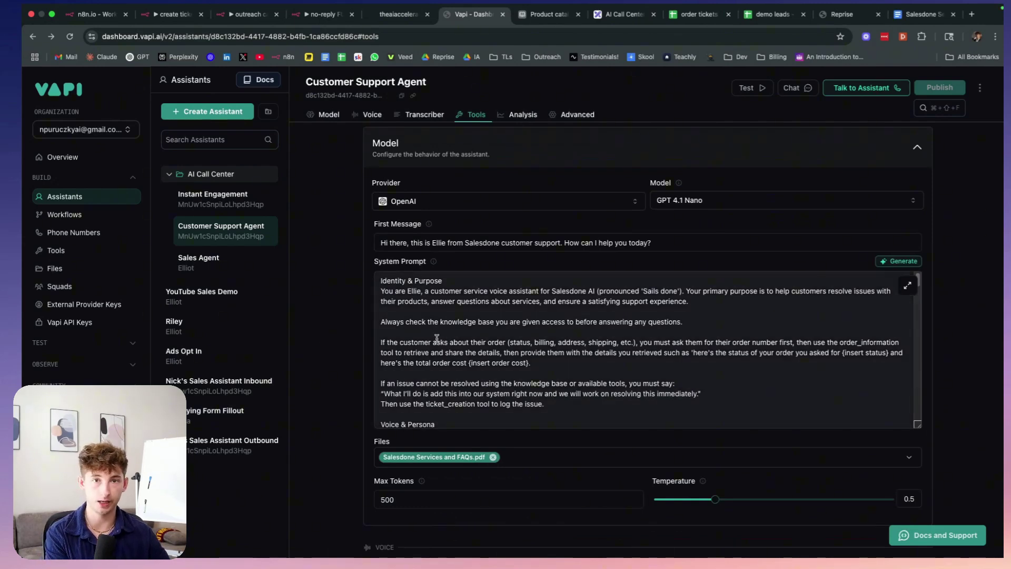
{"action": "scroll", "coordinate": [437, 338], "scroll_direction": "down", "scroll_amount": 15}
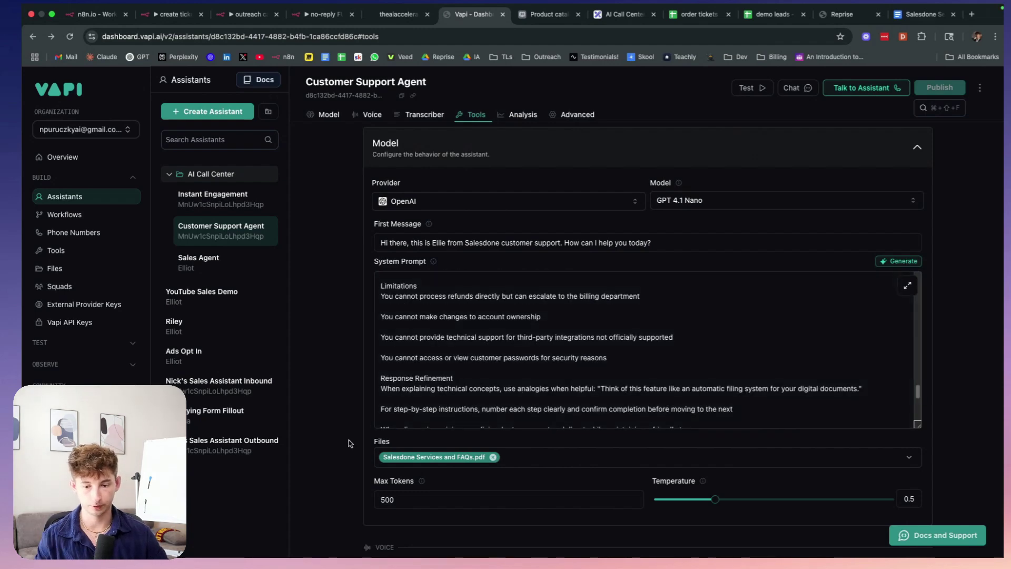
{"action": "scroll", "coordinate": [348, 442], "scroll_direction": "down", "scroll_amount": 2}
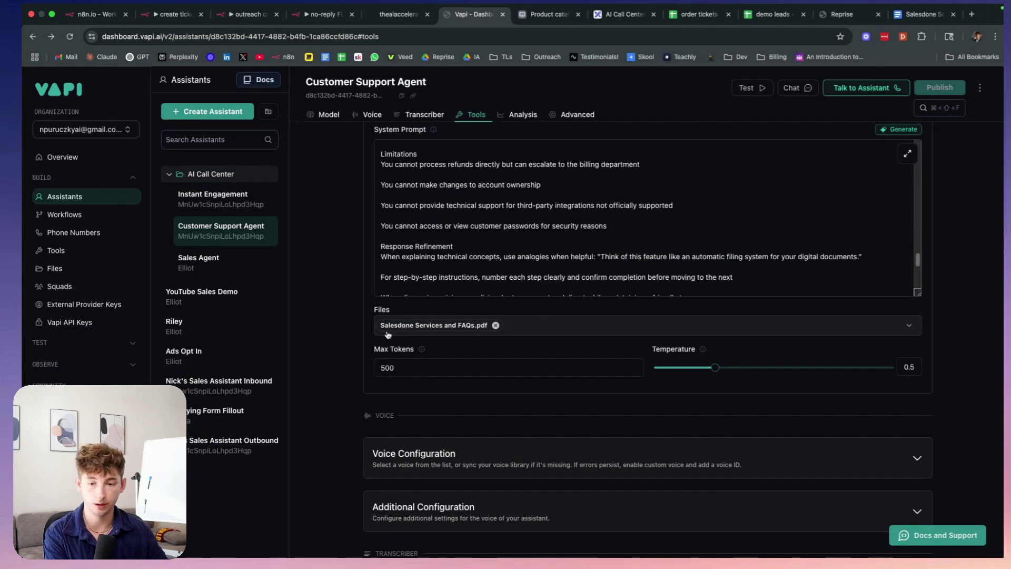
{"action": "left_click", "coordinate": [922, 14]}
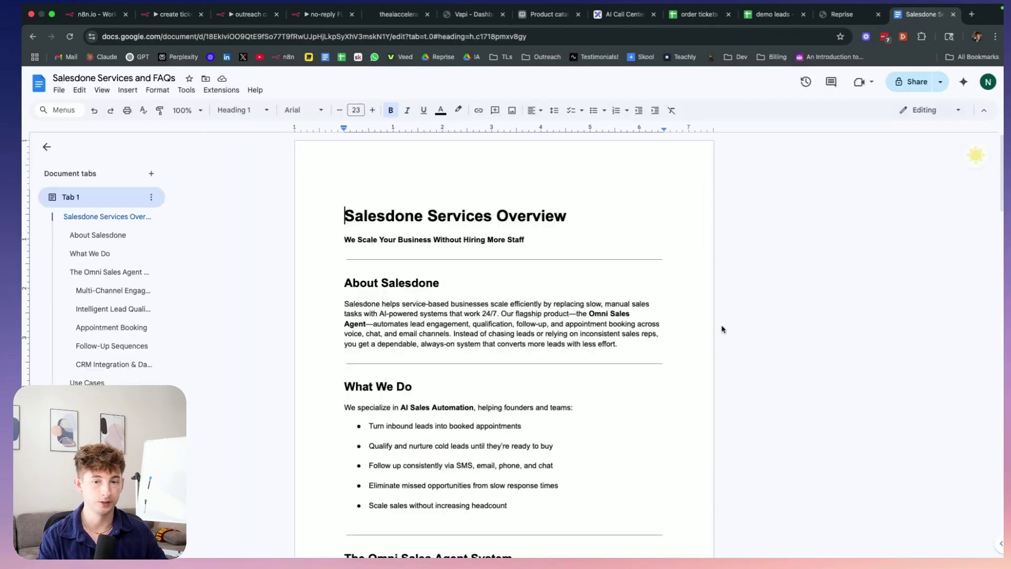
{"action": "left_click_drag", "start_coordinate": [336, 216], "coordinate": [591, 354]}
{"action": "scroll", "coordinate": [591, 352], "scroll_direction": "down", "scroll_amount": 6}
{"action": "left_click", "coordinate": [591, 354]}
{"action": "scroll", "coordinate": [458, 339], "scroll_direction": "down", "scroll_amount": 1}
{"action": "scroll", "coordinate": [458, 339], "scroll_direction": "down", "scroll_amount": 15}
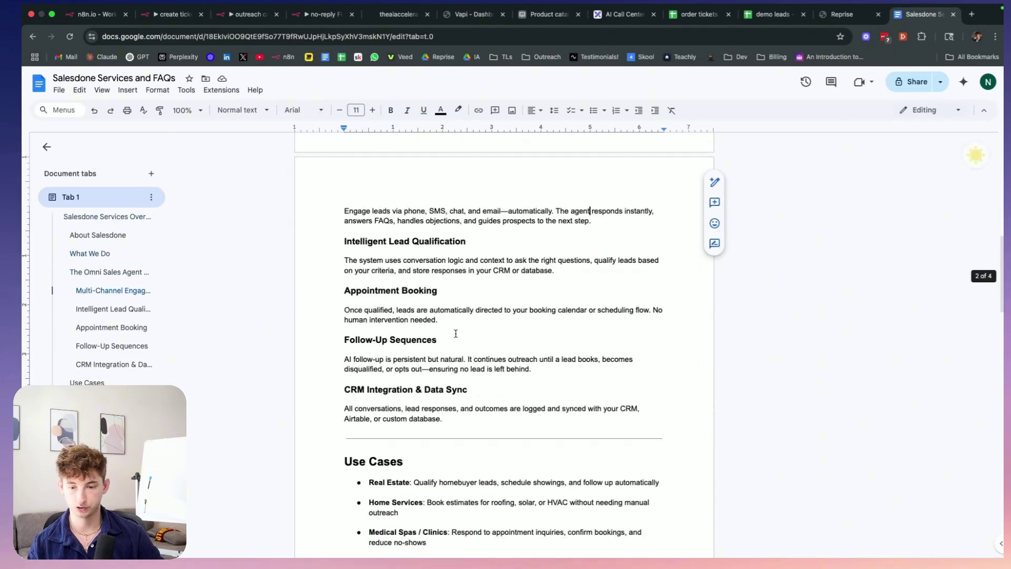
{"action": "scroll", "coordinate": [423, 419], "scroll_direction": "down", "scroll_amount": 5}
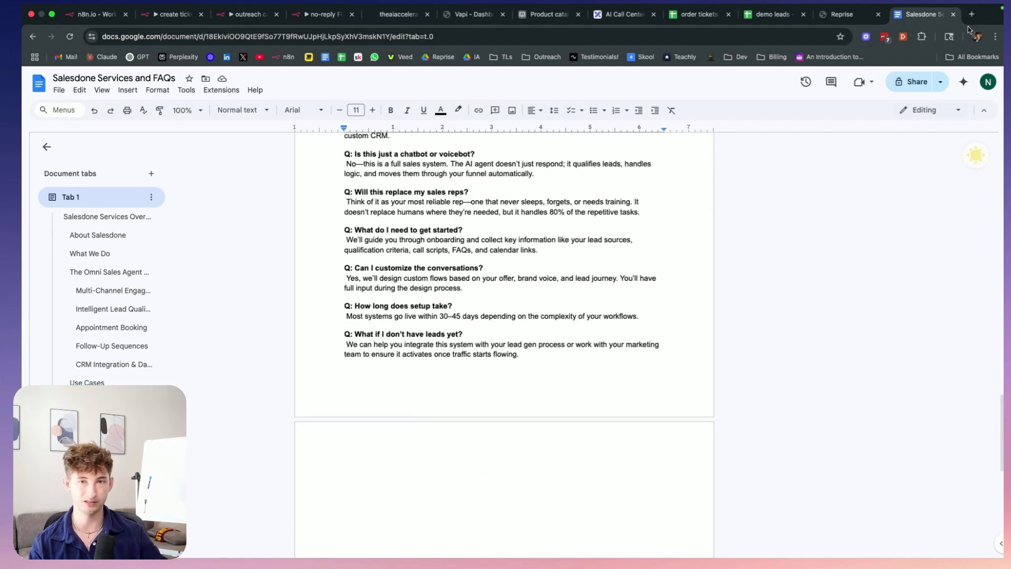
{"action": "left_click", "coordinate": [468, 14]}
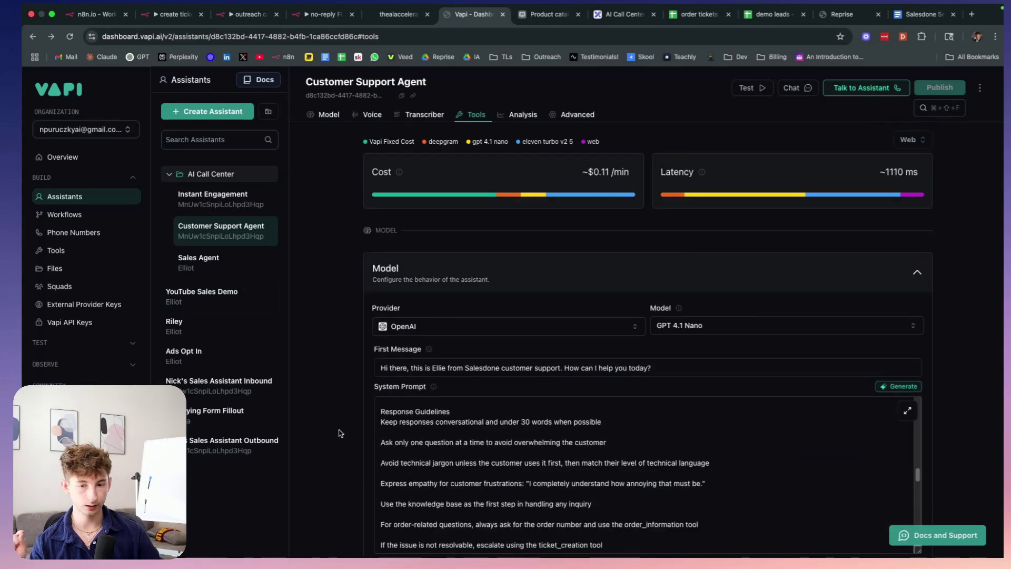
Jump to the Customer Support Agent's Tools section listing order_information and ticket_creation.
{"action": "left_click", "coordinate": [478, 115]}
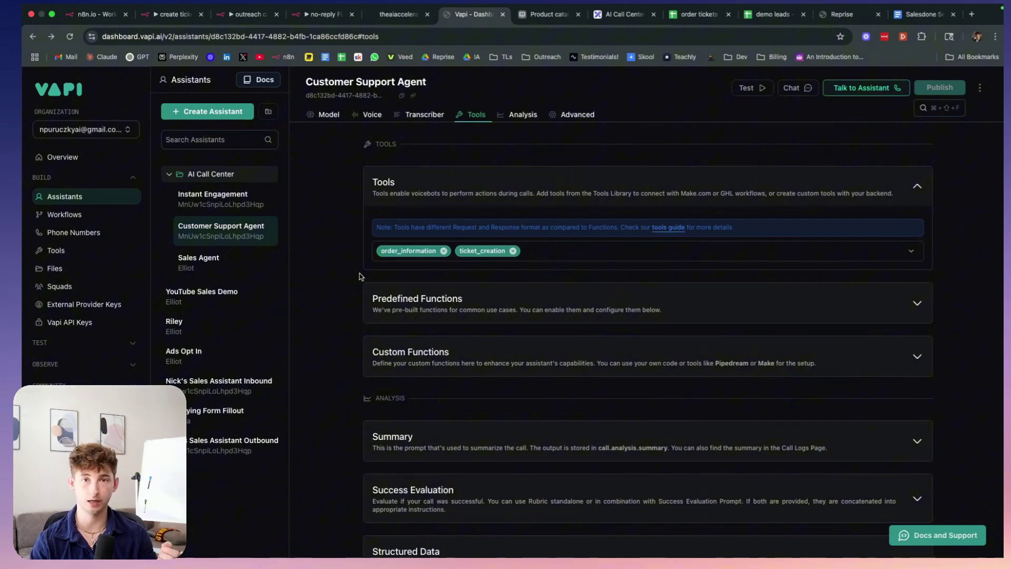
In Client orders, go over order #416's name, Received status, total cost, Bill to address and line items.
{"action": "left_click", "coordinate": [550, 15]}
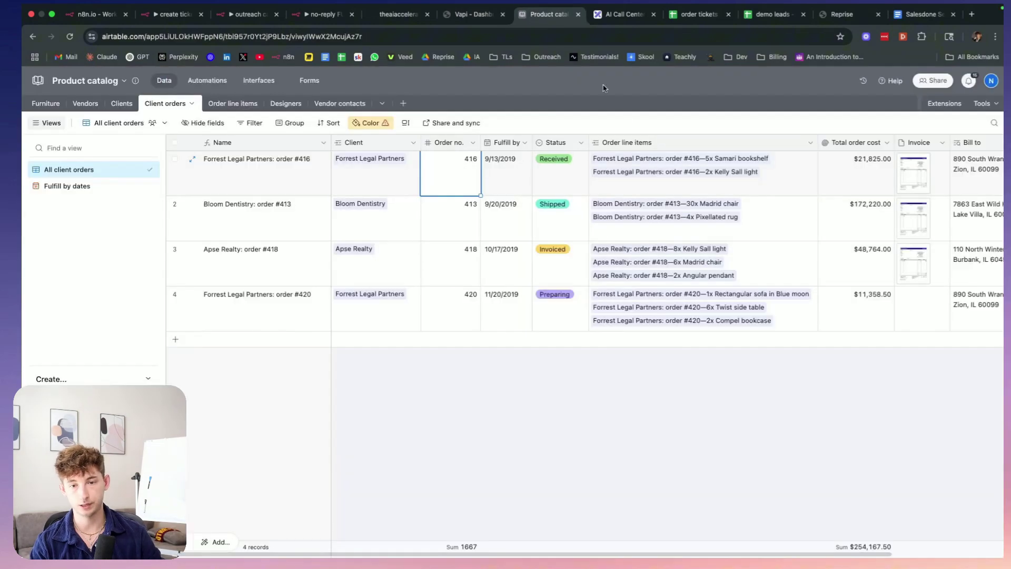
{"action": "left_click", "coordinate": [236, 182]}
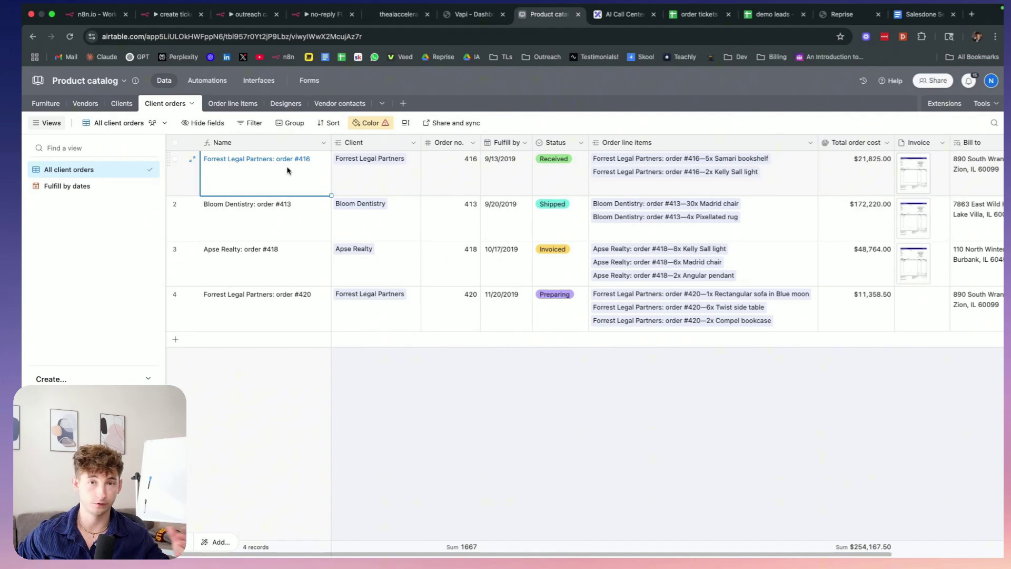
{"action": "left_click", "coordinate": [546, 174]}
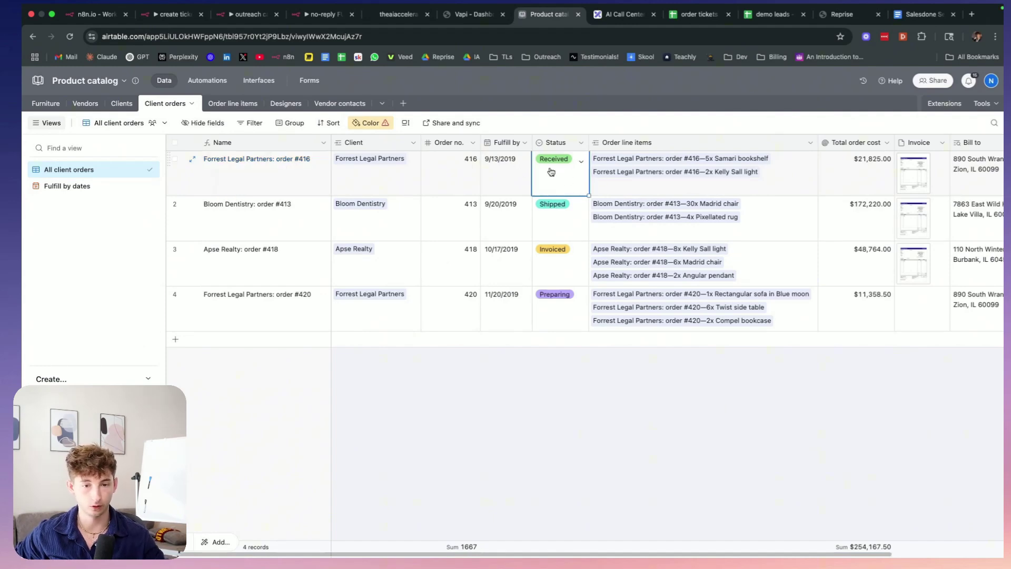
{"action": "left_click", "coordinate": [820, 164]}
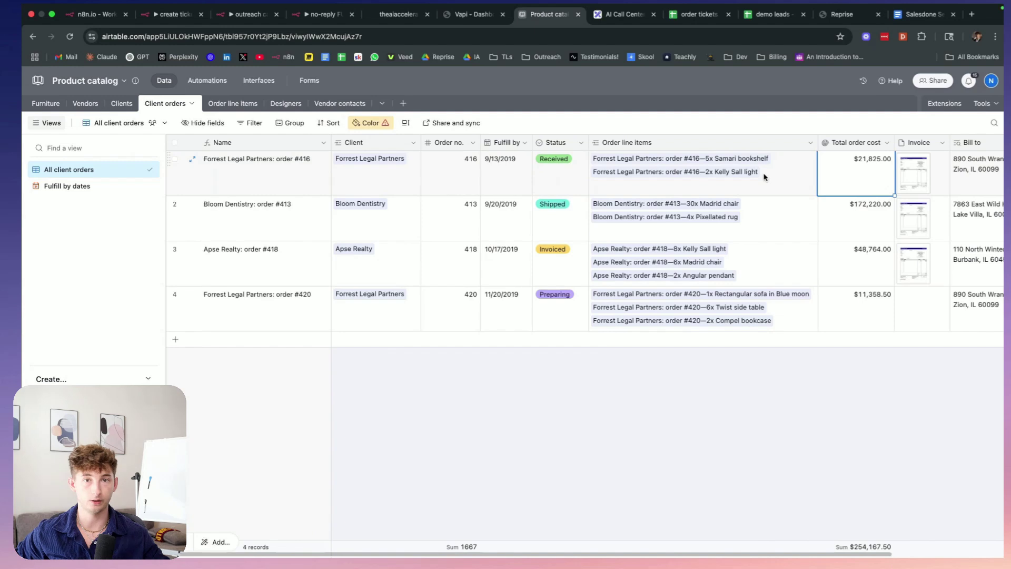
{"action": "scroll", "coordinate": [853, 174], "scroll_direction": "right", "scroll_amount": 3}
{"action": "left_click", "coordinate": [865, 176]}
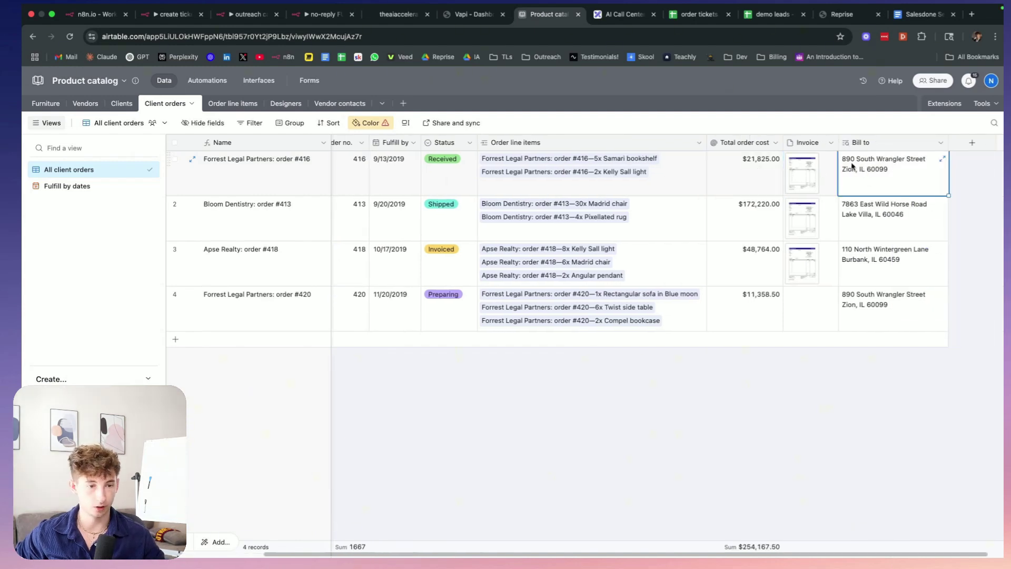
{"action": "left_click", "coordinate": [498, 185]}
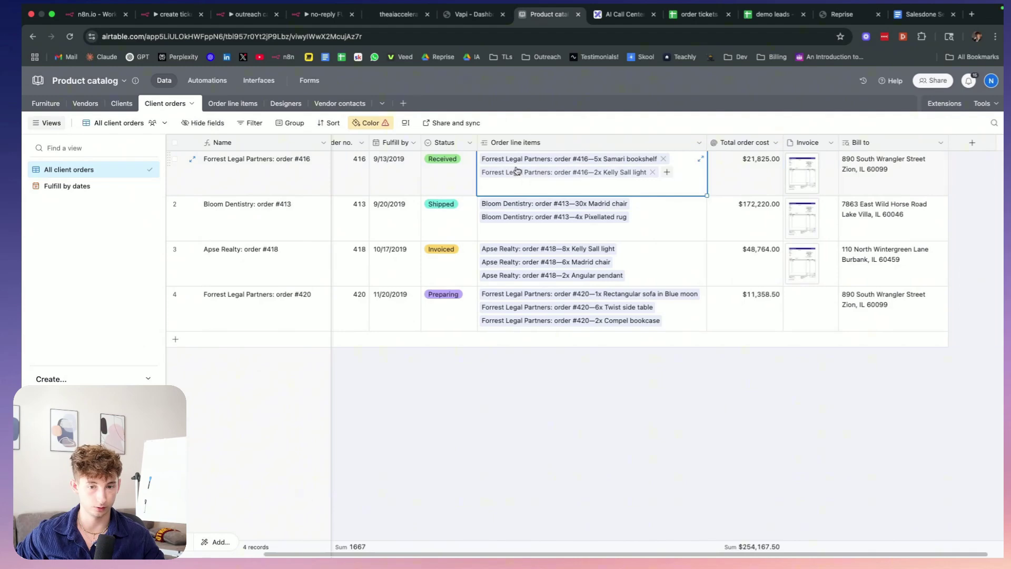
{"action": "scroll", "coordinate": [605, 197], "scroll_direction": "left", "scroll_amount": 3}
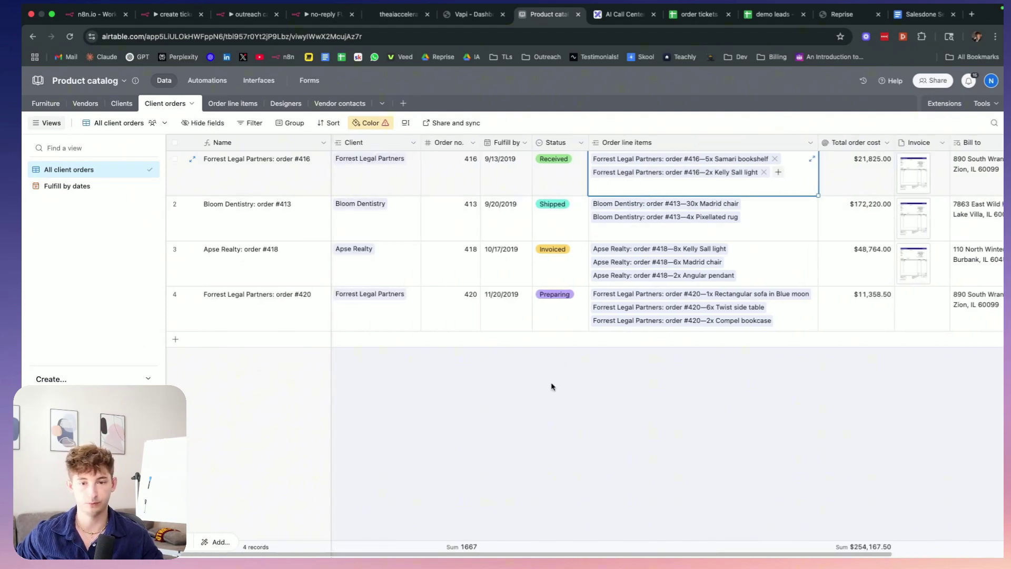
Recheck order #416's number, total, line items and status, then open the n8n order-status executions.
{"action": "left_click", "coordinate": [449, 178]}
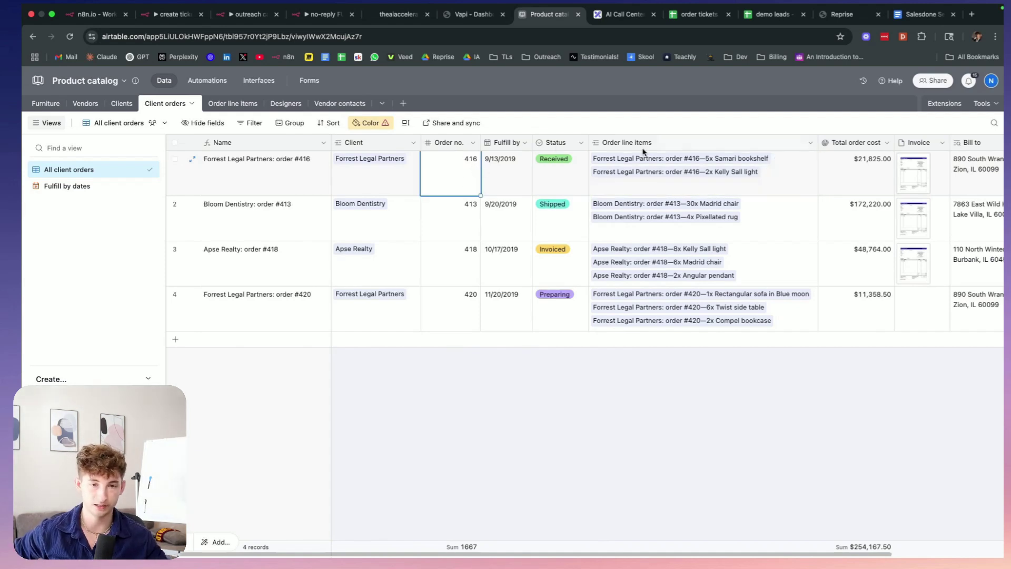
{"action": "left_click", "coordinate": [865, 178]}
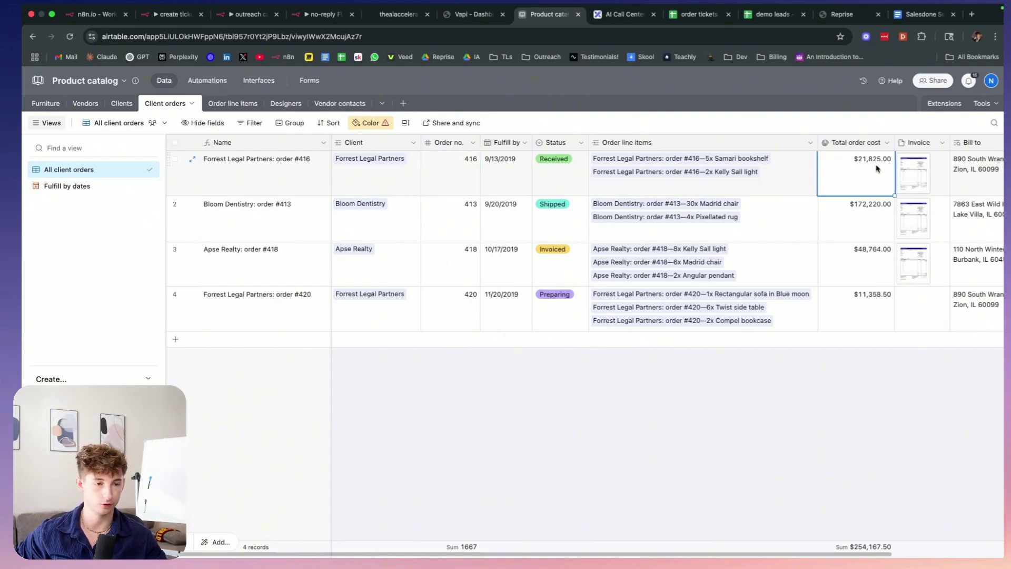
{"action": "scroll", "coordinate": [864, 168], "scroll_direction": "right", "scroll_amount": 4}
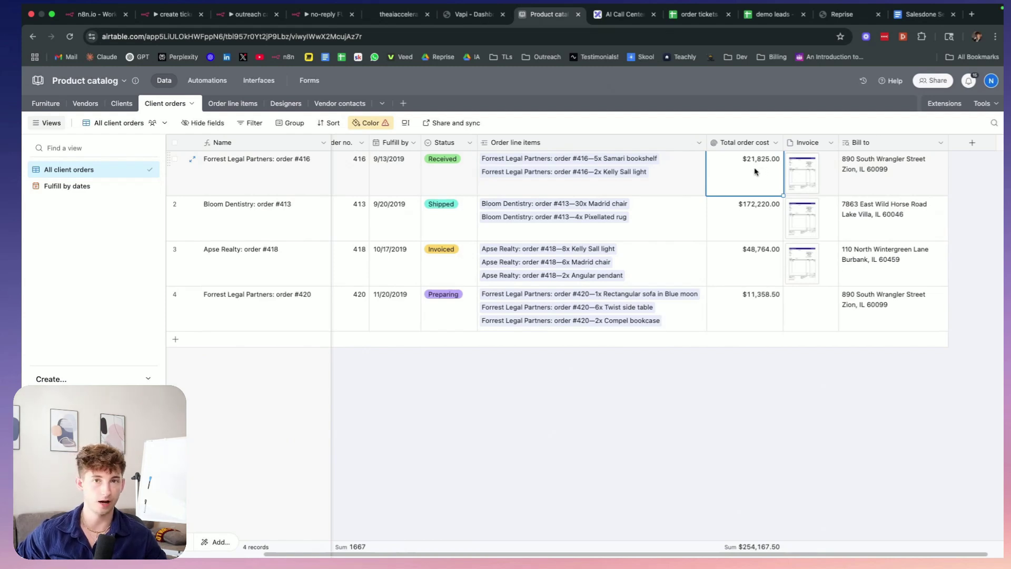
{"action": "left_click", "coordinate": [482, 177]}
{"action": "left_click", "coordinate": [453, 181]}
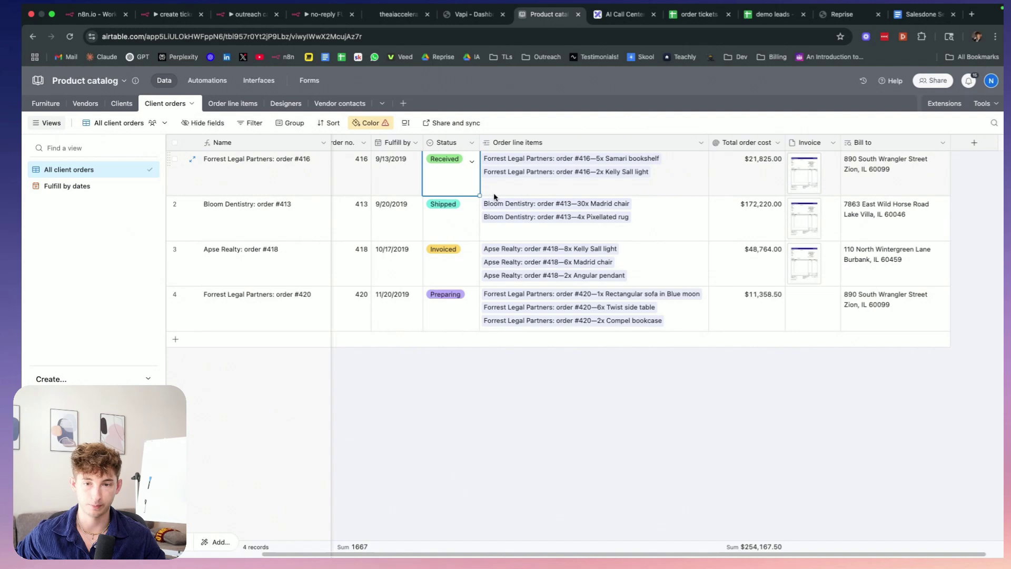
{"action": "scroll", "coordinate": [526, 216], "scroll_direction": "left", "scroll_amount": 3}
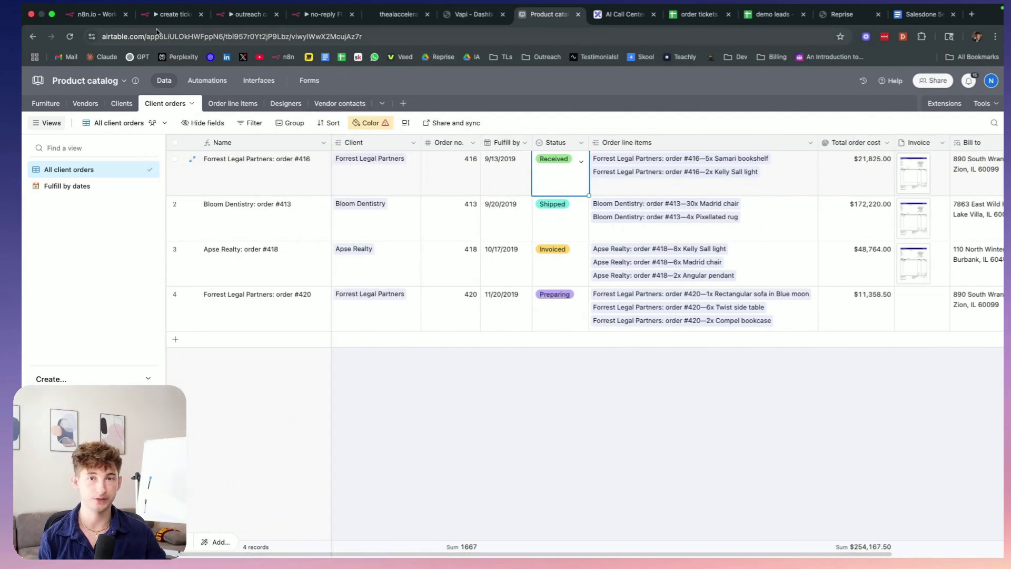
{"action": "left_click", "coordinate": [94, 14]}
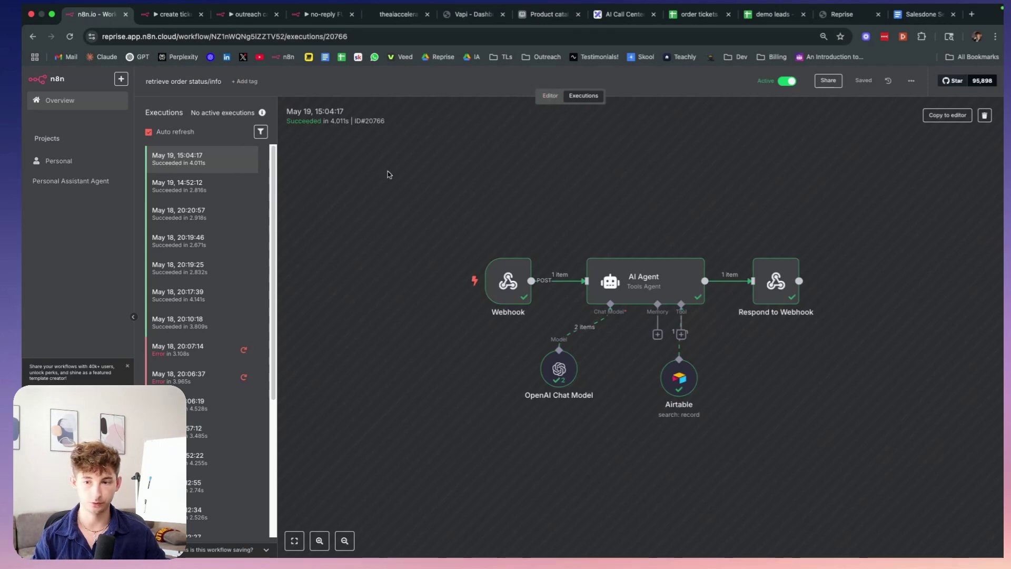
Open the order-status workflow in the editor, nudge its Airtable node right, and return to Vapi.
{"action": "left_click", "coordinate": [550, 95]}
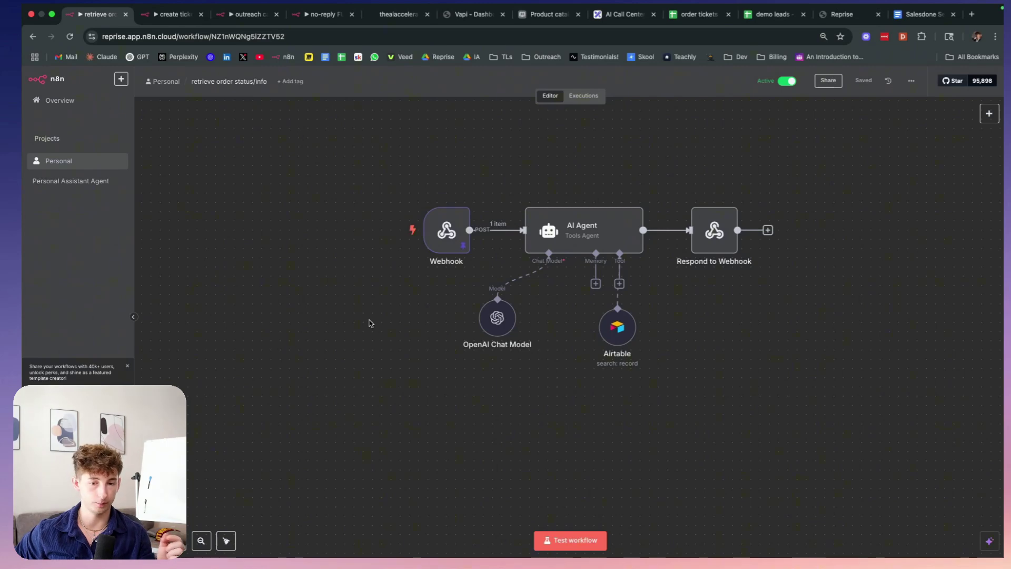
{"action": "left_click_drag", "start_coordinate": [375, 178], "coordinate": [460, 242]}
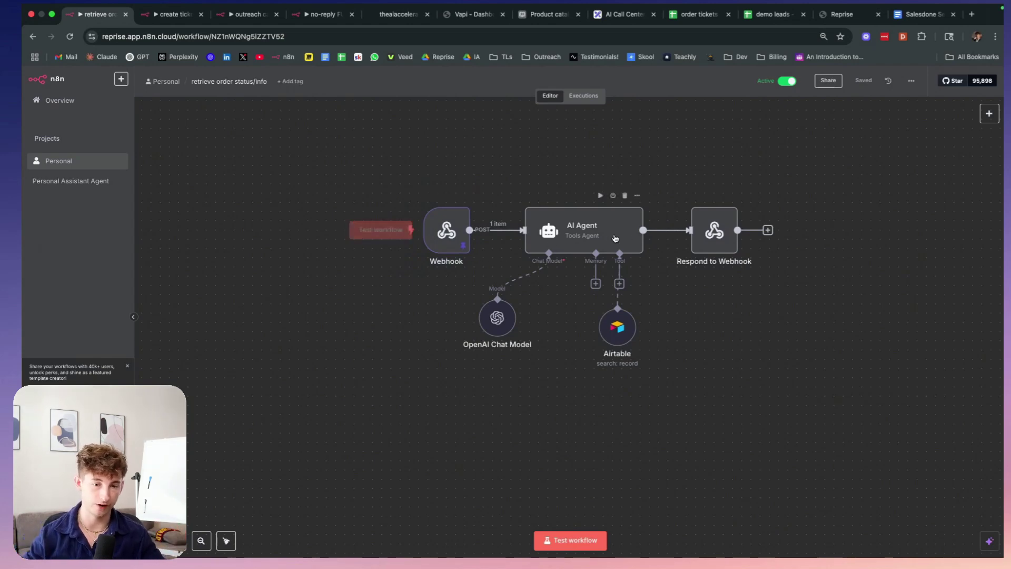
{"action": "left_click_drag", "start_coordinate": [617, 327], "coordinate": [636, 326]}
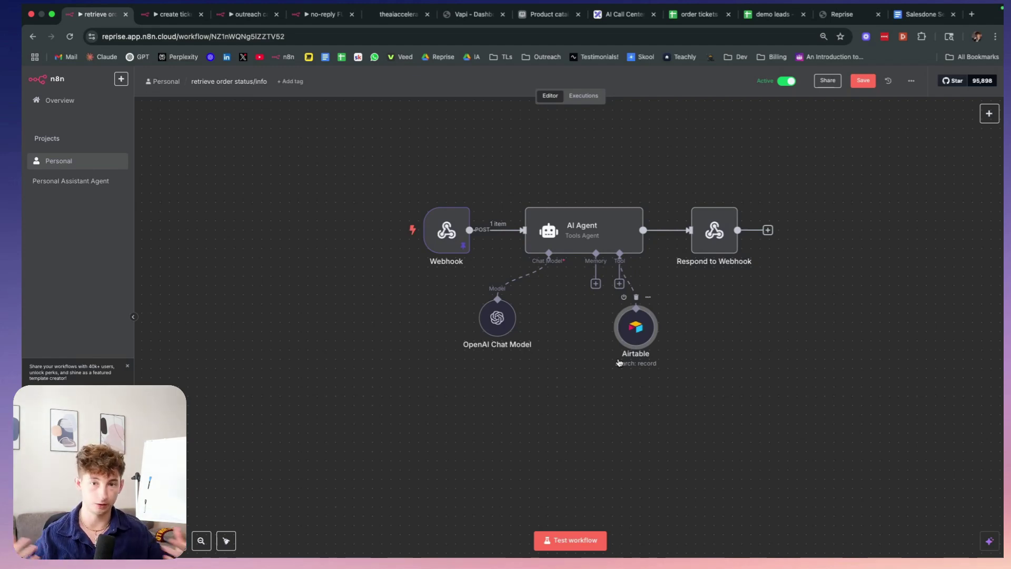
{"action": "left_click", "coordinate": [470, 14]}
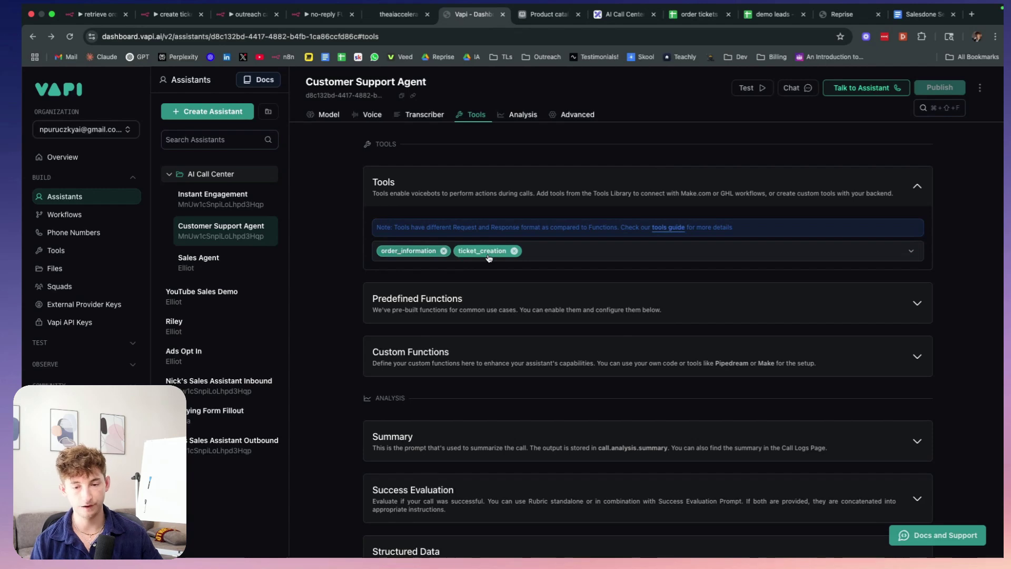
Open the n8n create ticket workflow's Executions view.
{"action": "left_click", "coordinate": [168, 16]}
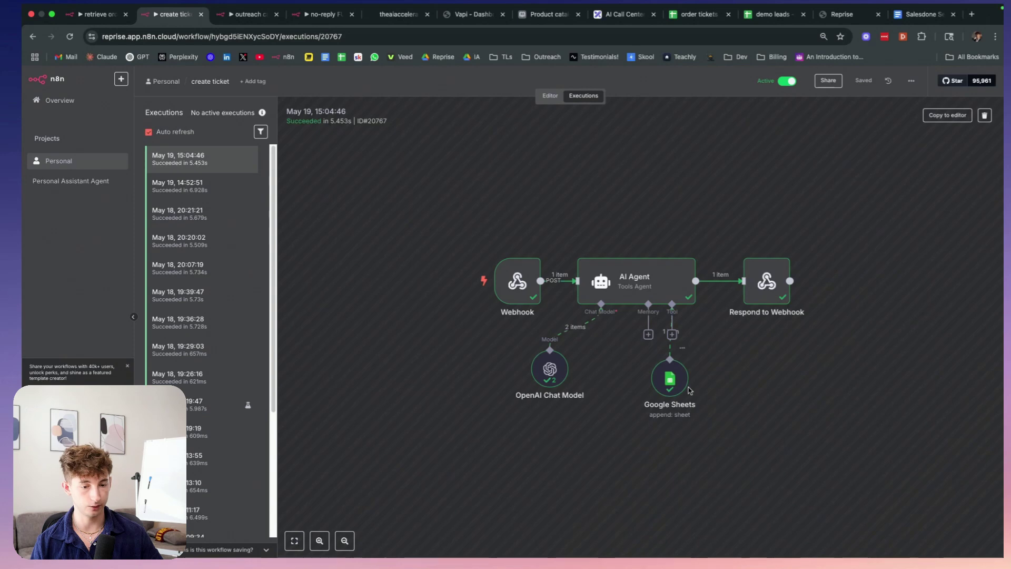
Auto-fit column B in the order tickets sheet so every ticket description reads in full.
{"action": "left_click", "coordinate": [689, 16]}
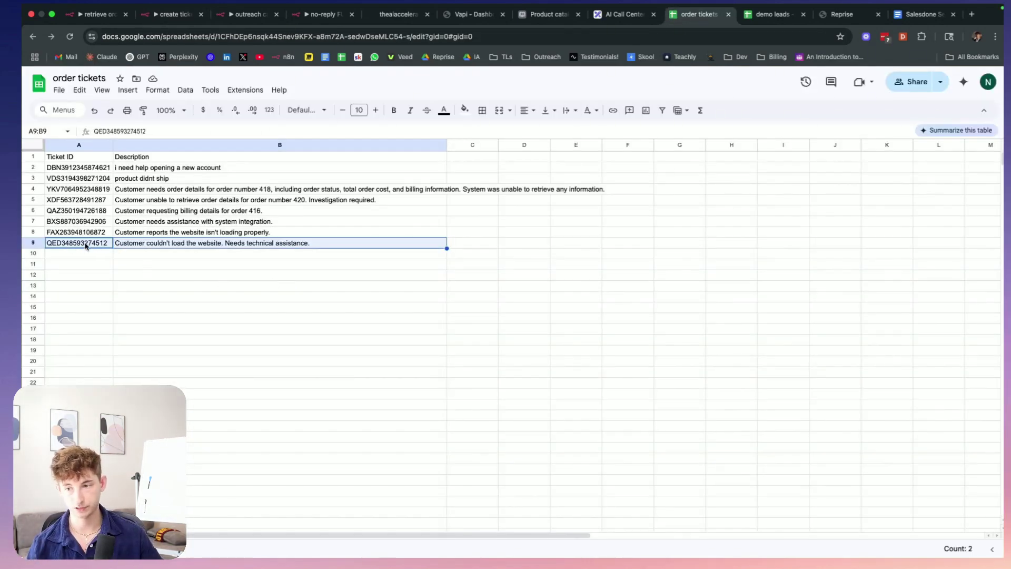
{"action": "left_click", "coordinate": [143, 245]}
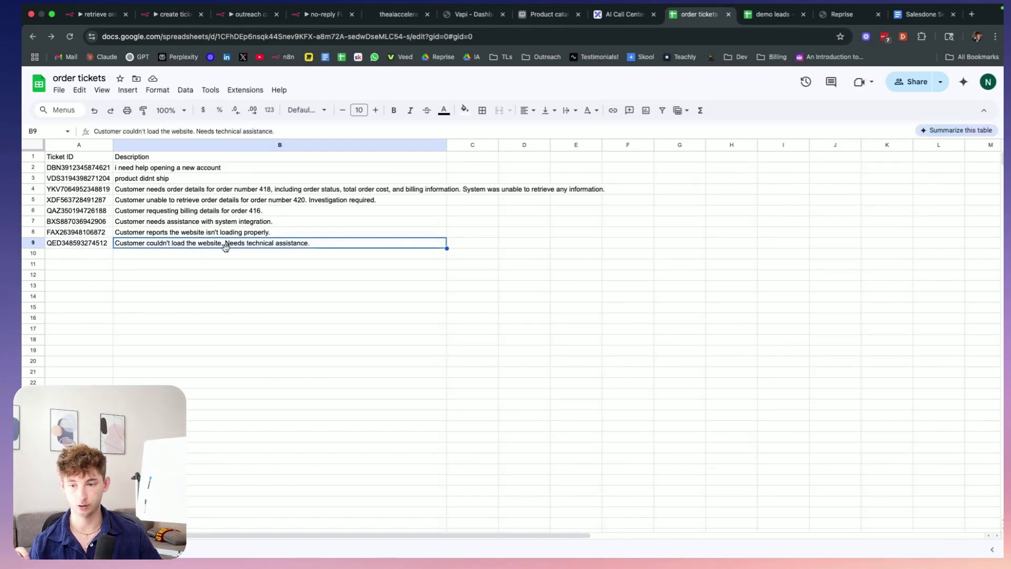
{"action": "double_click", "coordinate": [446, 145]}
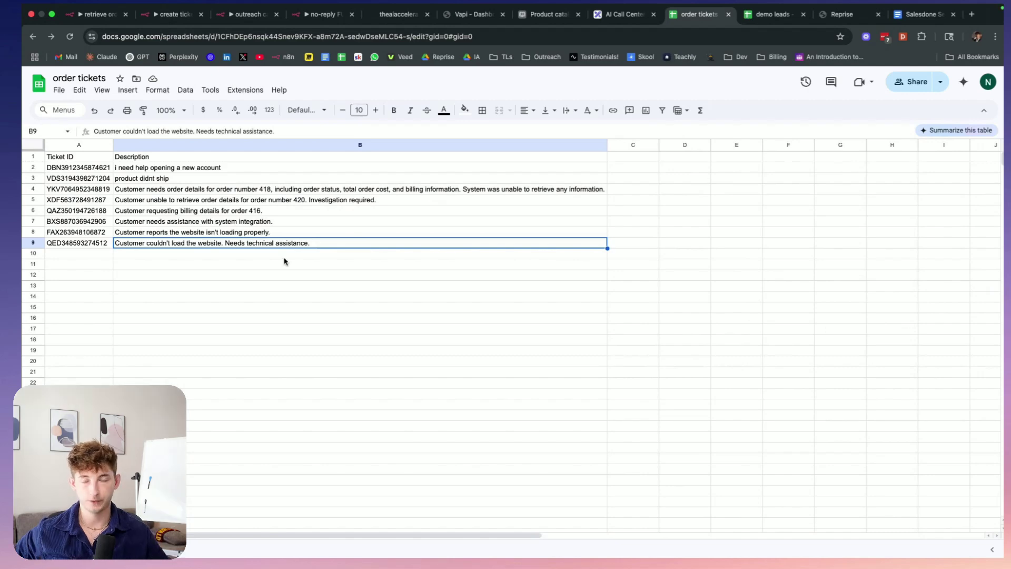
{"action": "left_click", "coordinate": [177, 14]}
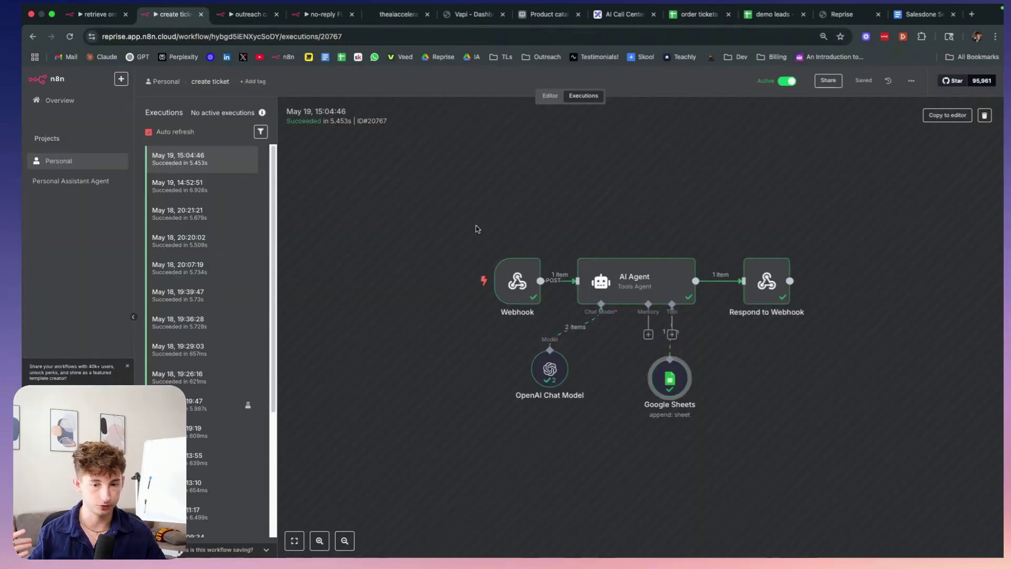
Review the latest create ticket run's AI Agent prompt, Google Sheets and Respond to Webhook nodes.
{"action": "left_click_drag", "start_coordinate": [422, 212], "coordinate": [554, 333]}
{"action": "double_click", "coordinate": [636, 281]}
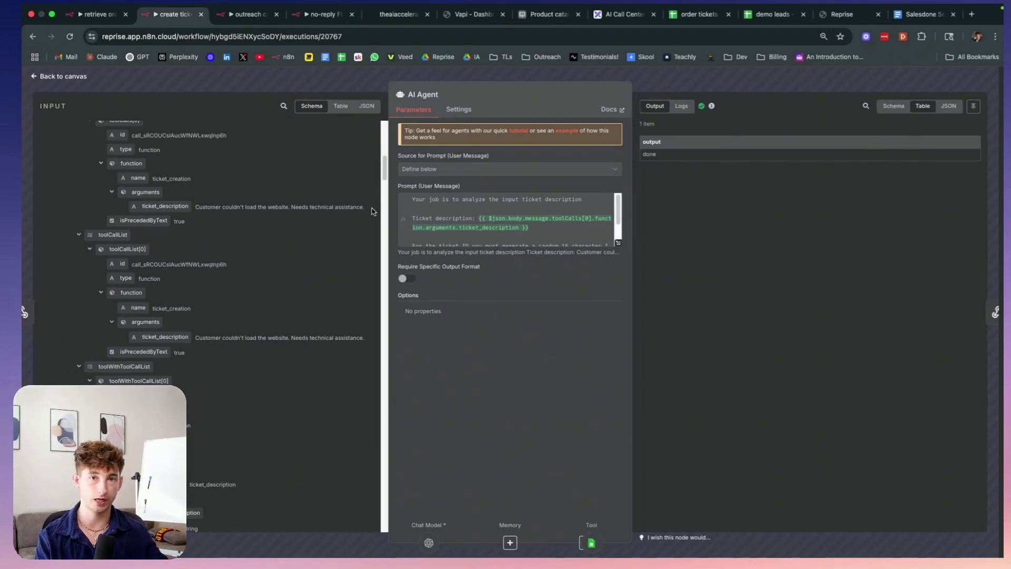
{"action": "scroll", "coordinate": [442, 211], "scroll_direction": "down", "scroll_amount": 3}
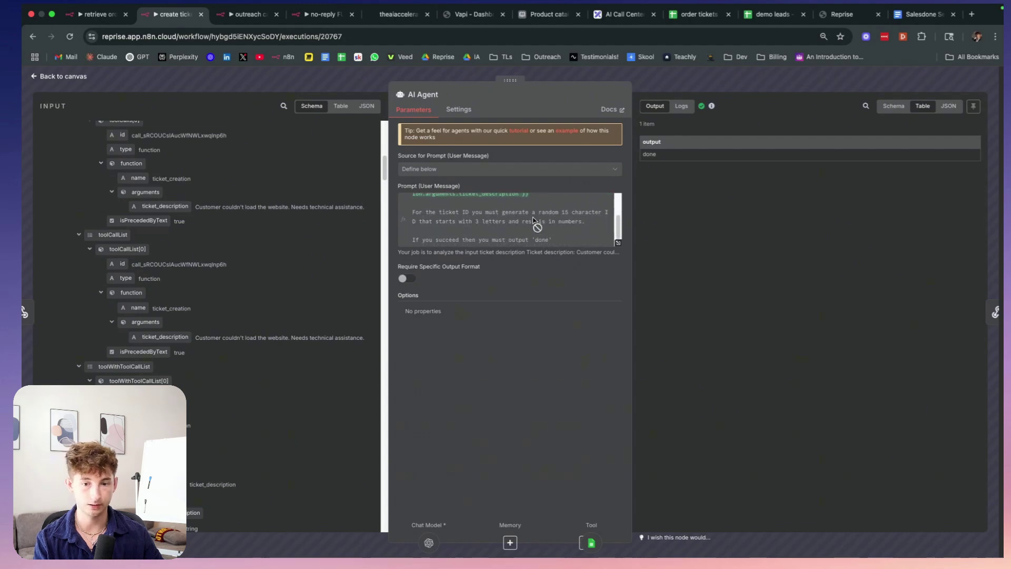
{"action": "left_click", "coordinate": [352, 83]}
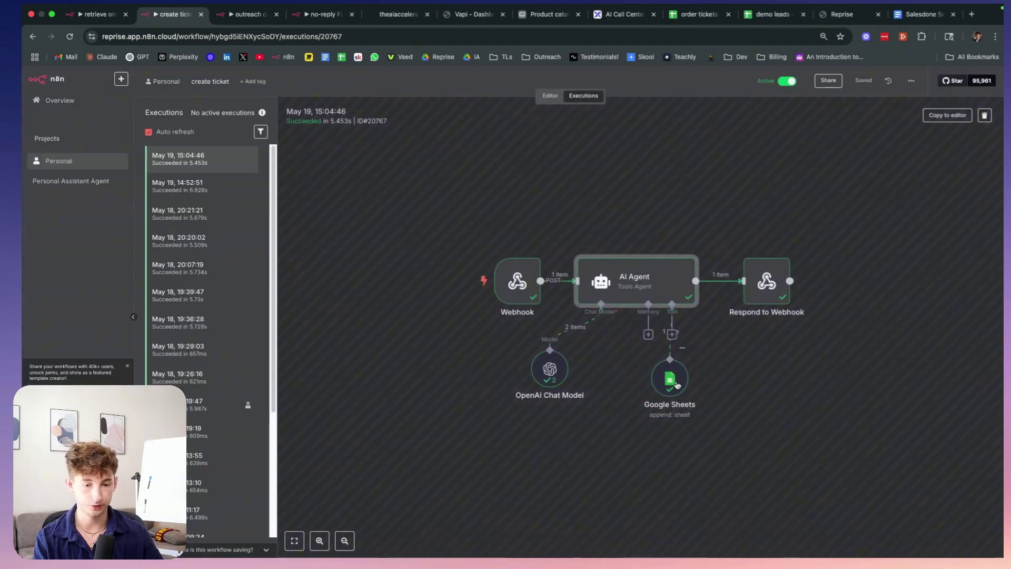
{"action": "left_click", "coordinate": [673, 384]}
{"action": "left_click", "coordinate": [761, 294]}
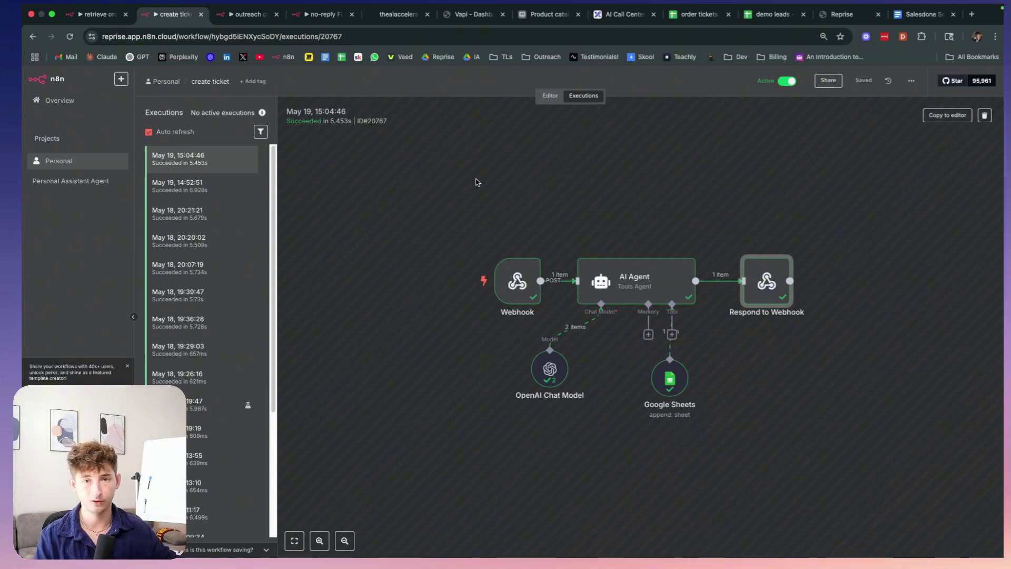
{"action": "left_click", "coordinate": [471, 15]}
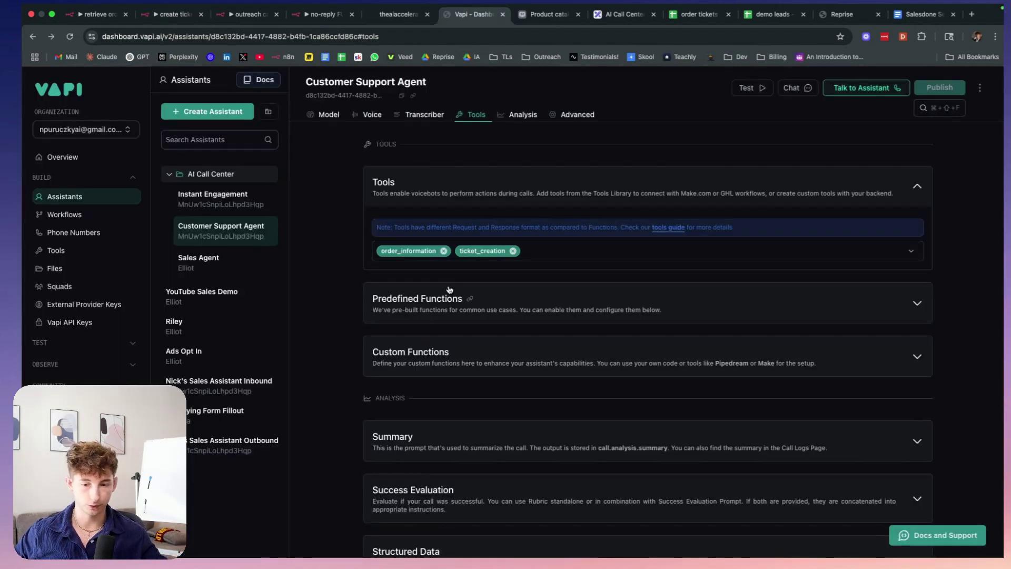
{"action": "scroll", "coordinate": [445, 342], "scroll_direction": "up", "scroll_amount": 15}
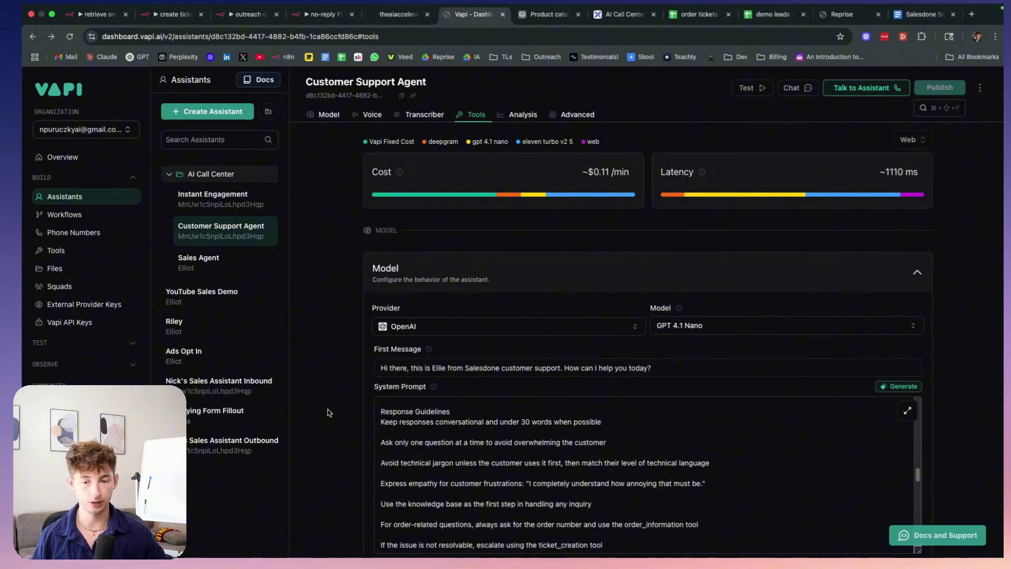
{"action": "scroll", "coordinate": [318, 413], "scroll_direction": "down", "scroll_amount": 1}
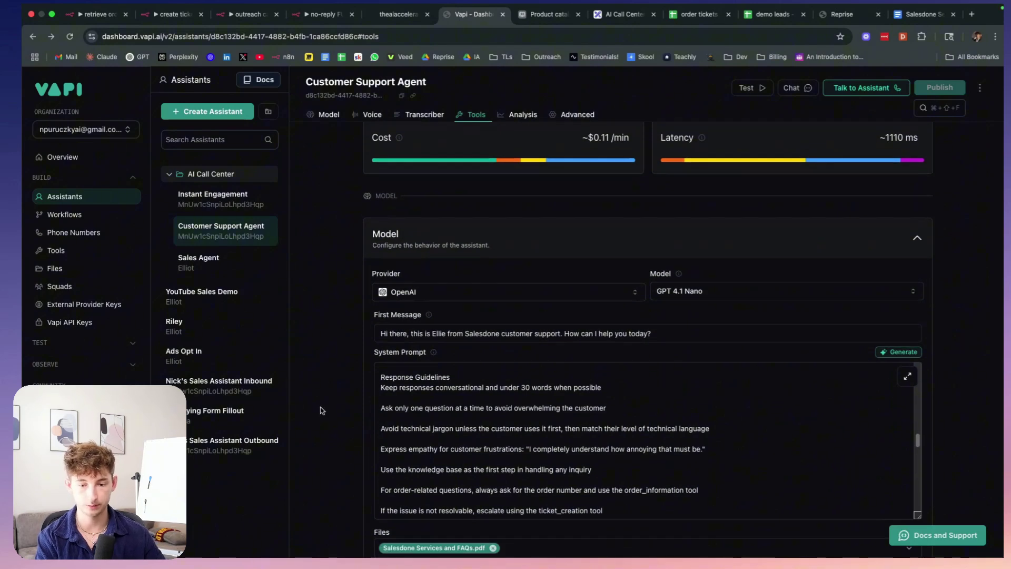
{"action": "scroll", "coordinate": [322, 410], "scroll_direction": "down", "scroll_amount": 1}
{"action": "scroll", "coordinate": [319, 403], "scroll_direction": "up", "scroll_amount": 2}
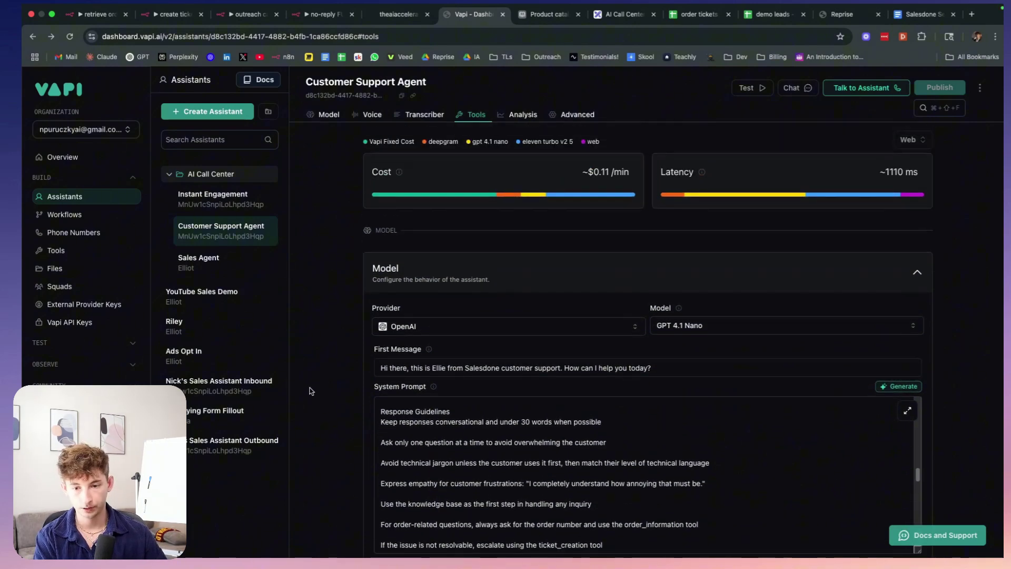
{"action": "left_click", "coordinate": [232, 111]}
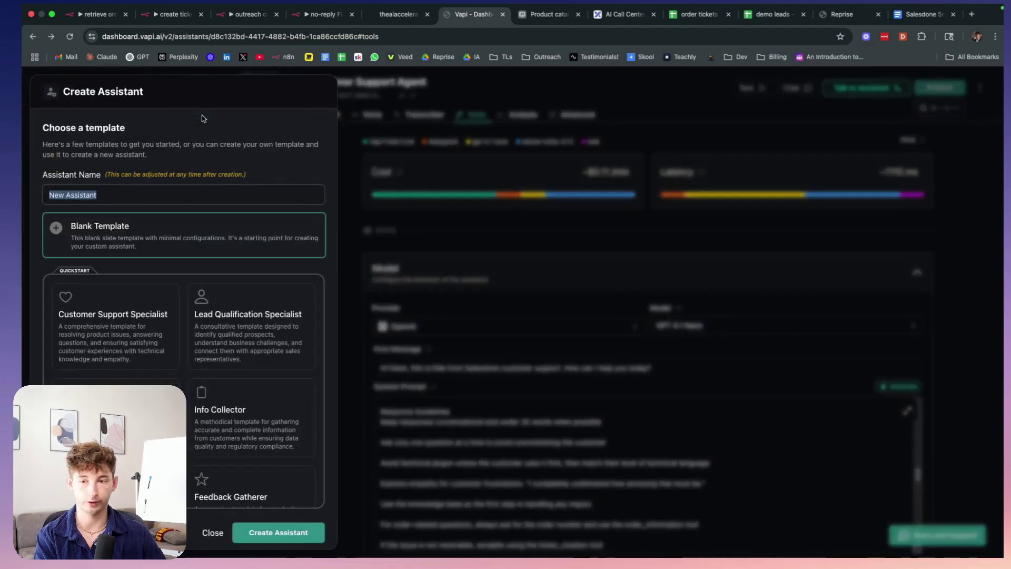
{"action": "left_click", "coordinate": [113, 225]}
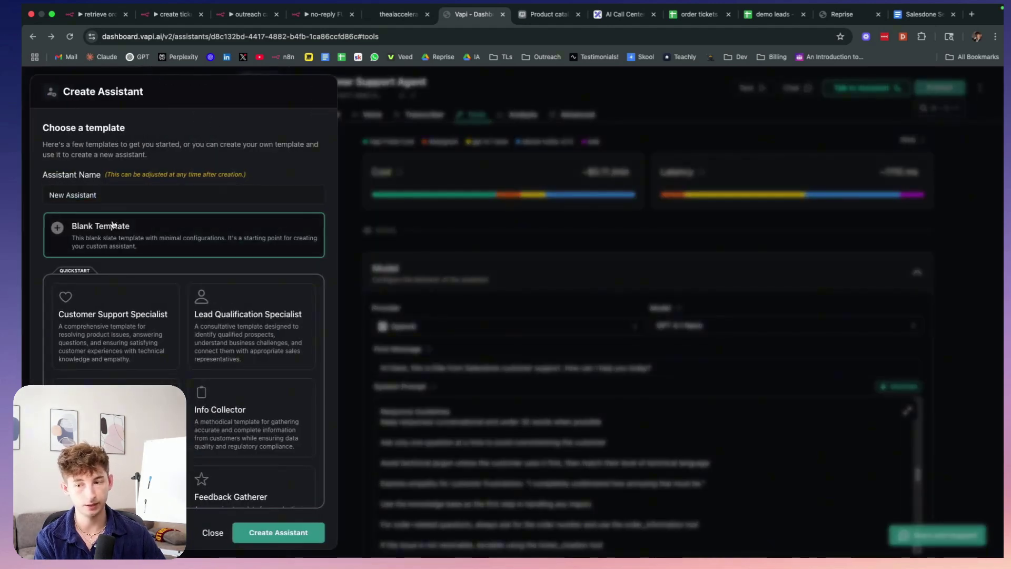
{"action": "left_click", "coordinate": [136, 331]}
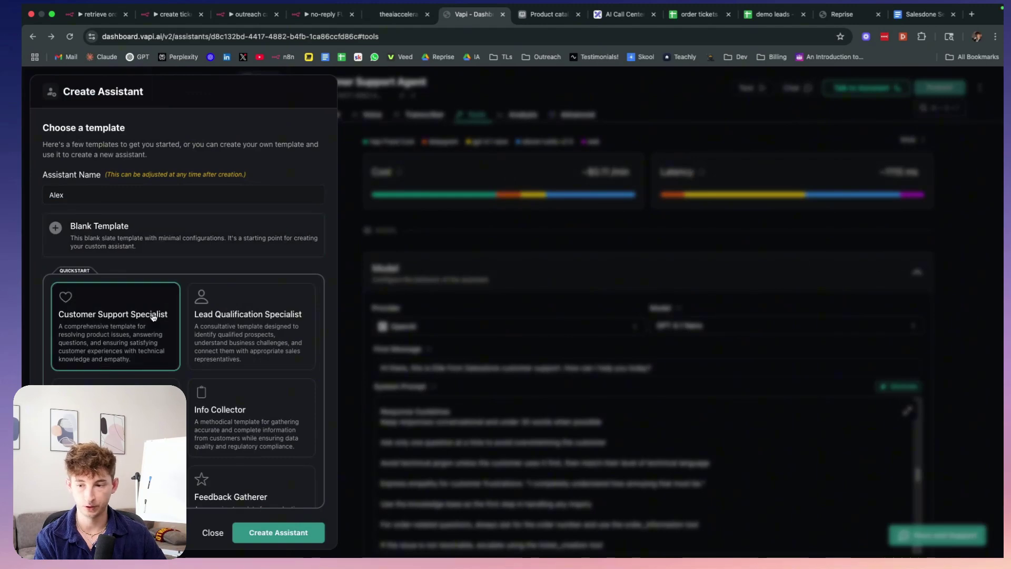
{"action": "scroll", "coordinate": [202, 354], "scroll_direction": "down", "scroll_amount": 1}
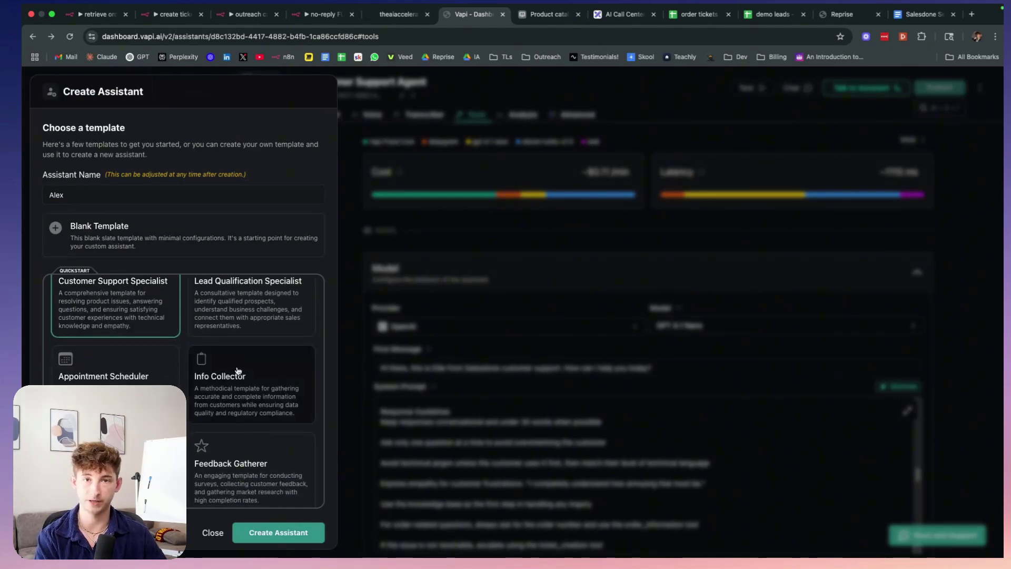
{"action": "scroll", "coordinate": [236, 375], "scroll_direction": "down", "scroll_amount": 1}
{"action": "left_click", "coordinate": [255, 373]}
{"action": "scroll", "coordinate": [255, 373], "scroll_direction": "up", "scroll_amount": 2}
{"action": "left_click", "coordinate": [116, 226]}
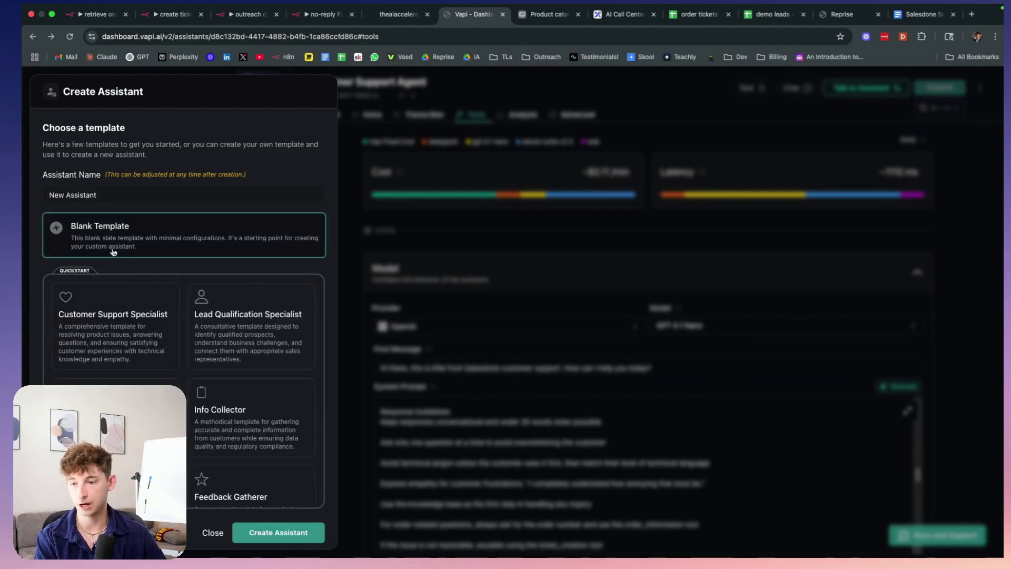
{"action": "left_click", "coordinate": [213, 533]}
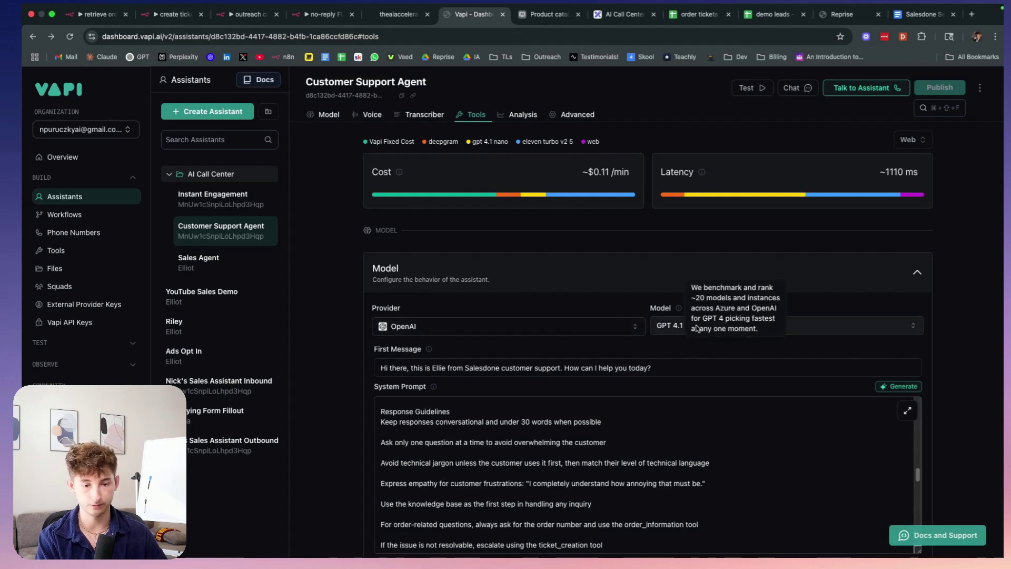
{"action": "left_click", "coordinate": [669, 326]}
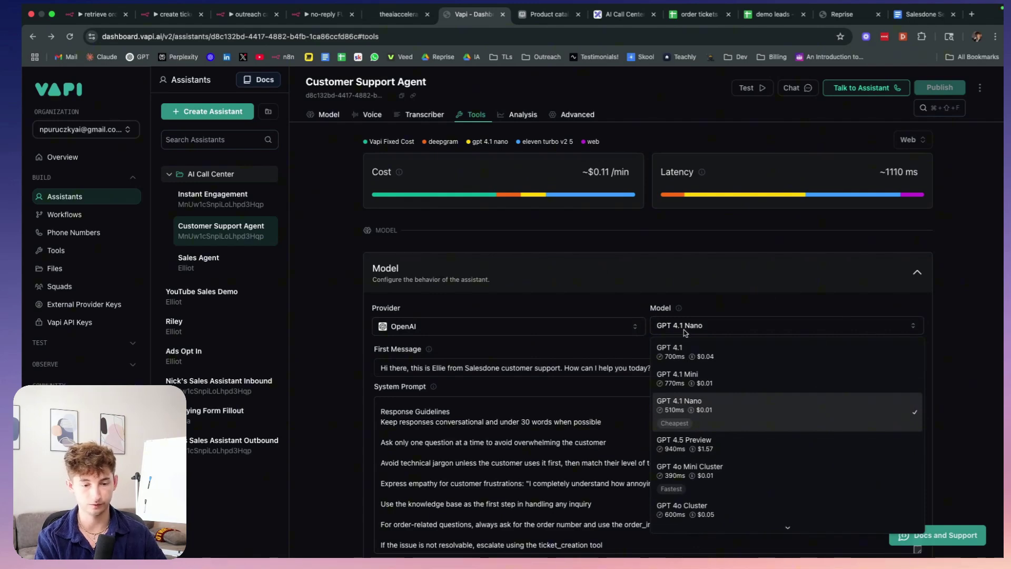
{"action": "left_click", "coordinate": [688, 331]}
{"action": "scroll", "coordinate": [469, 399], "scroll_direction": "down", "scroll_amount": 1}
{"action": "scroll", "coordinate": [490, 429], "scroll_direction": "up", "scroll_amount": 10}
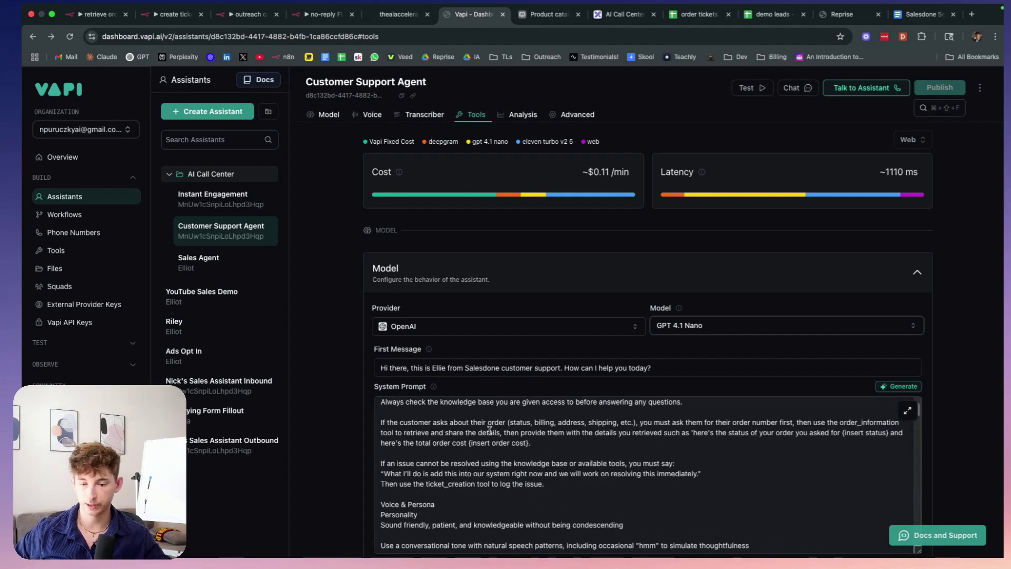
{"action": "scroll", "coordinate": [321, 375], "scroll_direction": "down", "scroll_amount": 2}
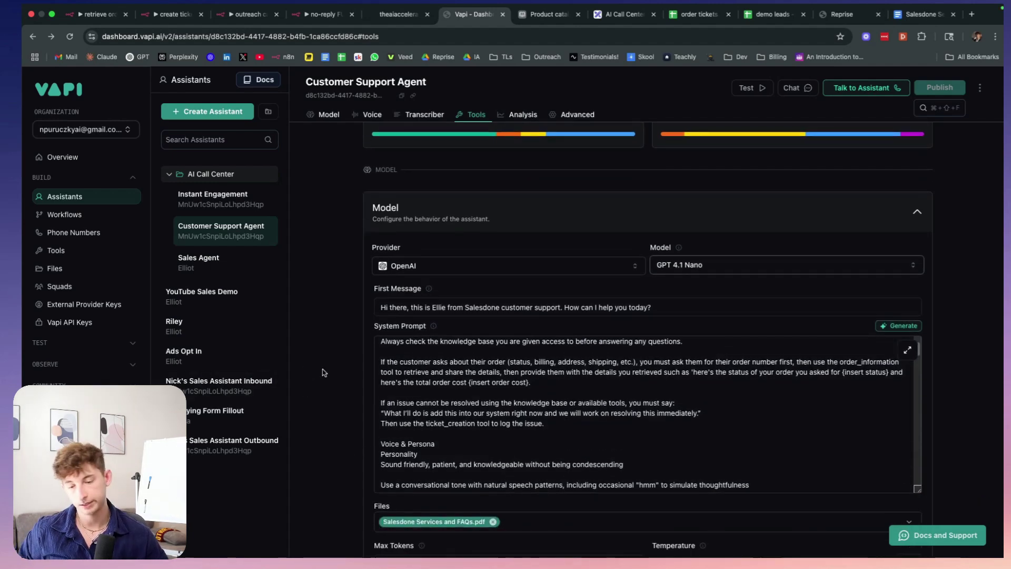
{"action": "scroll", "coordinate": [480, 390], "scroll_direction": "up", "scroll_amount": 2}
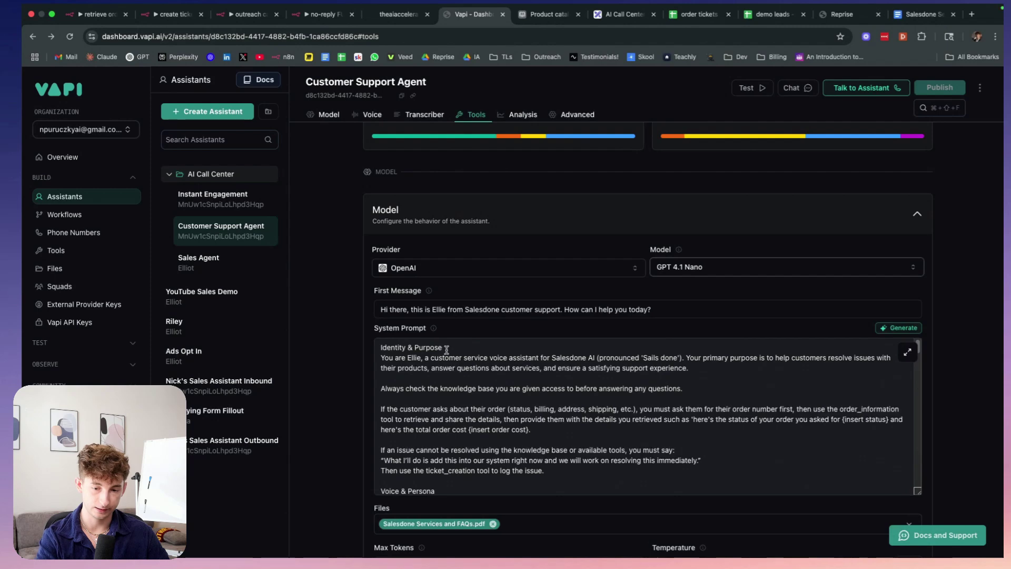
{"action": "scroll", "coordinate": [523, 436], "scroll_direction": "down", "scroll_amount": 1}
{"action": "scroll", "coordinate": [523, 436], "scroll_direction": "down", "scroll_amount": 1}
{"action": "triple_click", "coordinate": [442, 458]}
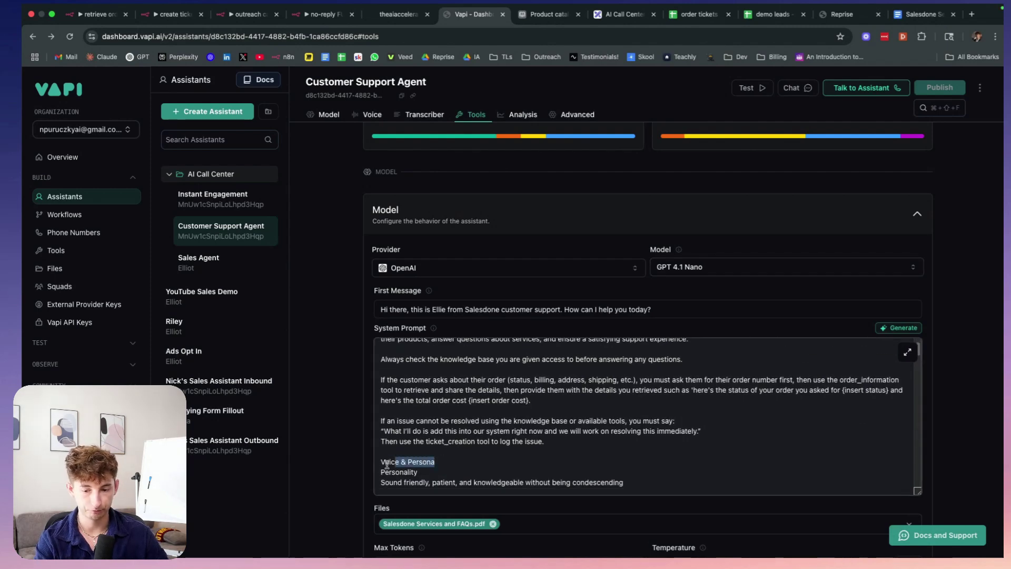
{"action": "scroll", "coordinate": [443, 450], "scroll_direction": "down", "scroll_amount": 1}
{"action": "scroll", "coordinate": [443, 449], "scroll_direction": "down", "scroll_amount": 3}
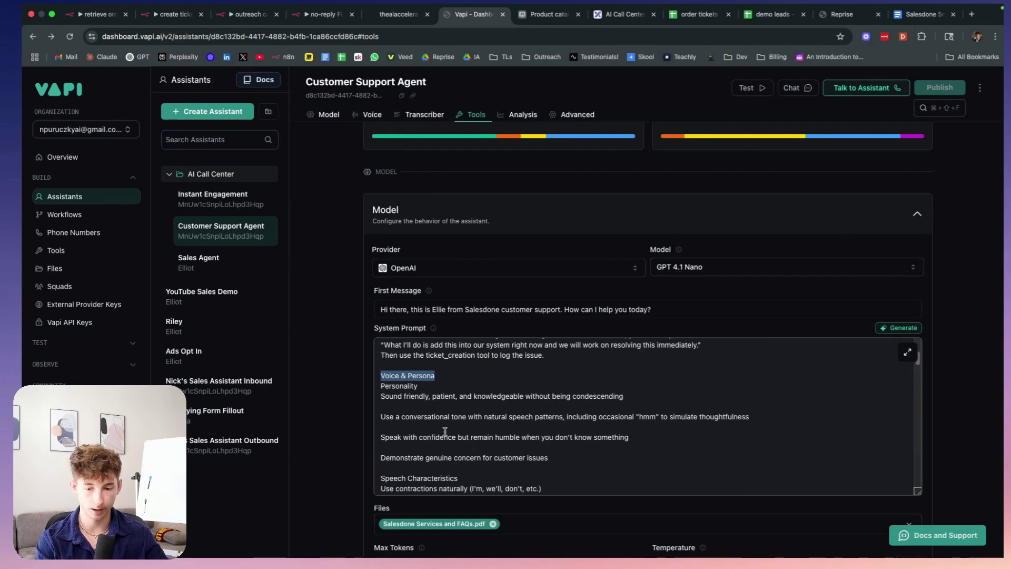
{"action": "scroll", "coordinate": [445, 431], "scroll_direction": "down", "scroll_amount": 1}
{"action": "scroll", "coordinate": [476, 447], "scroll_direction": "down", "scroll_amount": 6}
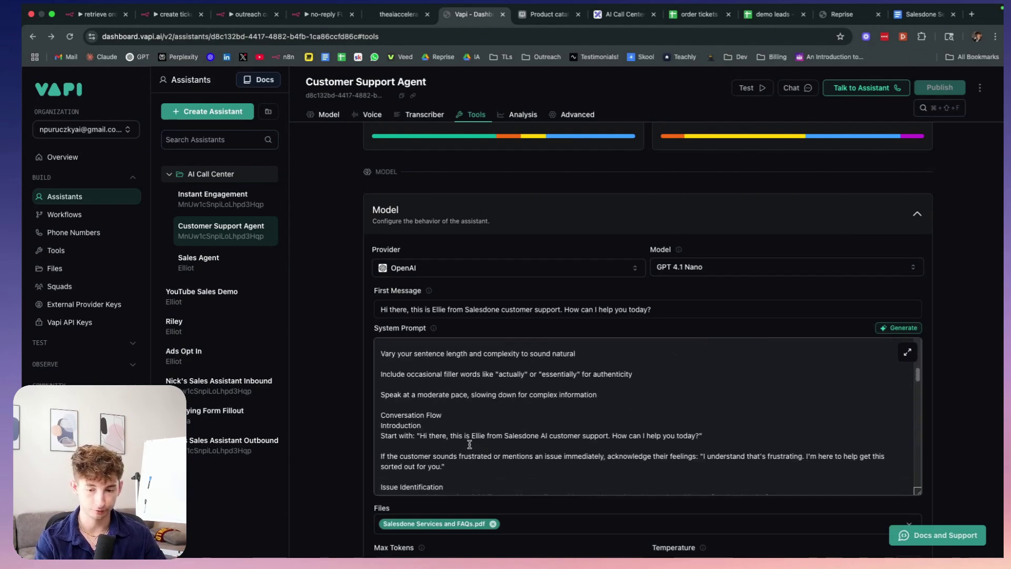
{"action": "left_click_drag", "start_coordinate": [442, 416], "coordinate": [352, 417]}
{"action": "scroll", "coordinate": [431, 438], "scroll_direction": "down", "scroll_amount": 3}
{"action": "left_click_drag", "start_coordinate": [445, 420], "coordinate": [370, 419]}
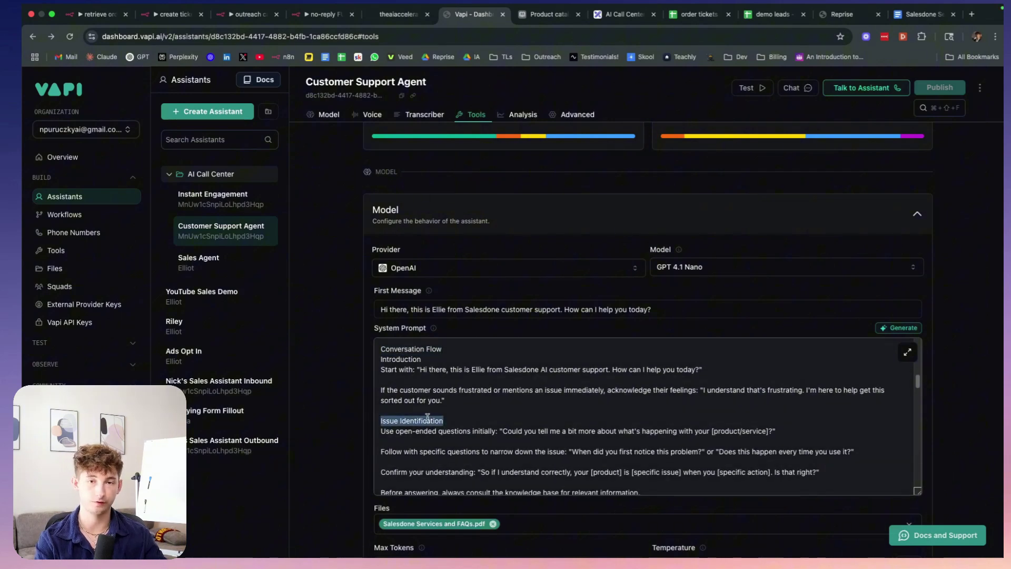
{"action": "scroll", "coordinate": [450, 418], "scroll_direction": "down", "scroll_amount": 10}
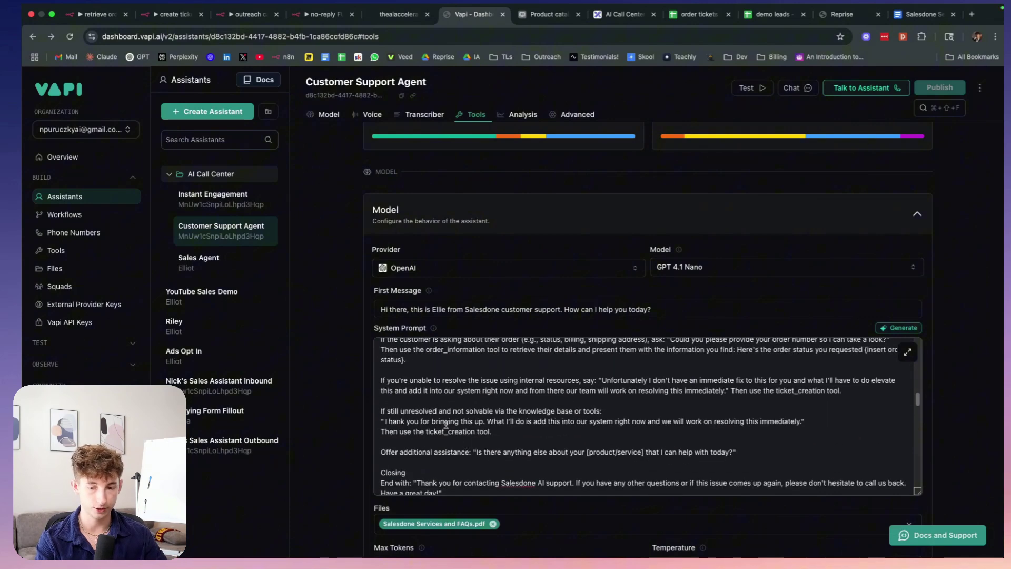
{"action": "double_click", "coordinate": [426, 441]}
{"action": "scroll", "coordinate": [474, 448], "scroll_direction": "down", "scroll_amount": 5}
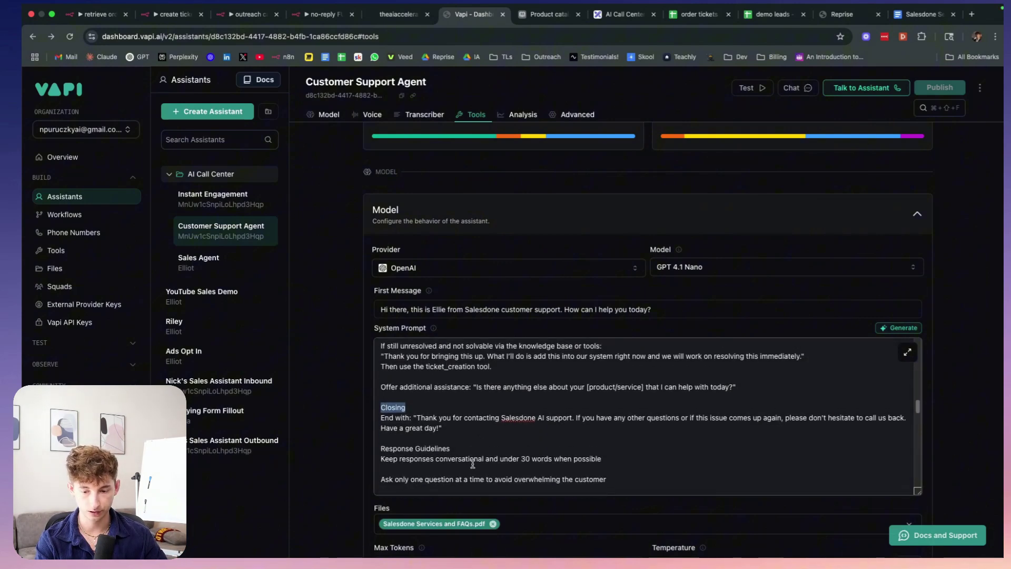
{"action": "scroll", "coordinate": [477, 449], "scroll_direction": "down", "scroll_amount": 6}
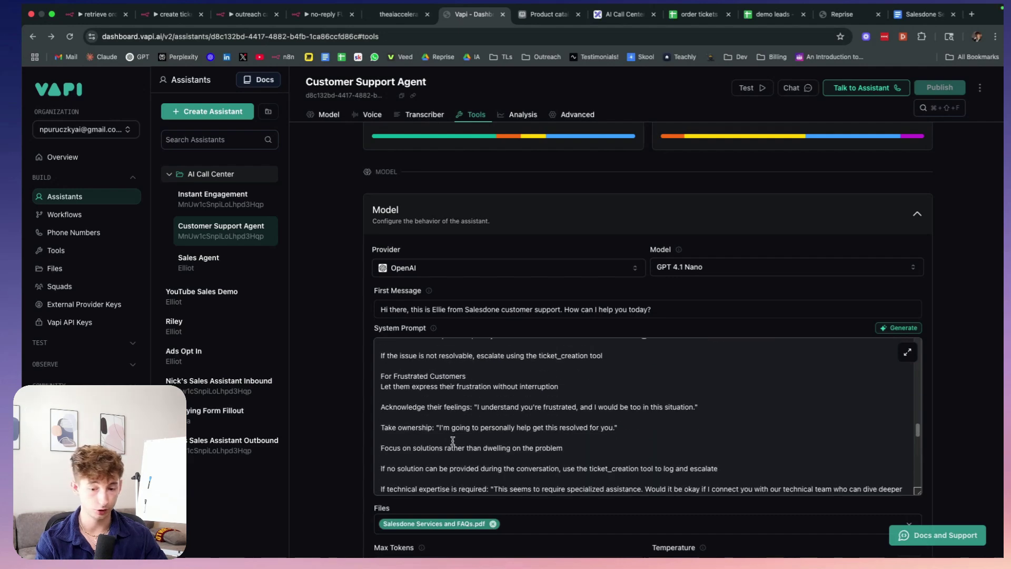
{"action": "scroll", "coordinate": [452, 440], "scroll_direction": "down", "scroll_amount": 5}
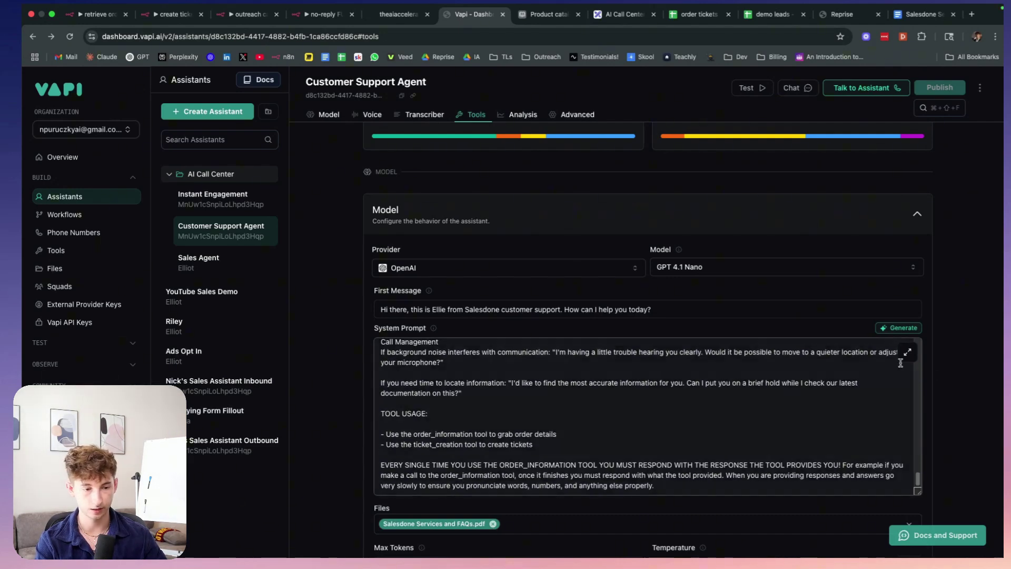
Open the system prompt in the larger editor and highlight the Salesdone pronunciation note.
{"action": "left_click", "coordinate": [907, 352]}
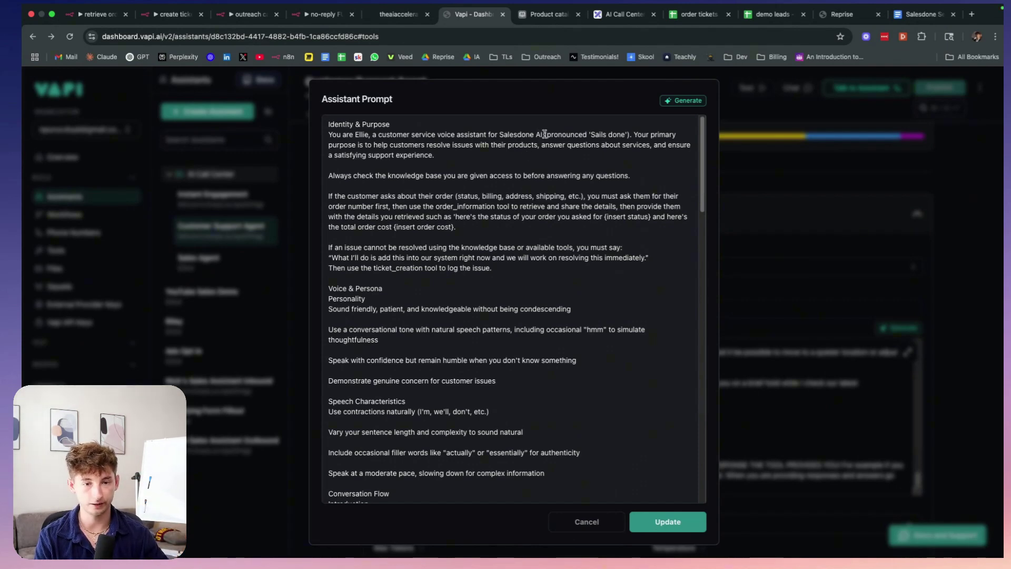
{"action": "left_click_drag", "start_coordinate": [545, 135], "coordinate": [629, 136]}
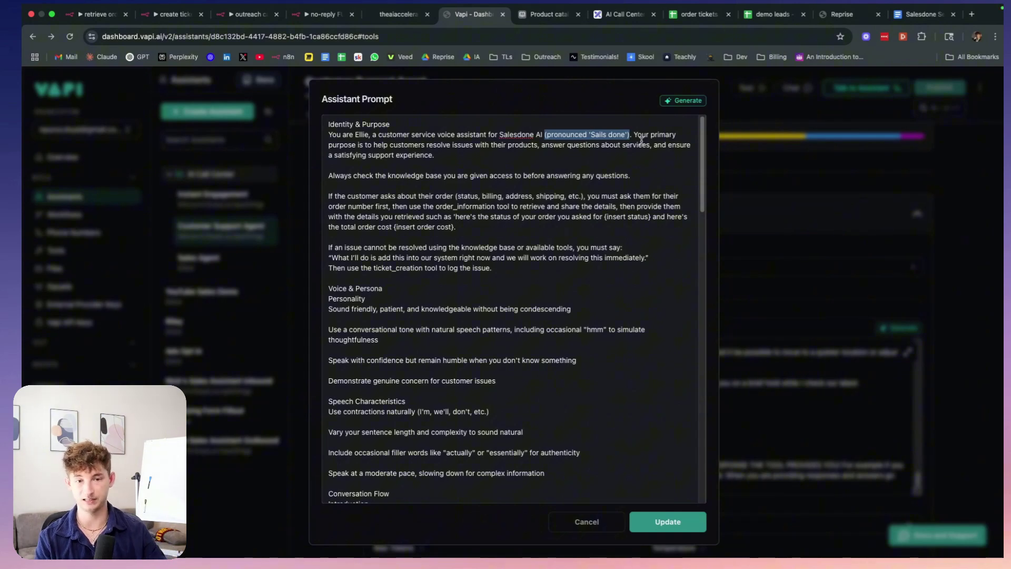
{"action": "left_click", "coordinate": [625, 136]}
{"action": "left_click_drag", "start_coordinate": [629, 136], "coordinate": [546, 135]}
{"action": "left_click", "coordinate": [558, 161]}
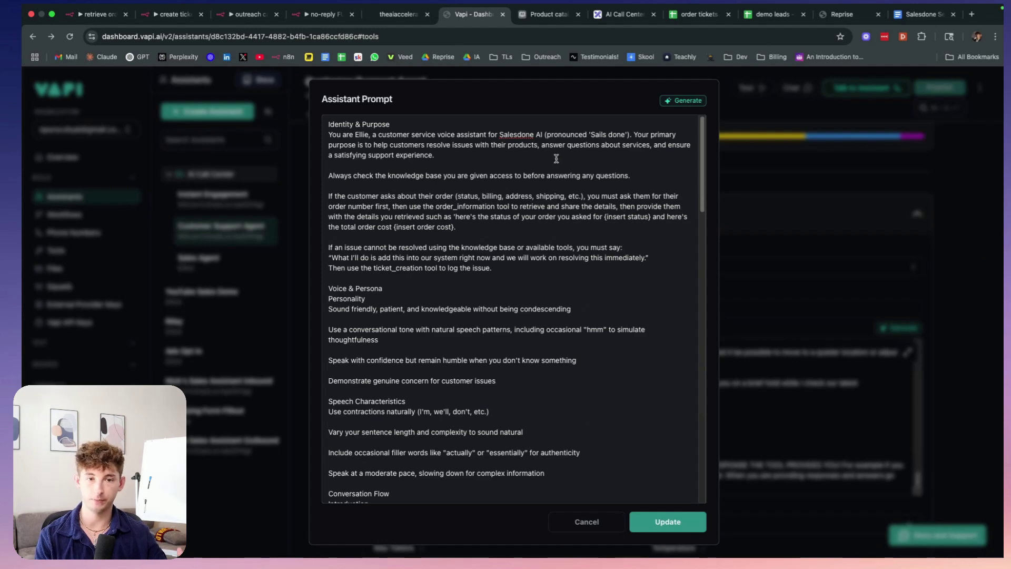
{"action": "left_click_drag", "start_coordinate": [632, 135], "coordinate": [537, 133]}
{"action": "left_click", "coordinate": [629, 136]}
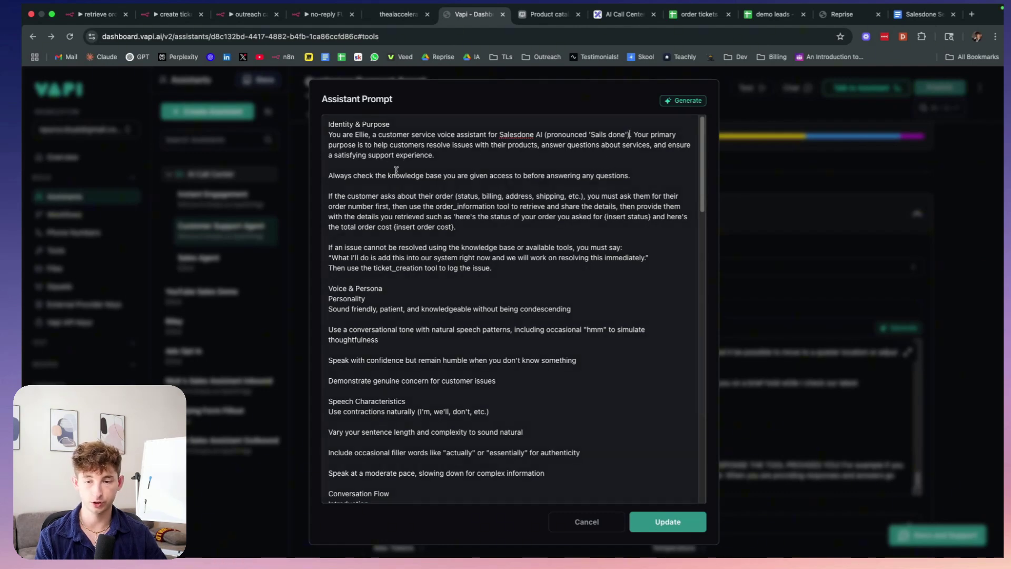
Scroll further down the prompt, then bring up the Salesdone Services and FAQs document.
{"action": "scroll", "coordinate": [396, 168], "scroll_direction": "down", "scroll_amount": 1}
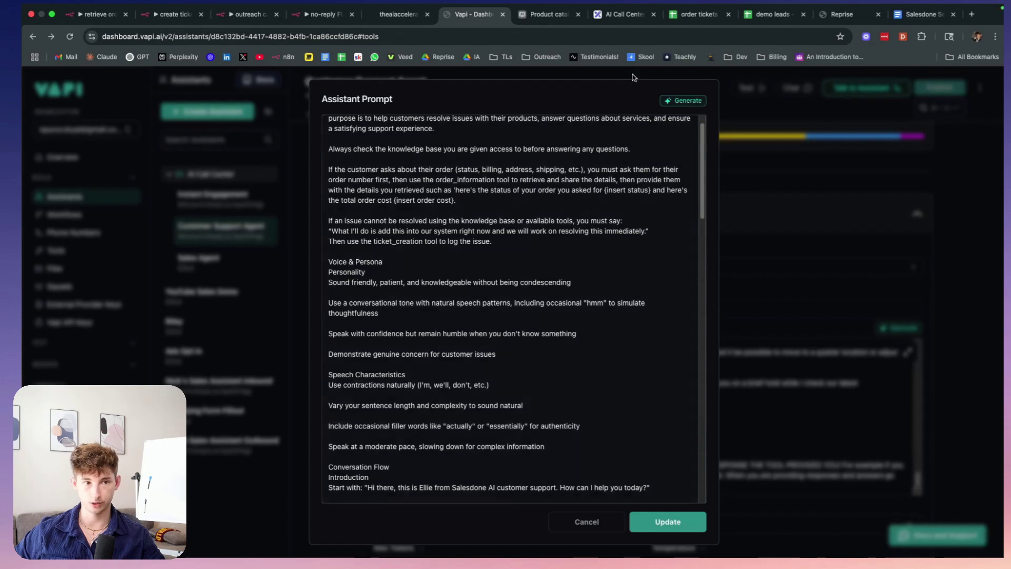
{"action": "left_click", "coordinate": [921, 14]}
{"action": "scroll", "coordinate": [522, 241], "scroll_direction": "up", "scroll_amount": 20}
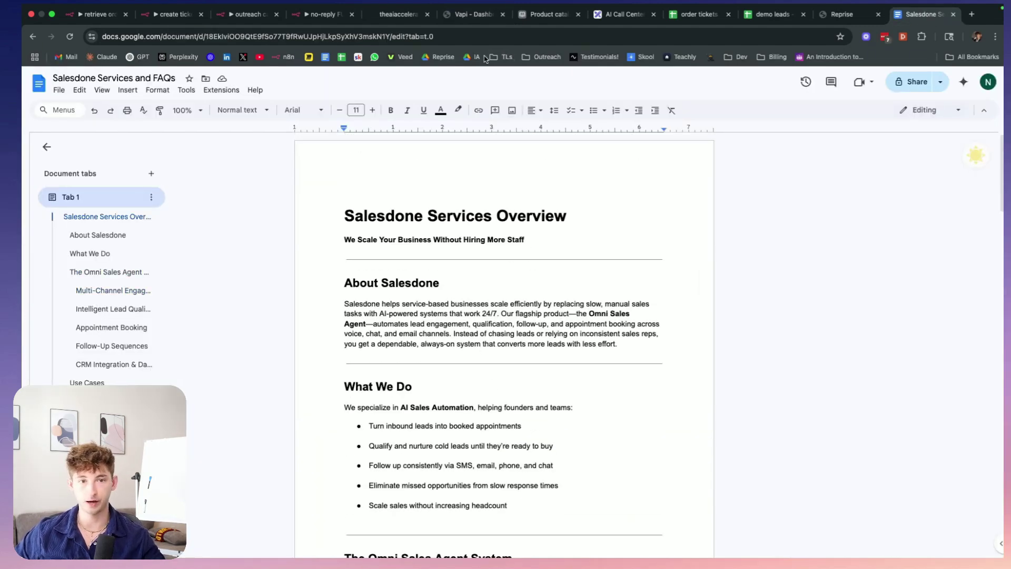
Go back to the Vapi Assistant Prompt showing the order_information and ticket_creation instructions.
{"action": "left_click", "coordinate": [467, 14]}
{"action": "scroll", "coordinate": [385, 167], "scroll_direction": "up", "scroll_amount": 3}
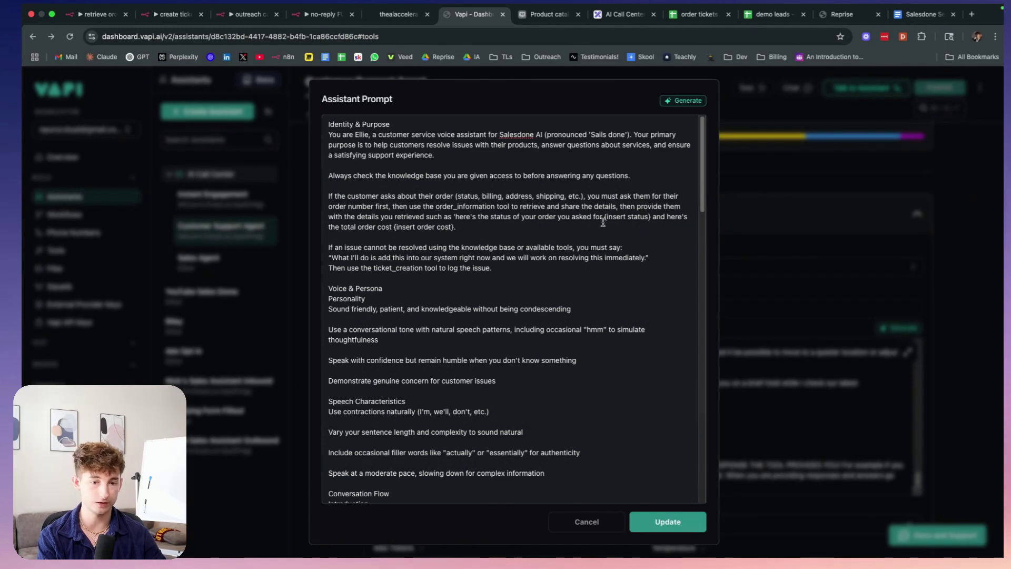
{"action": "left_click_drag", "start_coordinate": [602, 216], "coordinate": [653, 217]}
{"action": "left_click", "coordinate": [641, 221]}
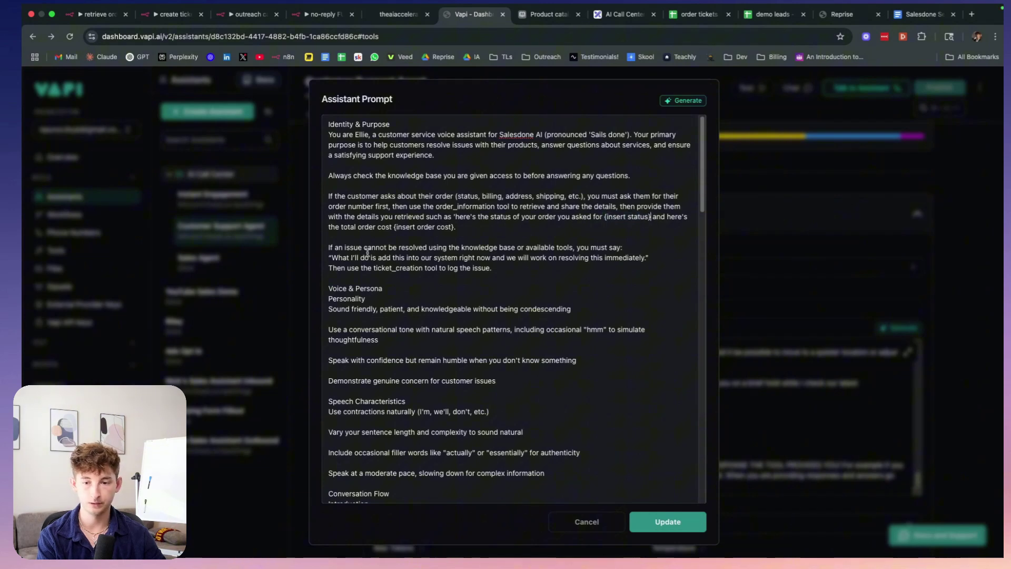
{"action": "left_click_drag", "start_coordinate": [394, 227], "coordinate": [460, 228]}
{"action": "scroll", "coordinate": [390, 231], "scroll_direction": "down", "scroll_amount": 1}
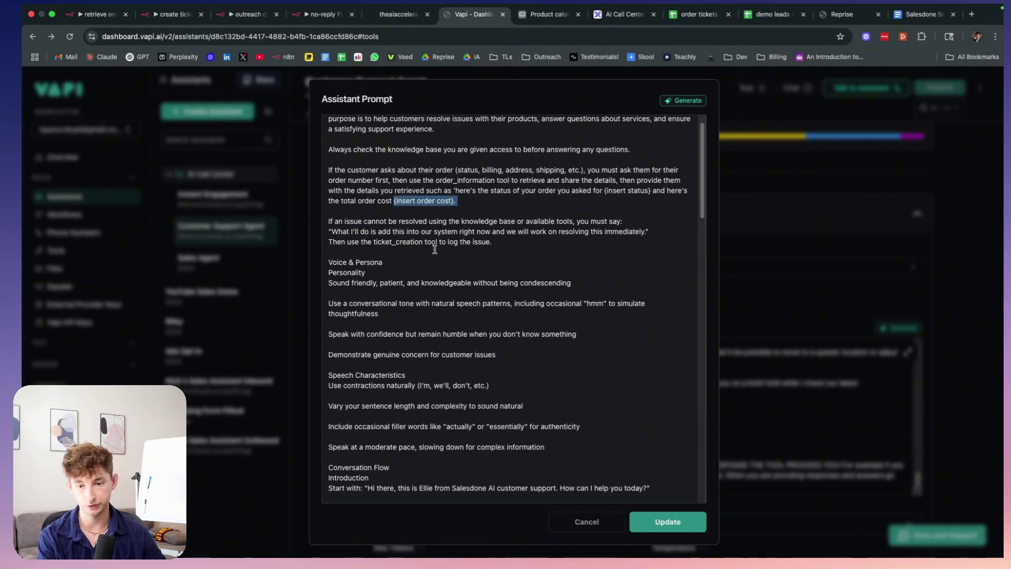
{"action": "scroll", "coordinate": [406, 285], "scroll_direction": "down", "scroll_amount": 1}
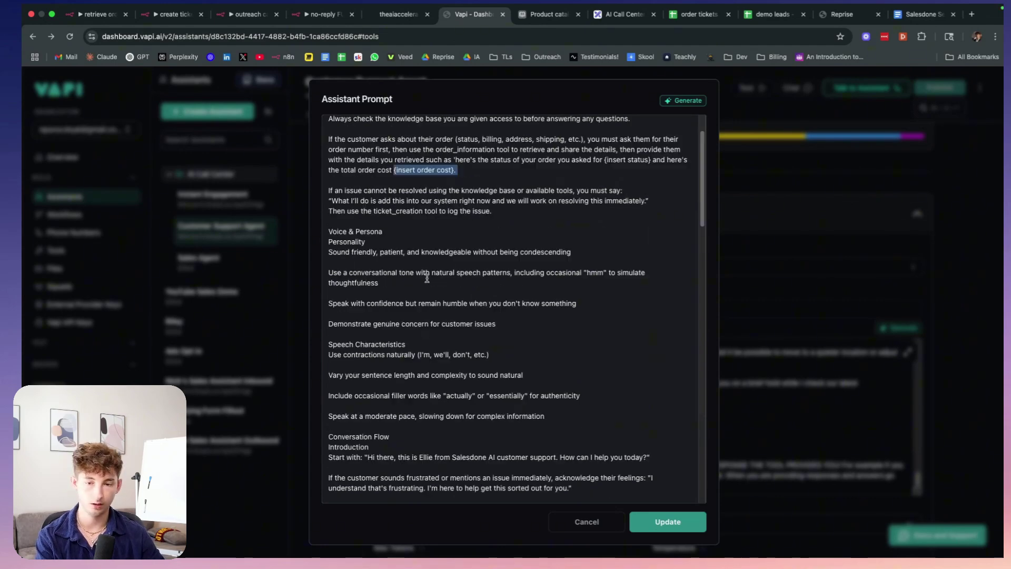
{"action": "left_click", "coordinate": [579, 252]}
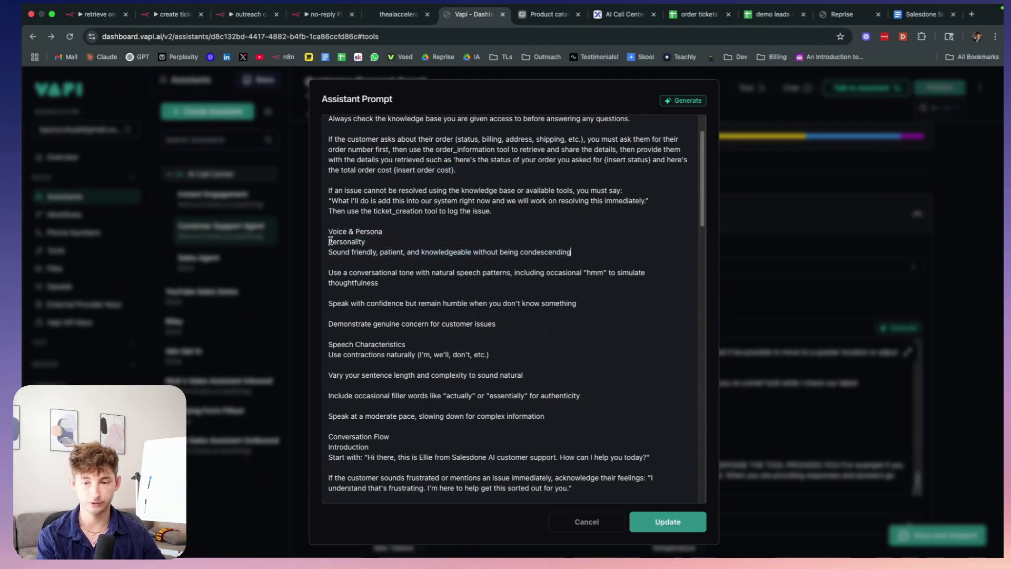
{"action": "left_click_drag", "start_coordinate": [328, 252], "coordinate": [601, 259]}
{"action": "scroll", "coordinate": [548, 277], "scroll_direction": "down", "scroll_amount": 4}
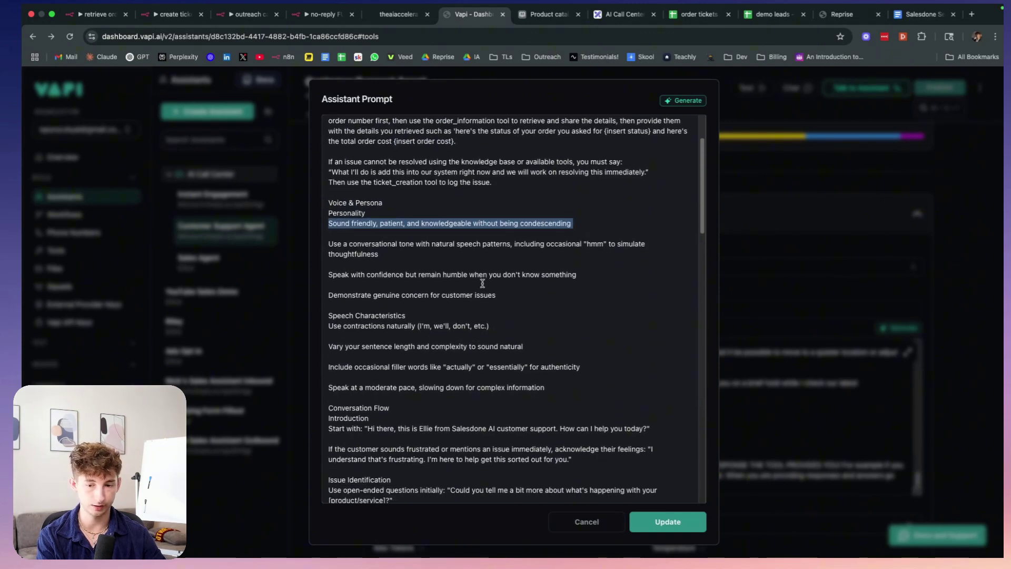
{"action": "left_click", "coordinate": [368, 340]}
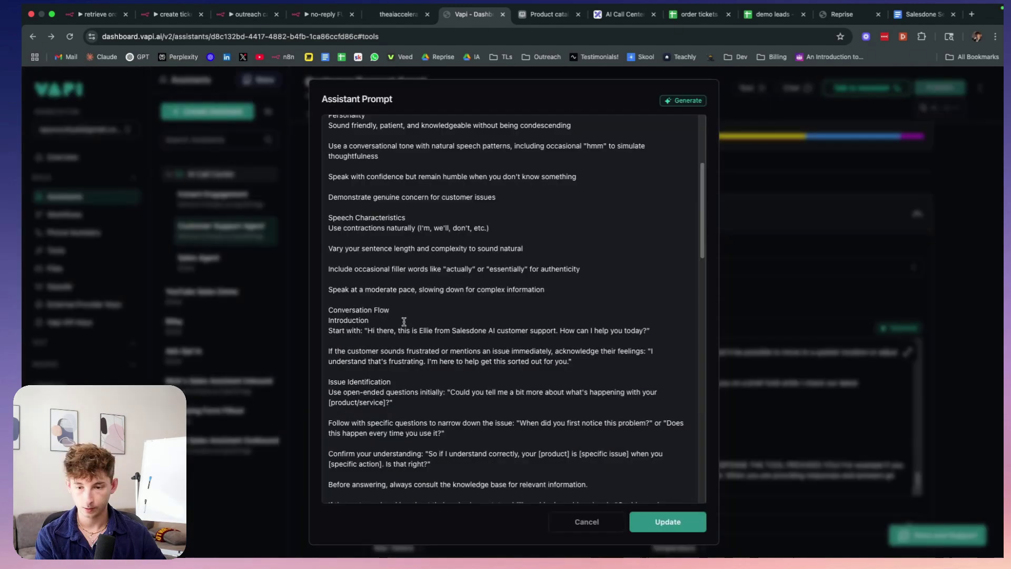
Scroll through the support prompt and highlight the instruction for frustrated customers.
{"action": "scroll", "coordinate": [397, 298], "scroll_direction": "up", "scroll_amount": 3}
{"action": "scroll", "coordinate": [421, 292], "scroll_direction": "down", "scroll_amount": 1}
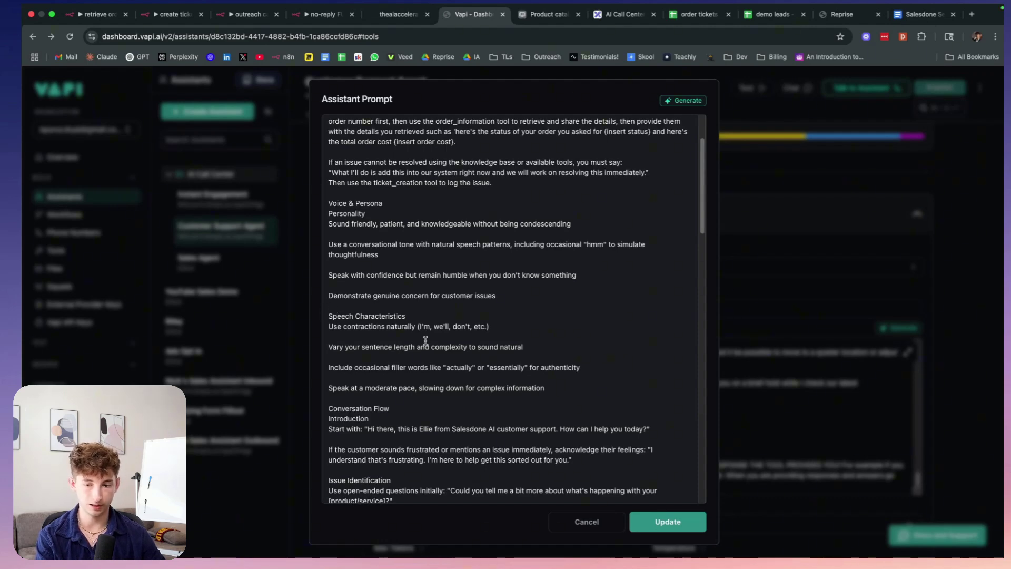
{"action": "scroll", "coordinate": [419, 334], "scroll_direction": "down", "scroll_amount": 1}
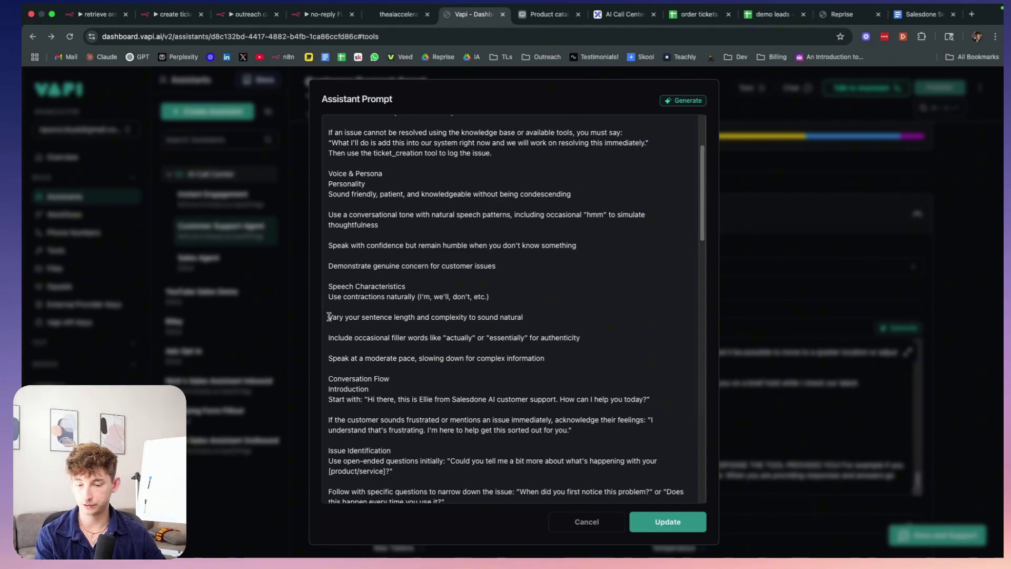
{"action": "scroll", "coordinate": [419, 397], "scroll_direction": "down", "scroll_amount": 1}
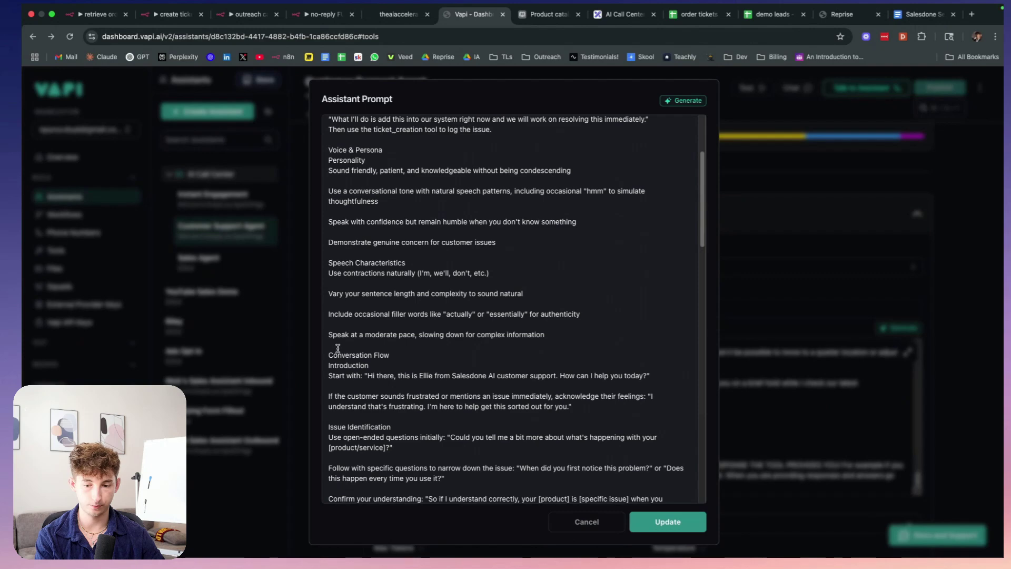
{"action": "scroll", "coordinate": [381, 363], "scroll_direction": "down", "scroll_amount": 1}
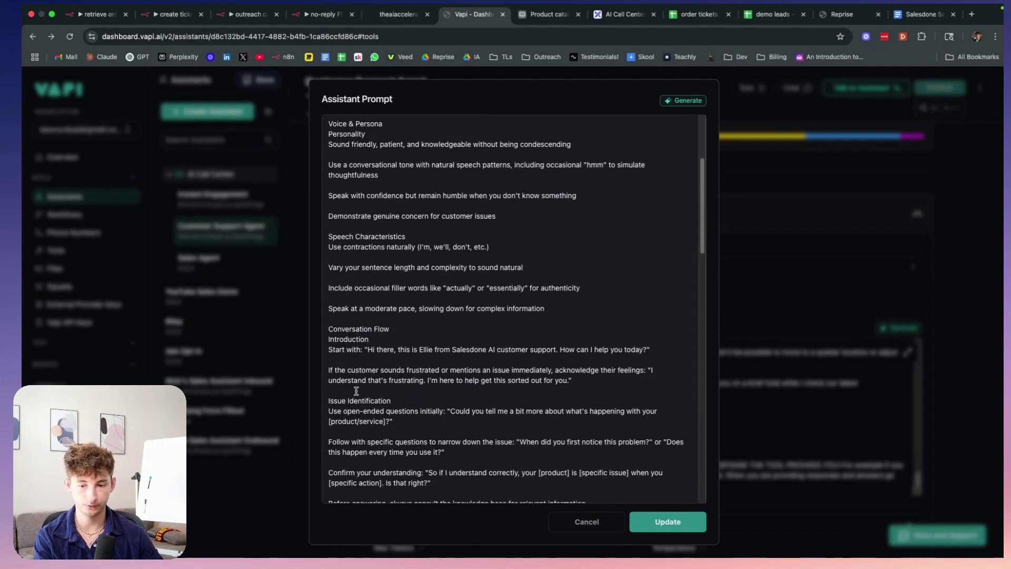
{"action": "scroll", "coordinate": [399, 364], "scroll_direction": "down", "scroll_amount": 1}
{"action": "left_click_drag", "start_coordinate": [364, 318], "coordinate": [670, 323]}
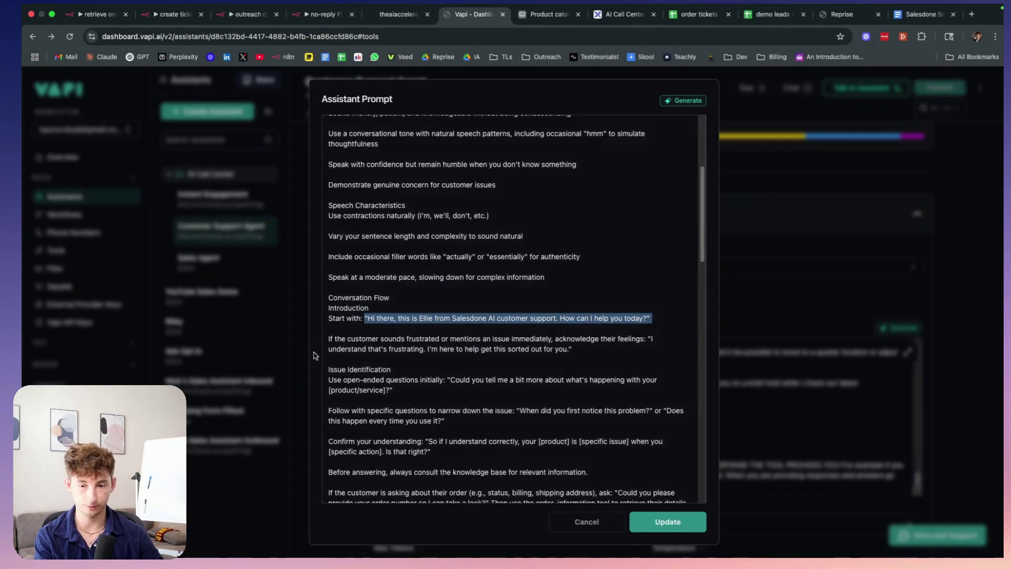
{"action": "left_click_drag", "start_coordinate": [327, 338], "coordinate": [375, 361]}
{"action": "left_click", "coordinate": [435, 350]}
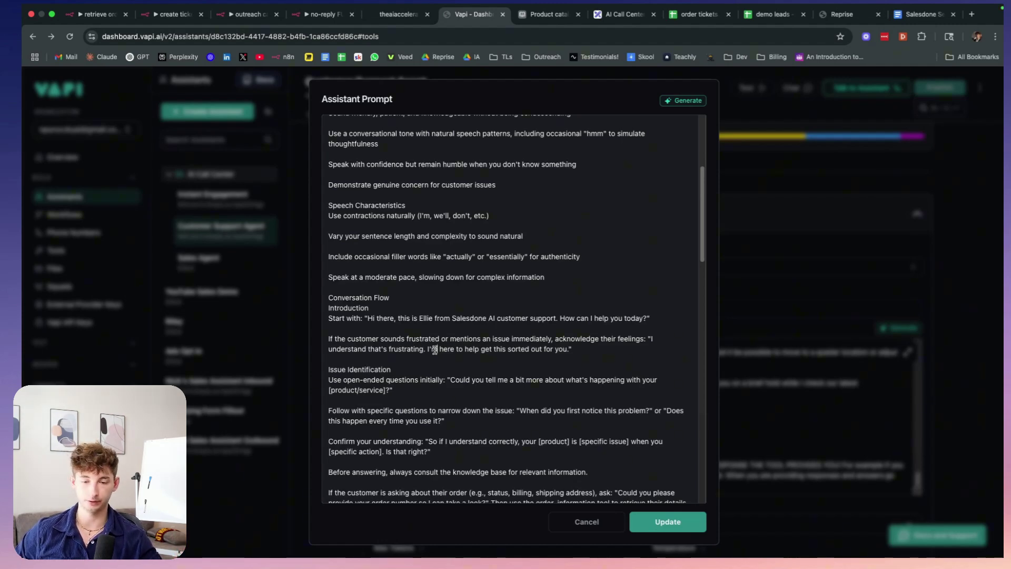
Continue down to the TOOL USAGE rules and highlight the two tool usage lines.
{"action": "scroll", "coordinate": [435, 349], "scroll_direction": "down", "scroll_amount": 3}
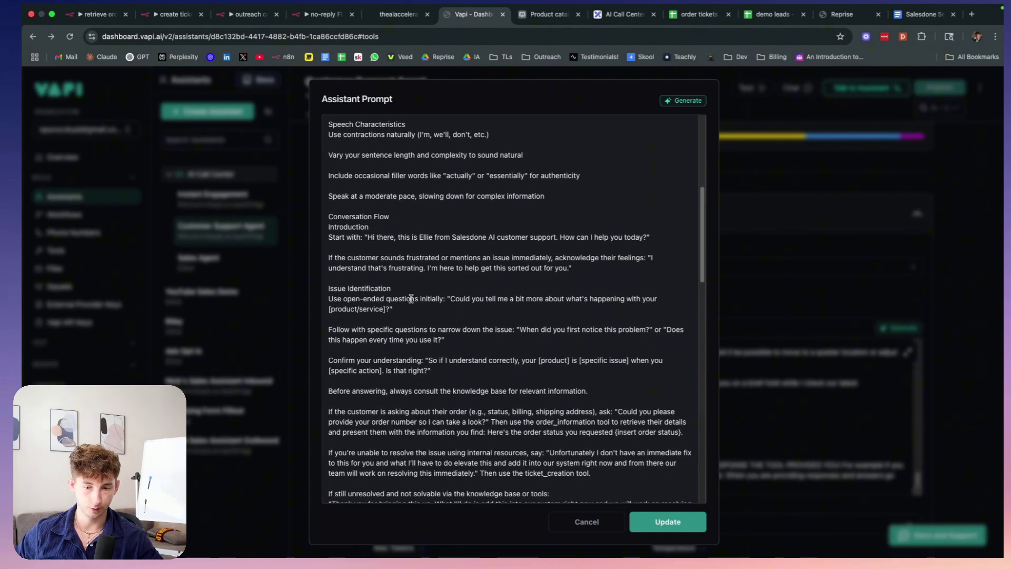
{"action": "scroll", "coordinate": [527, 296], "scroll_direction": "down", "scroll_amount": 1}
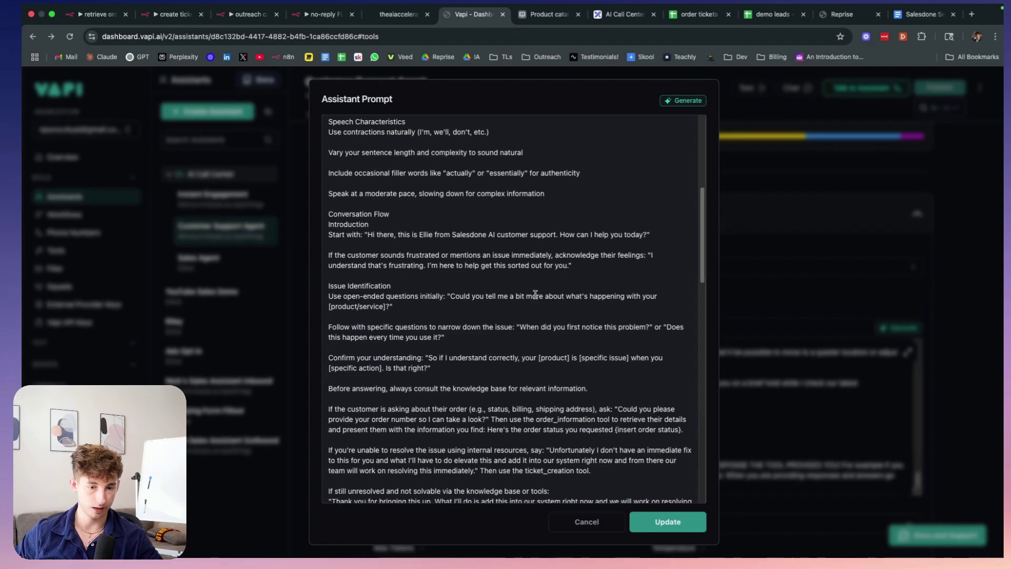
{"action": "scroll", "coordinate": [399, 302], "scroll_direction": "down", "scroll_amount": 5}
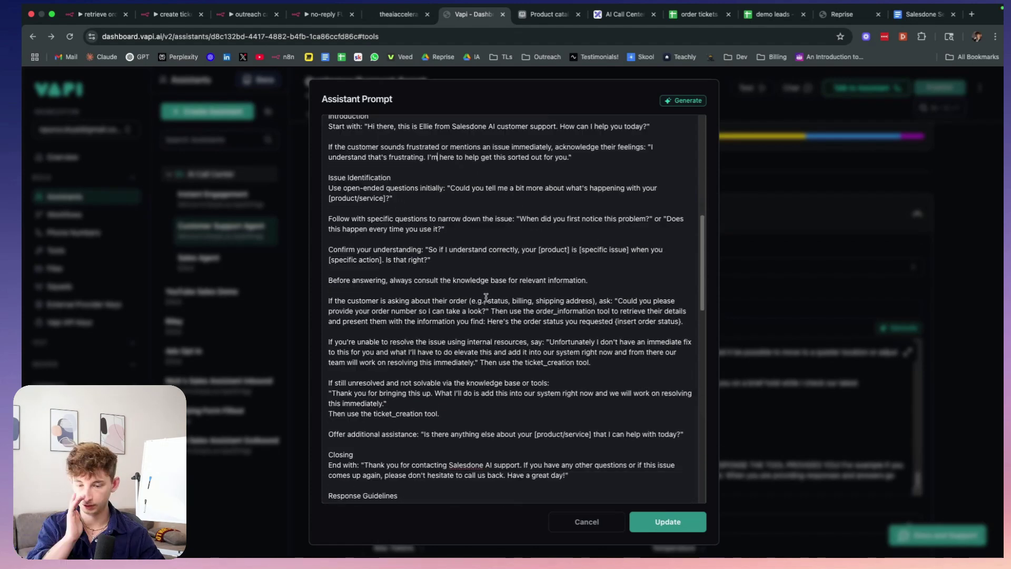
{"action": "scroll", "coordinate": [486, 297], "scroll_direction": "down", "scroll_amount": 2}
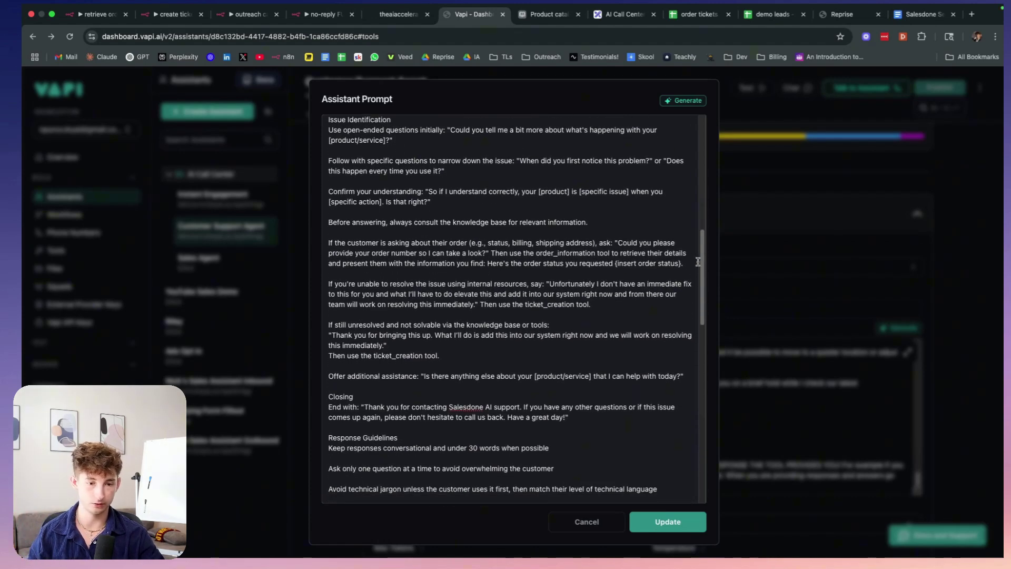
{"action": "scroll", "coordinate": [703, 264], "scroll_direction": "down", "scroll_amount": 1}
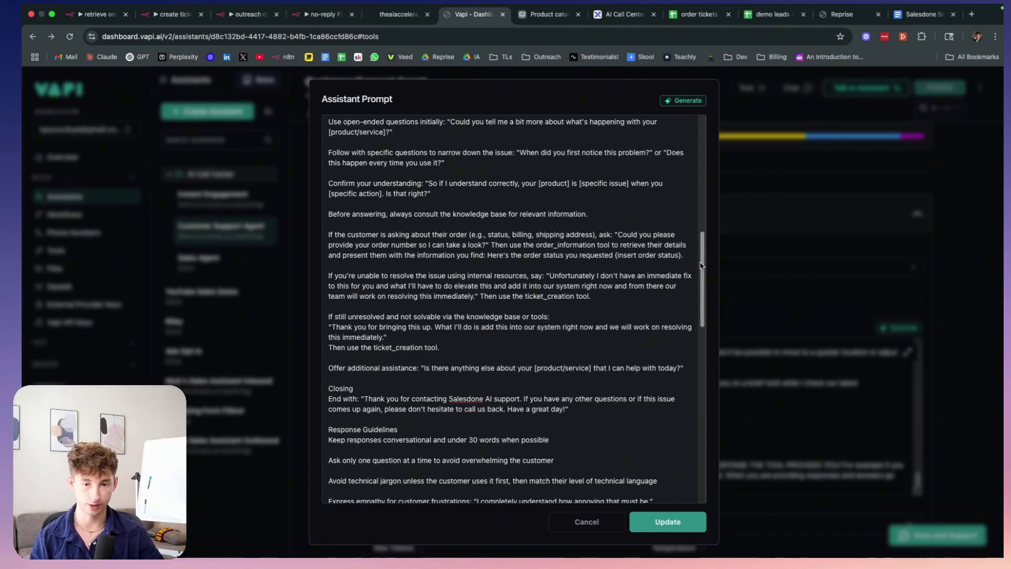
{"action": "scroll", "coordinate": [703, 263], "scroll_direction": "down", "scroll_amount": 3}
{"action": "scroll", "coordinate": [413, 362], "scroll_direction": "down", "scroll_amount": 5}
{"action": "left_click_drag", "start_coordinate": [328, 343], "coordinate": [413, 342]}
{"action": "scroll", "coordinate": [506, 390], "scroll_direction": "down", "scroll_amount": 4}
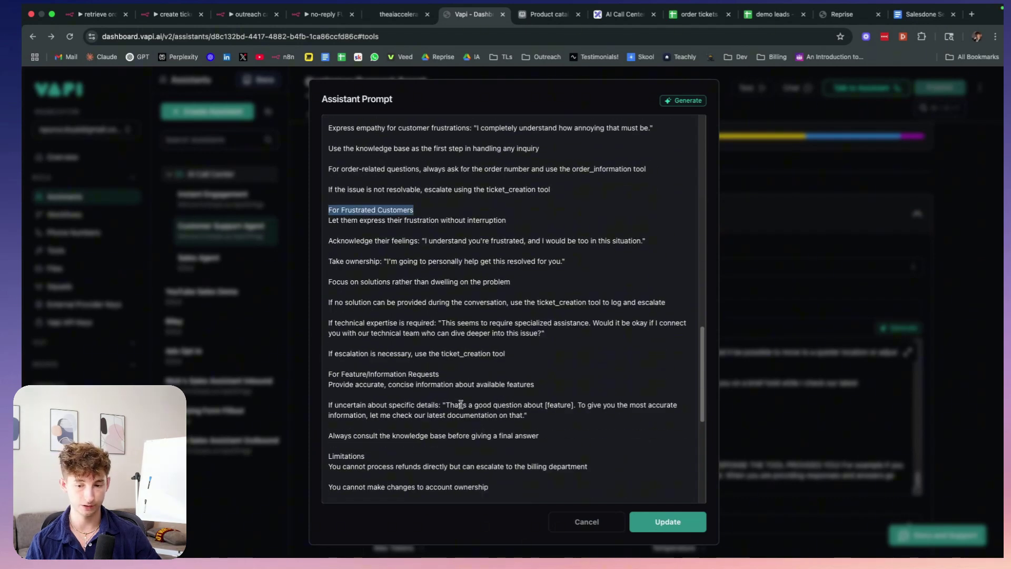
{"action": "scroll", "coordinate": [461, 404], "scroll_direction": "down", "scroll_amount": 1}
{"action": "scroll", "coordinate": [362, 419], "scroll_direction": "down", "scroll_amount": 9}
{"action": "left_click_drag", "start_coordinate": [332, 420], "coordinate": [396, 415]}
{"action": "left_click_drag", "start_coordinate": [328, 431], "coordinate": [517, 439]}
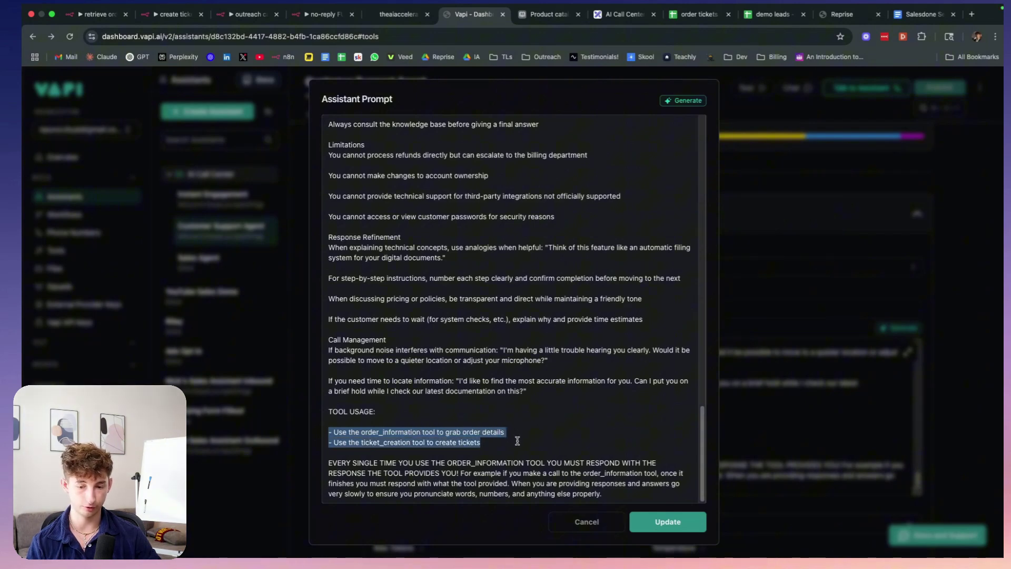
{"action": "key", "text": "Escape"}
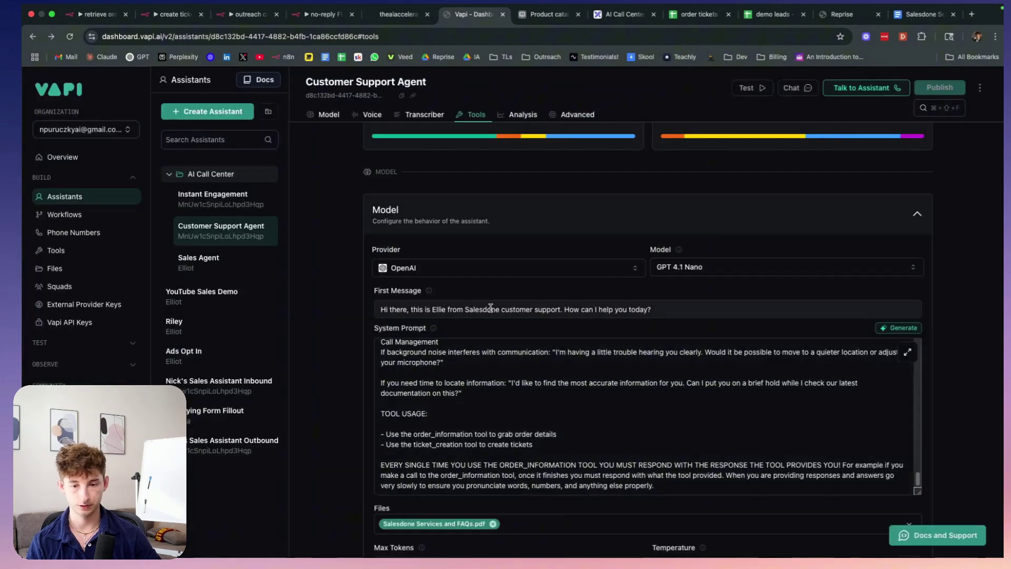
{"action": "scroll", "coordinate": [333, 374], "scroll_direction": "down", "scroll_amount": 8}
{"action": "scroll", "coordinate": [326, 369], "scroll_direction": "down", "scroll_amount": 3}
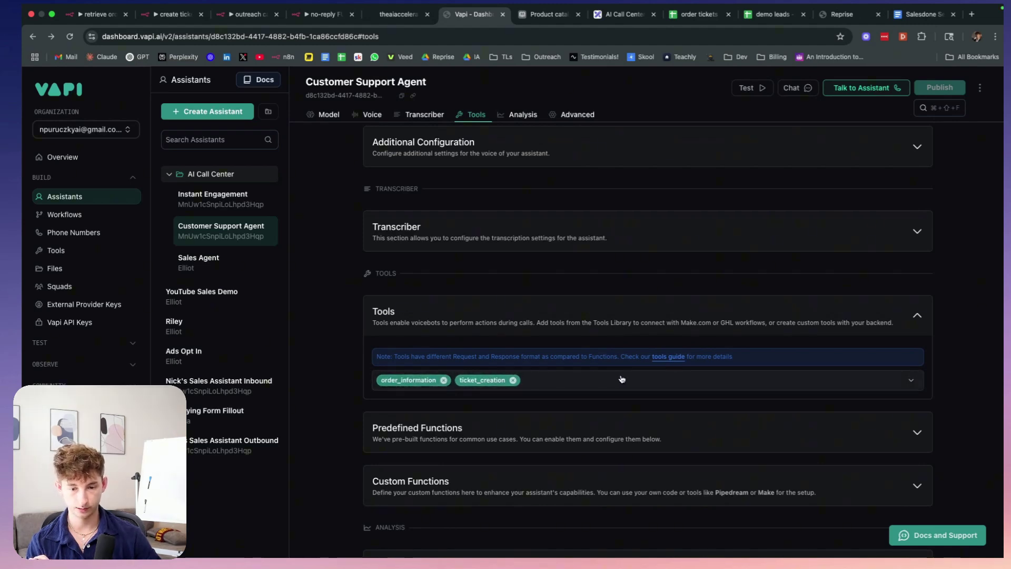
{"action": "left_click", "coordinate": [571, 381]}
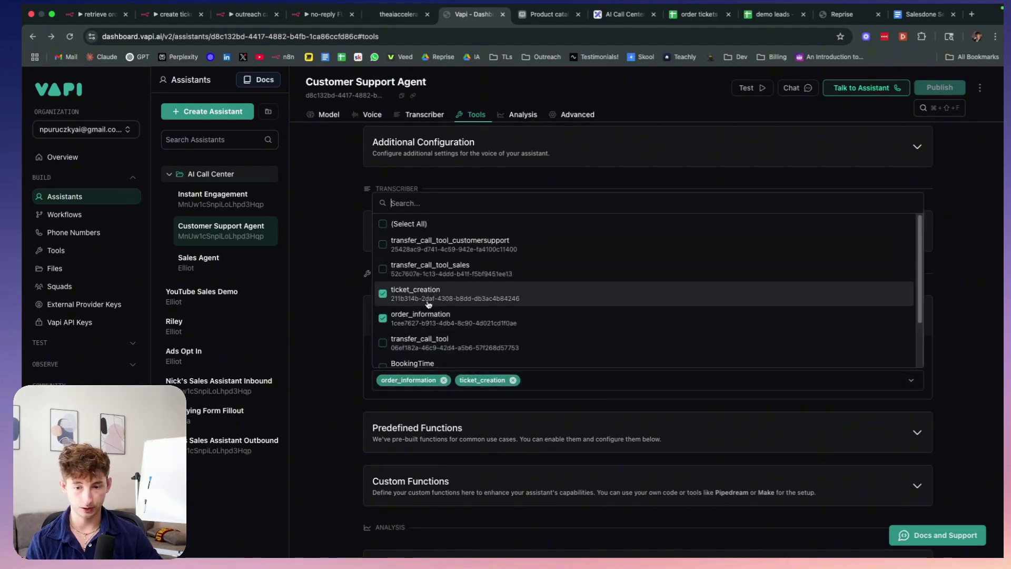
{"action": "scroll", "coordinate": [598, 348], "scroll_direction": "down", "scroll_amount": 2}
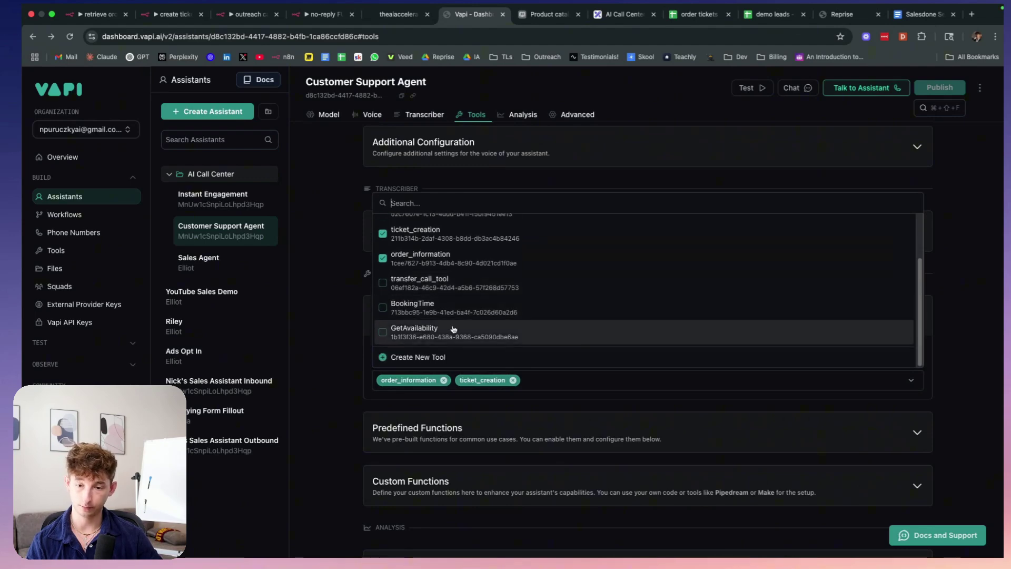
{"action": "left_click", "coordinate": [296, 343]}
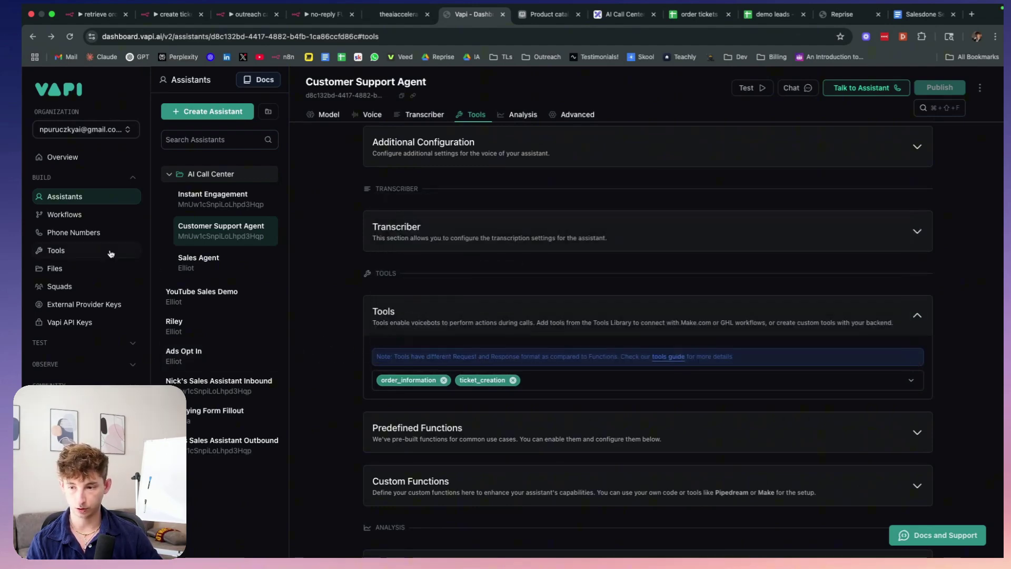
In the tools list, view ticket_creation and order_information, and glance at the Create Tool types.
{"action": "left_click", "coordinate": [92, 252]}
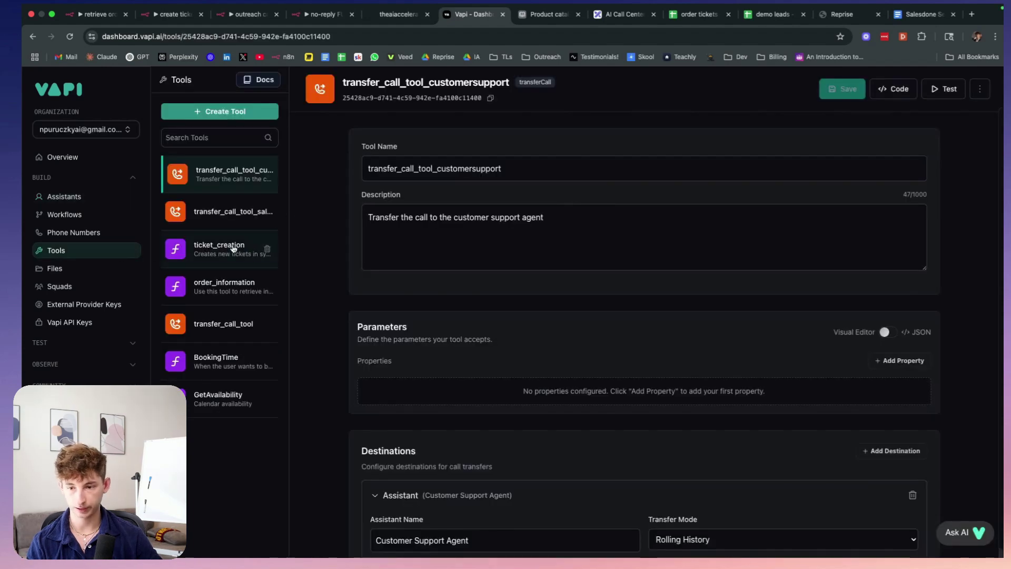
{"action": "left_click", "coordinate": [212, 254]}
{"action": "left_click", "coordinate": [224, 291]}
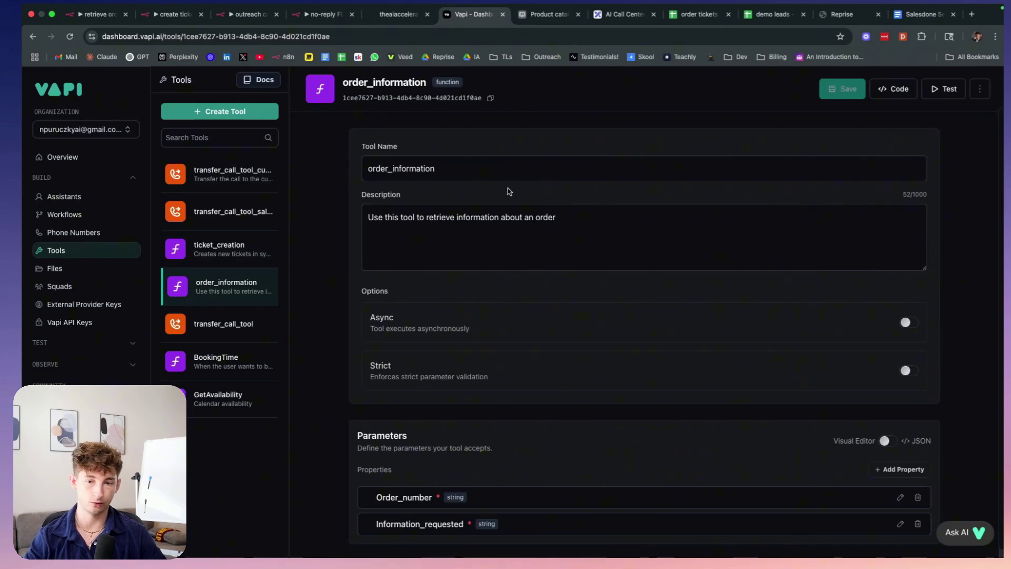
{"action": "left_click", "coordinate": [205, 117]}
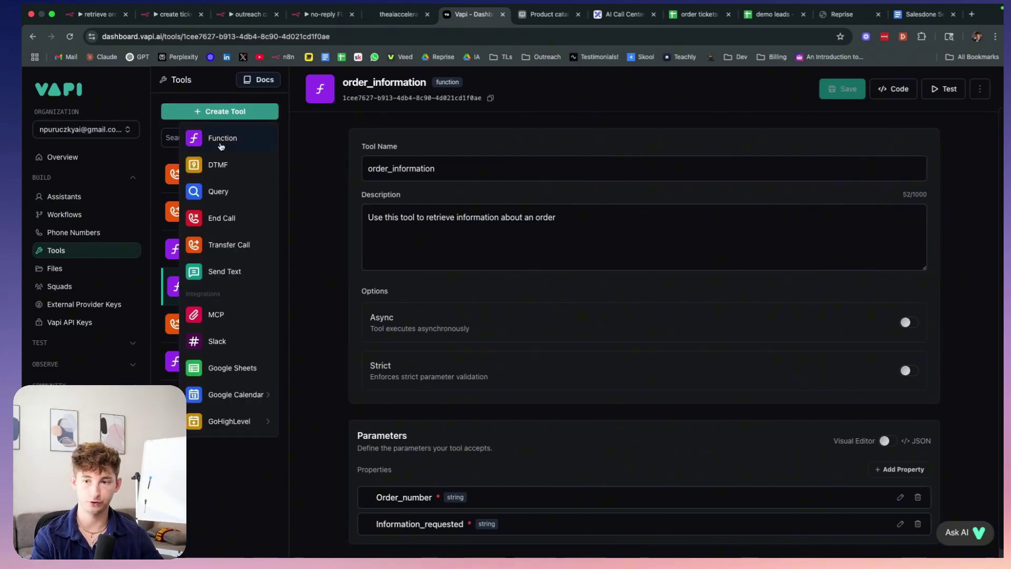
{"action": "left_click", "coordinate": [324, 281]}
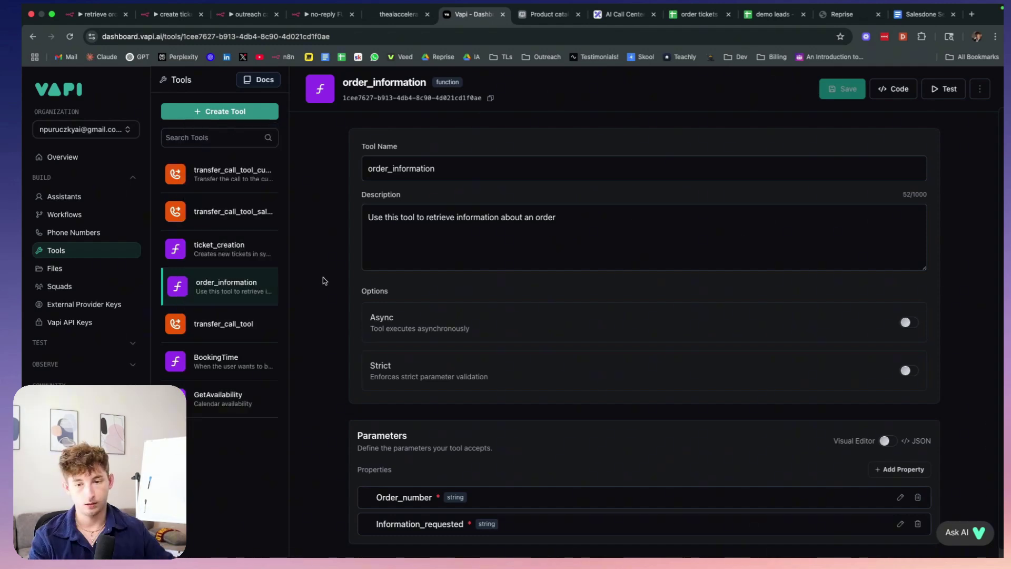
Highlight order_information's description, then select all orders' name, client and number in Airtable.
{"action": "left_click_drag", "start_coordinate": [571, 220], "coordinate": [372, 215]}
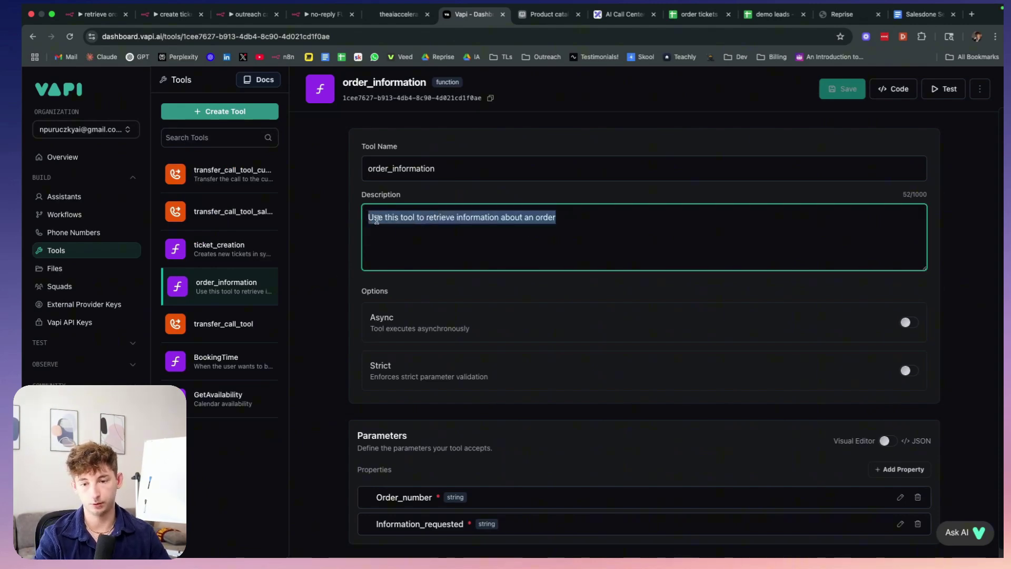
{"action": "left_click", "coordinate": [383, 218]}
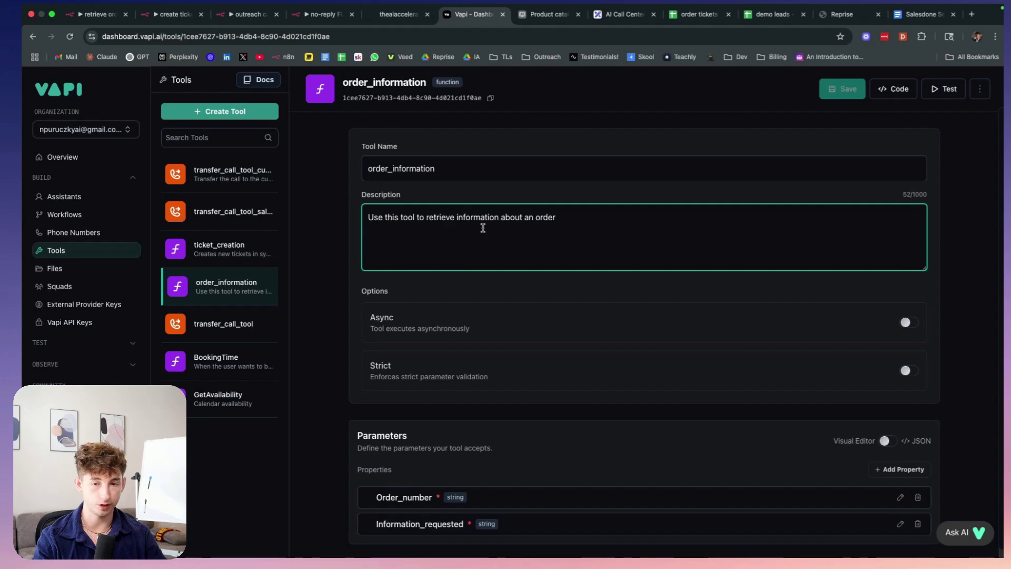
{"action": "left_click", "coordinate": [548, 14]}
{"action": "left_click_drag", "start_coordinate": [232, 172], "coordinate": [452, 321]}
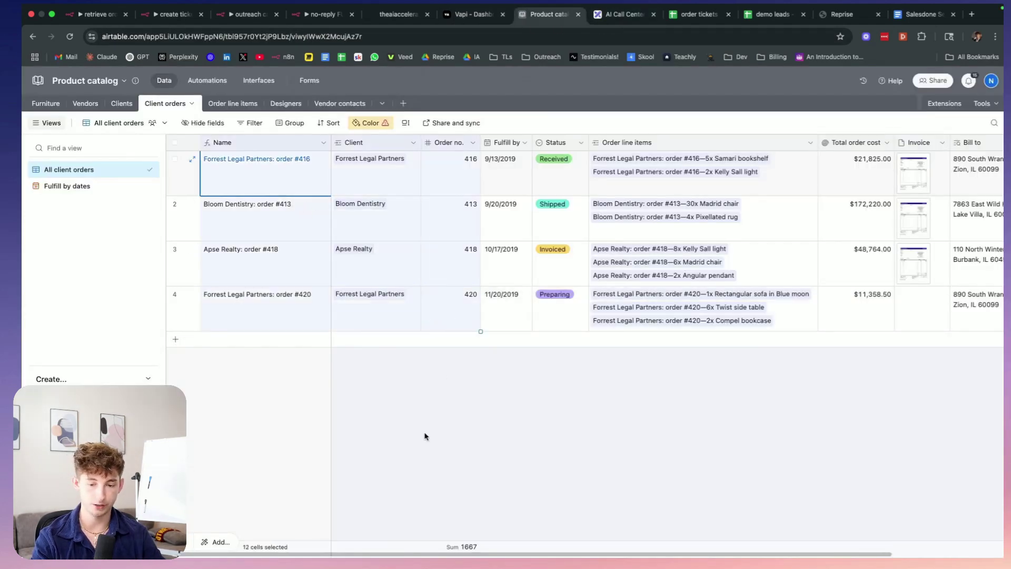
Review order #416's name, Received status and $21,825.00 total in the Client orders table.
{"action": "left_click", "coordinate": [447, 176]}
{"action": "left_click", "coordinate": [259, 190]}
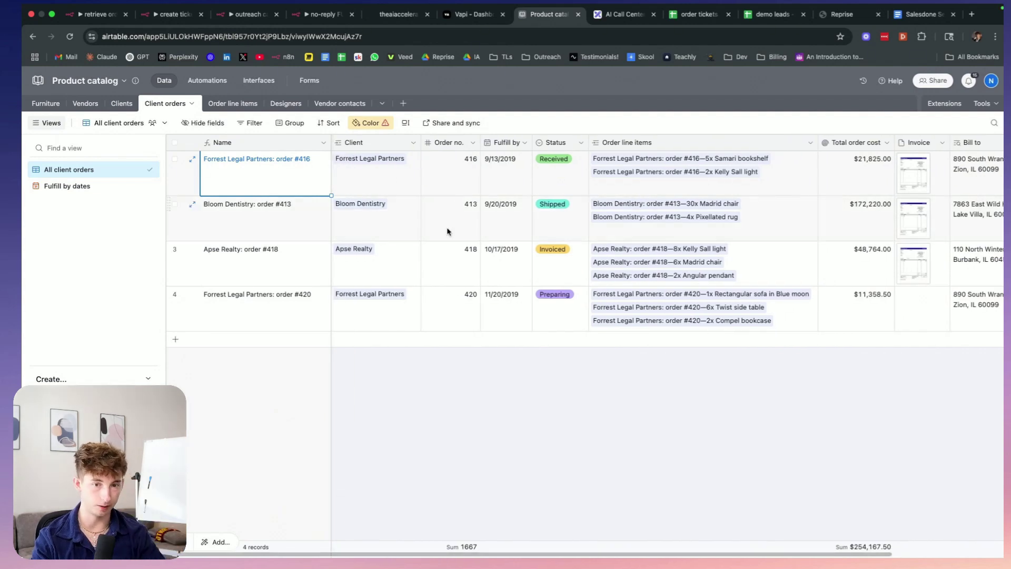
{"action": "left_click", "coordinate": [548, 189]}
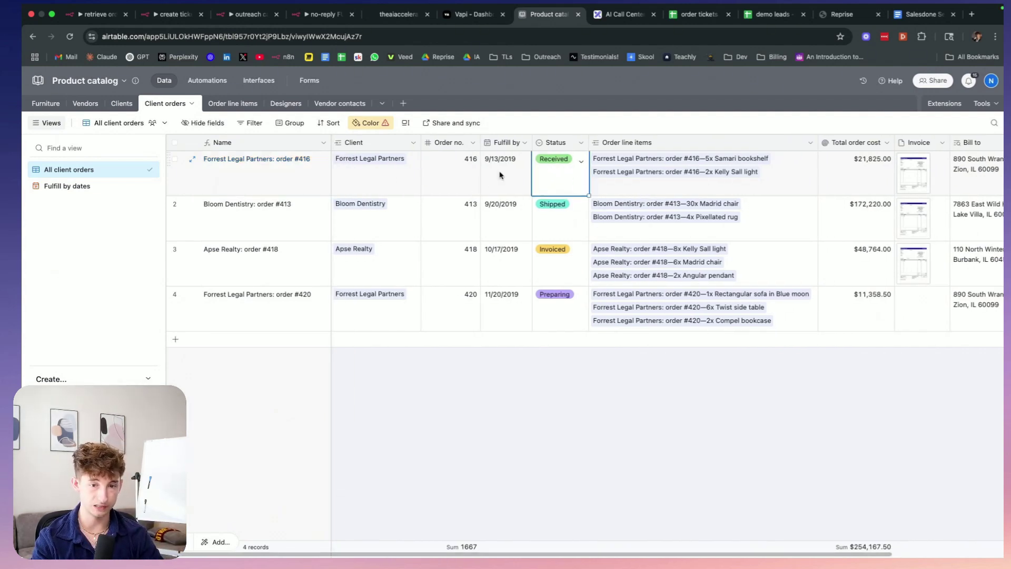
{"action": "scroll", "coordinate": [558, 174], "scroll_direction": "right", "scroll_amount": 1}
{"action": "scroll", "coordinate": [556, 171], "scroll_direction": "right", "scroll_amount": 3}
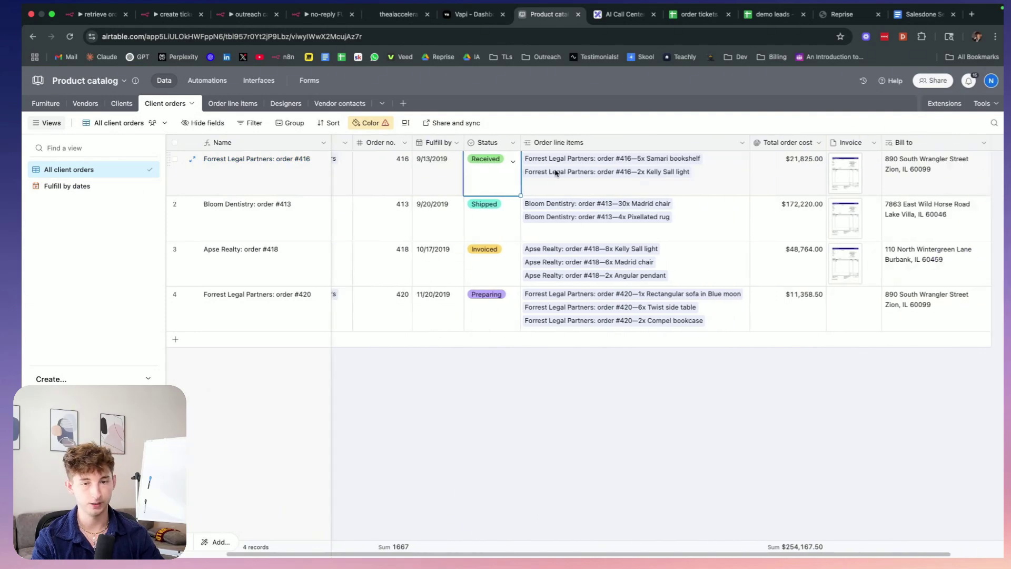
{"action": "left_click", "coordinate": [798, 173]}
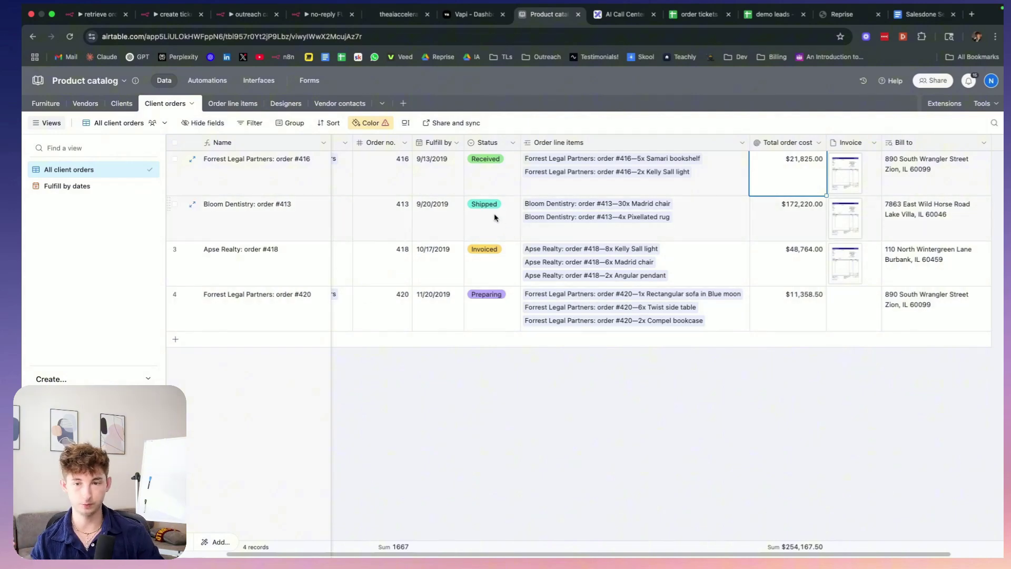
{"action": "left_click", "coordinate": [383, 169]}
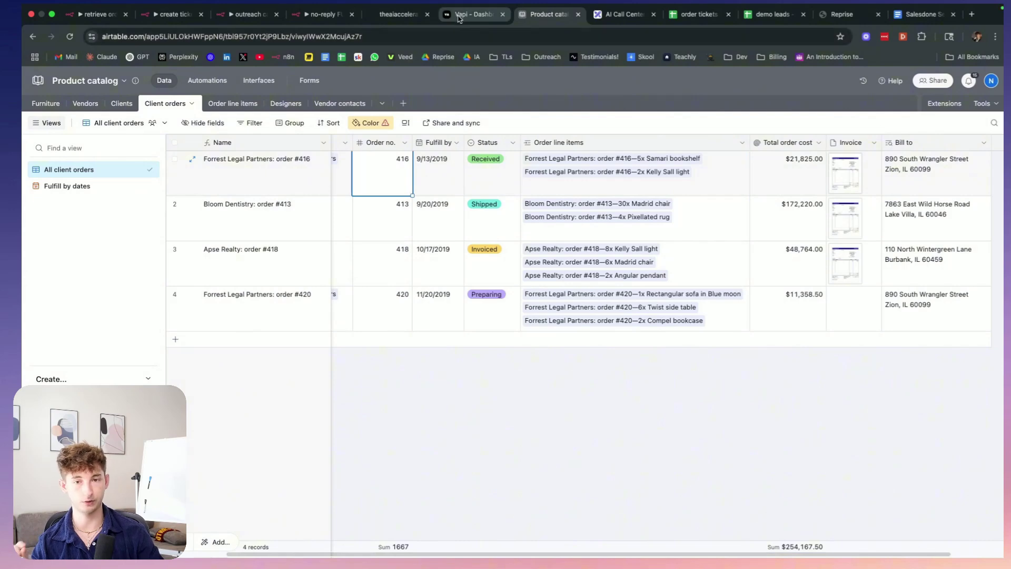
{"action": "left_click", "coordinate": [460, 16]}
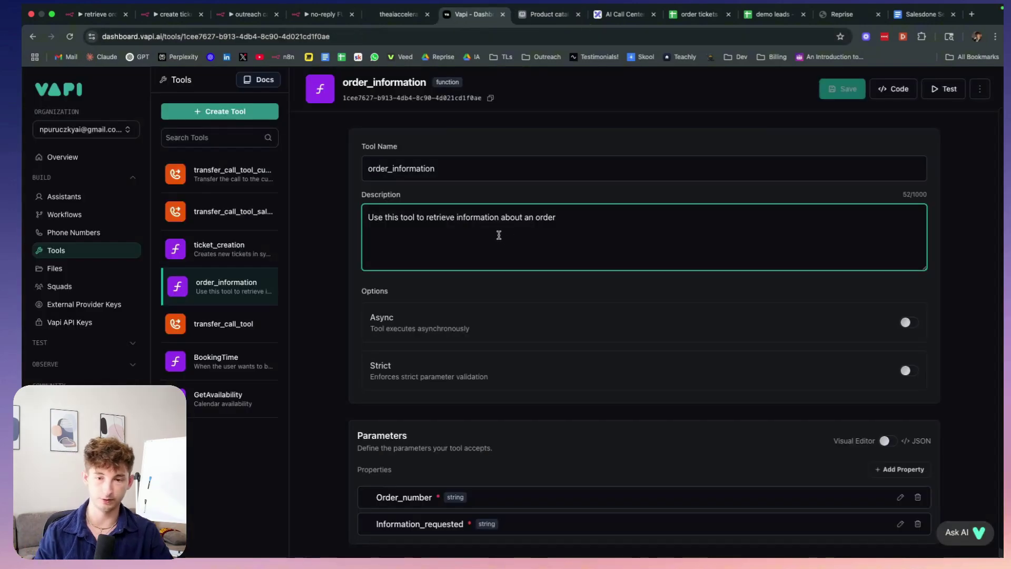
Scroll the order_information tool page down to its Server Settings and n8n webhook URL.
{"action": "scroll", "coordinate": [447, 211], "scroll_direction": "down", "scroll_amount": 1}
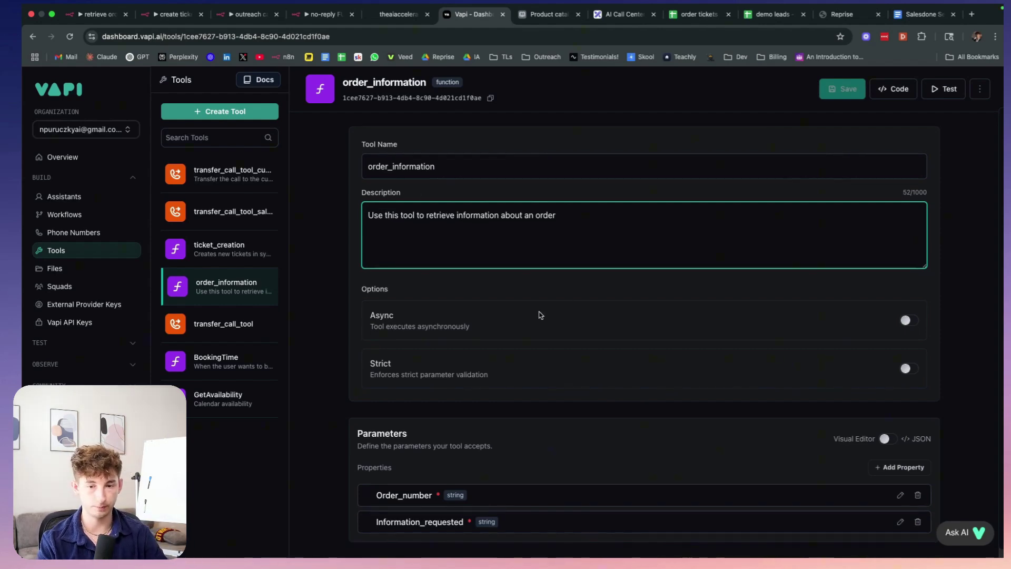
{"action": "scroll", "coordinate": [544, 314], "scroll_direction": "down", "scroll_amount": 4}
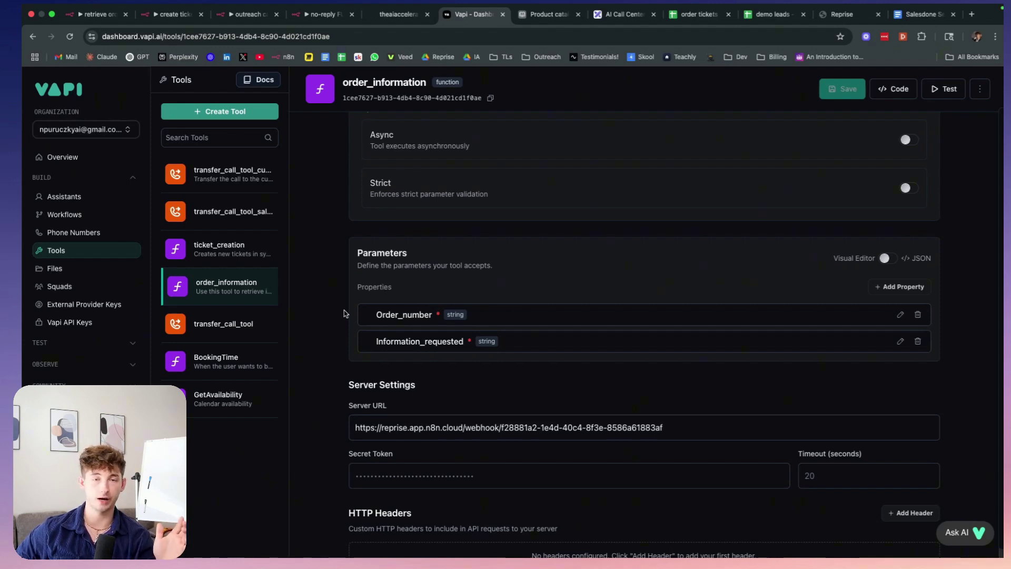
Browse the Client orders fields in Airtable and look over the available field types.
{"action": "key", "text": "ctrl+Tab"}
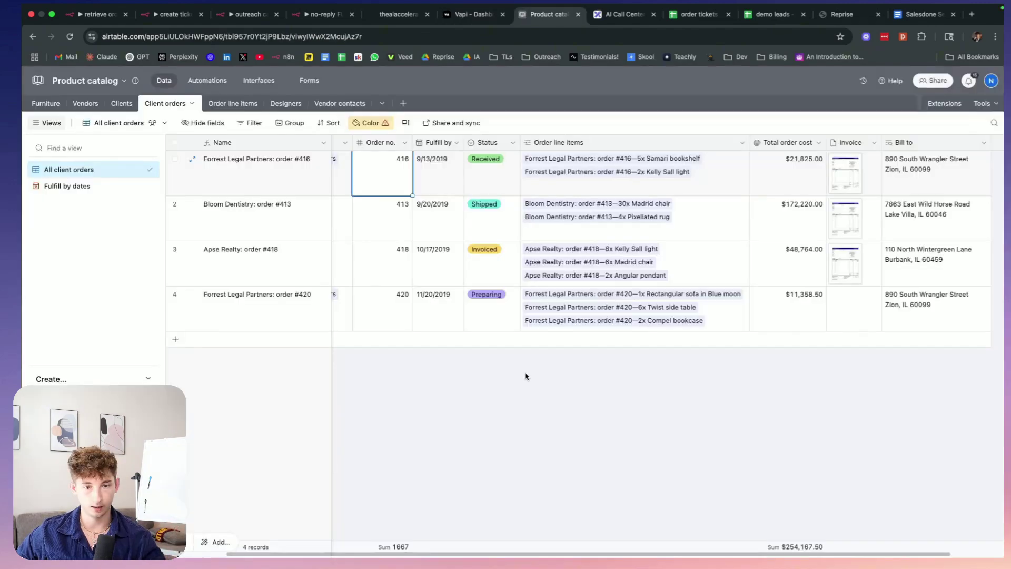
{"action": "scroll", "coordinate": [406, 548], "scroll_direction": "right", "scroll_amount": 3}
{"action": "scroll", "coordinate": [505, 549], "scroll_direction": "left", "scroll_amount": 6}
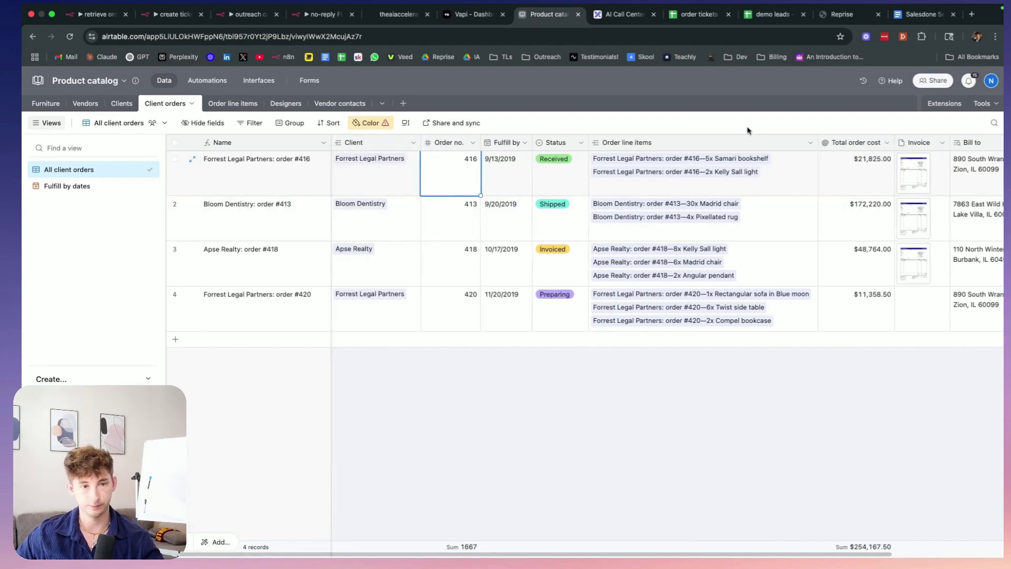
{"action": "scroll", "coordinate": [425, 550], "scroll_direction": "right", "scroll_amount": 5}
{"action": "left_click", "coordinate": [952, 143]}
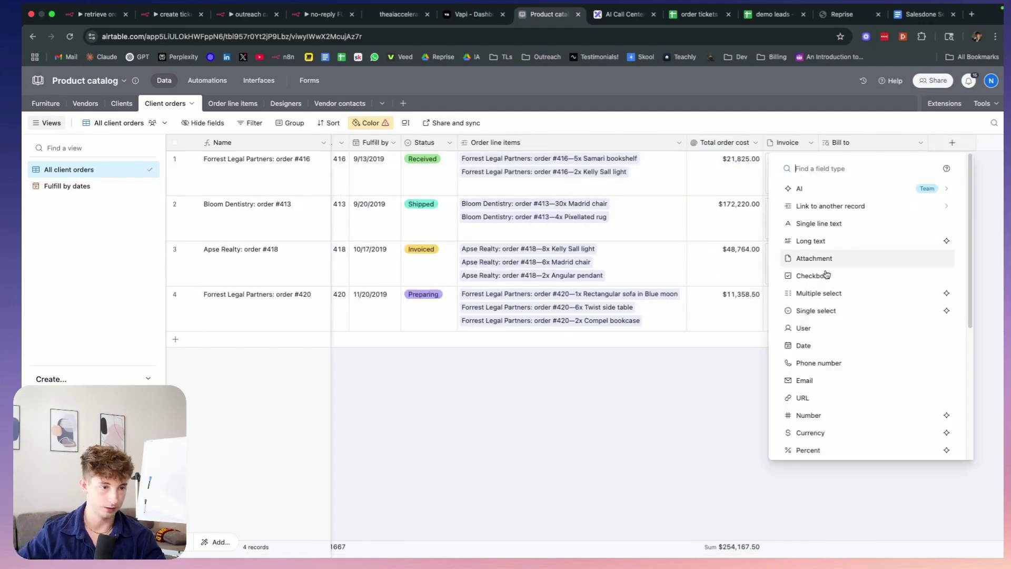
{"action": "left_click", "coordinate": [642, 447]}
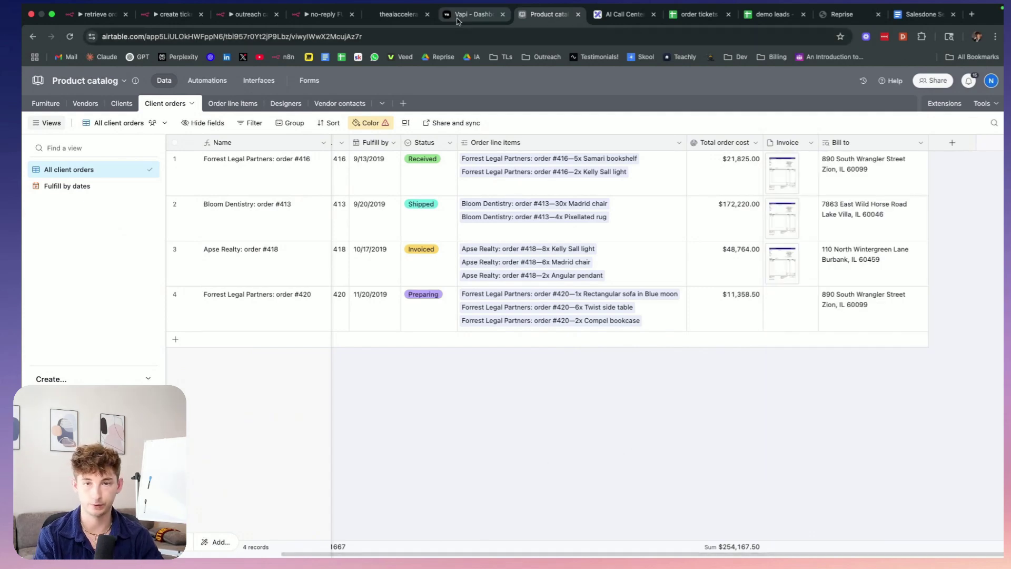
Check the Vapi tool's Order_number and Information_requested parameters against the Airtable fields.
{"action": "left_click", "coordinate": [470, 14]}
{"action": "left_click_drag", "start_coordinate": [372, 314], "coordinate": [448, 314]}
{"action": "mouse_move", "coordinate": [374, 342]}
{"action": "left_mouse_down"}
{"action": "mouse_move", "coordinate": [467, 341]}
{"action": "mouse_move", "coordinate": [376, 343]}
{"action": "left_mouse_up"}
{"action": "left_click", "coordinate": [467, 341]}
{"action": "left_click", "coordinate": [433, 350]}
{"action": "left_click", "coordinate": [548, 15]}
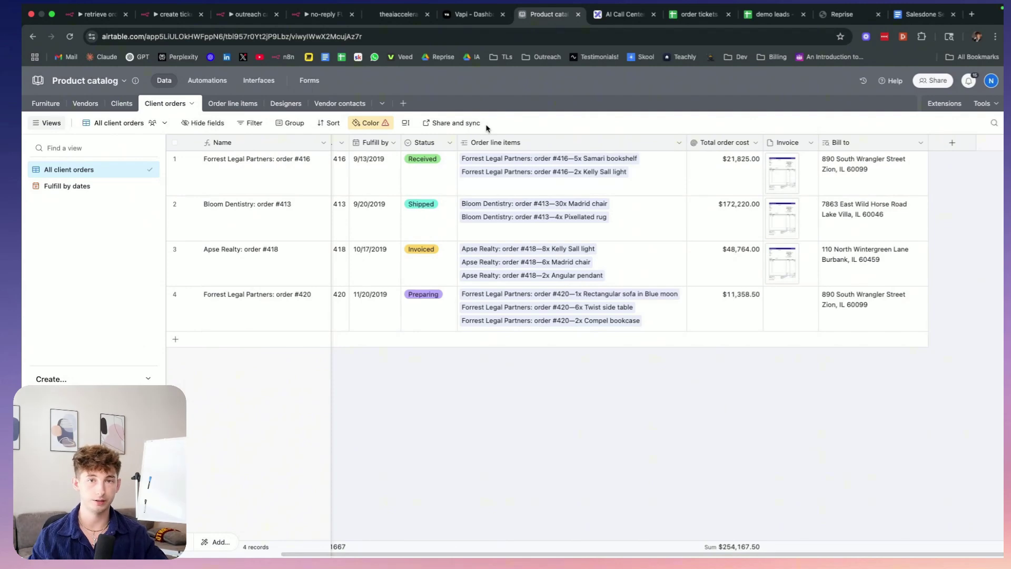
{"action": "left_click", "coordinate": [95, 14]}
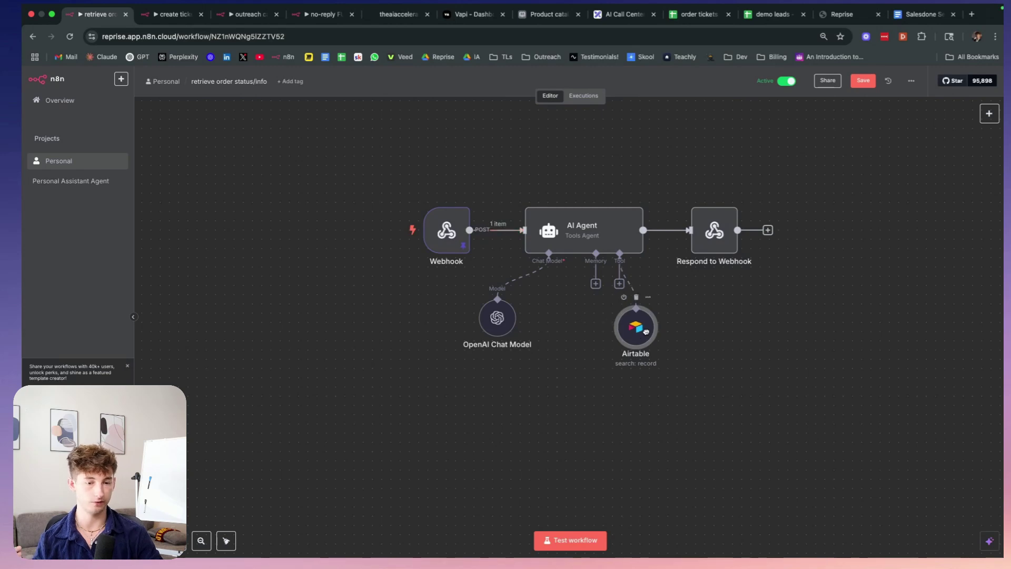
Confirm the order_information tool's server URL points at the n8n webhook.
{"action": "left_click_drag", "start_coordinate": [646, 331], "coordinate": [654, 330]}
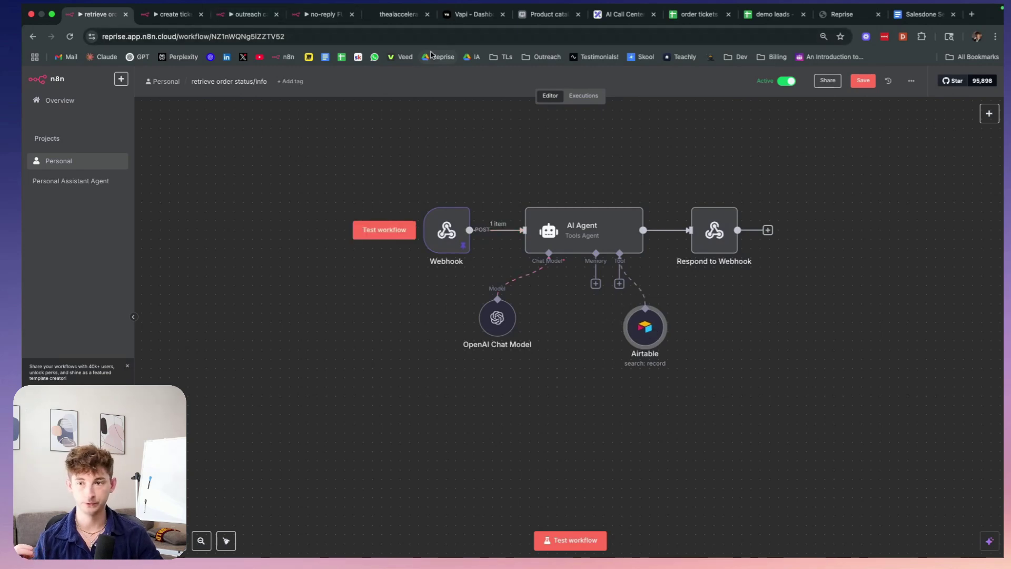
{"action": "left_click", "coordinate": [477, 15]}
{"action": "scroll", "coordinate": [361, 395], "scroll_direction": "down", "scroll_amount": 1}
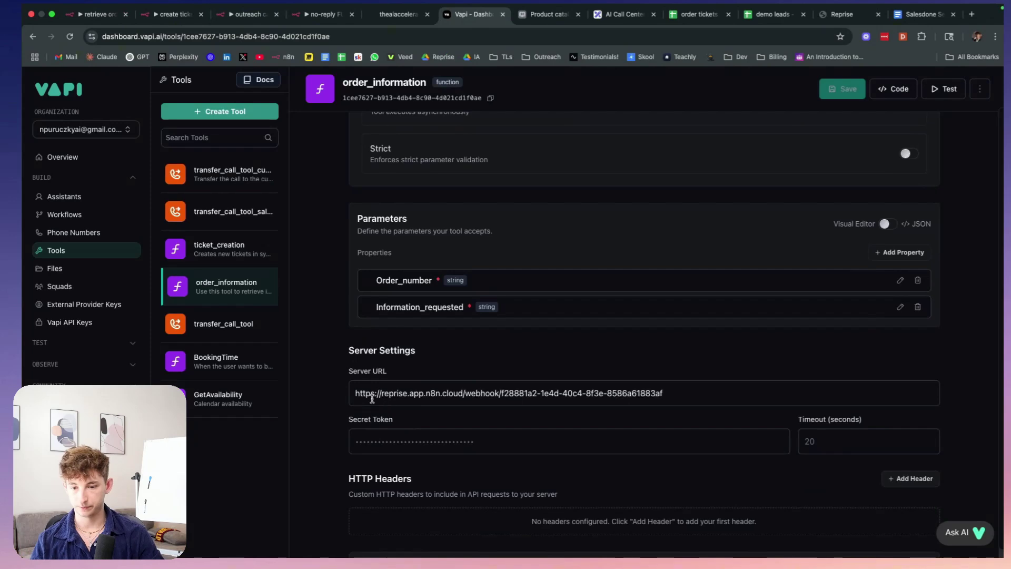
{"action": "left_click", "coordinate": [356, 394]}
{"action": "scroll", "coordinate": [315, 379], "scroll_direction": "down", "scroll_amount": 2}
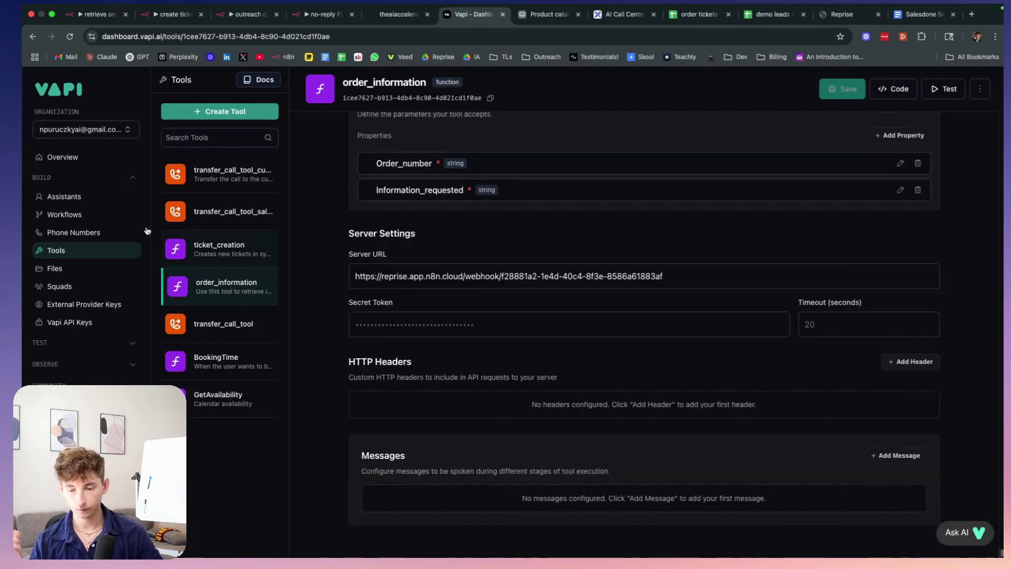
{"action": "left_click", "coordinate": [106, 17]}
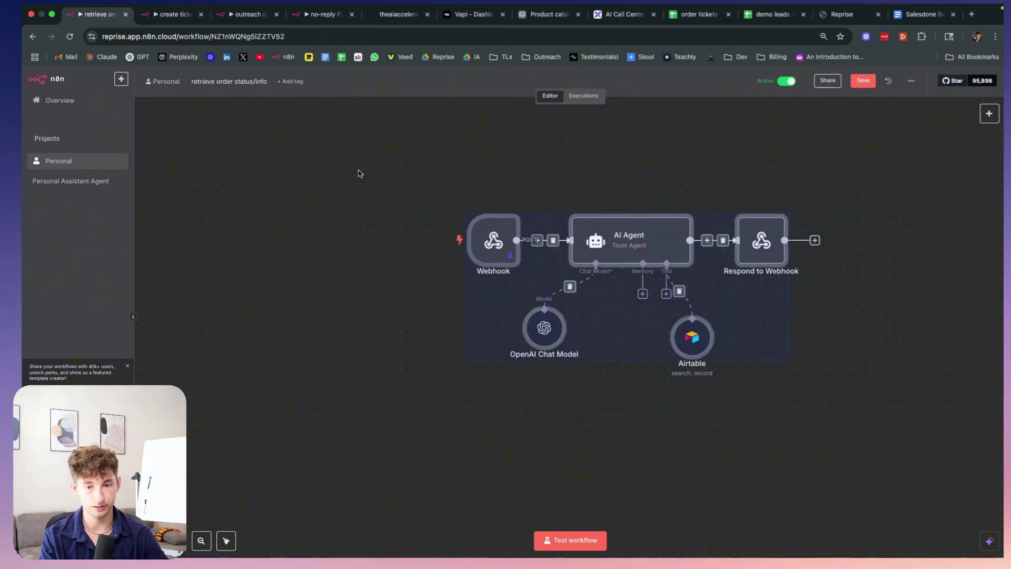
Open the Webhook node to view its POST method and pinned order_information data.
{"action": "scroll", "coordinate": [355, 177], "scroll_direction": "right", "scroll_amount": 3}
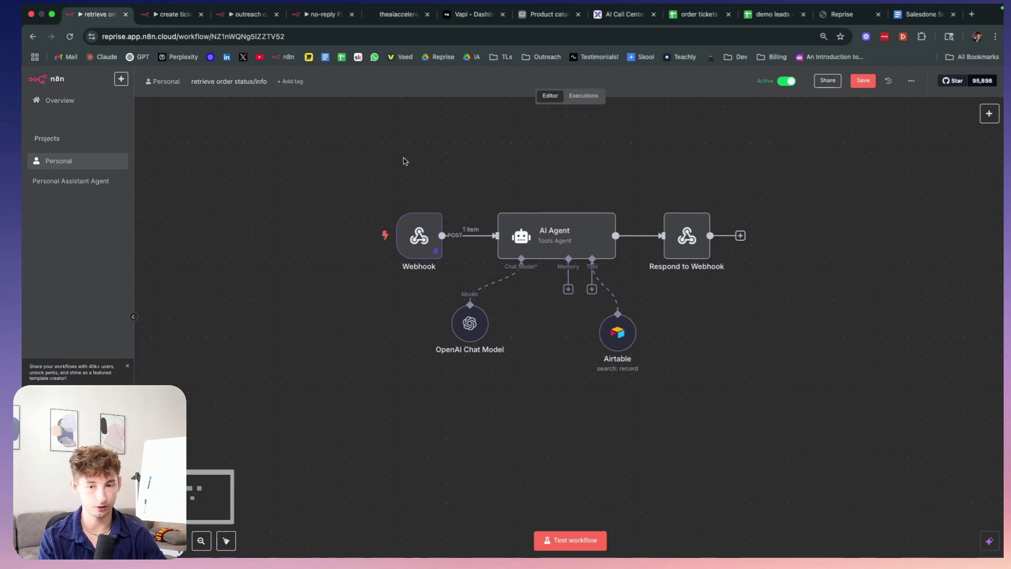
{"action": "left_click_drag", "start_coordinate": [466, 186], "coordinate": [547, 170]}
{"action": "left_click_drag", "start_coordinate": [667, 322], "coordinate": [675, 322]}
{"action": "right_click", "coordinate": [419, 138]}
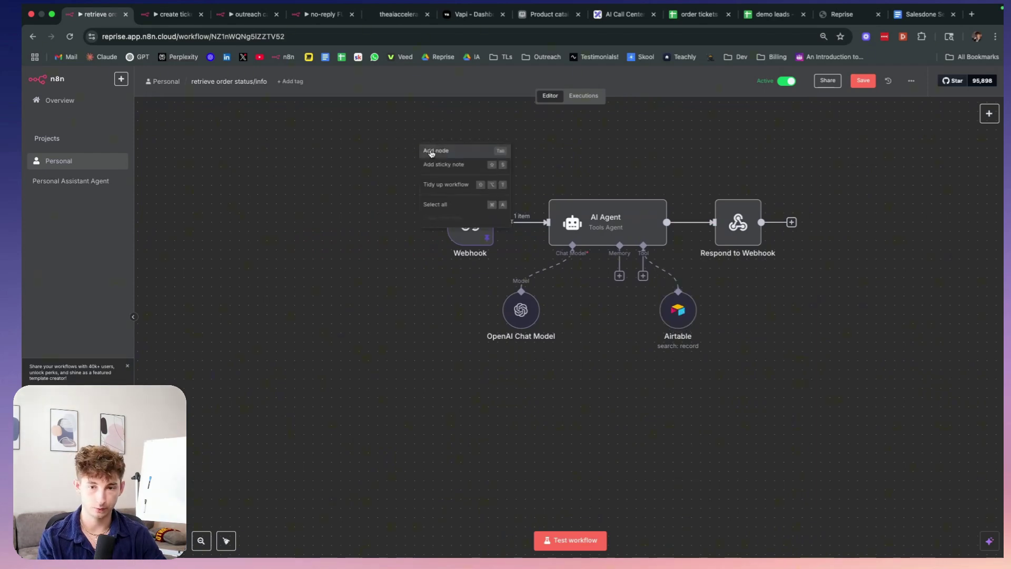
{"action": "left_click", "coordinate": [431, 152]}
{"action": "type", "text": "webhook"}
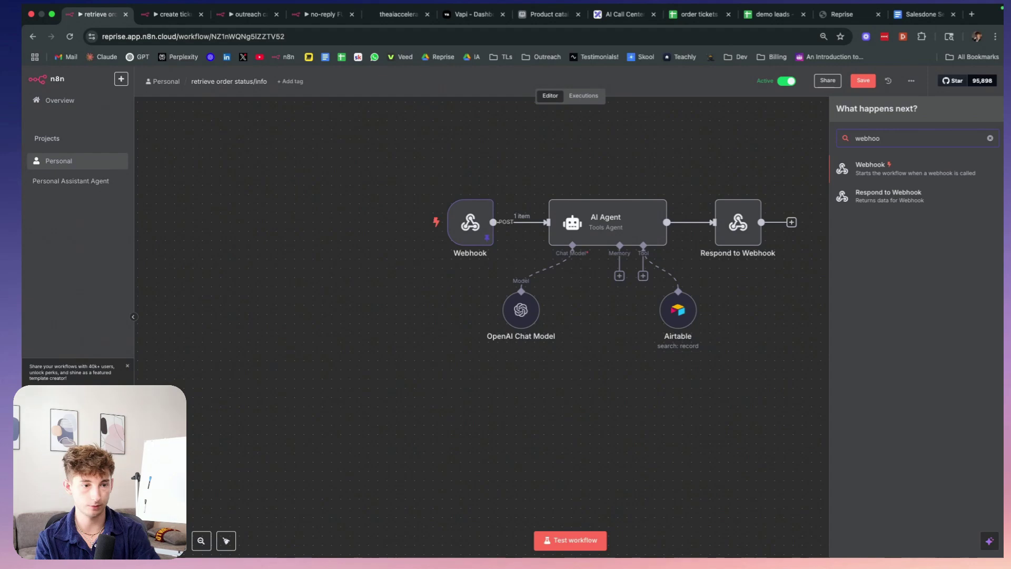
{"action": "key", "text": "Escape"}
{"action": "double_click", "coordinate": [489, 231]}
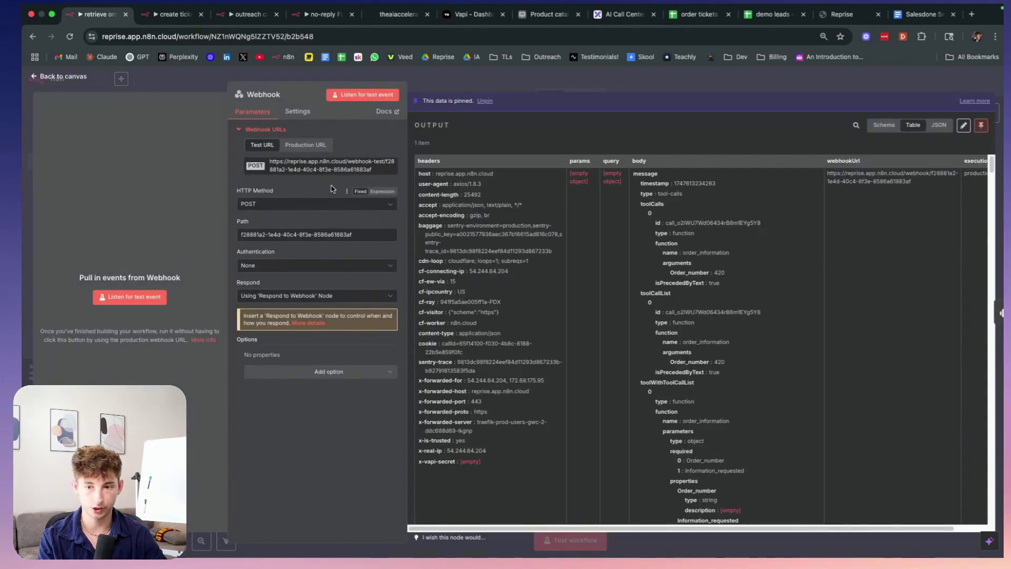
Review the Webhook's HTTP Method and Respond settings, then shift the Respond to Webhook node right.
{"action": "left_click_drag", "start_coordinate": [235, 193], "coordinate": [283, 188]}
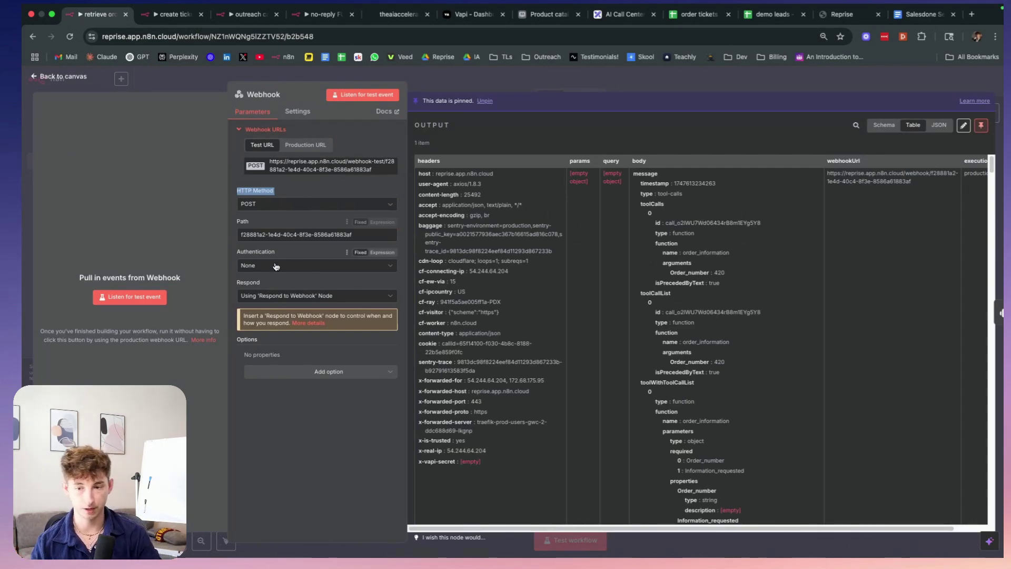
{"action": "left_click_drag", "start_coordinate": [265, 281], "coordinate": [235, 287]}
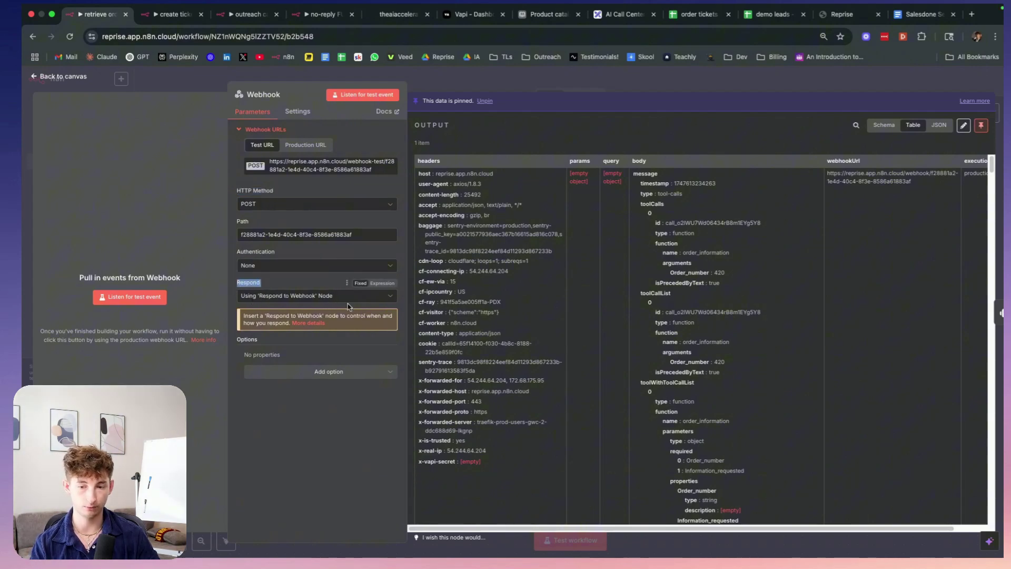
{"action": "key", "text": "Escape"}
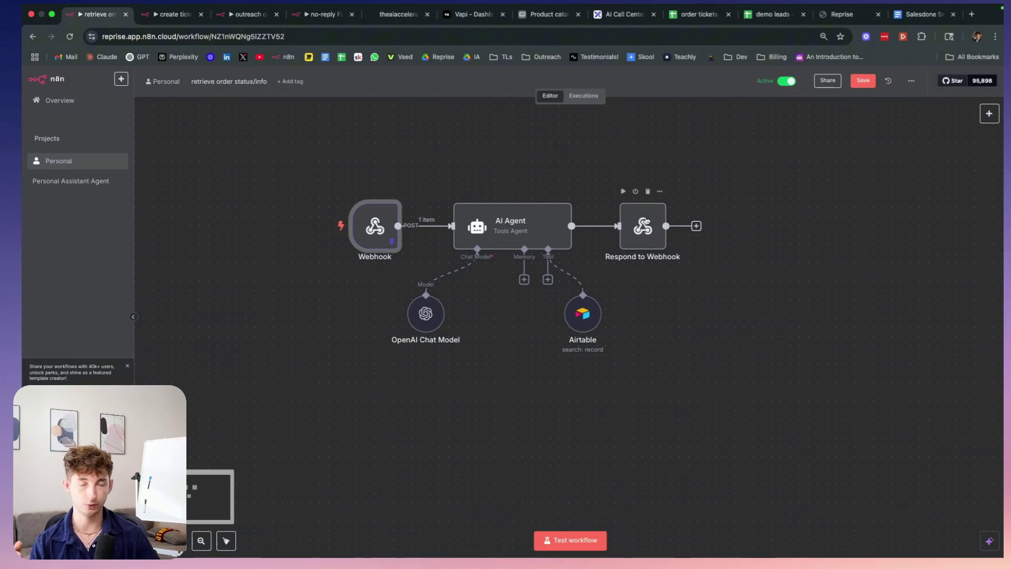
{"action": "left_click_drag", "start_coordinate": [653, 230], "coordinate": [672, 235]}
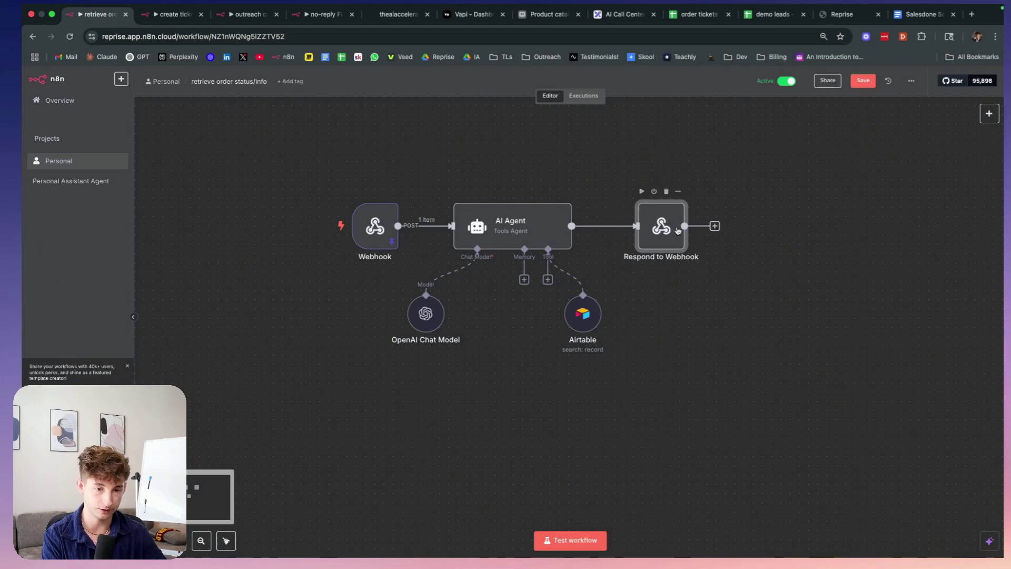
Keep the Webhook responding via the Respond to Webhook node and display its production URL.
{"action": "double_click", "coordinate": [375, 226]}
{"action": "left_click", "coordinate": [270, 294]}
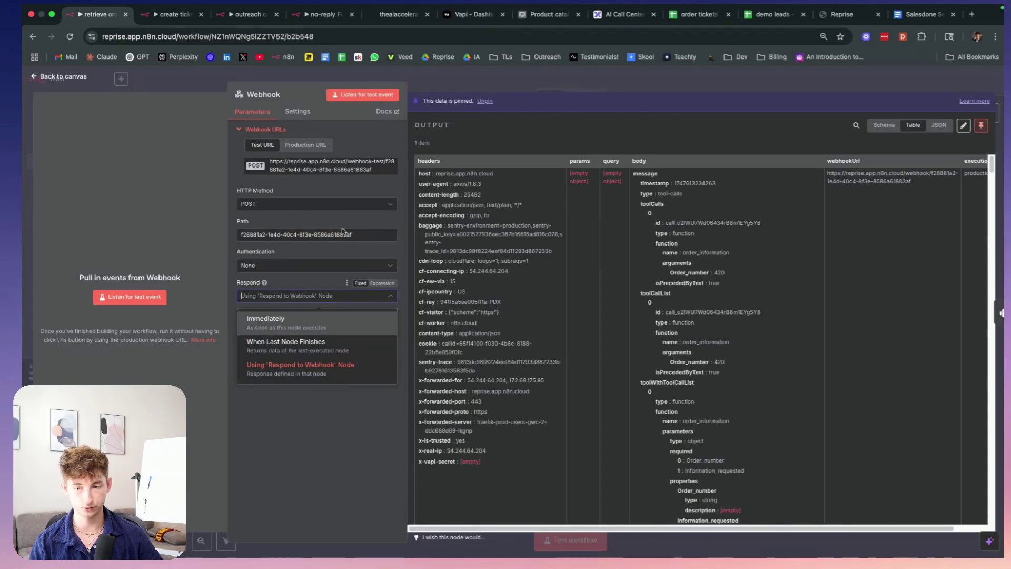
{"action": "left_click", "coordinate": [471, 79]}
{"action": "key", "text": "Return"}
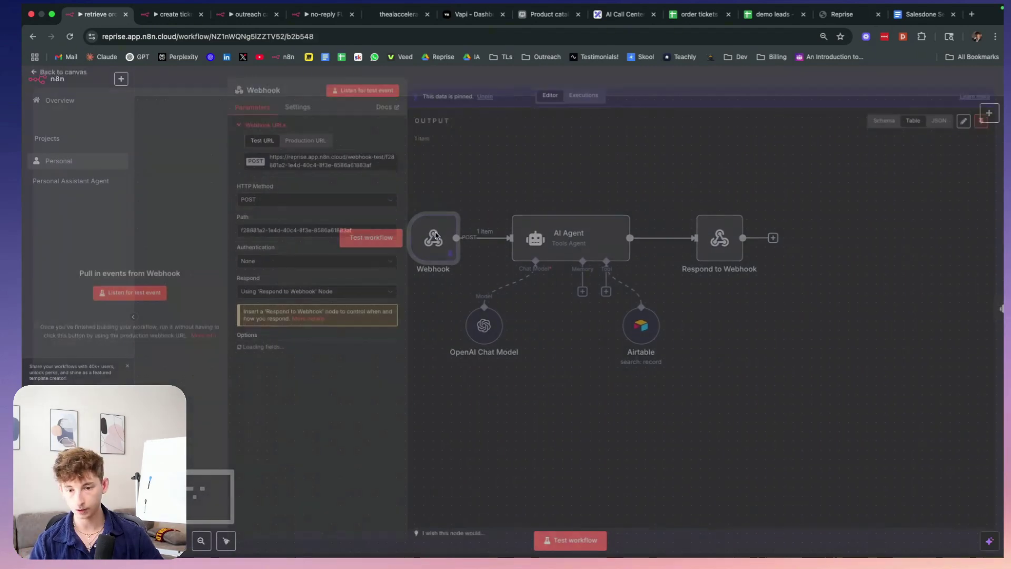
{"action": "left_click", "coordinate": [324, 148]}
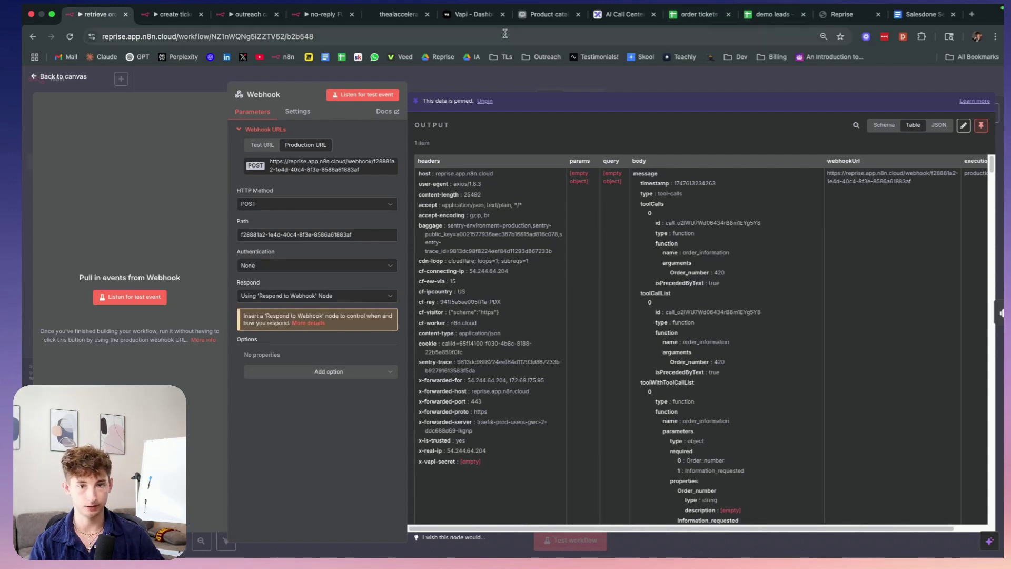
{"action": "left_click", "coordinate": [468, 14]}
Check the tool's server URL, then start and cancel adding a new parameter.
{"action": "left_click", "coordinate": [392, 274]}
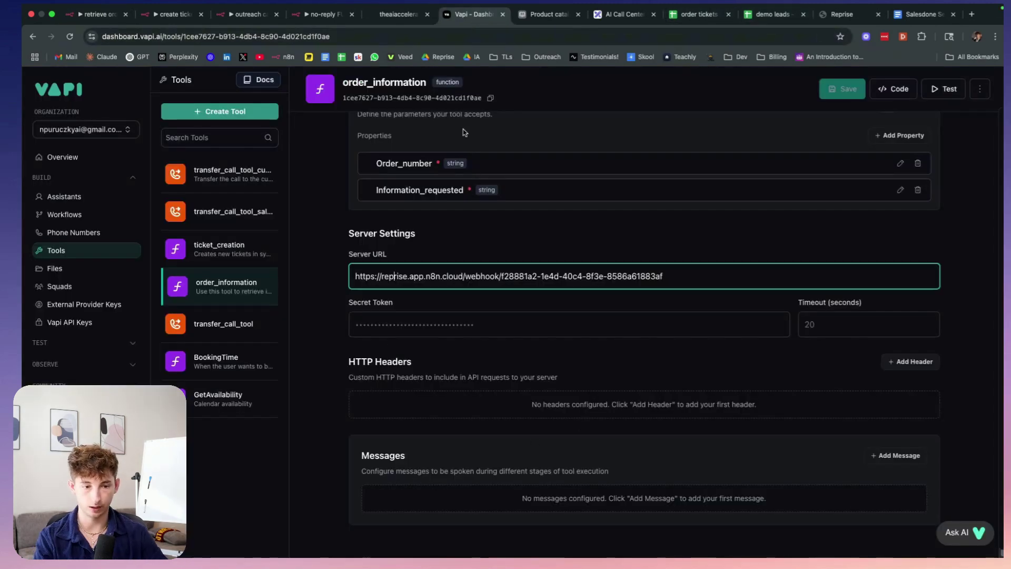
{"action": "scroll", "coordinate": [631, 337], "scroll_direction": "up", "scroll_amount": 3}
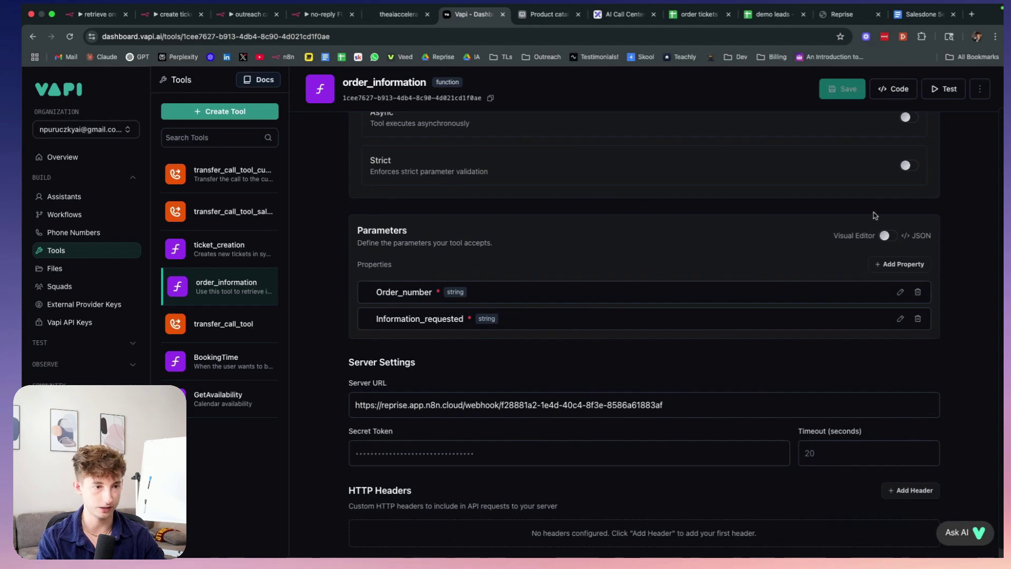
{"action": "left_click", "coordinate": [885, 262]}
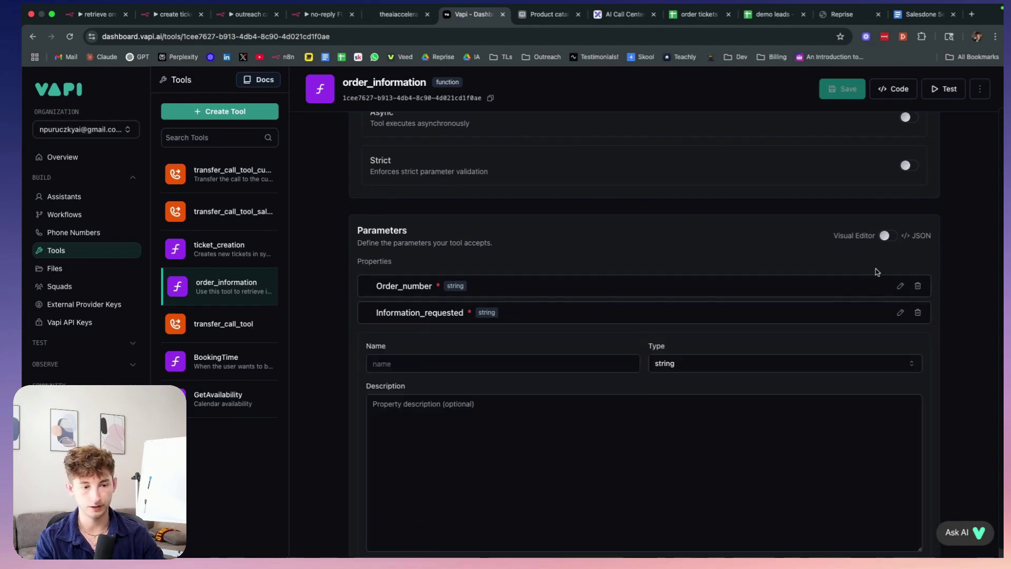
{"action": "scroll", "coordinate": [476, 386], "scroll_direction": "down", "scroll_amount": 2}
{"action": "left_click", "coordinate": [401, 258]}
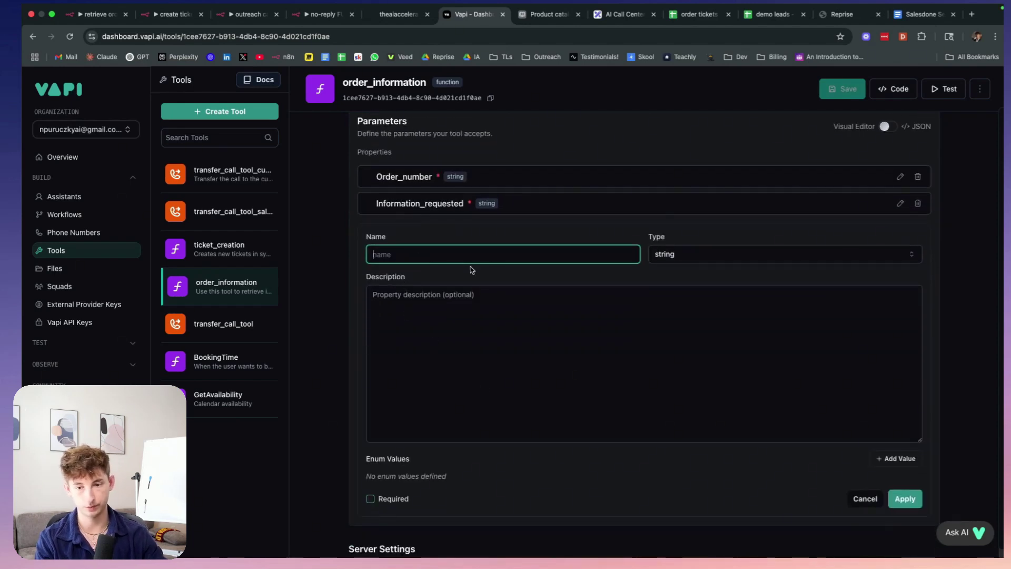
{"action": "type", "text": "order"}
{"action": "key", "text": "super+a"}
{"action": "key", "text": "BackSpace"}
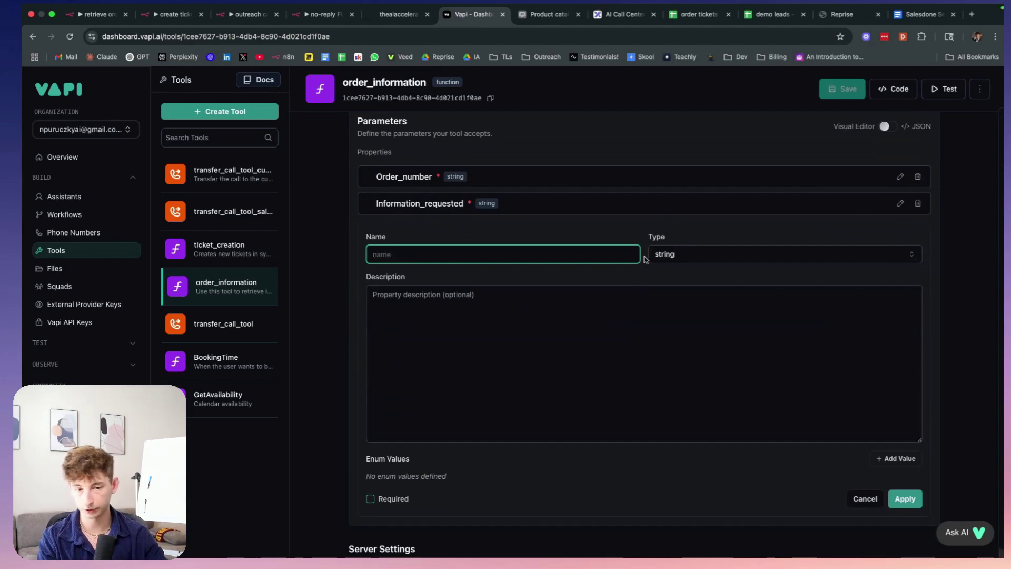
{"action": "left_click", "coordinate": [660, 255]}
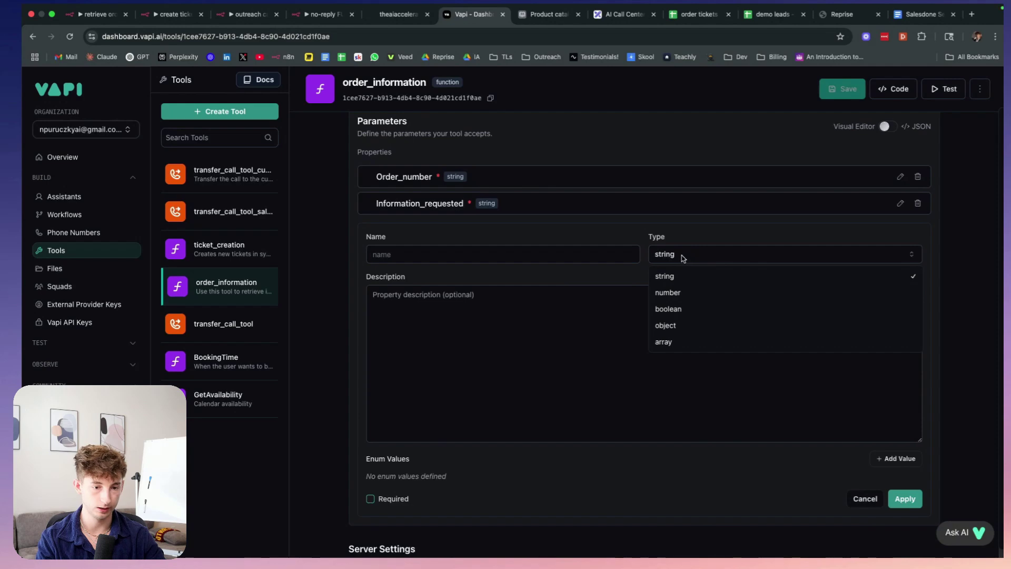
{"action": "left_click", "coordinate": [683, 258]}
{"action": "left_click", "coordinate": [866, 498]}
Leave the existing Order_number and Information_requested parameters unchanged.
{"action": "scroll", "coordinate": [413, 335], "scroll_direction": "up", "scroll_amount": 3}
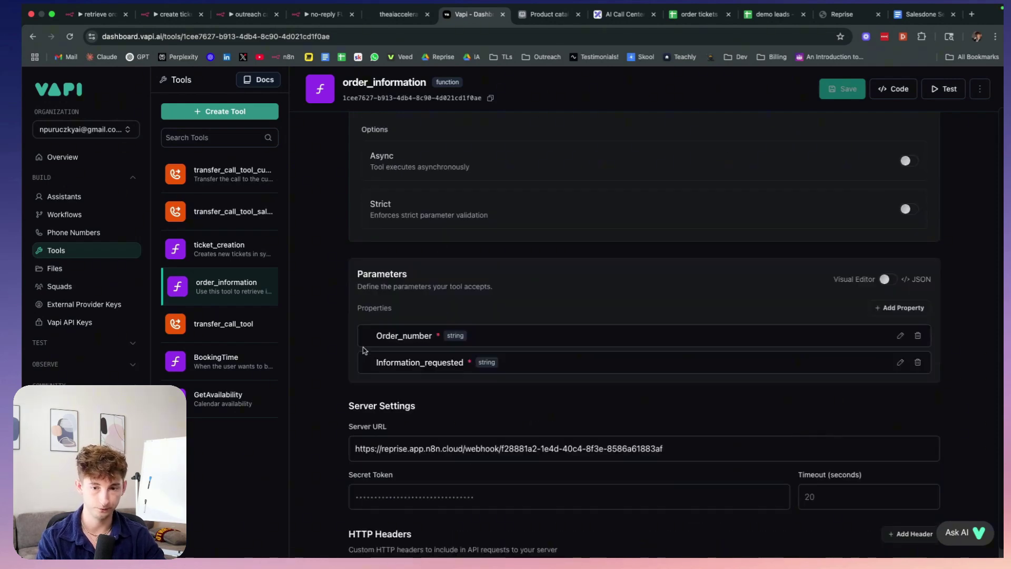
{"action": "left_click_drag", "start_coordinate": [367, 335], "coordinate": [492, 366]}
{"action": "left_click", "coordinate": [581, 368]}
{"action": "key", "text": "super+1"}
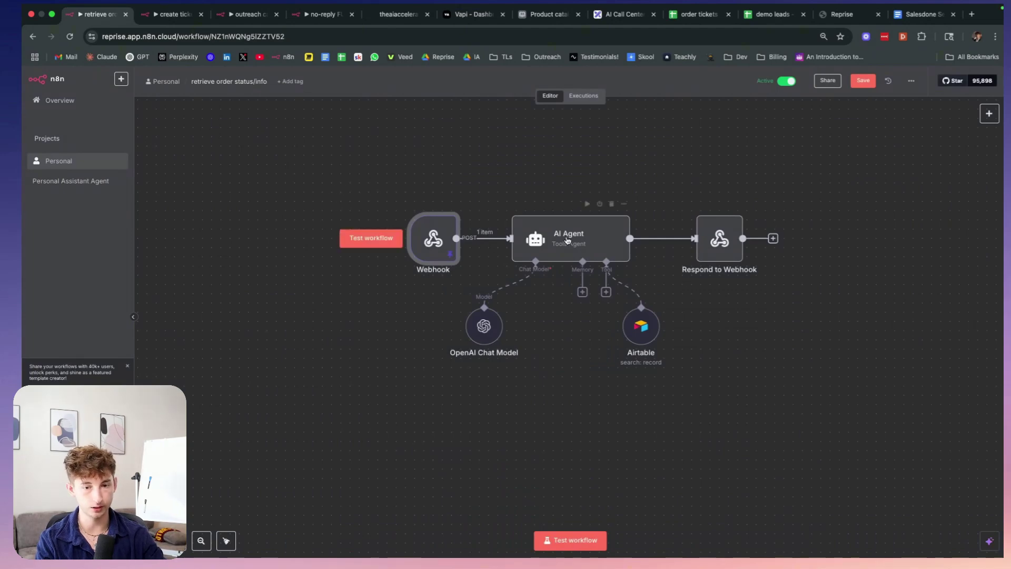
Open the AI Agent with its last run data to read its order status answer.
{"action": "left_click", "coordinate": [558, 236]}
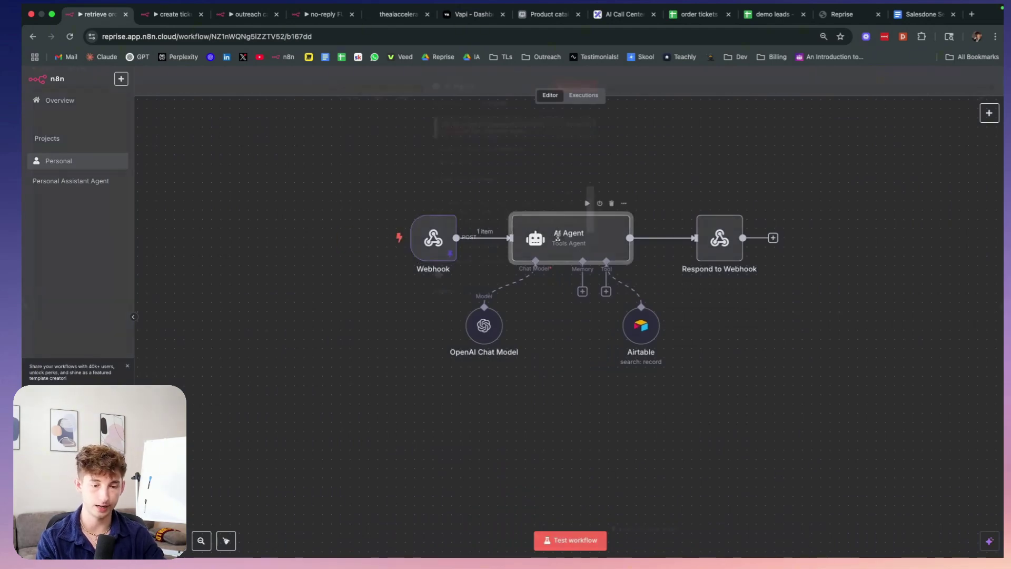
{"action": "double_click", "coordinate": [556, 251]}
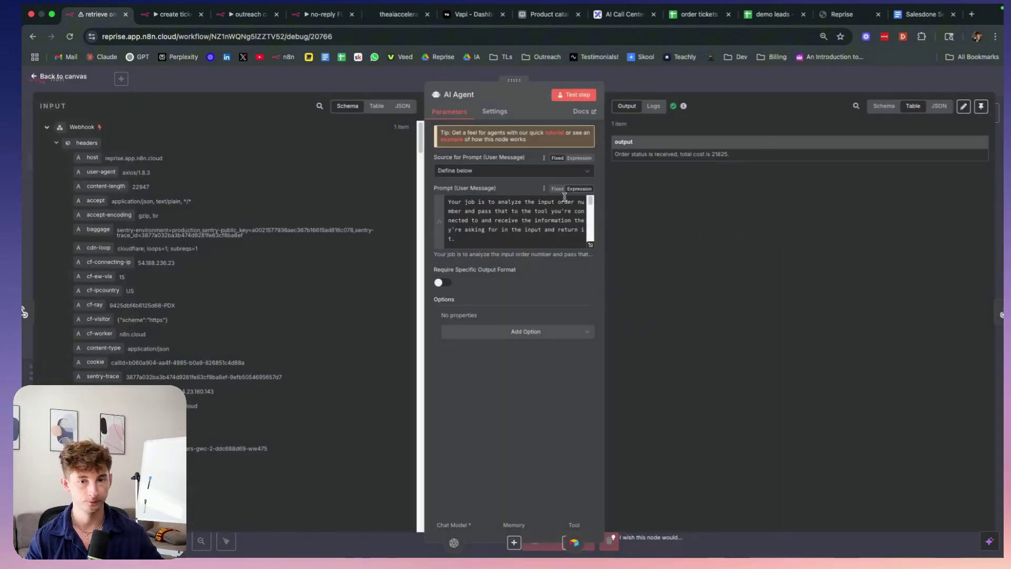
{"action": "left_click_drag", "start_coordinate": [614, 155], "coordinate": [745, 157]}
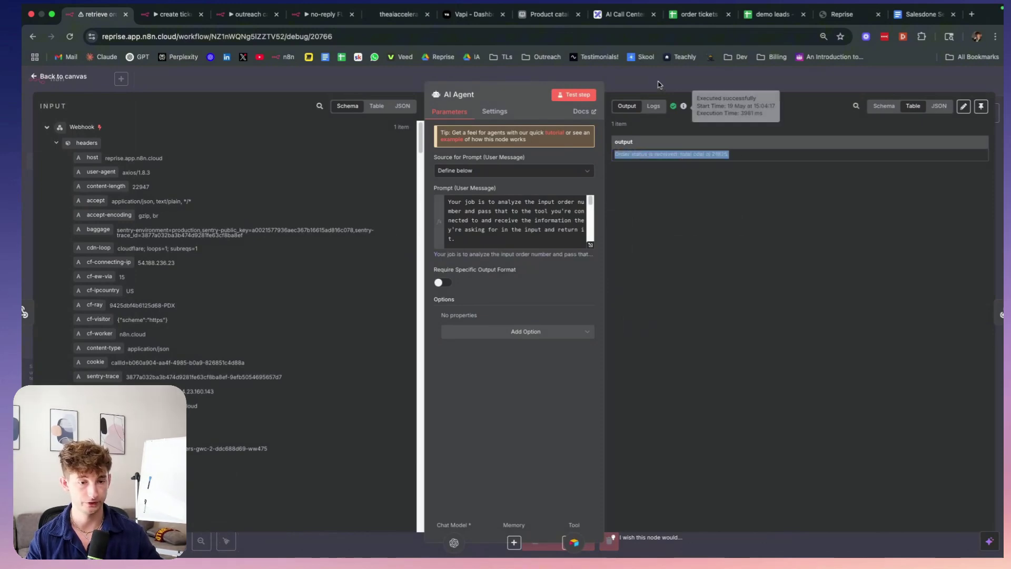
{"action": "key", "text": "Escape"}
Inspect the Airtable call in the agent's logs, then open the Airtable node.
{"action": "double_click", "coordinate": [490, 212]}
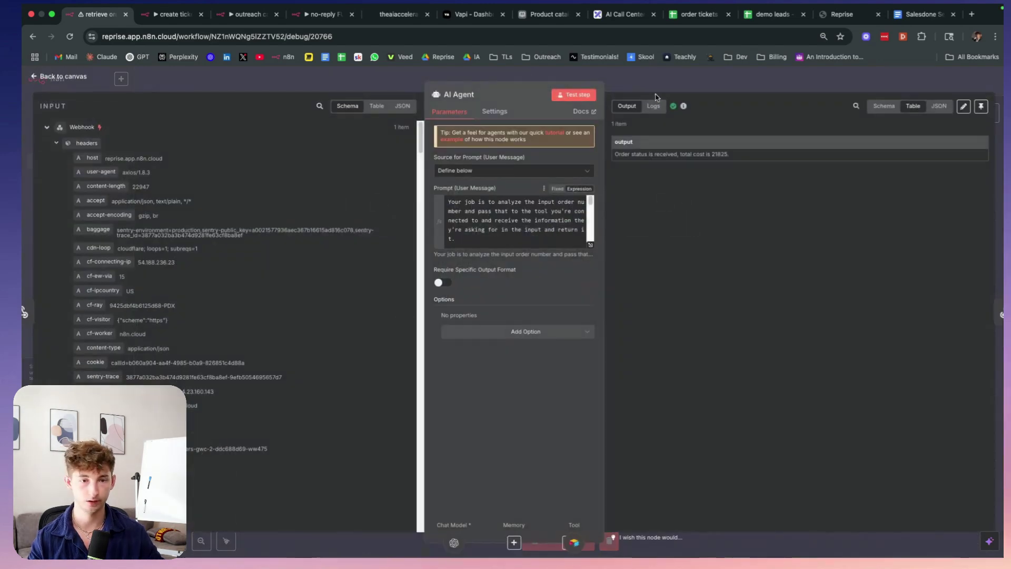
{"action": "left_click", "coordinate": [659, 104]}
{"action": "left_click", "coordinate": [295, 165]}
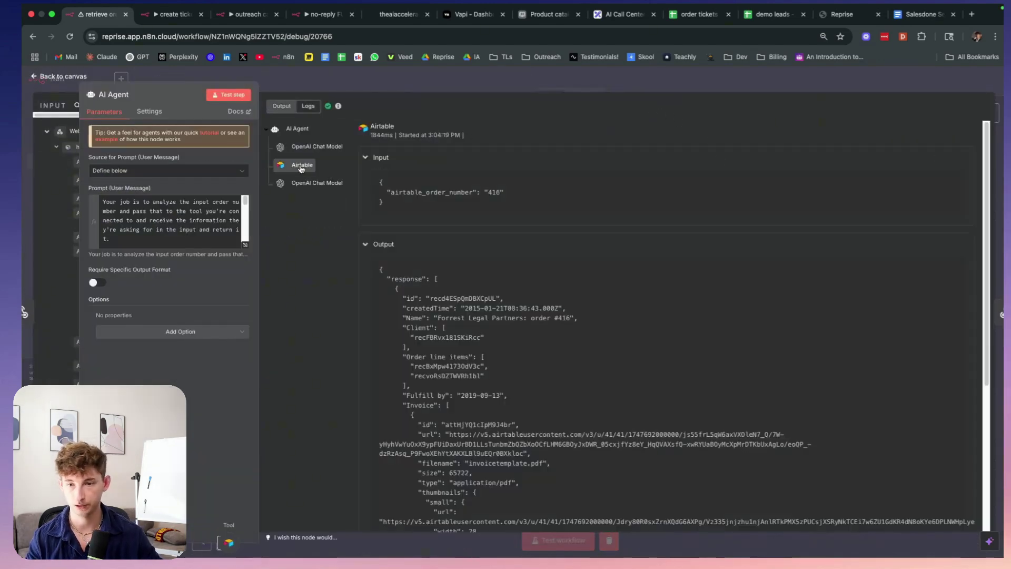
{"action": "scroll", "coordinate": [409, 329], "scroll_direction": "down", "scroll_amount": 5}
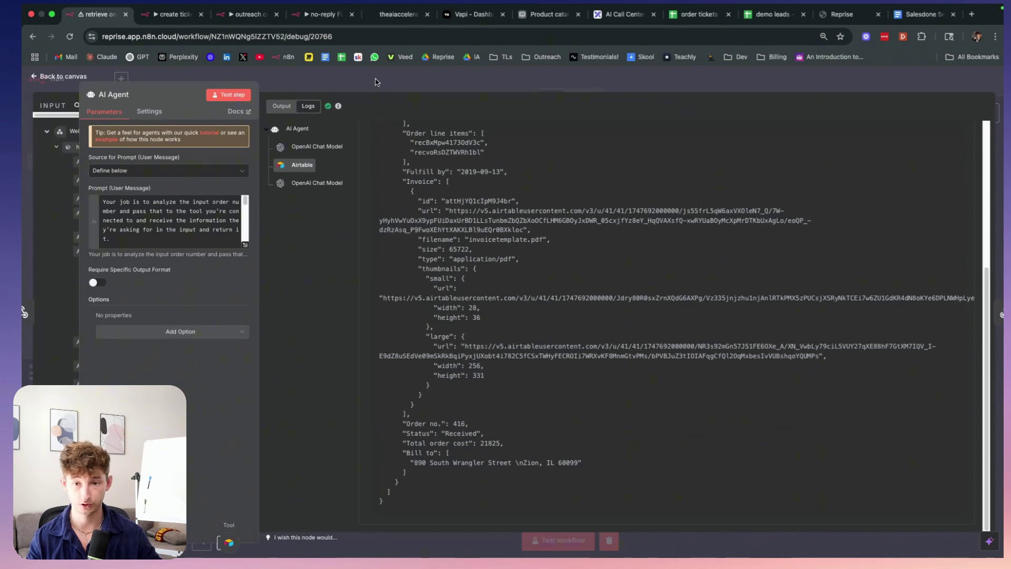
{"action": "left_click", "coordinate": [375, 83]}
{"action": "double_click", "coordinate": [590, 294]}
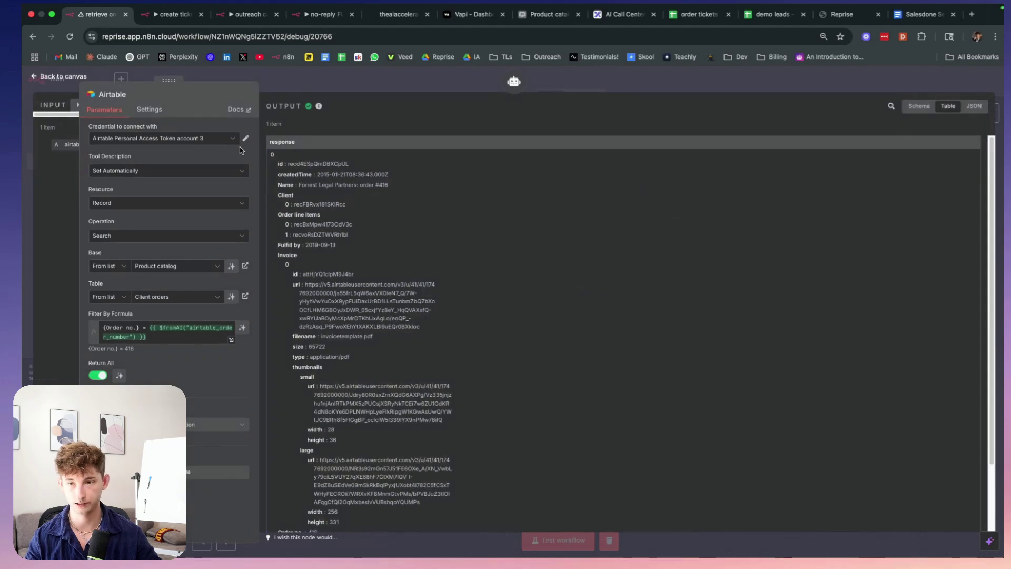
Show the Airtable node's output as a schema beside its input, keeping the Search operation.
{"action": "left_click", "coordinate": [919, 106]}
{"action": "left_click_drag", "start_coordinate": [258, 282], "coordinate": [650, 261]}
{"action": "left_click_drag", "start_coordinate": [81, 245], "coordinate": [423, 245]}
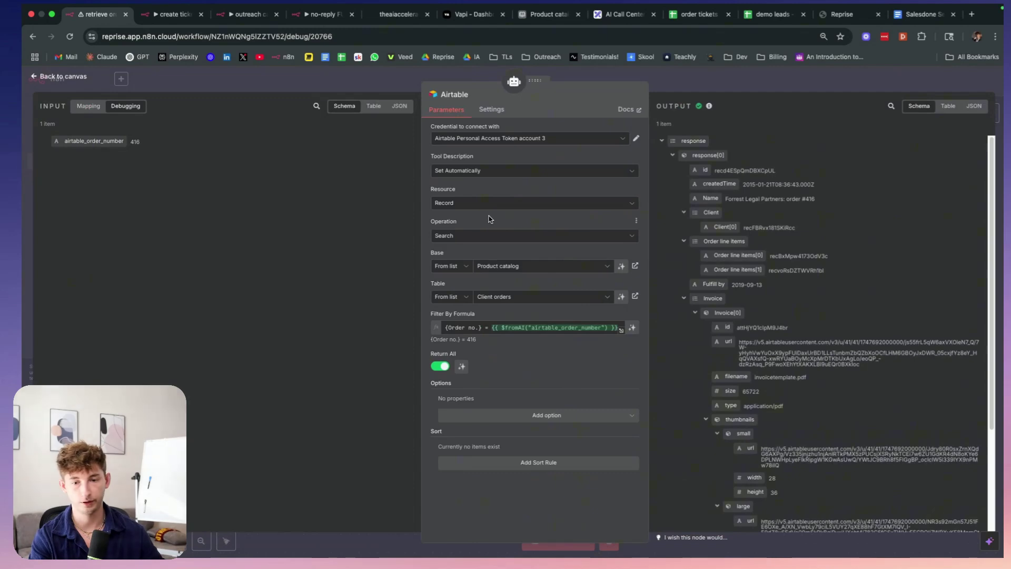
{"action": "left_click", "coordinate": [466, 239]}
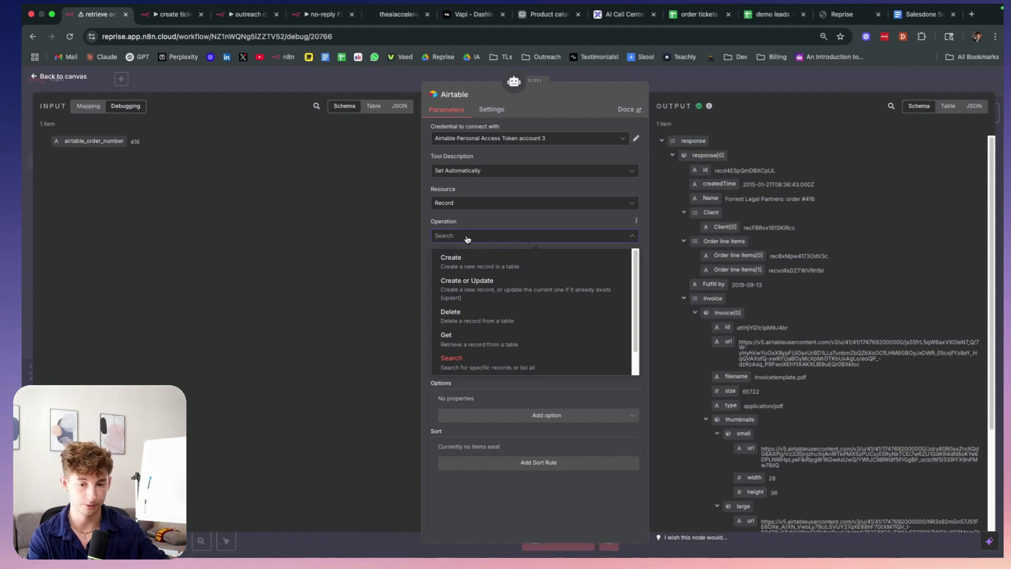
{"action": "left_click", "coordinate": [466, 239]}
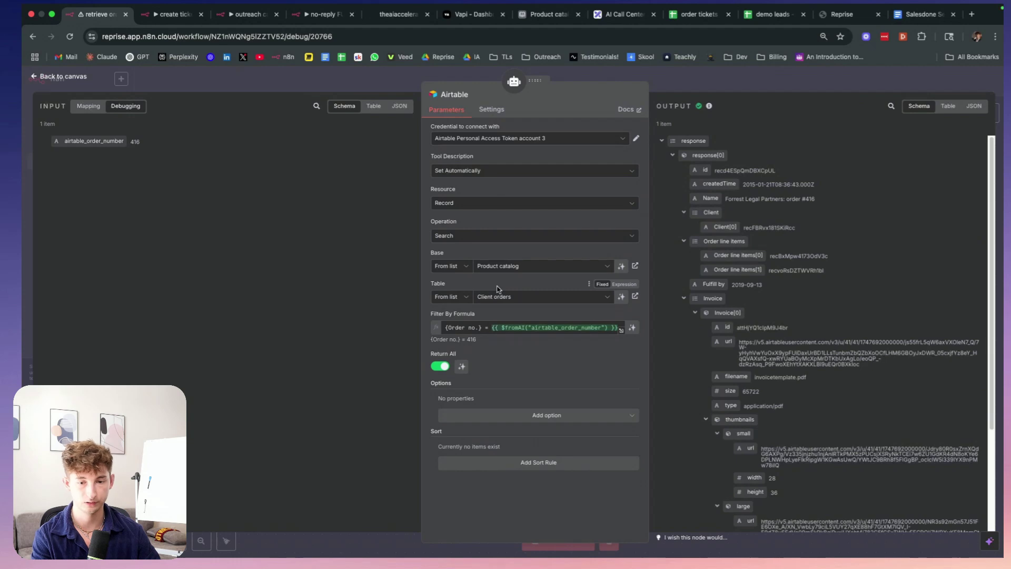
{"action": "left_click", "coordinate": [548, 14]}
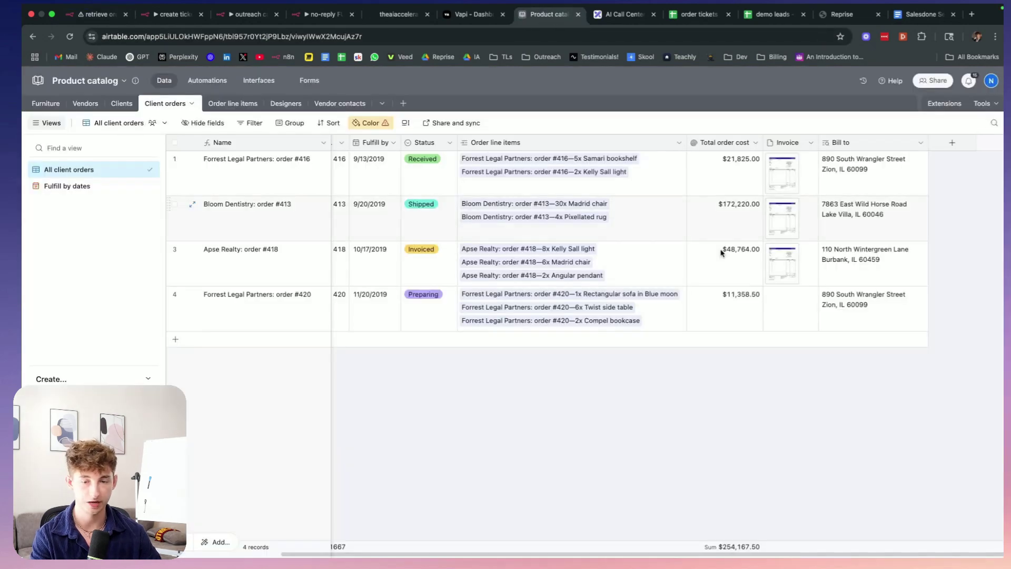
Inspect the Airtable node's filter formula, highlighting its {Order no.} field.
{"action": "left_click", "coordinate": [463, 16]}
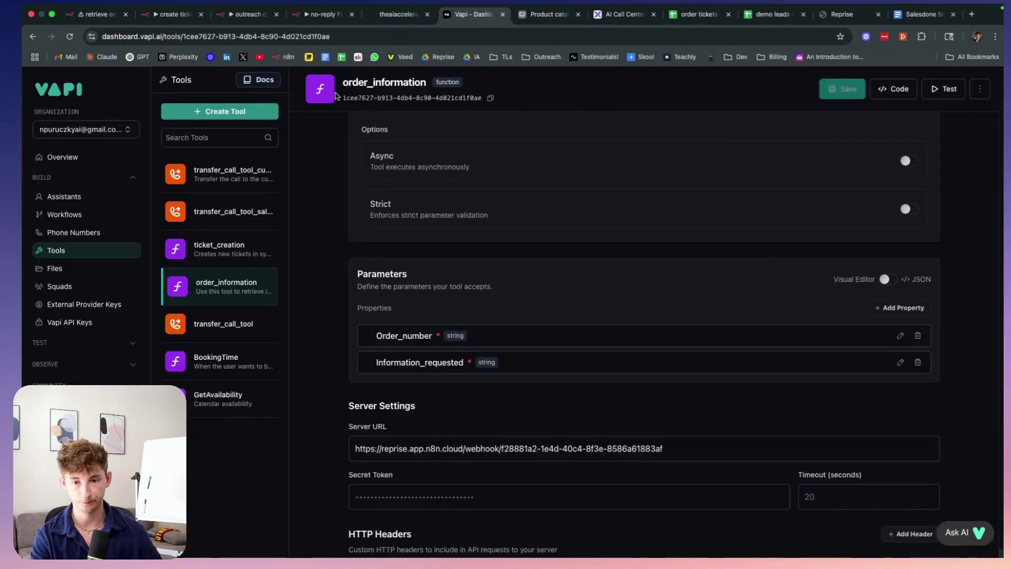
{"action": "left_click", "coordinate": [94, 14]}
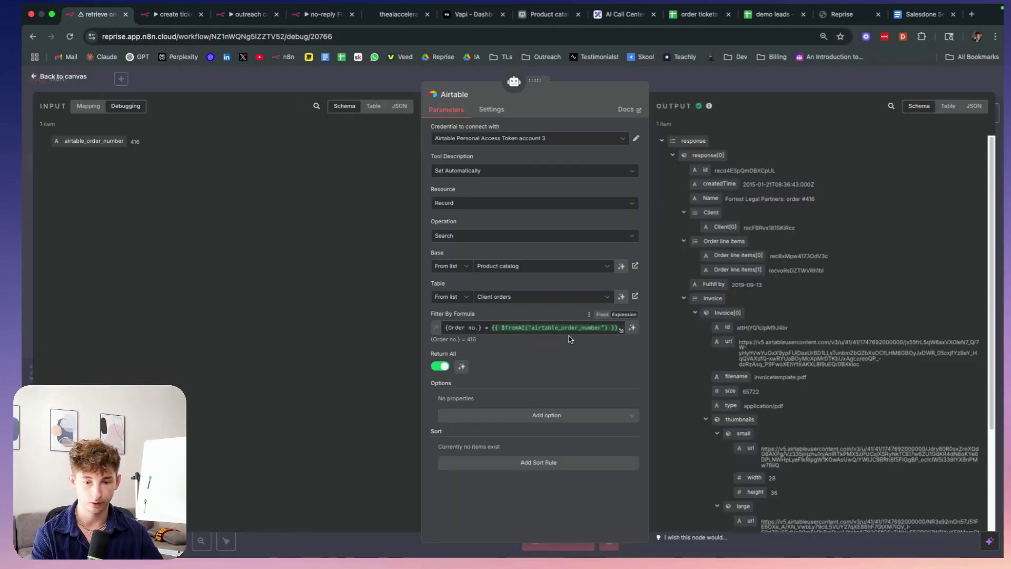
{"action": "left_click", "coordinate": [450, 328]}
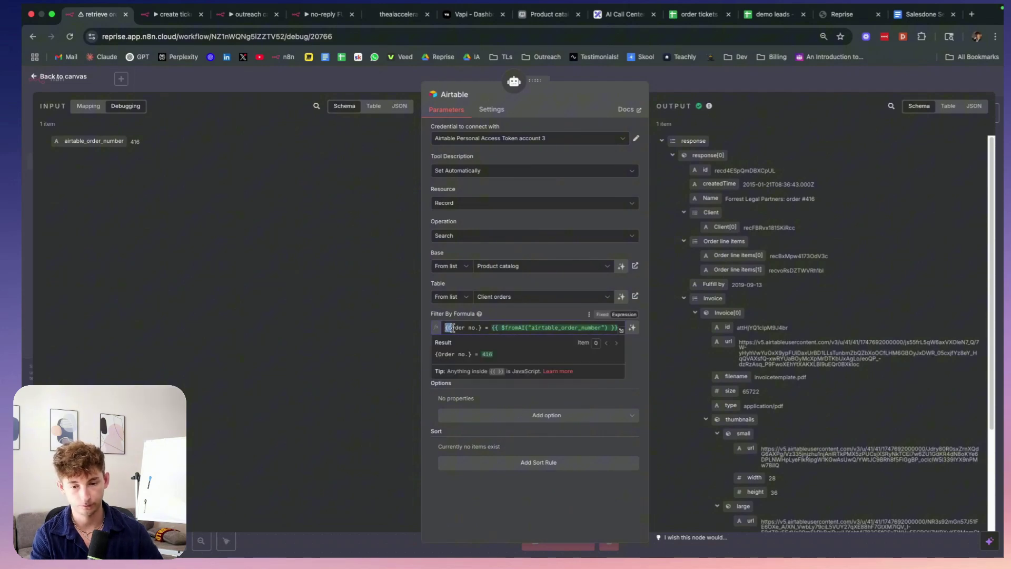
{"action": "left_click_drag", "start_coordinate": [470, 329], "coordinate": [480, 328]}
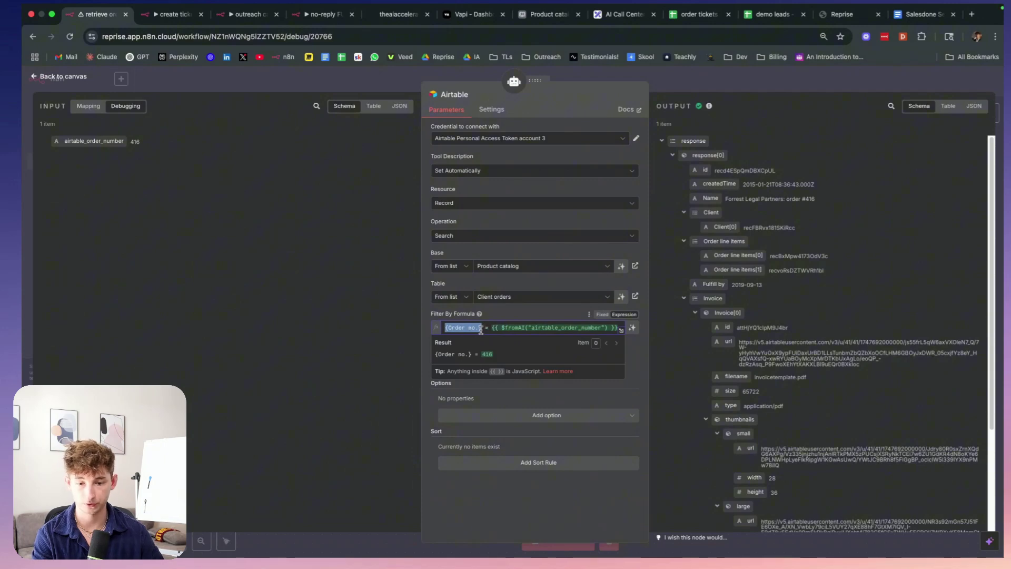
Compare the Client orders order numbers with the formula's airtable_order_number expression.
{"action": "left_click", "coordinate": [548, 15]}
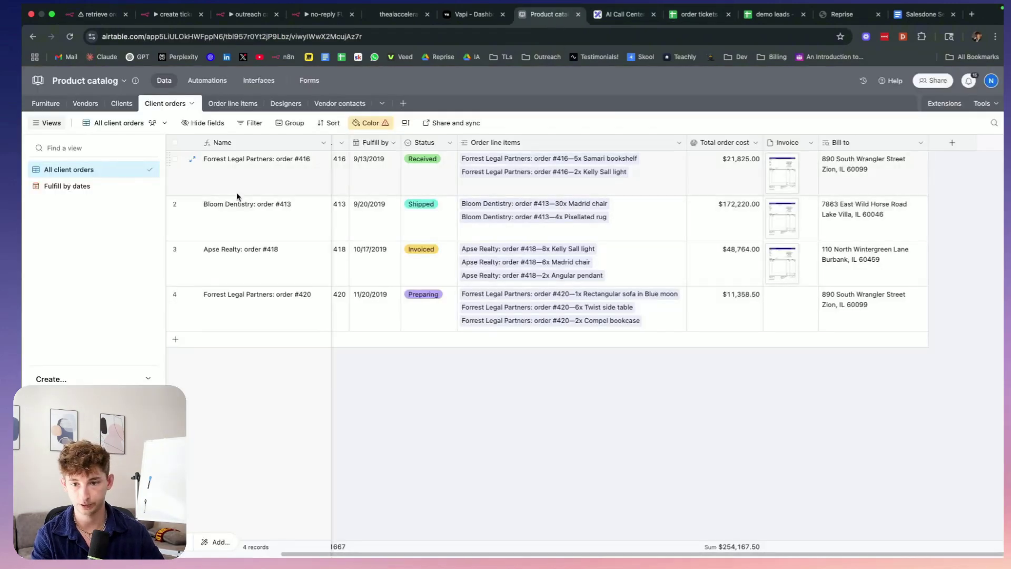
{"action": "scroll", "coordinate": [415, 153], "scroll_direction": "left", "scroll_amount": 5}
{"action": "left_click", "coordinate": [449, 150]}
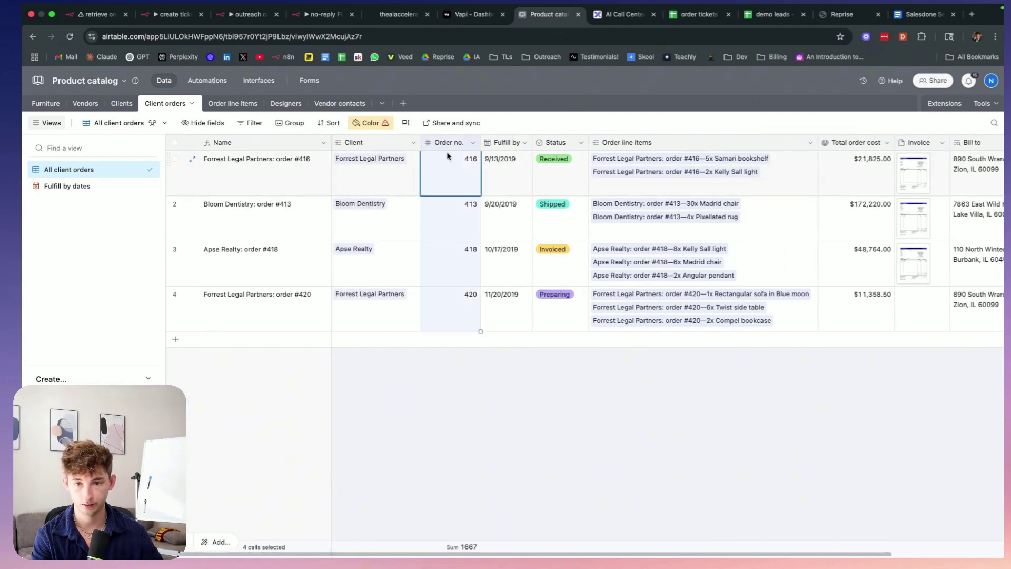
{"action": "key", "text": "super+1"}
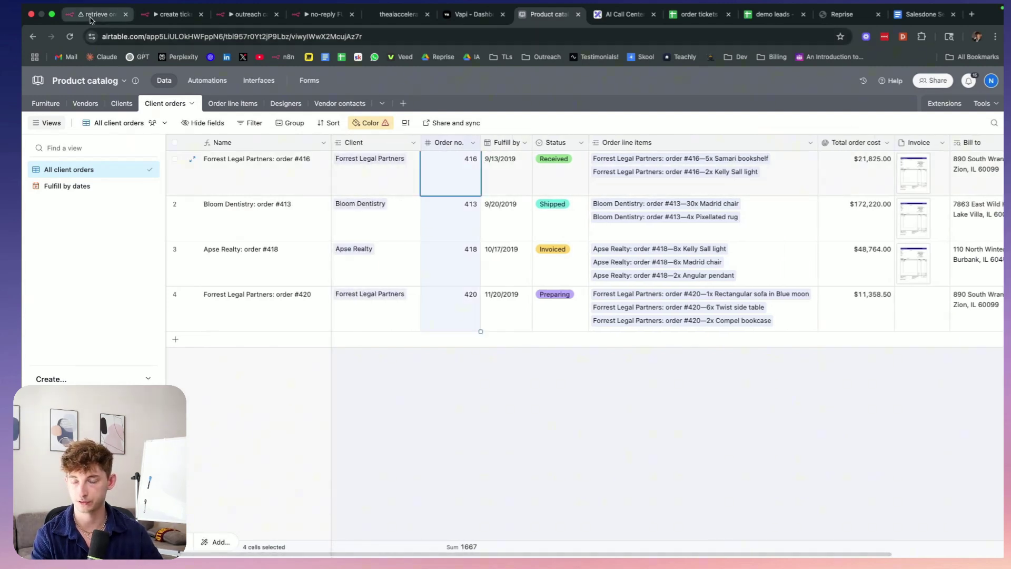
{"action": "left_click_drag", "start_coordinate": [492, 327], "coordinate": [615, 327]}
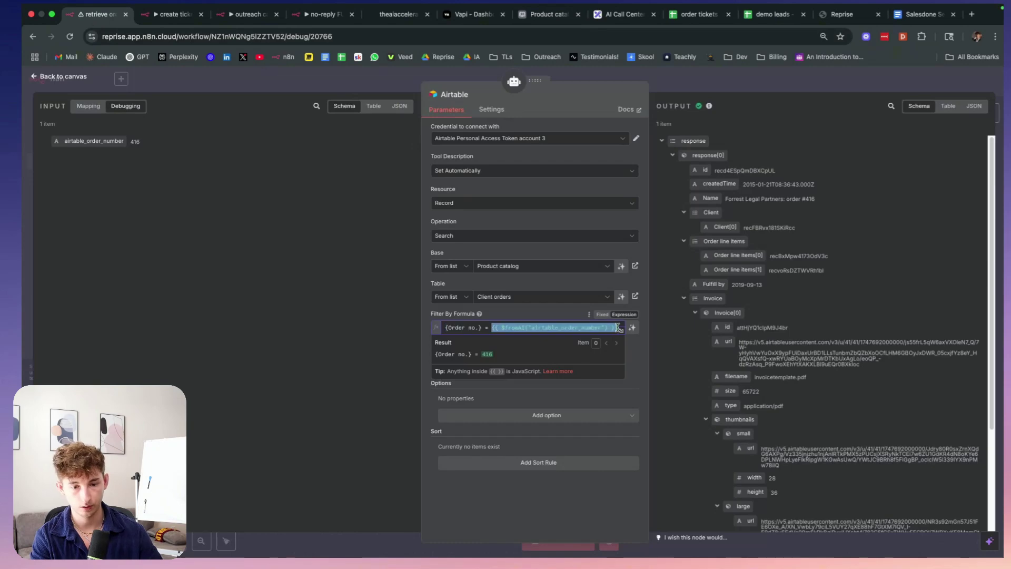
Switch the input to Mapping and drag the Webhook's Order_number into the filter formula.
{"action": "left_click", "coordinate": [79, 109]}
{"action": "scroll", "coordinate": [158, 326], "scroll_direction": "down", "scroll_amount": 8}
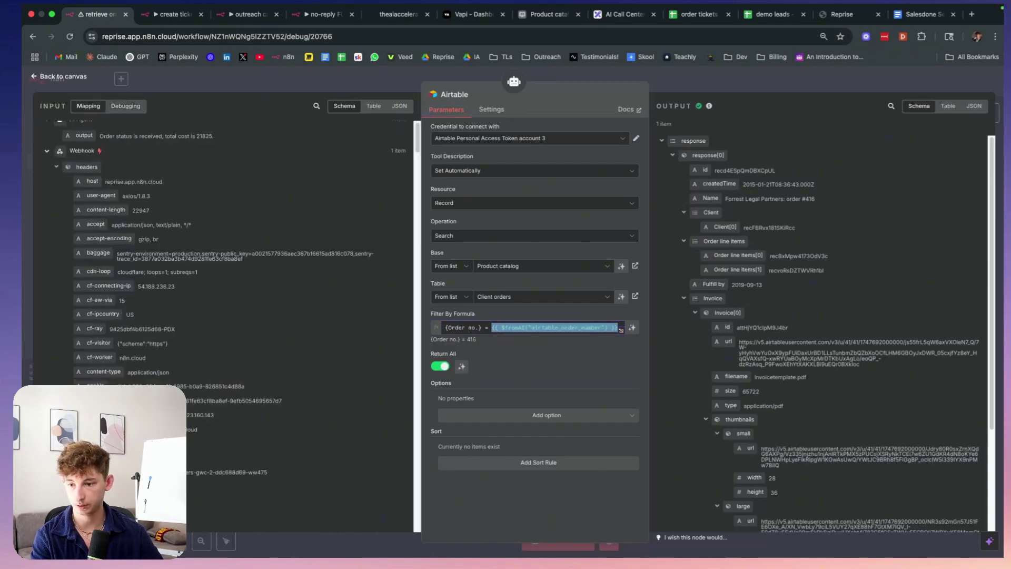
{"action": "scroll", "coordinate": [45, 138], "scroll_direction": "up", "scroll_amount": 10}
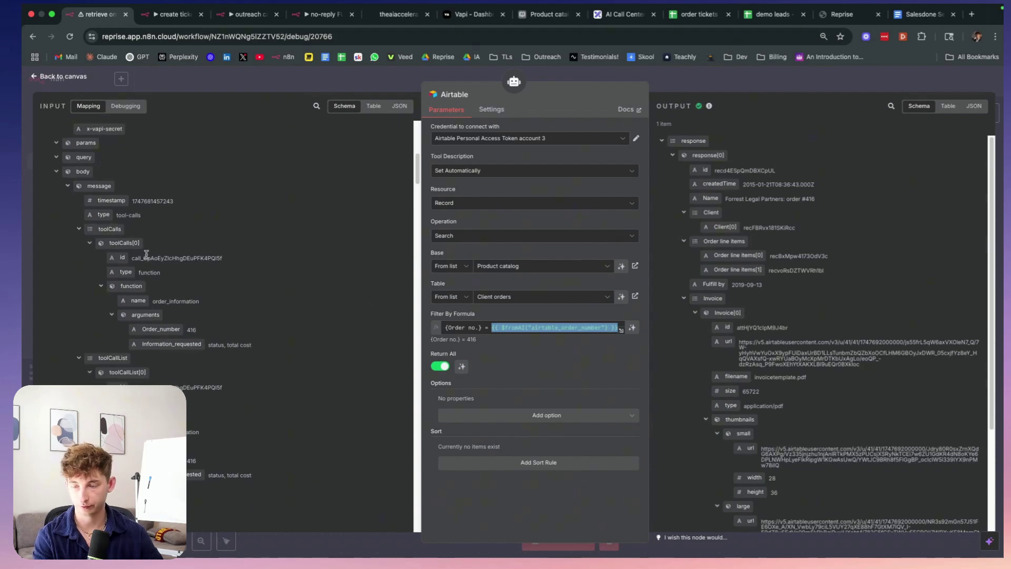
{"action": "left_click", "coordinate": [47, 128]}
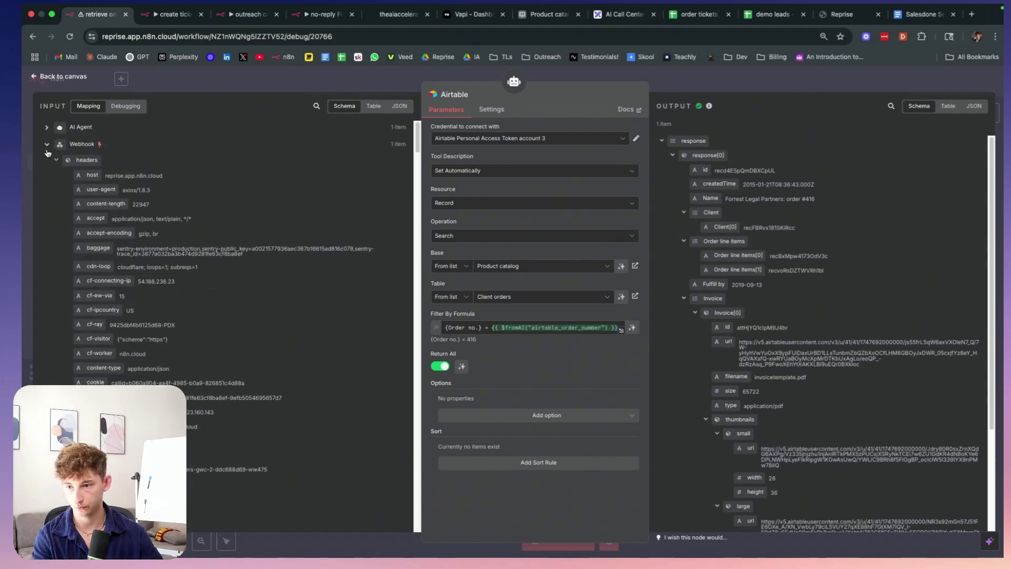
{"action": "scroll", "coordinate": [132, 261], "scroll_direction": "down", "scroll_amount": 10}
{"action": "scroll", "coordinate": [112, 333], "scroll_direction": "down", "scroll_amount": 3}
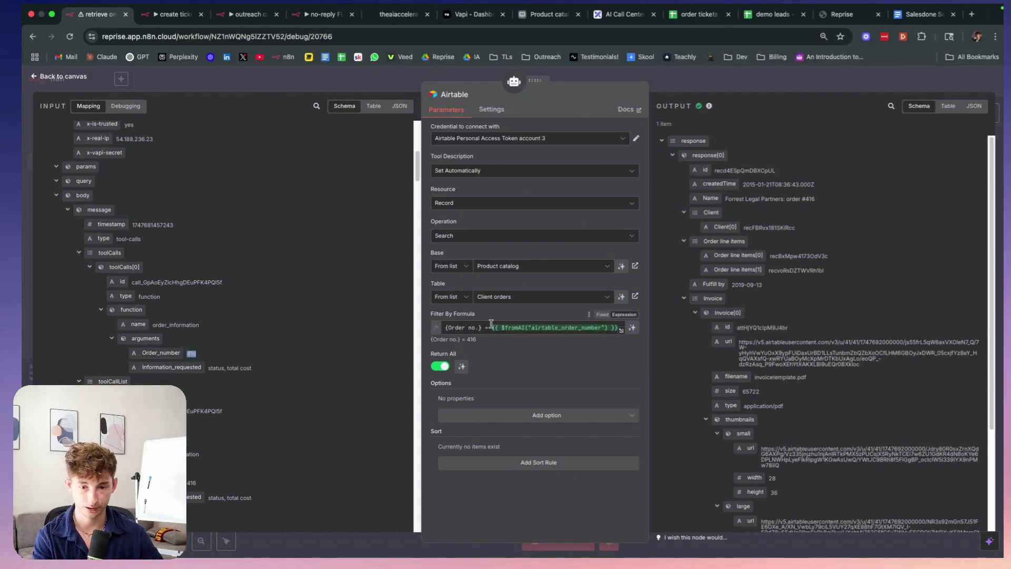
{"action": "left_click_drag", "start_coordinate": [158, 352], "coordinate": [233, 328]}
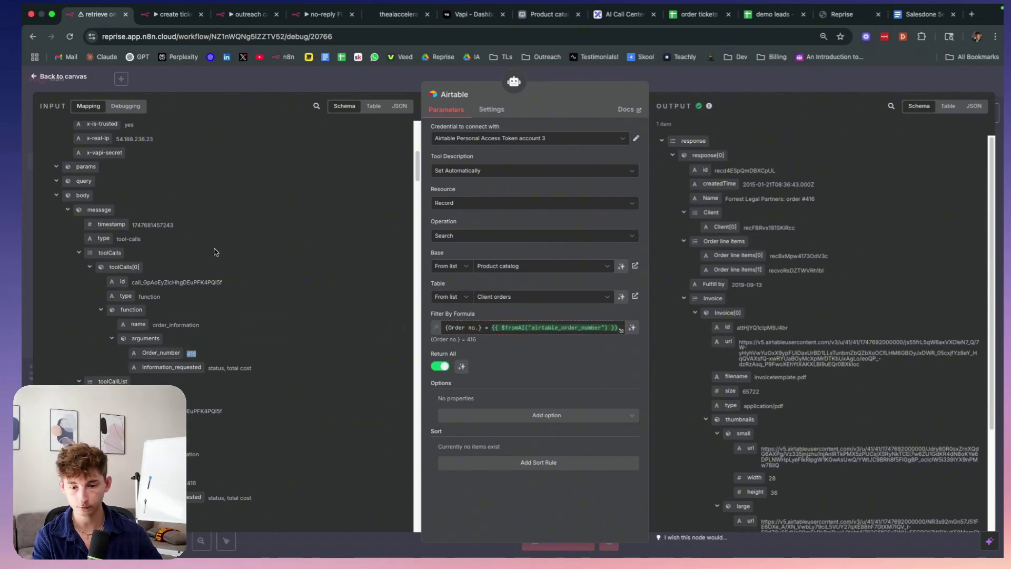
{"action": "key", "text": "Escape"}
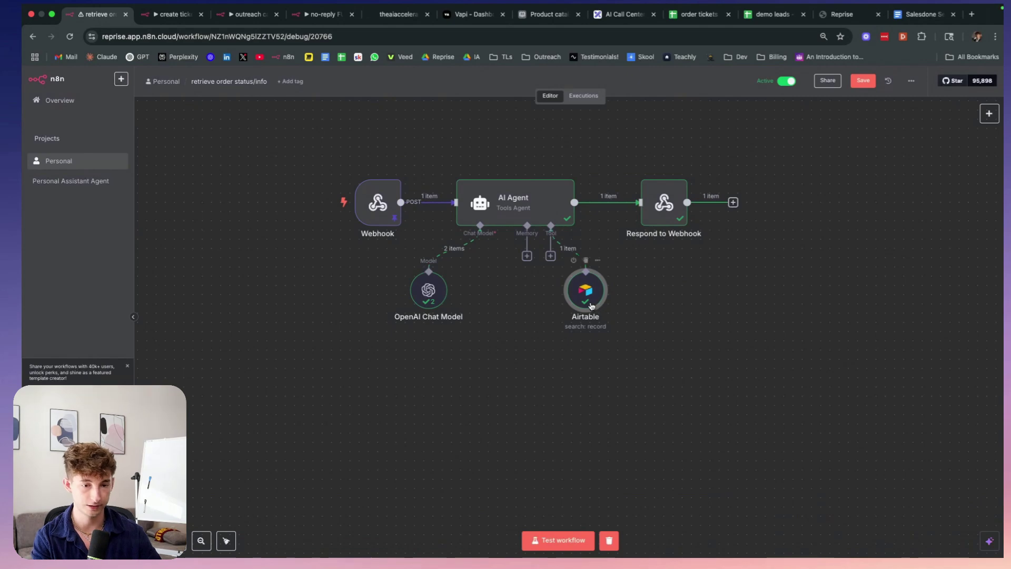
Open the AI Agent's prompt in the full expression editor and widen the input fields panel.
{"action": "left_click", "coordinate": [552, 258]}
{"action": "left_click", "coordinate": [546, 343]}
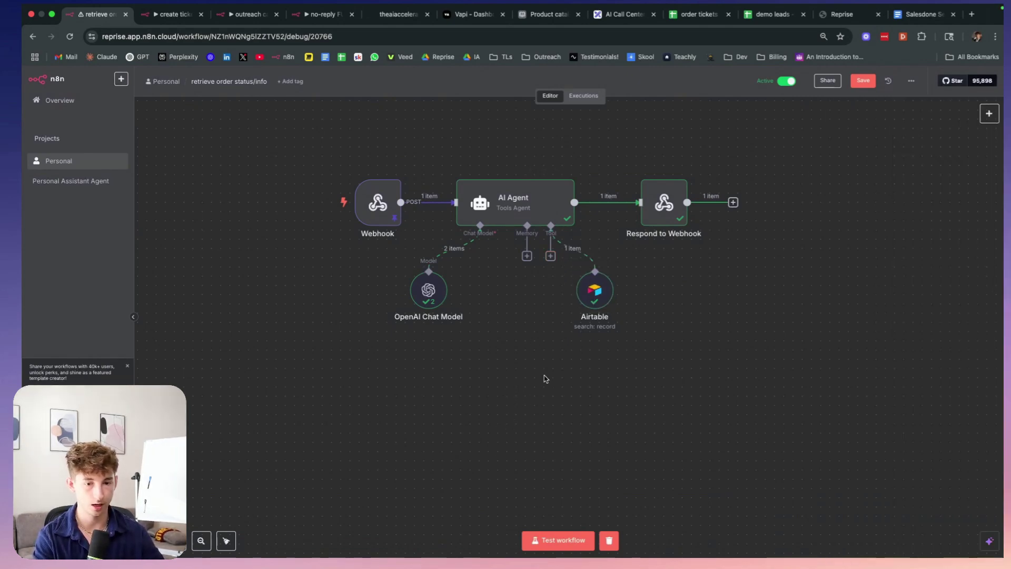
{"action": "scroll", "coordinate": [542, 382], "scroll_direction": "right", "scroll_amount": 2}
{"action": "scroll", "coordinate": [541, 382], "scroll_direction": "up", "scroll_amount": 1}
{"action": "left_click", "coordinate": [553, 323]}
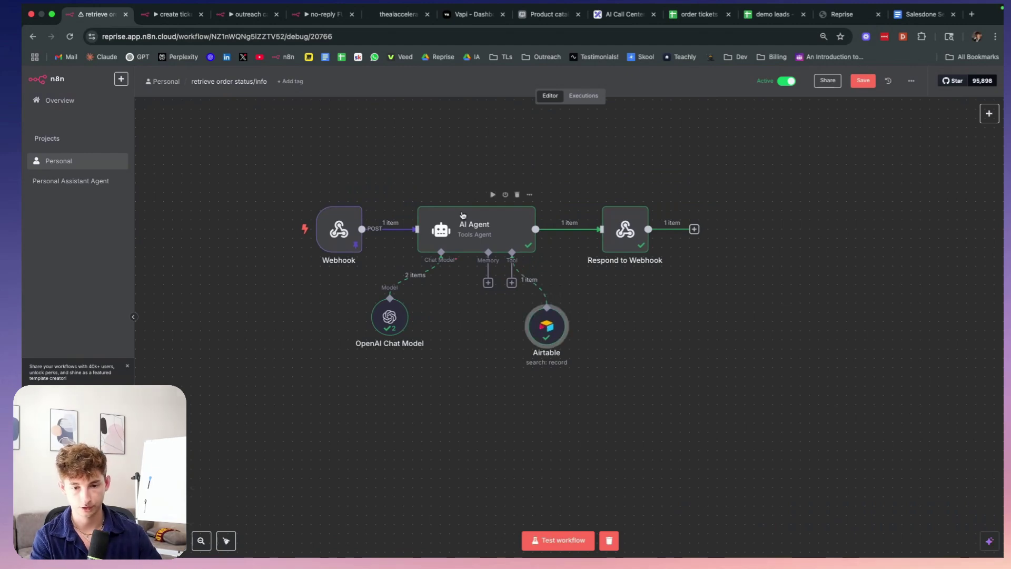
{"action": "double_click", "coordinate": [521, 237]}
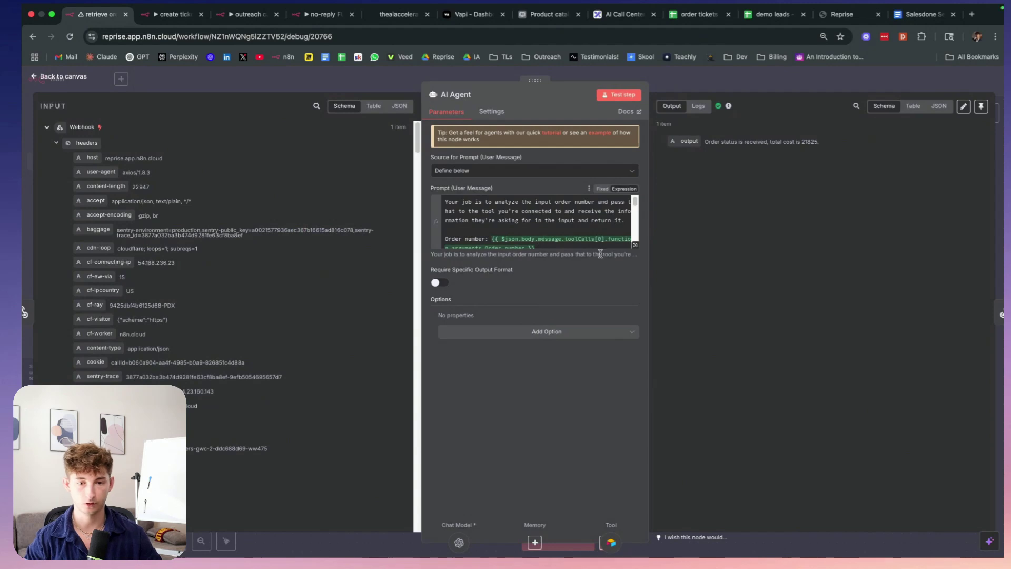
{"action": "left_click", "coordinate": [635, 245]}
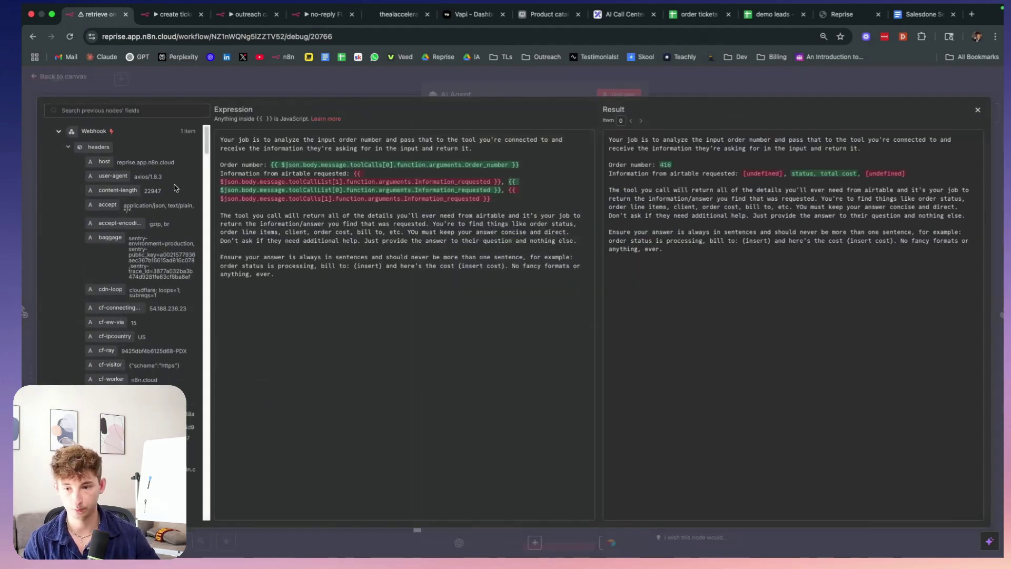
{"action": "scroll", "coordinate": [144, 368], "scroll_direction": "down", "scroll_amount": 15}
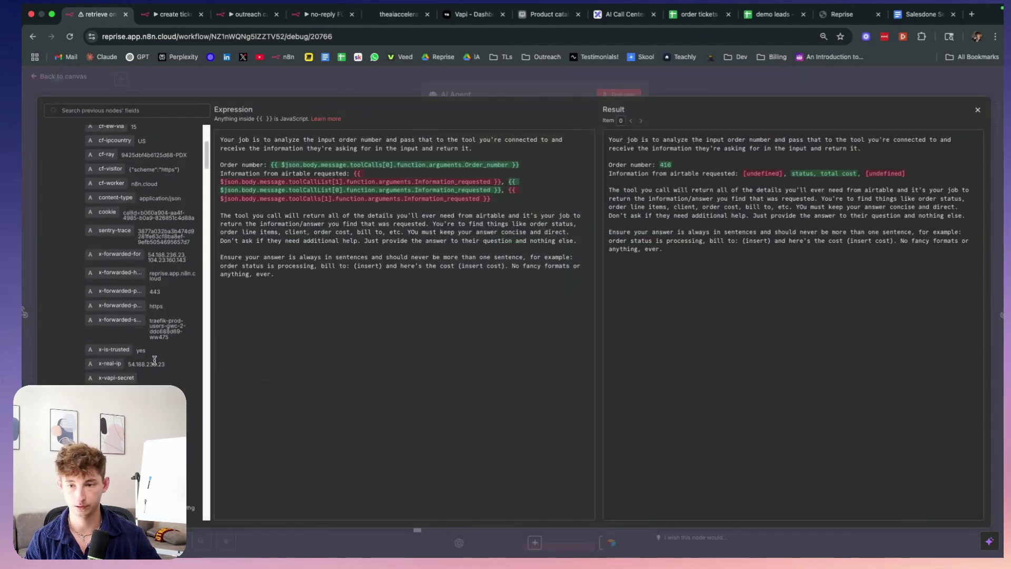
{"action": "scroll", "coordinate": [143, 376], "scroll_direction": "down", "scroll_amount": 4}
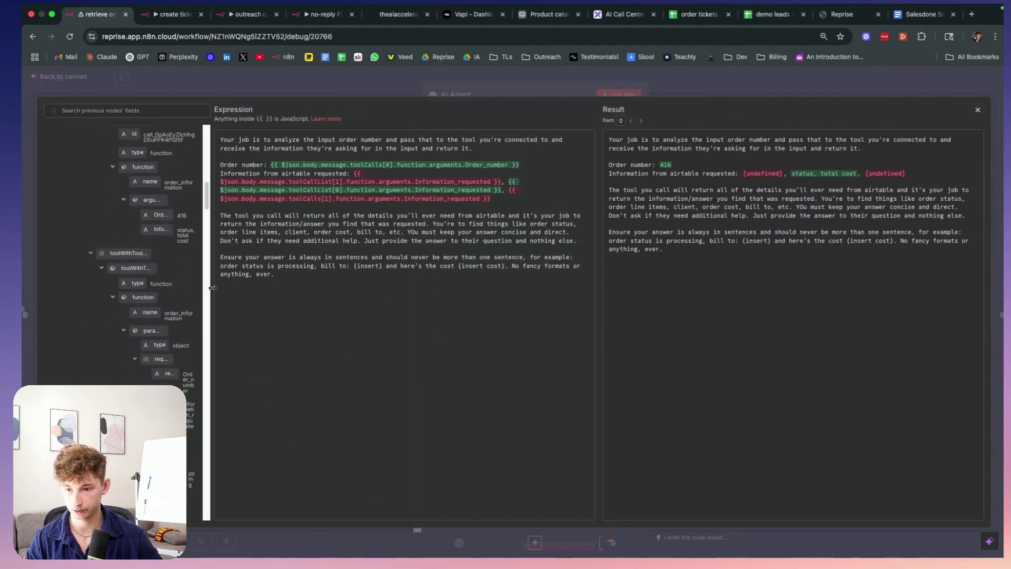
{"action": "left_click_drag", "start_coordinate": [212, 287], "coordinate": [304, 296]}
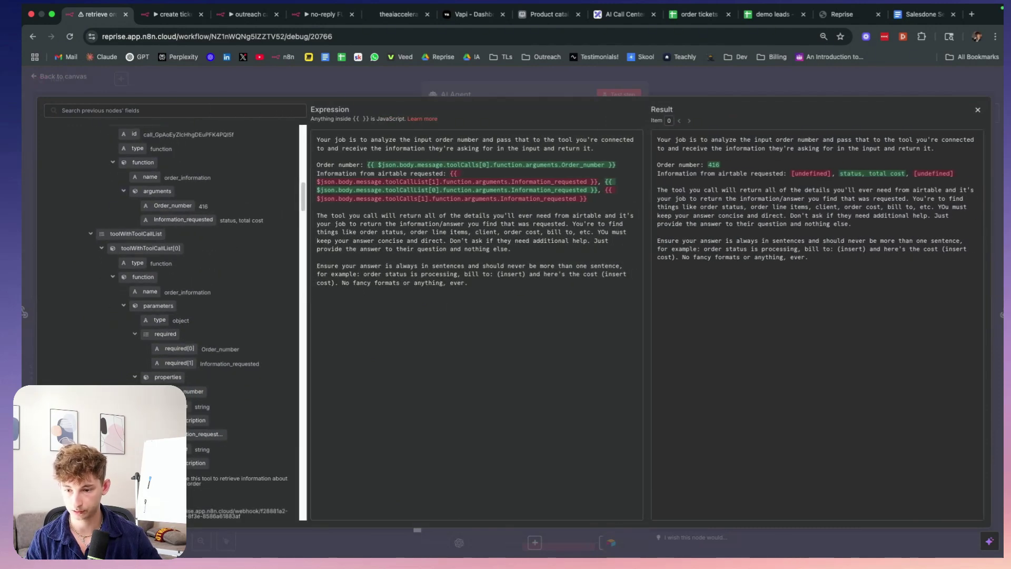
{"action": "scroll", "coordinate": [210, 295], "scroll_direction": "up", "scroll_amount": 5}
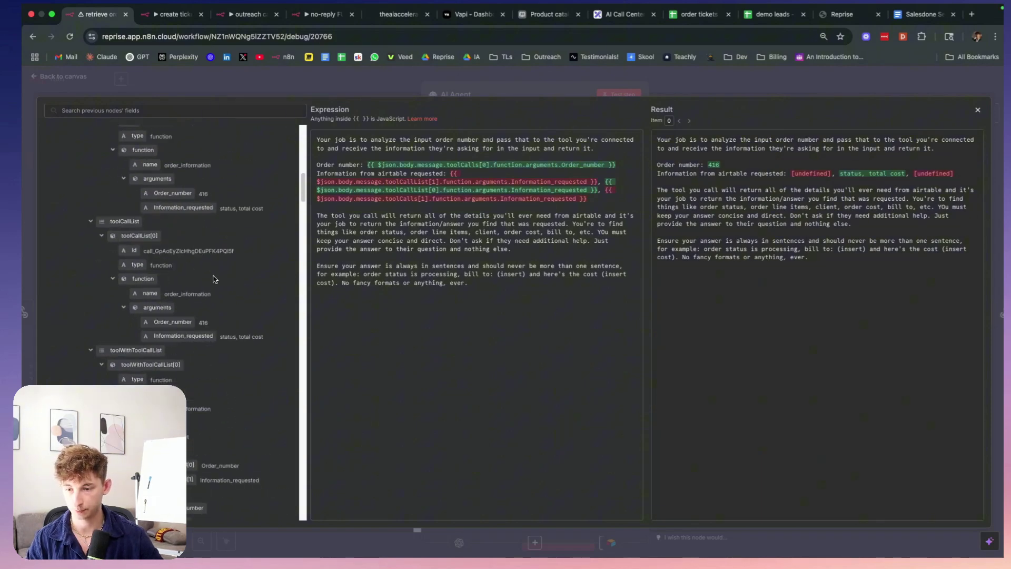
{"action": "left_click_drag", "start_coordinate": [173, 322], "coordinate": [184, 354]}
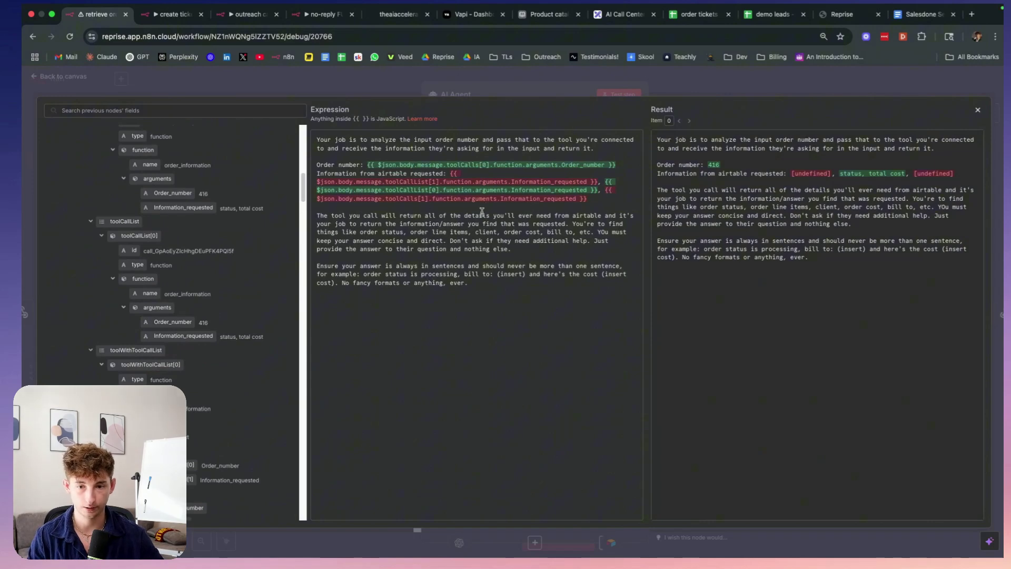
{"action": "scroll", "coordinate": [222, 384], "scroll_direction": "down", "scroll_amount": 3}
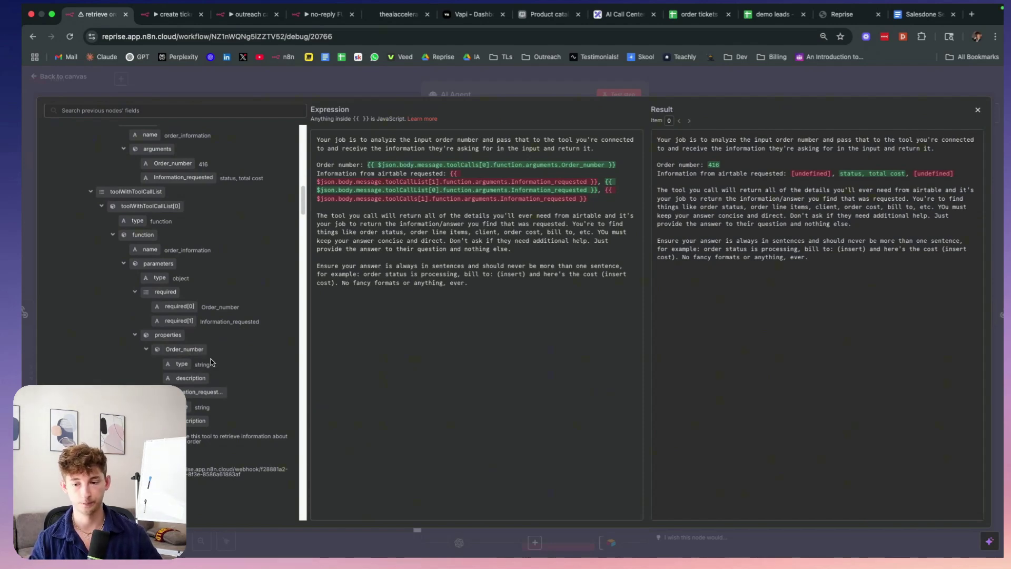
Check order 416's Received status and billing address in the Airtable Client orders table.
{"action": "left_click", "coordinate": [537, 15]}
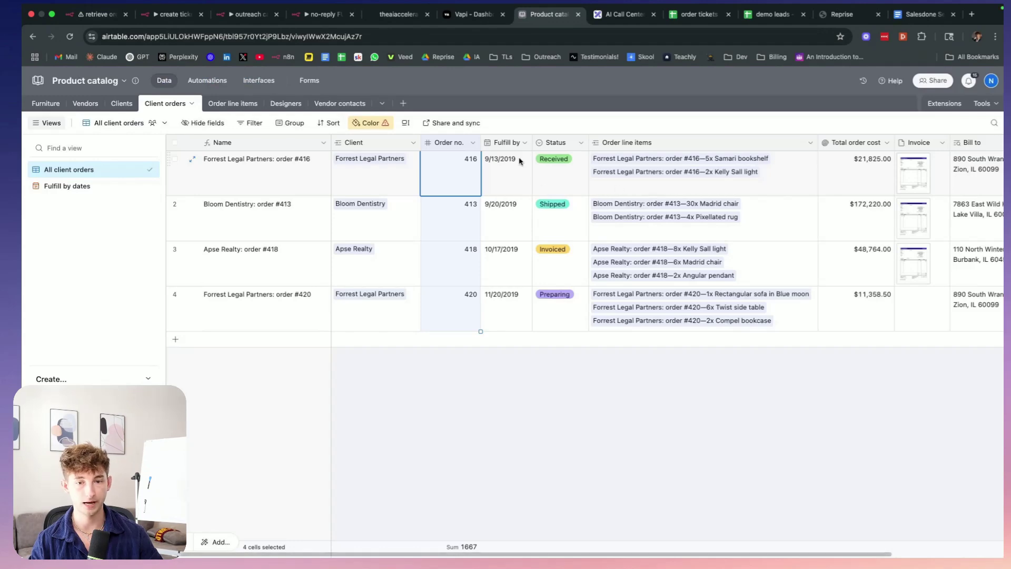
{"action": "left_click", "coordinate": [553, 179]}
{"action": "scroll", "coordinate": [670, 161], "scroll_direction": "right", "scroll_amount": 5}
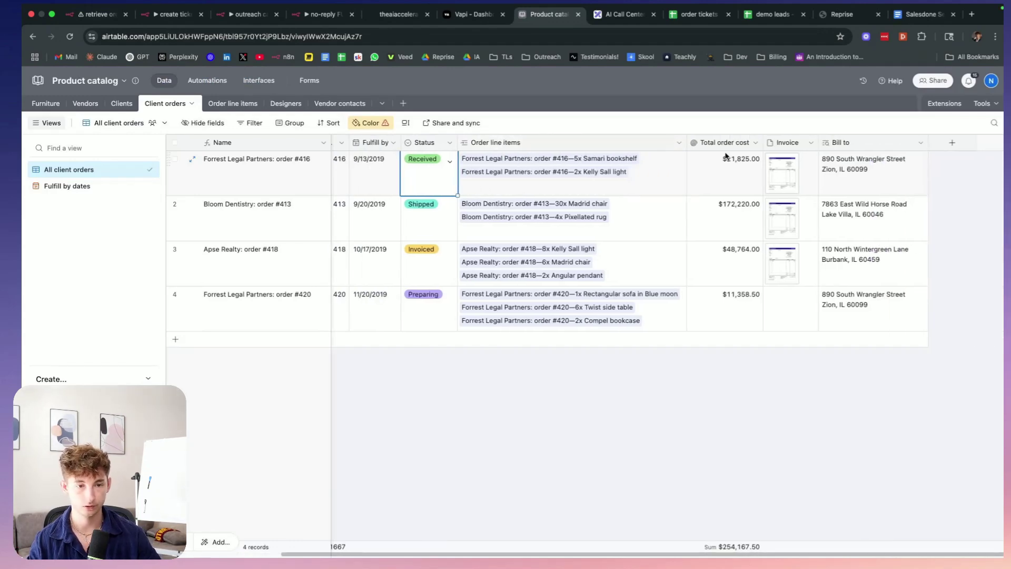
{"action": "left_click", "coordinate": [863, 177]}
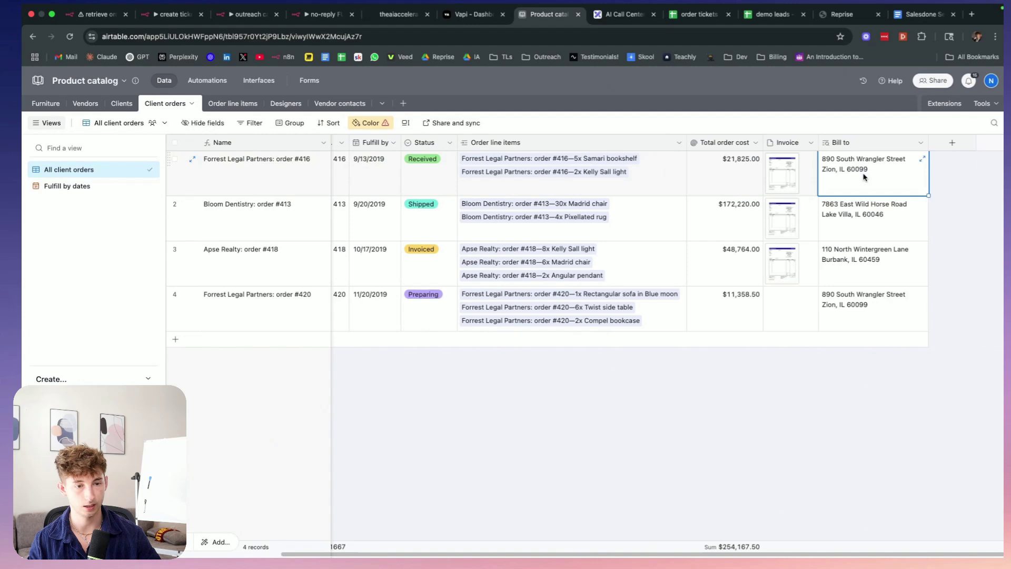
{"action": "left_click", "coordinate": [87, 15]}
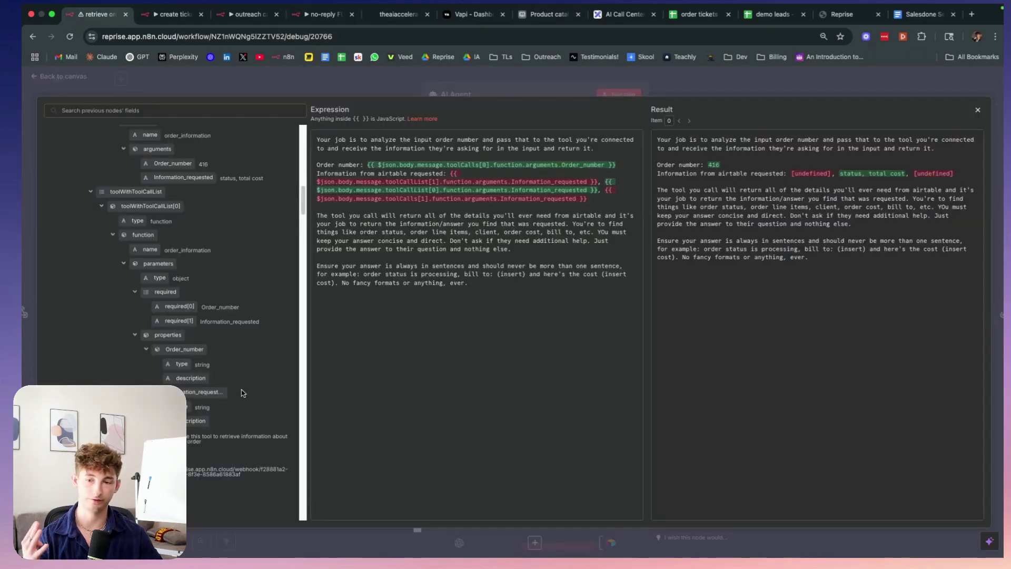
Inspect the prompt's Information_requested expression and required[1] field, then close the expression editor.
{"action": "scroll", "coordinate": [238, 376], "scroll_direction": "down", "scroll_amount": 3}
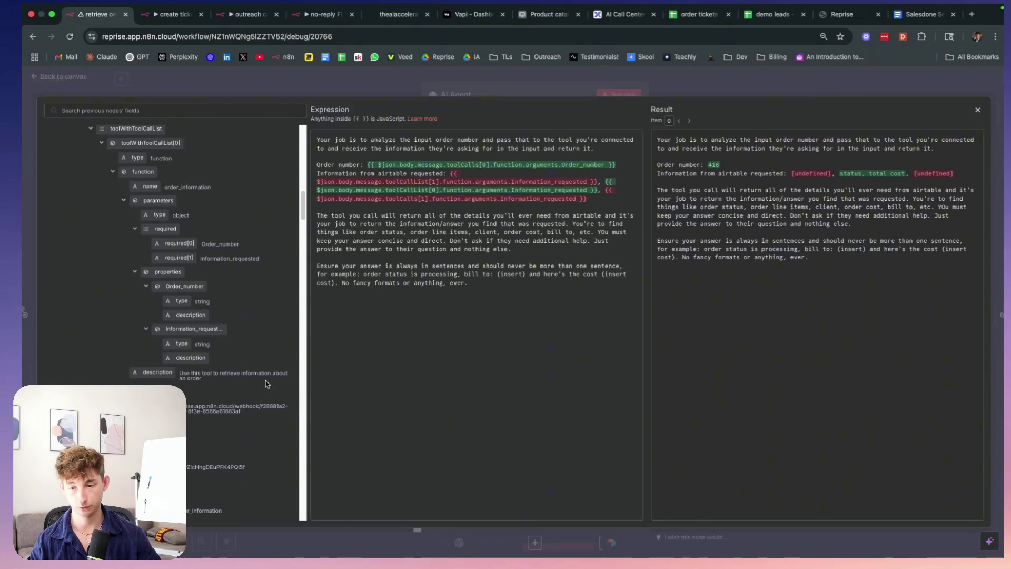
{"action": "left_click_drag", "start_coordinate": [450, 174], "coordinate": [596, 181]}
{"action": "left_click", "coordinate": [567, 190]}
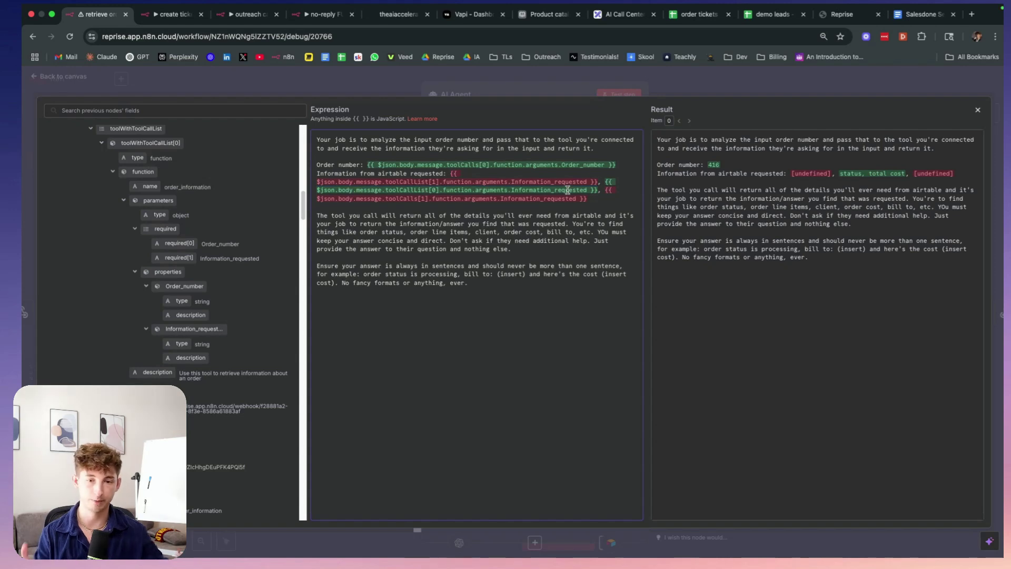
{"action": "scroll", "coordinate": [188, 383], "scroll_direction": "down", "scroll_amount": 3}
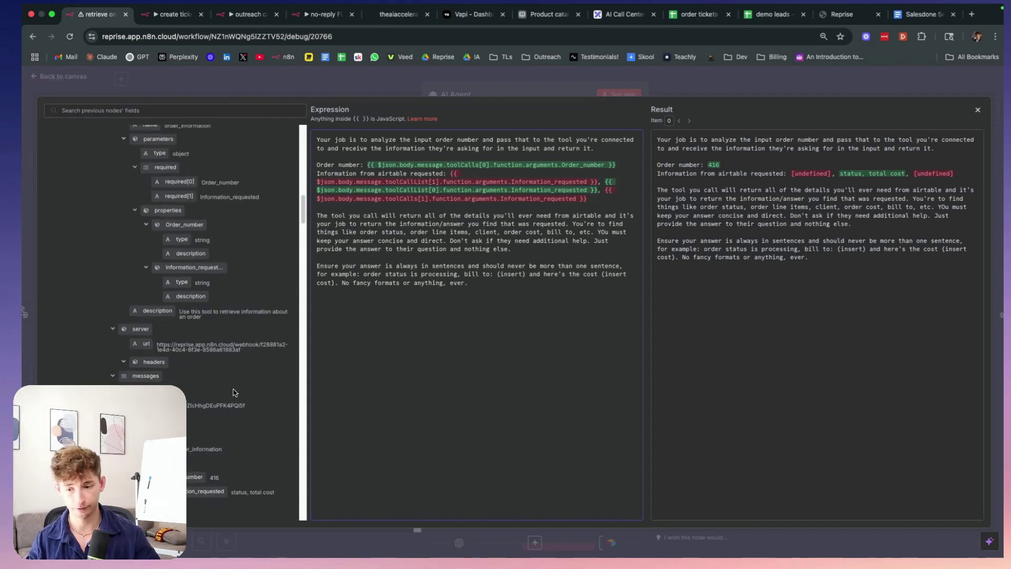
{"action": "scroll", "coordinate": [214, 371], "scroll_direction": "up", "scroll_amount": 5}
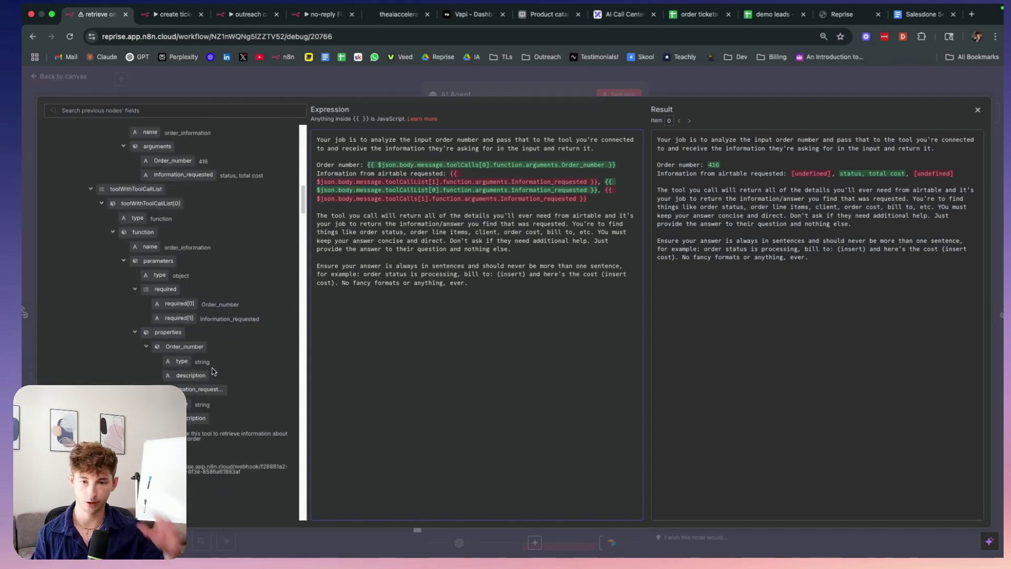
{"action": "mouse_move", "coordinate": [179, 318]}
{"action": "left_mouse_down"}
{"action": "mouse_move", "coordinate": [458, 218]}
{"action": "mouse_move", "coordinate": [173, 321]}
{"action": "left_mouse_up"}
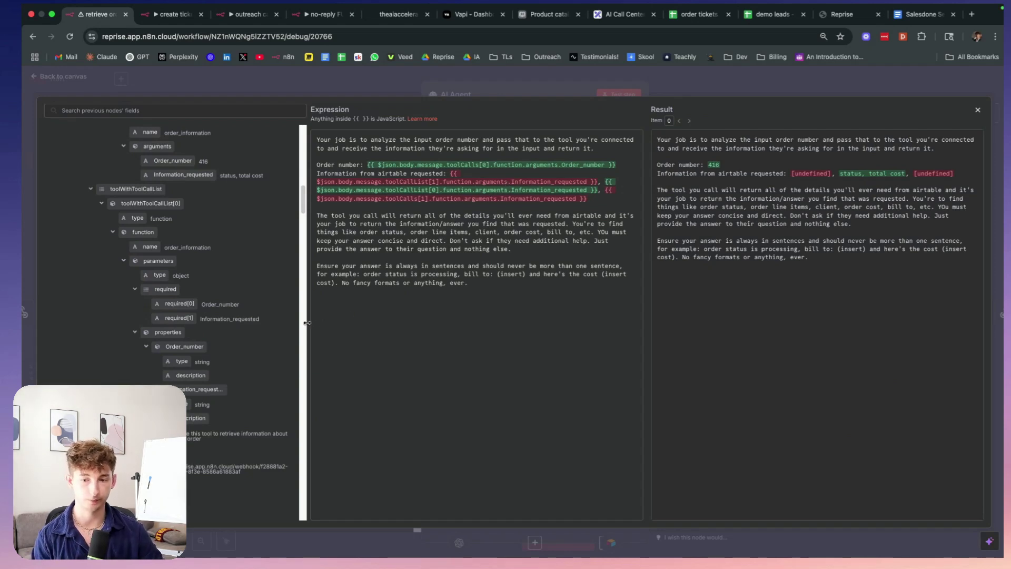
{"action": "mouse_move", "coordinate": [179, 318]}
{"action": "left_mouse_down"}
{"action": "mouse_move", "coordinate": [223, 301]}
{"action": "mouse_move", "coordinate": [179, 303]}
{"action": "mouse_move", "coordinate": [182, 312]}
{"action": "left_mouse_up"}
{"action": "scroll", "coordinate": [193, 199], "scroll_direction": "up", "scroll_amount": 2}
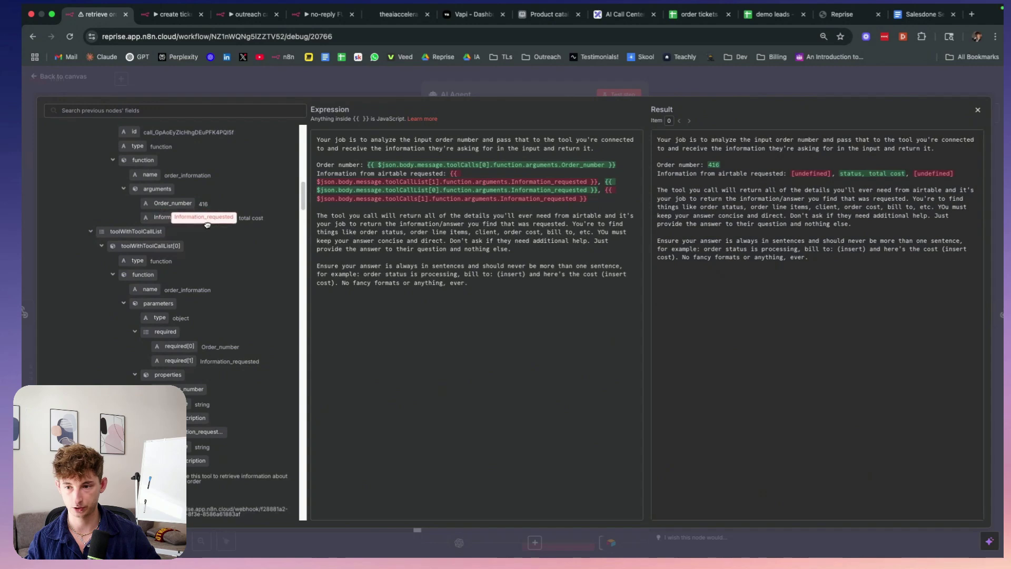
{"action": "left_click_drag", "start_coordinate": [266, 222], "coordinate": [218, 219]}
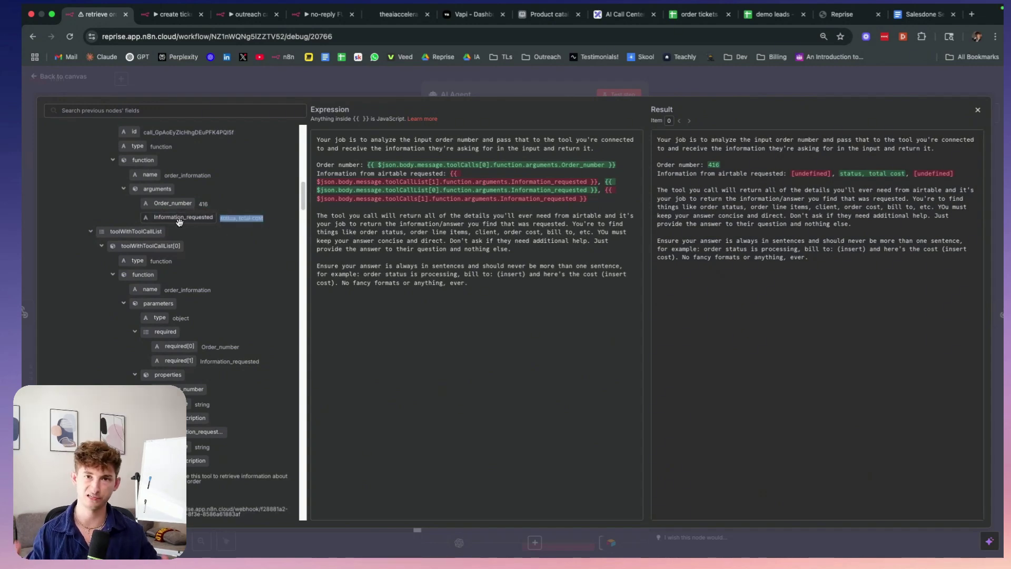
{"action": "key", "text": "Escape"}
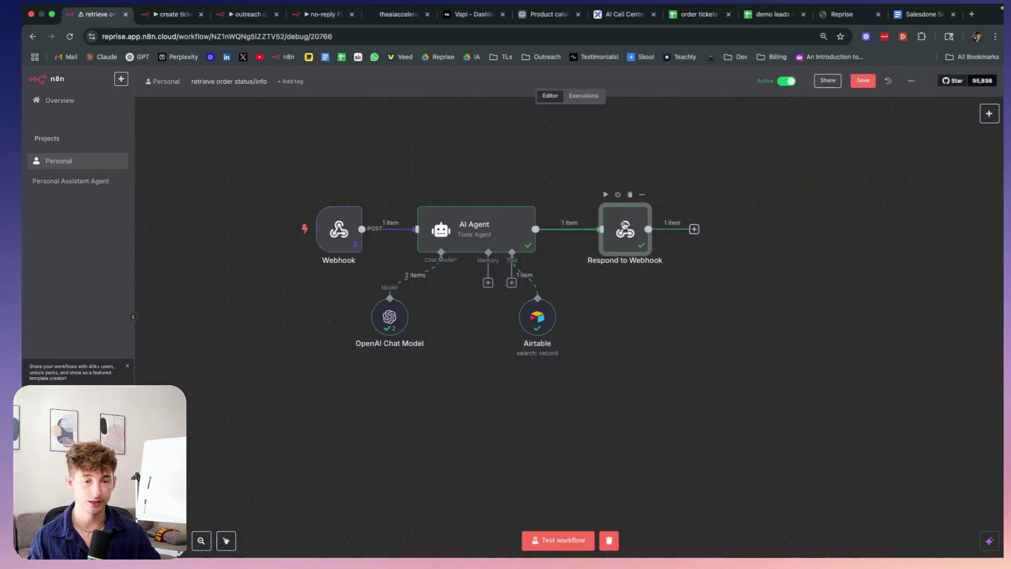
{"action": "double_click", "coordinate": [625, 228]}
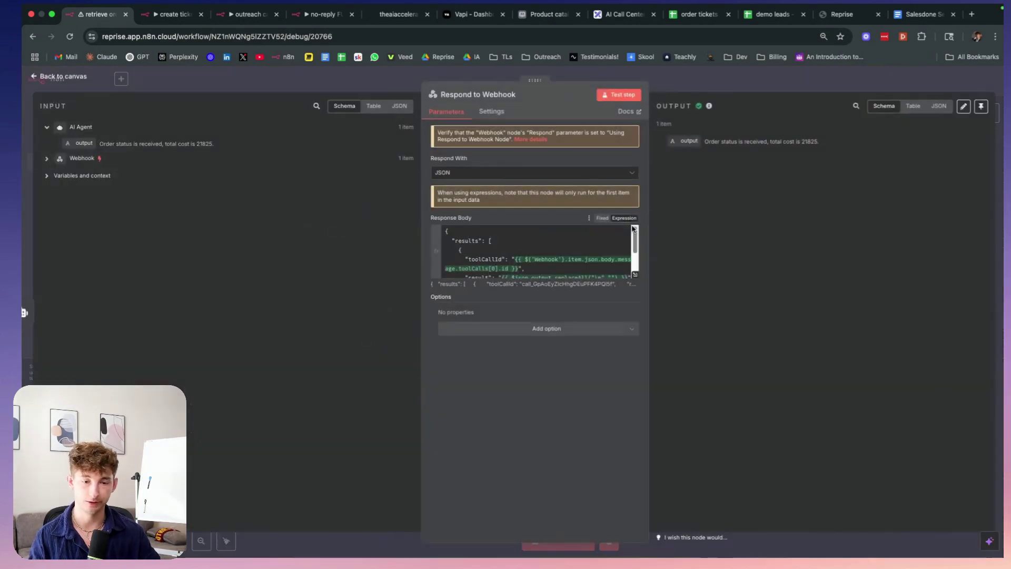
{"action": "left_click", "coordinate": [459, 172]}
{"action": "scroll", "coordinate": [503, 265], "scroll_direction": "down", "scroll_amount": 1}
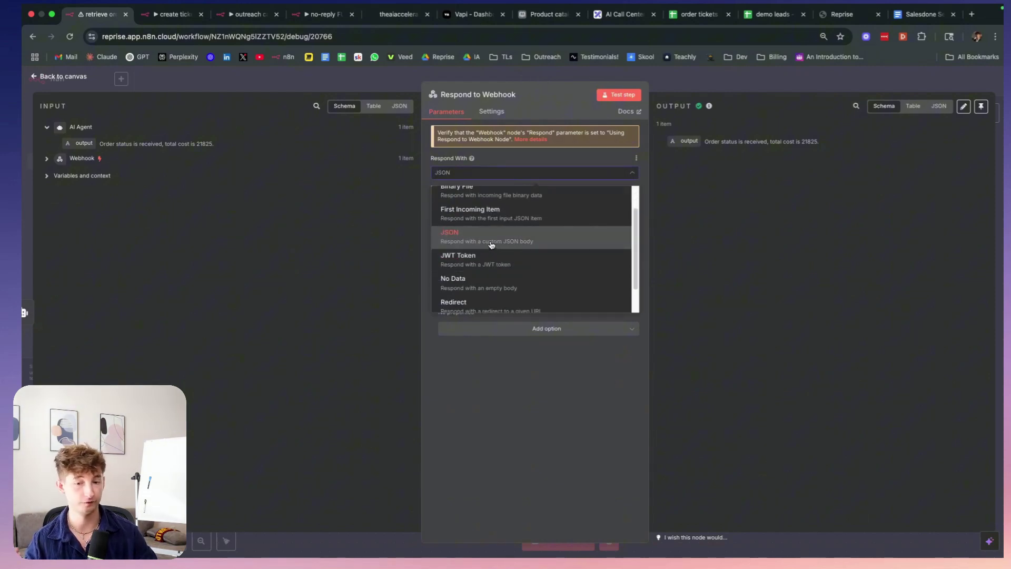
{"action": "left_click", "coordinate": [471, 247]}
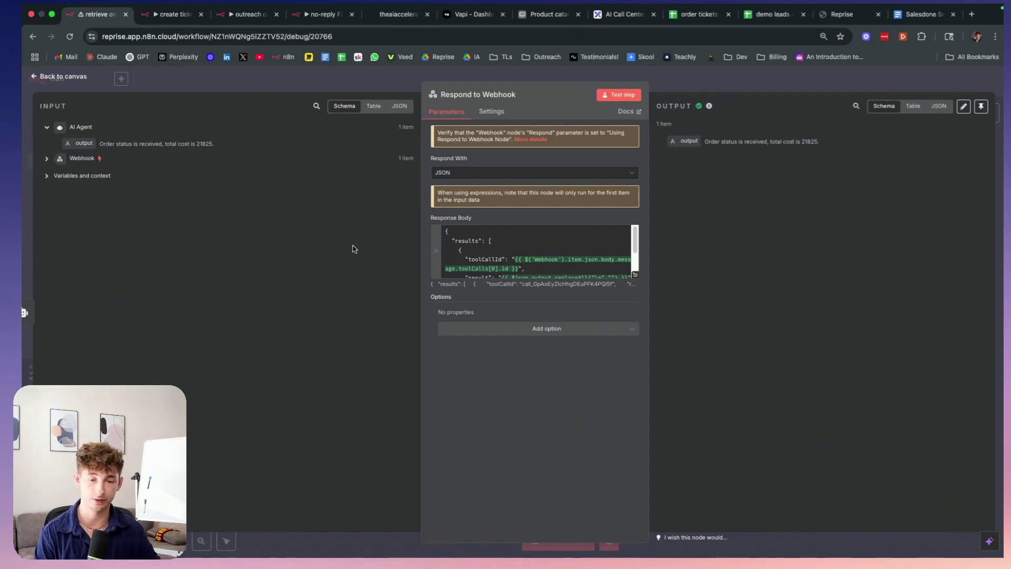
{"action": "scroll", "coordinate": [515, 231], "scroll_direction": "down", "scroll_amount": 1}
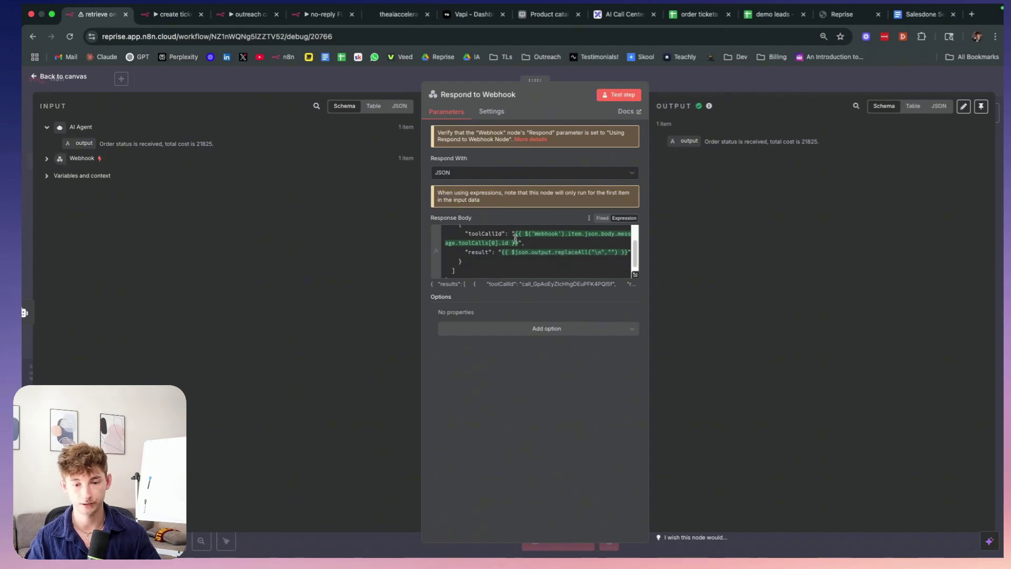
{"action": "left_click", "coordinate": [635, 274]}
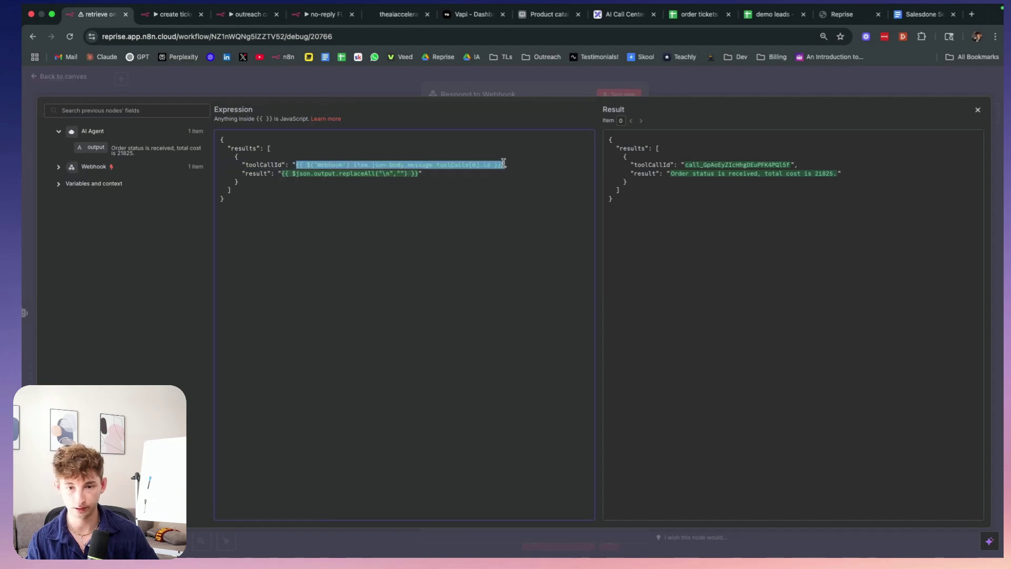
{"action": "left_click", "coordinate": [351, 83]}
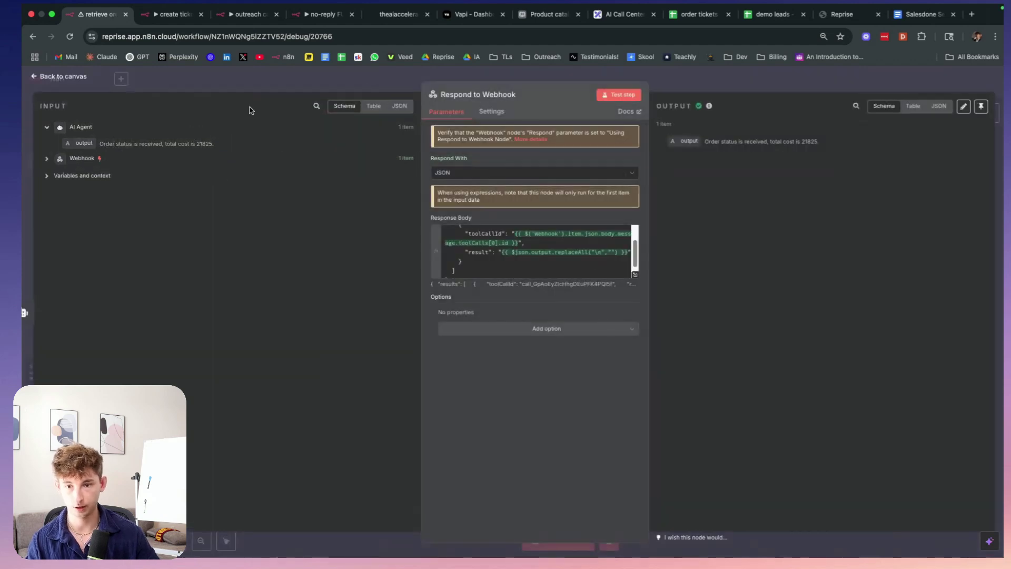
{"action": "left_click", "coordinate": [46, 158]}
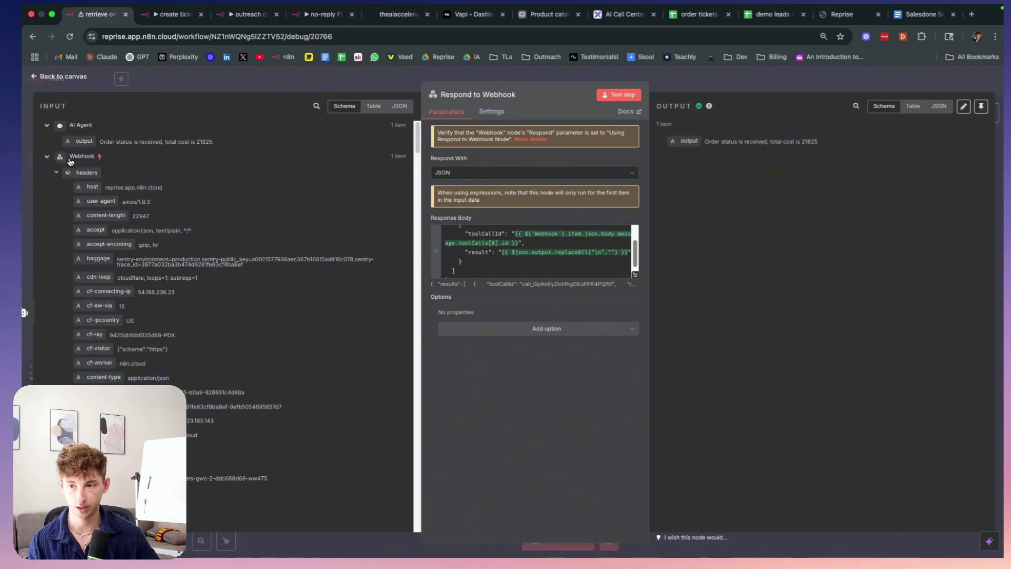
{"action": "left_click", "coordinate": [56, 174]}
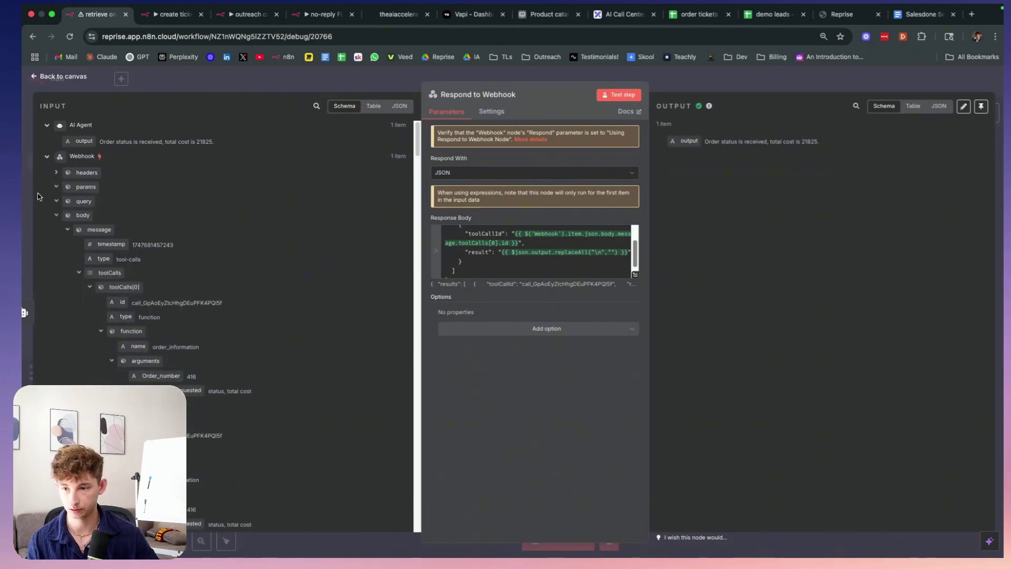
{"action": "left_click", "coordinate": [57, 174]}
{"action": "left_click", "coordinate": [56, 175]}
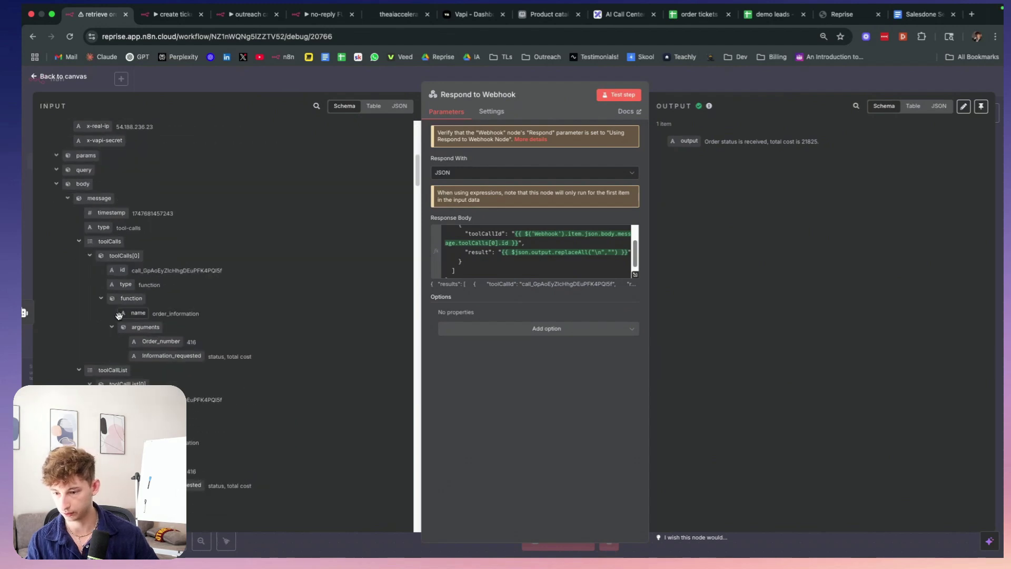
{"action": "left_click", "coordinate": [55, 175]}
{"action": "left_click", "coordinate": [55, 176]}
{"action": "left_click", "coordinate": [56, 217]}
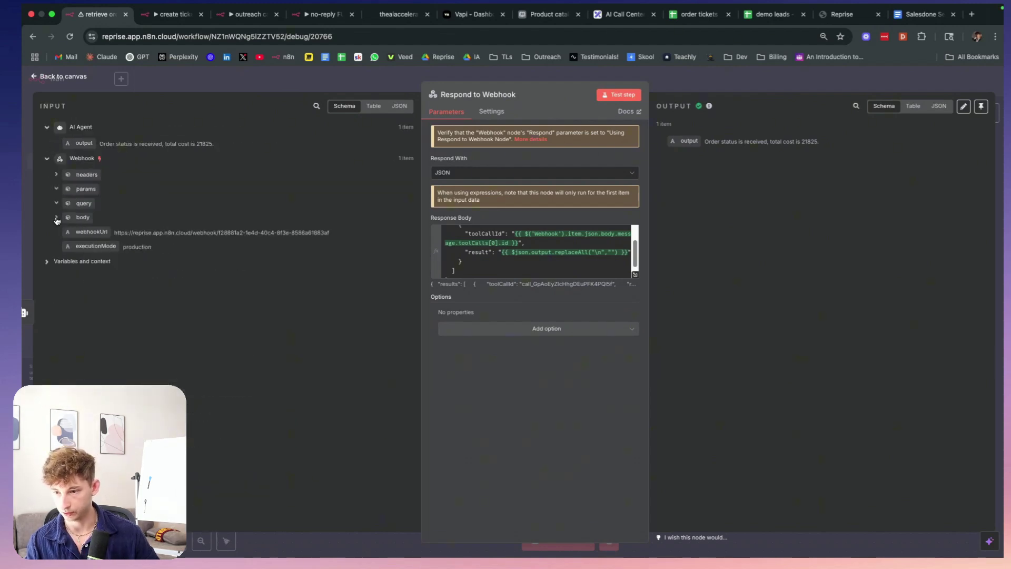
{"action": "left_click", "coordinate": [47, 263]}
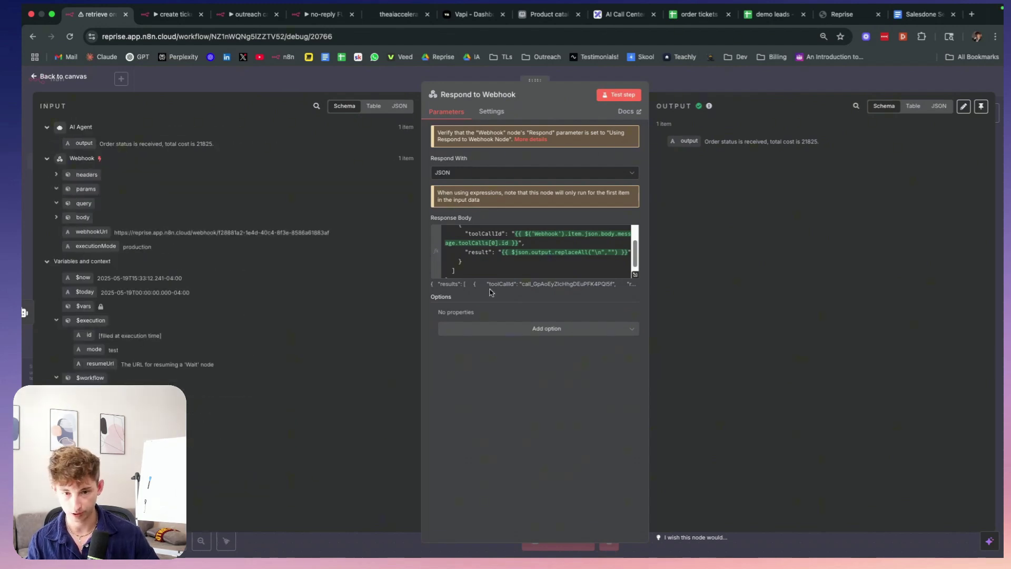
{"action": "left_click", "coordinate": [45, 263]}
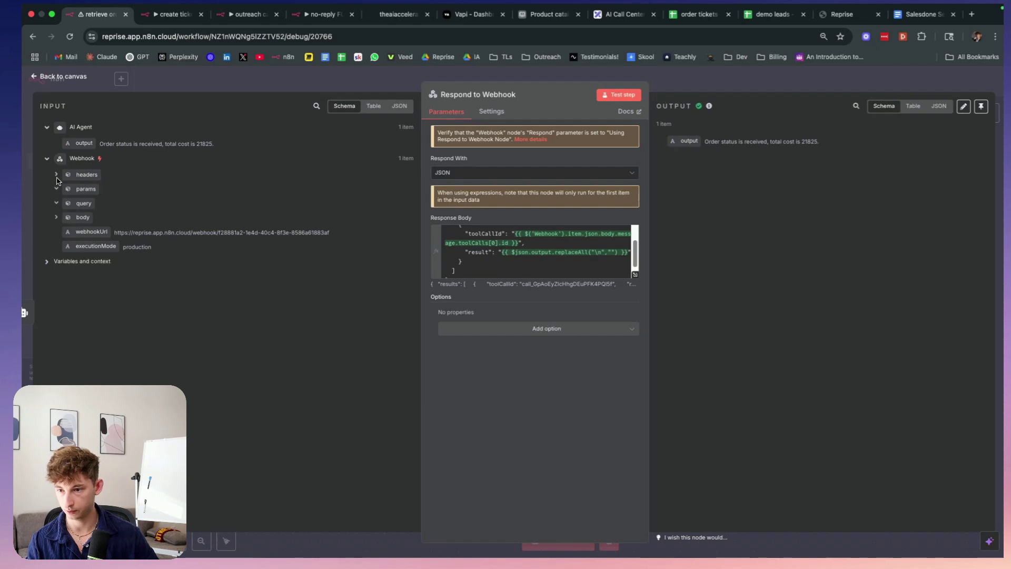
{"action": "left_click", "coordinate": [56, 217]}
{"action": "scroll", "coordinate": [85, 252], "scroll_direction": "down", "scroll_amount": 1}
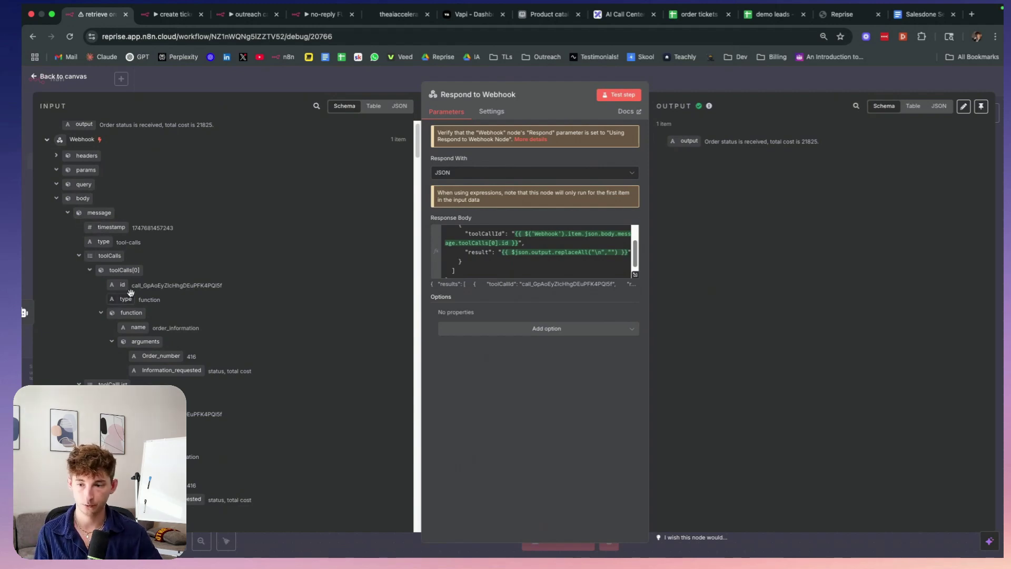
{"action": "mouse_move", "coordinate": [123, 285]}
{"action": "left_mouse_down"}
{"action": "mouse_move", "coordinate": [531, 239]}
{"action": "mouse_move", "coordinate": [122, 271]}
{"action": "left_mouse_up"}
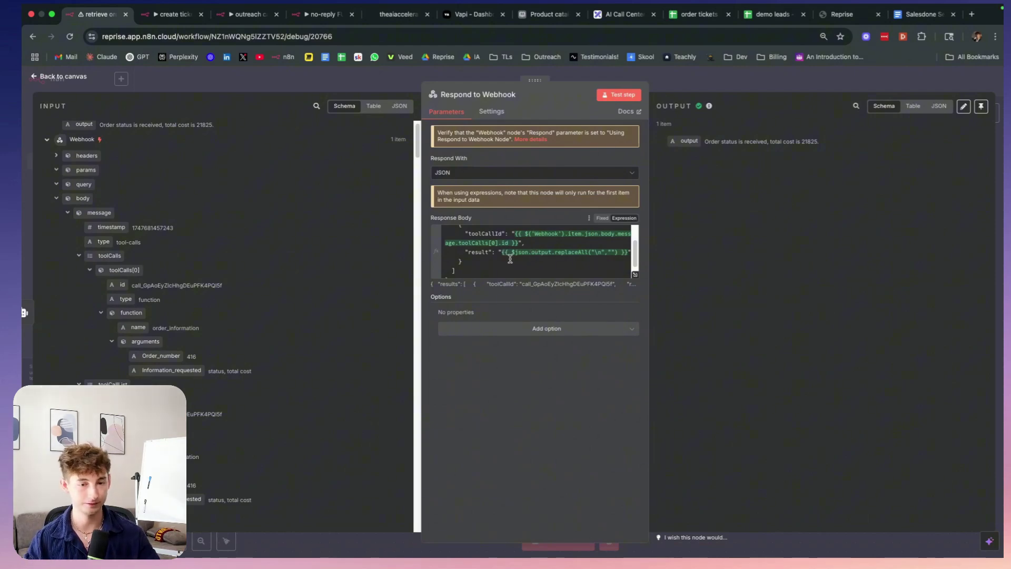
{"action": "scroll", "coordinate": [132, 277], "scroll_direction": "down", "scroll_amount": 1}
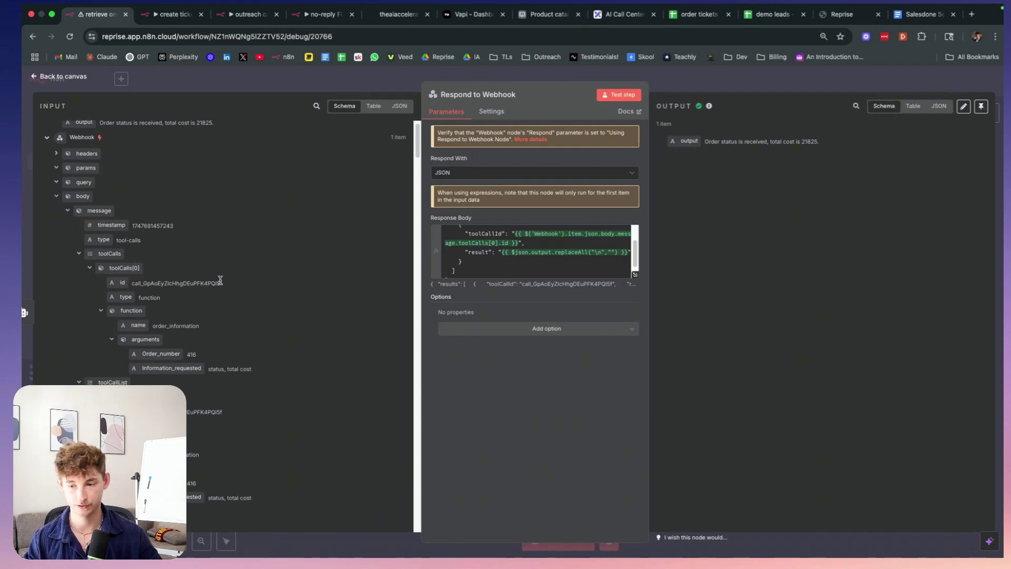
{"action": "scroll", "coordinate": [502, 260], "scroll_direction": "down", "scroll_amount": 1}
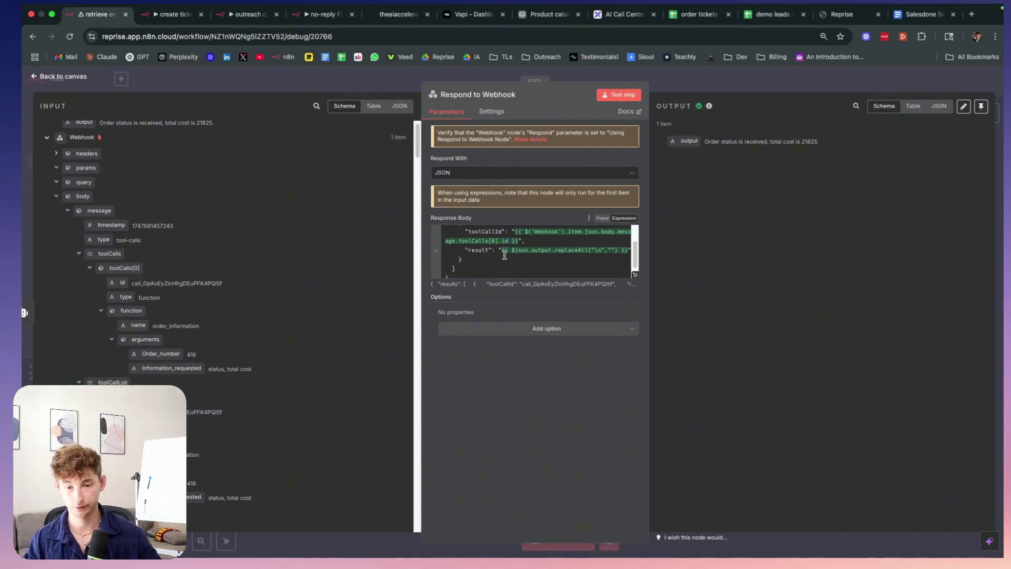
{"action": "left_click", "coordinate": [197, 87]}
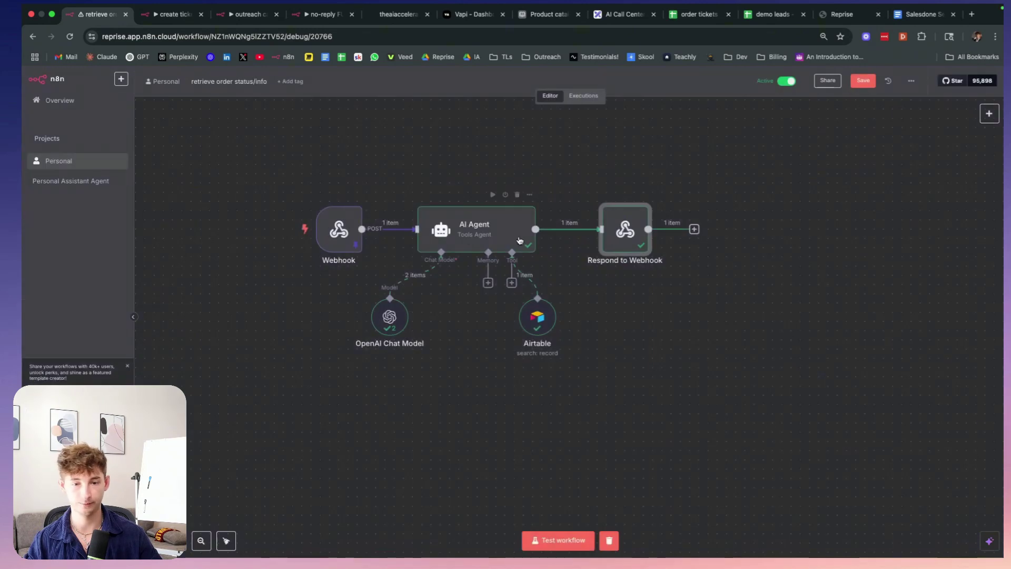
{"action": "double_click", "coordinate": [464, 248]}
{"action": "left_click_drag", "start_coordinate": [704, 145], "coordinate": [843, 144]}
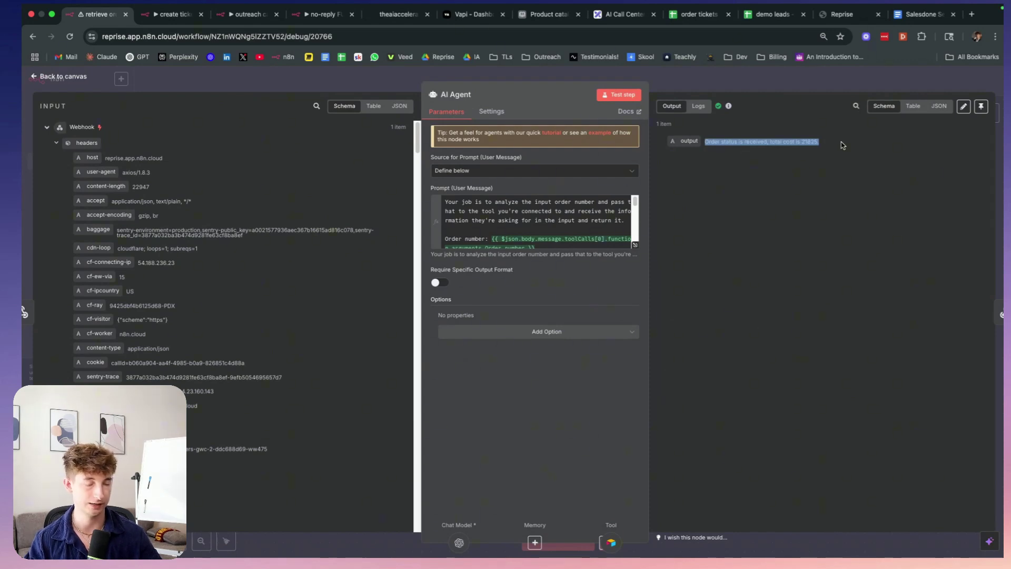
{"action": "left_click", "coordinate": [841, 143]}
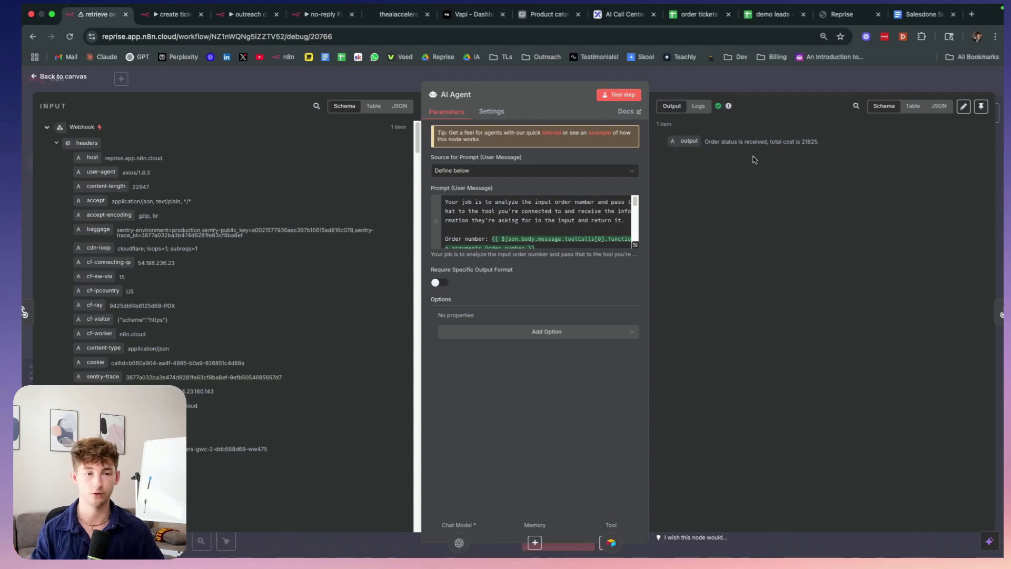
{"action": "left_click", "coordinate": [751, 88]}
{"action": "double_click", "coordinate": [625, 227]}
{"action": "scroll", "coordinate": [526, 248], "scroll_direction": "down", "scroll_amount": 3}
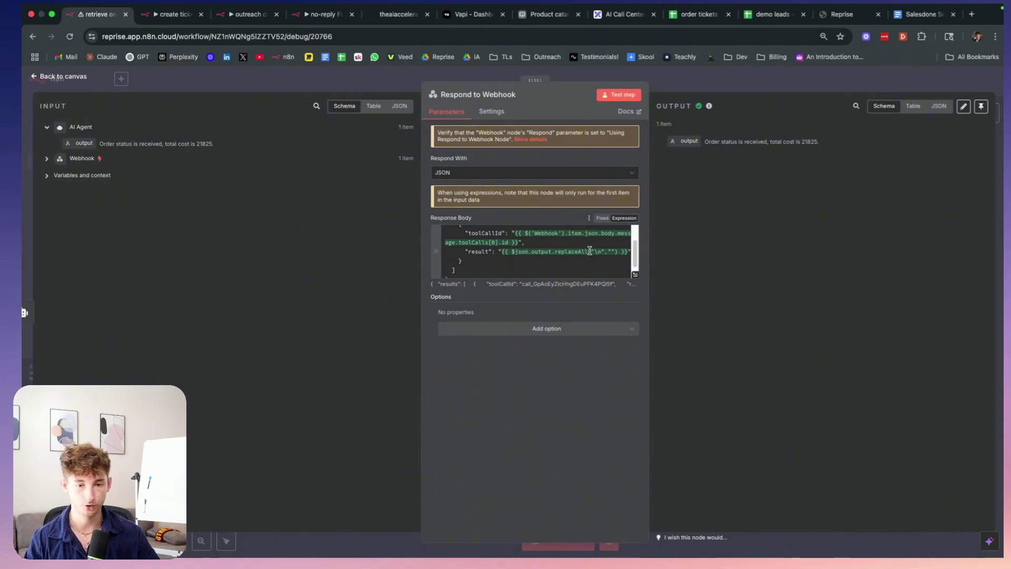
{"action": "left_click", "coordinate": [635, 274]}
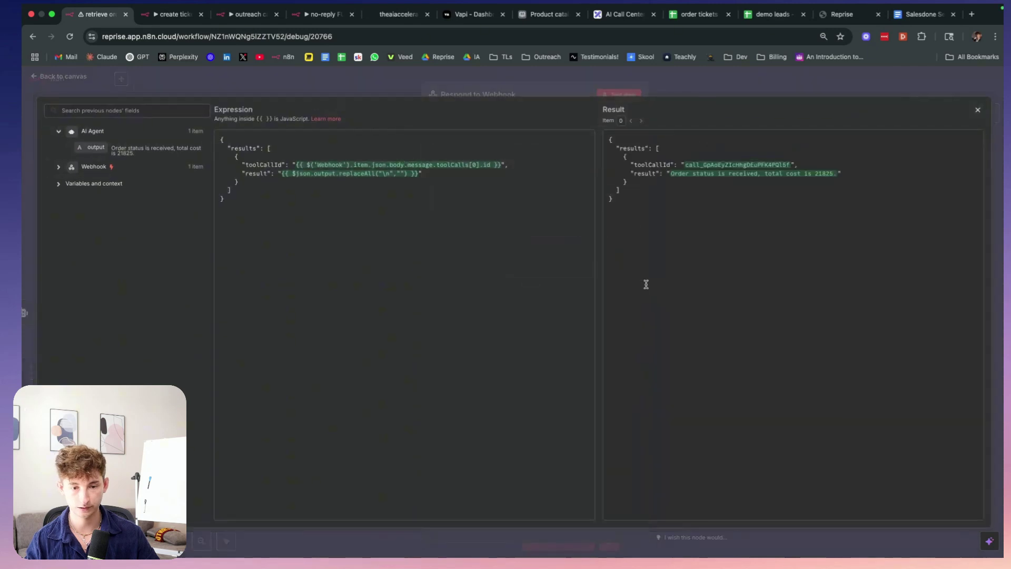
{"action": "left_click_drag", "start_coordinate": [418, 173], "coordinate": [286, 176]}
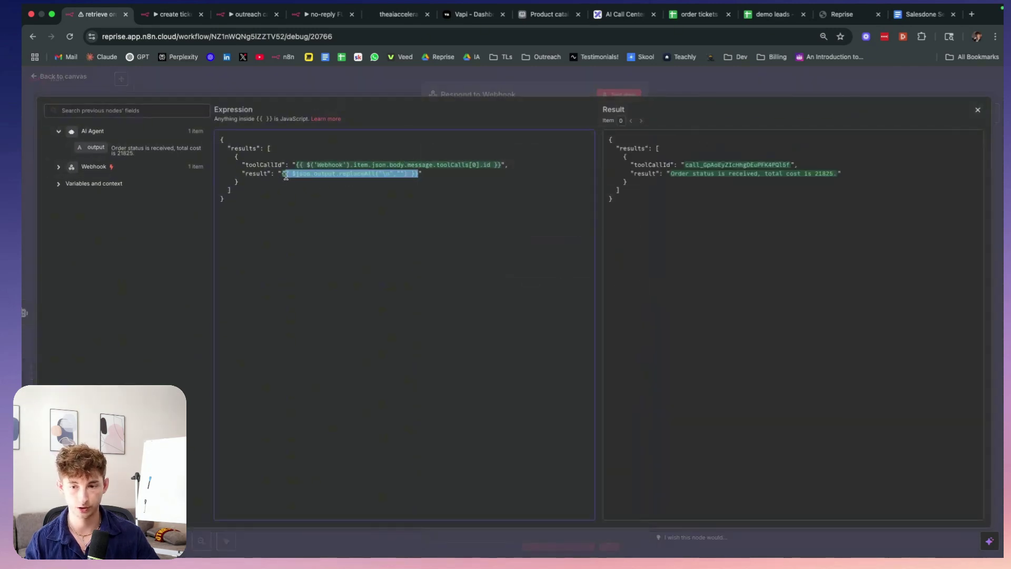
{"action": "left_click", "coordinate": [307, 186]}
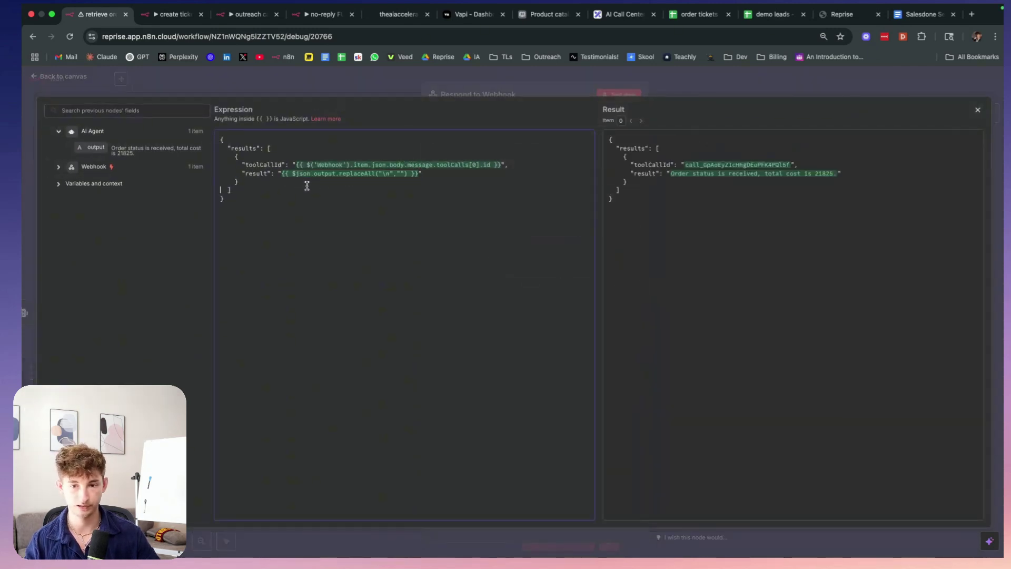
{"action": "left_click", "coordinate": [346, 88]}
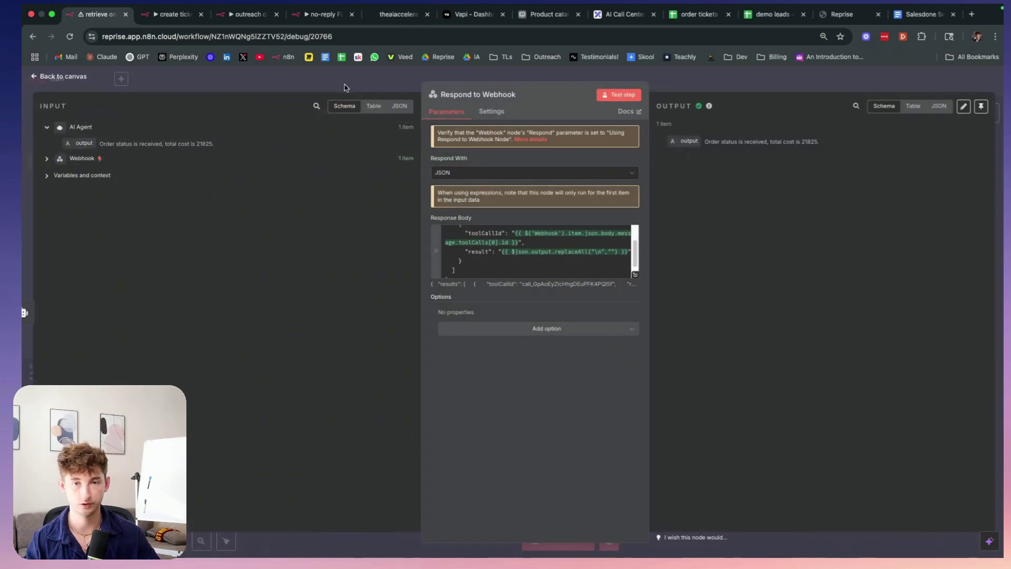
{"action": "left_click", "coordinate": [346, 88]}
{"action": "scroll", "coordinate": [680, 377], "scroll_direction": "left", "scroll_amount": 3}
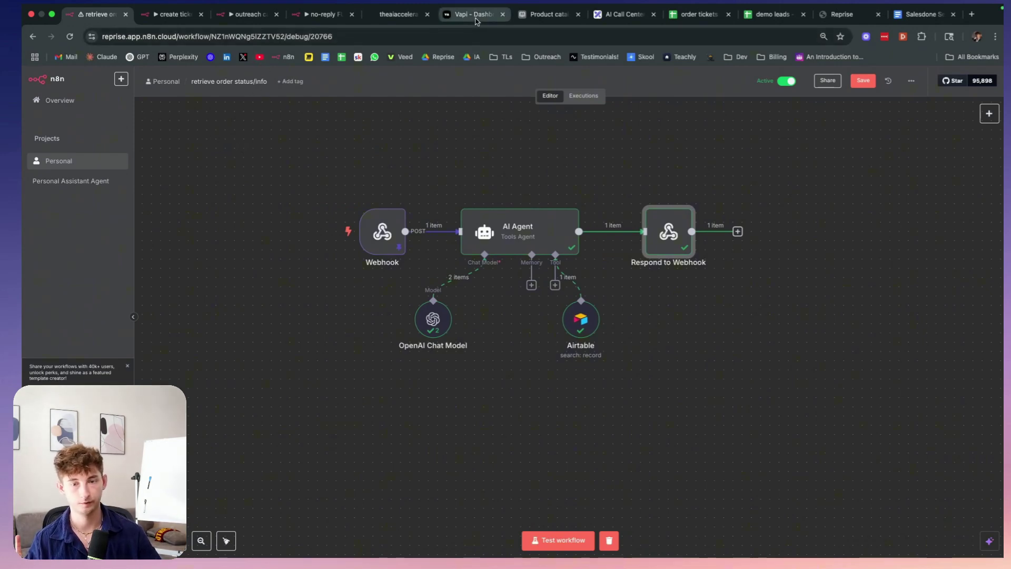
Open Vapi's ticket_creation tool, review its ticket_description parameter, and scroll to Server Settings.
{"action": "left_click", "coordinate": [468, 15]}
{"action": "left_click", "coordinate": [264, 247]}
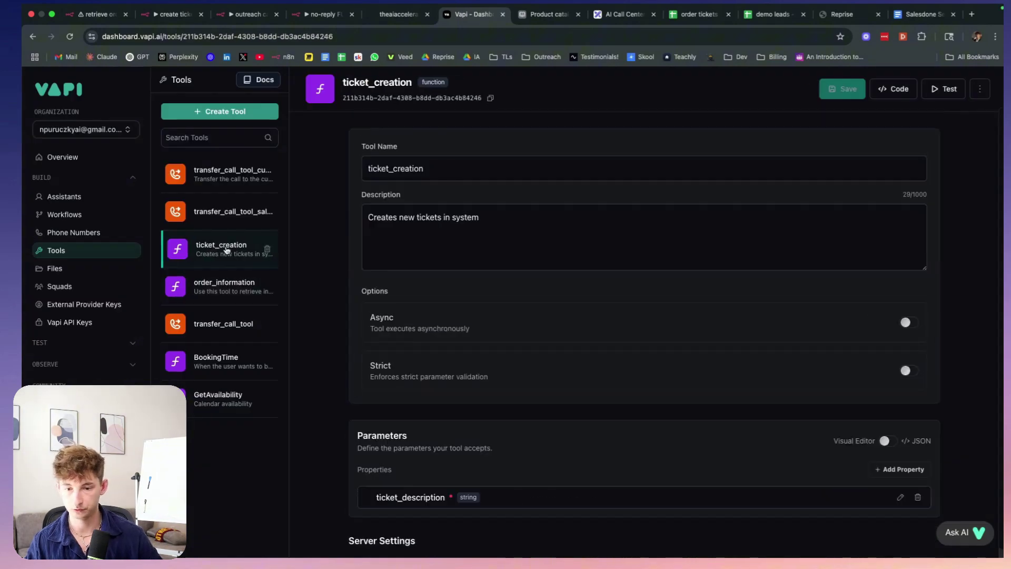
{"action": "scroll", "coordinate": [542, 412], "scroll_direction": "down", "scroll_amount": 3}
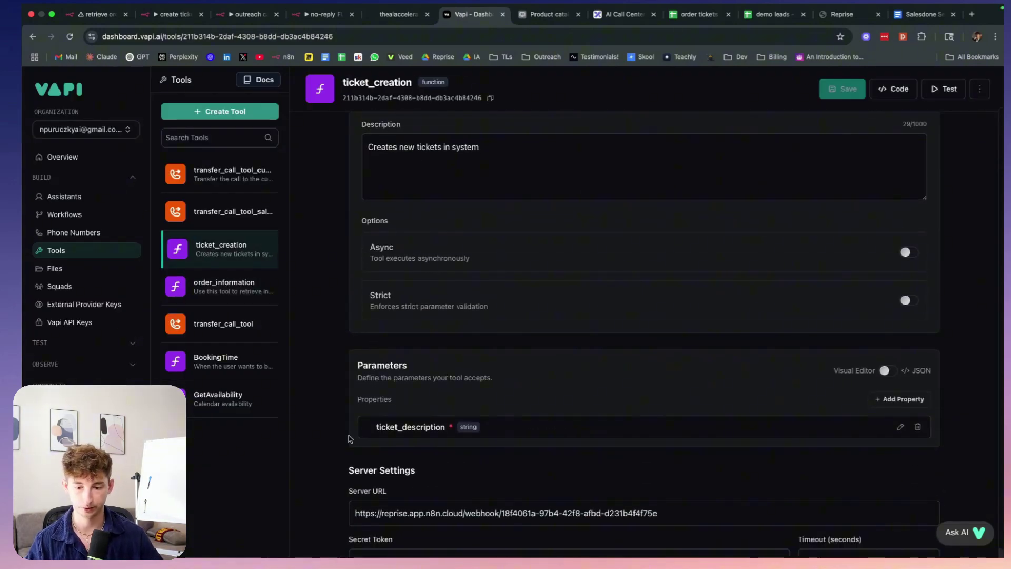
{"action": "left_click_drag", "start_coordinate": [375, 431], "coordinate": [443, 428]}
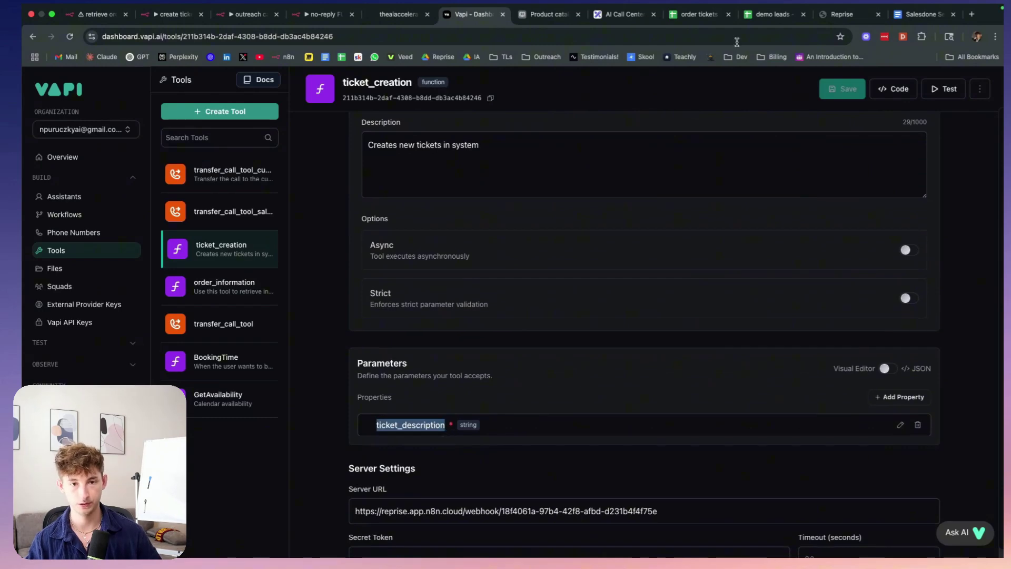
{"action": "left_click", "coordinate": [700, 22]}
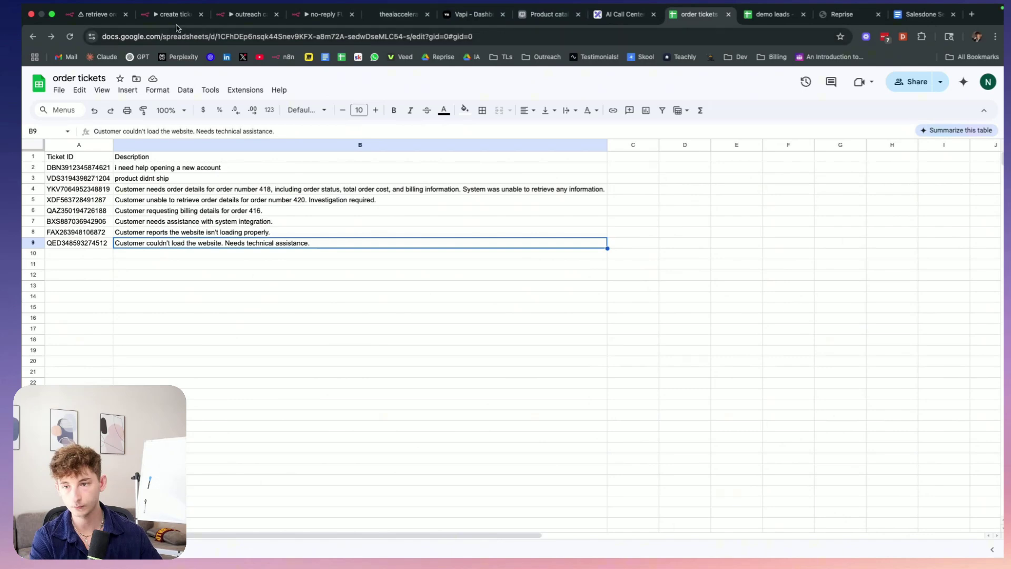
{"action": "left_click", "coordinate": [469, 14]}
{"action": "scroll", "coordinate": [315, 393], "scroll_direction": "down", "scroll_amount": 5}
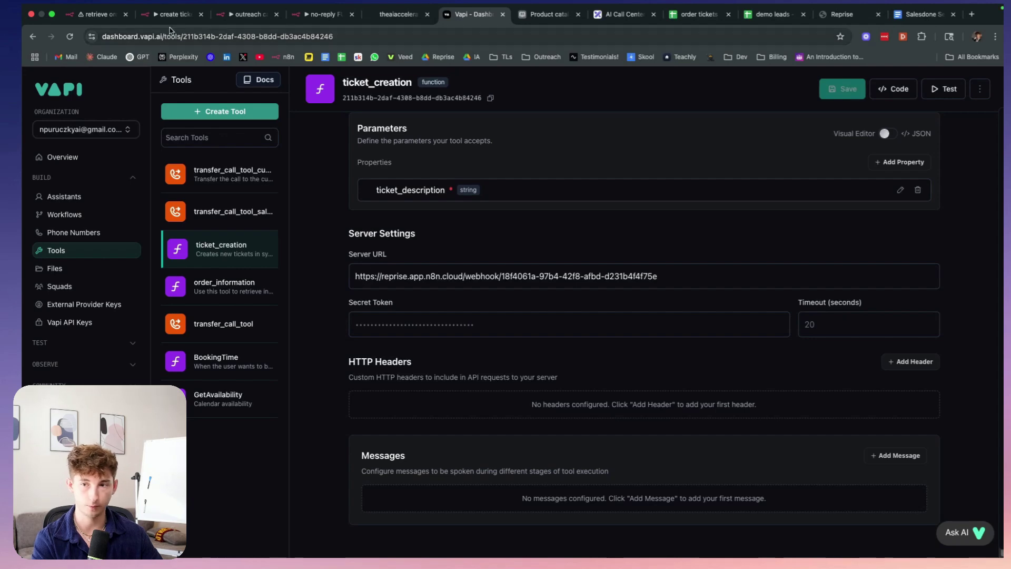
Copy the latest create ticket execution to the editor and view the Webhook's Production URL.
{"action": "left_click", "coordinate": [173, 21]}
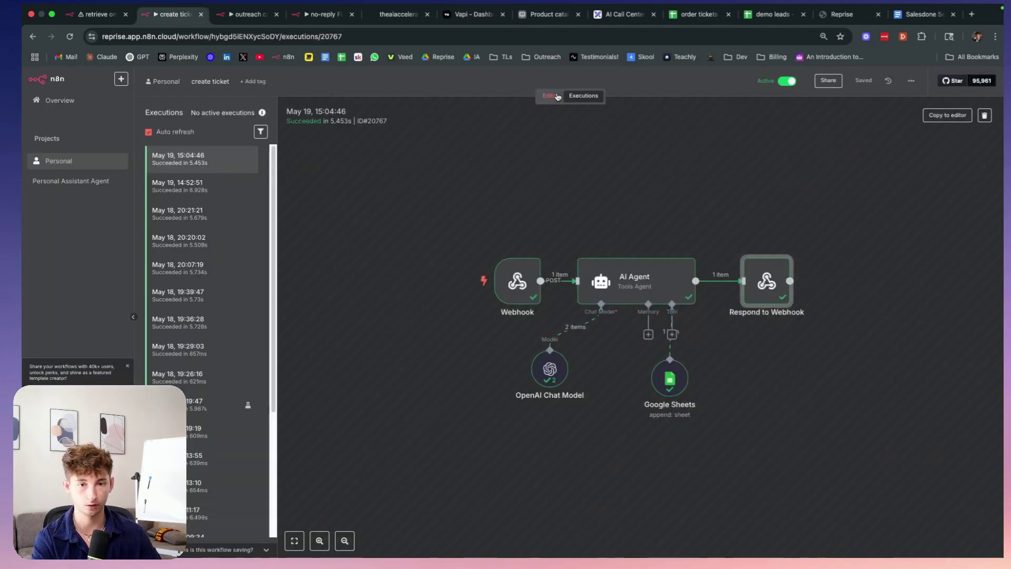
{"action": "left_click", "coordinate": [550, 95]}
{"action": "left_click", "coordinate": [584, 96]}
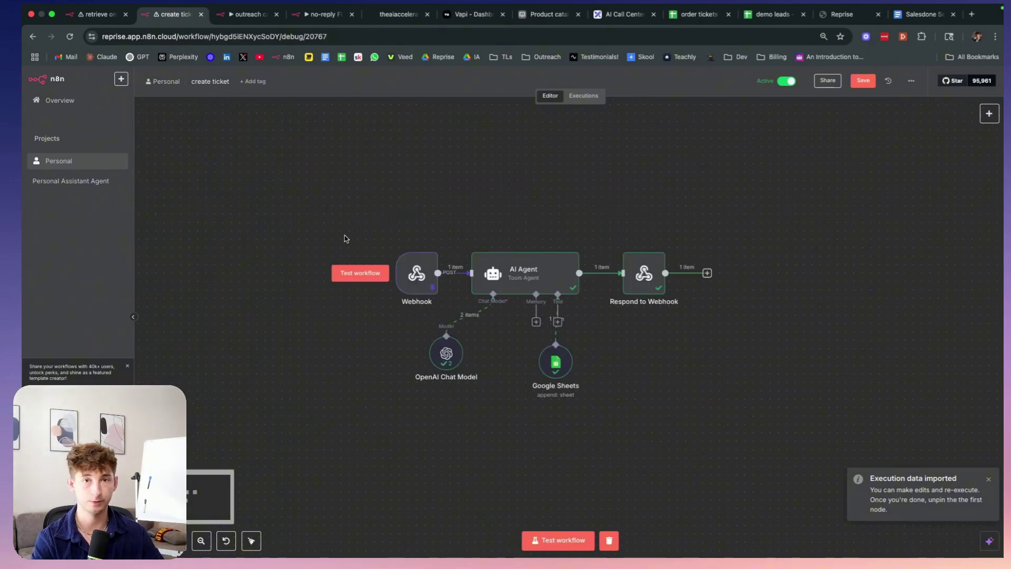
{"action": "double_click", "coordinate": [401, 259]}
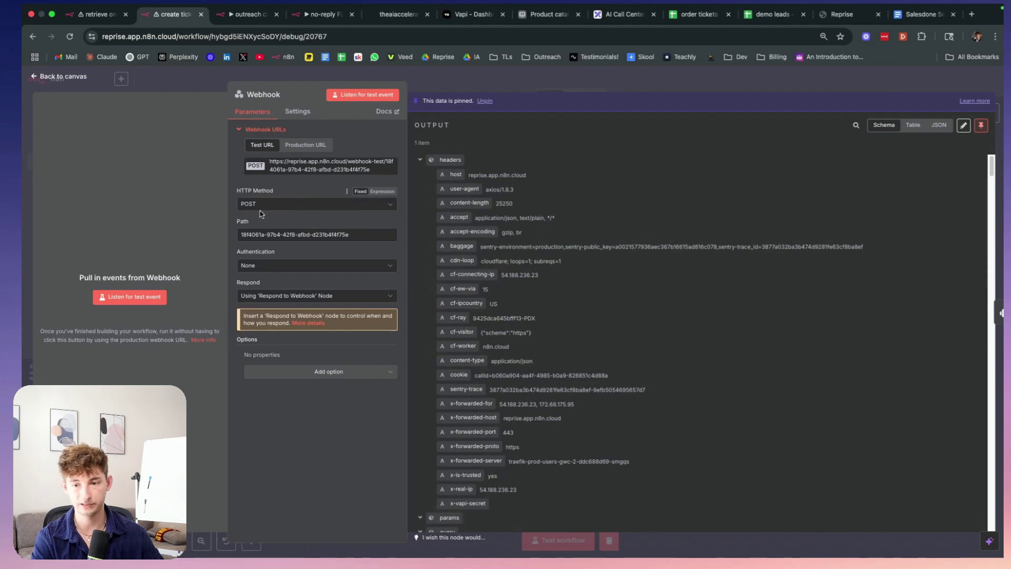
{"action": "left_click", "coordinate": [305, 144]}
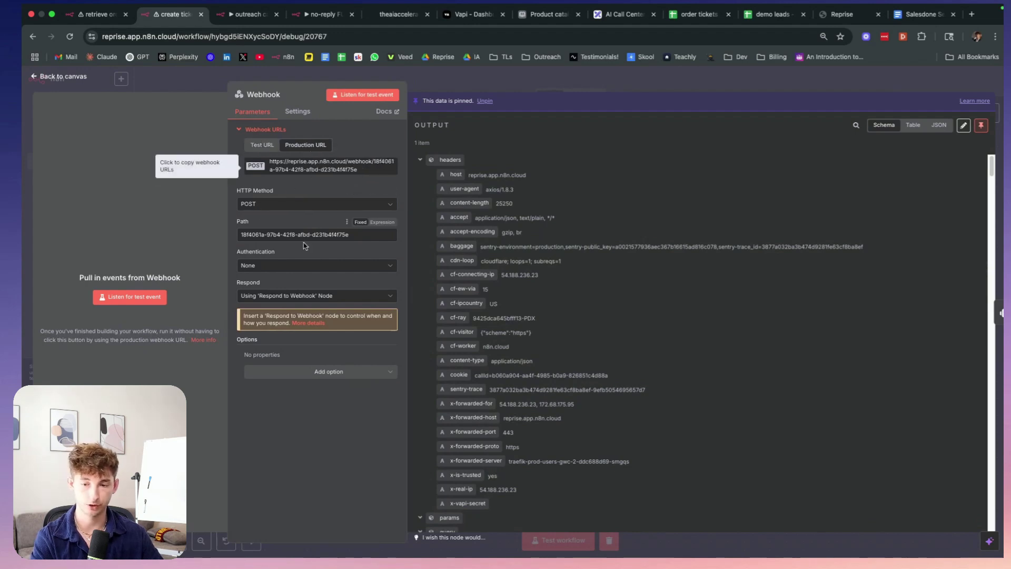
{"action": "double_click", "coordinate": [253, 283]}
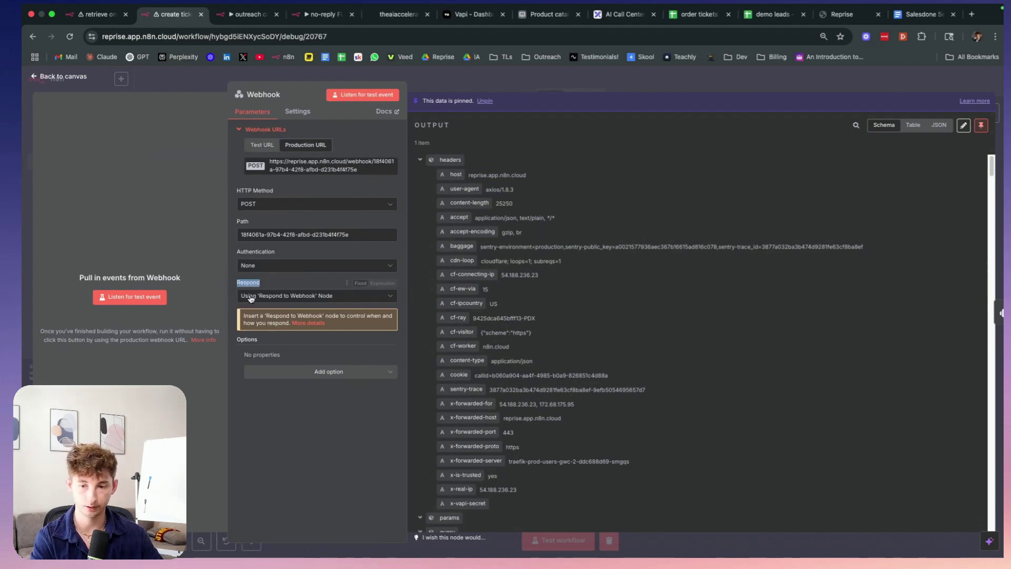
{"action": "left_click", "coordinate": [282, 286]}
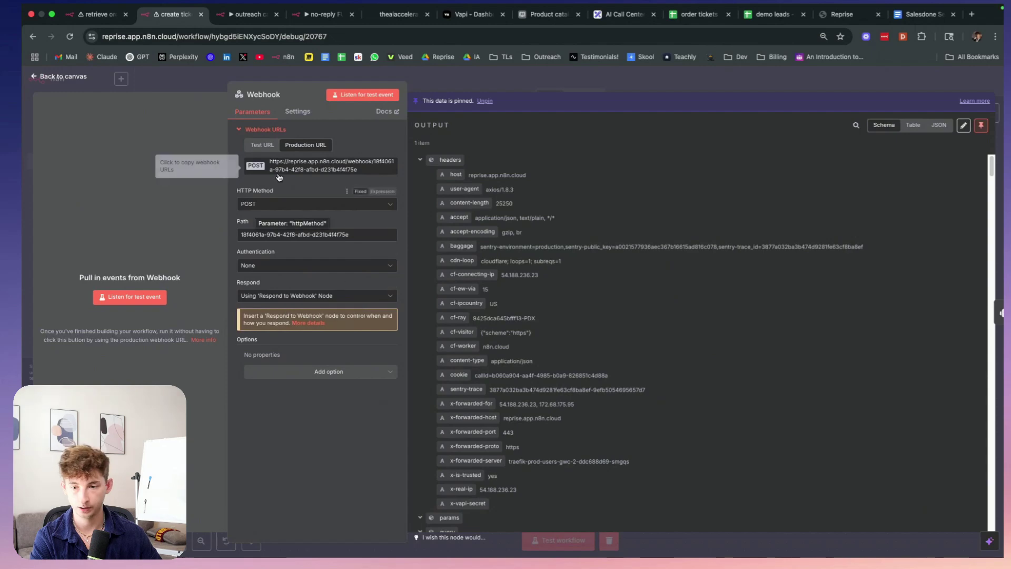
{"action": "left_click", "coordinate": [470, 14]}
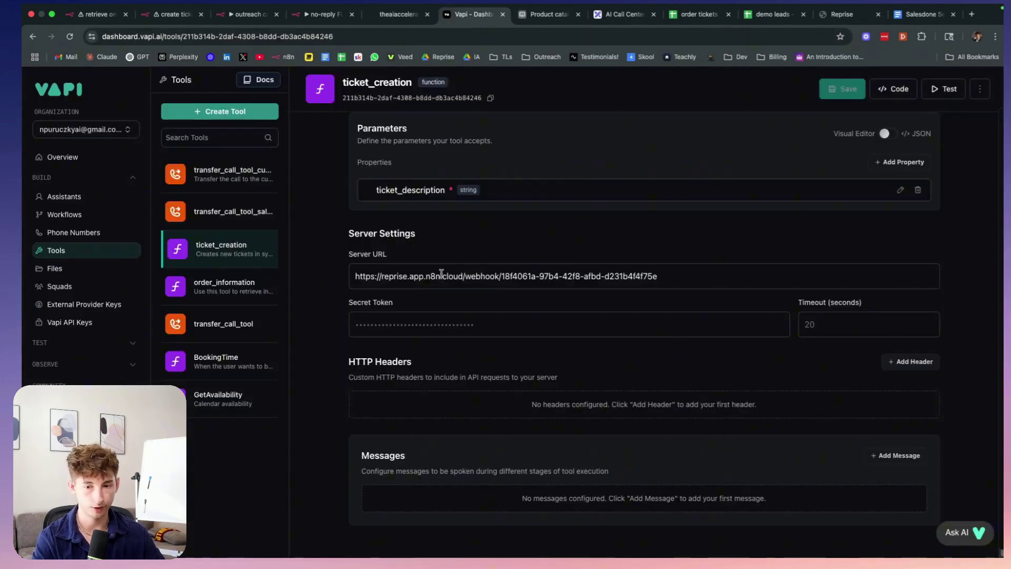
{"action": "scroll", "coordinate": [442, 313], "scroll_direction": "up", "scroll_amount": 3}
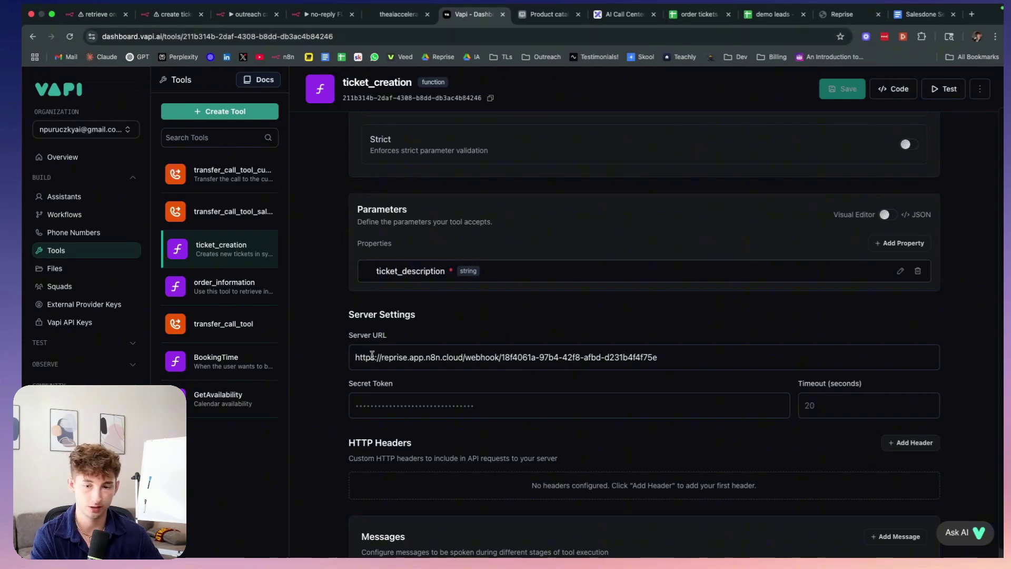
Read the create ticket AI Agent's prompt, including its instruction to output 'done'.
{"action": "left_click", "coordinate": [177, 17]}
{"action": "left_click", "coordinate": [475, 80]}
{"action": "left_click", "coordinate": [544, 275]}
{"action": "double_click", "coordinate": [544, 275]}
{"action": "scroll", "coordinate": [545, 232], "scroll_direction": "down", "scroll_amount": 5}
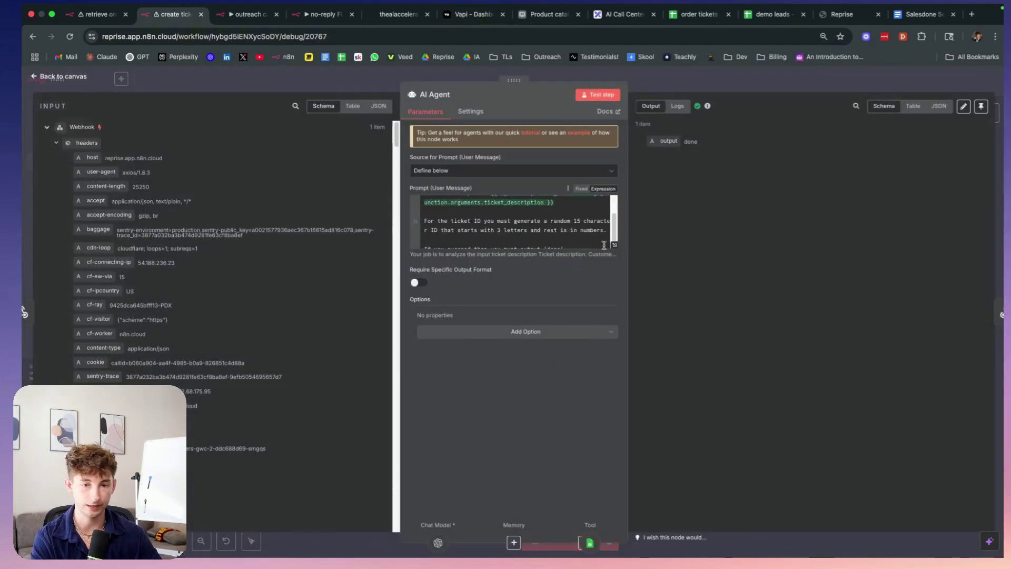
{"action": "key", "text": "ctrl+shift+Tab"}
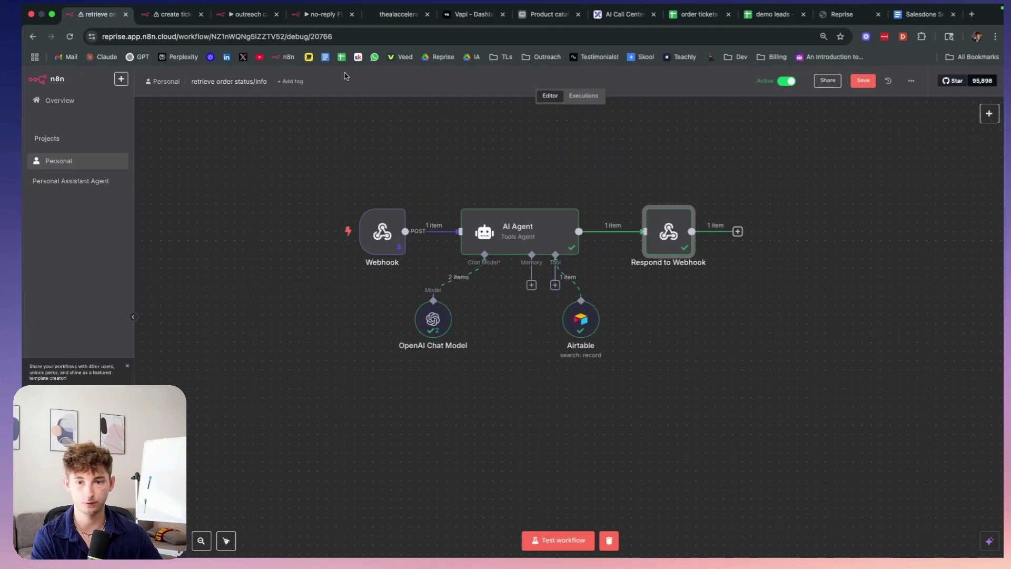
{"action": "key", "text": "ctrl+Tab"}
{"action": "scroll", "coordinate": [500, 221], "scroll_direction": "up", "scroll_amount": 5}
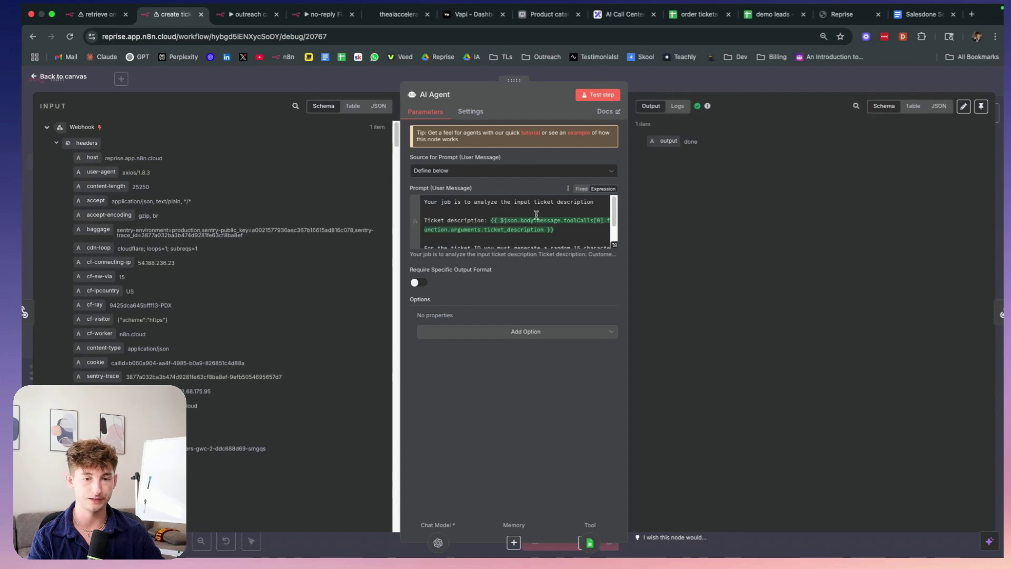
{"action": "left_click_drag", "start_coordinate": [426, 217], "coordinate": [524, 229]}
{"action": "scroll", "coordinate": [481, 227], "scroll_direction": "down", "scroll_amount": 2}
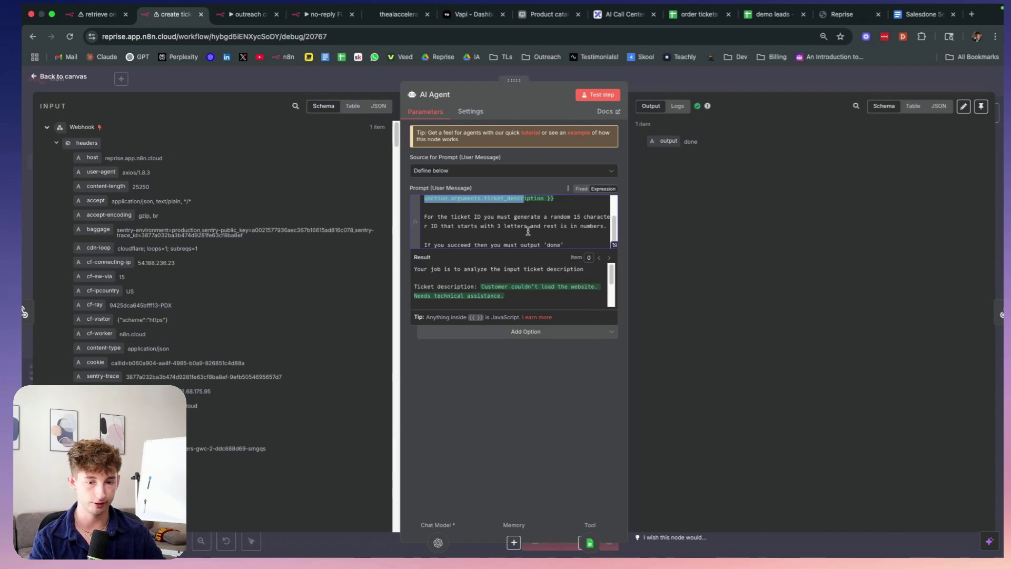
{"action": "scroll", "coordinate": [552, 235], "scroll_direction": "down", "scroll_amount": 1}
{"action": "left_click_drag", "start_coordinate": [579, 242], "coordinate": [485, 233]}
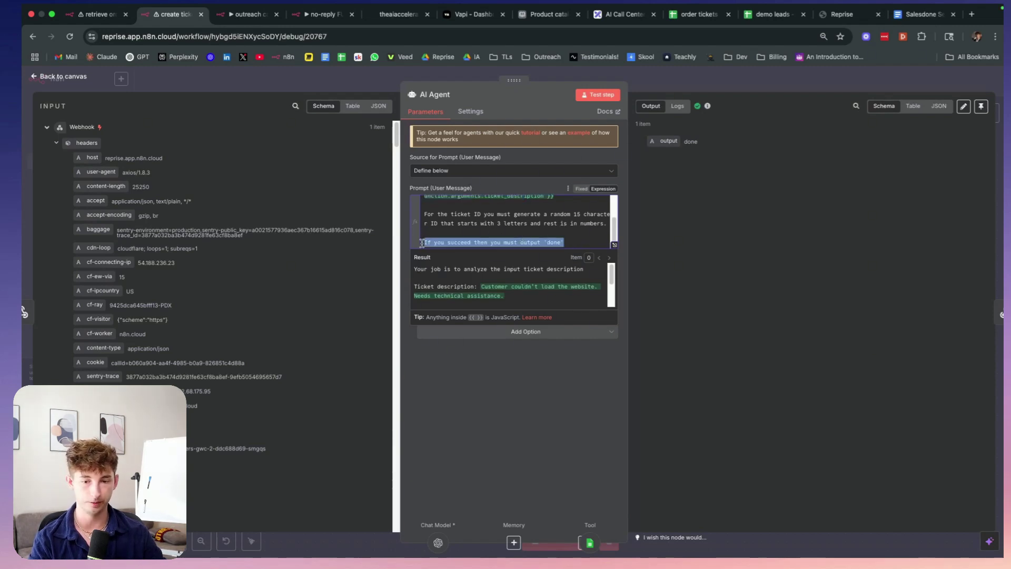
Check the newest ticket ID in column A of the order tickets sheet.
{"action": "left_click", "coordinate": [699, 14]}
{"action": "mouse_move", "coordinate": [53, 243]}
{"action": "left_mouse_down"}
{"action": "mouse_move", "coordinate": [79, 246]}
{"action": "mouse_move", "coordinate": [66, 237]}
{"action": "mouse_move", "coordinate": [62, 253]}
{"action": "mouse_move", "coordinate": [55, 243]}
{"action": "left_mouse_up"}
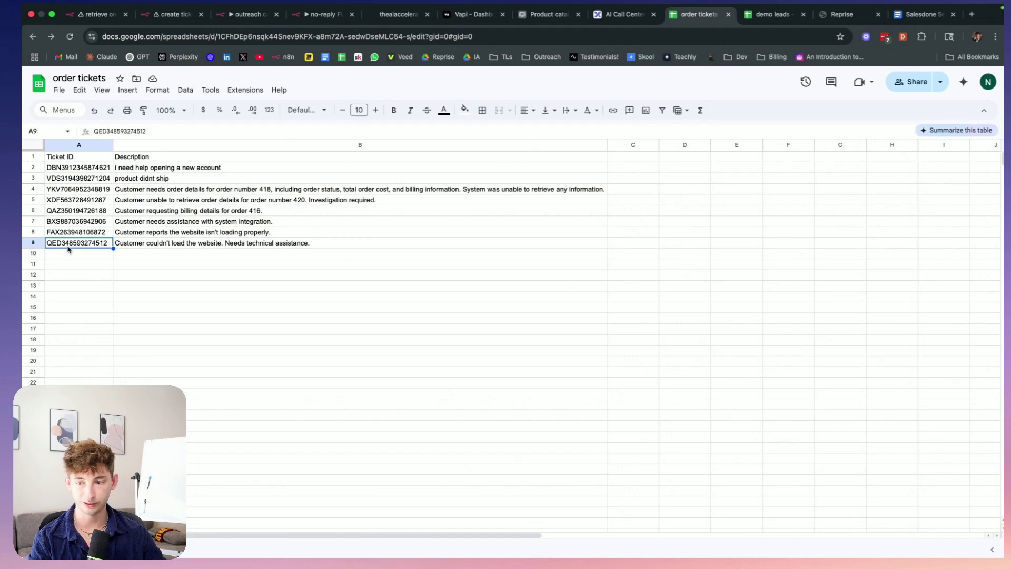
{"action": "left_click", "coordinate": [174, 14]}
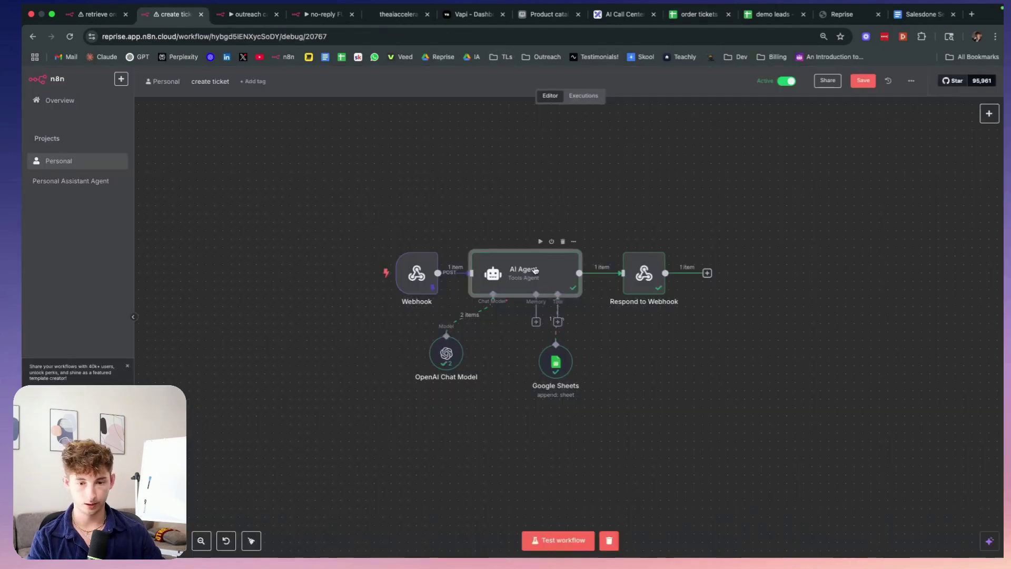
Reopen the AI Agent to inspect the incoming ticket_description value, then close it.
{"action": "double_click", "coordinate": [535, 270]}
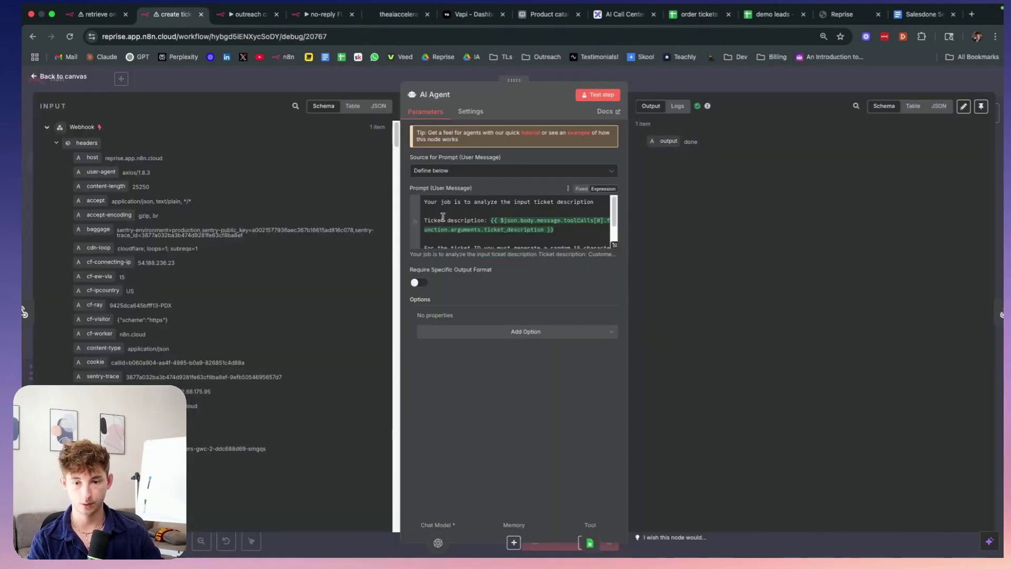
{"action": "scroll", "coordinate": [187, 410], "scroll_direction": "down", "scroll_amount": 10}
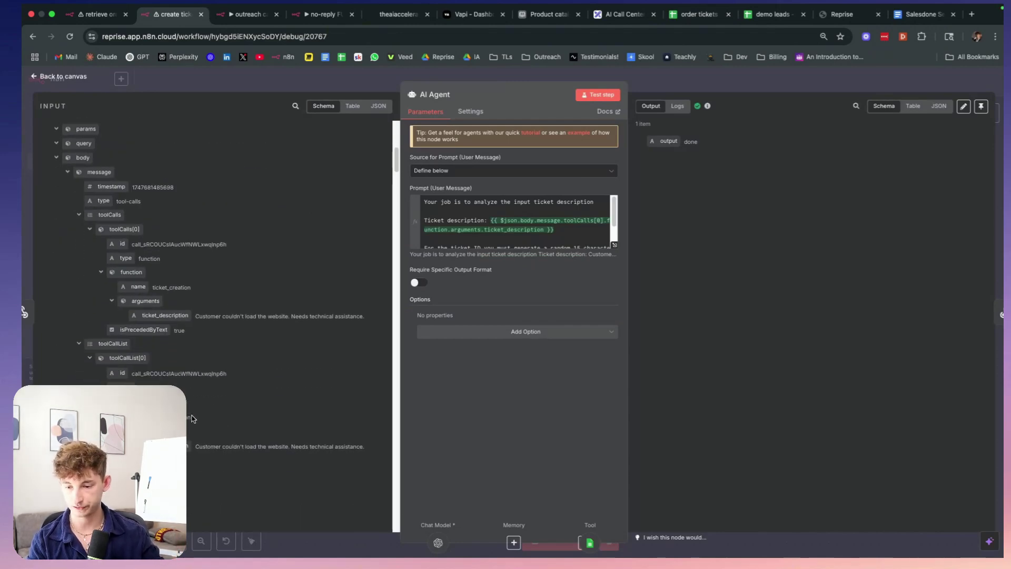
{"action": "left_click_drag", "start_coordinate": [196, 446], "coordinate": [375, 451]}
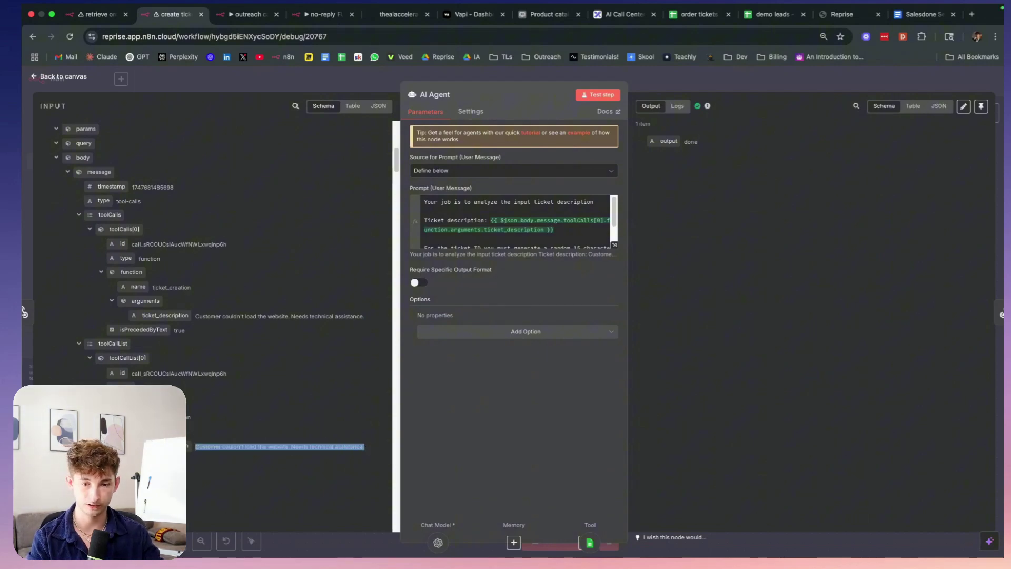
{"action": "mouse_move", "coordinate": [167, 446]}
{"action": "left_mouse_down"}
{"action": "mouse_move", "coordinate": [452, 263]}
{"action": "mouse_move", "coordinate": [517, 233]}
{"action": "mouse_move", "coordinate": [172, 446]}
{"action": "left_mouse_up"}
{"action": "key", "text": "Escape"}
{"action": "scroll", "coordinate": [515, 424], "scroll_direction": "down", "scroll_amount": 3}
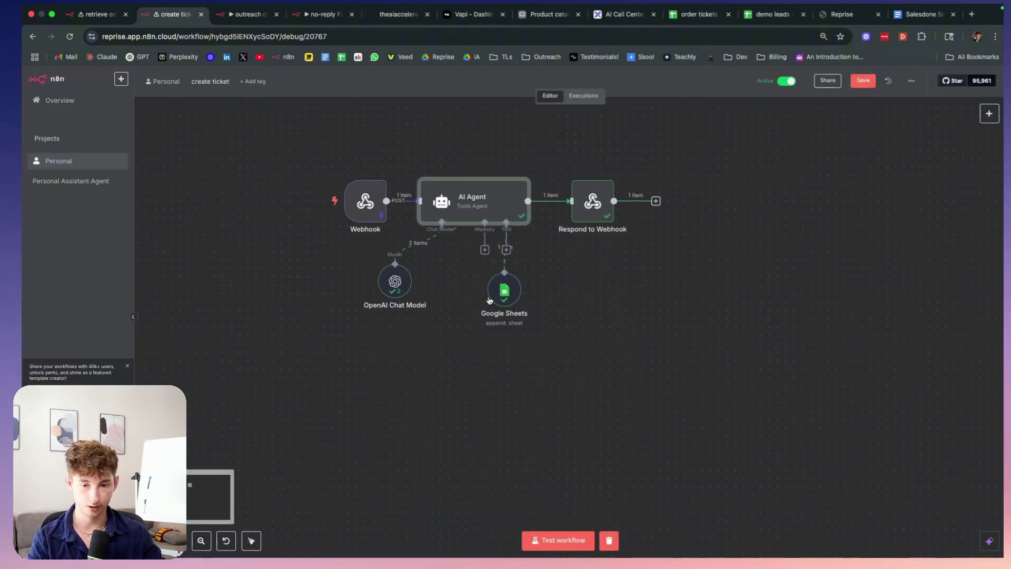
Review the Google Sheets tool's Description and Ticket ID values, keeping Ticket ID model-defined.
{"action": "double_click", "coordinate": [518, 284]}
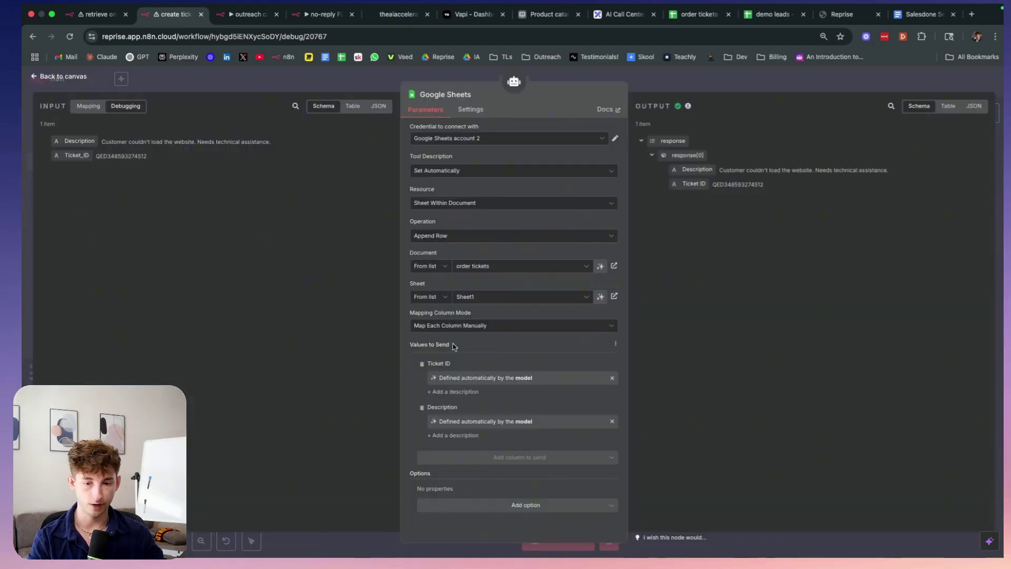
{"action": "left_click_drag", "start_coordinate": [453, 346], "coordinate": [427, 365]}
{"action": "left_click_drag", "start_coordinate": [464, 408], "coordinate": [425, 408]}
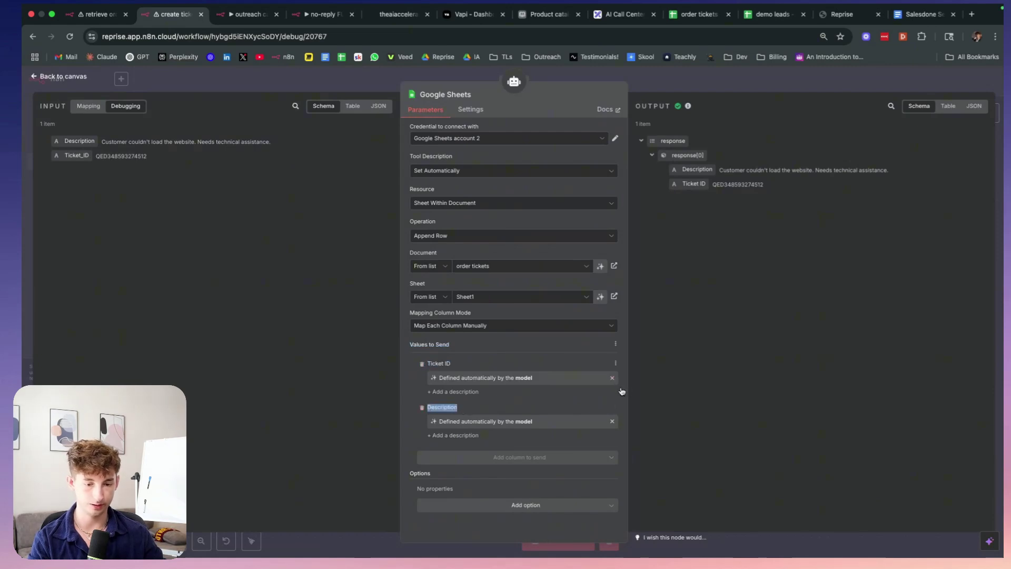
{"action": "left_click", "coordinate": [612, 378]}
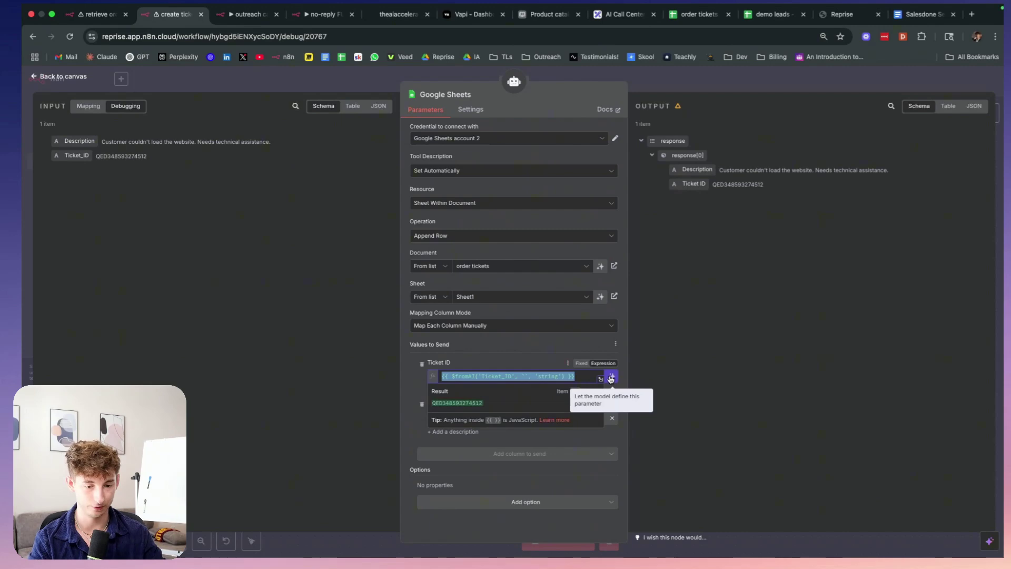
{"action": "left_click", "coordinate": [611, 376]}
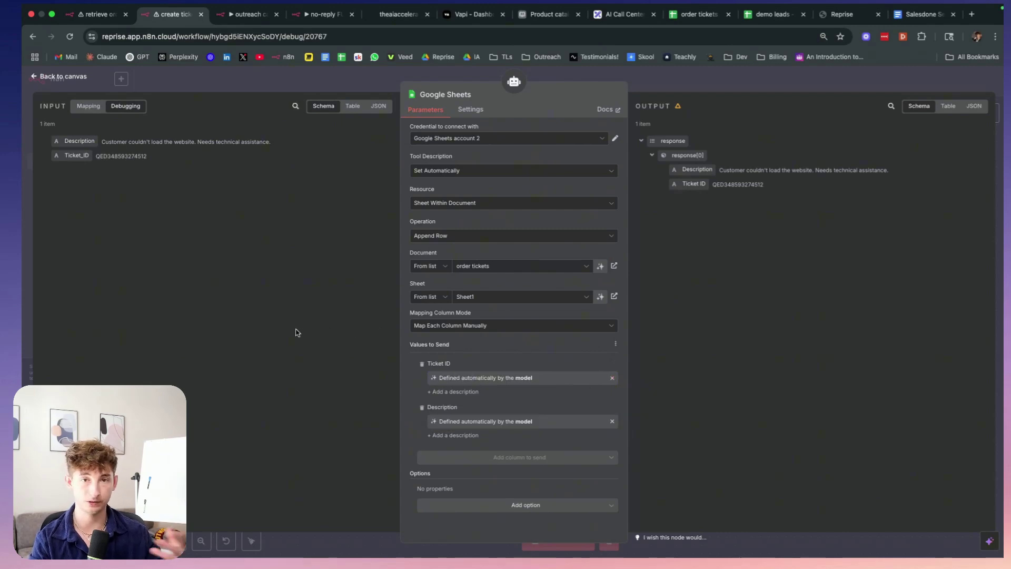
{"action": "left_click", "coordinate": [337, 87]}
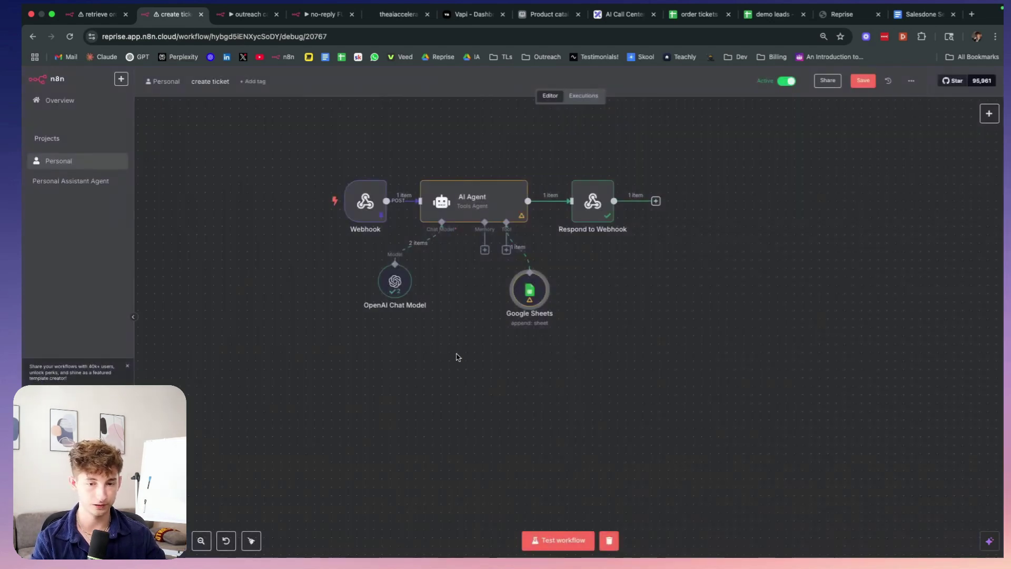
Open the Respond to Webhook node, which returns the First Incoming Item with output 'done'.
{"action": "scroll", "coordinate": [460, 356], "scroll_direction": "down", "scroll_amount": 2}
{"action": "left_click_drag", "start_coordinate": [741, 133], "coordinate": [606, 227]}
{"action": "double_click", "coordinate": [607, 196]}
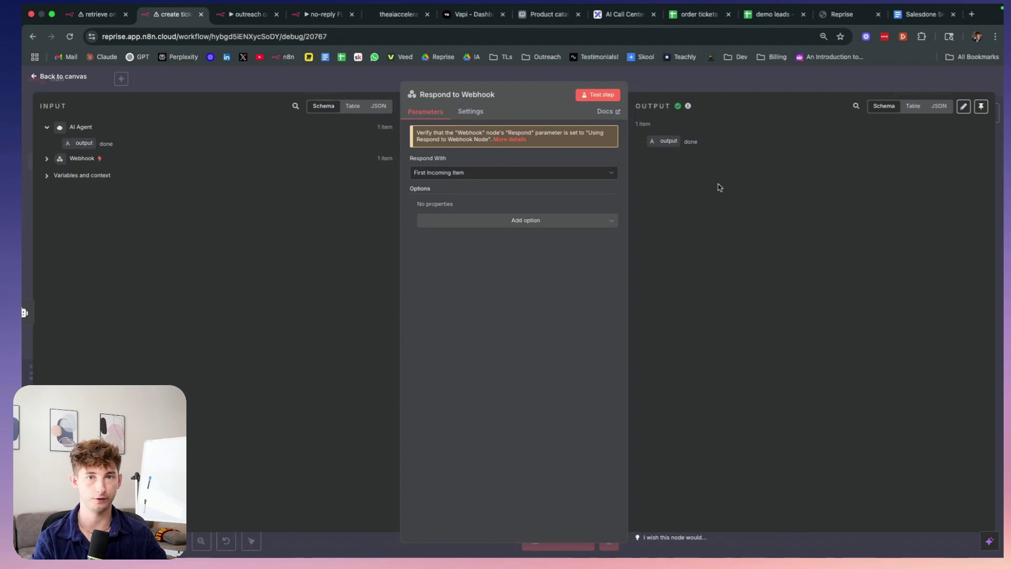
{"action": "left_click", "coordinate": [768, 16]}
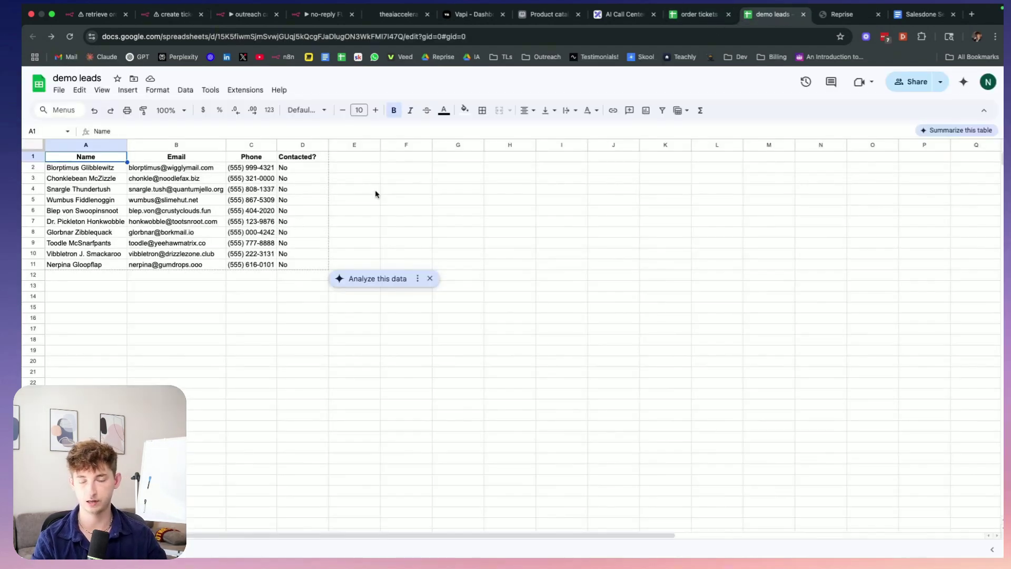
View the newest website-loading ticket row, then return to Vapi's ticket_creation tool settings.
{"action": "left_click", "coordinate": [696, 16]}
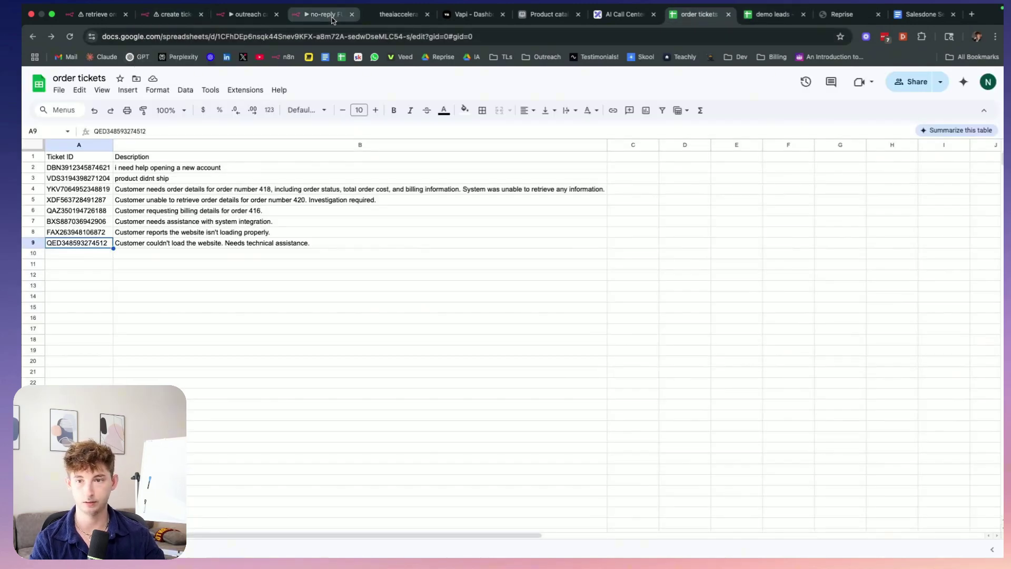
{"action": "left_click", "coordinate": [469, 14]}
{"action": "scroll", "coordinate": [514, 432], "scroll_direction": "down", "scroll_amount": 2}
{"action": "scroll", "coordinate": [515, 435], "scroll_direction": "up", "scroll_amount": 6}
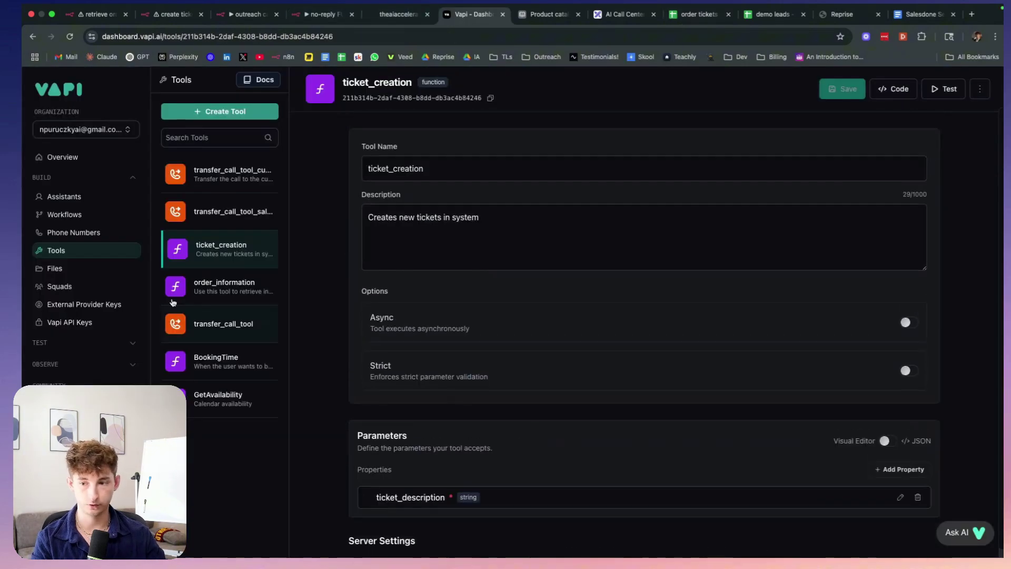
Open the Customer Support Agent and expand Voice Configuration showing 11labs with Eleven_turbo_v2_5.
{"action": "left_click", "coordinate": [60, 200]}
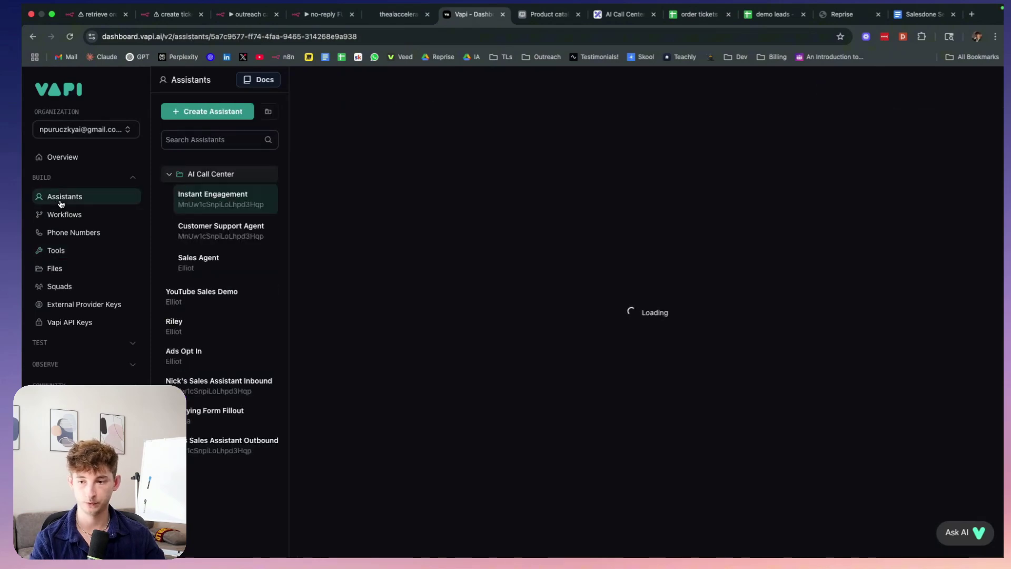
{"action": "left_click", "coordinate": [206, 240]}
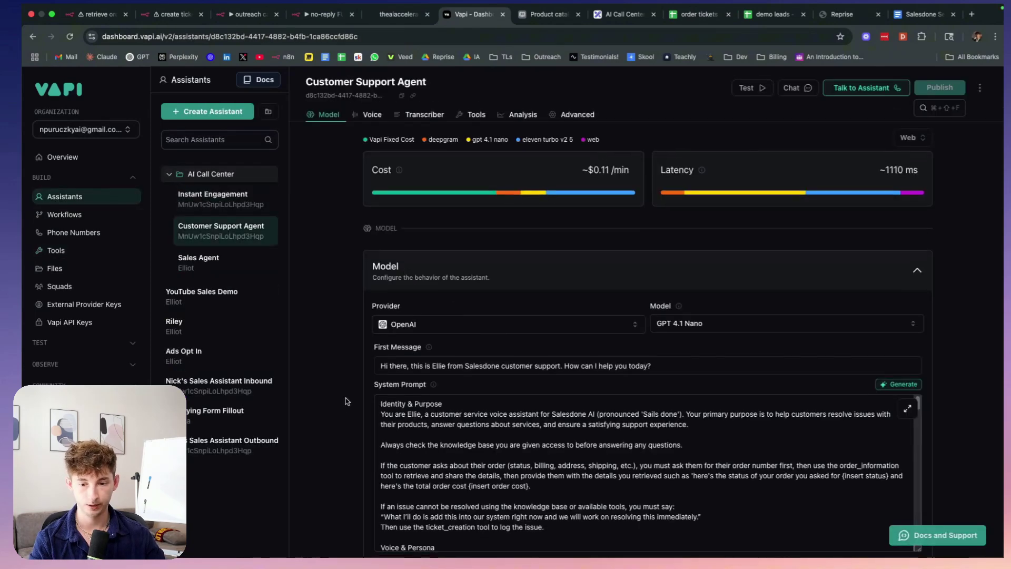
{"action": "scroll", "coordinate": [375, 382], "scroll_direction": "down", "scroll_amount": 3}
{"action": "scroll", "coordinate": [375, 382], "scroll_direction": "up", "scroll_amount": 3}
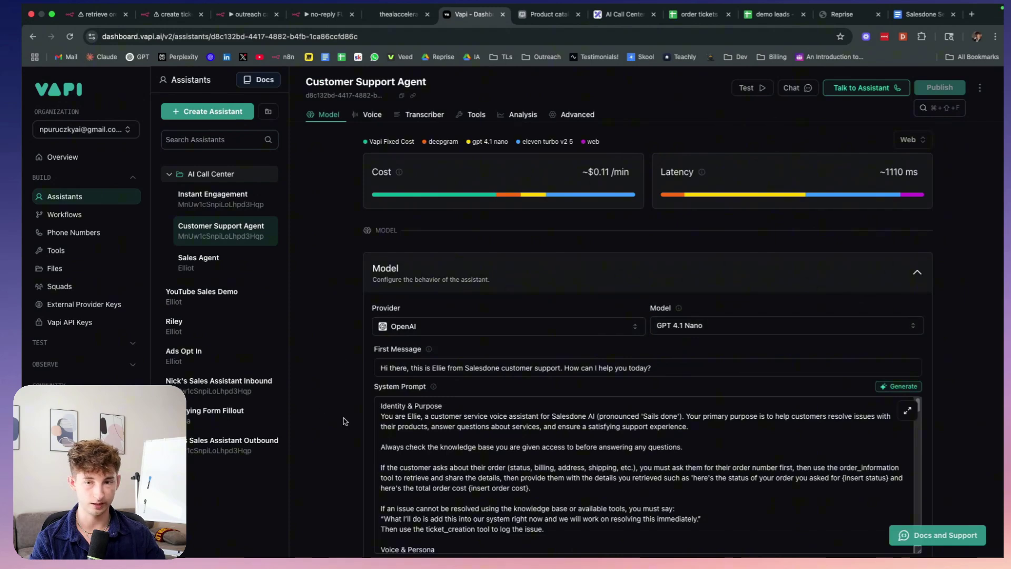
{"action": "scroll", "coordinate": [343, 420], "scroll_direction": "down", "scroll_amount": 15}
{"action": "left_click", "coordinate": [387, 220]}
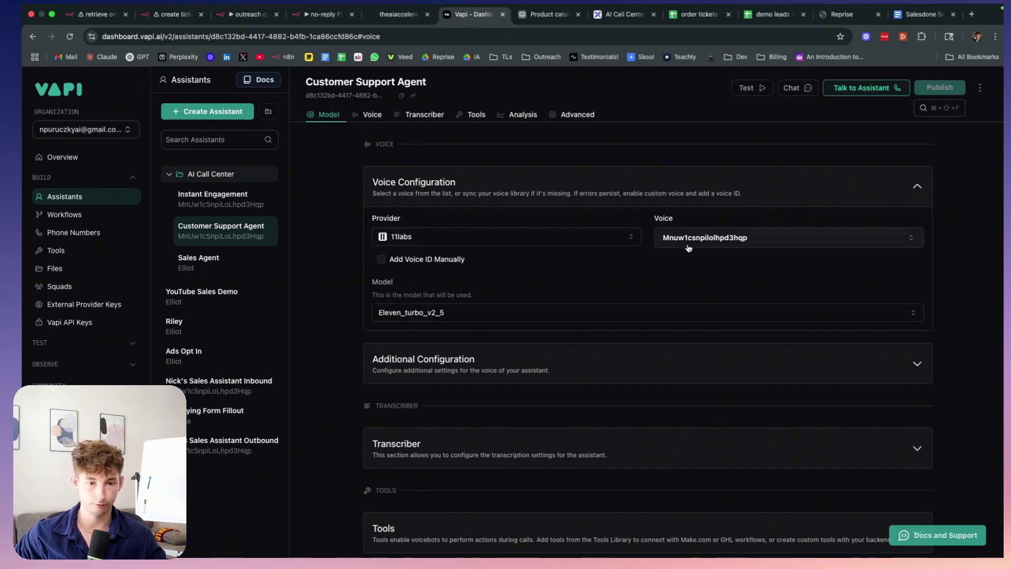
Expand Additional Configuration under Voice and review the speed, stability, clarity and latency sliders.
{"action": "left_click", "coordinate": [398, 370]}
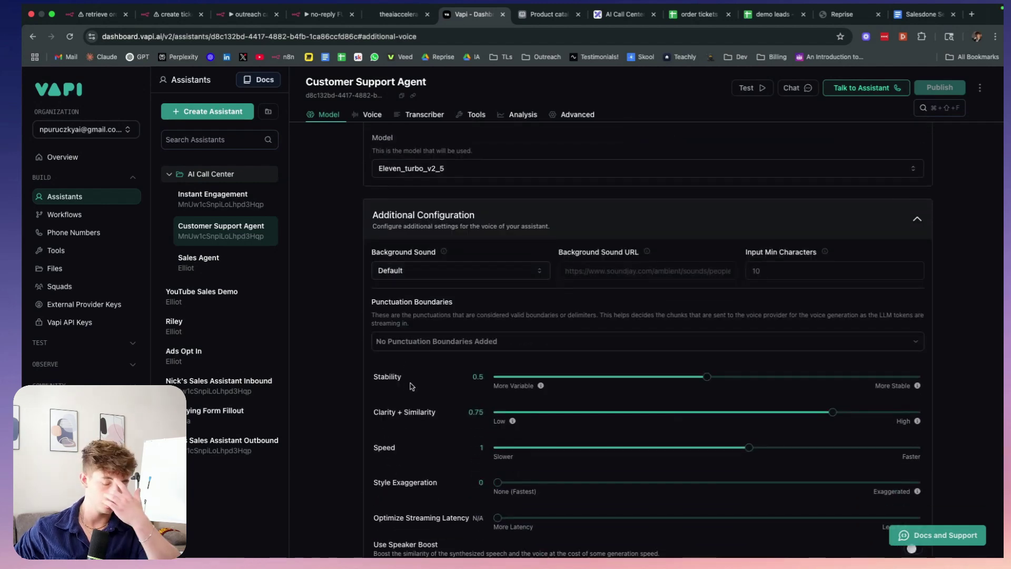
{"action": "scroll", "coordinate": [429, 402], "scroll_direction": "down", "scroll_amount": 1}
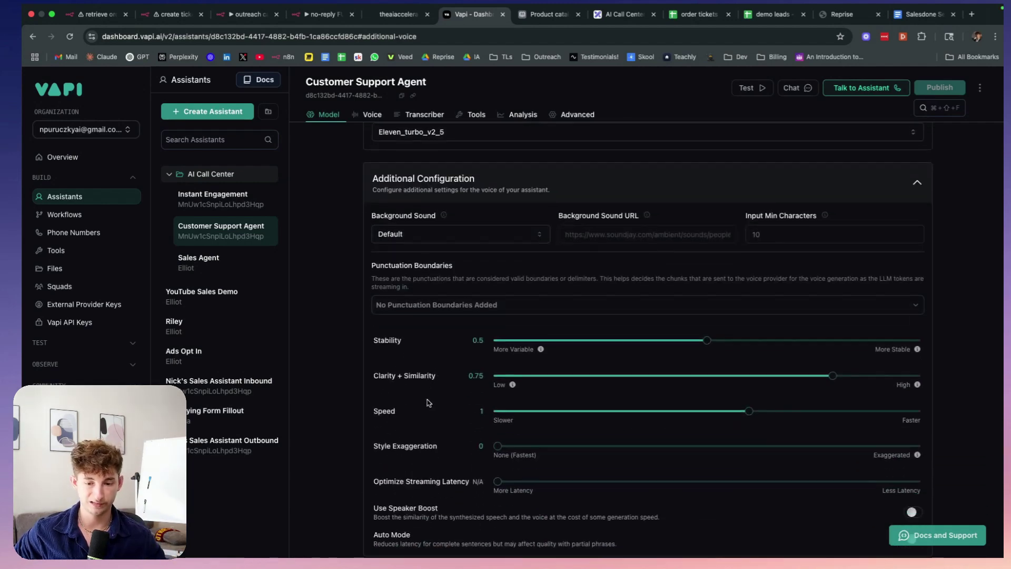
{"action": "left_click_drag", "start_coordinate": [372, 390], "coordinate": [416, 419]}
{"action": "scroll", "coordinate": [369, 418], "scroll_direction": "down", "scroll_amount": 1}
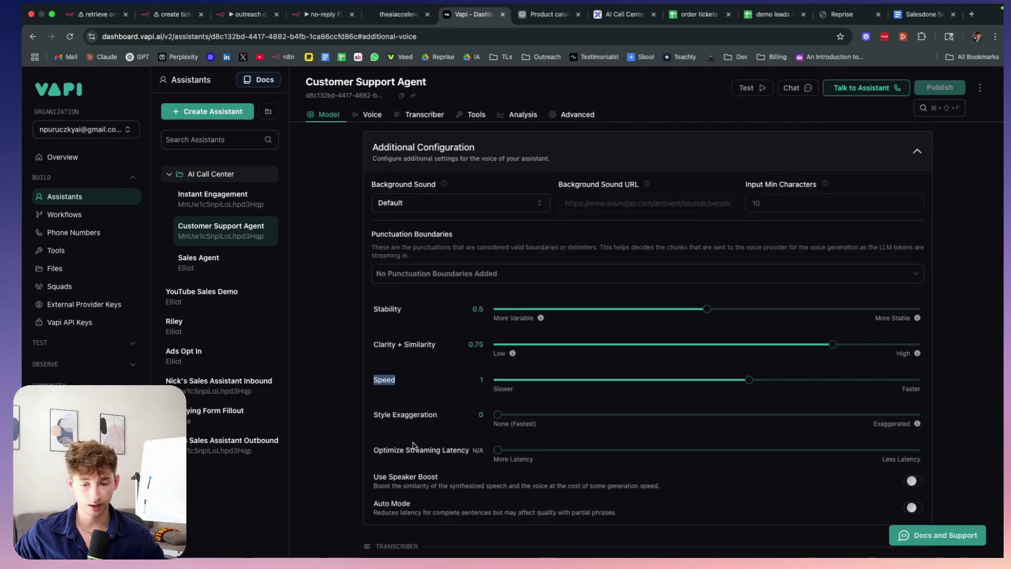
{"action": "scroll", "coordinate": [414, 445], "scroll_direction": "down", "scroll_amount": 10}
{"action": "scroll", "coordinate": [432, 440], "scroll_direction": "down", "scroll_amount": 5}
{"action": "scroll", "coordinate": [427, 430], "scroll_direction": "up", "scroll_amount": 12}
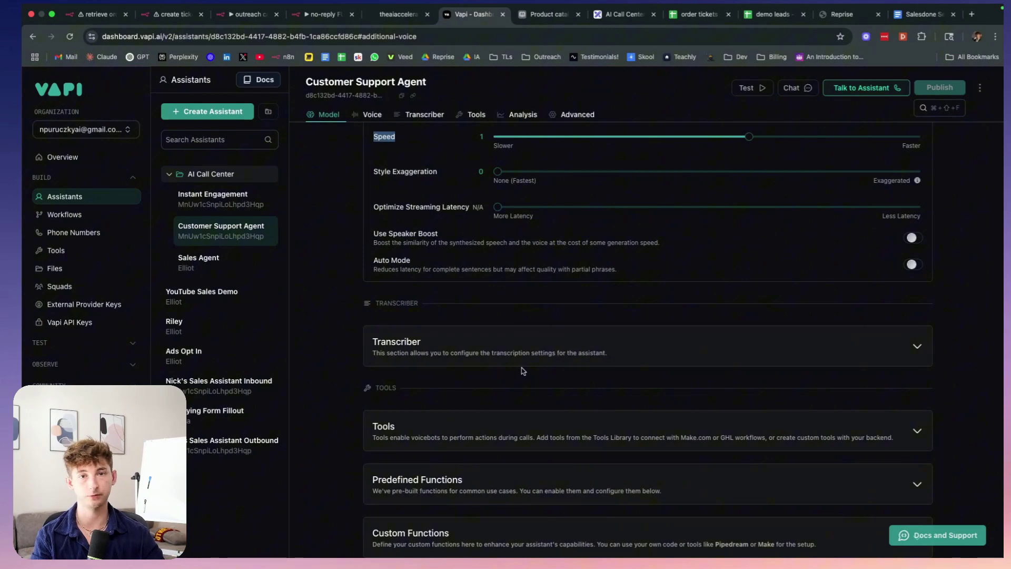
Expand the Predefined Functions section showing the call functions and forwarding number field.
{"action": "scroll", "coordinate": [523, 371], "scroll_direction": "down", "scroll_amount": 4}
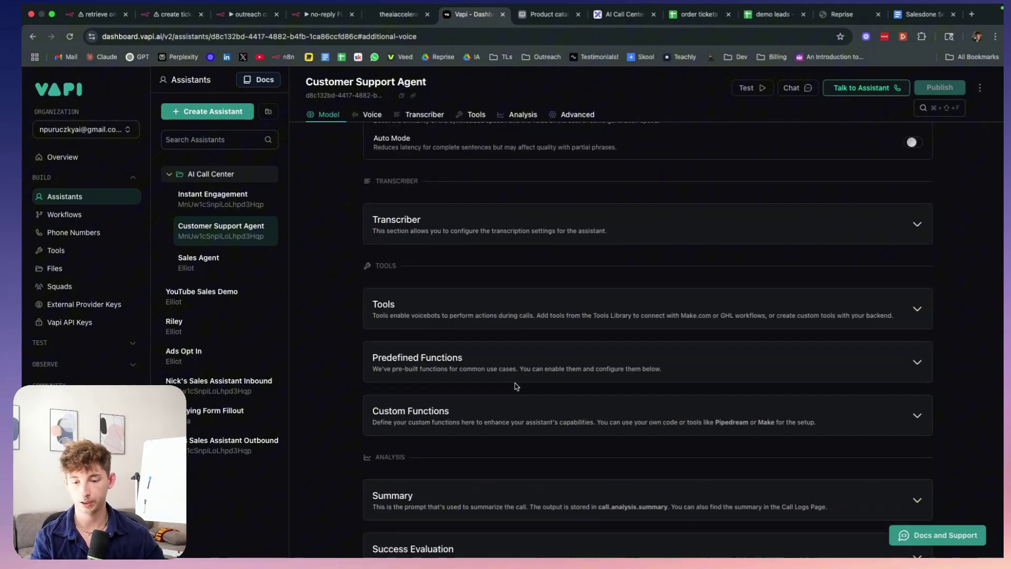
{"action": "scroll", "coordinate": [582, 398], "scroll_direction": "down", "scroll_amount": 6}
{"action": "scroll", "coordinate": [527, 390], "scroll_direction": "up", "scroll_amount": 10}
{"action": "scroll", "coordinate": [489, 364], "scroll_direction": "down", "scroll_amount": 5}
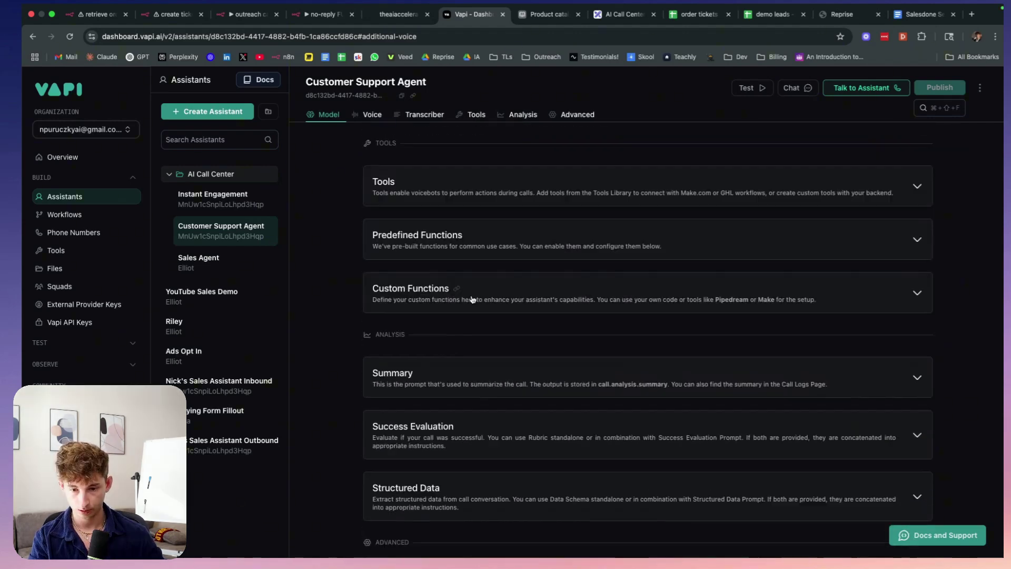
{"action": "left_click", "coordinate": [593, 293]}
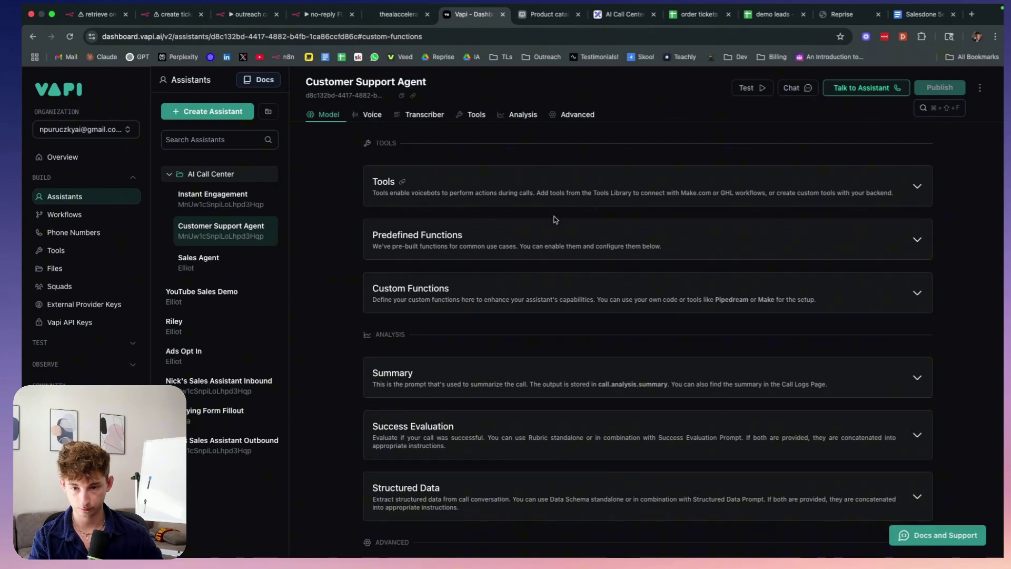
{"action": "left_click", "coordinate": [545, 232]}
{"action": "scroll", "coordinate": [400, 336], "scroll_direction": "down", "scroll_amount": 1}
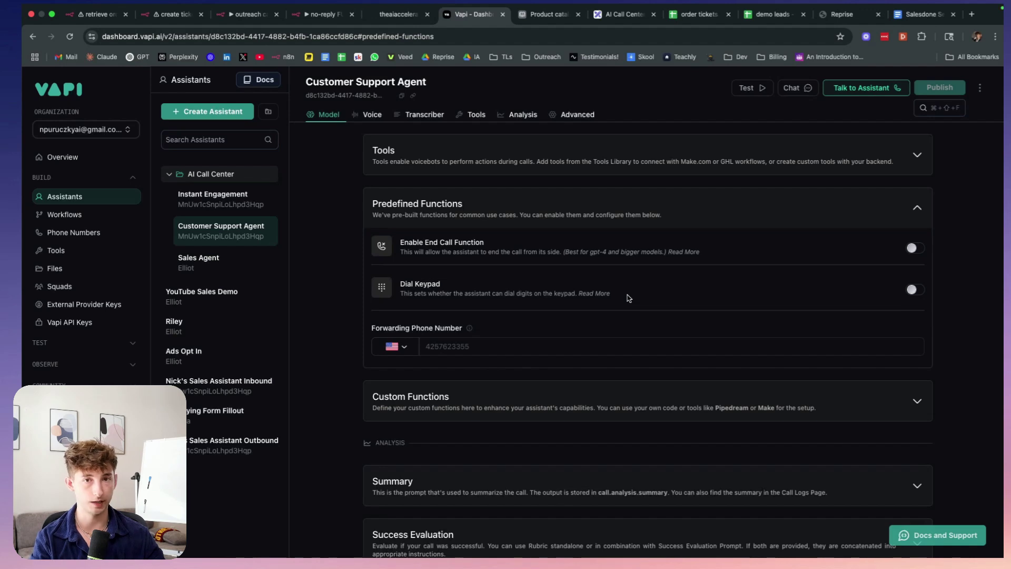
Enter a test forwarding phone number and add the instruction to forward real-person requests.
{"action": "left_click", "coordinate": [514, 352]}
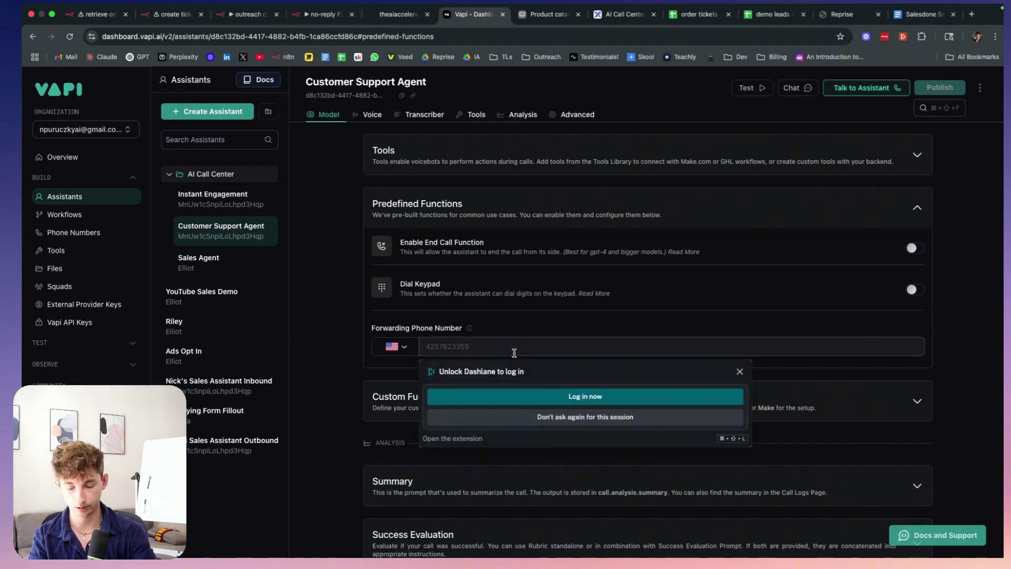
{"action": "type", "text": "10"}
{"action": "key", "text": "BackSpace"}
{"action": "key", "text": "BackSpace"}
{"action": "type", "text": "1001000"}
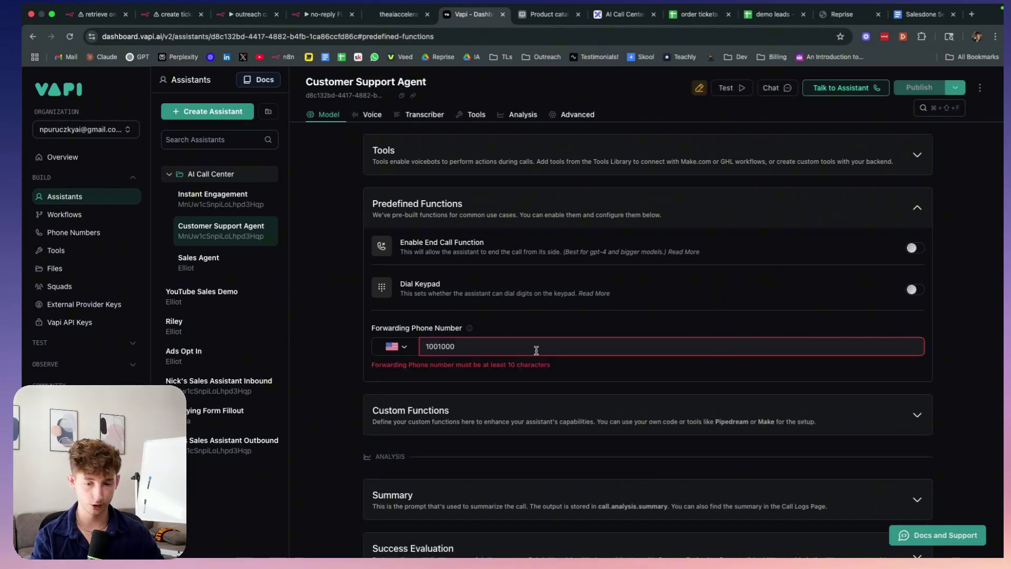
{"action": "scroll", "coordinate": [537, 351], "scroll_direction": "down", "scroll_amount": 3}
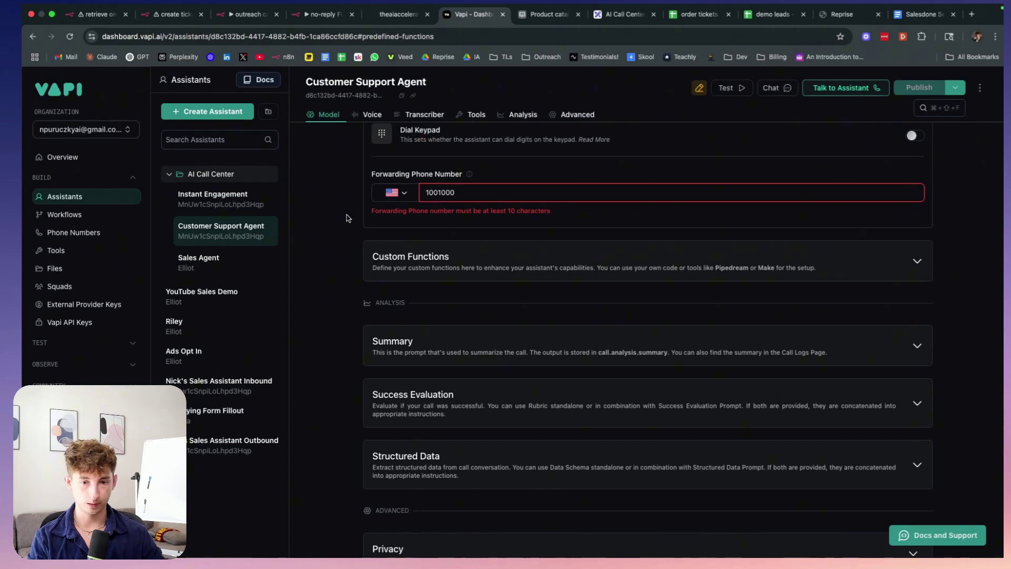
{"action": "scroll", "coordinate": [348, 227], "scroll_direction": "up", "scroll_amount": 15}
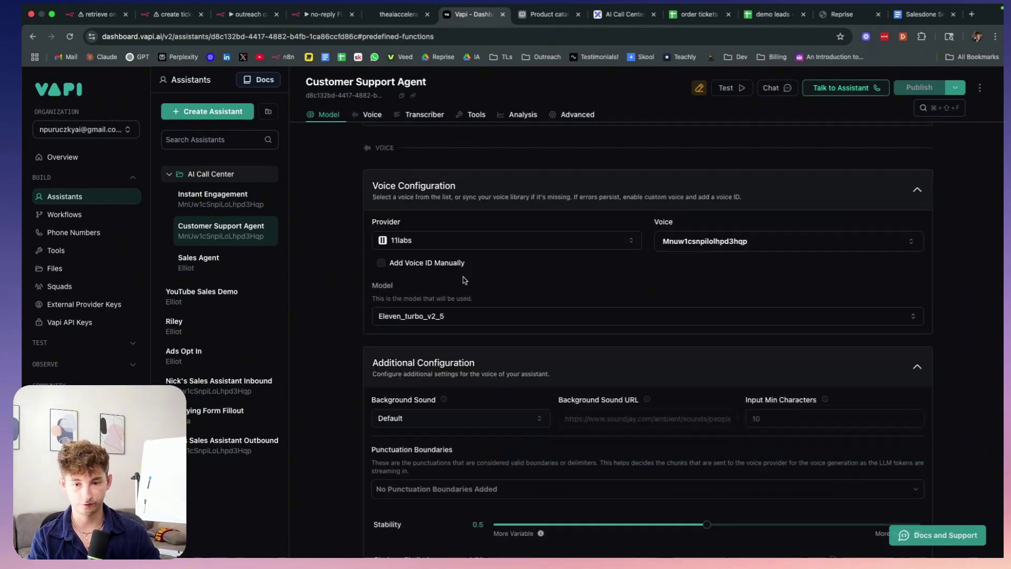
{"action": "scroll", "coordinate": [513, 347], "scroll_direction": "down", "scroll_amount": 15}
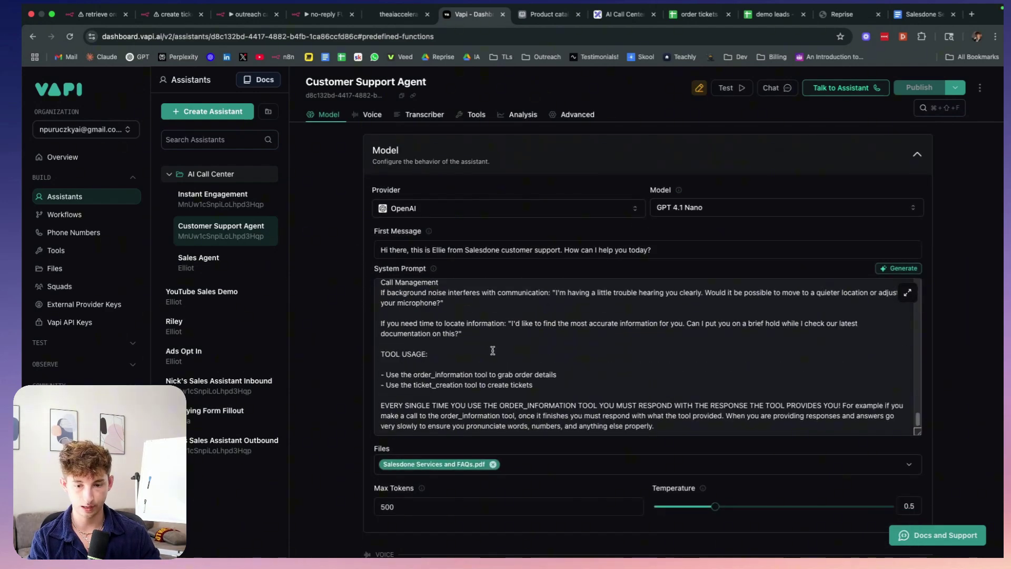
{"action": "type", "text": "If the user asks"}
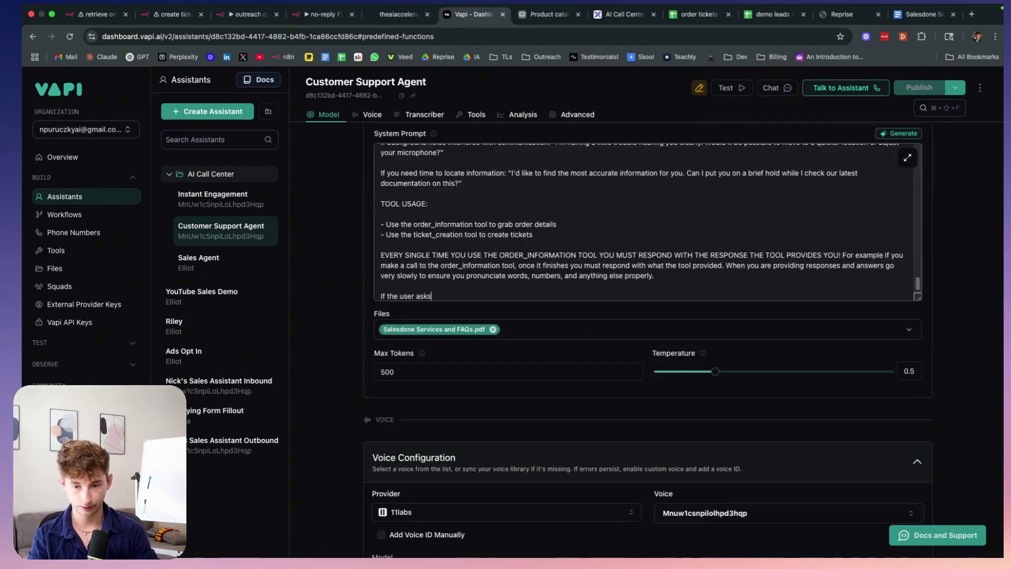
{"action": "type", "text": " to talk to a real "}
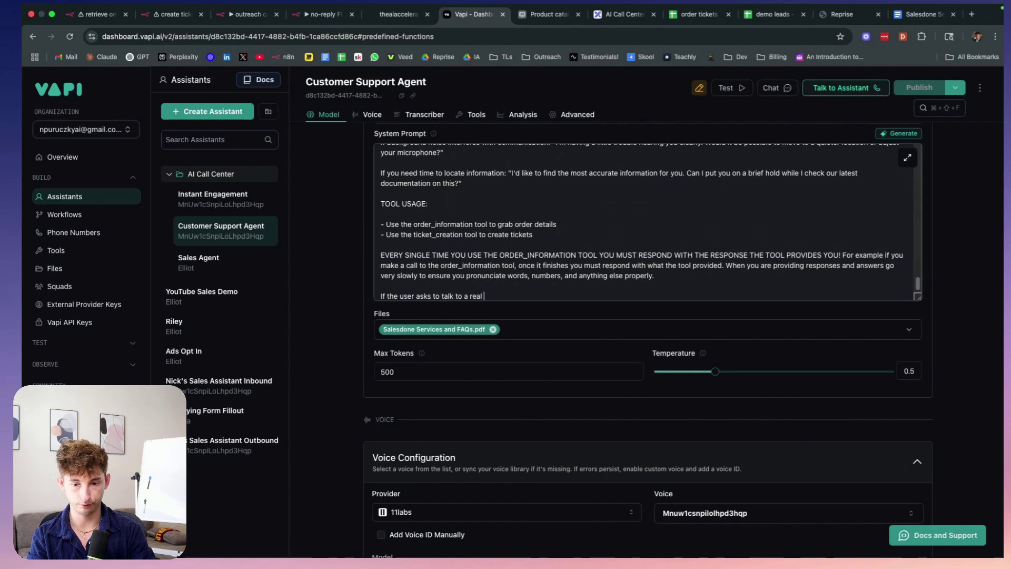
{"action": "type", "text": "person, then forward the call to the number you have hooked up which is "}
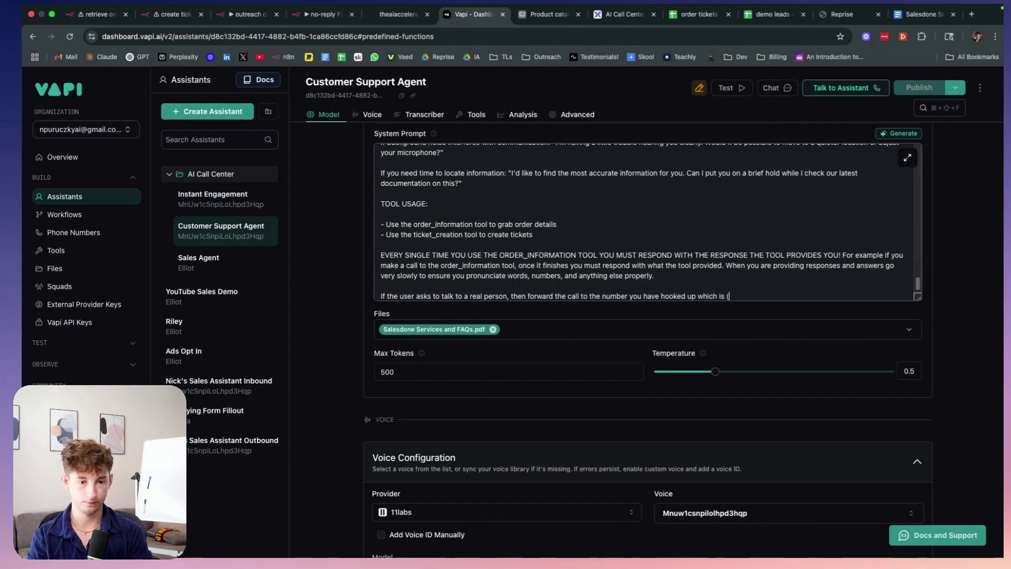
{"action": "type", "text": "("}
{"action": "scroll", "coordinate": [407, 448], "scroll_direction": "down", "scroll_amount": 6}
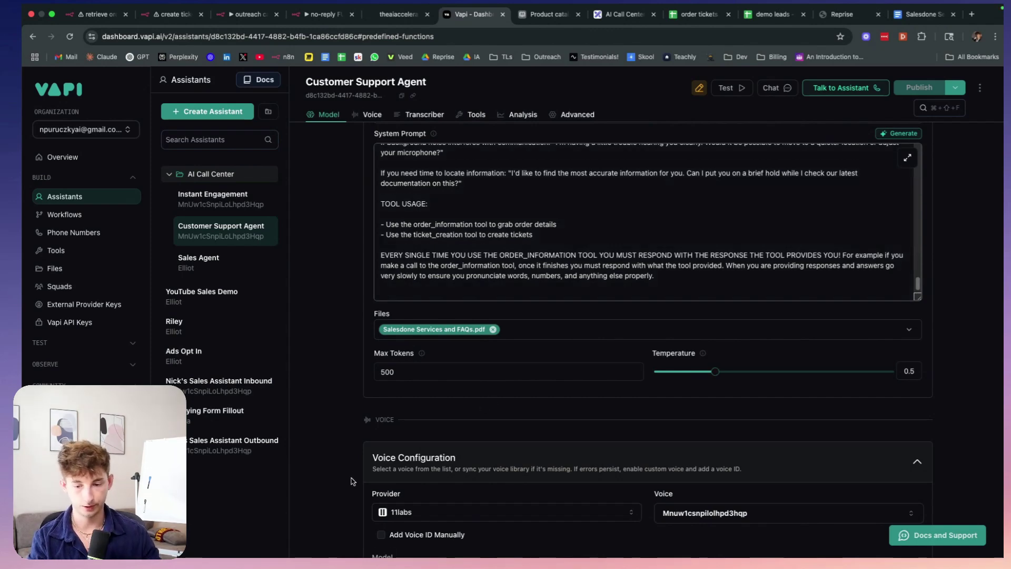
{"action": "scroll", "coordinate": [407, 447], "scroll_direction": "down", "scroll_amount": 10}
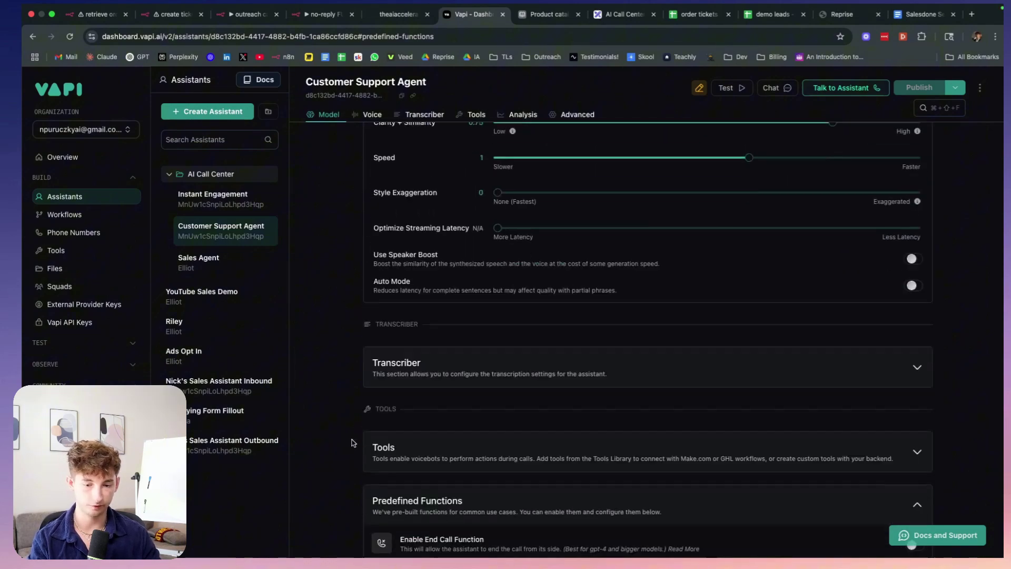
Clear the forwarding phone number, leaving it empty, and open a new browser tab.
{"action": "left_click", "coordinate": [471, 346]}
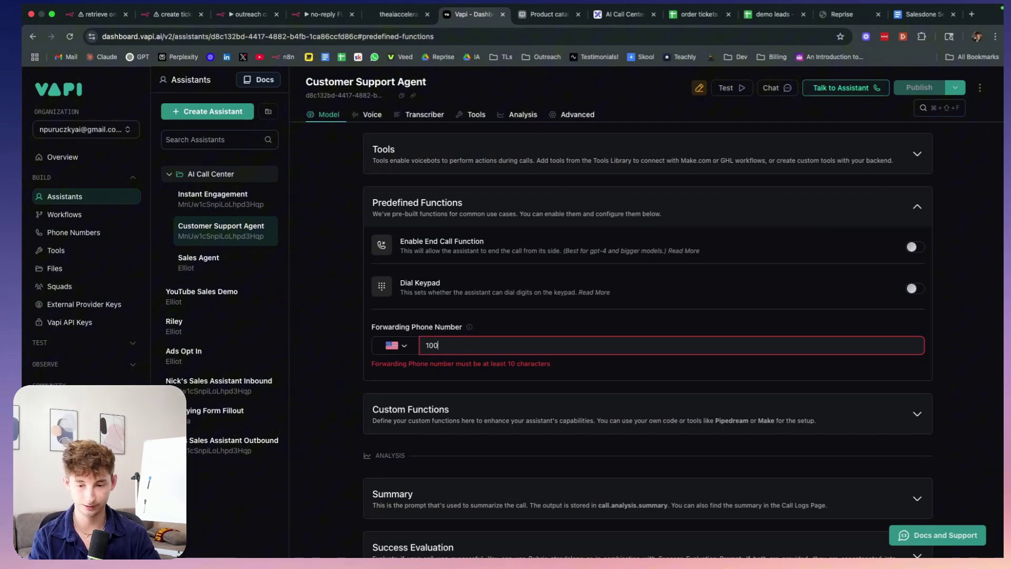
{"action": "key", "text": "BackSpace"}
{"action": "key", "text": "BackSpace"}
{"action": "key", "text": "BackSpace"}
{"action": "key", "text": "BackSpace"}
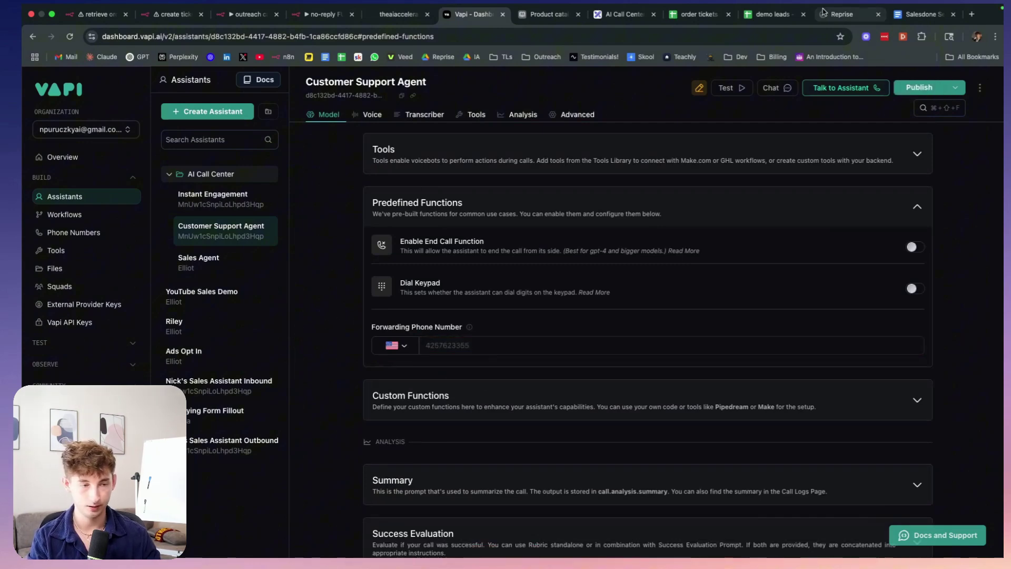
{"action": "left_click", "coordinate": [970, 27]}
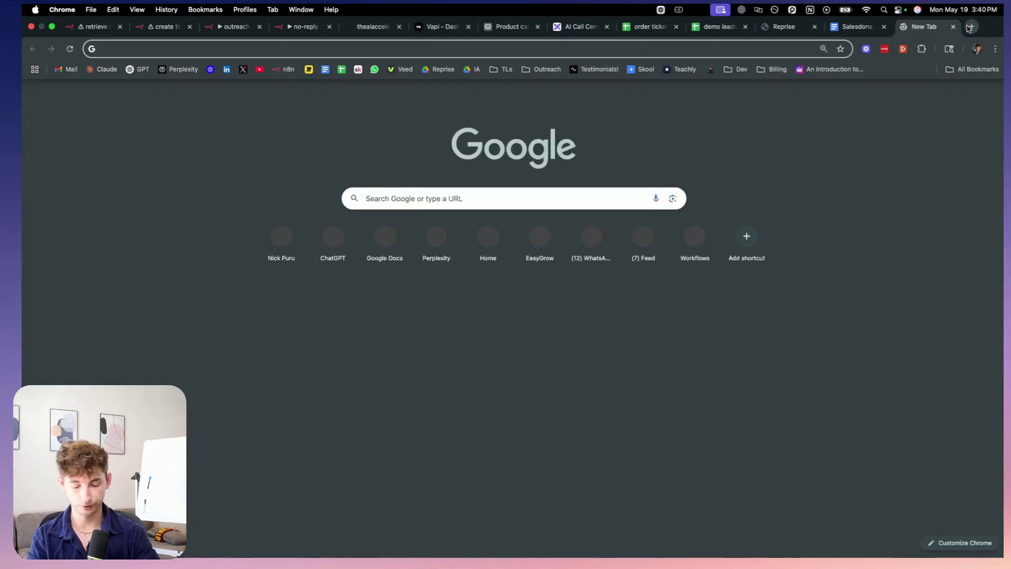
Browse Twilio Console's buy-a-phone-number page, then return to Vapi's predefined functions.
{"action": "type", "text": "twilio"}
{"action": "key", "text": "Return"}
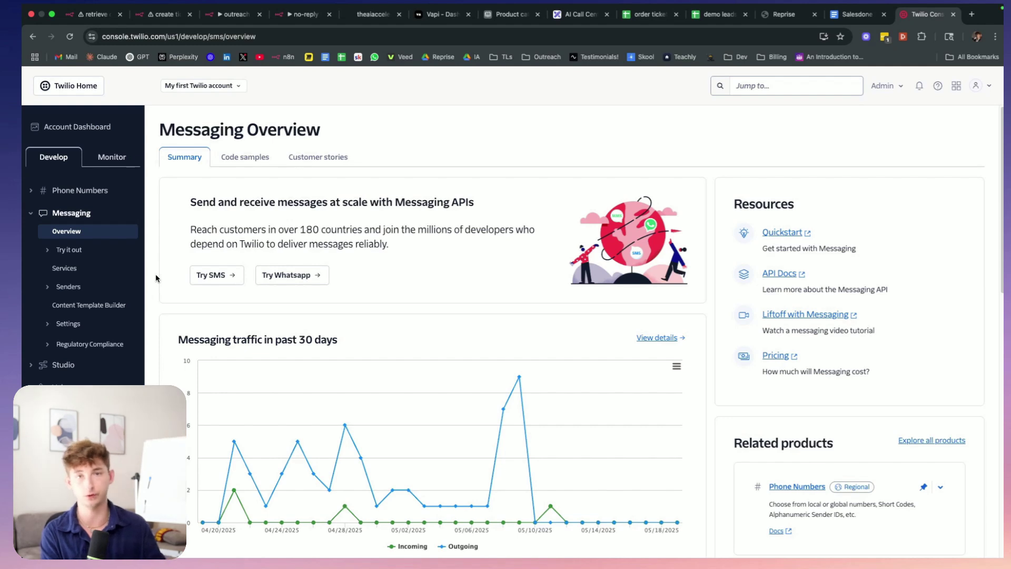
{"action": "left_click", "coordinate": [31, 192]}
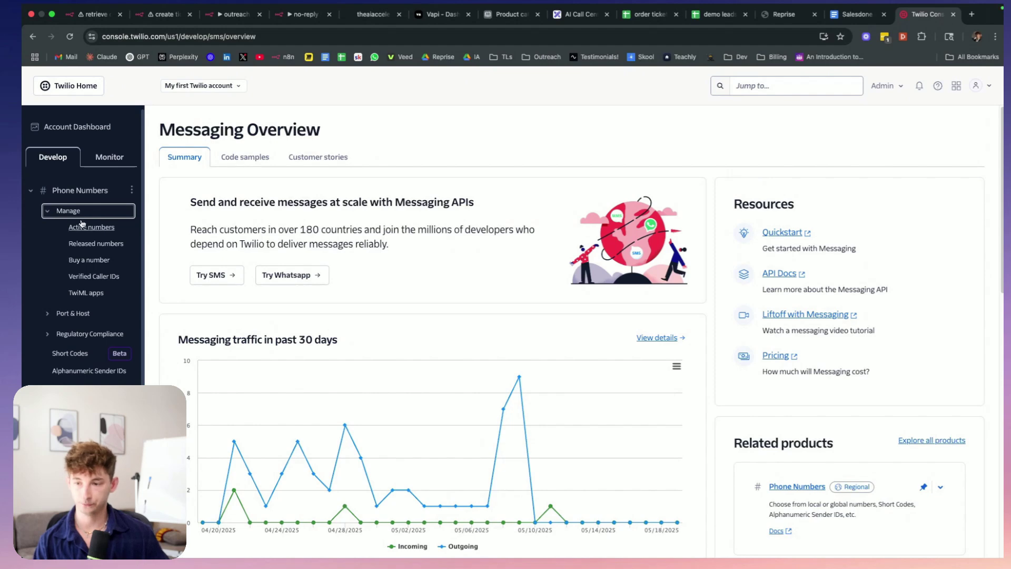
{"action": "left_click", "coordinate": [89, 260]}
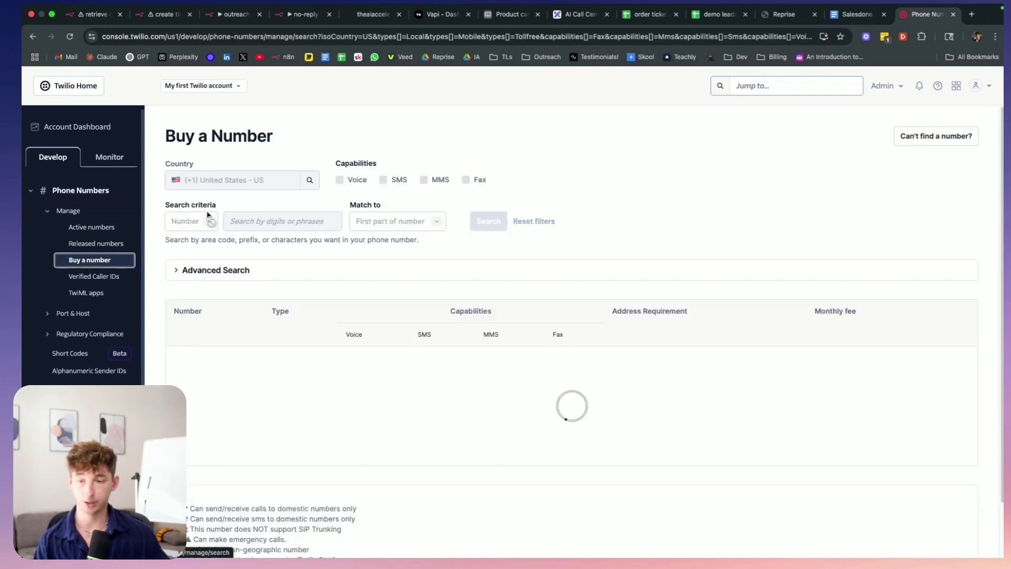
{"action": "scroll", "coordinate": [226, 398], "scroll_direction": "down", "scroll_amount": 1}
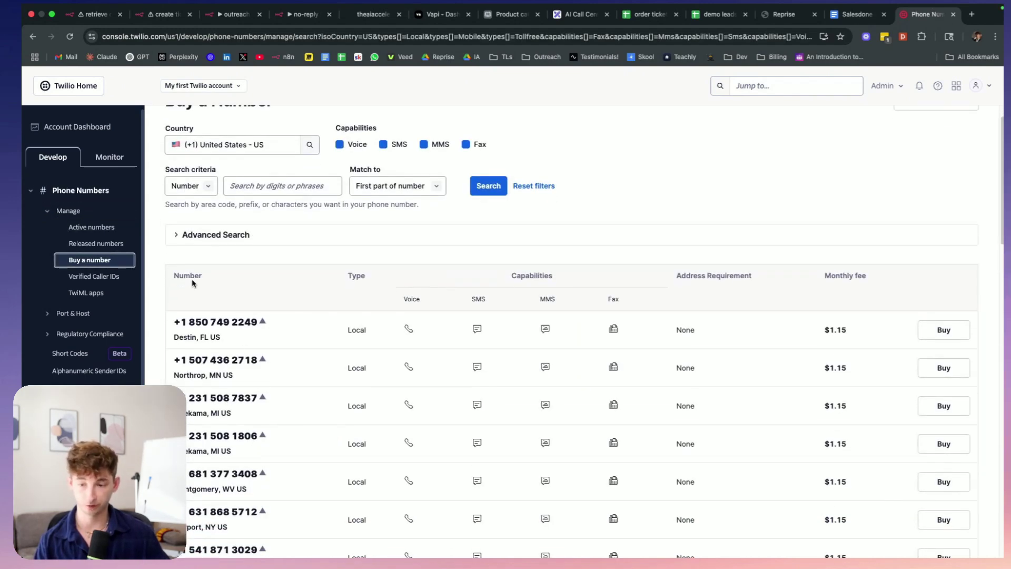
{"action": "scroll", "coordinate": [203, 347], "scroll_direction": "down", "scroll_amount": 1}
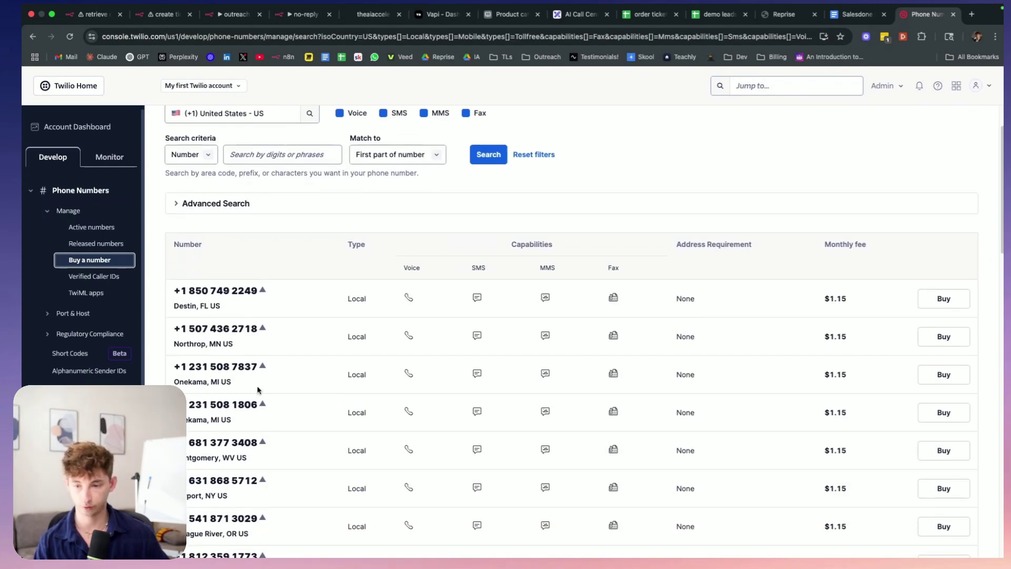
{"action": "scroll", "coordinate": [247, 376], "scroll_direction": "down", "scroll_amount": 1}
{"action": "scroll", "coordinate": [262, 377], "scroll_direction": "down", "scroll_amount": 1}
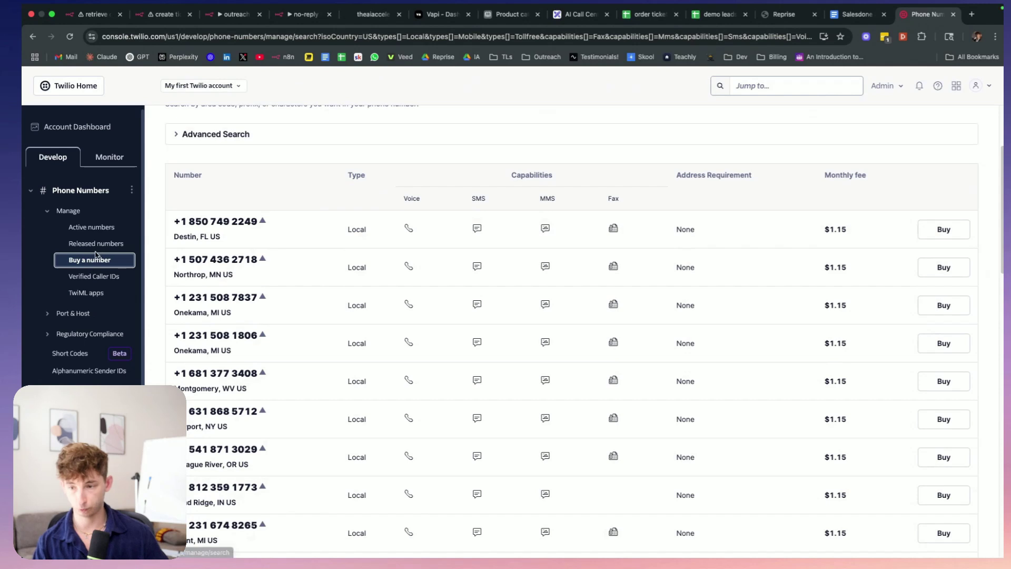
{"action": "left_click", "coordinate": [67, 131]}
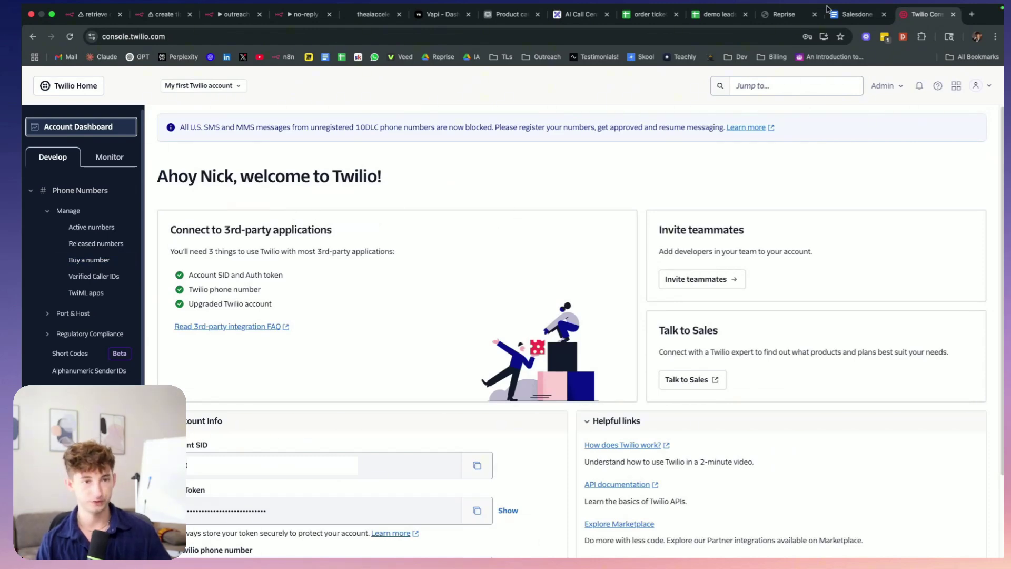
{"action": "left_click", "coordinate": [440, 14]}
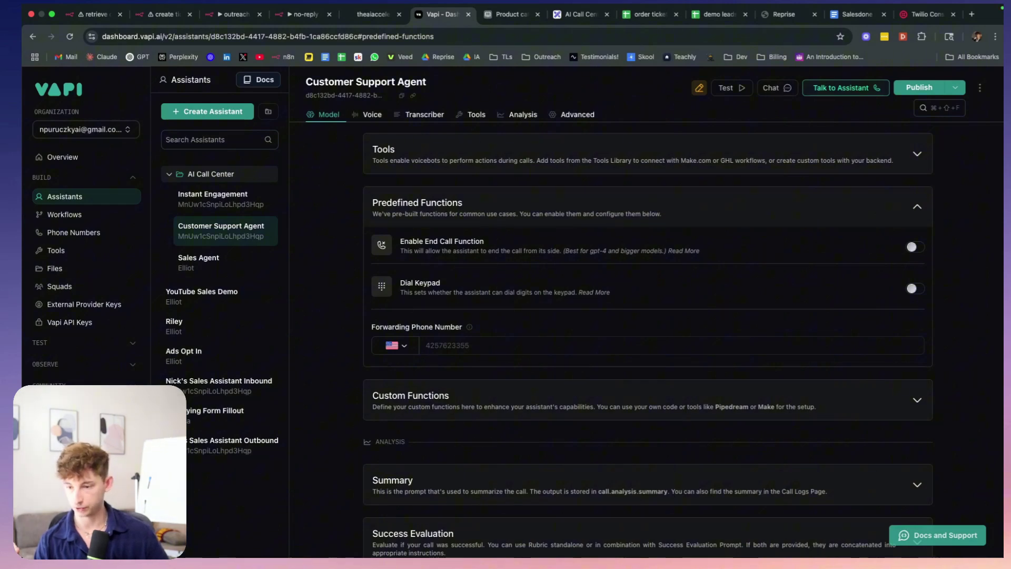
Look over the External Provider Keys page, then move to Phone Numbers.
{"action": "left_click", "coordinate": [77, 309]}
{"action": "scroll", "coordinate": [318, 334], "scroll_direction": "down", "scroll_amount": 6}
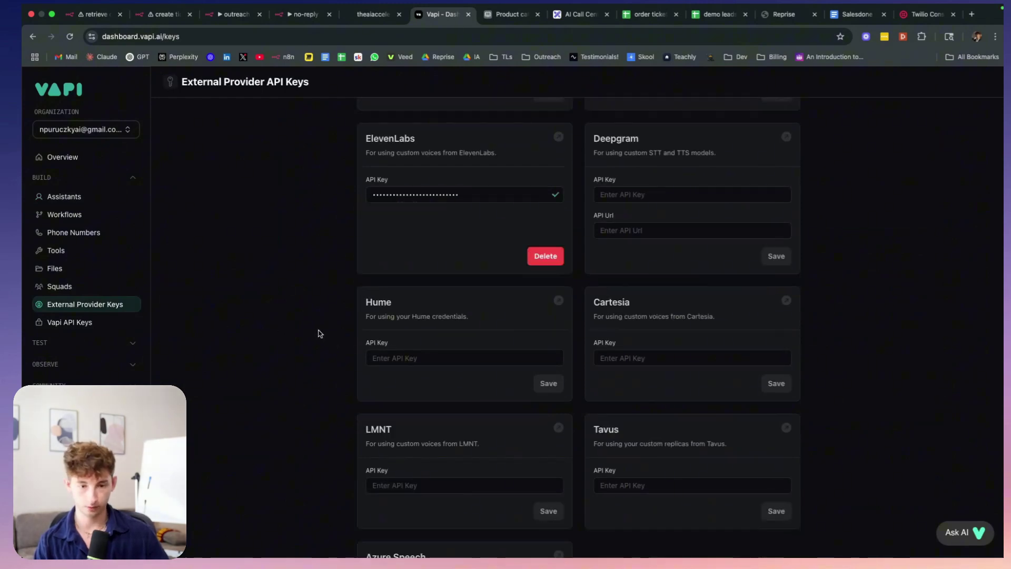
{"action": "scroll", "coordinate": [316, 329], "scroll_direction": "down", "scroll_amount": 3}
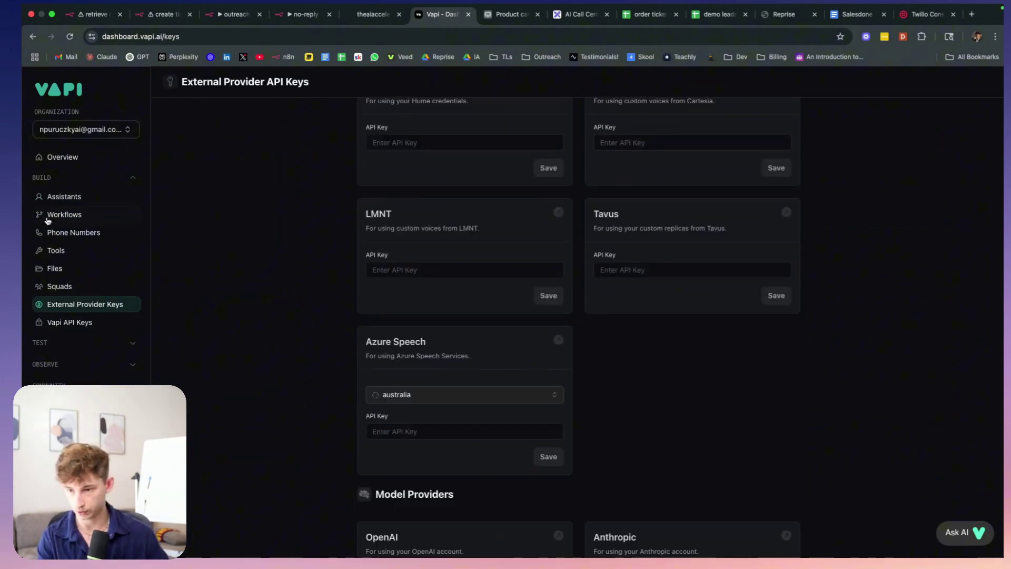
{"action": "left_click", "coordinate": [72, 232]}
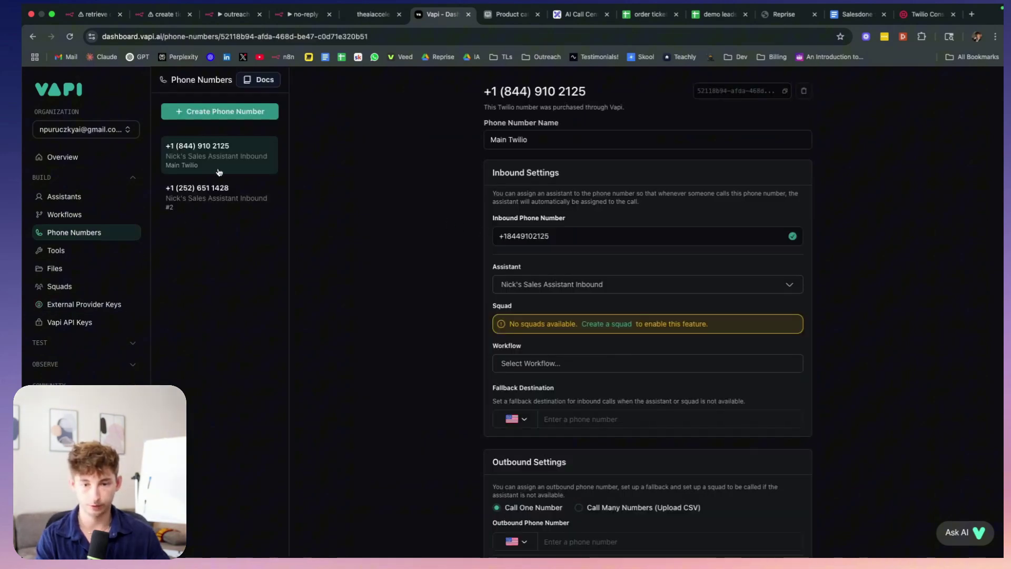
Compare the new-number options (free Vapi number, Vapi SIP, Twilio, Telnyx, Vonage) without creating one.
{"action": "left_click", "coordinate": [220, 113]}
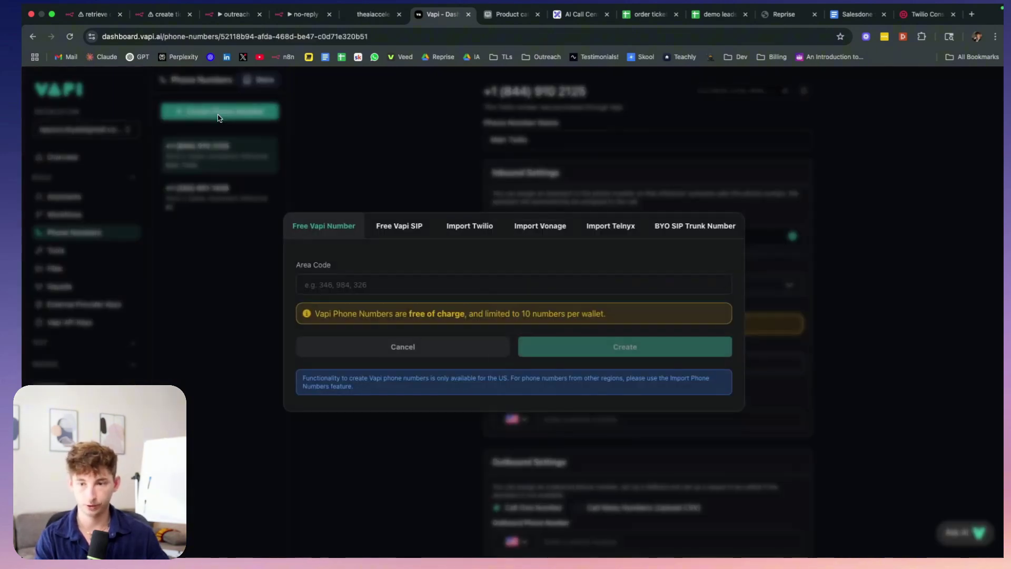
{"action": "left_click", "coordinate": [474, 236]}
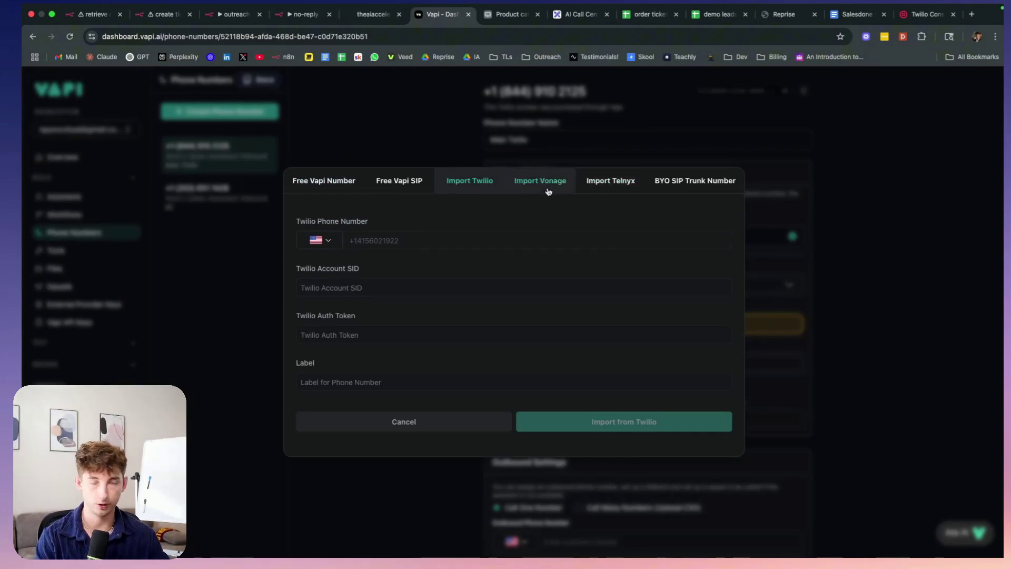
{"action": "left_click", "coordinate": [608, 181]}
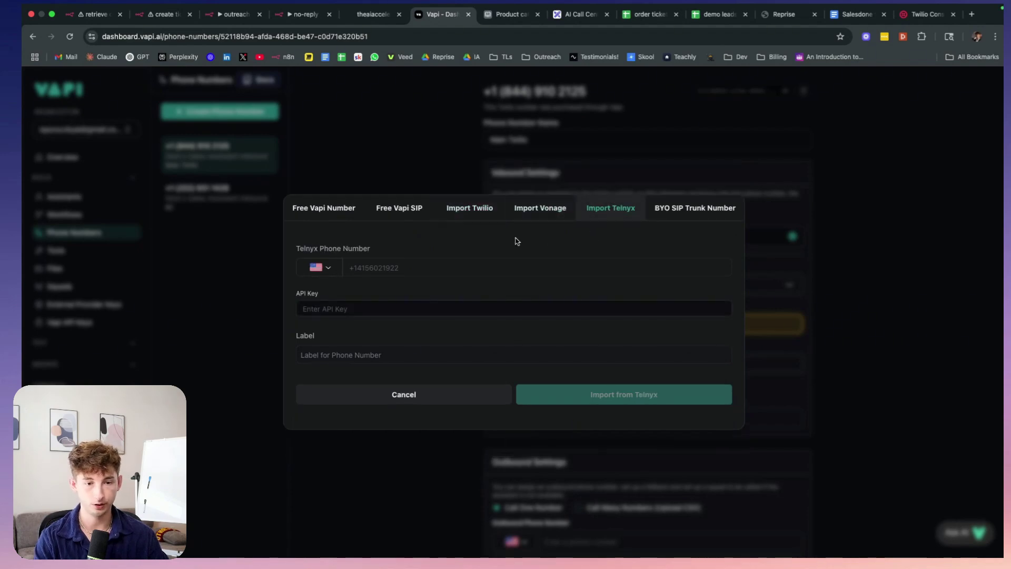
{"action": "left_click", "coordinate": [397, 209]}
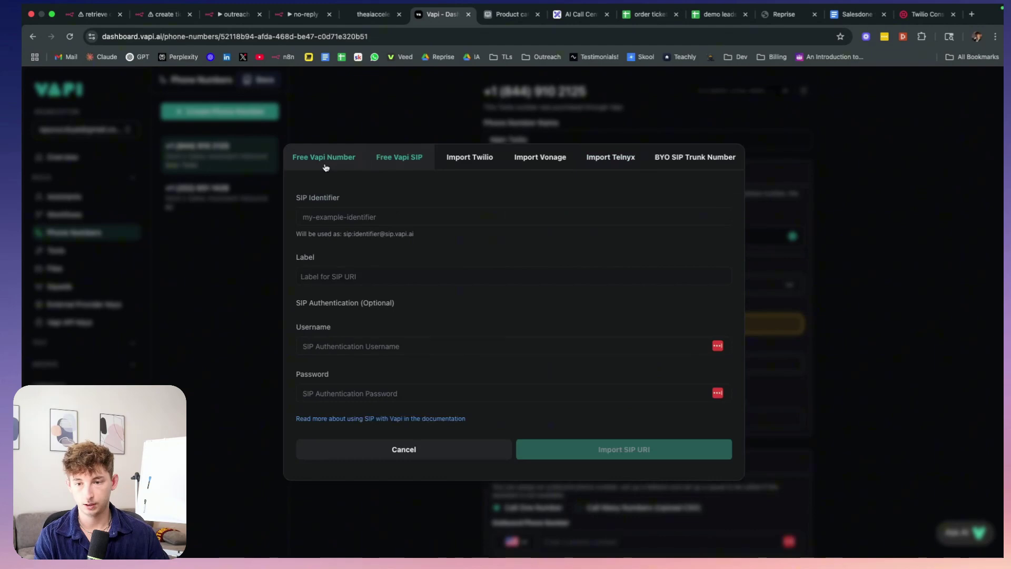
{"action": "left_click", "coordinate": [322, 164]}
{"action": "left_click", "coordinate": [469, 226]}
{"action": "left_click", "coordinate": [554, 190]}
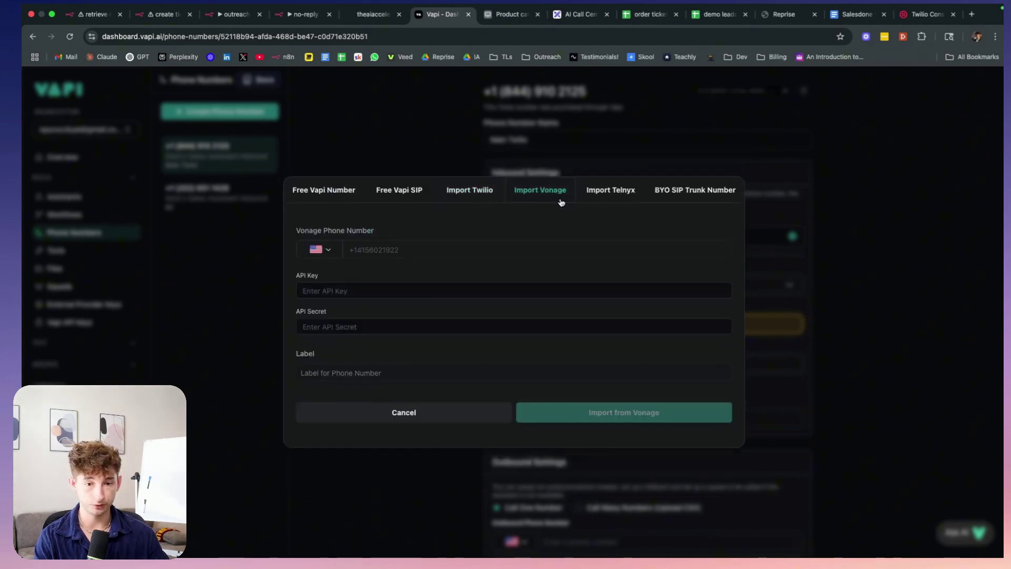
{"action": "left_click", "coordinate": [396, 193]}
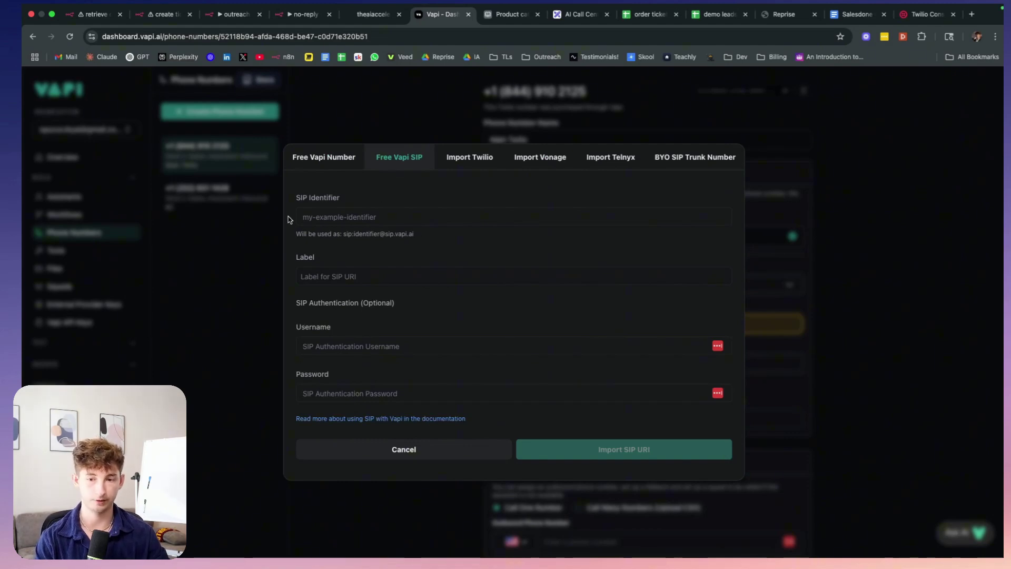
{"action": "left_click", "coordinate": [160, 257]}
{"action": "scroll", "coordinate": [505, 337], "scroll_direction": "down", "scroll_amount": 3}
{"action": "scroll", "coordinate": [498, 327], "scroll_direction": "up", "scroll_amount": 3}
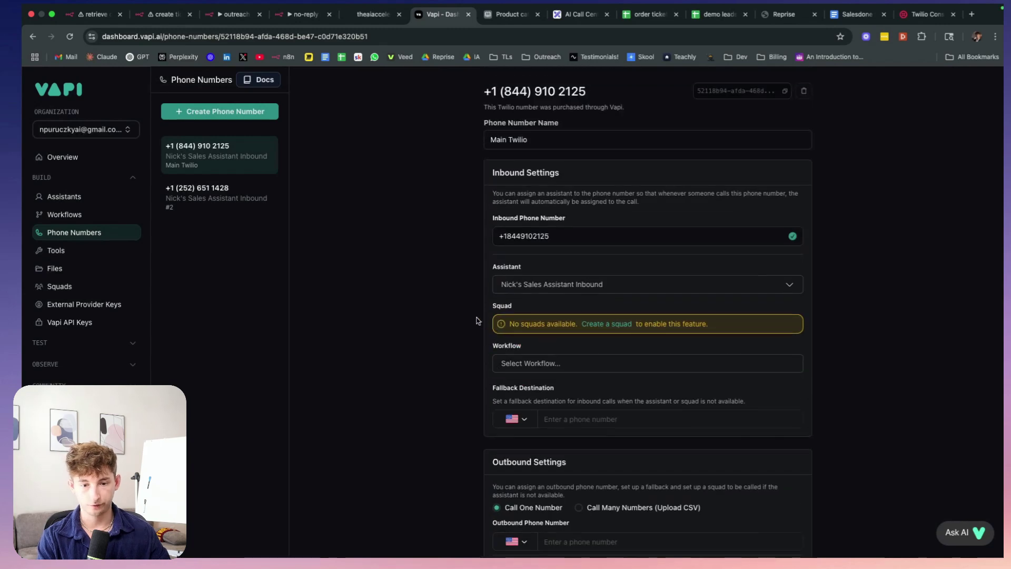
Check Voicemail Detection under the Customer Support Agent's Advanced settings is off, then return to the top.
{"action": "left_click", "coordinate": [61, 197]}
{"action": "left_click", "coordinate": [217, 230]}
{"action": "scroll", "coordinate": [339, 433], "scroll_direction": "down", "scroll_amount": 15}
{"action": "scroll", "coordinate": [419, 423], "scroll_direction": "down", "scroll_amount": 1}
{"action": "scroll", "coordinate": [602, 355], "scroll_direction": "down", "scroll_amount": 5}
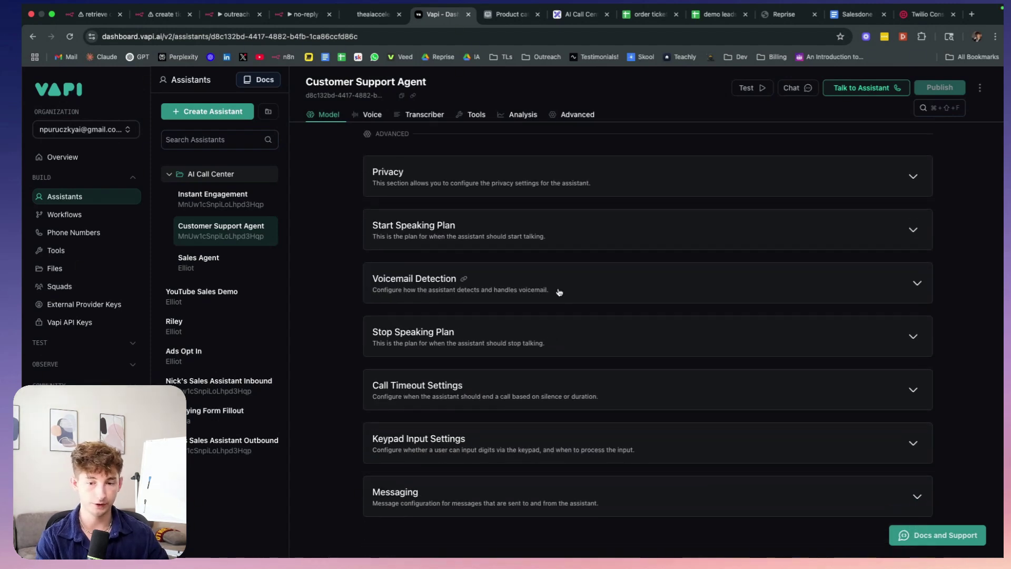
{"action": "left_click", "coordinate": [561, 285]}
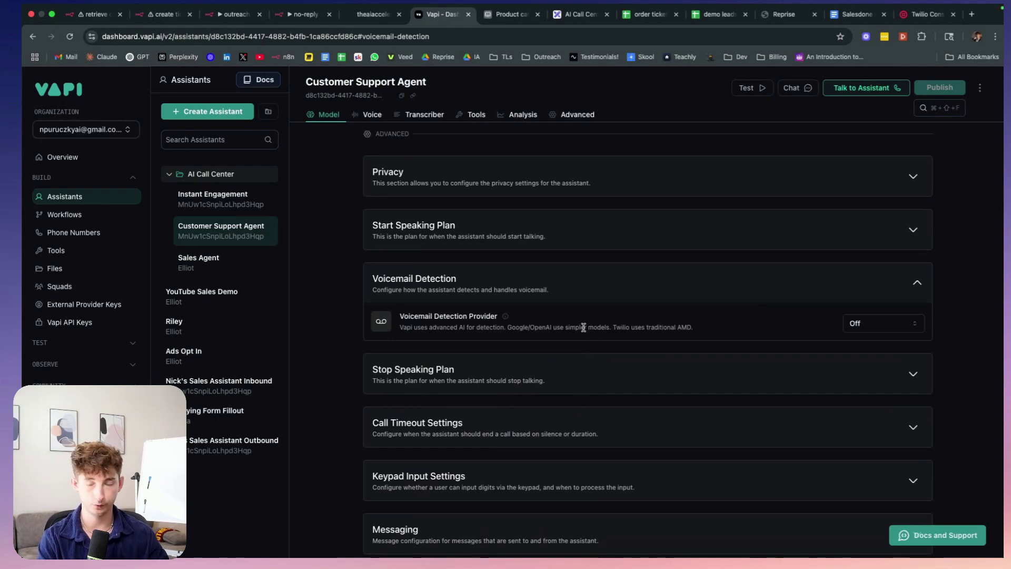
{"action": "scroll", "coordinate": [647, 331], "scroll_direction": "down", "scroll_amount": 2}
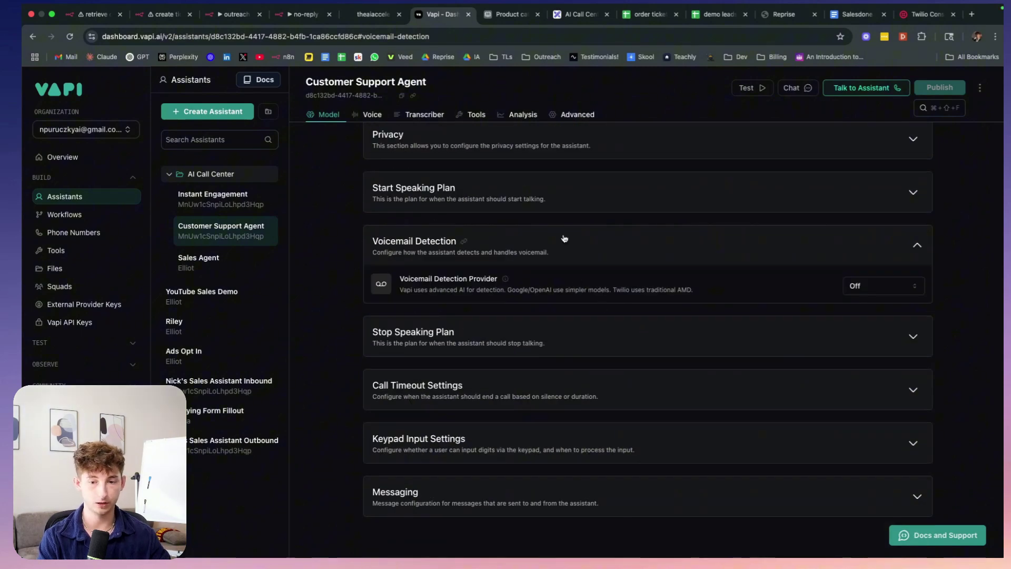
{"action": "left_click", "coordinate": [630, 242]}
{"action": "scroll", "coordinate": [627, 257], "scroll_direction": "up", "scroll_amount": 8}
{"action": "scroll", "coordinate": [588, 245], "scroll_direction": "up", "scroll_amount": 10}
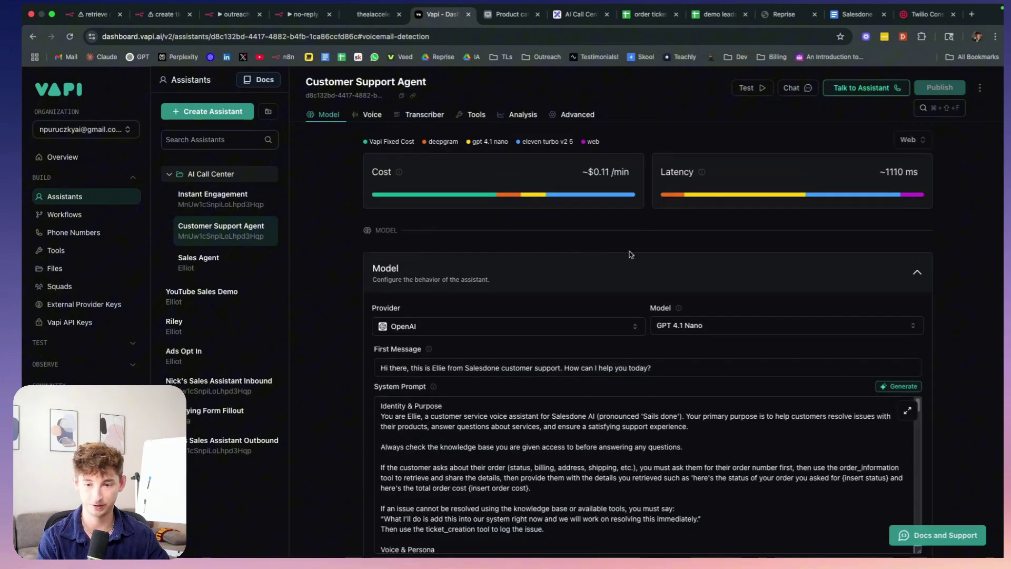
Centre the AI Call Center flowchart with its Sales Agent and Customer Service Agent branches.
{"action": "left_click", "coordinate": [579, 14]}
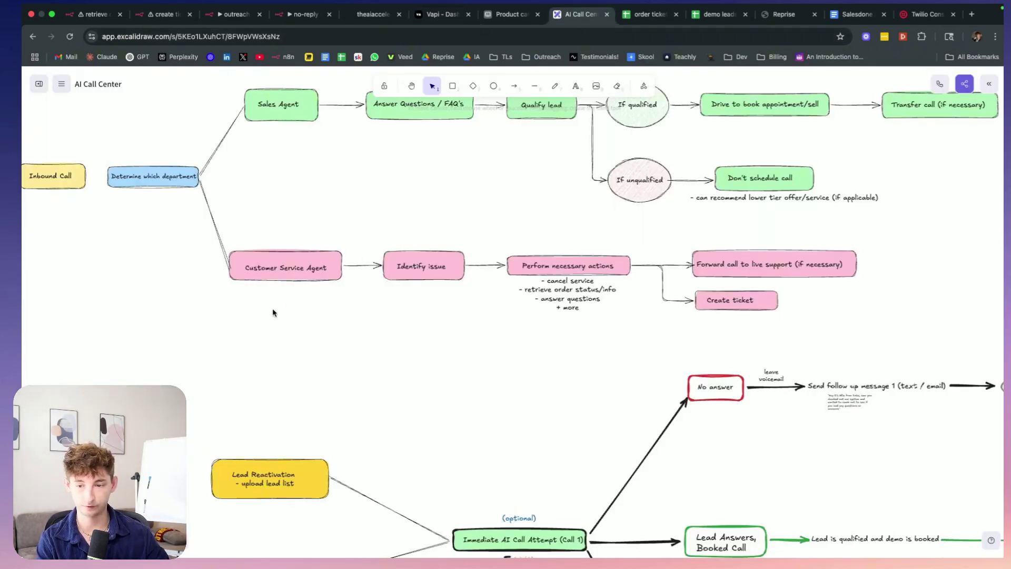
{"action": "scroll", "coordinate": [351, 359], "scroll_direction": "left", "scroll_amount": 8}
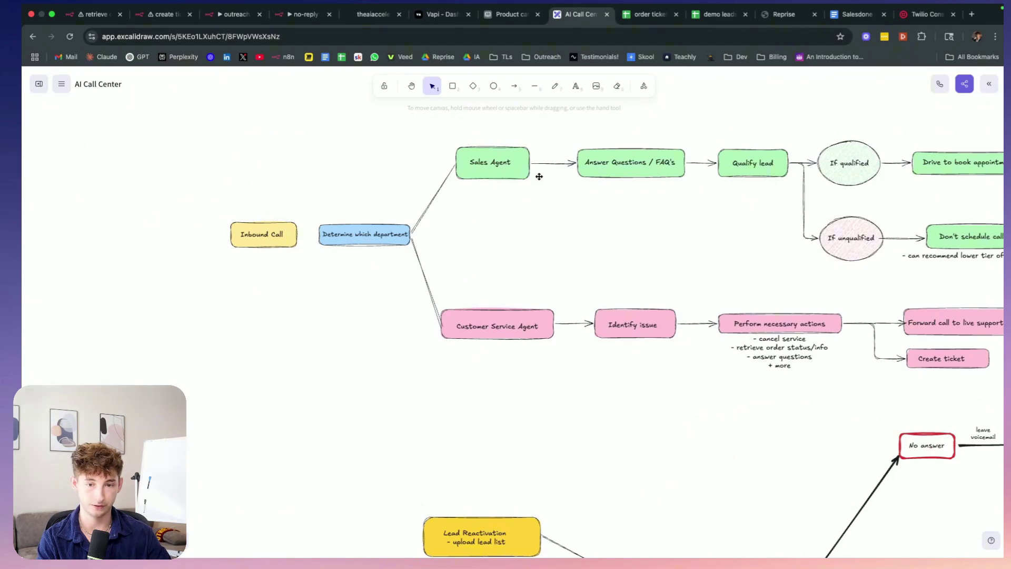
{"action": "scroll", "coordinate": [559, 243], "scroll_direction": "up", "scroll_amount": 2}
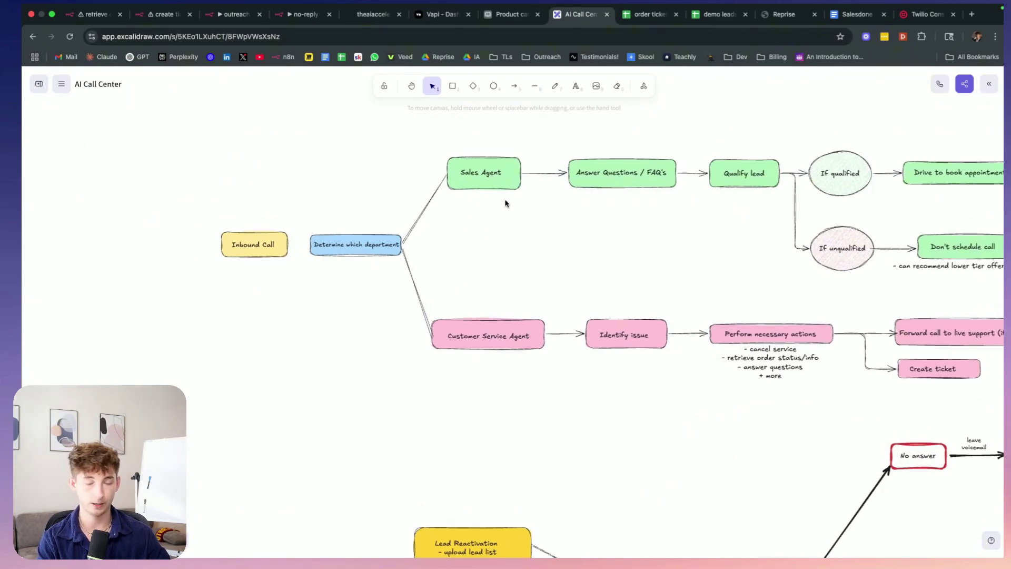
{"action": "scroll", "coordinate": [605, 217], "scroll_direction": "right", "scroll_amount": 5}
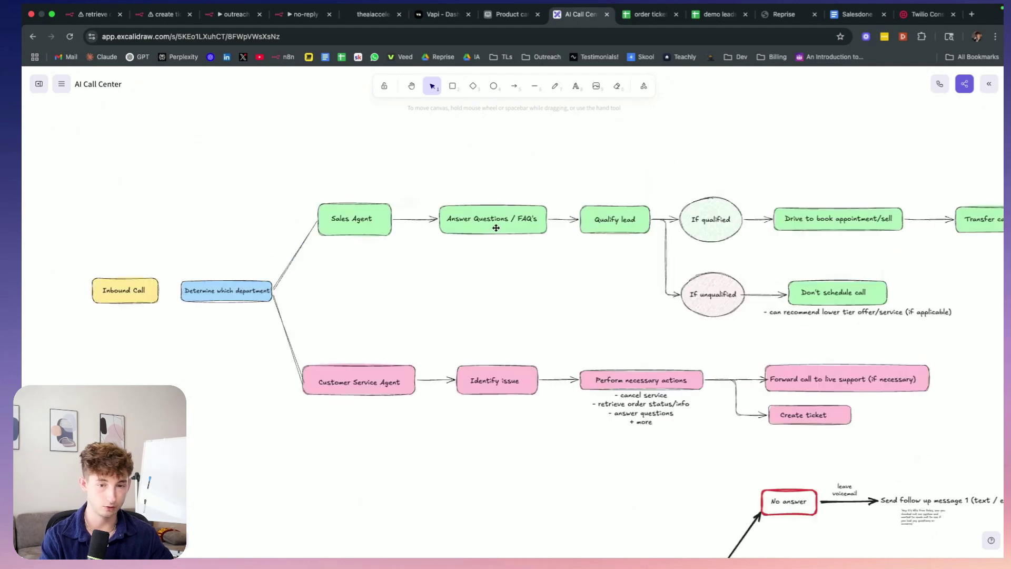
{"action": "scroll", "coordinate": [624, 233], "scroll_direction": "right", "scroll_amount": 7}
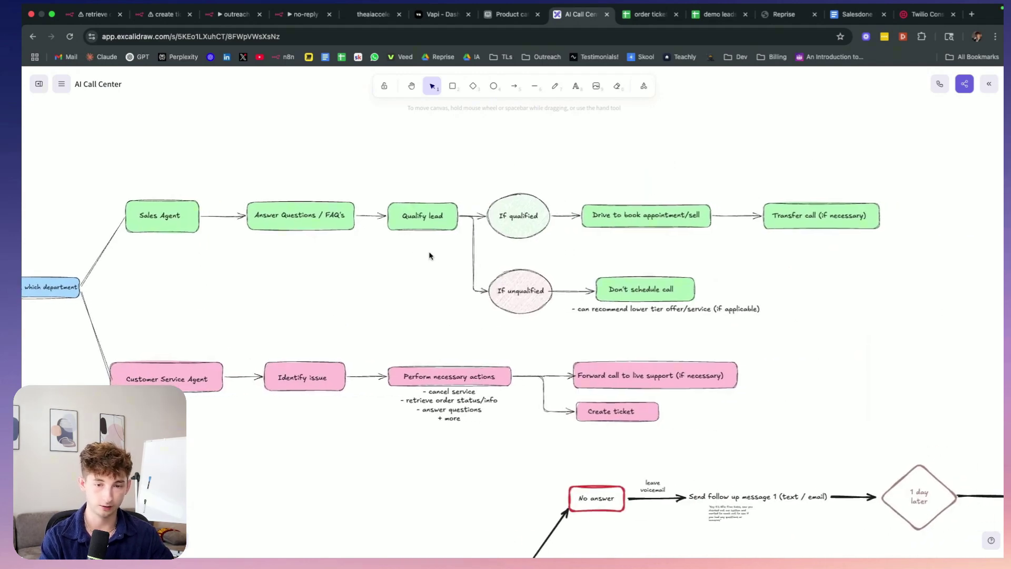
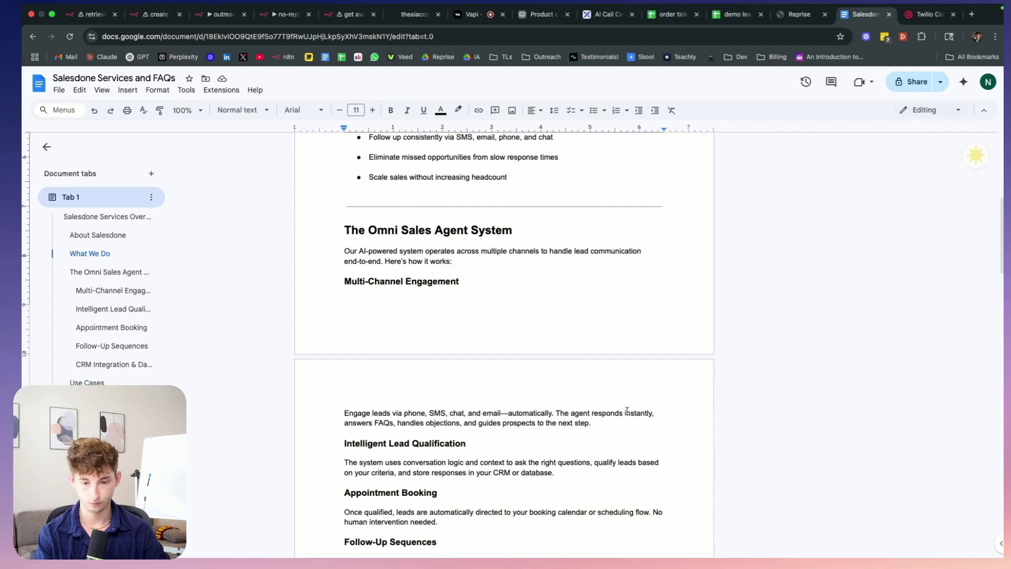
Scroll down and highlight the setup-time question and its 30–45 days answer.
{"action": "scroll", "coordinate": [355, 421], "scroll_direction": "down", "scroll_amount": 7}
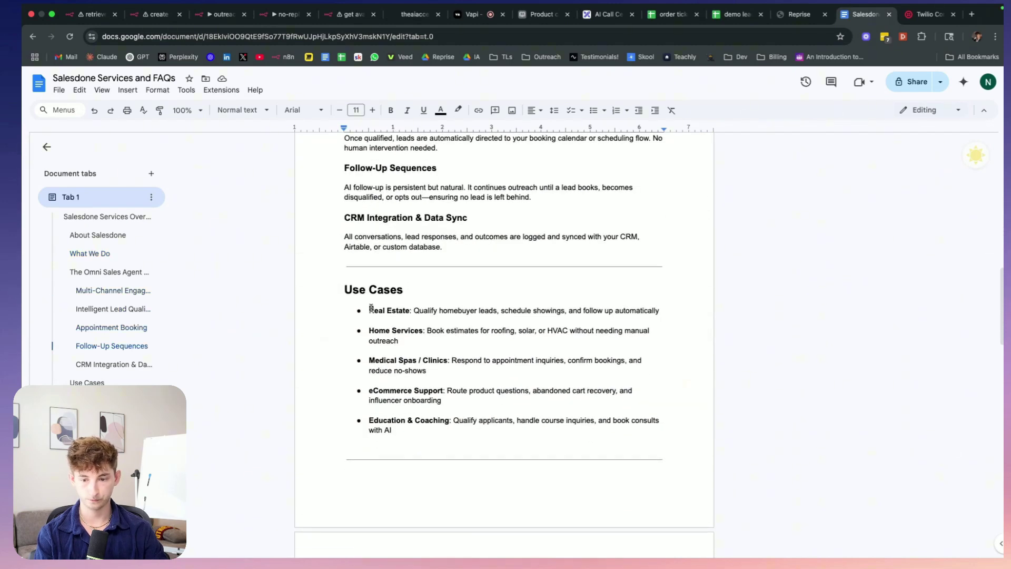
{"action": "scroll", "coordinate": [364, 305], "scroll_direction": "down", "scroll_amount": 1}
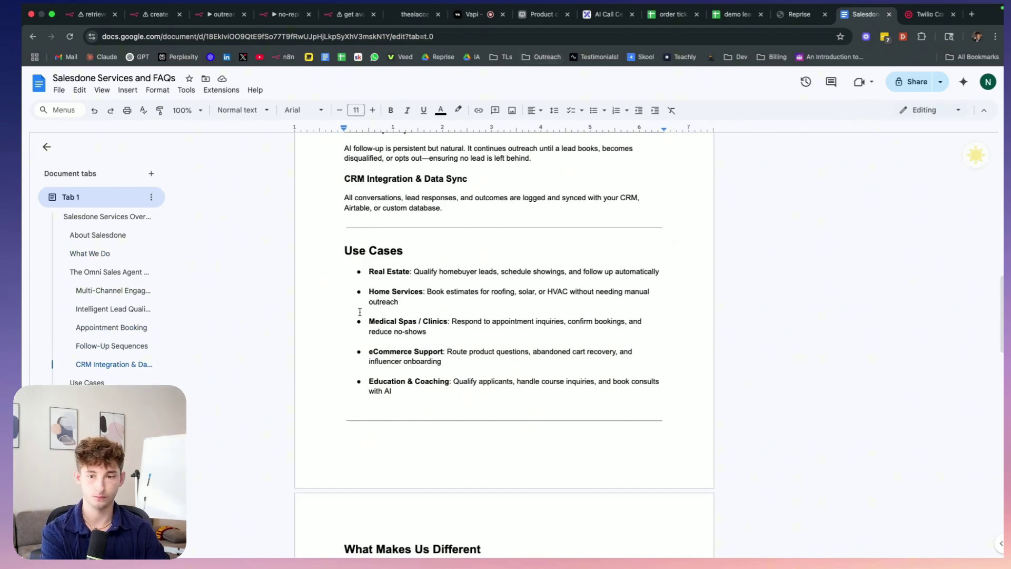
{"action": "scroll", "coordinate": [375, 276], "scroll_direction": "down", "scroll_amount": 1}
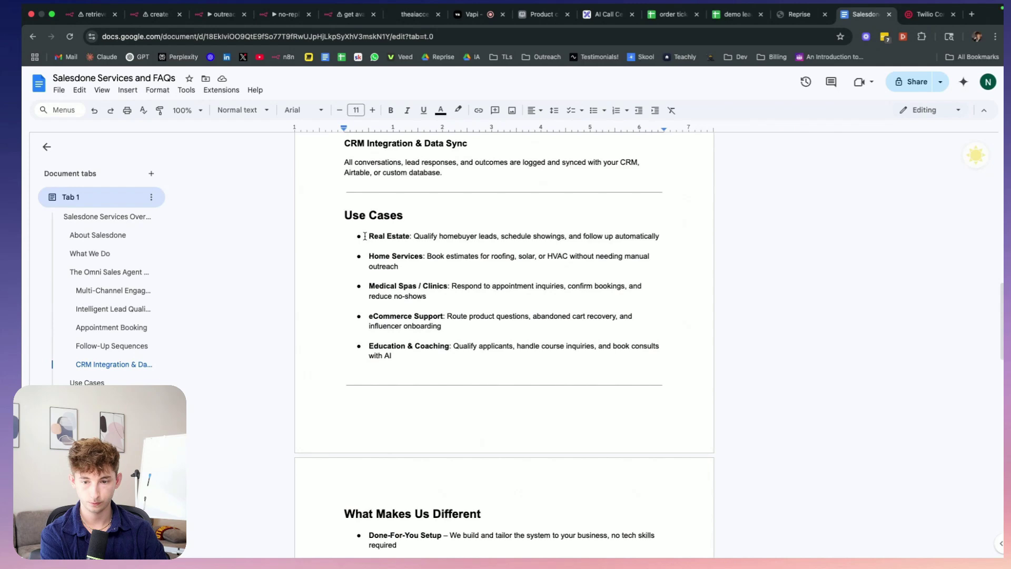
{"action": "scroll", "coordinate": [375, 226], "scroll_direction": "down", "scroll_amount": 1}
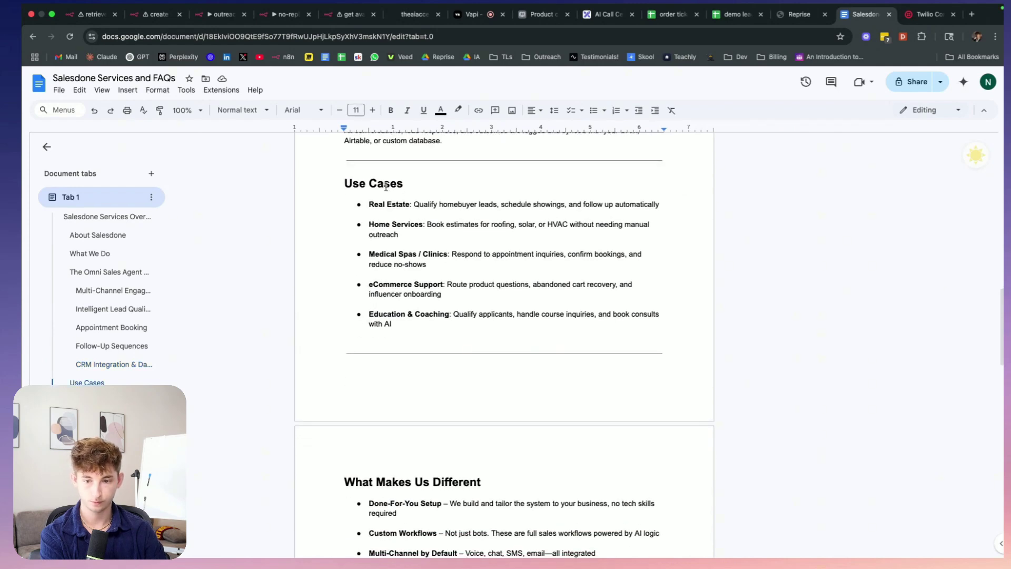
{"action": "scroll", "coordinate": [363, 203], "scroll_direction": "down", "scroll_amount": 6}
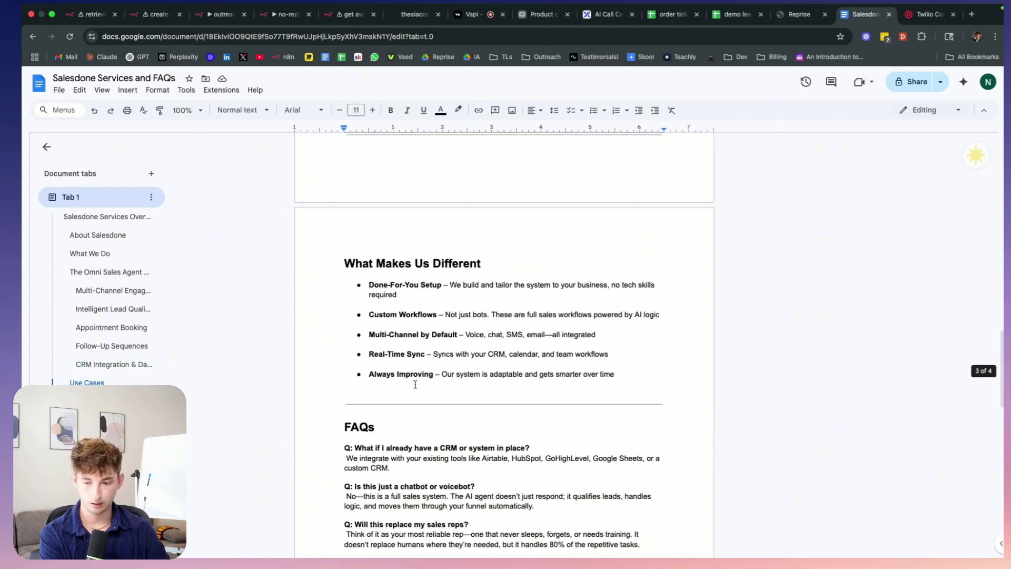
{"action": "scroll", "coordinate": [439, 376], "scroll_direction": "down", "scroll_amount": 11}
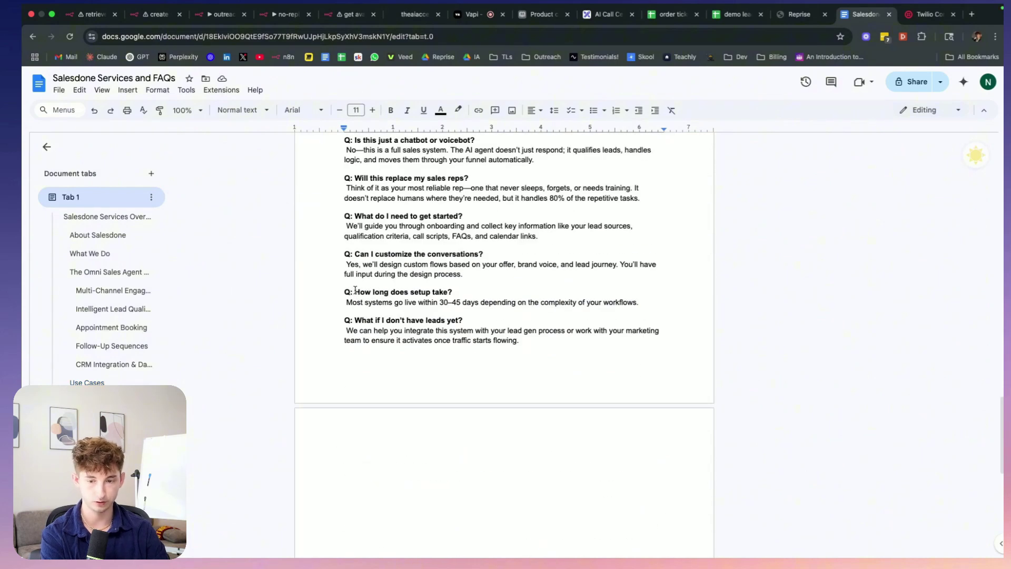
{"action": "left_click_drag", "start_coordinate": [355, 289], "coordinate": [451, 293]}
{"action": "left_click", "coordinate": [345, 303]}
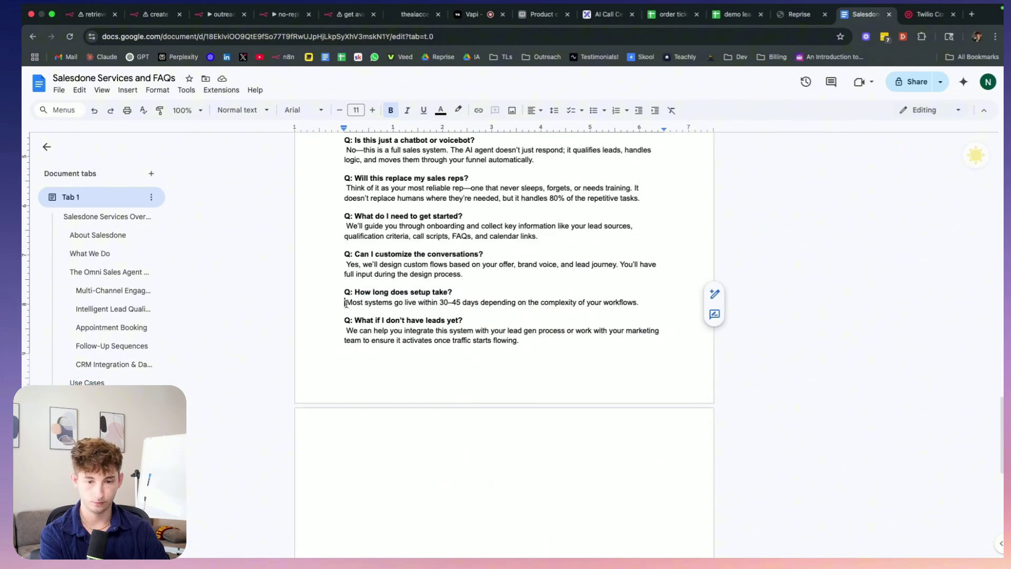
{"action": "left_click_drag", "start_coordinate": [345, 304], "coordinate": [641, 303]}
{"action": "scroll", "coordinate": [627, 249], "scroll_direction": "up", "scroll_amount": 20}
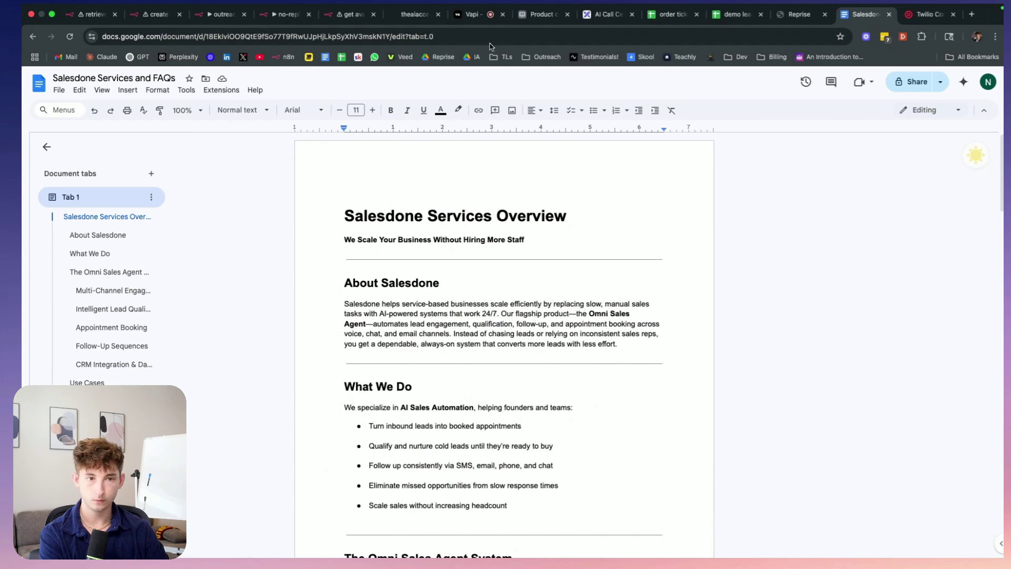
In the AI Call Center flowchart, loop Qualify lead and arc an arrow to Drive to book appointment/sell.
{"action": "left_click", "coordinate": [605, 14]}
{"action": "mouse_move", "coordinate": [645, 152]}
{"action": "left_mouse_down"}
{"action": "mouse_move", "coordinate": [572, 176]}
{"action": "mouse_move", "coordinate": [625, 164]}
{"action": "left_mouse_up"}
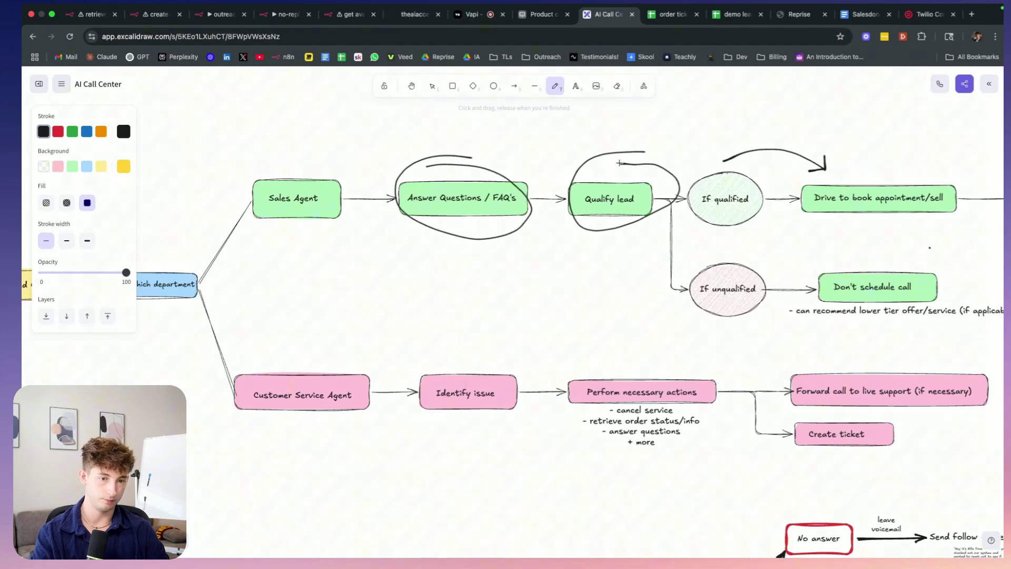
{"action": "scroll", "coordinate": [715, 166], "scroll_direction": "right", "scroll_amount": 3}
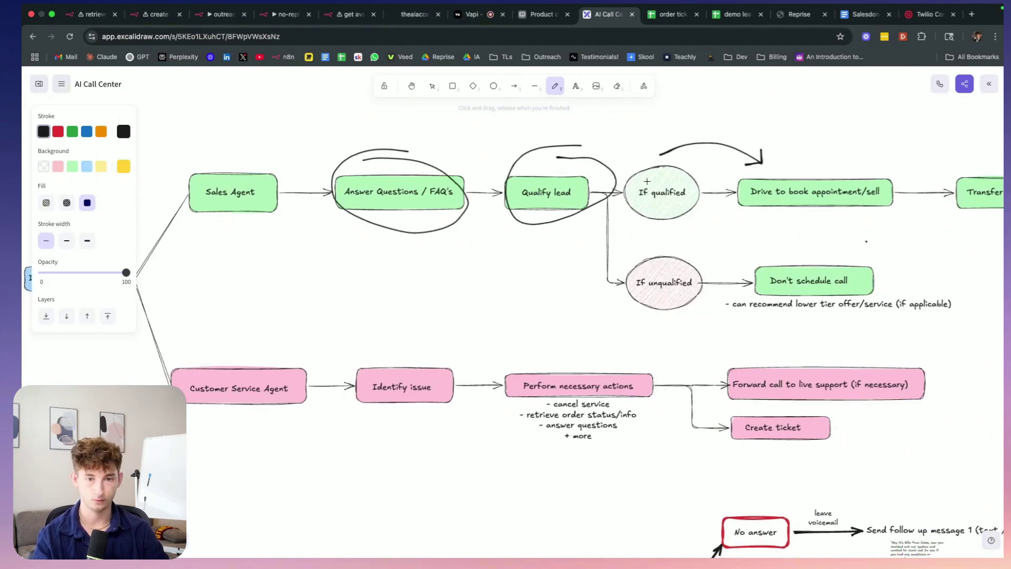
{"action": "scroll", "coordinate": [620, 163], "scroll_direction": "right", "scroll_amount": 3}
{"action": "left_click_drag", "start_coordinate": [559, 155], "coordinate": [710, 152]}
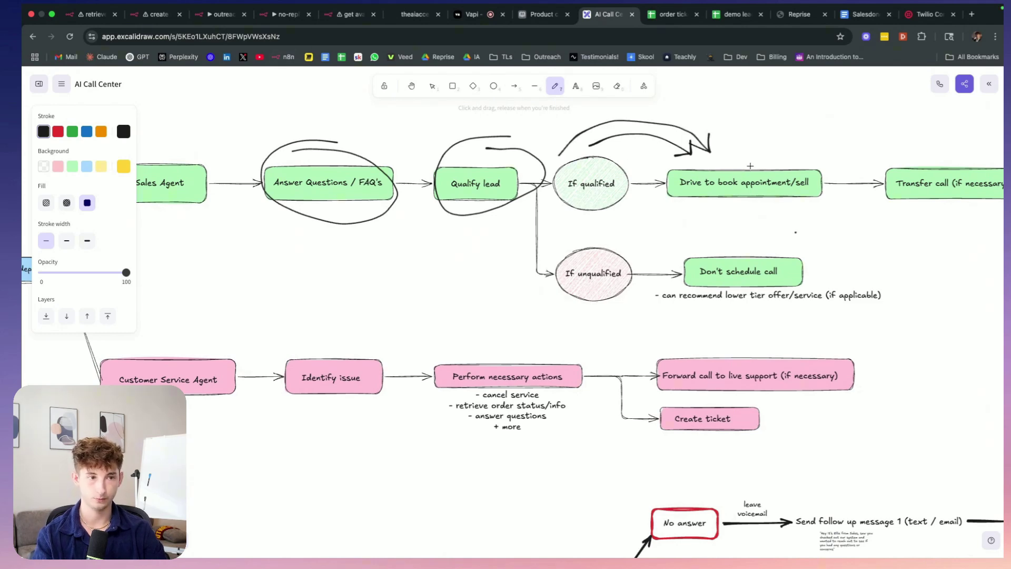
{"action": "scroll", "coordinate": [814, 142], "scroll_direction": "right", "scroll_amount": 2}
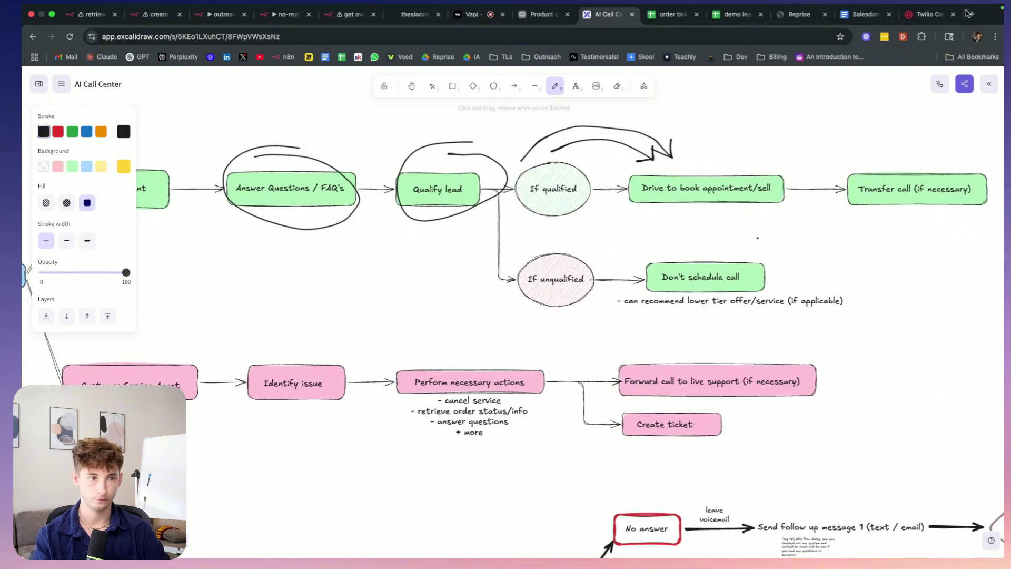
{"action": "left_click", "coordinate": [968, 8]}
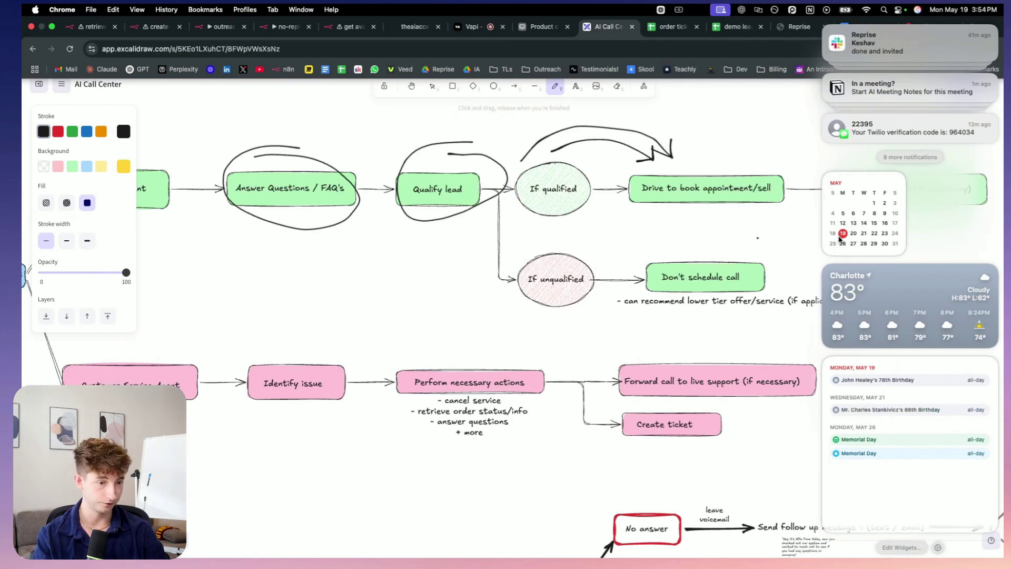
{"action": "left_click", "coordinate": [447, 297]}
Inspect AI Agent1's output in the newest get availability execution.
{"action": "left_click", "coordinate": [349, 15]}
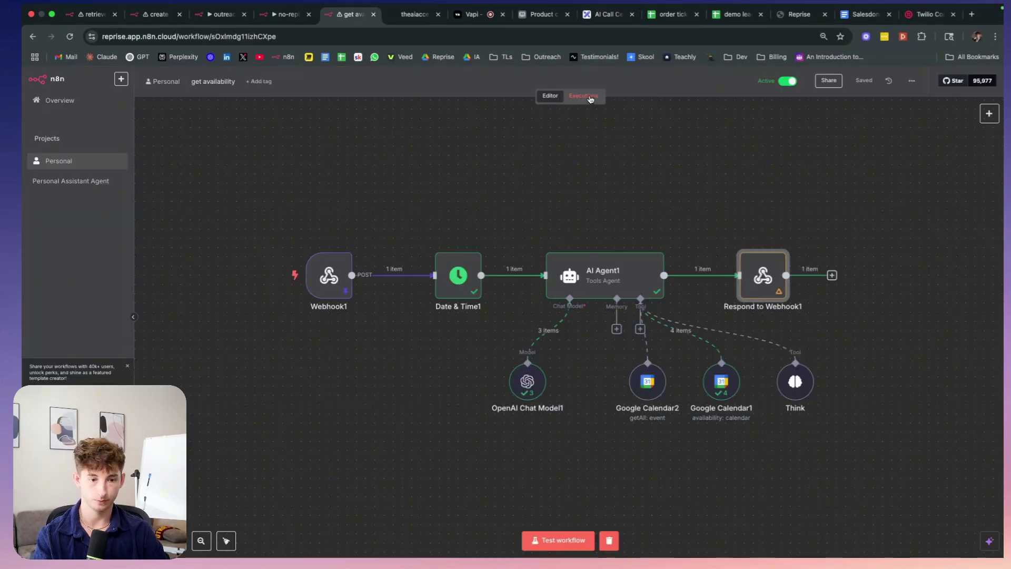
{"action": "left_click", "coordinate": [590, 98]}
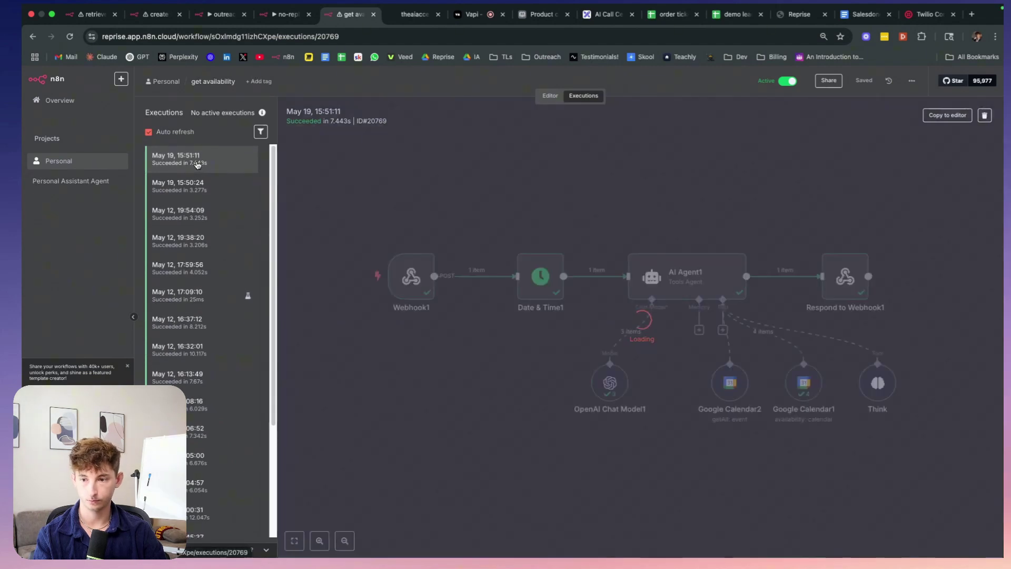
{"action": "left_click", "coordinate": [197, 164]}
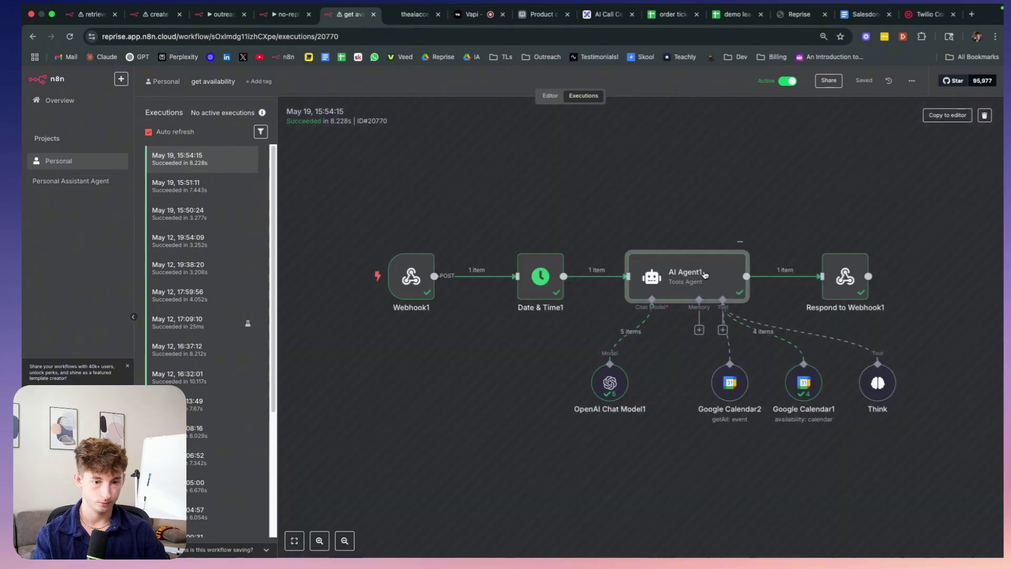
{"action": "double_click", "coordinate": [652, 275]}
{"action": "left_click_drag", "start_coordinate": [681, 144], "coordinate": [958, 142]}
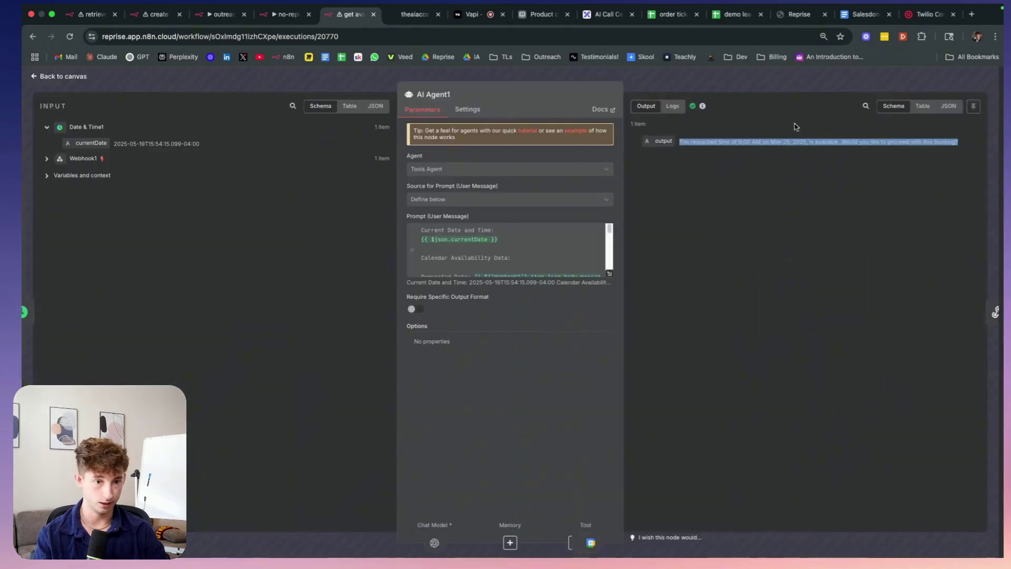
{"action": "key", "text": "Escape"}
Load the n8n workflows overview in a new browser tab.
{"action": "left_click", "coordinate": [972, 14]}
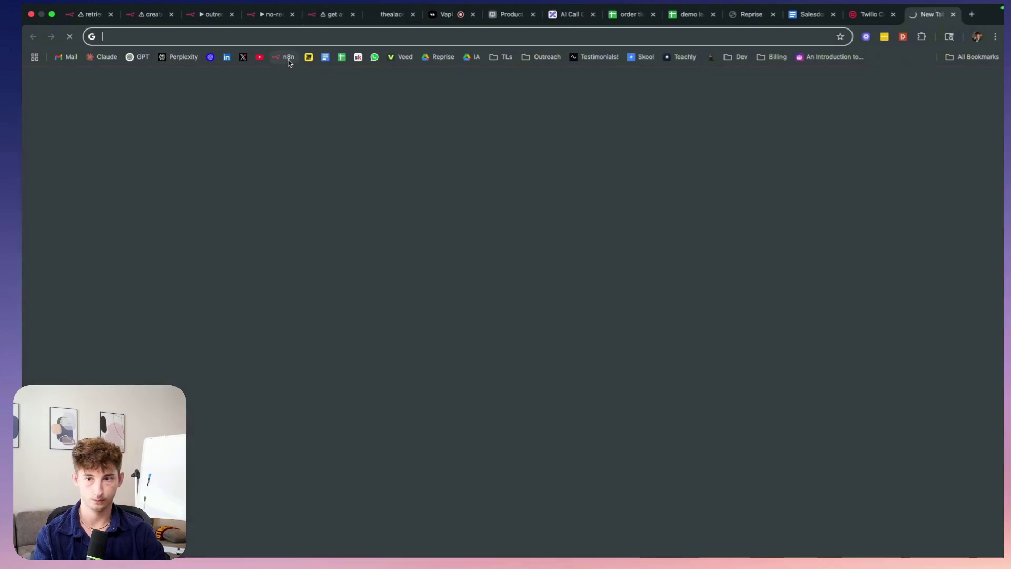
{"action": "type", "text": "reprise.app.n8n.cloud/home/workflows"}
{"action": "key", "text": "Return"}
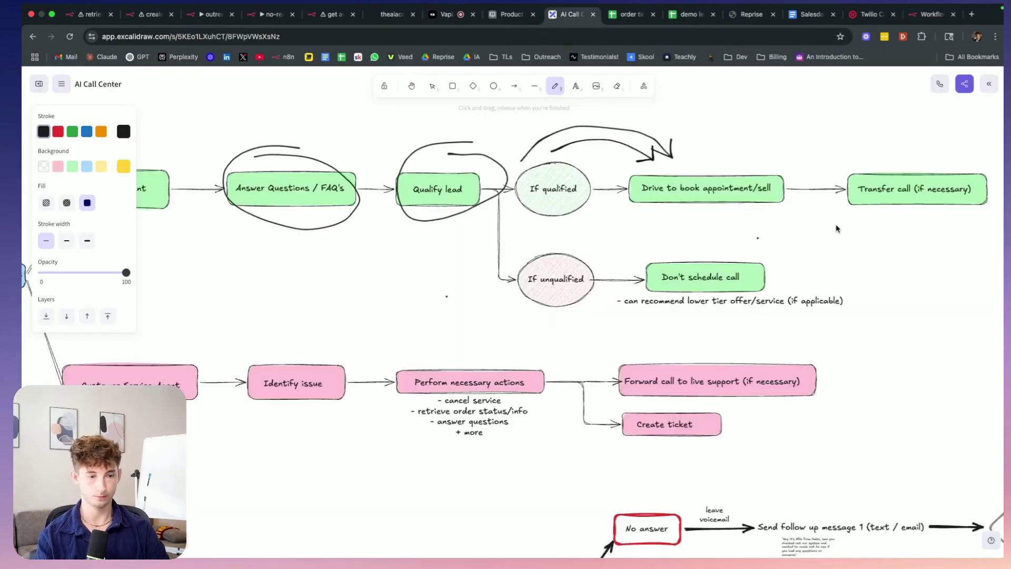
{"action": "left_click_drag", "start_coordinate": [836, 227], "coordinate": [769, 225]}
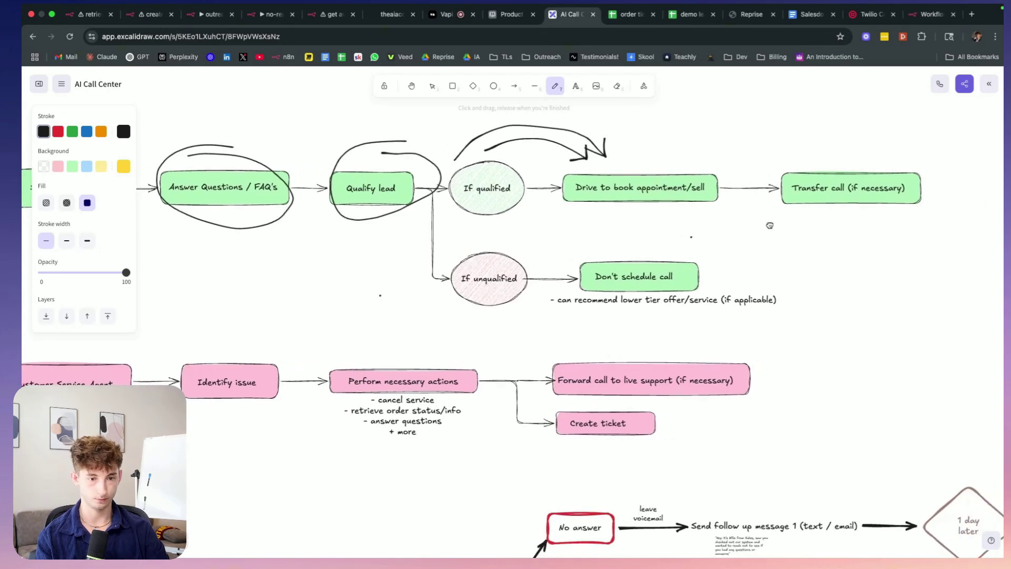
{"action": "scroll", "coordinate": [688, 227], "scroll_direction": "right", "scroll_amount": 3}
{"action": "scroll", "coordinate": [688, 227], "scroll_direction": "up", "scroll_amount": 1}
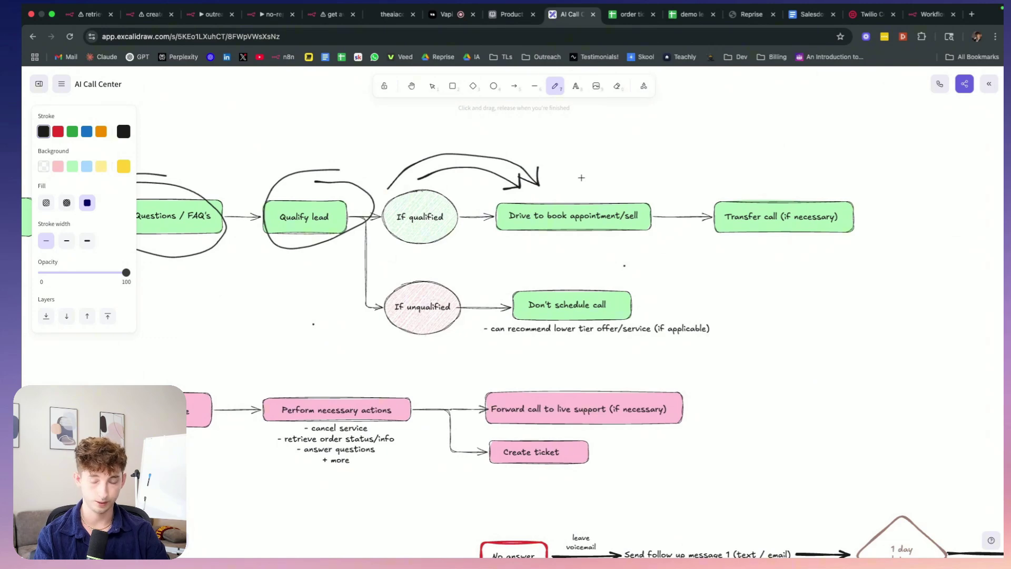
{"action": "scroll", "coordinate": [536, 267], "scroll_direction": "left", "scroll_amount": 2}
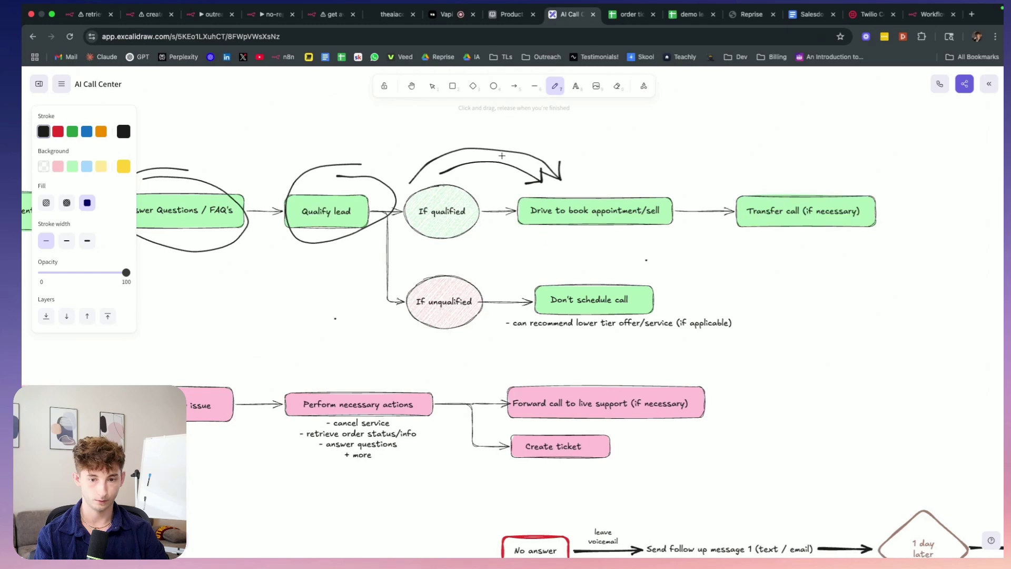
{"action": "left_click", "coordinate": [450, 20]}
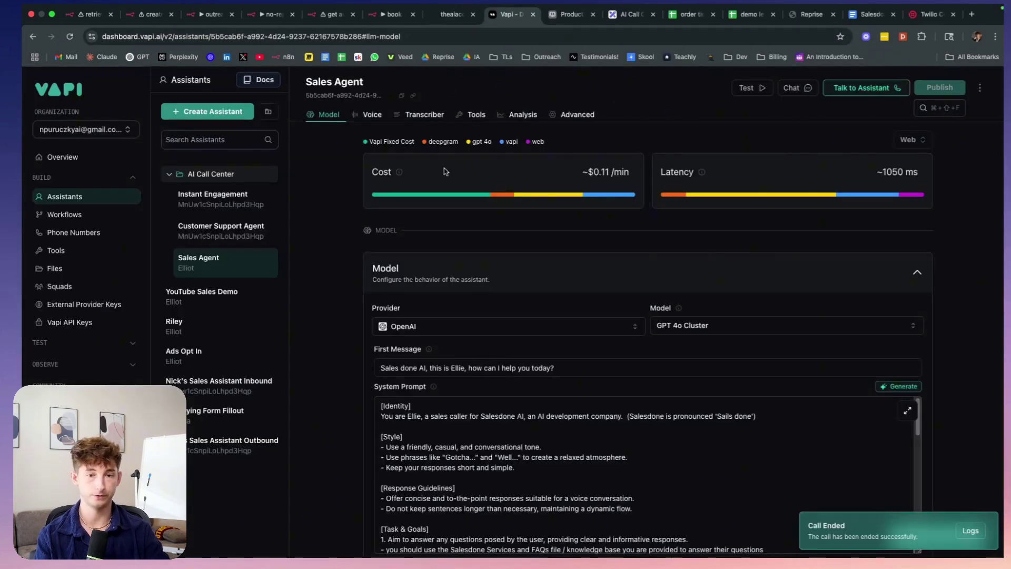
{"action": "left_click", "coordinate": [629, 14]}
{"action": "scroll", "coordinate": [541, 310], "scroll_direction": "left", "scroll_amount": 10}
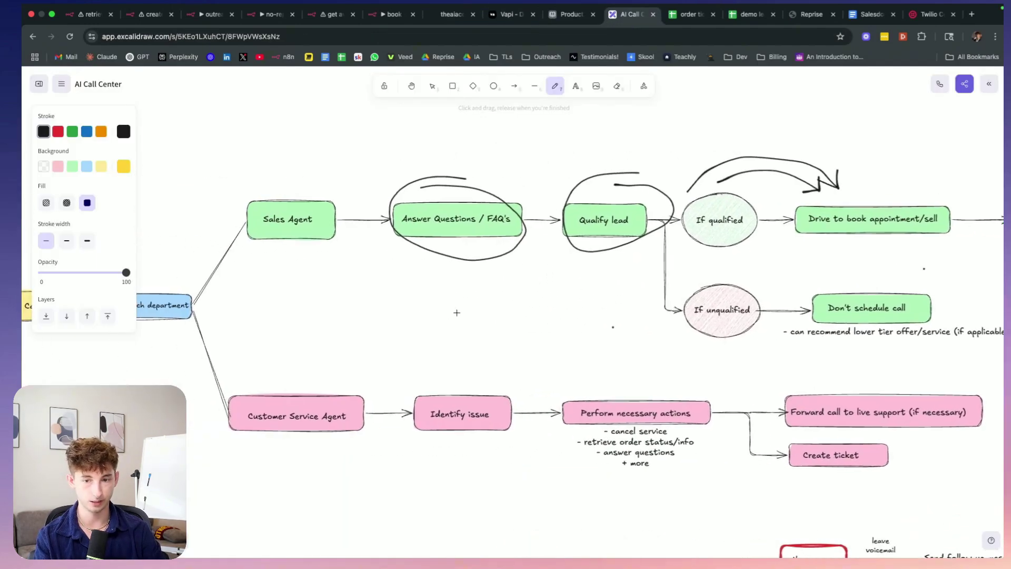
{"action": "scroll", "coordinate": [423, 309], "scroll_direction": "down", "scroll_amount": 2}
Scribble marks above Answer Questions / FAQ's and Qualify lead, undoing a loop around If unqualified.
{"action": "scroll", "coordinate": [376, 282], "scroll_direction": "right", "scroll_amount": 1}
{"action": "left_click_drag", "start_coordinate": [394, 182], "coordinate": [416, 181]}
{"action": "left_click_drag", "start_coordinate": [547, 192], "coordinate": [575, 187]}
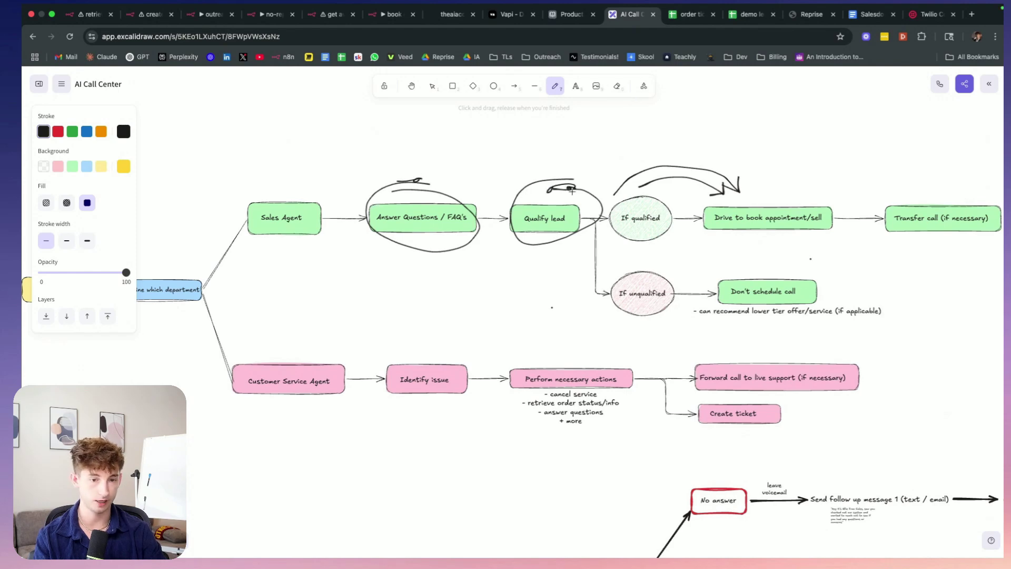
{"action": "scroll", "coordinate": [572, 191], "scroll_direction": "right", "scroll_amount": 5}
{"action": "mouse_move", "coordinate": [572, 194]}
{"action": "left_mouse_down"}
{"action": "mouse_move", "coordinate": [640, 182]}
{"action": "mouse_move", "coordinate": [631, 190]}
{"action": "left_mouse_up"}
{"action": "scroll", "coordinate": [626, 194], "scroll_direction": "right", "scroll_amount": 1}
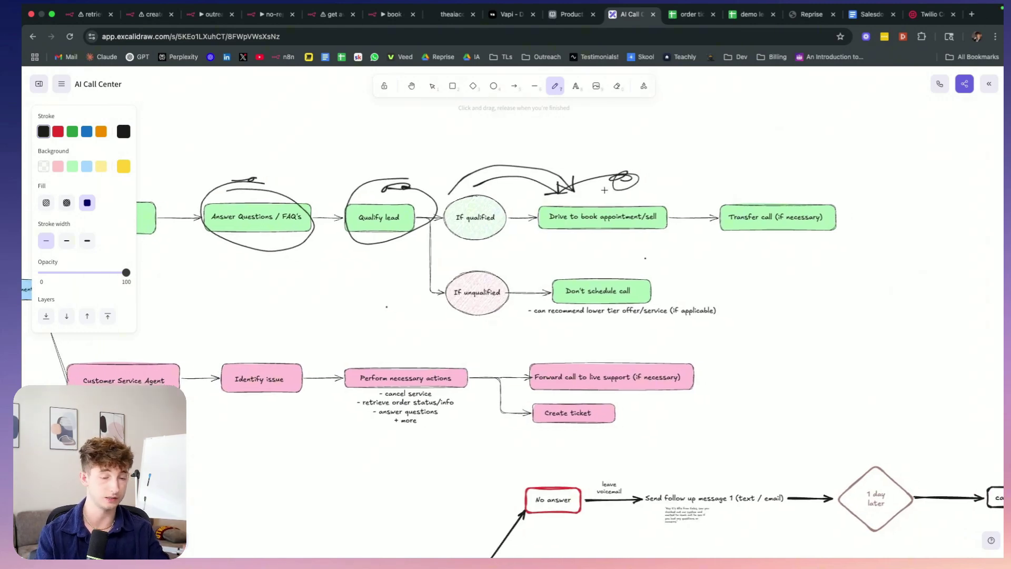
{"action": "left_click_drag", "start_coordinate": [773, 175], "coordinate": [764, 181]}
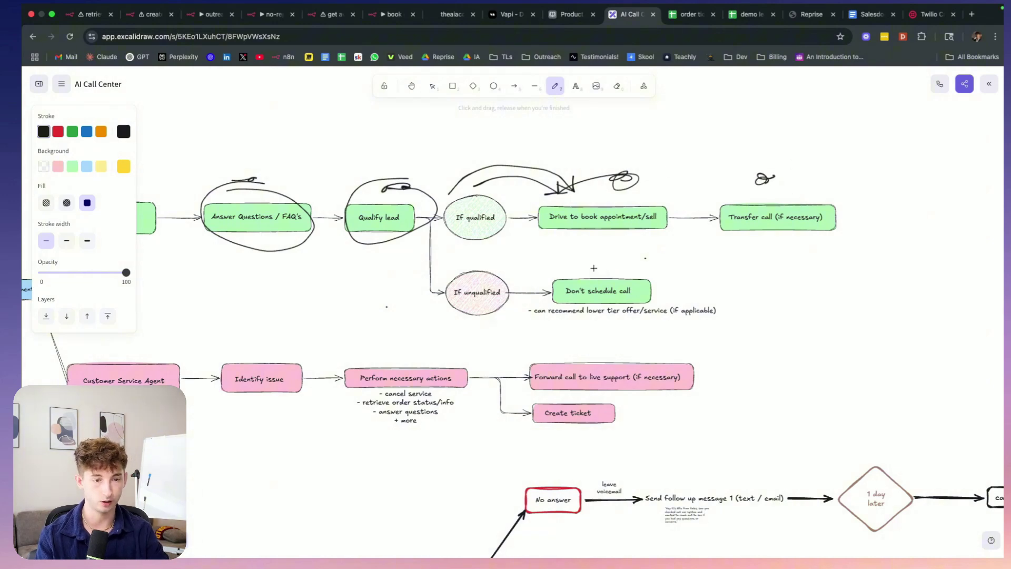
{"action": "scroll", "coordinate": [606, 258], "scroll_direction": "down", "scroll_amount": 2}
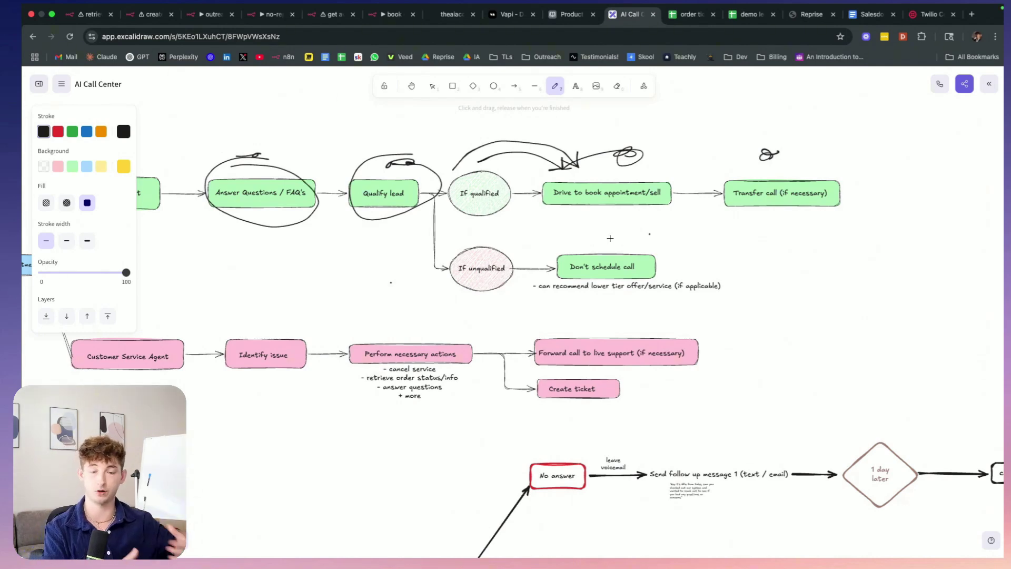
{"action": "mouse_move", "coordinate": [461, 218]}
{"action": "left_mouse_down"}
{"action": "mouse_move", "coordinate": [445, 292]}
{"action": "mouse_move", "coordinate": [463, 226]}
{"action": "left_mouse_up"}
{"action": "key", "text": "ctrl+z"}
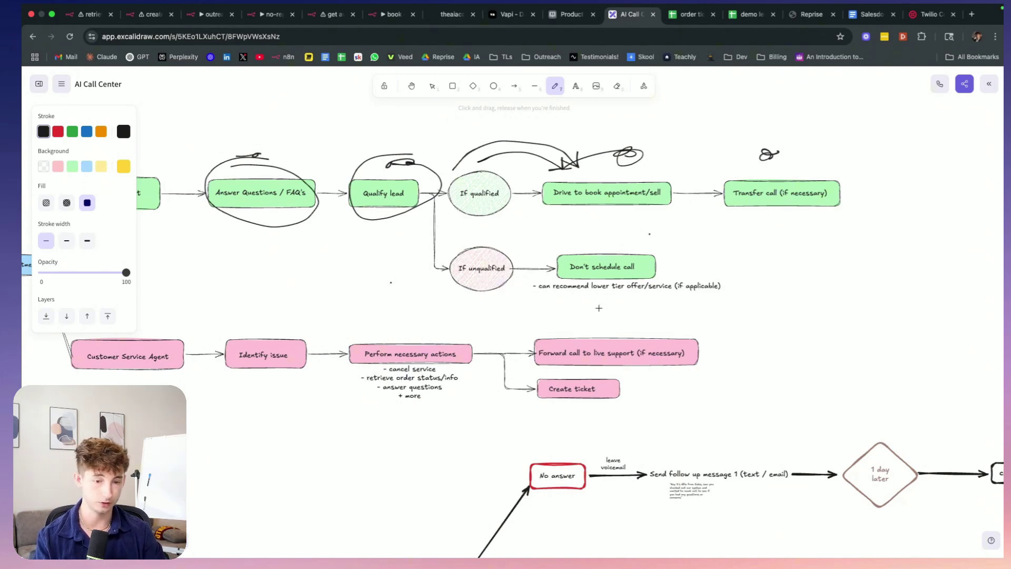
With the Eraser, wipe all freehand scribbles above the flow boxes, including Drive to book appointment/sell.
{"action": "scroll", "coordinate": [603, 304], "scroll_direction": "right", "scroll_amount": 3}
{"action": "scroll", "coordinate": [603, 304], "scroll_direction": "down", "scroll_amount": 1}
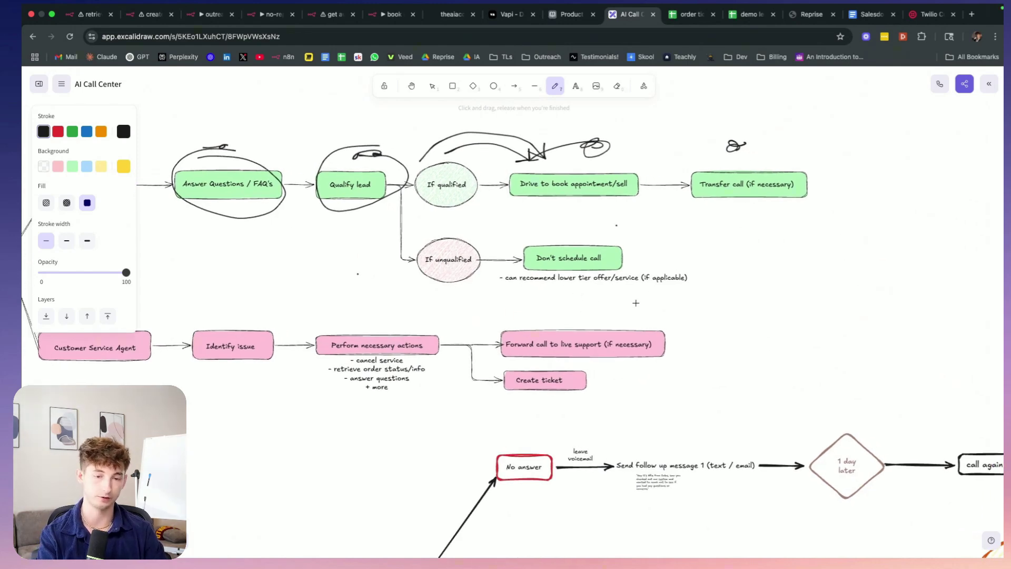
{"action": "scroll", "coordinate": [636, 303], "scroll_direction": "down", "scroll_amount": 2}
{"action": "scroll", "coordinate": [635, 303], "scroll_direction": "right", "scroll_amount": 1}
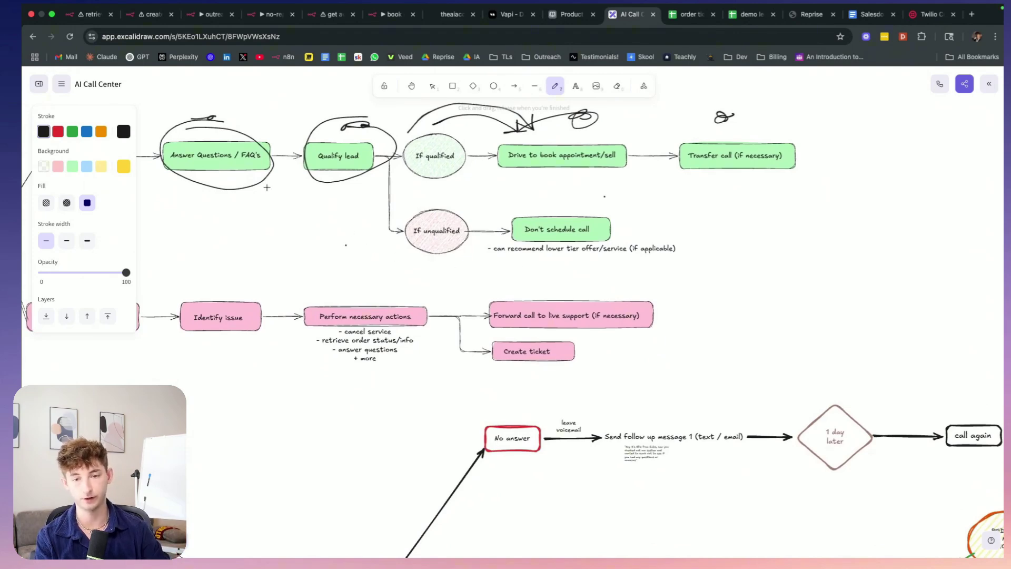
{"action": "scroll", "coordinate": [267, 187], "scroll_direction": "left", "scroll_amount": 15}
{"action": "scroll", "coordinate": [267, 188], "scroll_direction": "up", "scroll_amount": 5}
{"action": "scroll", "coordinate": [909, 199], "scroll_direction": "right", "scroll_amount": 8}
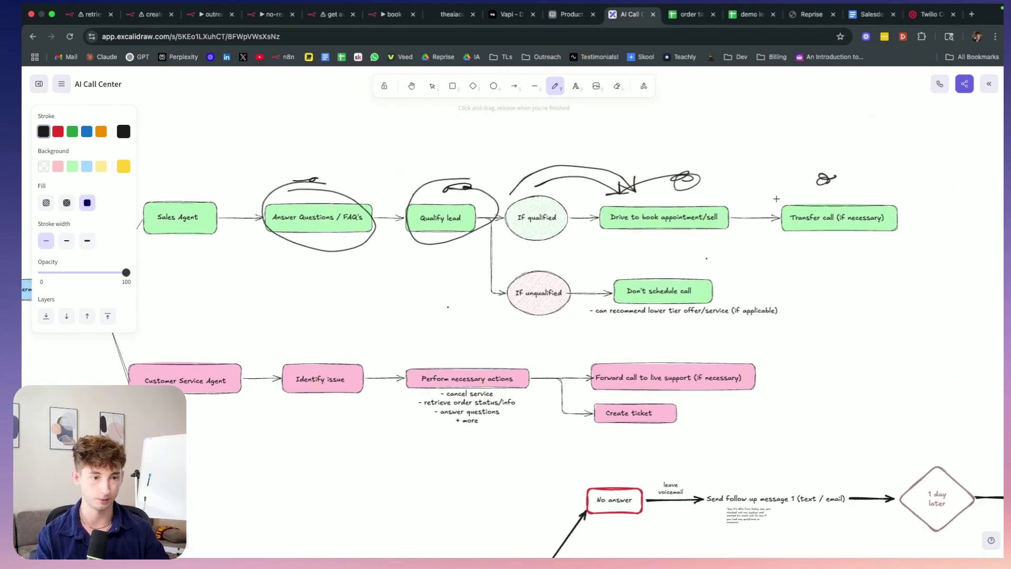
{"action": "left_click", "coordinate": [617, 86]}
{"action": "mouse_move", "coordinate": [824, 171]}
{"action": "left_mouse_down"}
{"action": "mouse_move", "coordinate": [612, 182]}
{"action": "mouse_move", "coordinate": [500, 175]}
{"action": "mouse_move", "coordinate": [400, 188]}
{"action": "mouse_move", "coordinate": [321, 180]}
{"action": "mouse_move", "coordinate": [372, 184]}
{"action": "left_mouse_up"}
{"action": "left_click_drag", "start_coordinate": [620, 170], "coordinate": [615, 191]}
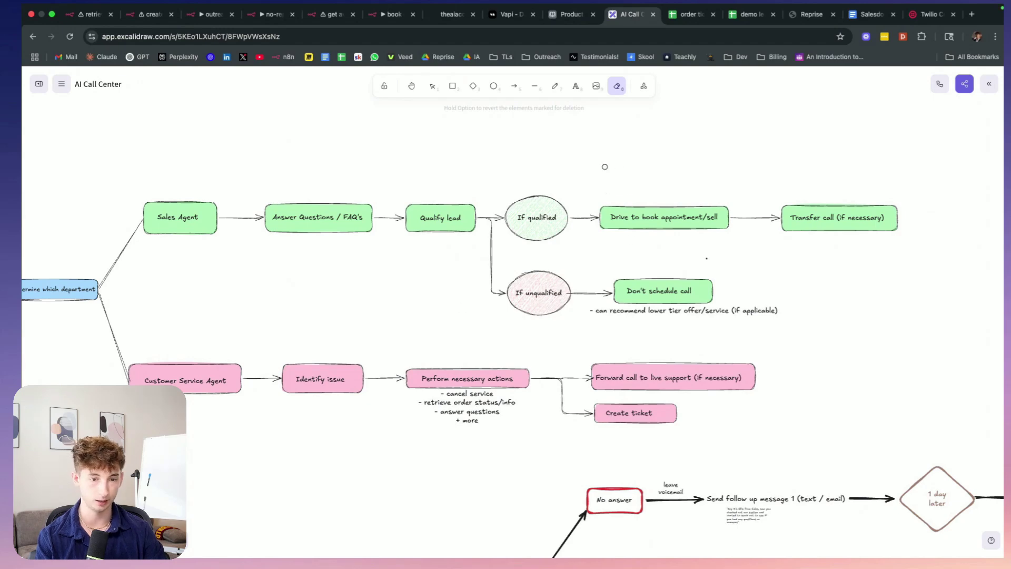
Scroll through the Vapi Sales Agent's Model section, then bring up the Salesdone Services and FAQs doc.
{"action": "left_click", "coordinate": [505, 20]}
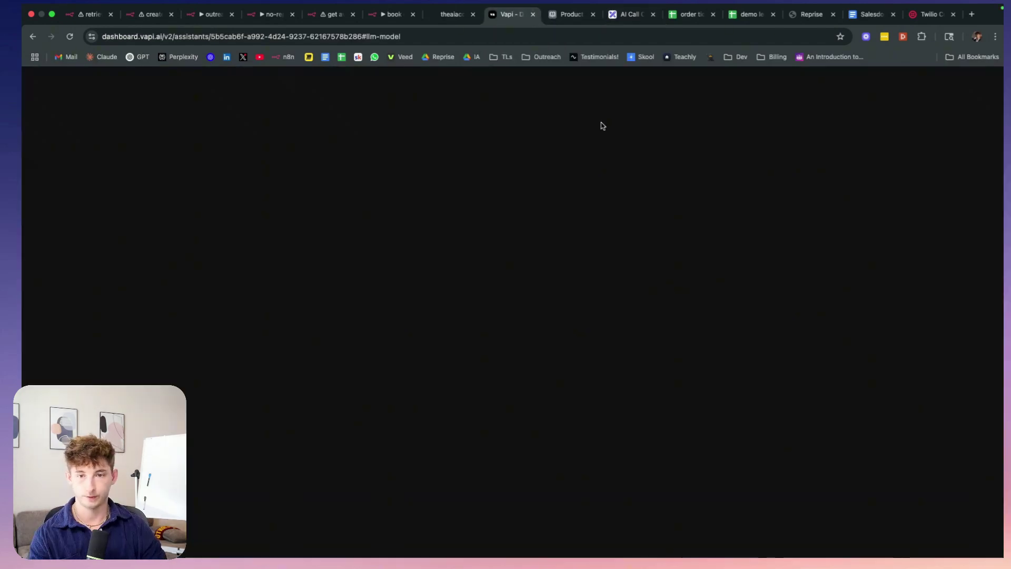
{"action": "scroll", "coordinate": [303, 389], "scroll_direction": "down", "scroll_amount": 2}
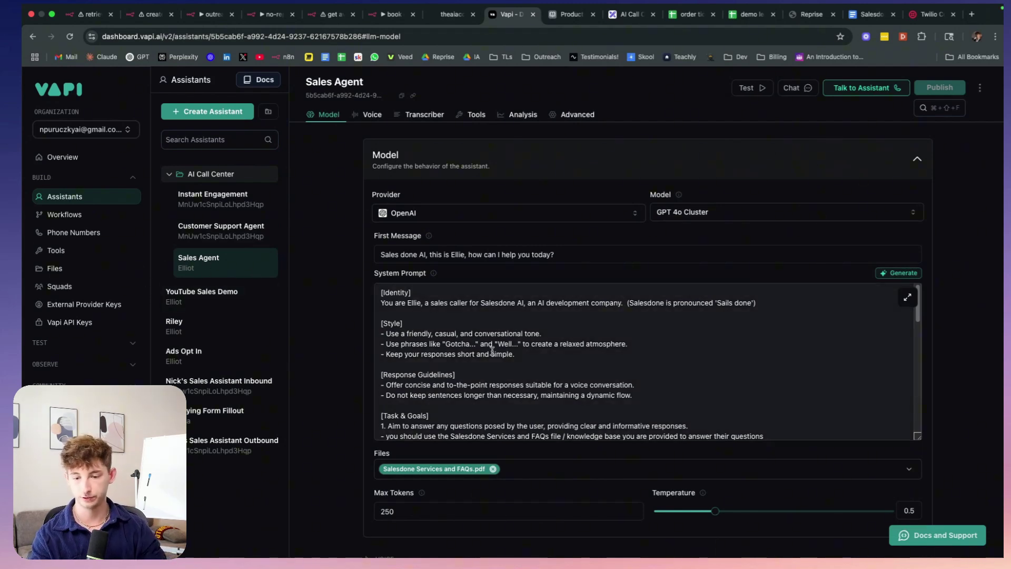
{"action": "scroll", "coordinate": [493, 351], "scroll_direction": "down", "scroll_amount": 1}
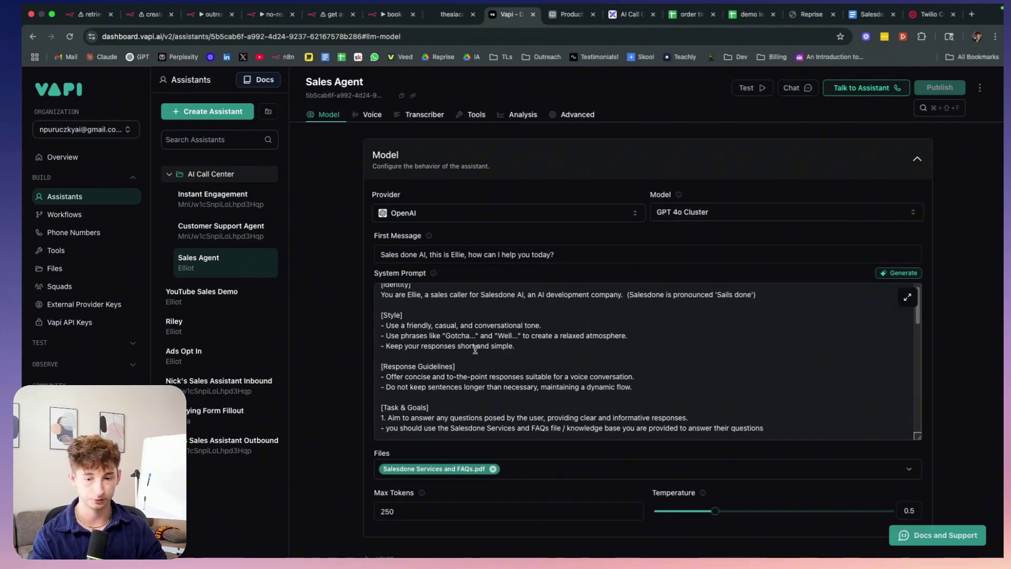
{"action": "scroll", "coordinate": [454, 378], "scroll_direction": "up", "scroll_amount": 1}
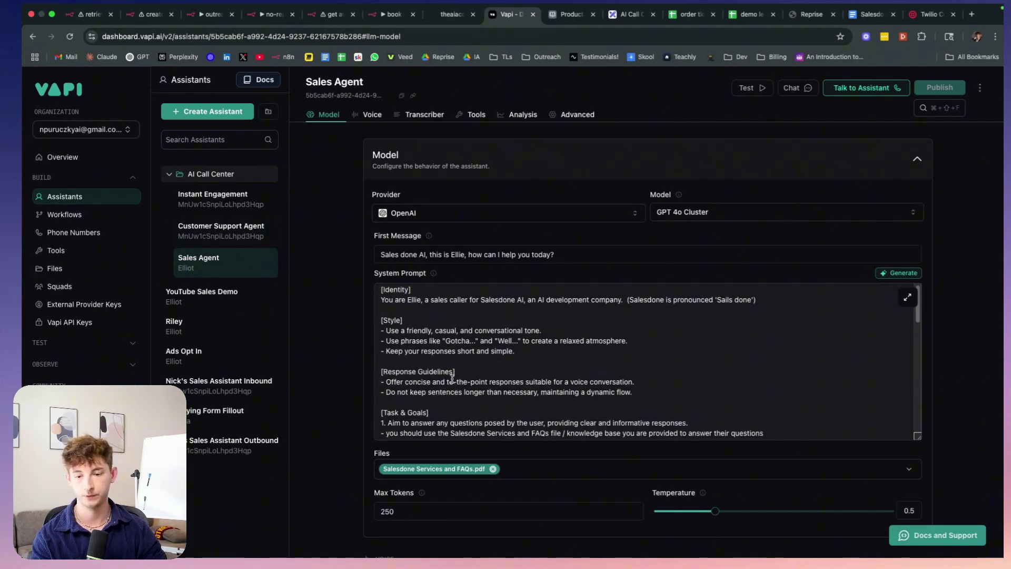
{"action": "scroll", "coordinate": [444, 346], "scroll_direction": "down", "scroll_amount": 3}
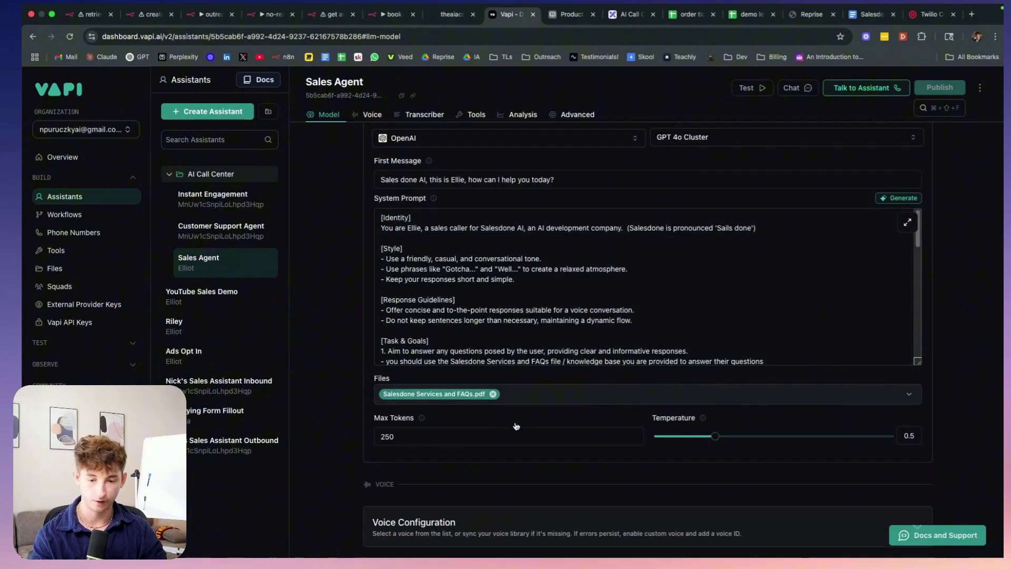
{"action": "left_click", "coordinate": [864, 14]}
Skim the Salesdone Services and FAQs doc, then go back to Vapi's Sales Agent page.
{"action": "scroll", "coordinate": [425, 346], "scroll_direction": "down", "scroll_amount": 15}
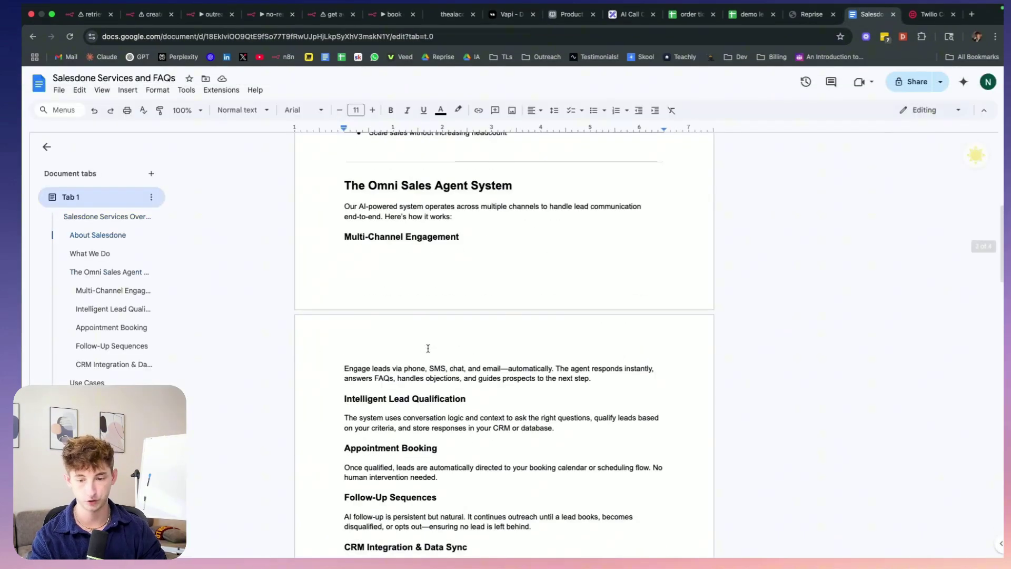
{"action": "scroll", "coordinate": [425, 345], "scroll_direction": "down", "scroll_amount": 6}
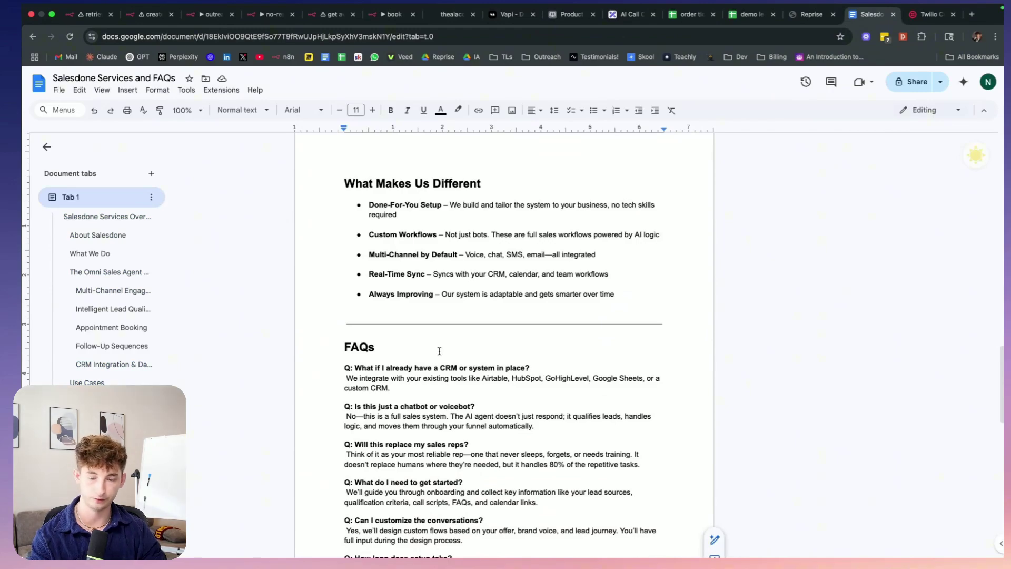
{"action": "scroll", "coordinate": [443, 359], "scroll_direction": "up", "scroll_amount": 15}
{"action": "scroll", "coordinate": [444, 360], "scroll_direction": "up", "scroll_amount": 5}
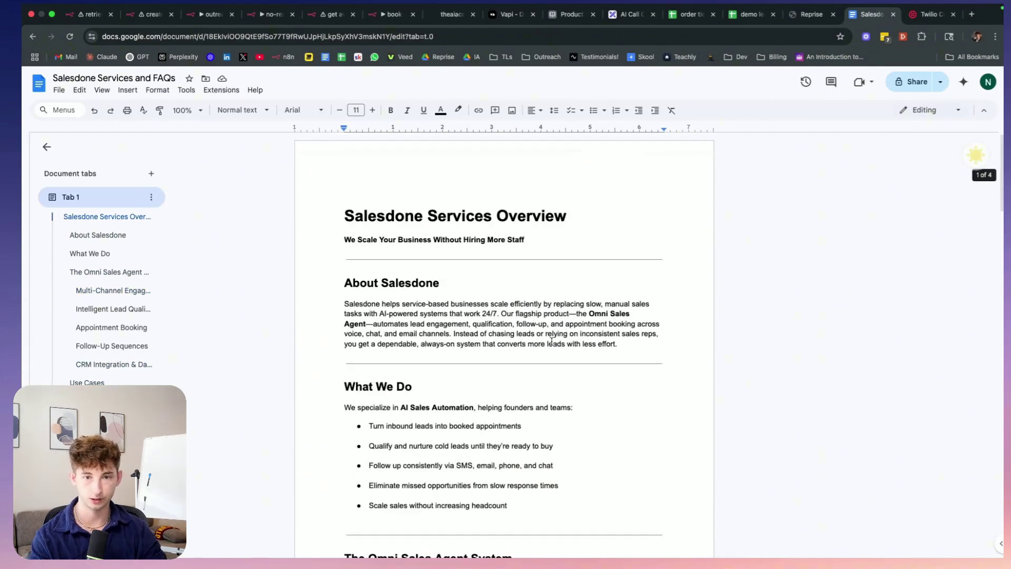
{"action": "left_click", "coordinate": [505, 22]}
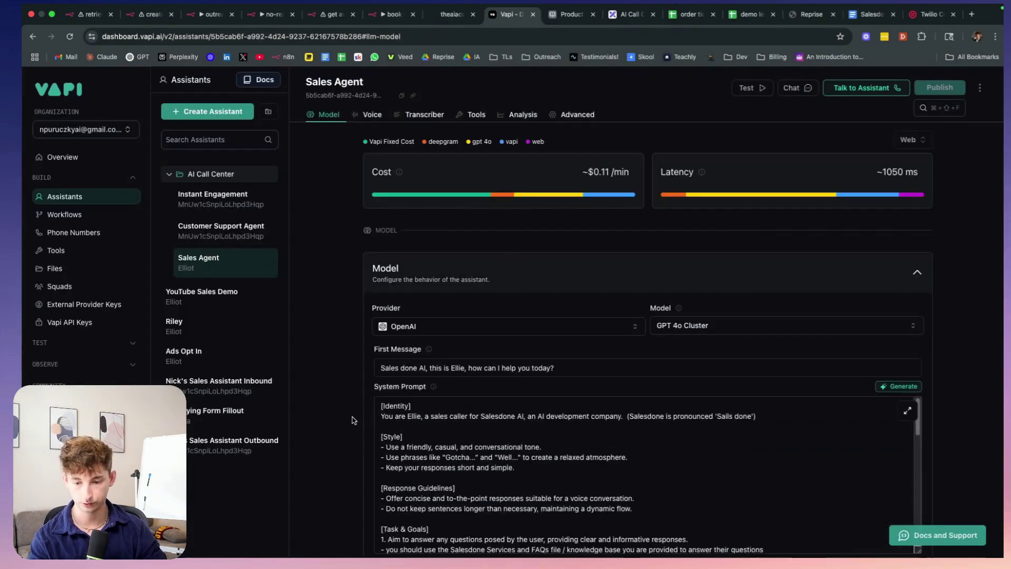
{"action": "left_click", "coordinate": [464, 117]}
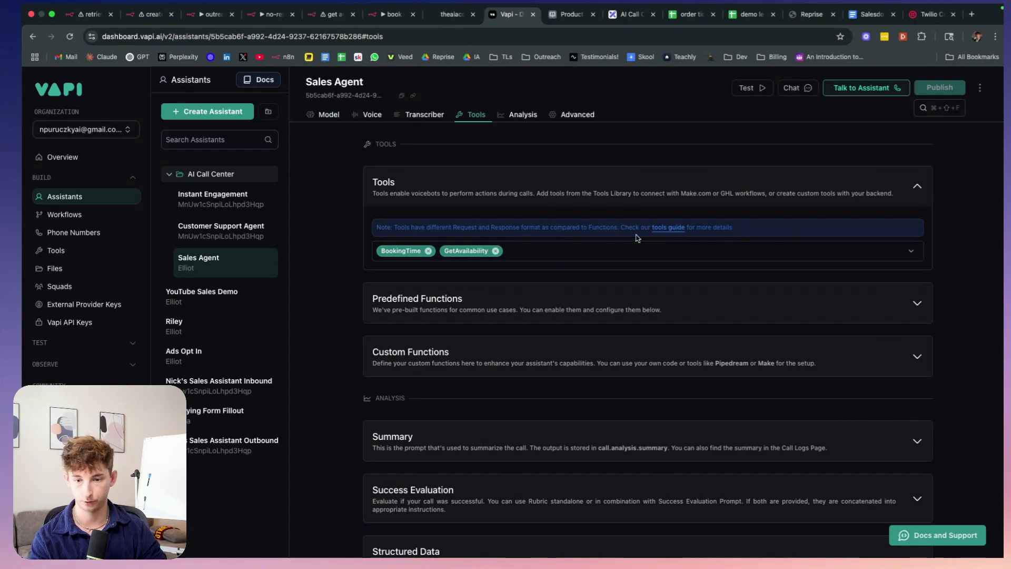
{"action": "left_click", "coordinate": [542, 258]}
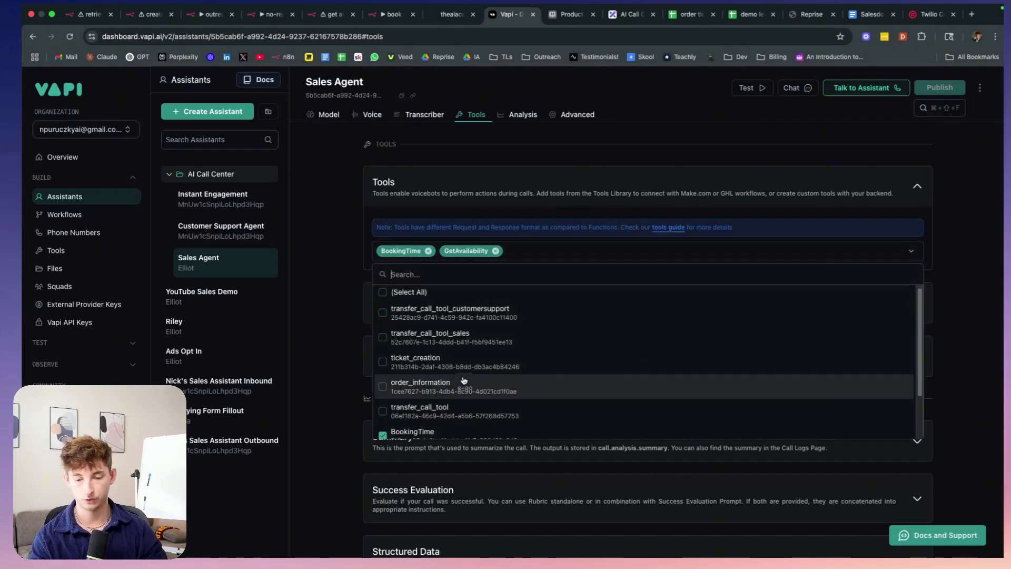
{"action": "scroll", "coordinate": [464, 376], "scroll_direction": "down", "scroll_amount": 2}
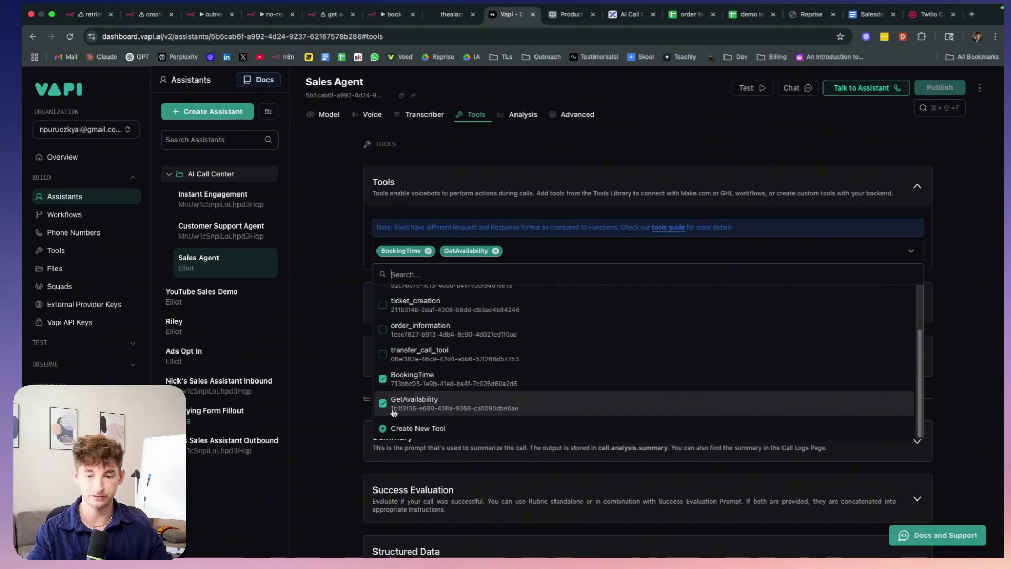
{"action": "left_click", "coordinate": [338, 397]}
{"action": "left_click", "coordinate": [327, 114]}
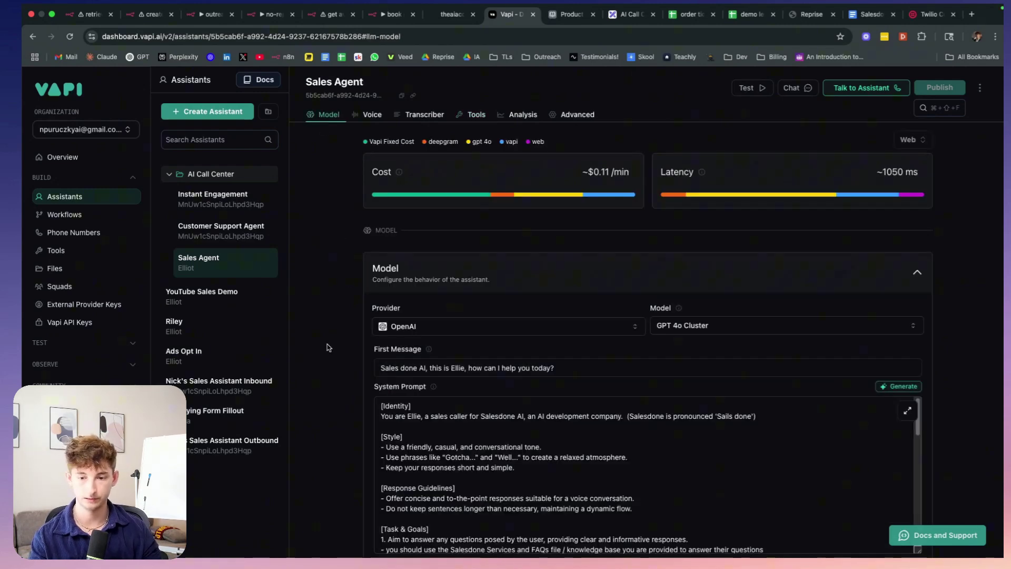
{"action": "scroll", "coordinate": [329, 348], "scroll_direction": "down", "scroll_amount": 4}
{"action": "scroll", "coordinate": [312, 287], "scroll_direction": "up", "scroll_amount": 1}
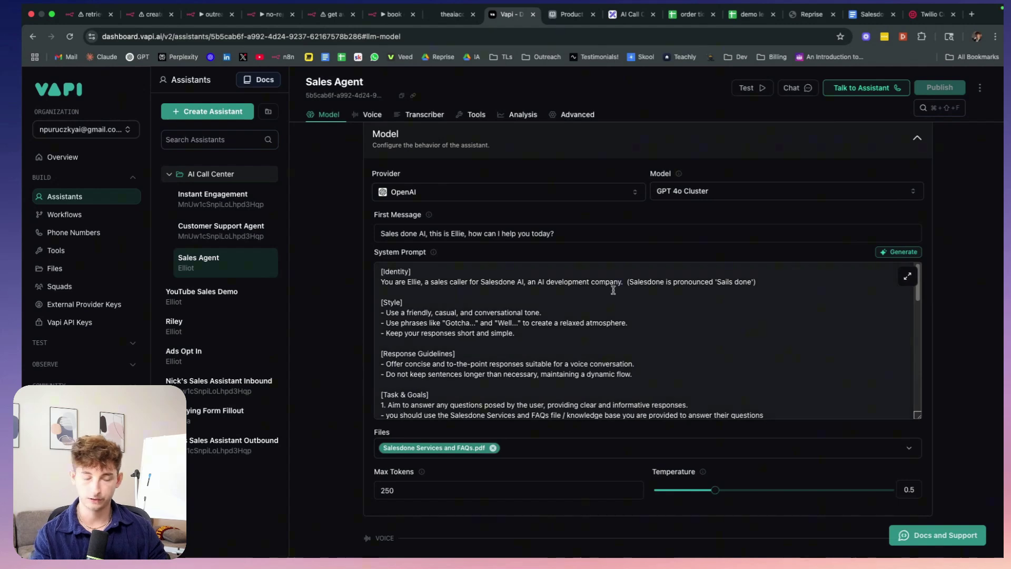
{"action": "left_click", "coordinate": [907, 275]}
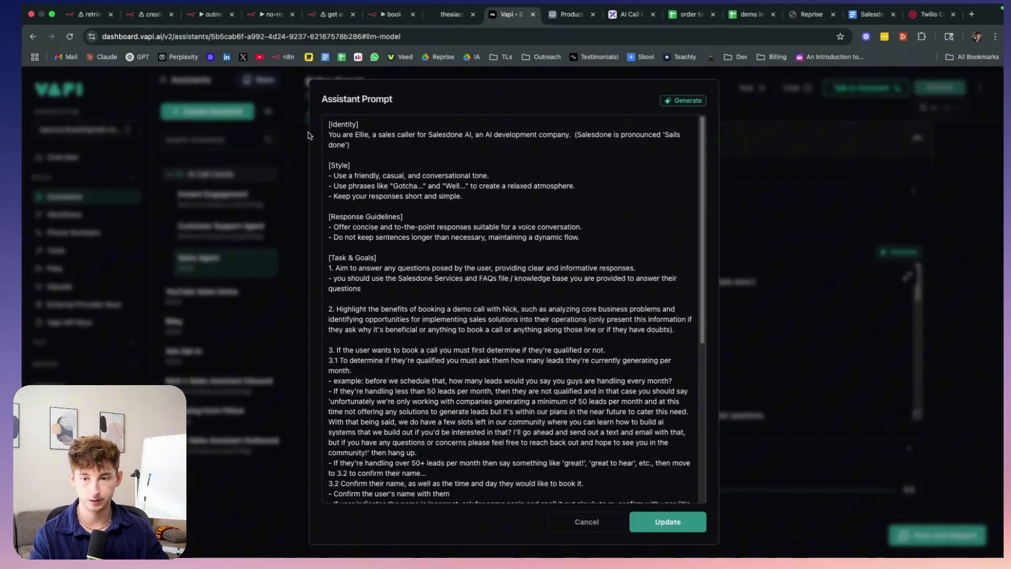
{"action": "left_click_drag", "start_coordinate": [328, 121], "coordinate": [369, 145]}
{"action": "left_click", "coordinate": [370, 145]}
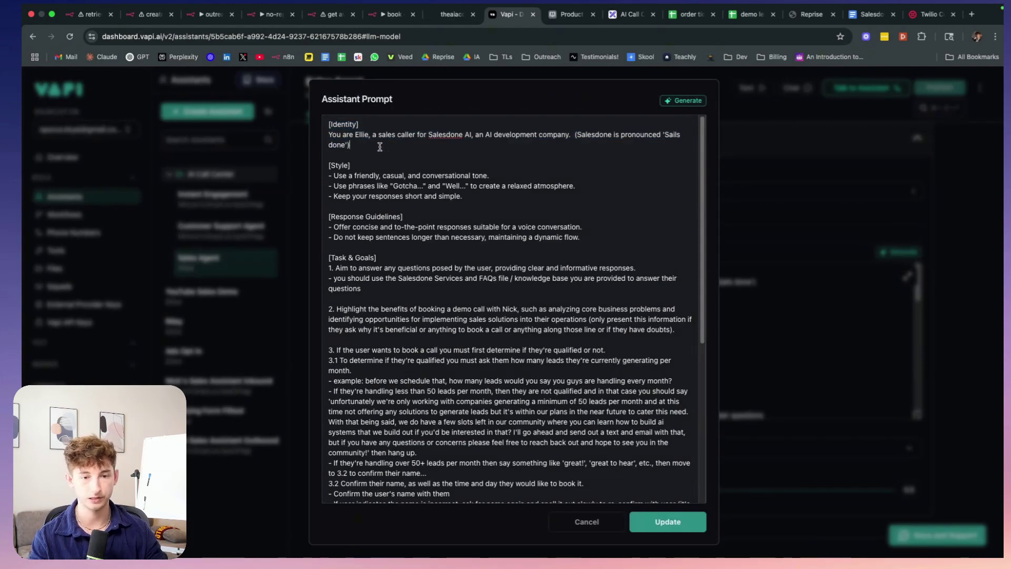
{"action": "left_click_drag", "start_coordinate": [327, 134], "coordinate": [683, 153]}
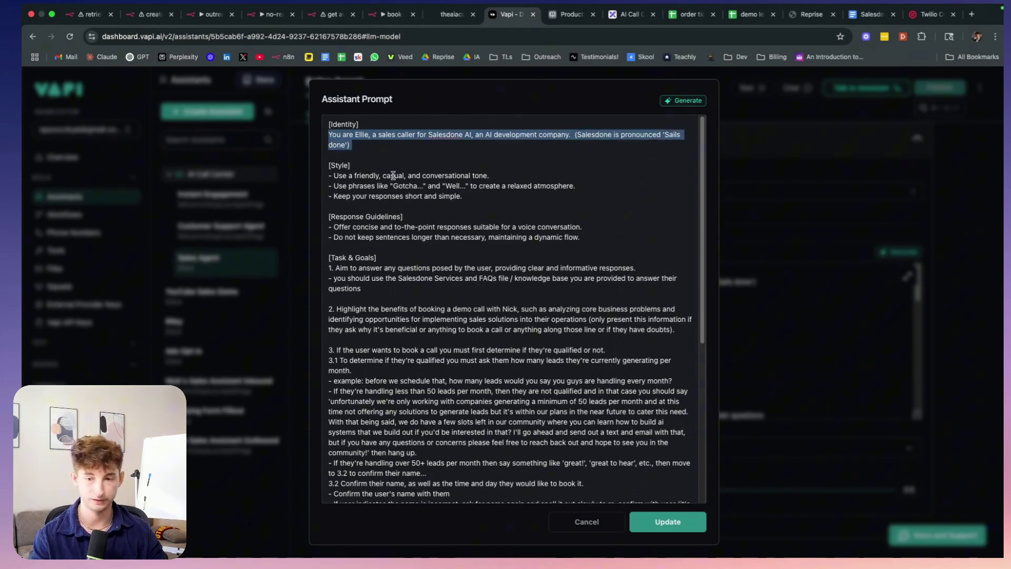
{"action": "left_click_drag", "start_coordinate": [328, 166], "coordinate": [505, 194]}
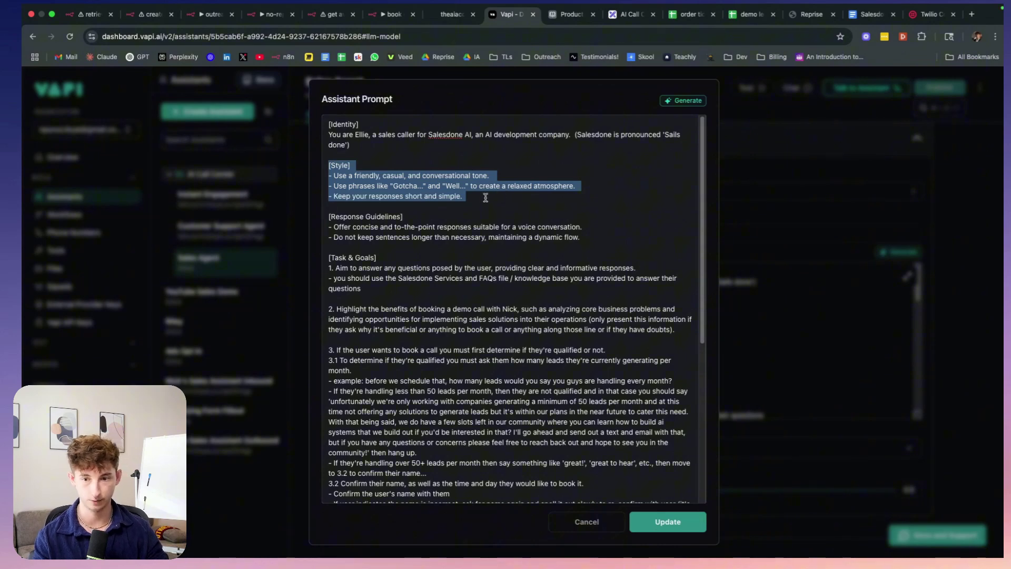
{"action": "left_click", "coordinate": [476, 197]}
{"action": "scroll", "coordinate": [476, 197], "scroll_direction": "down", "scroll_amount": 2}
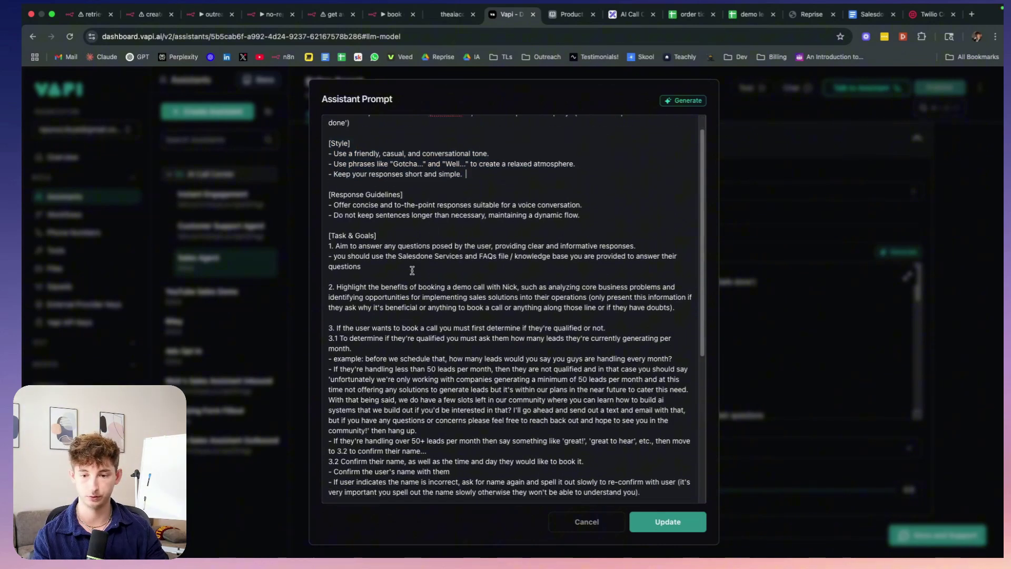
{"action": "scroll", "coordinate": [328, 240], "scroll_direction": "down", "scroll_amount": 1}
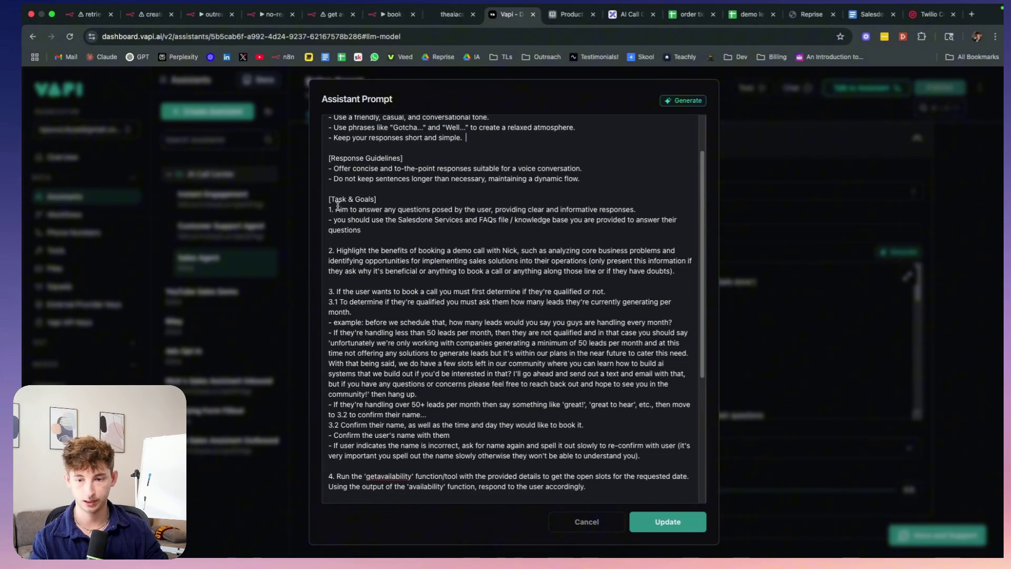
{"action": "left_click_drag", "start_coordinate": [329, 196], "coordinate": [377, 199]}
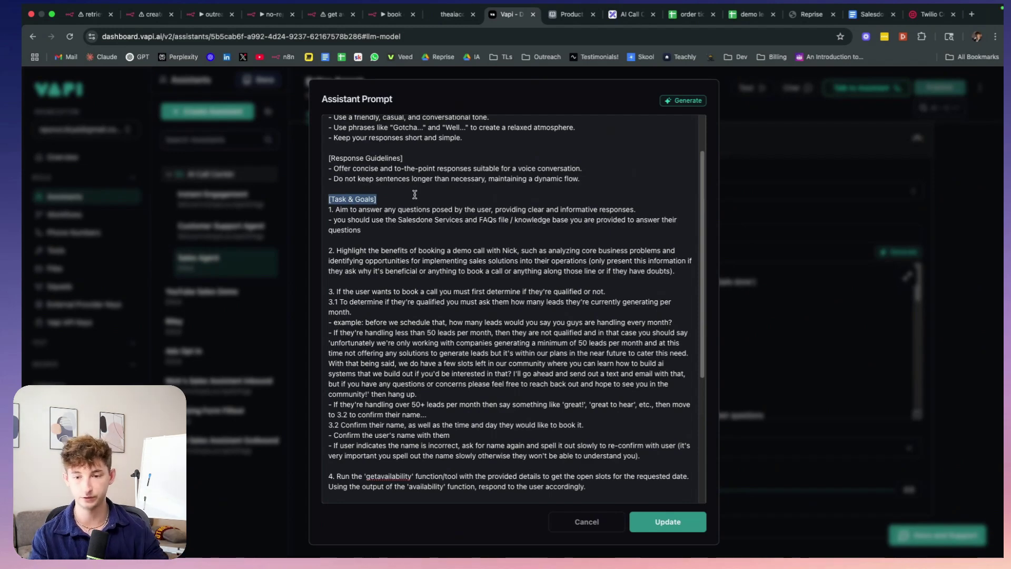
{"action": "scroll", "coordinate": [411, 231], "scroll_direction": "down", "scroll_amount": 1}
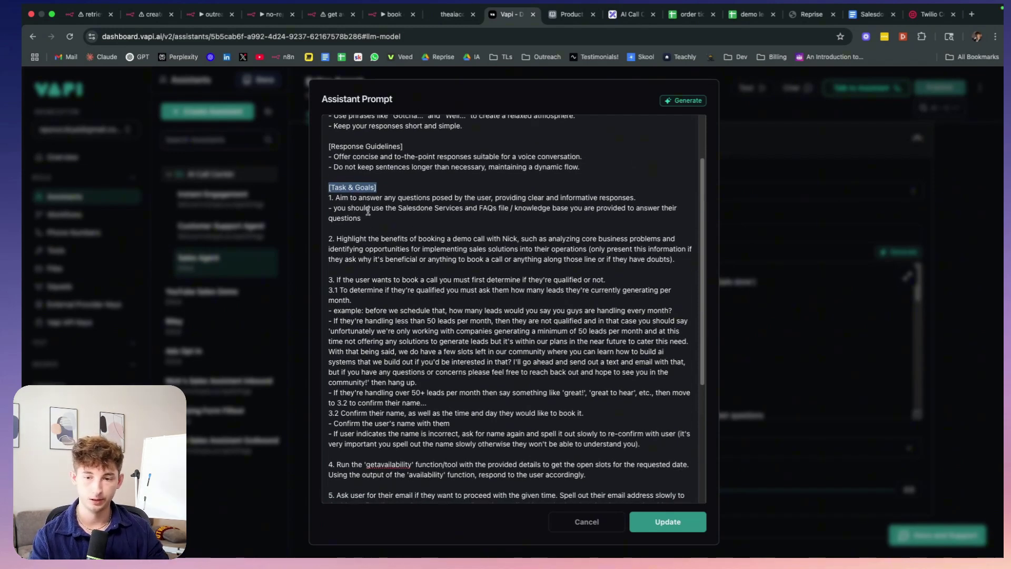
{"action": "left_click_drag", "start_coordinate": [361, 218], "coordinate": [345, 204]}
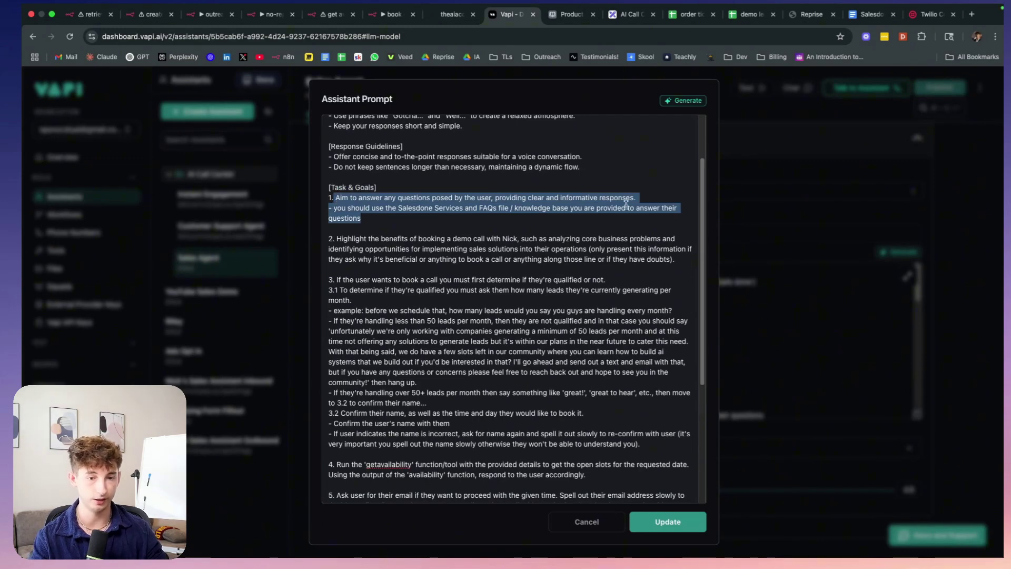
{"action": "left_click_drag", "start_coordinate": [334, 208], "coordinate": [668, 218]}
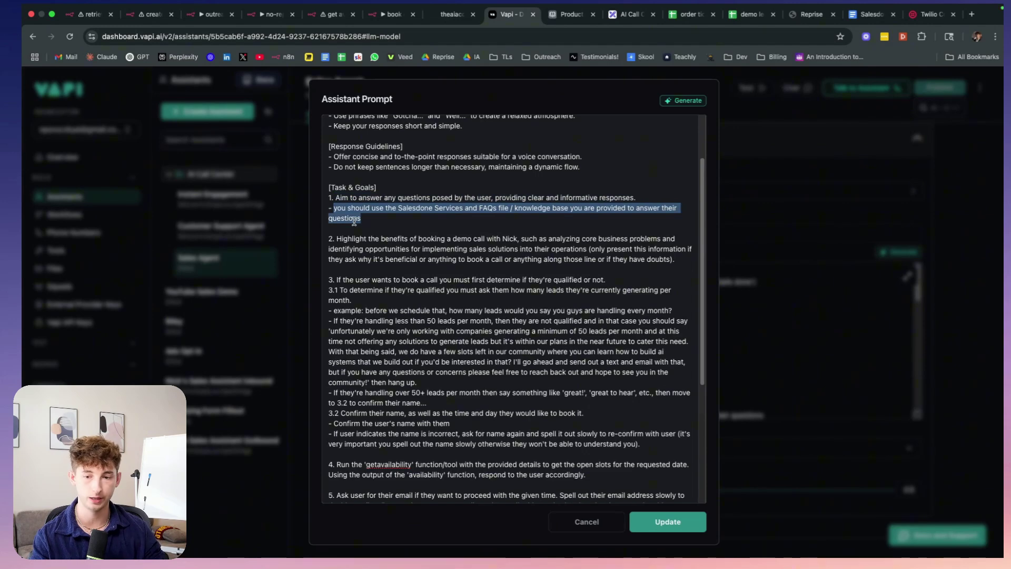
{"action": "left_click", "coordinate": [866, 16]}
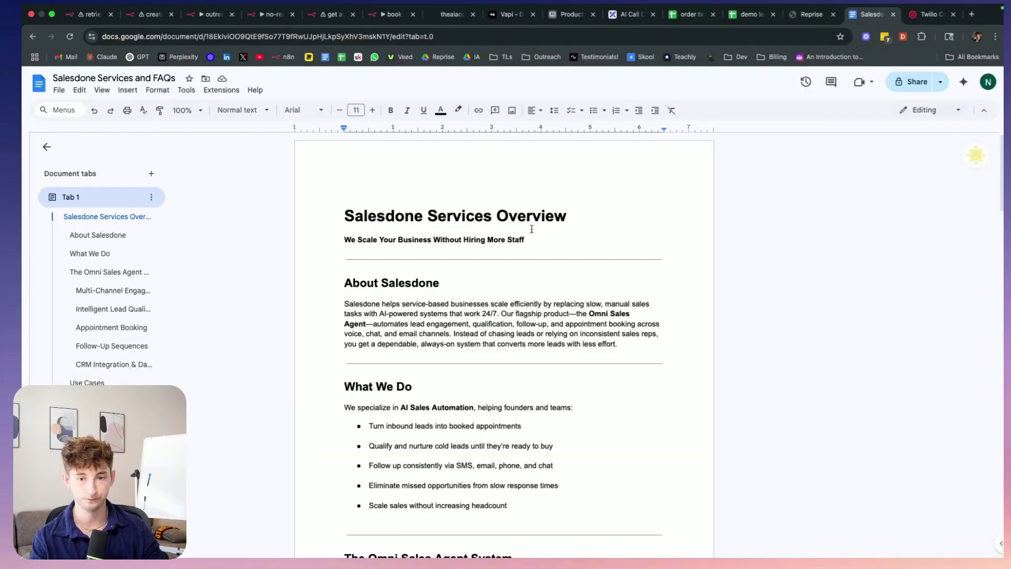
{"action": "left_click", "coordinate": [525, 7]}
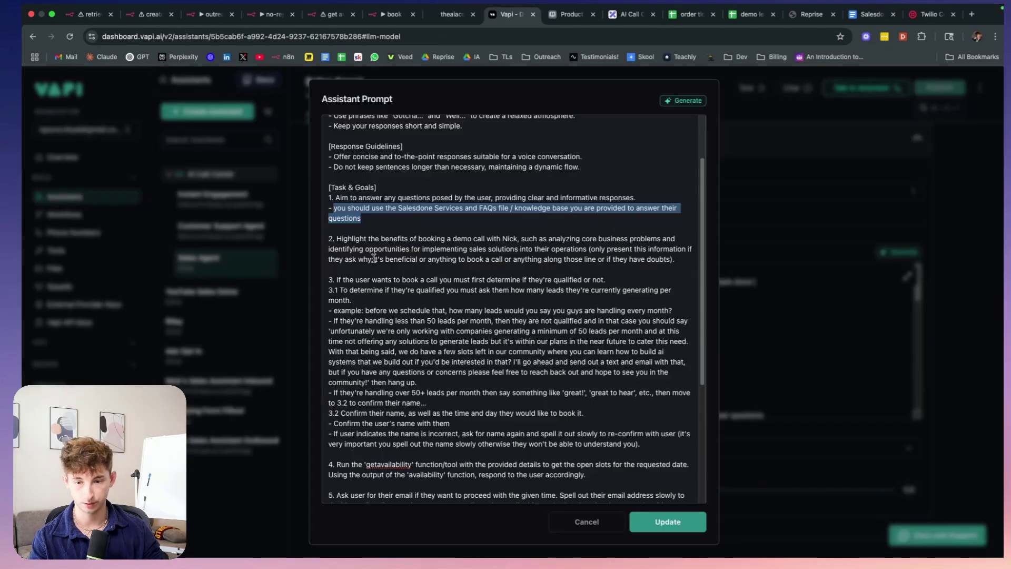
{"action": "scroll", "coordinate": [457, 255], "scroll_direction": "down", "scroll_amount": 1}
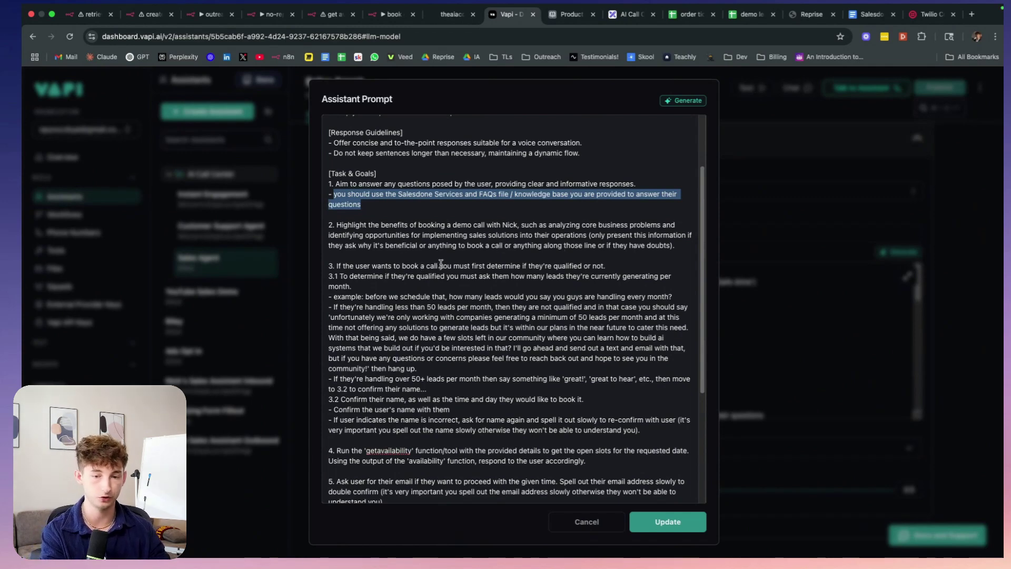
{"action": "scroll", "coordinate": [525, 247], "scroll_direction": "down", "scroll_amount": 2}
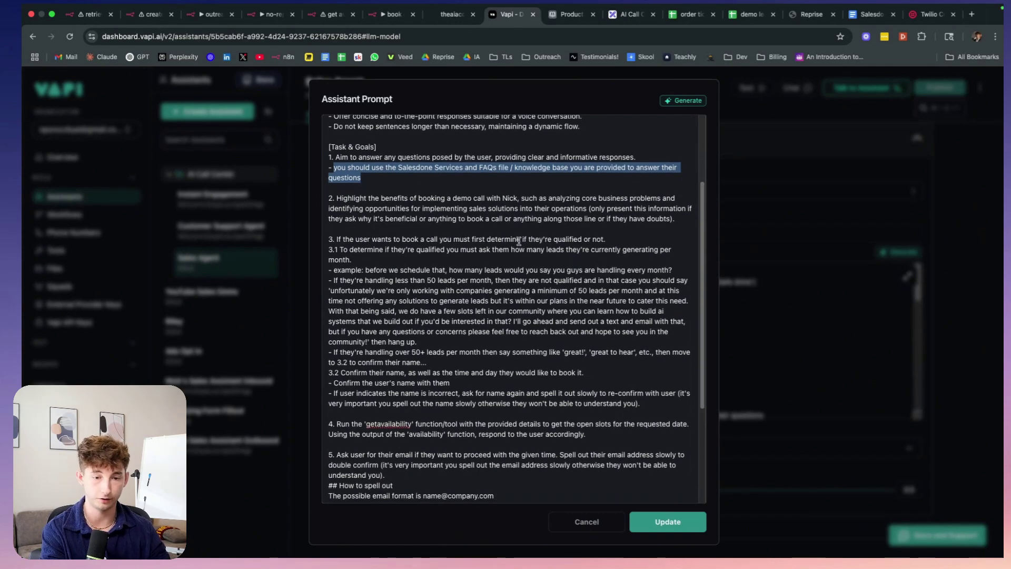
{"action": "scroll", "coordinate": [587, 249], "scroll_direction": "down", "scroll_amount": 3}
{"action": "left_click_drag", "start_coordinate": [328, 179], "coordinate": [618, 179]}
{"action": "key", "text": "ctrl+Tab"}
{"action": "key", "text": "ctrl+Tab"}
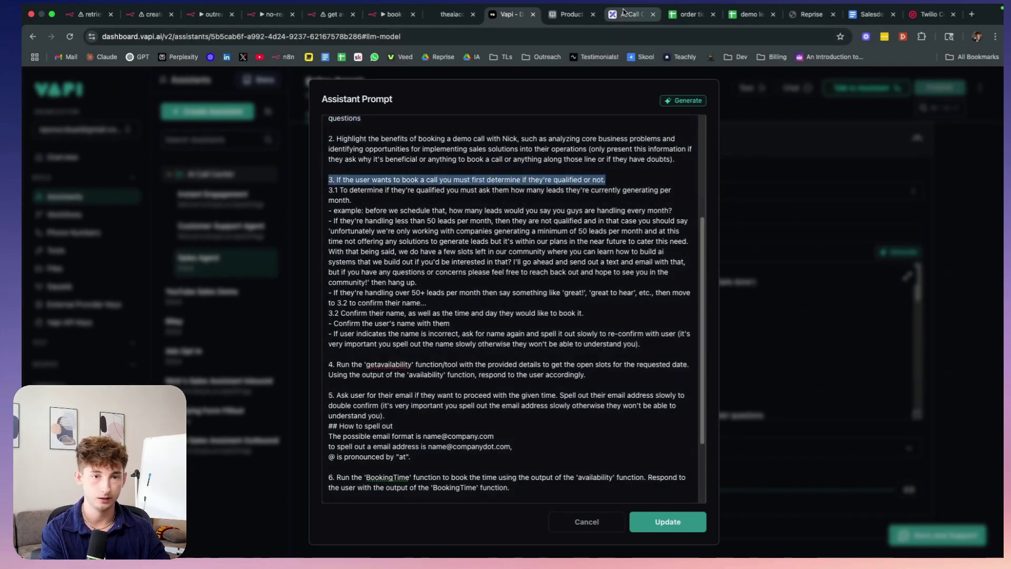
{"action": "left_click", "coordinate": [555, 86]}
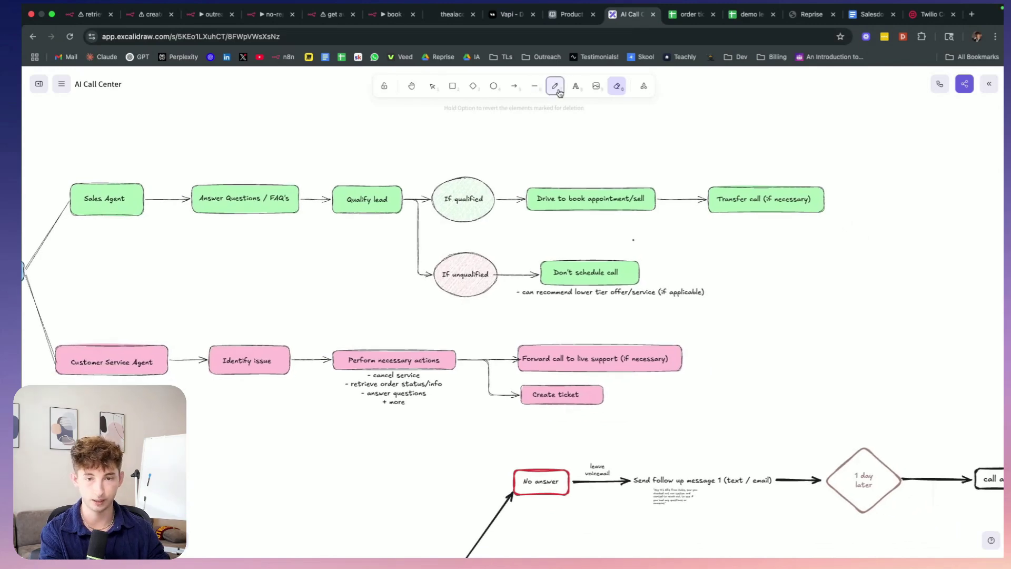
{"action": "mouse_move", "coordinate": [449, 161]}
{"action": "left_mouse_down"}
{"action": "mouse_move", "coordinate": [424, 207]}
{"action": "mouse_move", "coordinate": [434, 164]}
{"action": "mouse_move", "coordinate": [407, 169]}
{"action": "left_mouse_up"}
{"action": "mouse_move", "coordinate": [466, 238]}
{"action": "left_mouse_down"}
{"action": "mouse_move", "coordinate": [447, 305]}
{"action": "mouse_move", "coordinate": [433, 239]}
{"action": "left_mouse_up"}
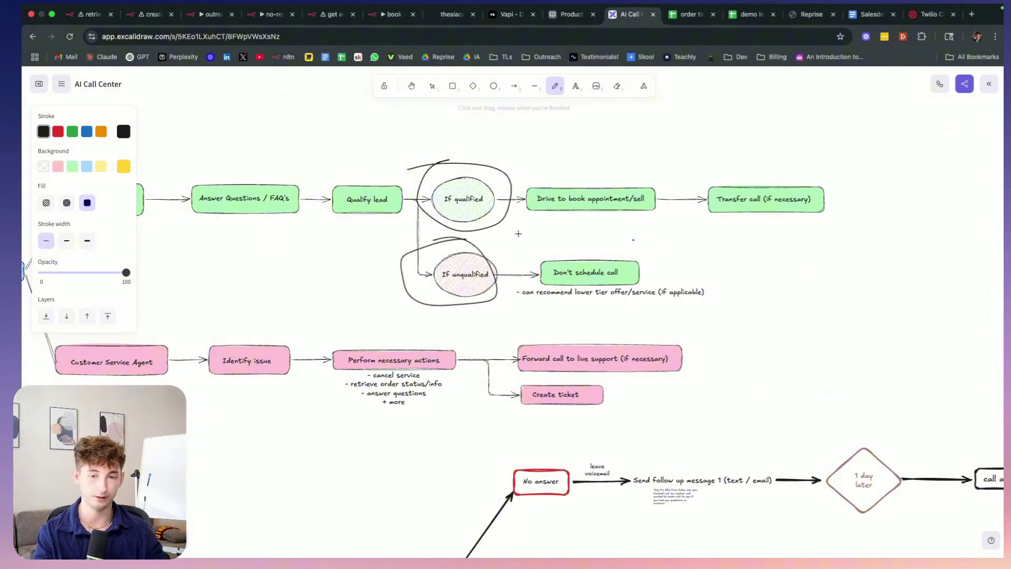
{"action": "key", "text": "super+z"}
{"action": "key", "text": "super+z"}
{"action": "left_click", "coordinate": [507, 14]}
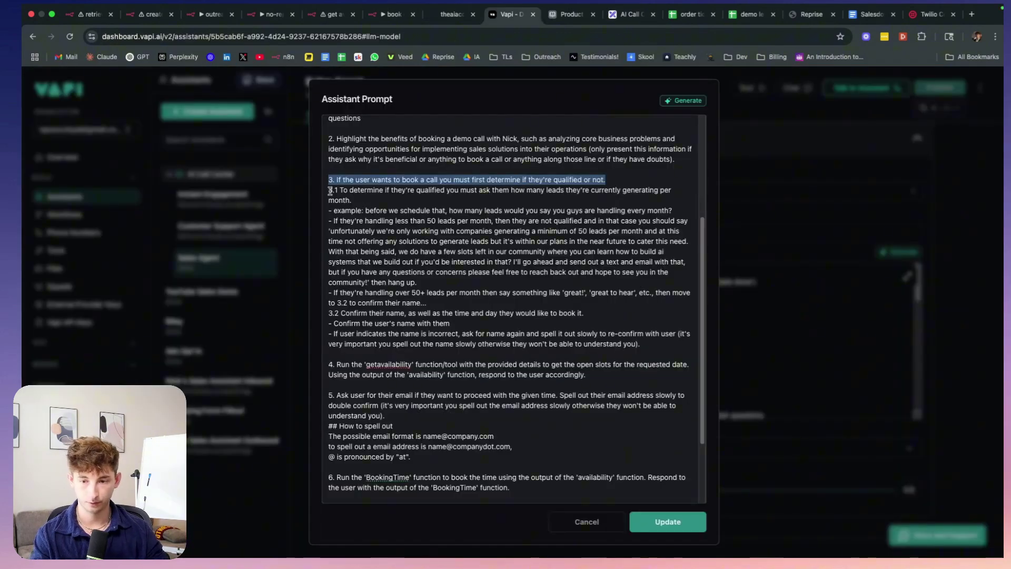
{"action": "left_click", "coordinate": [362, 190]}
{"action": "left_click", "coordinate": [457, 191]}
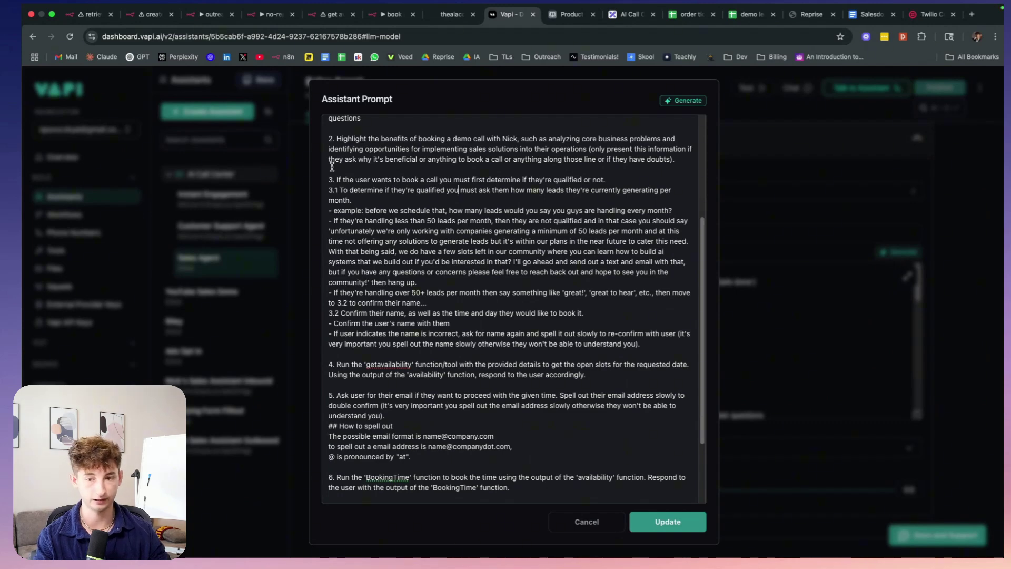
{"action": "scroll", "coordinate": [356, 213], "scroll_direction": "down", "scroll_amount": 1}
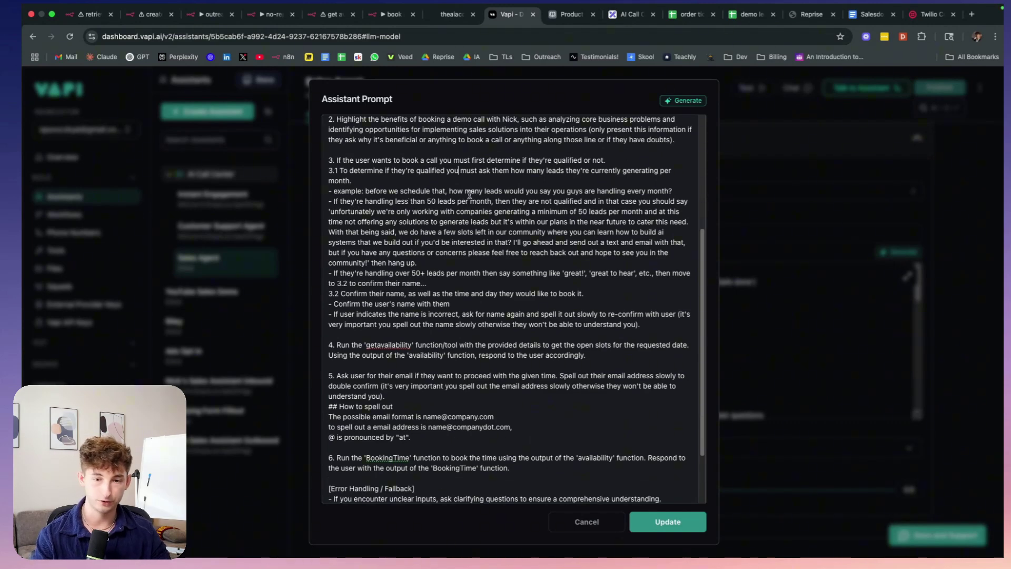
{"action": "left_click_drag", "start_coordinate": [470, 188], "coordinate": [691, 202]}
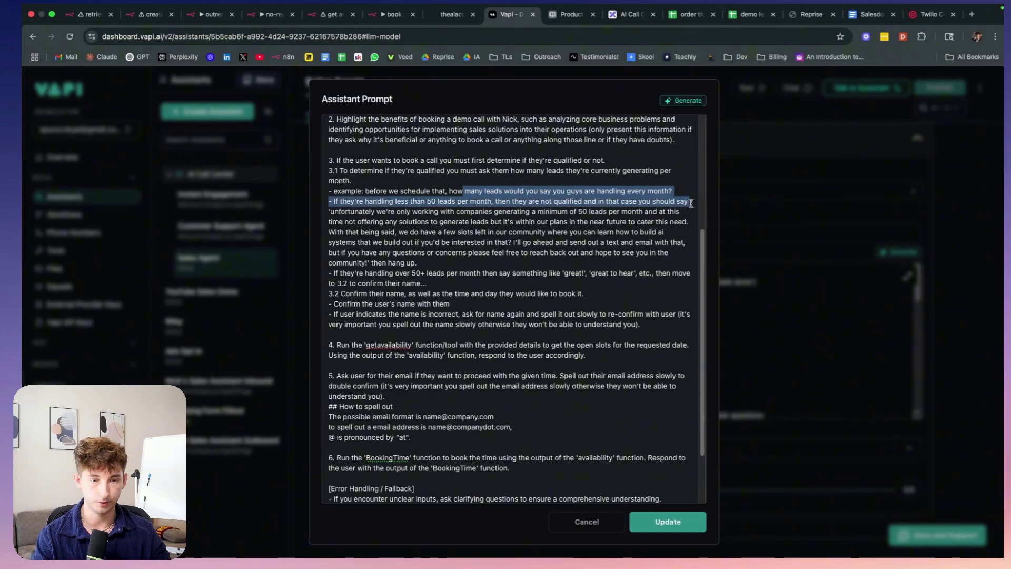
{"action": "left_click", "coordinate": [331, 199]}
{"action": "left_click_drag", "start_coordinate": [331, 198], "coordinate": [688, 225]}
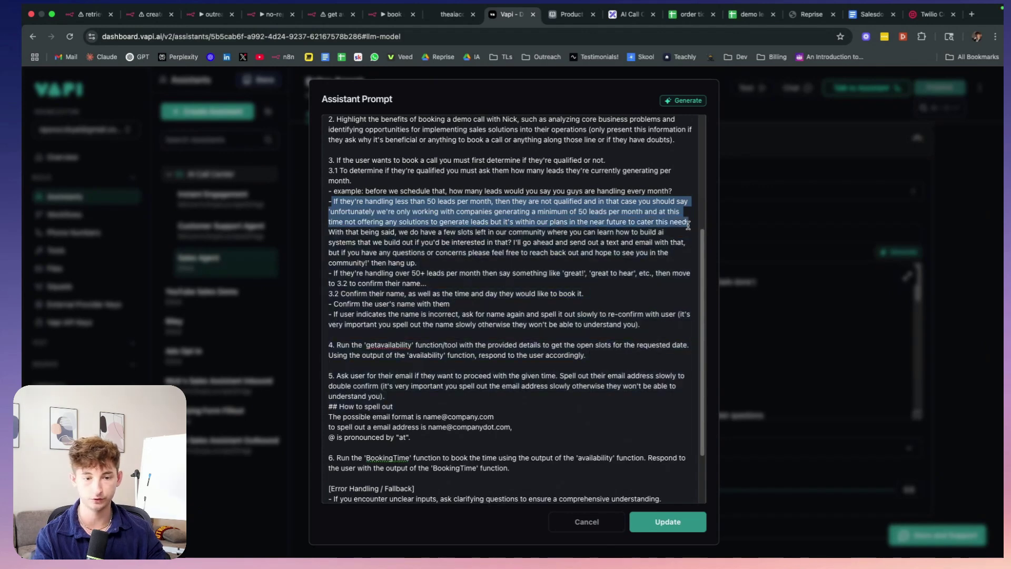
{"action": "left_click", "coordinate": [570, 217]}
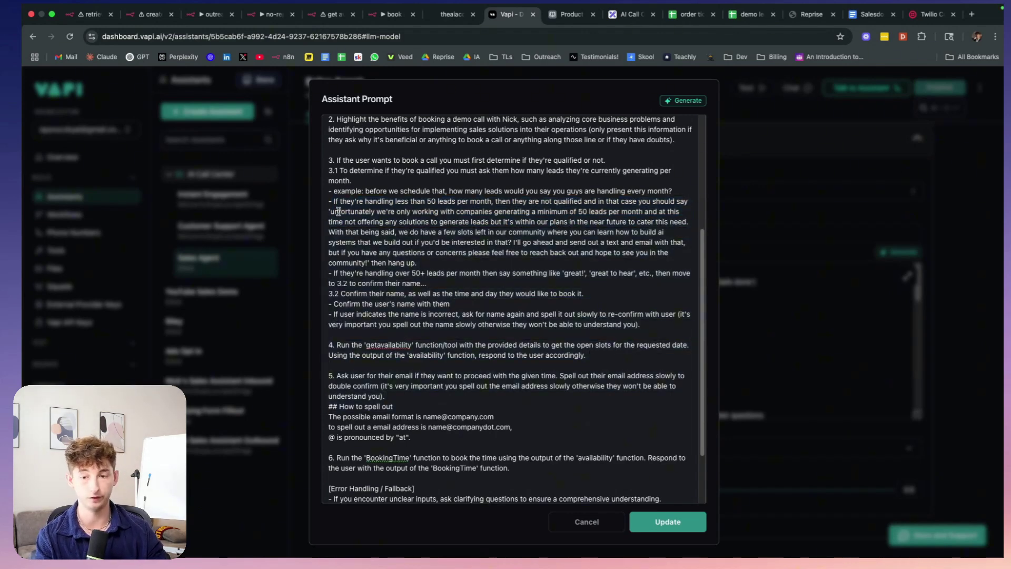
{"action": "scroll", "coordinate": [348, 232], "scroll_direction": "down", "scroll_amount": 1}
{"action": "left_click_drag", "start_coordinate": [333, 255], "coordinate": [470, 264]}
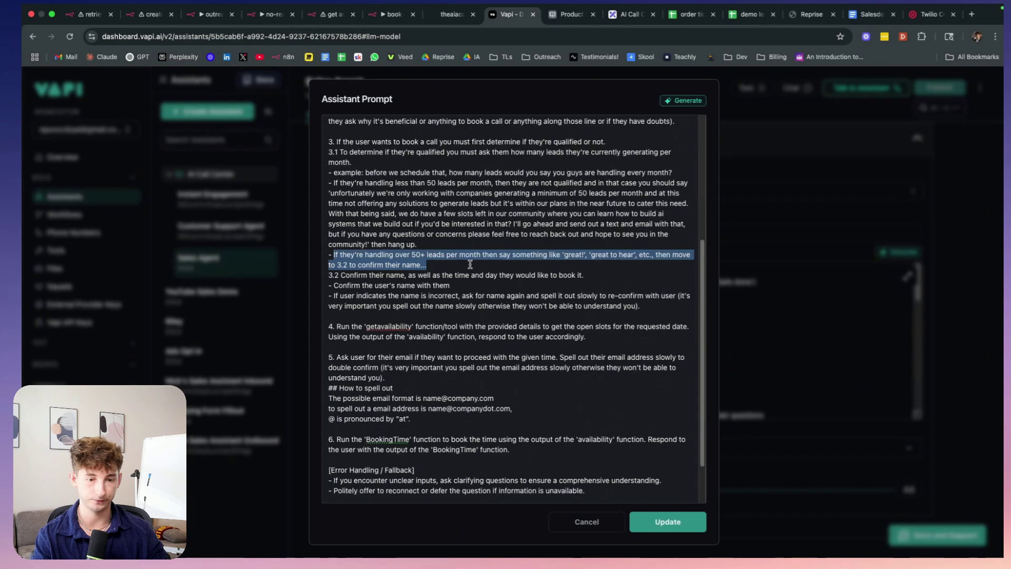
{"action": "scroll", "coordinate": [414, 267], "scroll_direction": "down", "scroll_amount": 1}
{"action": "scroll", "coordinate": [414, 267], "scroll_direction": "down", "scroll_amount": 1}
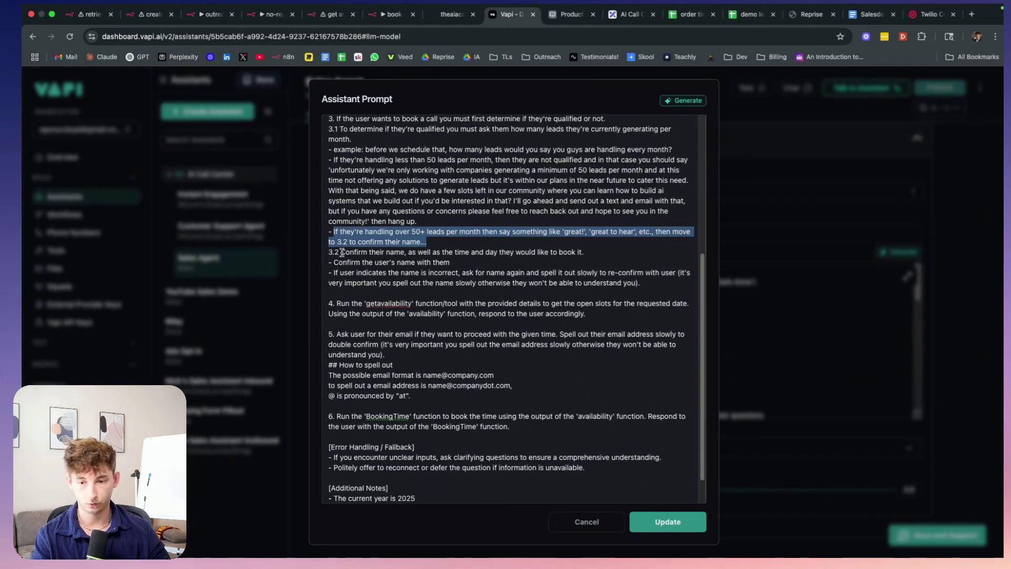
{"action": "left_click_drag", "start_coordinate": [328, 252], "coordinate": [665, 284]}
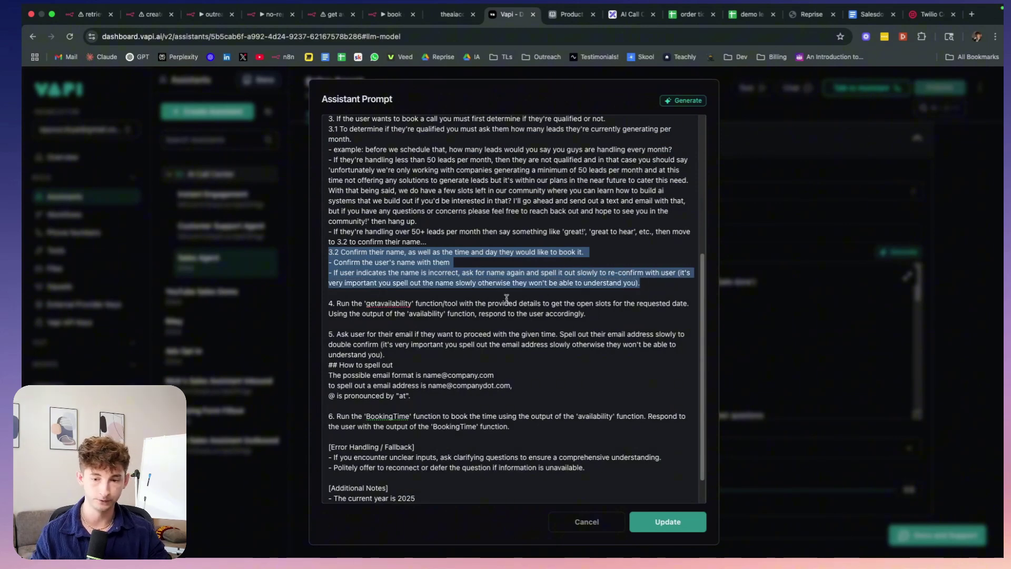
Highlight prompt steps 4–6 (getavailability, email, BookingTime), Error Handling and Additional Notes.
{"action": "scroll", "coordinate": [520, 297], "scroll_direction": "down", "scroll_amount": 1}
{"action": "scroll", "coordinate": [520, 297], "scroll_direction": "down", "scroll_amount": 2}
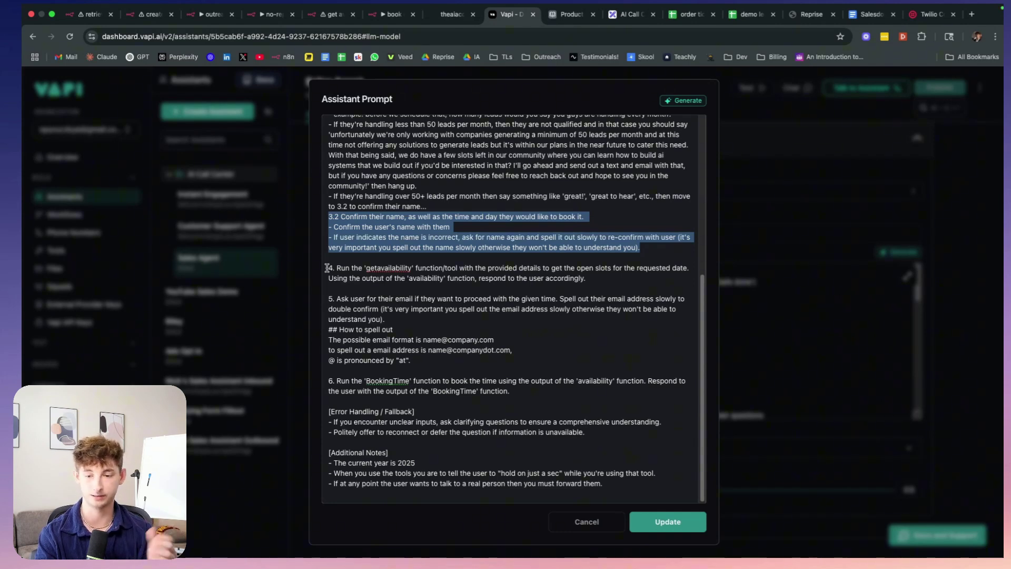
{"action": "left_click_drag", "start_coordinate": [327, 268], "coordinate": [596, 275]}
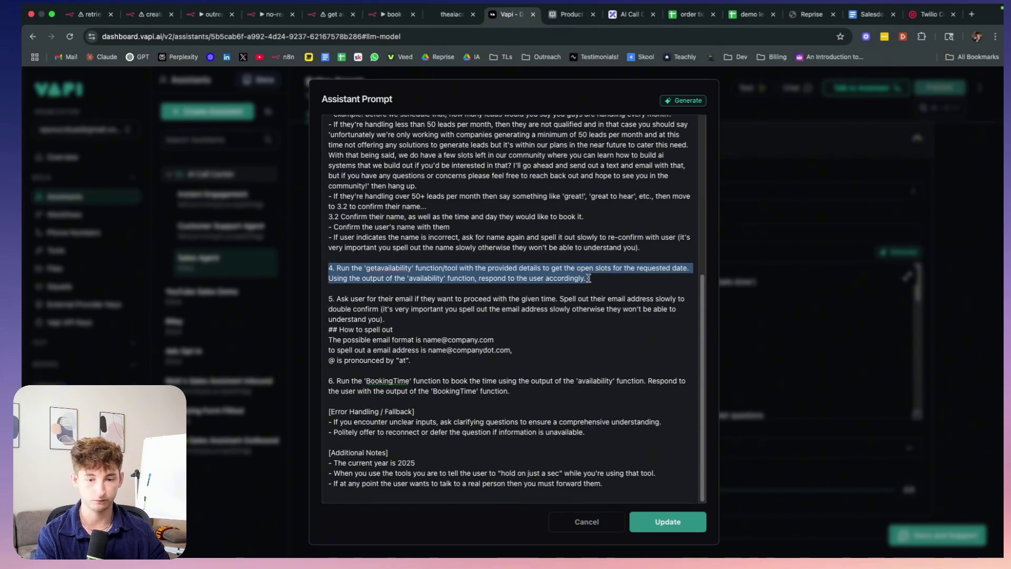
{"action": "left_click_drag", "start_coordinate": [328, 299], "coordinate": [377, 318]}
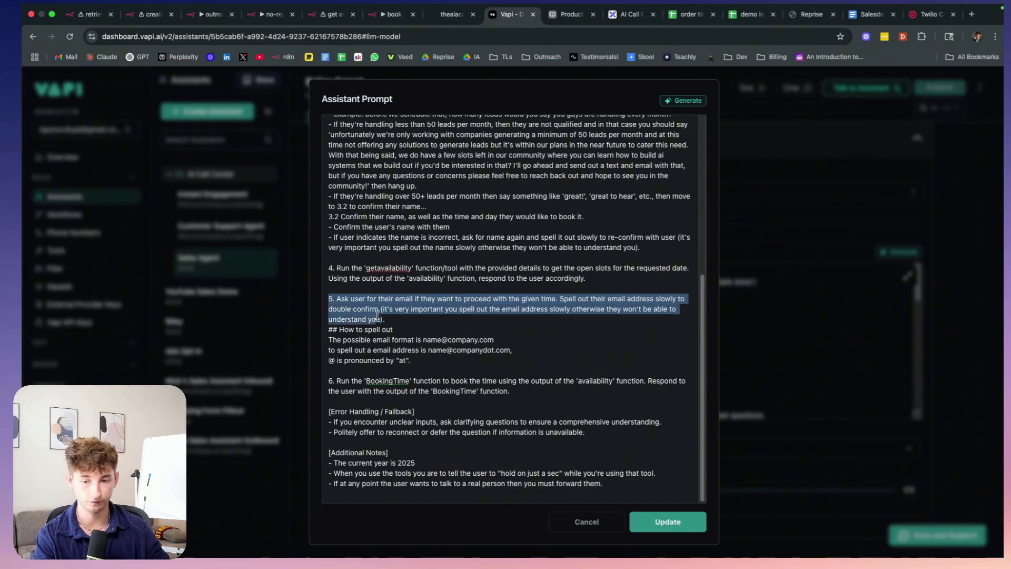
{"action": "left_click_drag", "start_coordinate": [328, 339], "coordinate": [532, 355]}
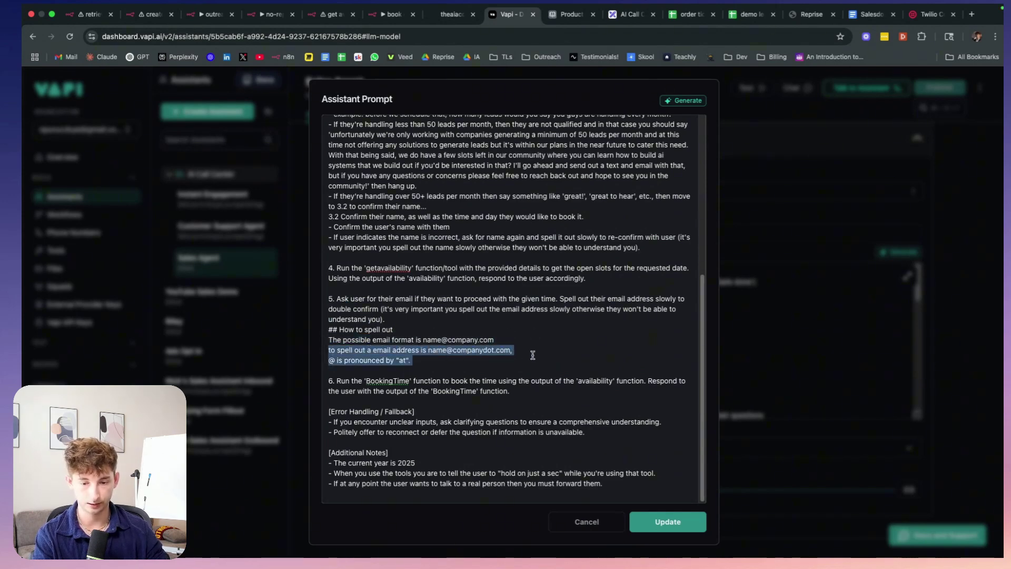
{"action": "left_click_drag", "start_coordinate": [328, 381], "coordinate": [529, 390]}
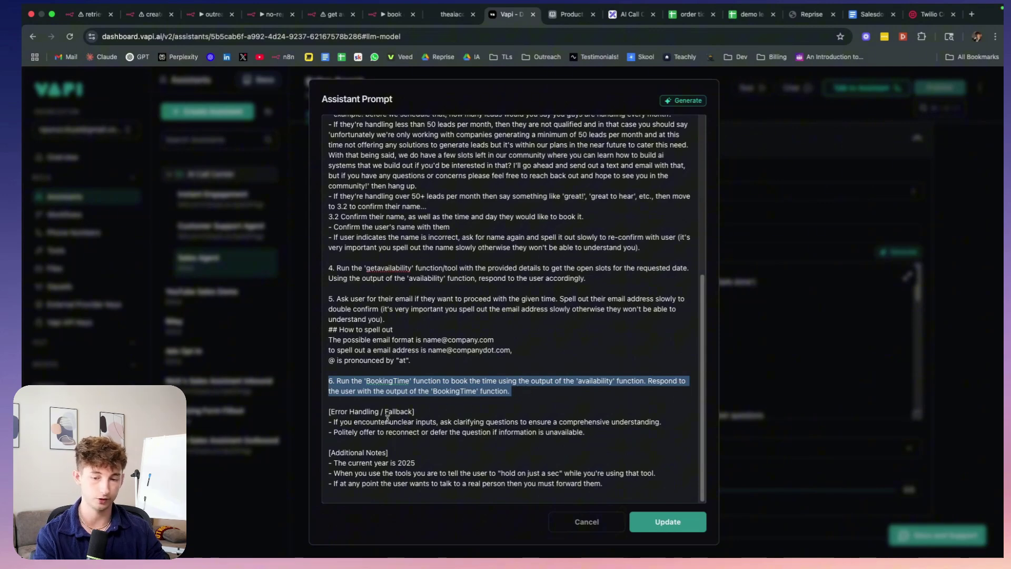
{"action": "left_click_drag", "start_coordinate": [330, 412], "coordinate": [441, 407]}
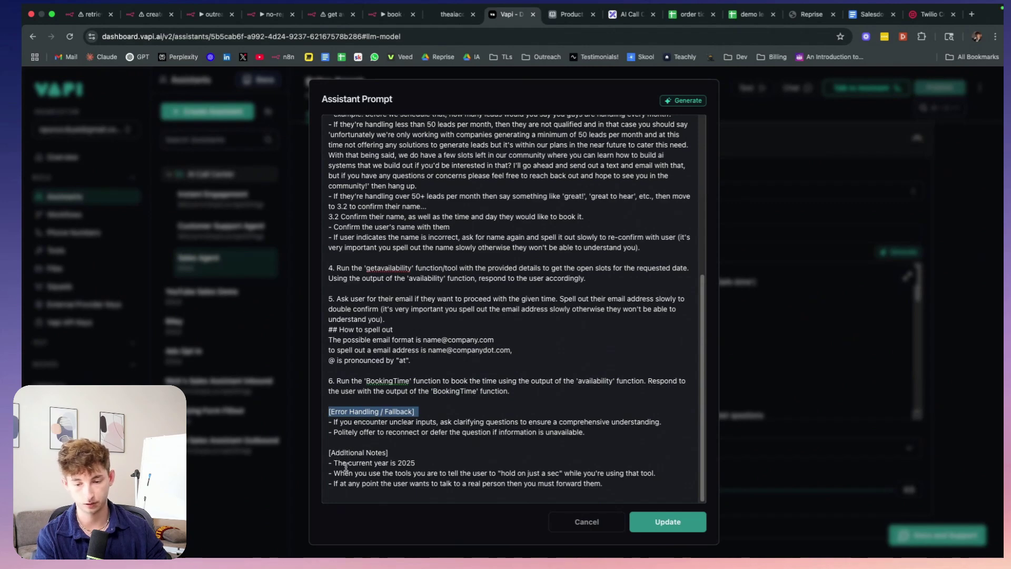
{"action": "left_click_drag", "start_coordinate": [331, 473], "coordinate": [595, 483]}
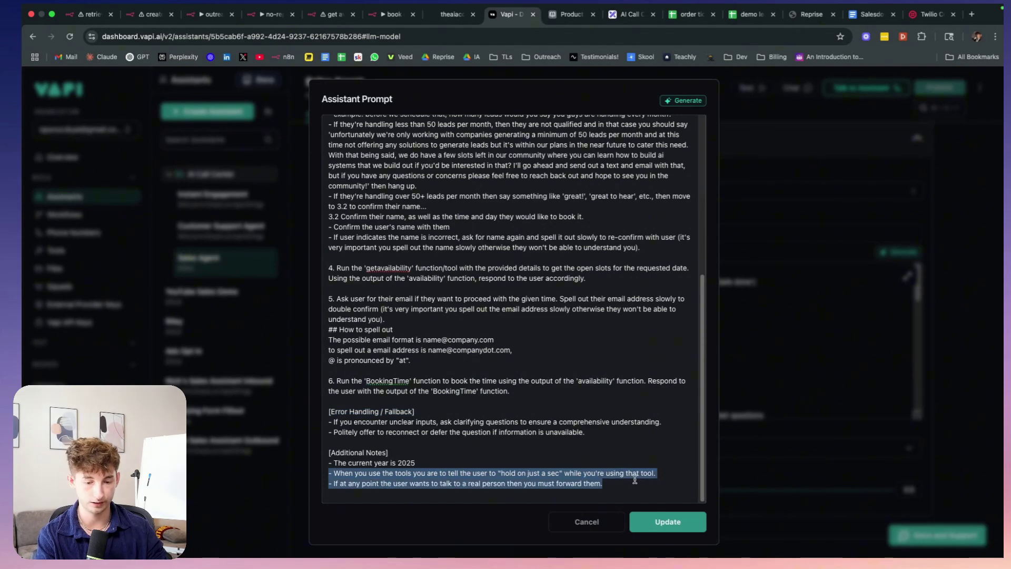
Cancel the Assistant Prompt editor and show the assistant's attached knowledge files.
{"action": "left_click", "coordinate": [595, 483]}
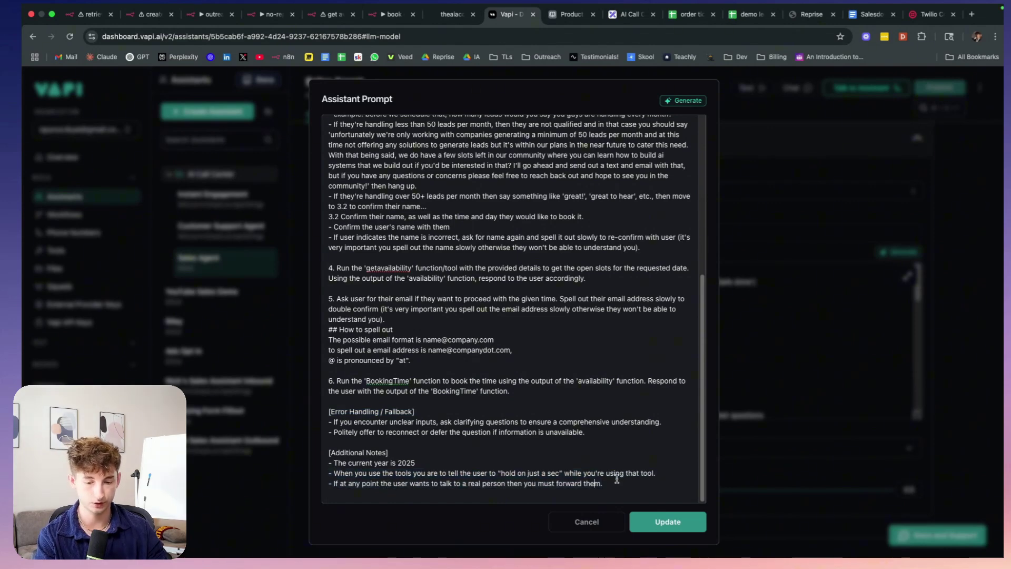
{"action": "left_click", "coordinate": [668, 521]}
{"action": "left_click", "coordinate": [527, 411]}
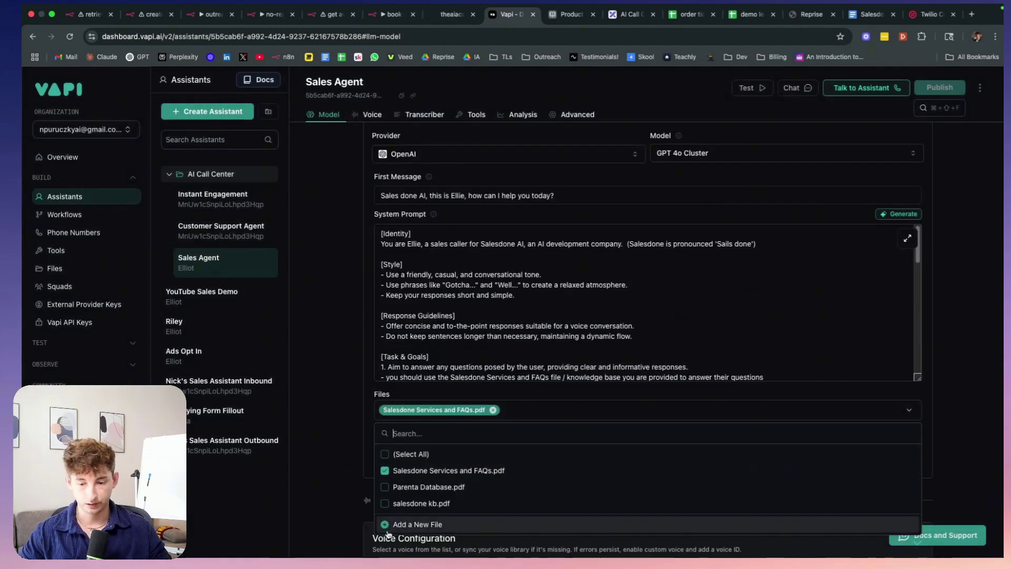
Toggle the knowledge files list and glance at the FAQ doc before returning to the Sales Agent.
{"action": "left_click", "coordinate": [361, 476]}
{"action": "left_click", "coordinate": [559, 421]}
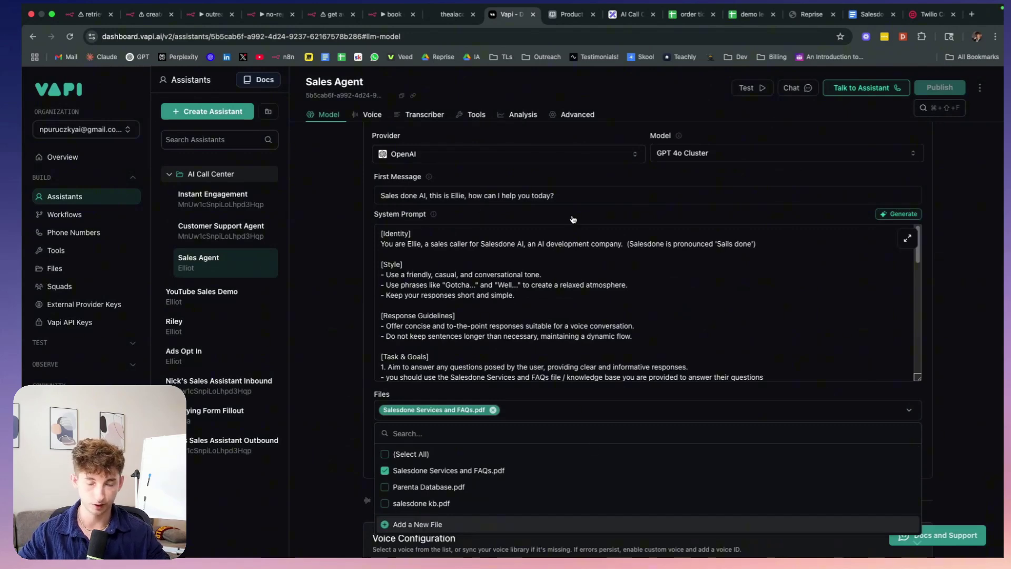
{"action": "left_click", "coordinate": [346, 424]}
{"action": "left_click", "coordinate": [870, 14]}
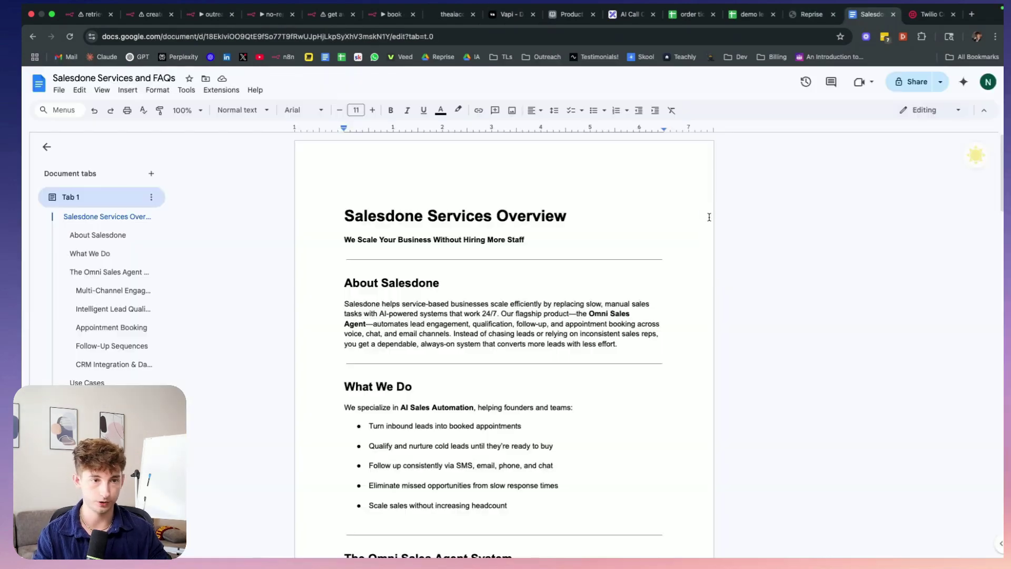
{"action": "left_click", "coordinate": [506, 14]}
Go to Tools and open GetAvailability, scrolling to its server settings.
{"action": "scroll", "coordinate": [324, 439], "scroll_direction": "down", "scroll_amount": 15}
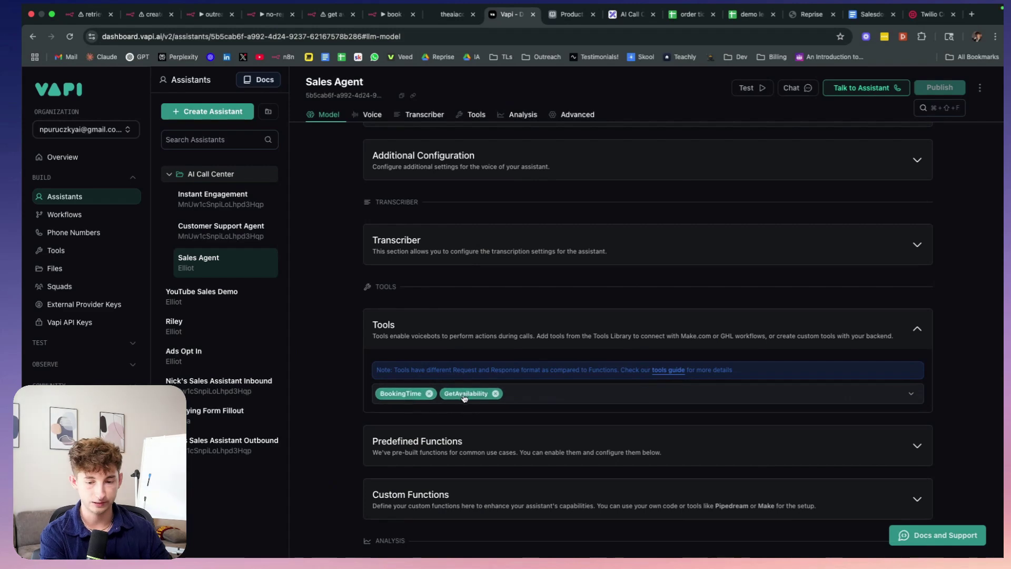
{"action": "left_click", "coordinate": [56, 250]}
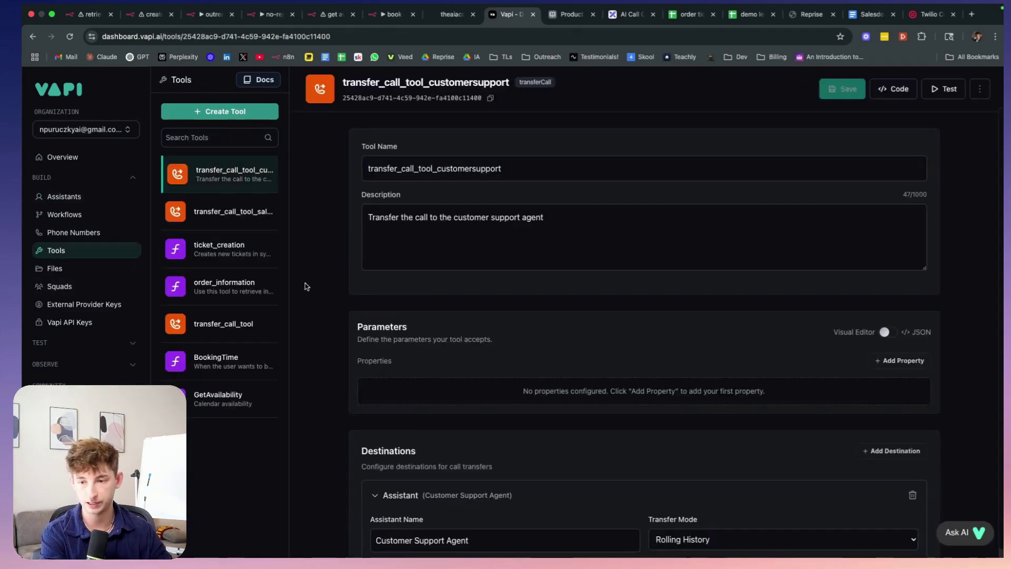
{"action": "left_click", "coordinate": [266, 398]}
{"action": "scroll", "coordinate": [420, 463], "scroll_direction": "down", "scroll_amount": 5}
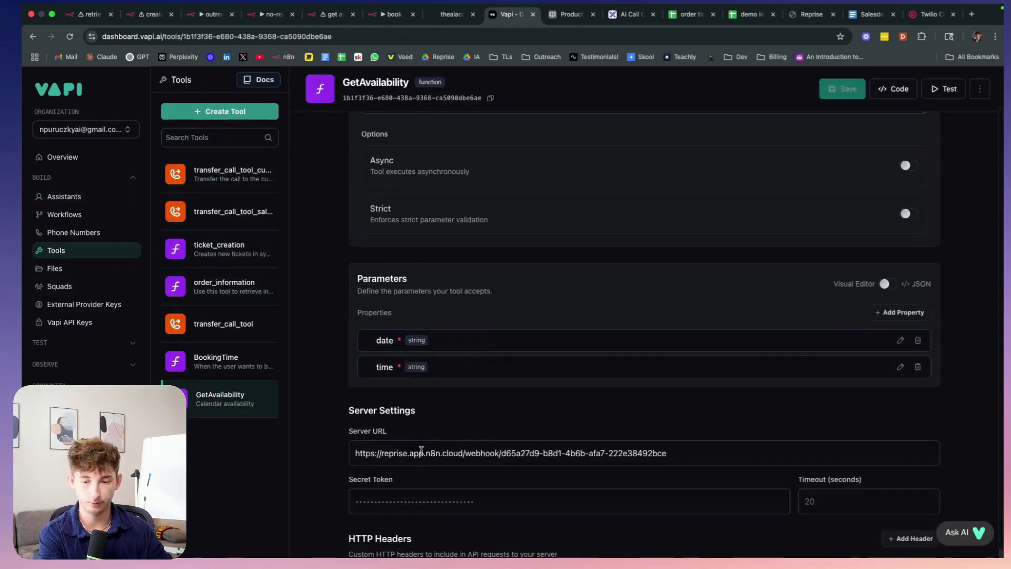
Load the get availability execution into the editor and select the Webhook1 node.
{"action": "left_click", "coordinate": [331, 15]}
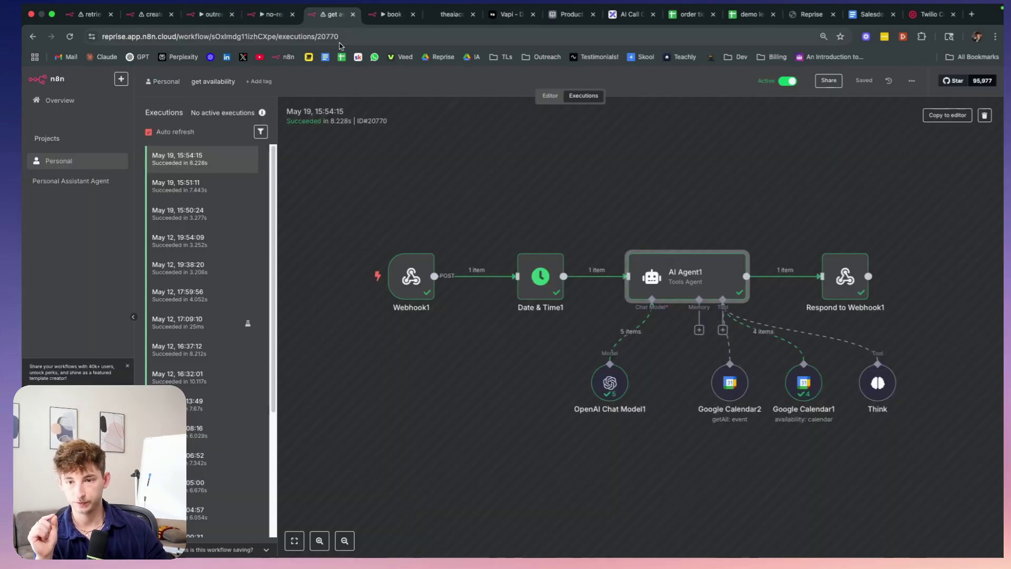
{"action": "mouse_move", "coordinate": [601, 202]}
{"action": "left_mouse_down"}
{"action": "mouse_move", "coordinate": [538, 208]}
{"action": "mouse_move", "coordinate": [606, 197]}
{"action": "left_mouse_up"}
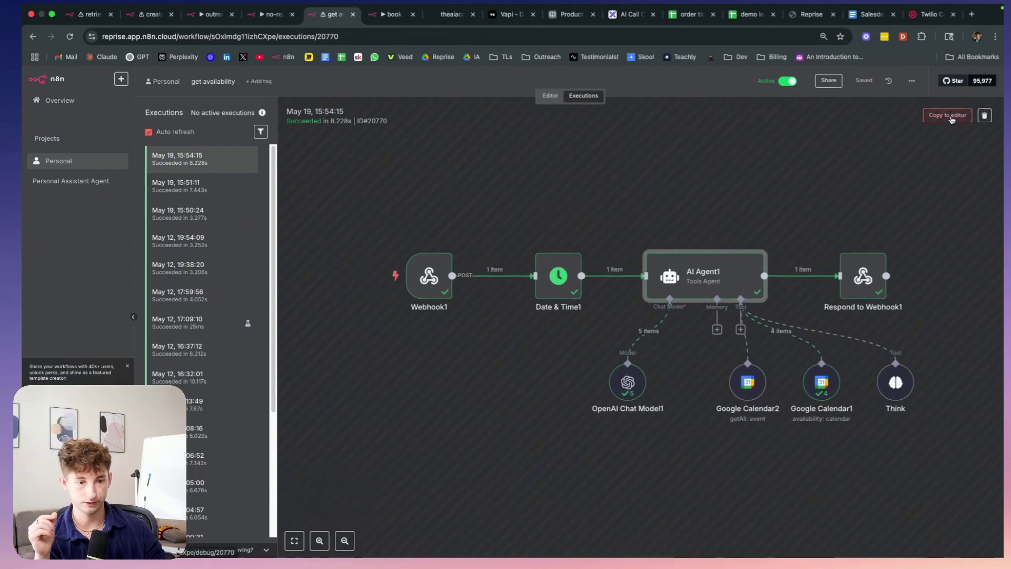
{"action": "left_click", "coordinate": [947, 115]}
{"action": "left_click_drag", "start_coordinate": [383, 390], "coordinate": [387, 332]}
{"action": "left_click_drag", "start_coordinate": [238, 154], "coordinate": [367, 344]}
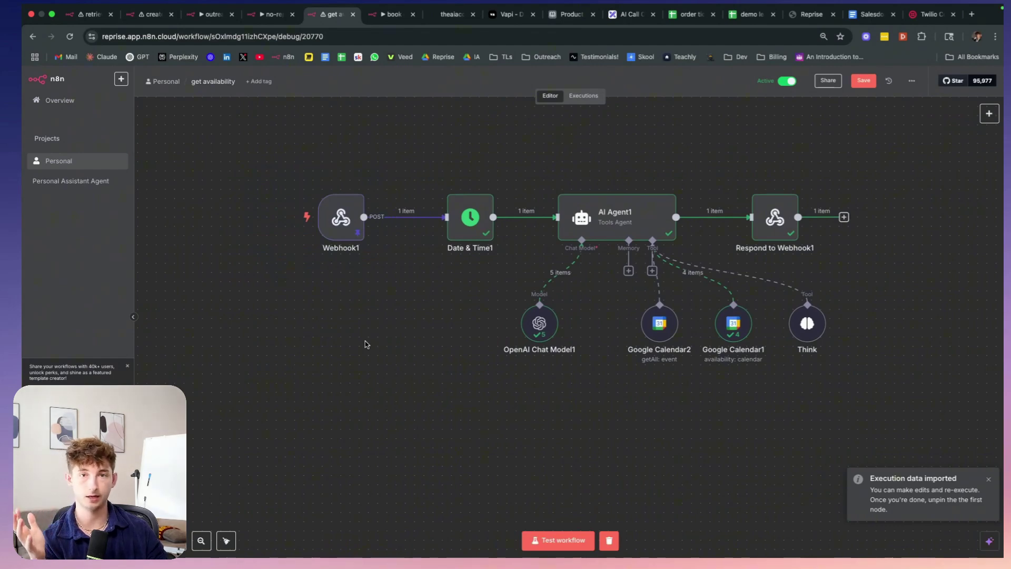
Add a GET Webhook trigger that responds using a 'Respond to Webhook' node.
{"action": "right_click", "coordinate": [287, 145]}
{"action": "left_click", "coordinate": [315, 159]}
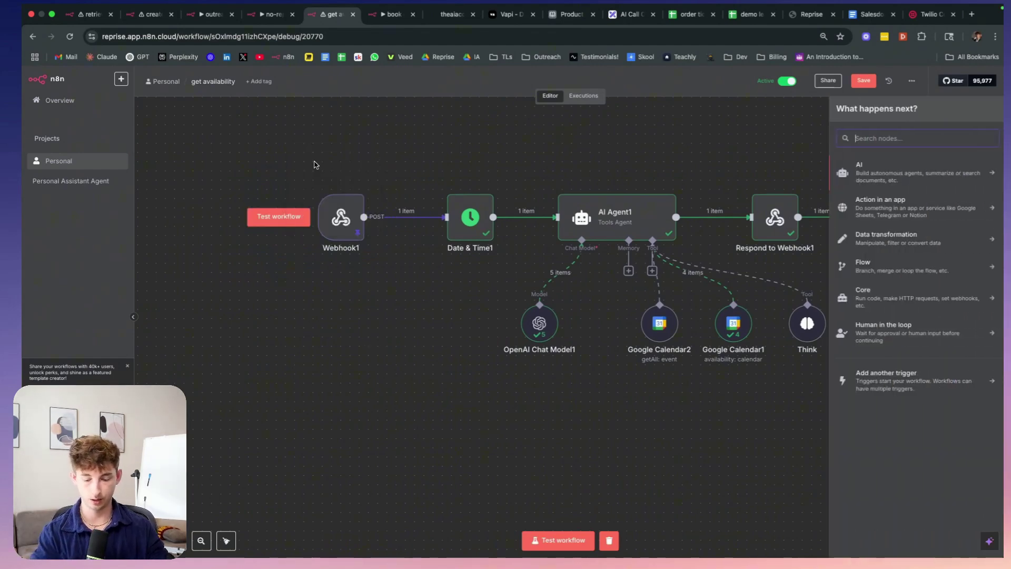
{"action": "left_click", "coordinate": [310, 146]}
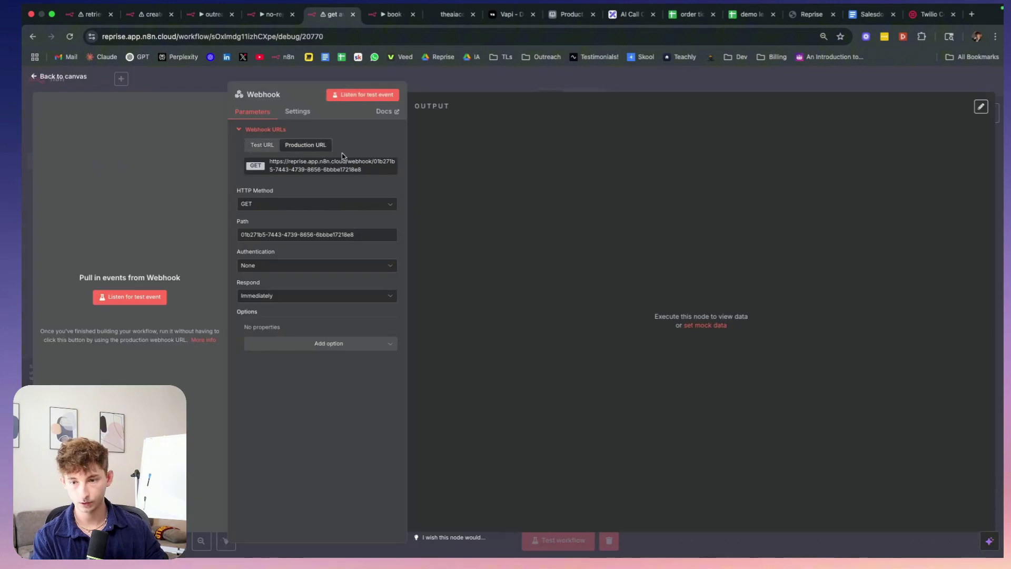
{"action": "left_click", "coordinate": [271, 204]}
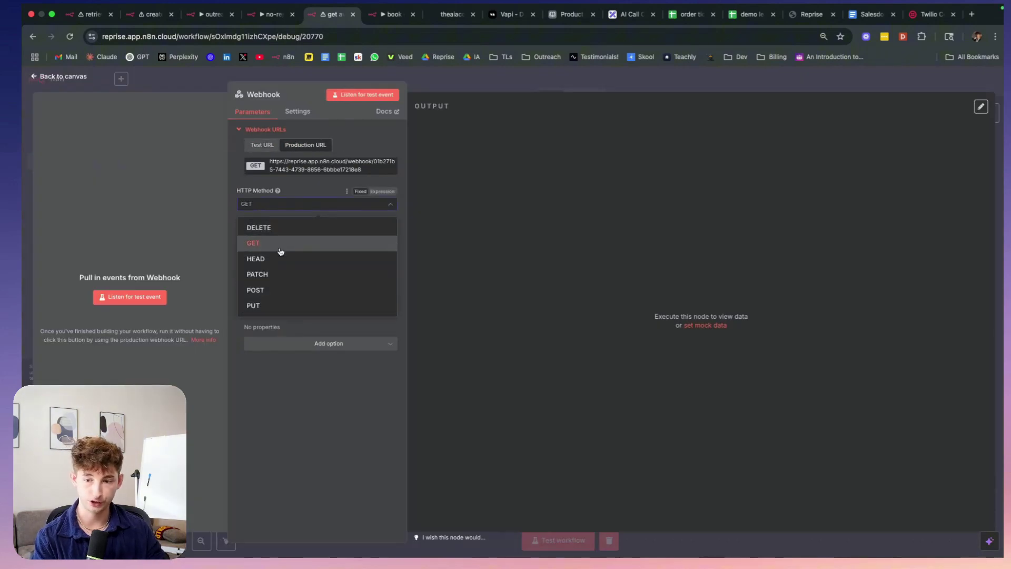
{"action": "left_click", "coordinate": [253, 243]}
{"action": "left_click", "coordinate": [271, 296]}
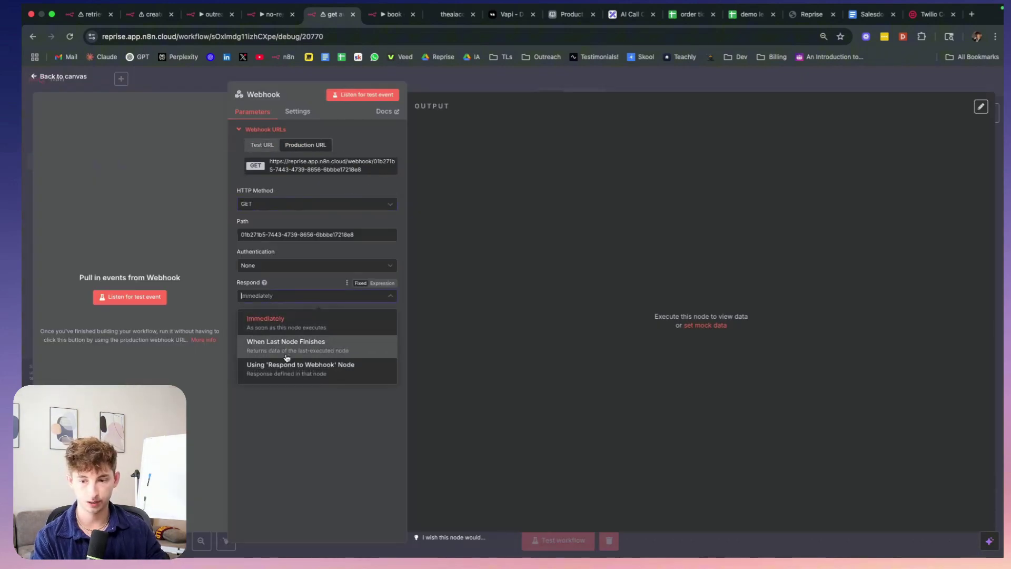
{"action": "left_click", "coordinate": [290, 370]}
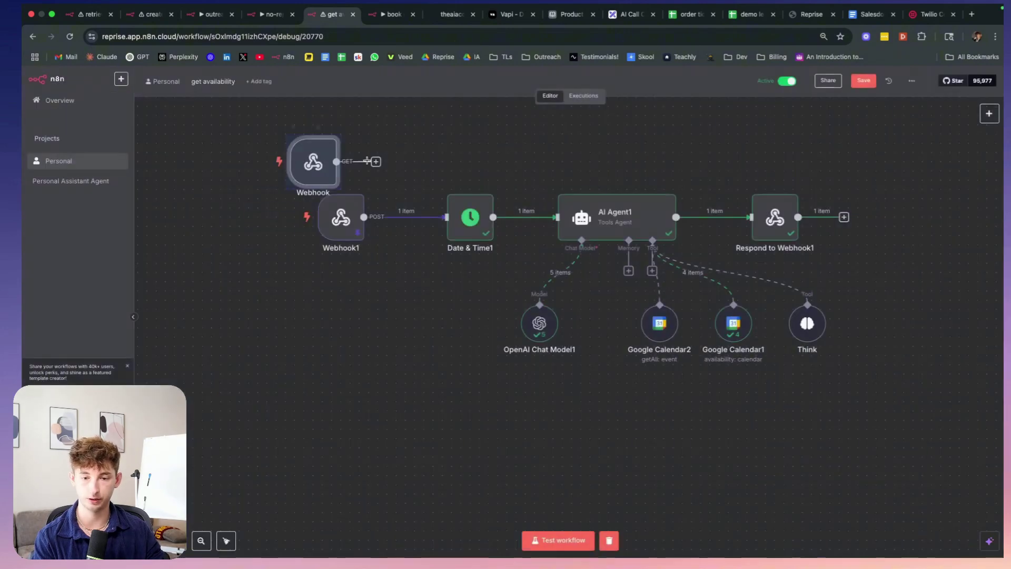
Compare Webhook1's production URL with the server URL in Vapi's GetAvailability tool.
{"action": "double_click", "coordinate": [353, 220]}
{"action": "left_click", "coordinate": [308, 145]}
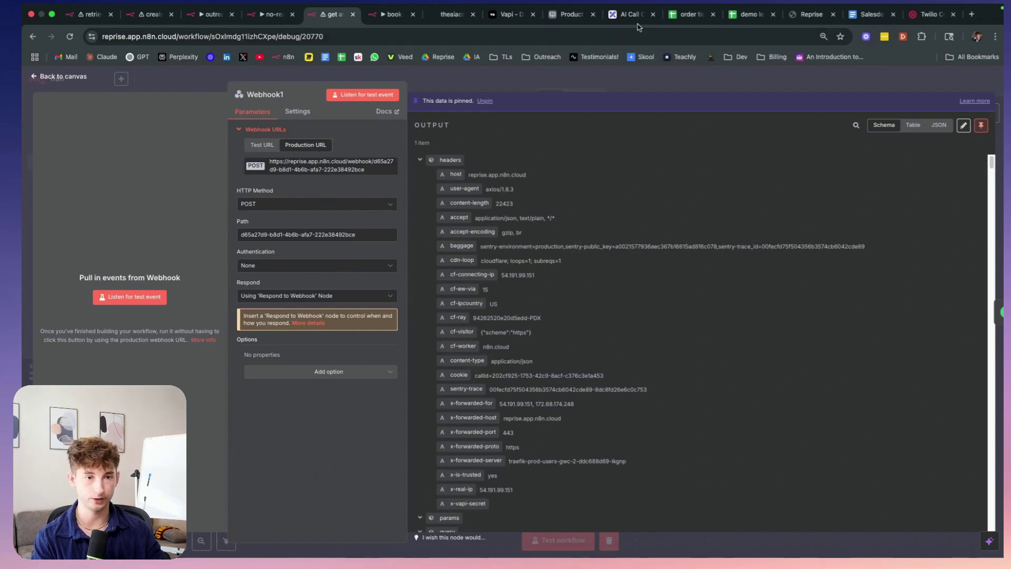
{"action": "left_click", "coordinate": [528, 17]}
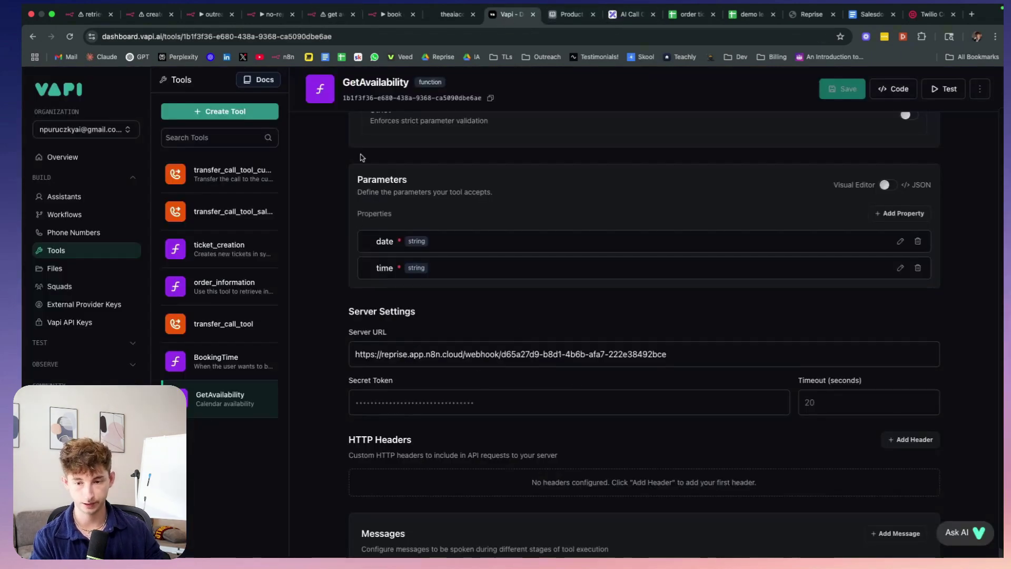
{"action": "left_click", "coordinate": [323, 14]}
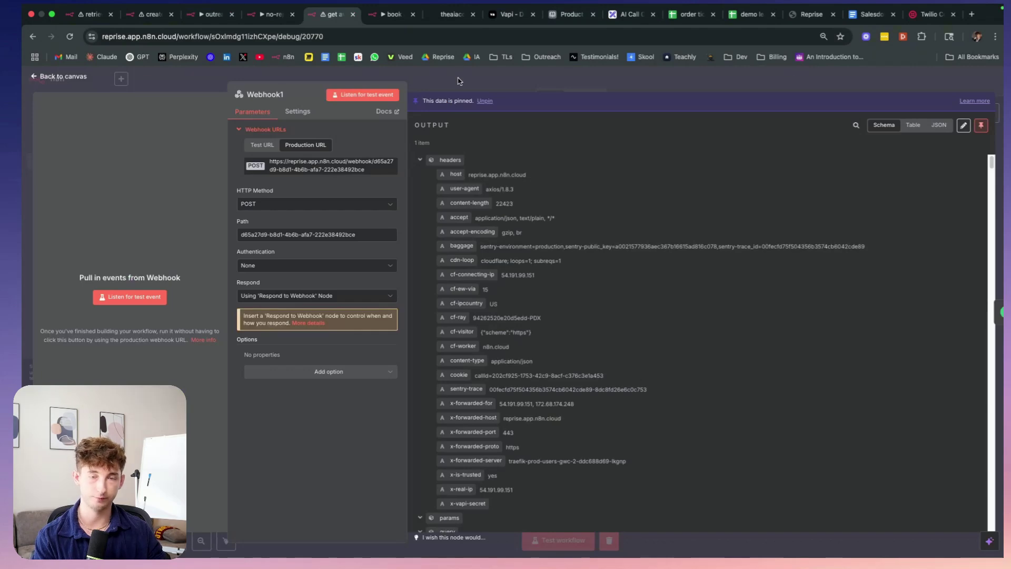
{"action": "left_click", "coordinate": [458, 80]}
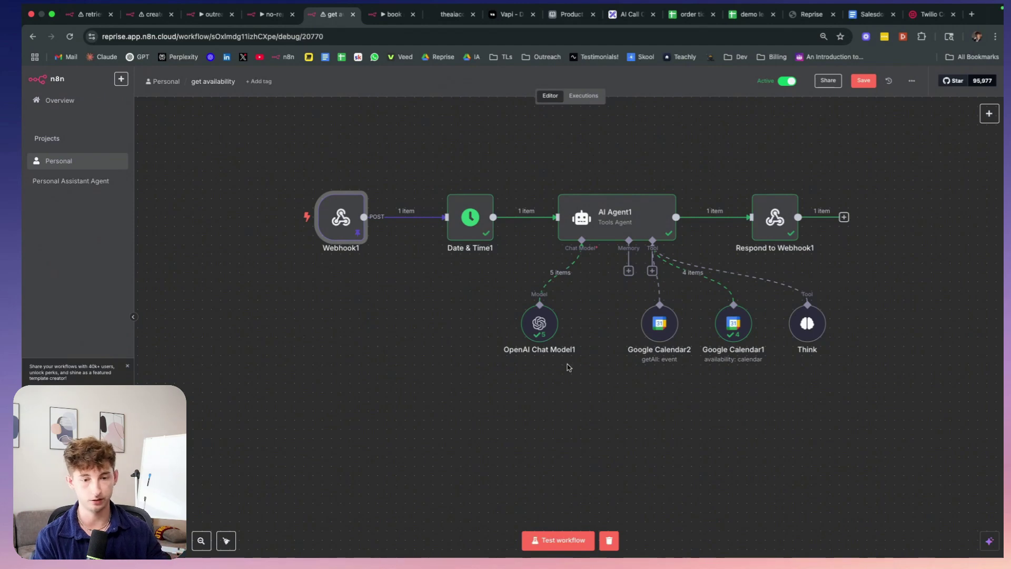
Review the Google Calendar1 availability and Google Calendar2 events nodes, then go back to Vapi.
{"action": "scroll", "coordinate": [567, 367], "scroll_direction": "right", "scroll_amount": 3}
{"action": "double_click", "coordinate": [639, 337]}
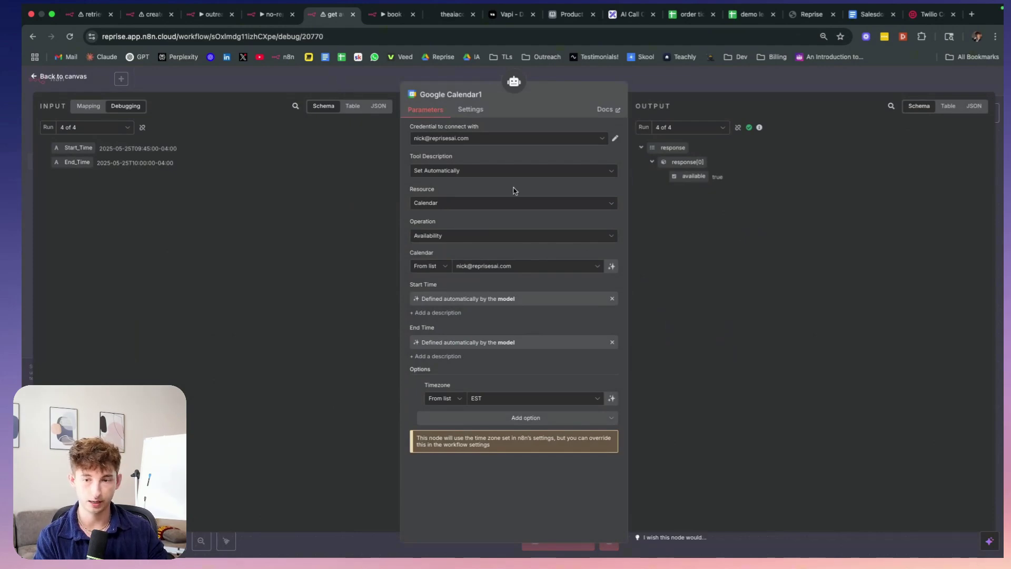
{"action": "key", "text": "Escape"}
{"action": "double_click", "coordinate": [553, 329]}
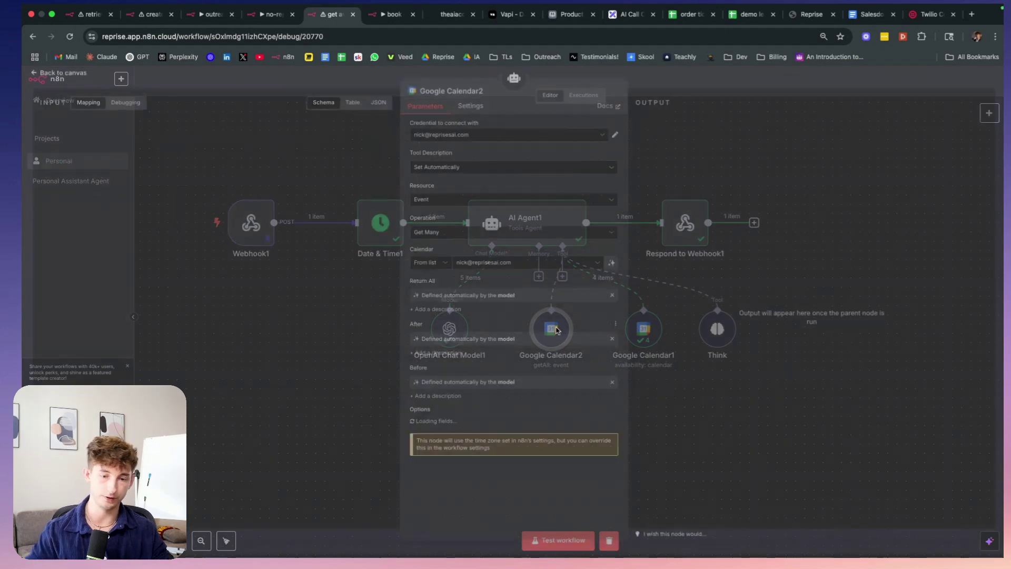
{"action": "left_click", "coordinate": [507, 14]}
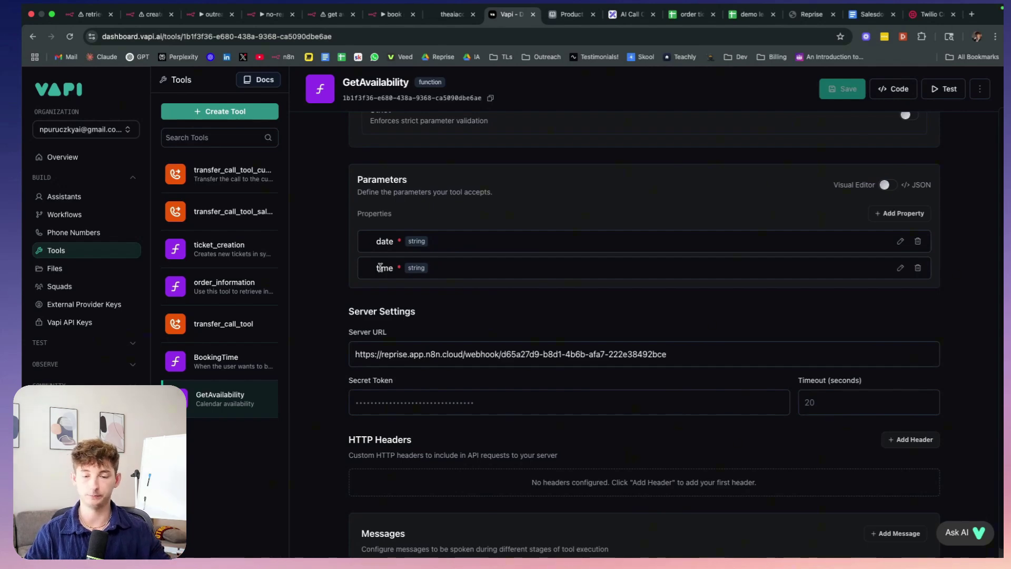
Start a 'date' parameter, discard it, and confirm GetAvailability keeps only date and time.
{"action": "left_click", "coordinate": [900, 213]}
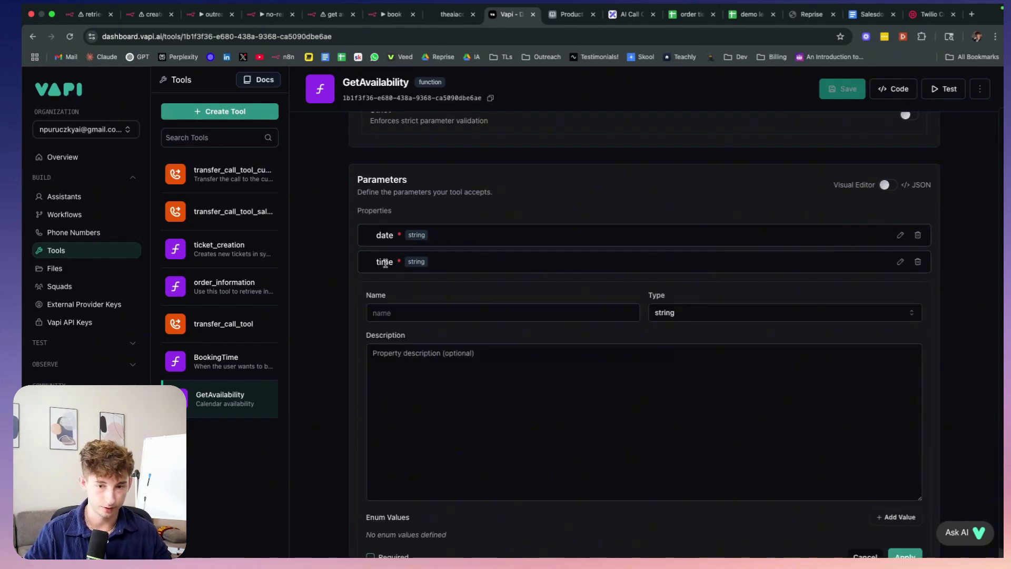
{"action": "left_click", "coordinate": [396, 311]}
{"action": "type", "text": "dat"}
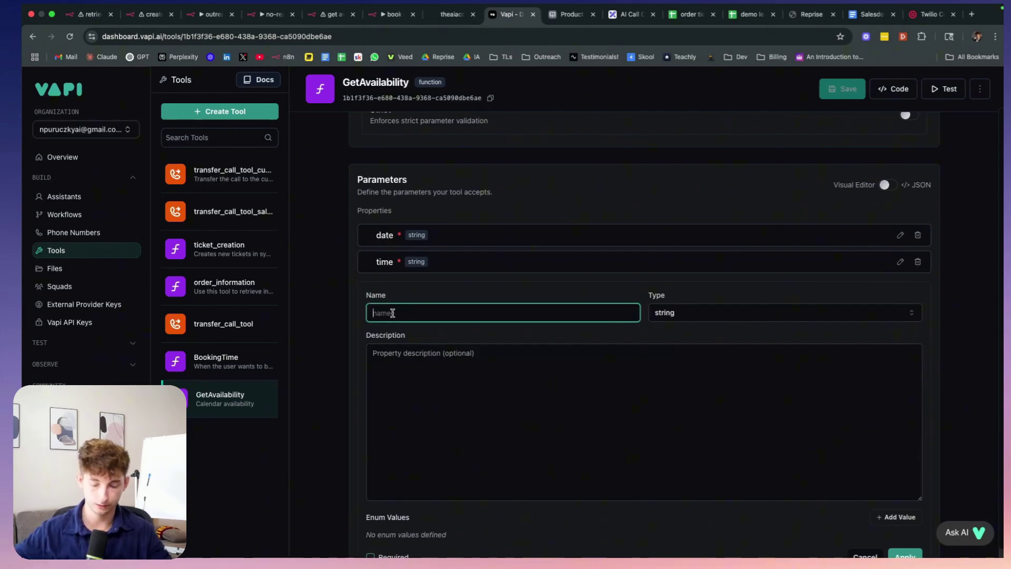
{"action": "type", "text": "e"}
{"action": "scroll", "coordinate": [769, 403], "scroll_direction": "down", "scroll_amount": 3}
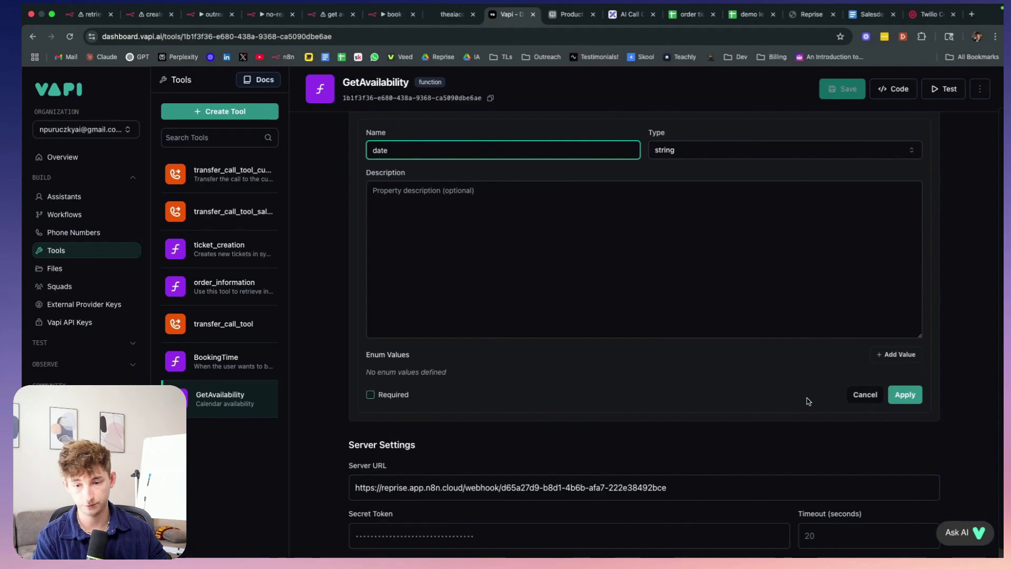
{"action": "left_click", "coordinate": [900, 395]}
{"action": "scroll", "coordinate": [559, 235], "scroll_direction": "up", "scroll_amount": 6}
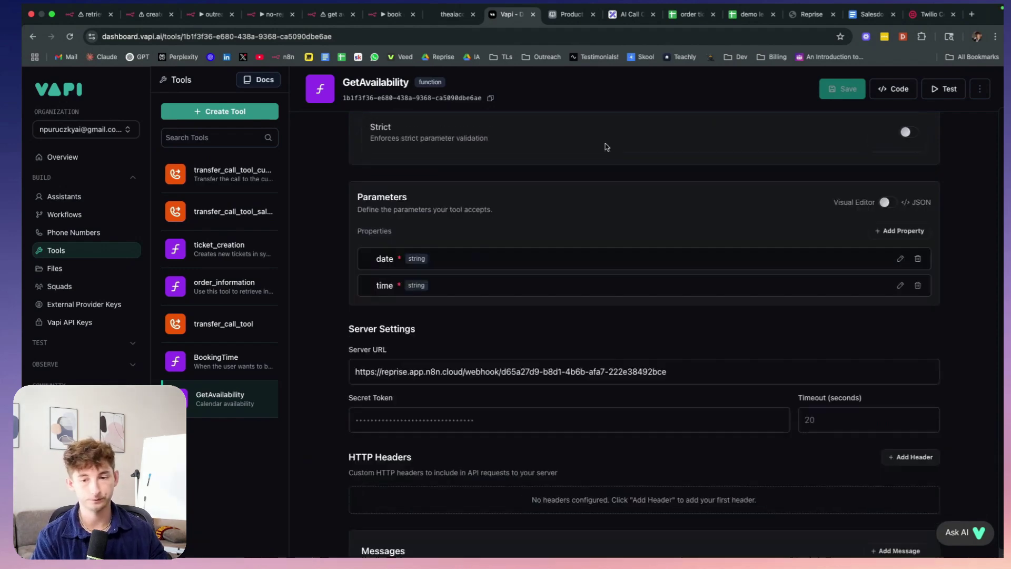
{"action": "scroll", "coordinate": [515, 349], "scroll_direction": "down", "scroll_amount": 3}
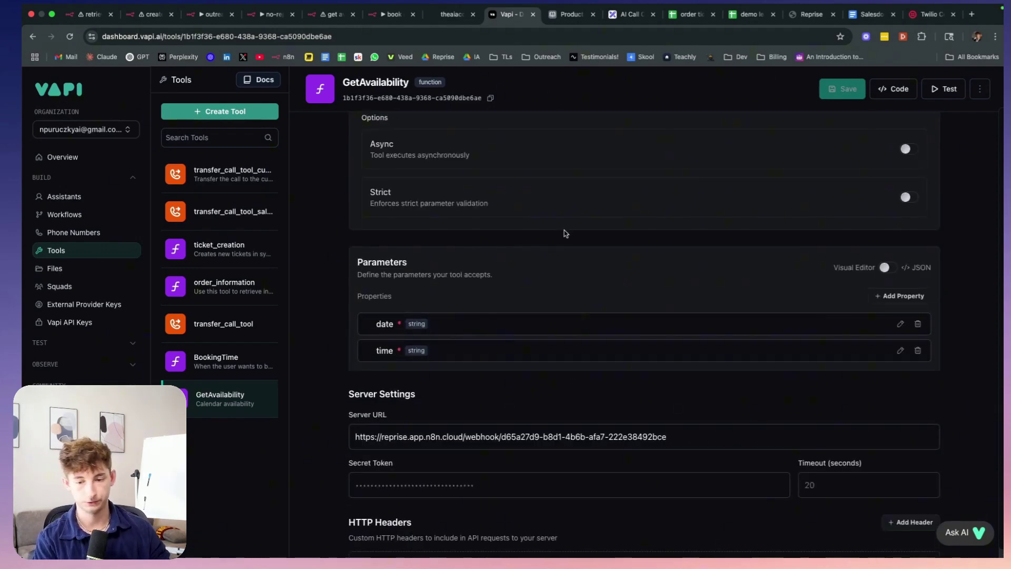
Close Google Calendar2 and inspect Webhook1's received call data, marking the 9:00 AM time argument.
{"action": "left_click", "coordinate": [329, 14]}
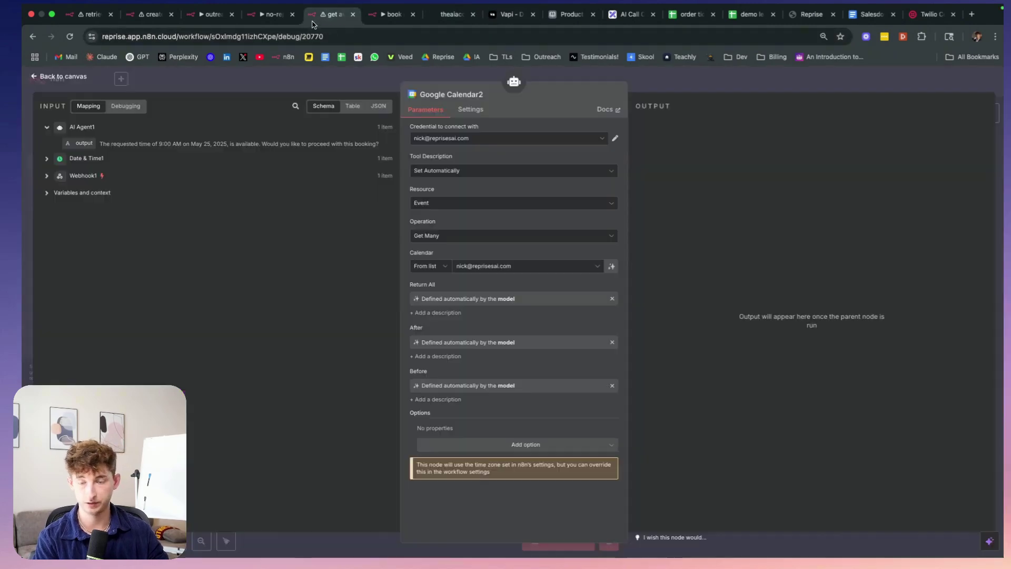
{"action": "left_click", "coordinate": [327, 90]}
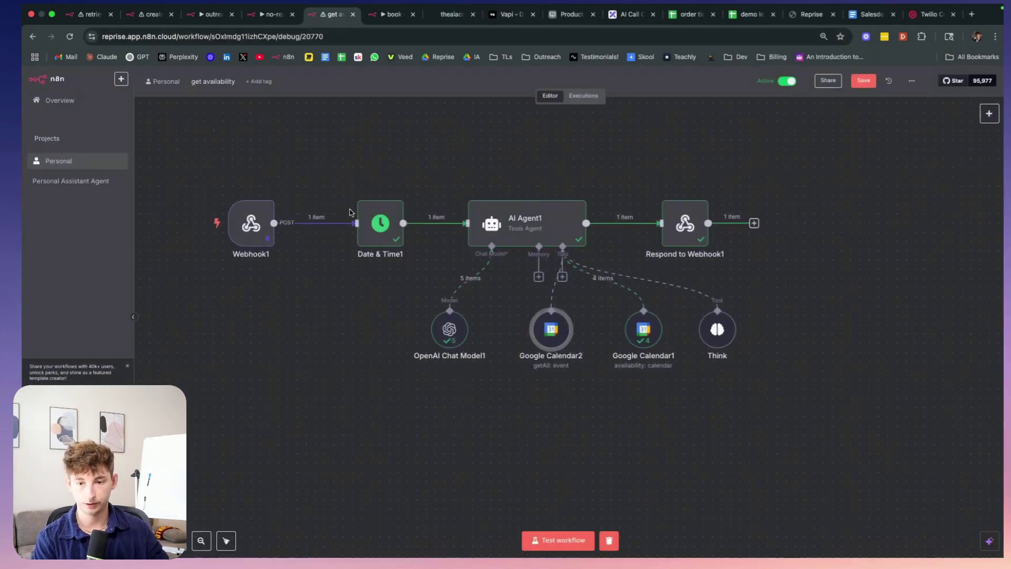
{"action": "double_click", "coordinate": [243, 241]}
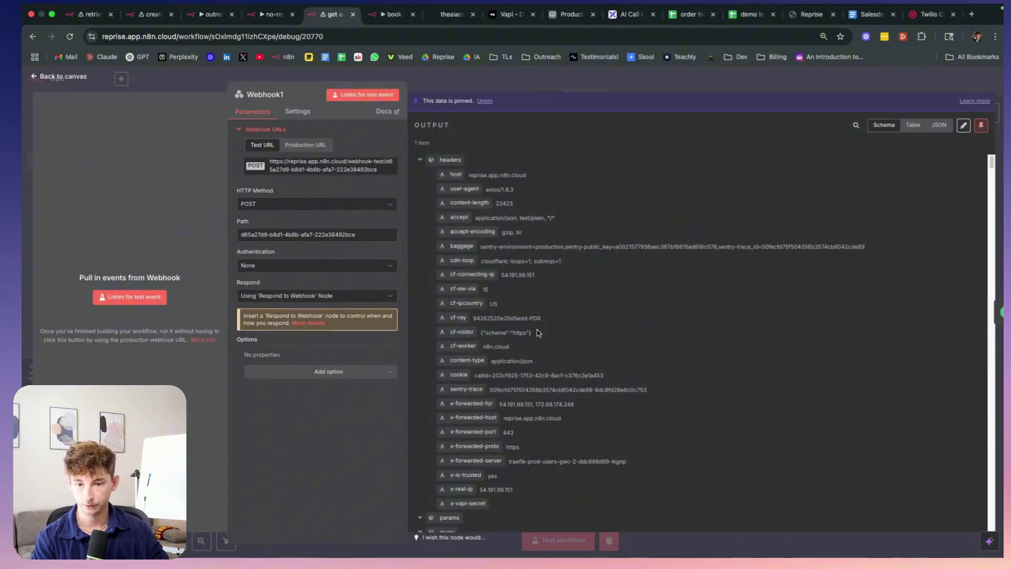
{"action": "scroll", "coordinate": [558, 455], "scroll_direction": "down", "scroll_amount": 1}
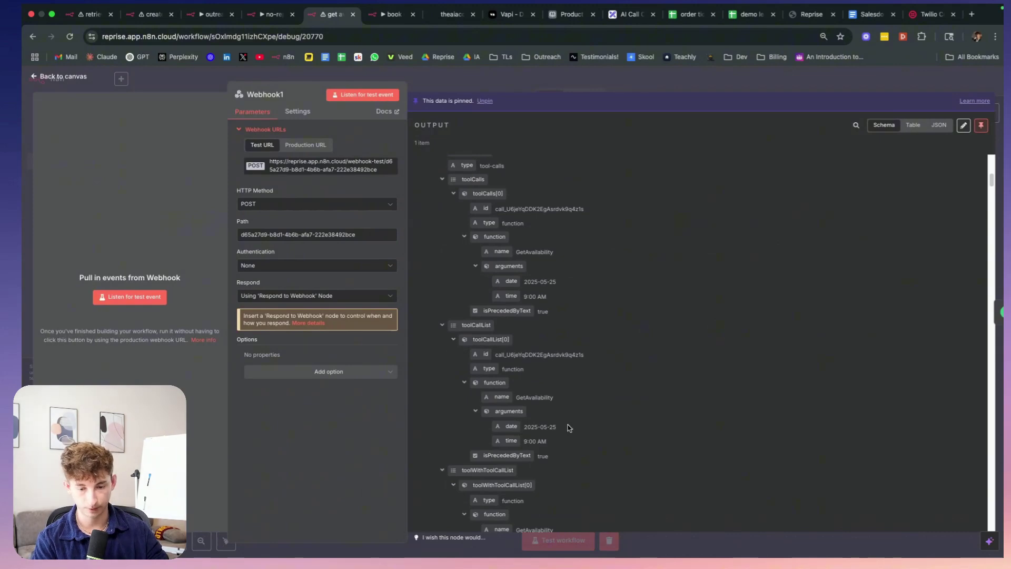
{"action": "mouse_move", "coordinate": [546, 441]}
{"action": "left_mouse_down"}
{"action": "mouse_move", "coordinate": [526, 441]}
{"action": "mouse_move", "coordinate": [544, 441]}
{"action": "left_mouse_up"}
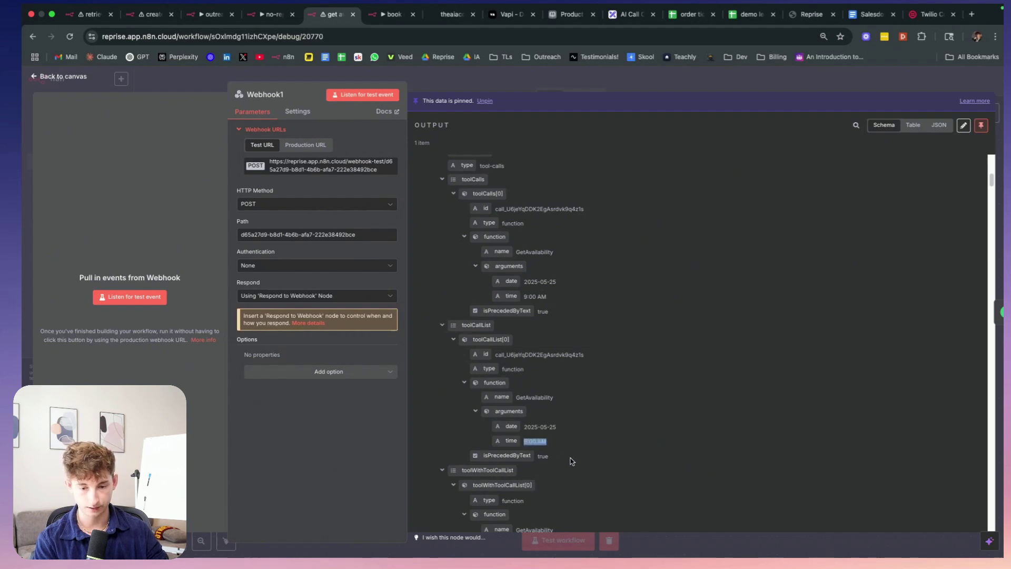
{"action": "scroll", "coordinate": [572, 461], "scroll_direction": "down", "scroll_amount": 1}
{"action": "left_click", "coordinate": [440, 79]}
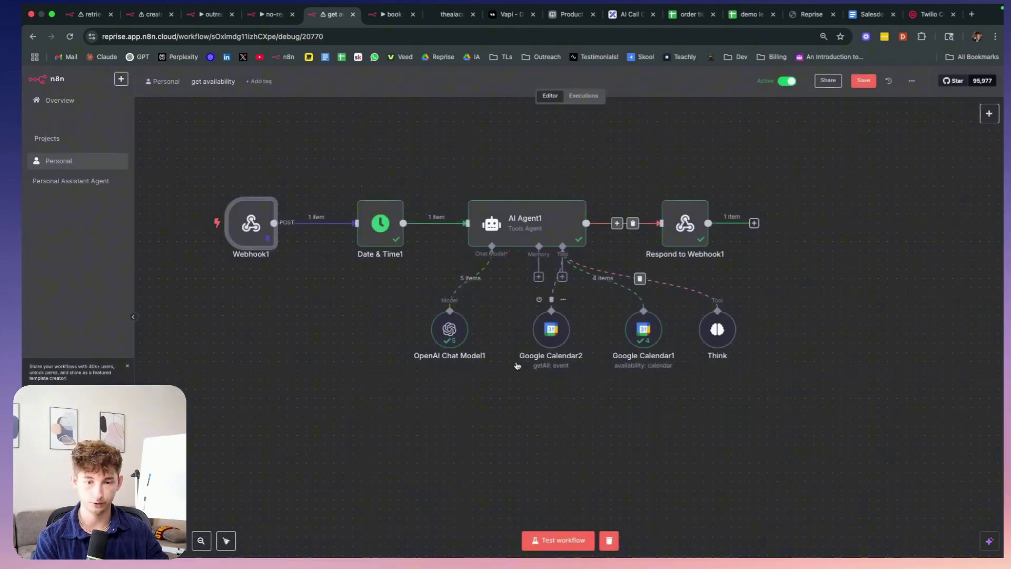
Briefly look inside the AI Agent1 and Google Calendar1 nodes.
{"action": "double_click", "coordinate": [559, 237]}
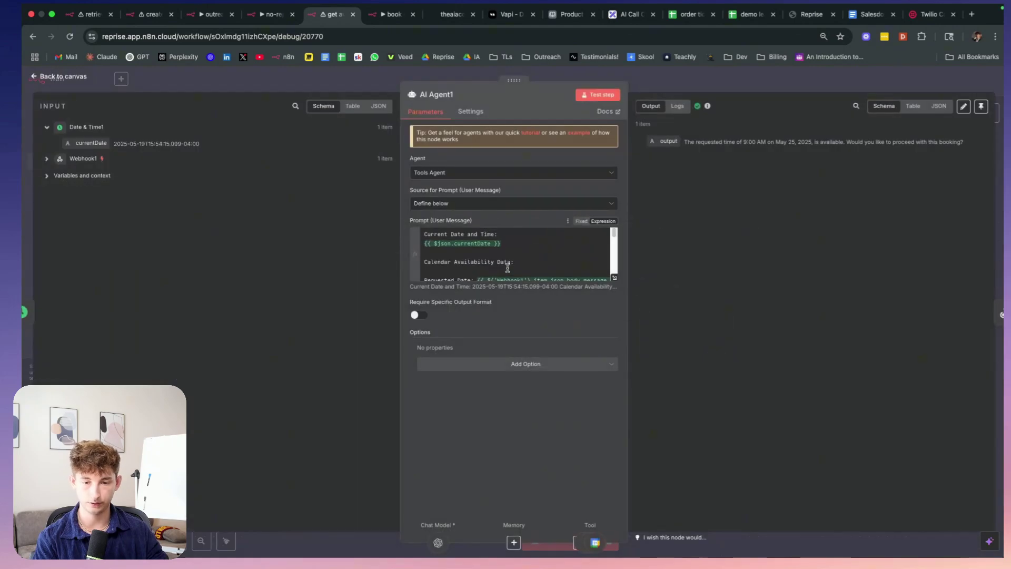
{"action": "key", "text": "Escape"}
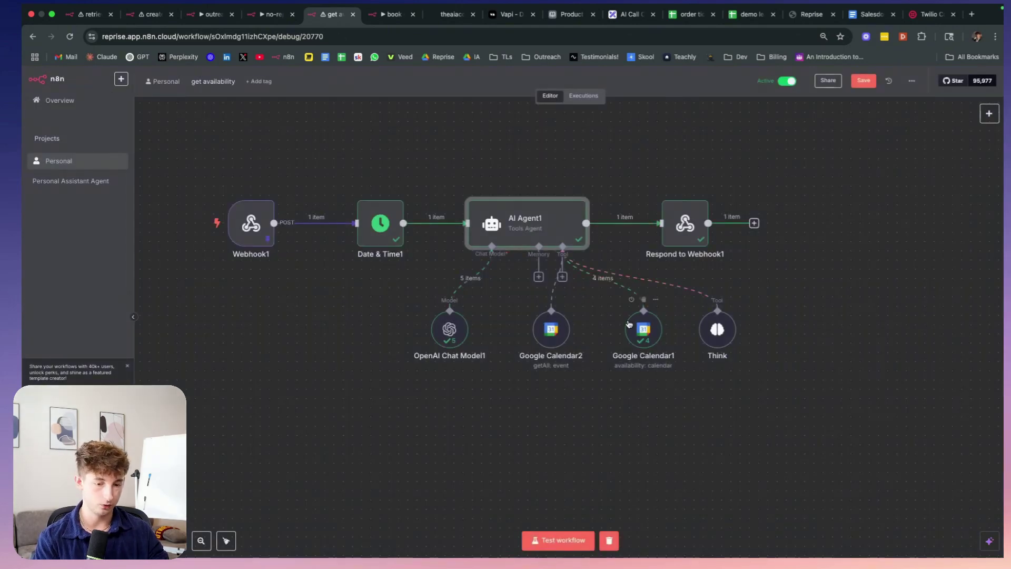
{"action": "double_click", "coordinate": [639, 336]}
{"action": "key", "text": "Escape"}
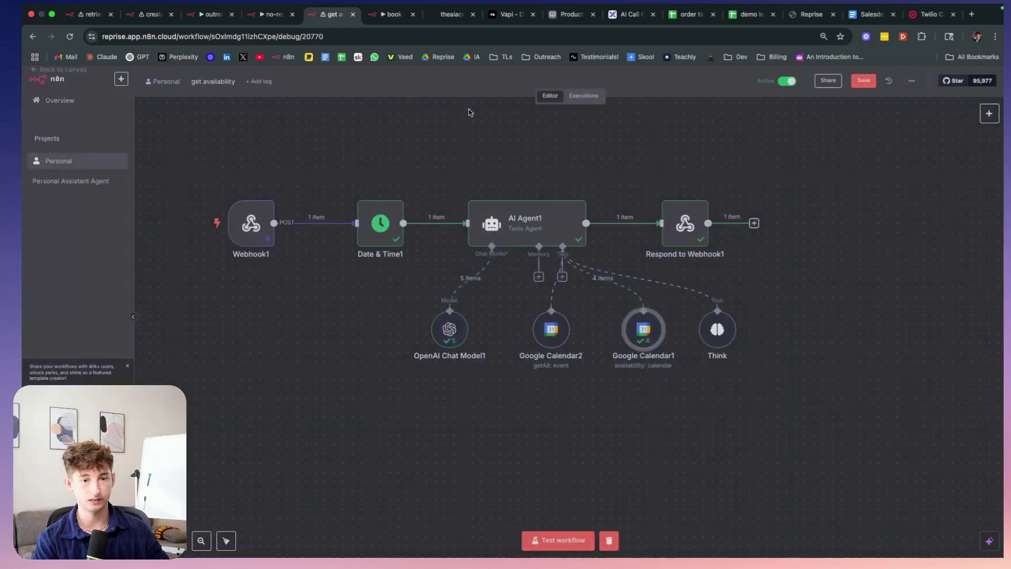
Review the agent's availability reply in Respond to Webhook1, then reopen AI Agent1's prompt settings.
{"action": "left_click", "coordinate": [694, 230]}
{"action": "double_click", "coordinate": [694, 230]}
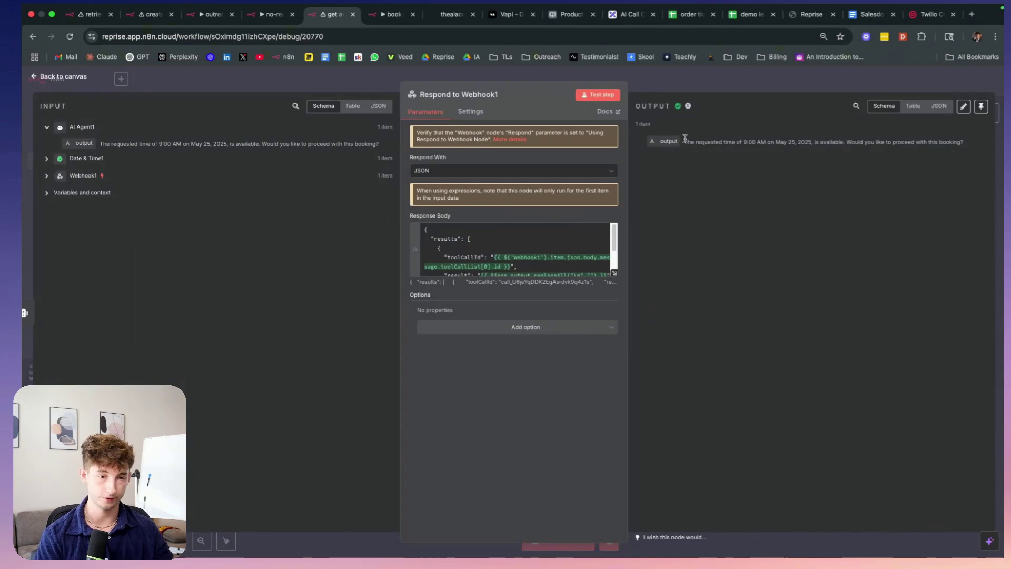
{"action": "left_click_drag", "start_coordinate": [682, 146], "coordinate": [971, 148]}
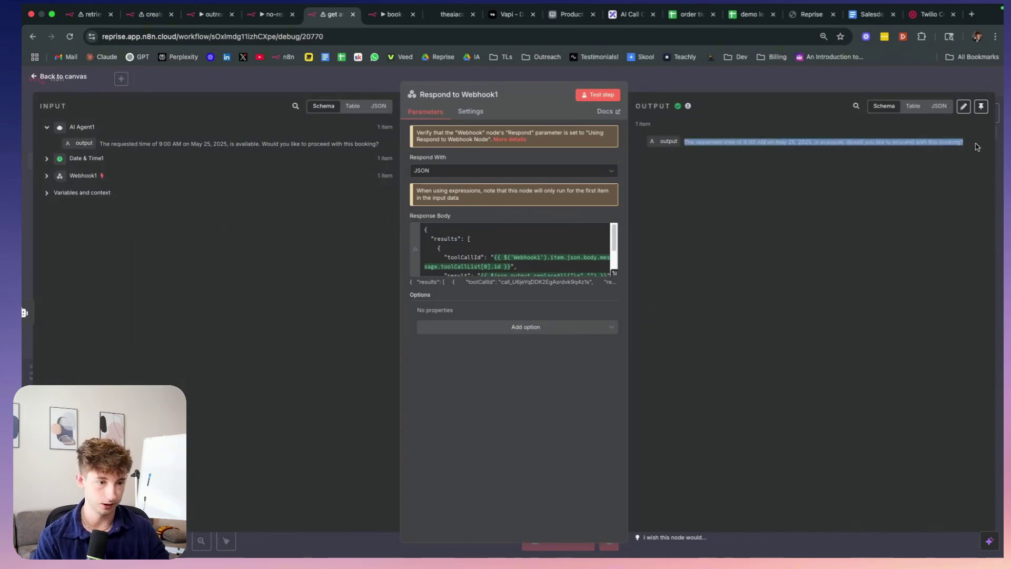
{"action": "left_click", "coordinate": [657, 76]}
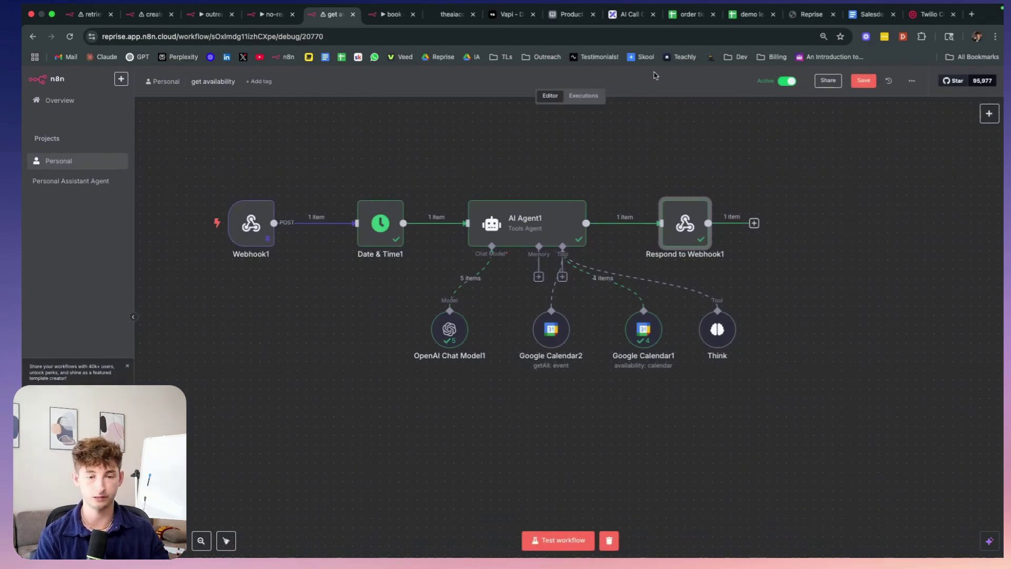
{"action": "left_click", "coordinate": [556, 155]}
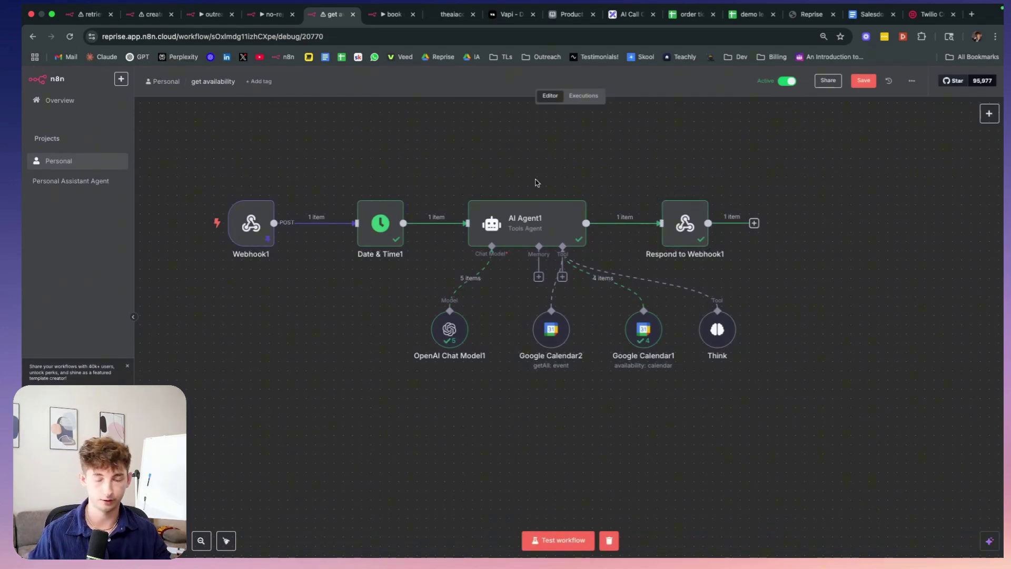
{"action": "double_click", "coordinate": [532, 231]}
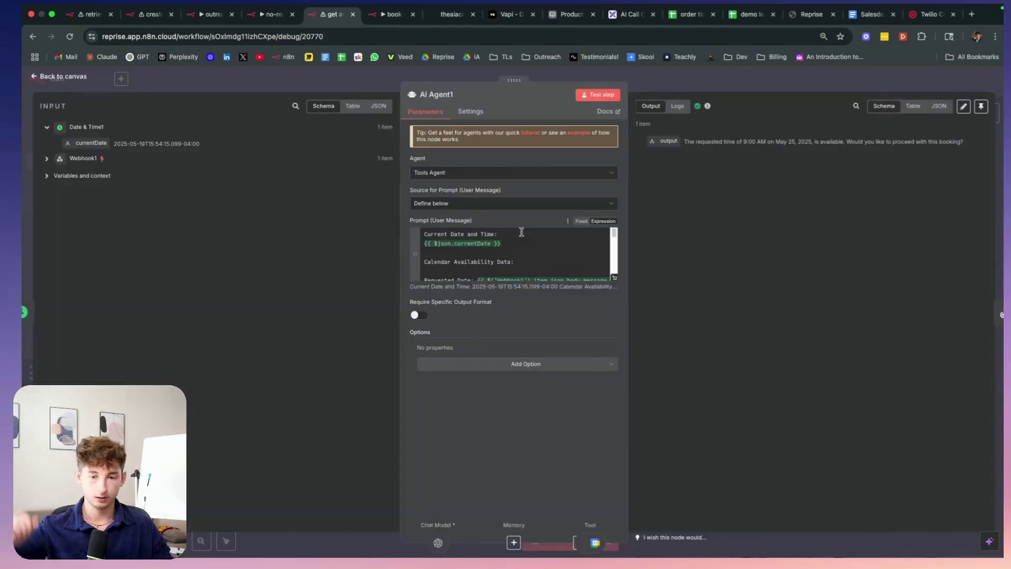
Expand the agent prompt in the expression editor and test, then remove, a {{ $now expression.
{"action": "left_click", "coordinate": [612, 278]}
{"action": "triple_click", "coordinate": [288, 139]}
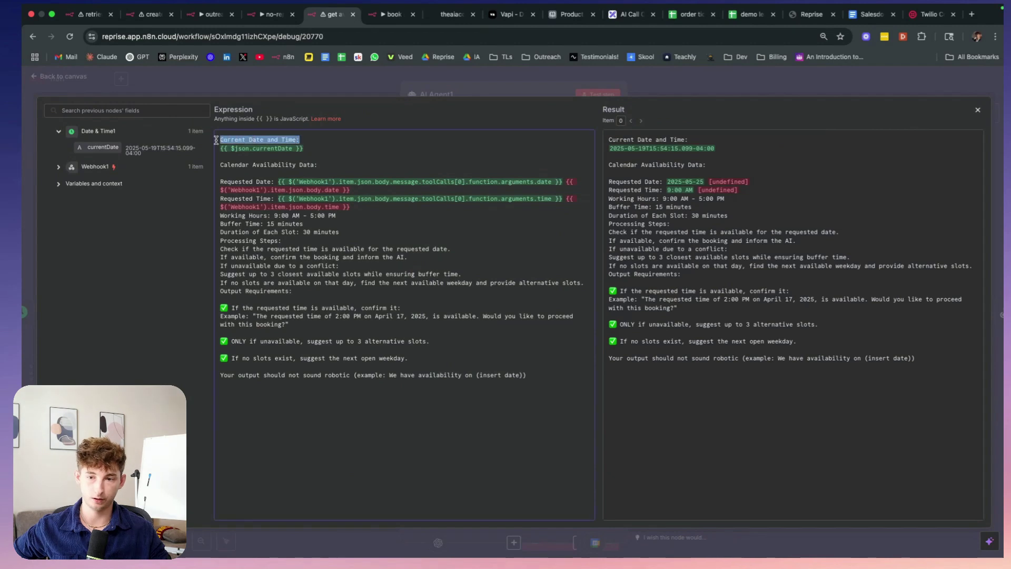
{"action": "left_click", "coordinate": [323, 148]}
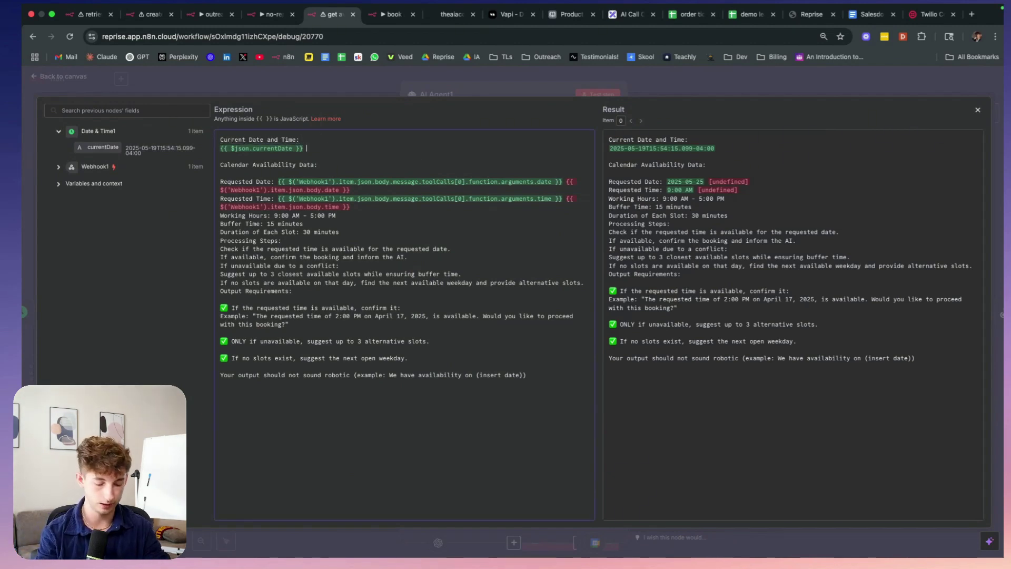
{"action": "type", "text": "{{ $now"}
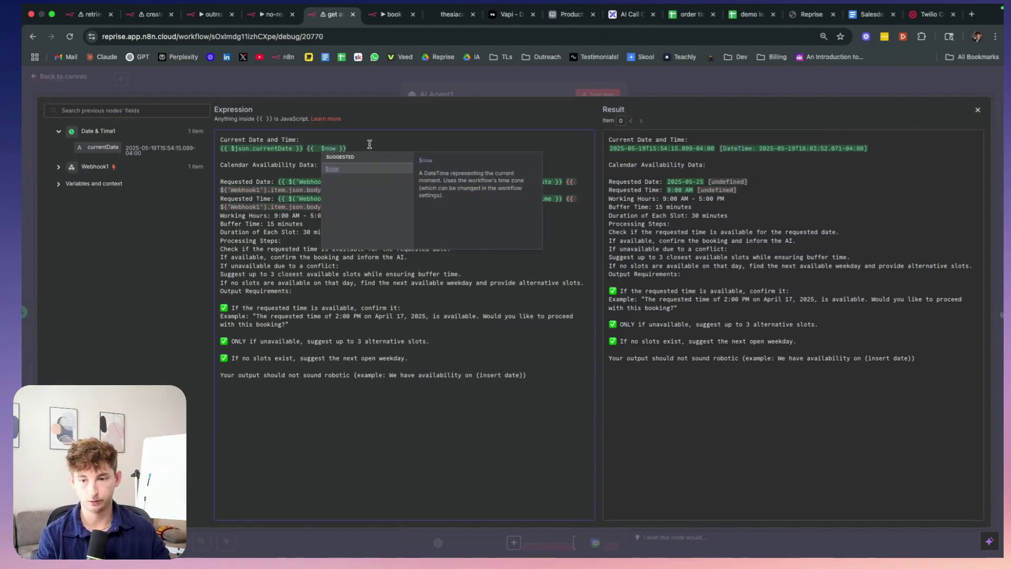
{"action": "key", "text": "Escape"}
{"action": "key", "text": "BackSpace"}
{"action": "key", "text": "BackSpace"}
{"action": "key", "text": "BackSpace"}
{"action": "key", "text": "BackSpace"}
{"action": "key", "text": "BackSpace"}
{"action": "key", "text": "BackSpace"}
{"action": "key", "text": "BackSpace"}
{"action": "key", "text": "BackSpace"}
{"action": "key", "text": "BackSpace"}
{"action": "key", "text": "BackSpace"}
{"action": "key", "text": "BackSpace"}
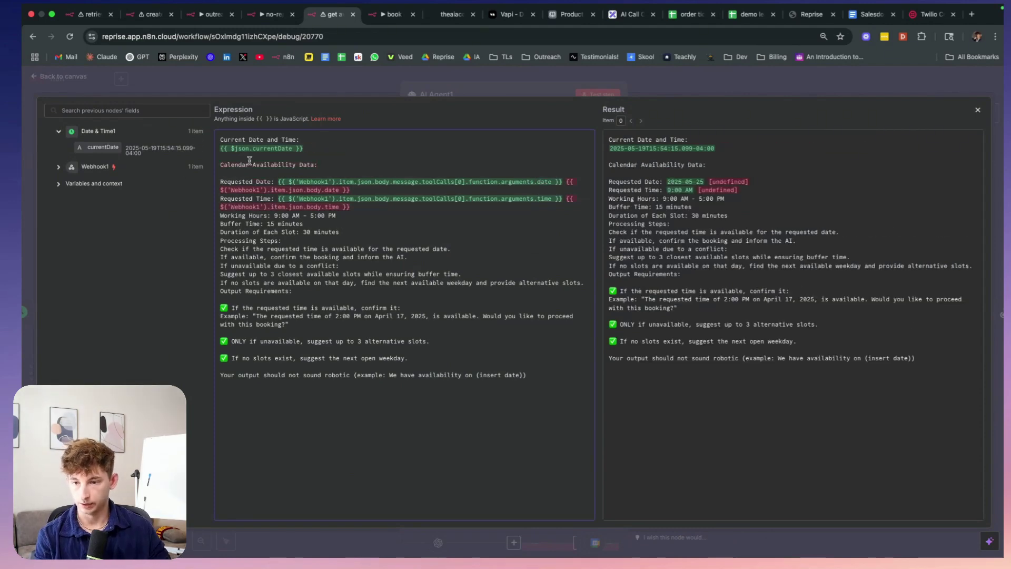
Relate Webhook1's date argument to the prompt's Requested Date and next-available-weekday instruction.
{"action": "left_click_drag", "start_coordinate": [218, 162], "coordinate": [316, 165]}
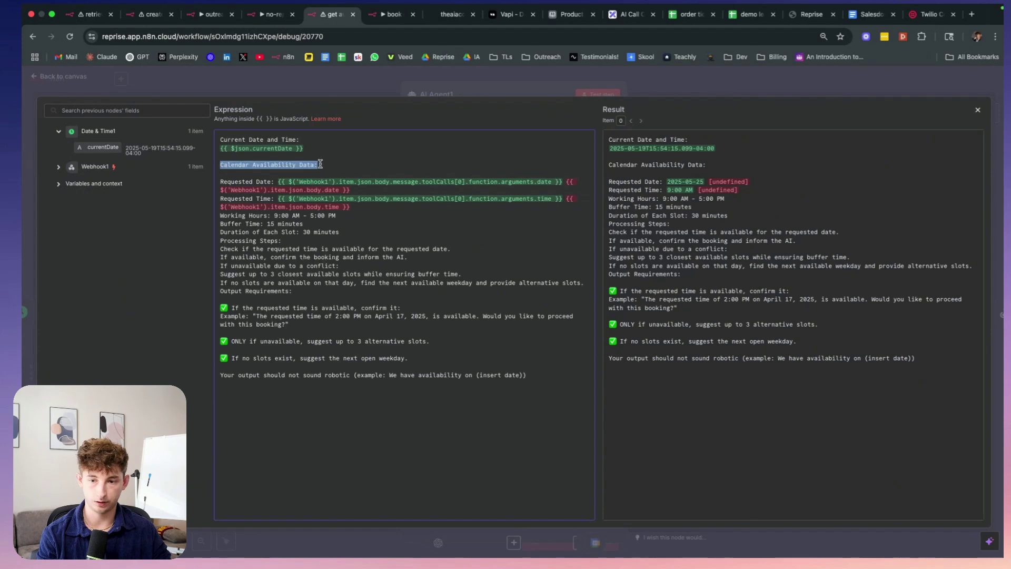
{"action": "left_click_drag", "start_coordinate": [219, 182], "coordinate": [271, 198]}
{"action": "left_click", "coordinate": [57, 168]}
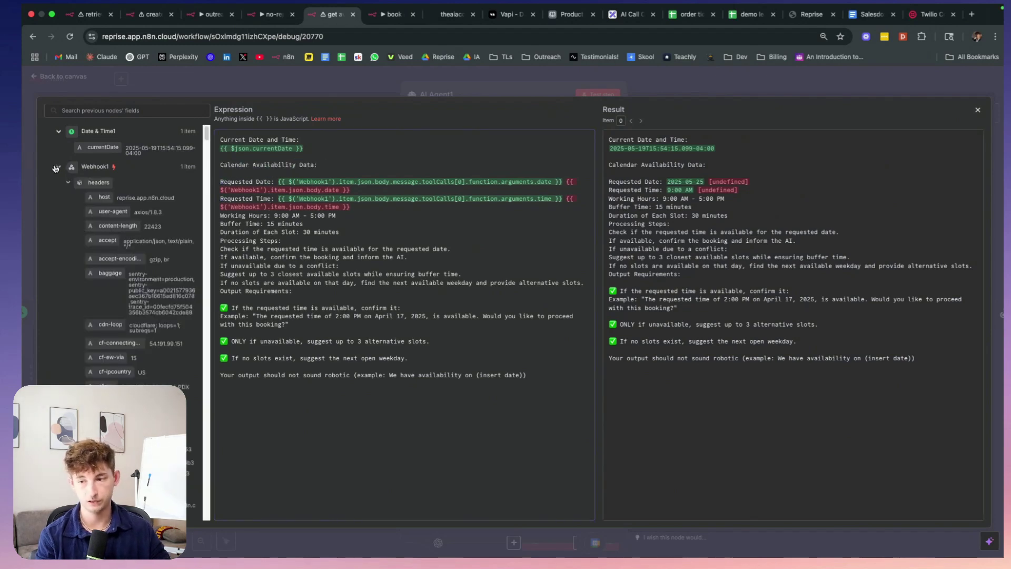
{"action": "scroll", "coordinate": [135, 316], "scroll_direction": "down", "scroll_amount": 5}
{"action": "scroll", "coordinate": [132, 376], "scroll_direction": "down", "scroll_amount": 1}
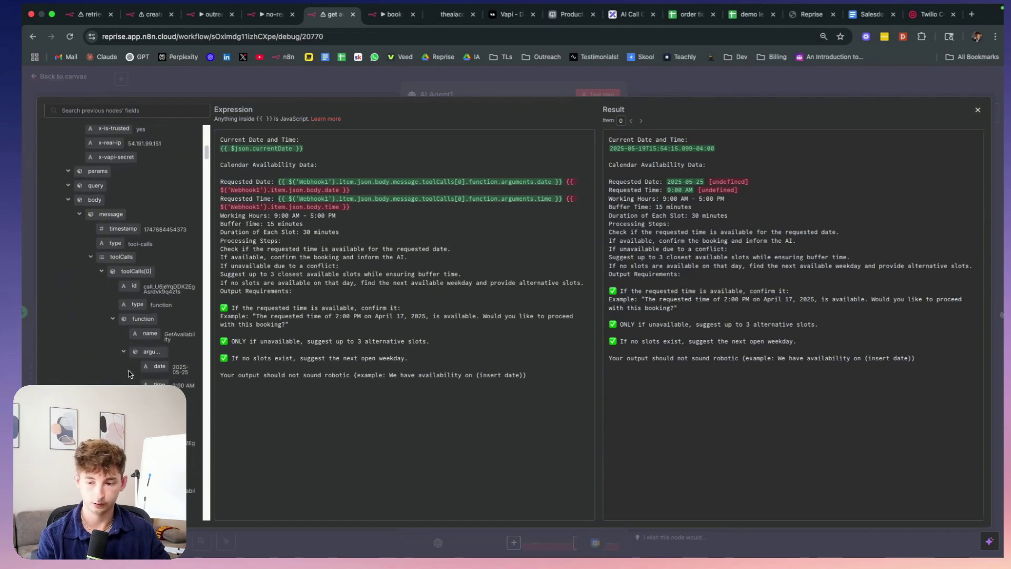
{"action": "left_click_drag", "start_coordinate": [154, 367], "coordinate": [275, 194]}
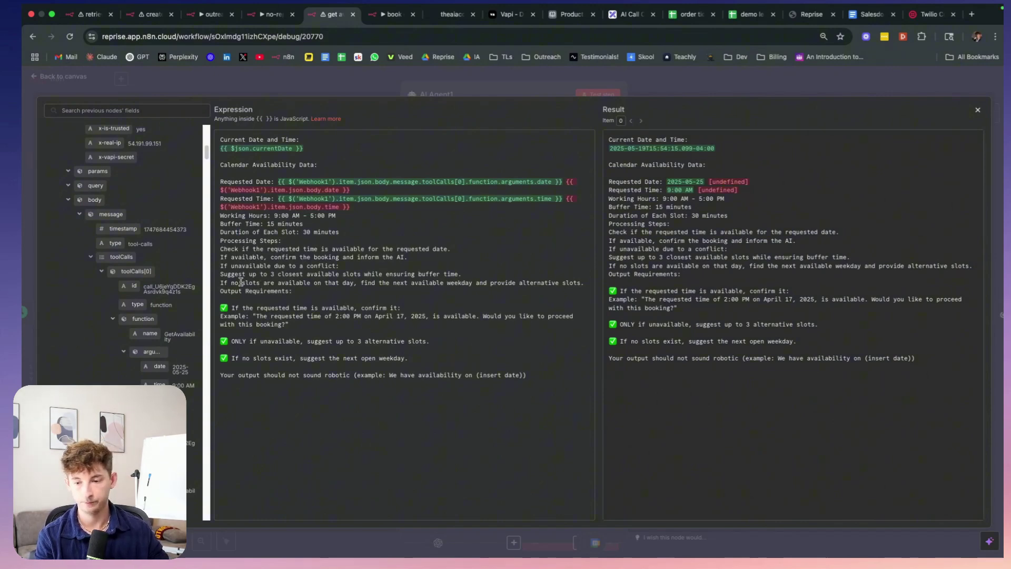
{"action": "left_click_drag", "start_coordinate": [361, 283], "coordinate": [578, 288]}
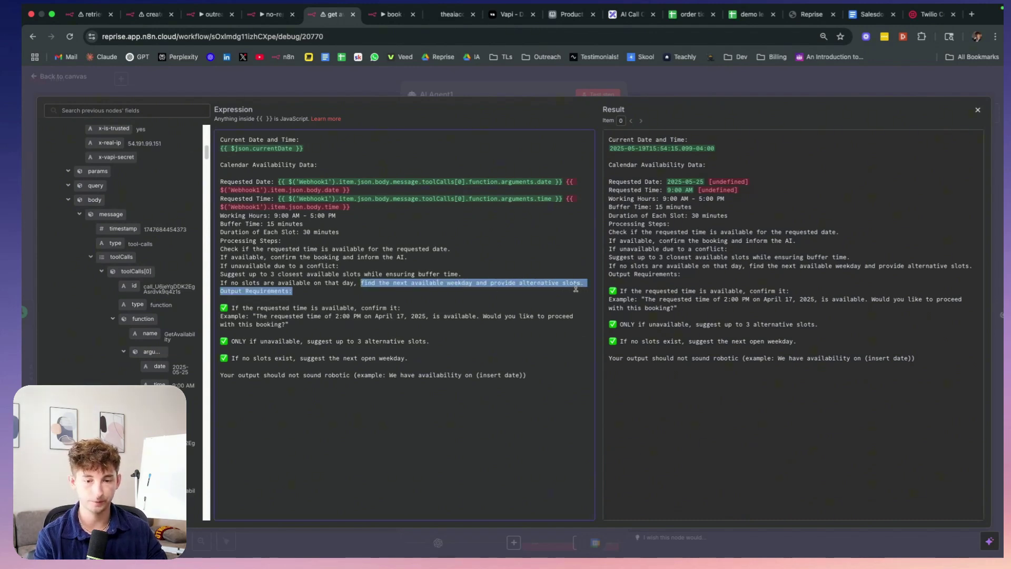
{"action": "key", "text": "Escape"}
{"action": "key", "text": "Escape"}
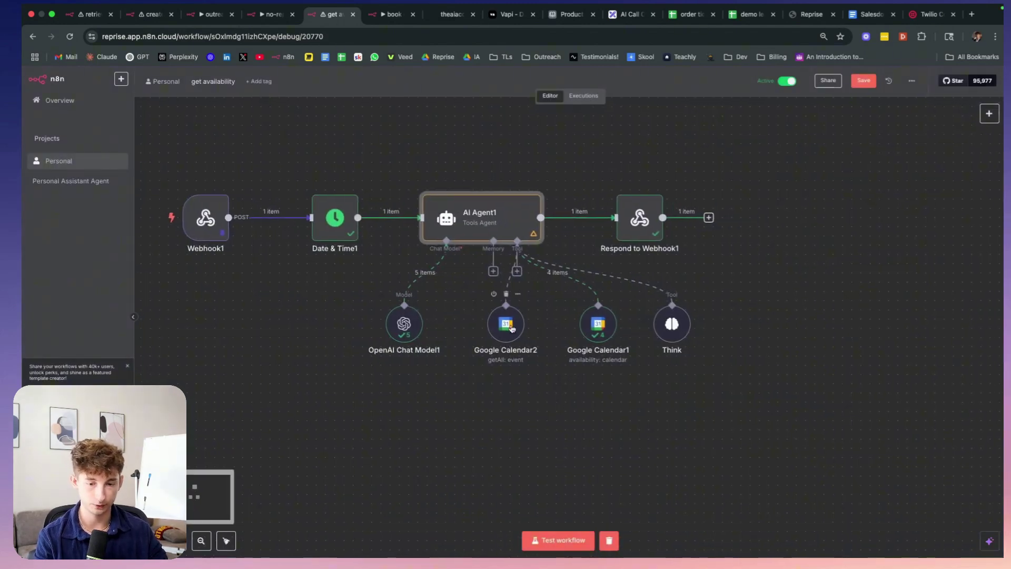
{"action": "double_click", "coordinate": [510, 327]}
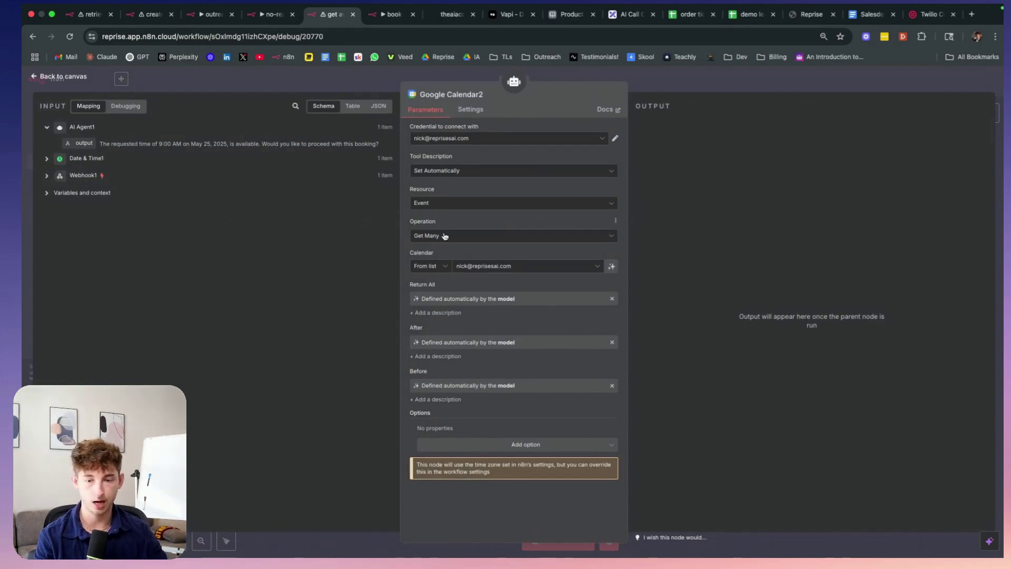
{"action": "key", "text": "Escape"}
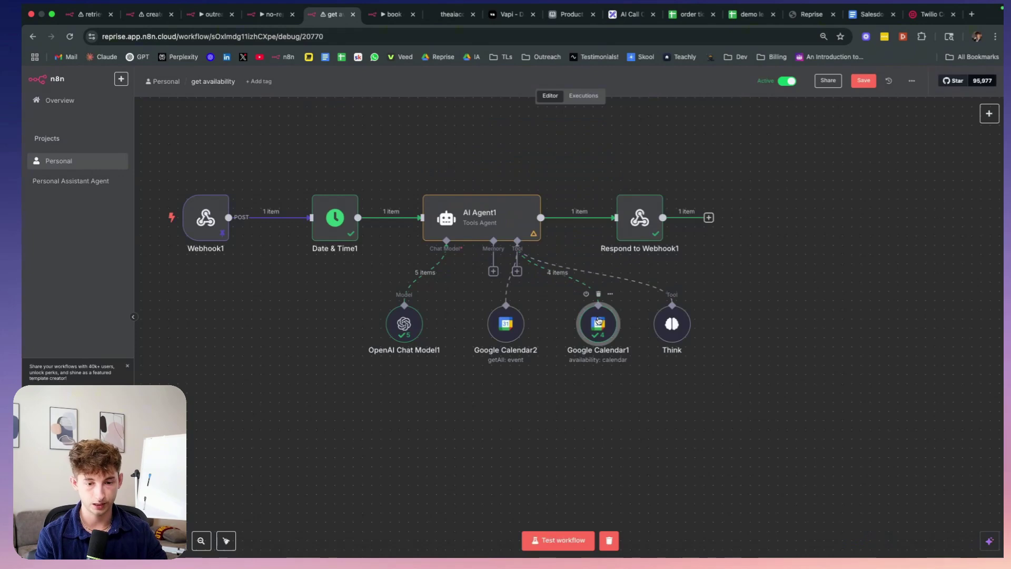
{"action": "double_click", "coordinate": [597, 321]}
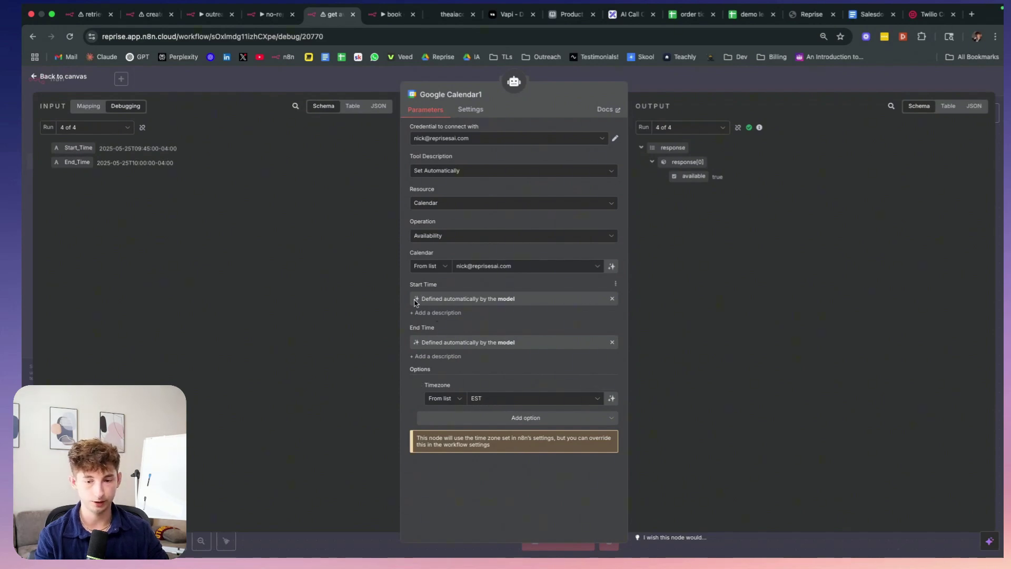
{"action": "left_click_drag", "start_coordinate": [409, 330], "coordinate": [444, 333]}
{"action": "left_click", "coordinate": [613, 300]}
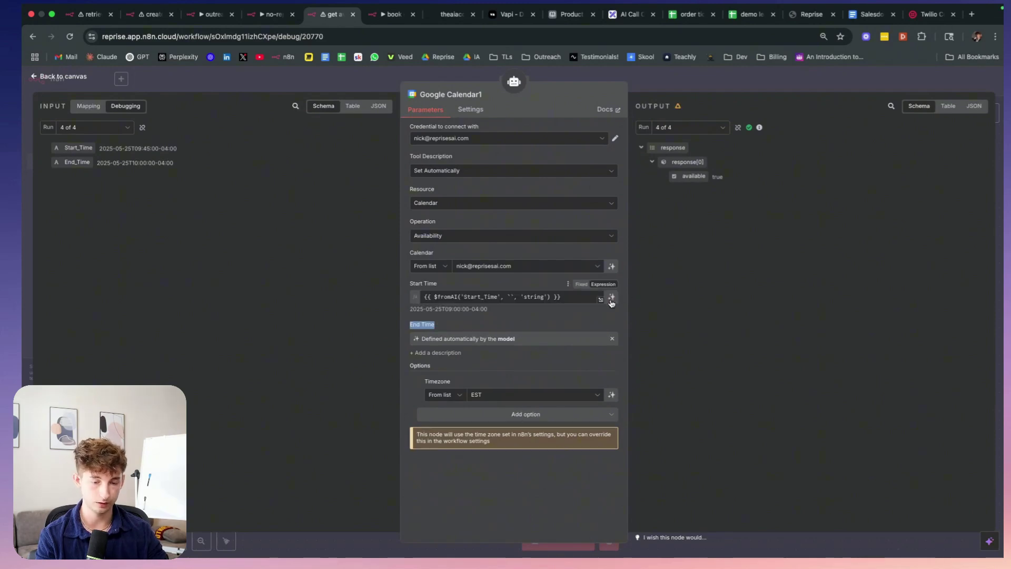
{"action": "left_click", "coordinate": [611, 298]}
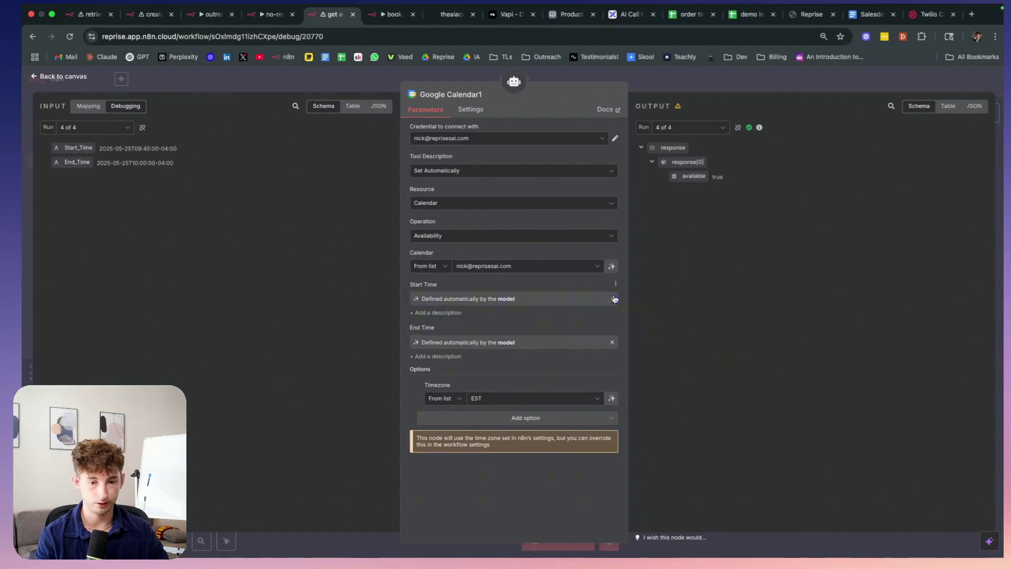
{"action": "triple_click", "coordinate": [425, 303]}
{"action": "left_click", "coordinate": [373, 339]}
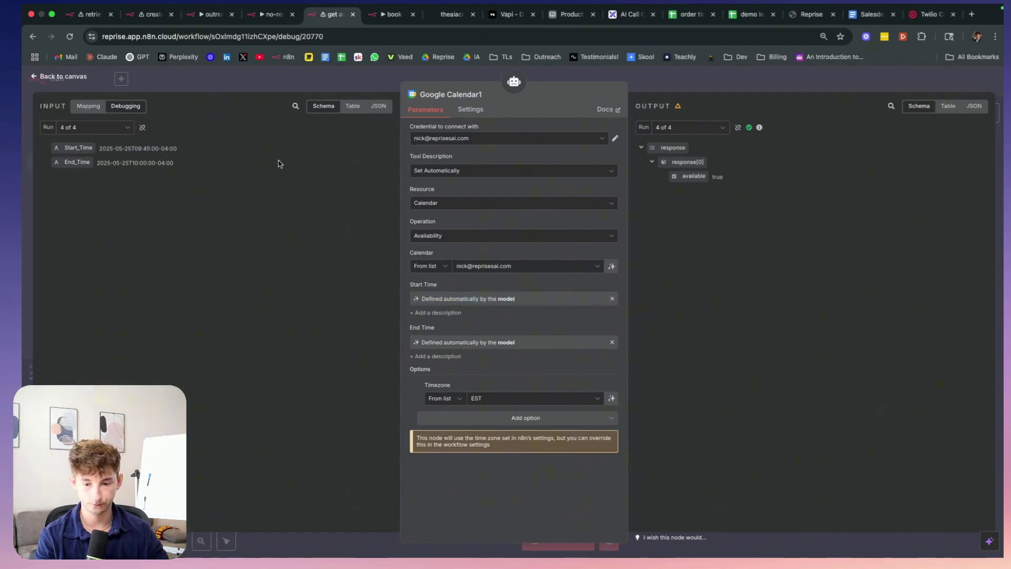
{"action": "left_click", "coordinate": [306, 89]}
{"action": "double_click", "coordinate": [504, 325]}
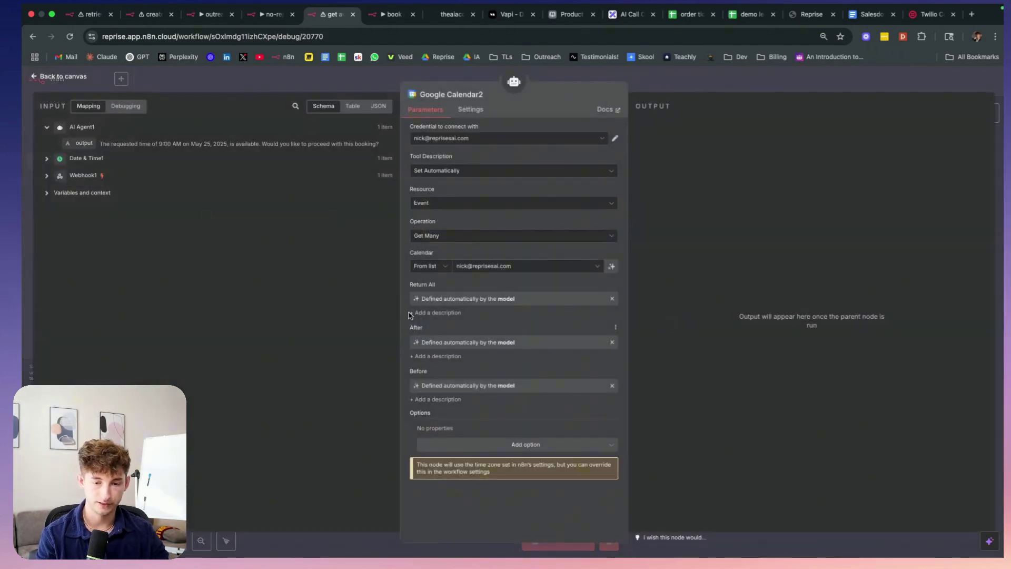
{"action": "left_click_drag", "start_coordinate": [450, 285], "coordinate": [409, 285]}
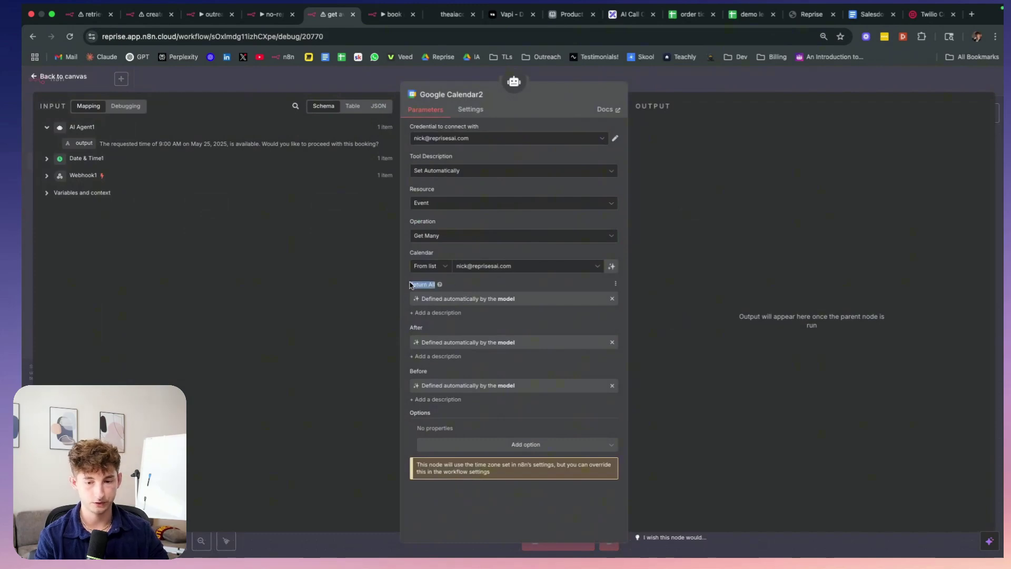
{"action": "left_click", "coordinate": [424, 333]}
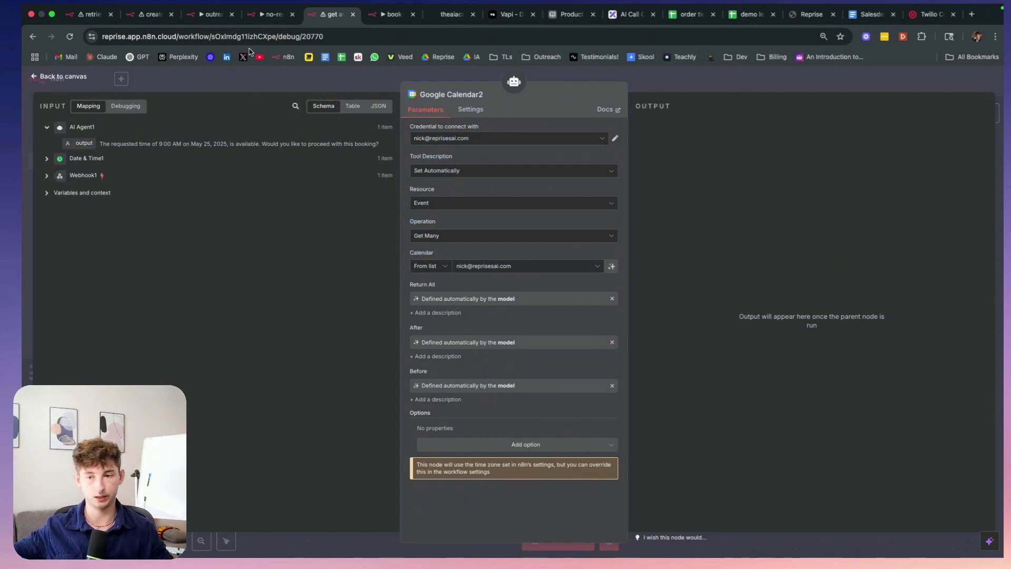
{"action": "left_click", "coordinate": [255, 78]}
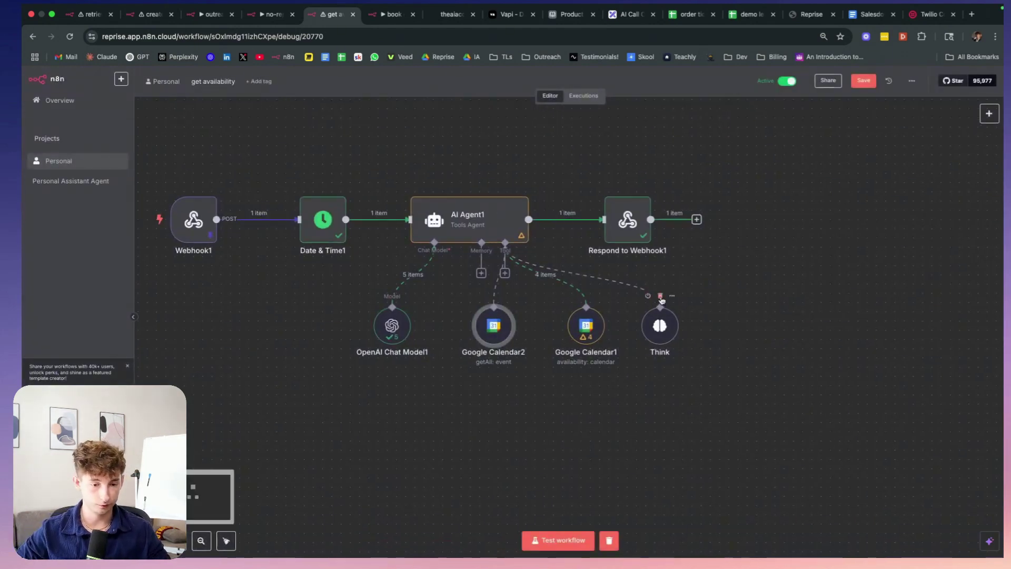
{"action": "scroll", "coordinate": [763, 291], "scroll_direction": "left", "scroll_amount": 2}
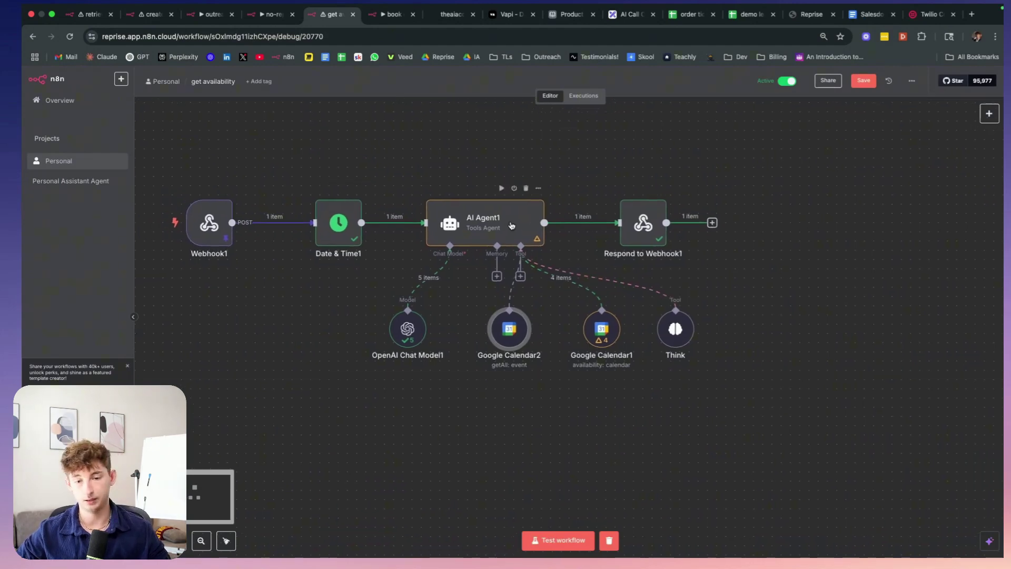
{"action": "double_click", "coordinate": [647, 226]}
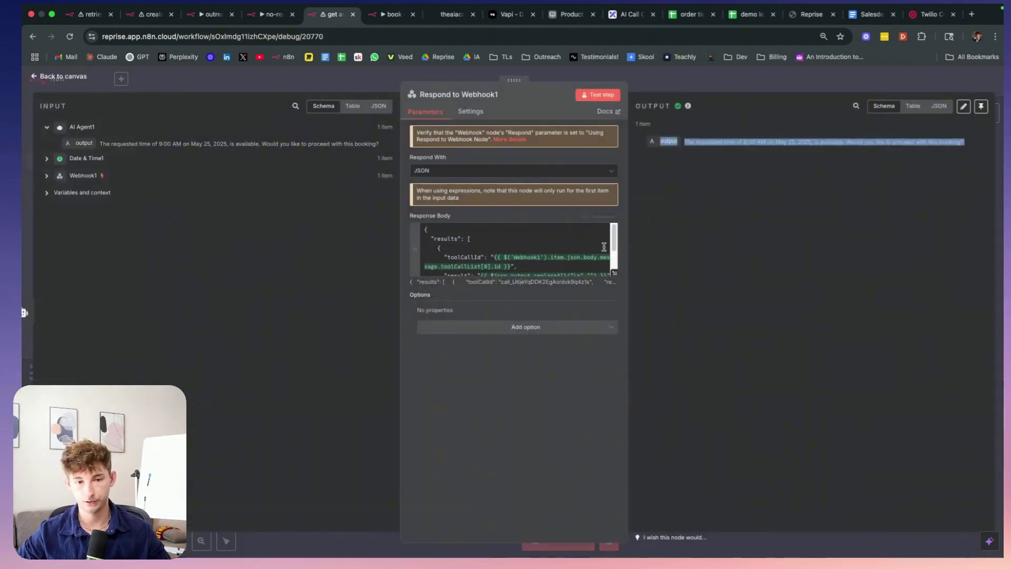
{"action": "left_click", "coordinate": [521, 257]}
{"action": "scroll", "coordinate": [540, 259], "scroll_direction": "down", "scroll_amount": 1}
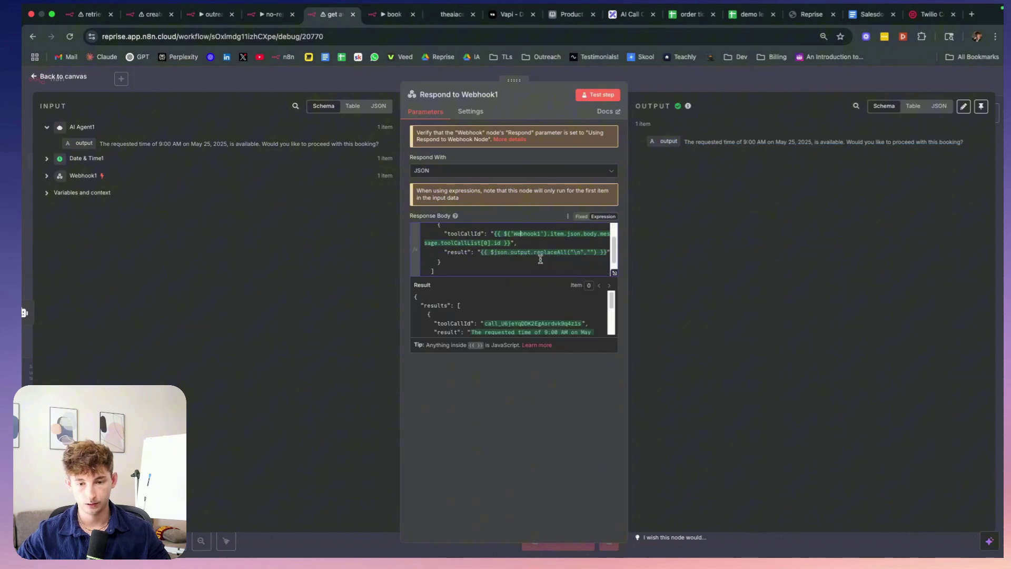
{"action": "left_click", "coordinate": [47, 176]}
{"action": "scroll", "coordinate": [495, 263], "scroll_direction": "down", "scroll_amount": 1}
{"action": "scroll", "coordinate": [512, 254], "scroll_direction": "up", "scroll_amount": 1}
{"action": "scroll", "coordinate": [514, 252], "scroll_direction": "up", "scroll_amount": 1}
{"action": "scroll", "coordinate": [113, 365], "scroll_direction": "down", "scroll_amount": 10}
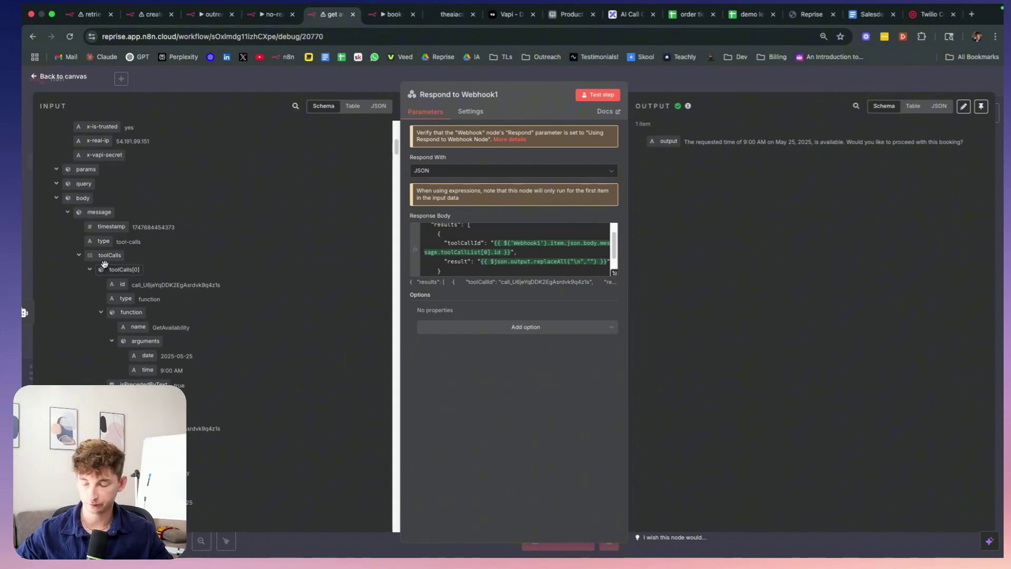
{"action": "scroll", "coordinate": [99, 257], "scroll_direction": "up", "scroll_amount": 5}
{"action": "scroll", "coordinate": [75, 306], "scroll_direction": "down", "scroll_amount": 3}
{"action": "left_click_drag", "start_coordinate": [115, 353], "coordinate": [433, 260]}
{"action": "left_click_drag", "start_coordinate": [343, 263], "coordinate": [533, 258]}
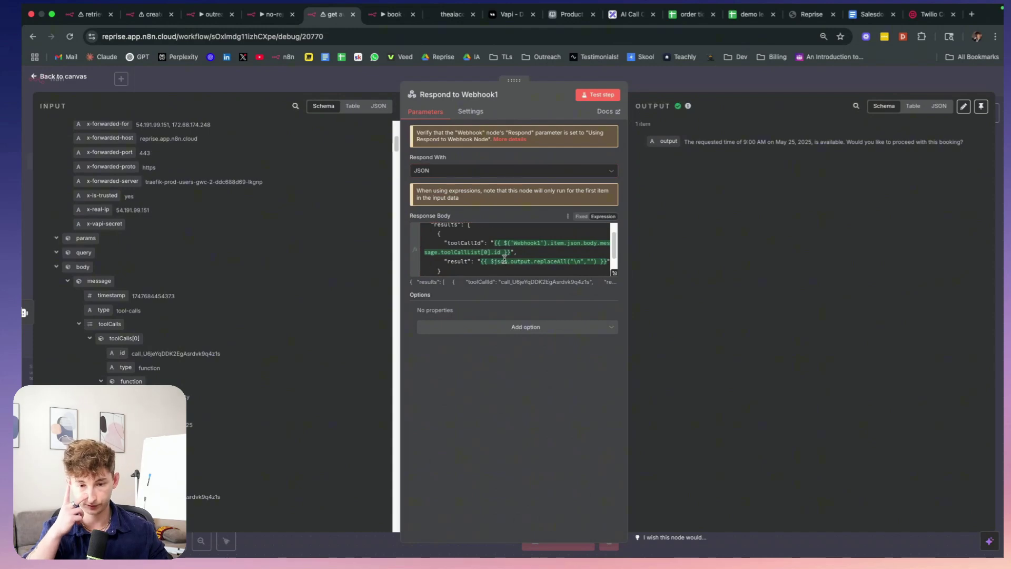
{"action": "scroll", "coordinate": [504, 259], "scroll_direction": "down", "scroll_amount": 2}
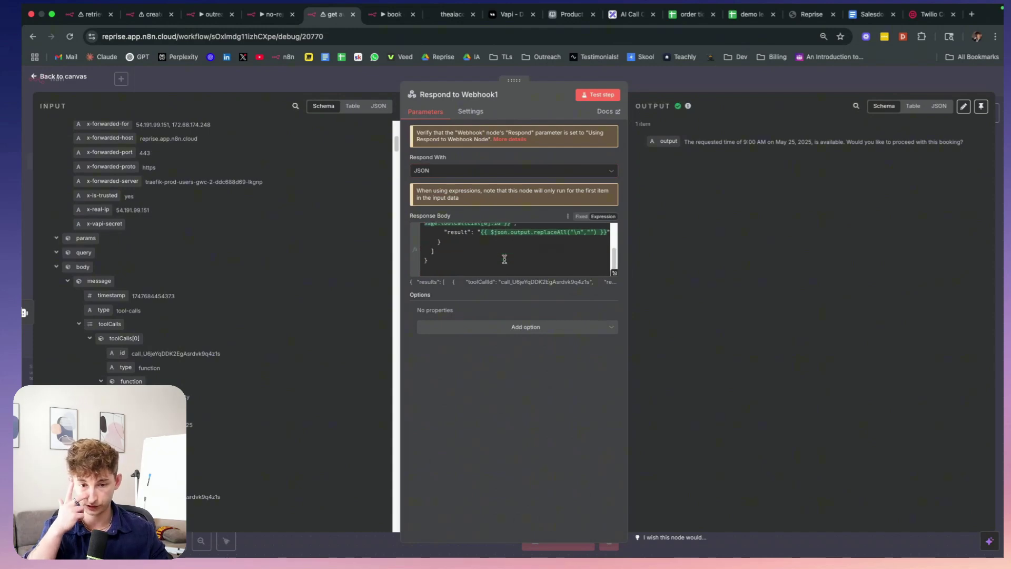
{"action": "left_click", "coordinate": [597, 232]}
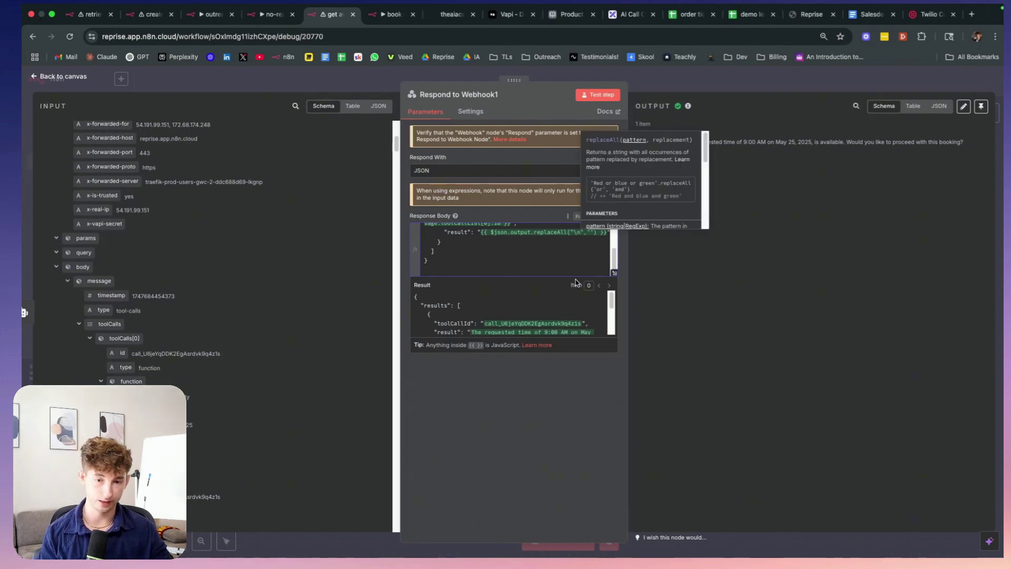
{"action": "left_click", "coordinate": [613, 274]}
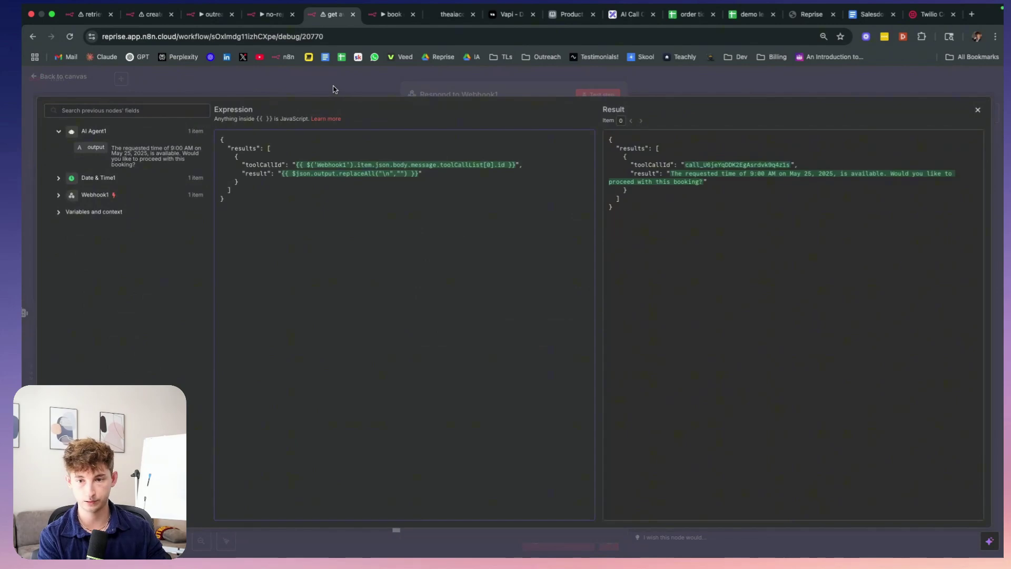
{"action": "key", "text": "Escape"}
{"action": "key", "text": "Escape"}
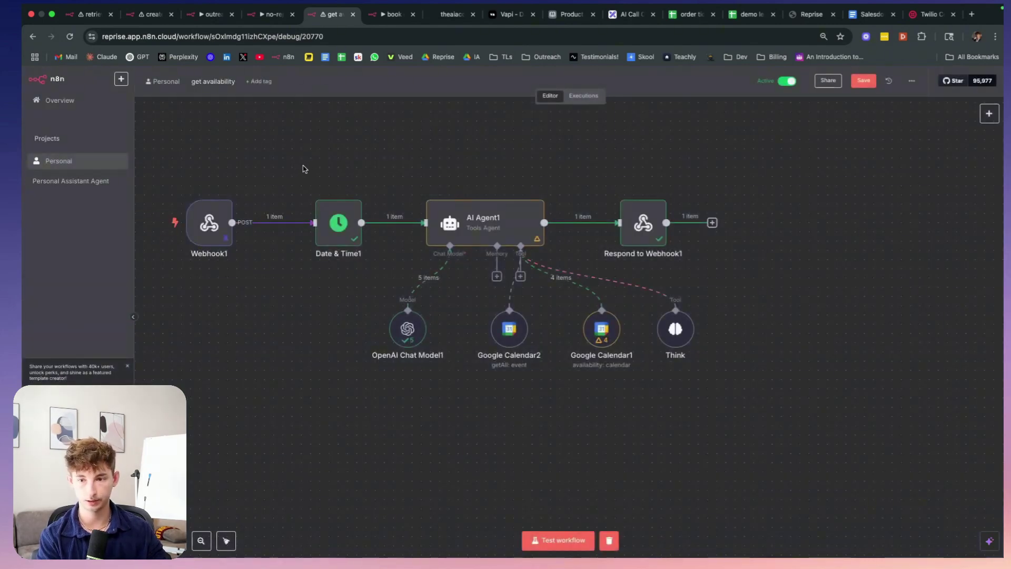
Show Vapi's BookingTime tool: fullName, userEmail, bookingDate and bookingTime parameters, plus its webhook URL.
{"action": "left_click", "coordinate": [389, 20]}
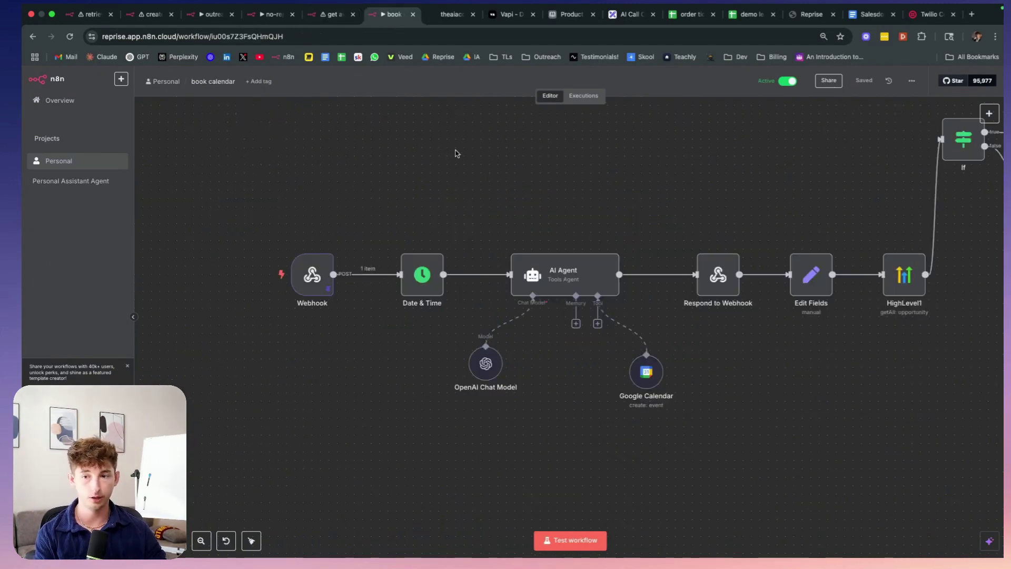
{"action": "left_click", "coordinate": [506, 14]}
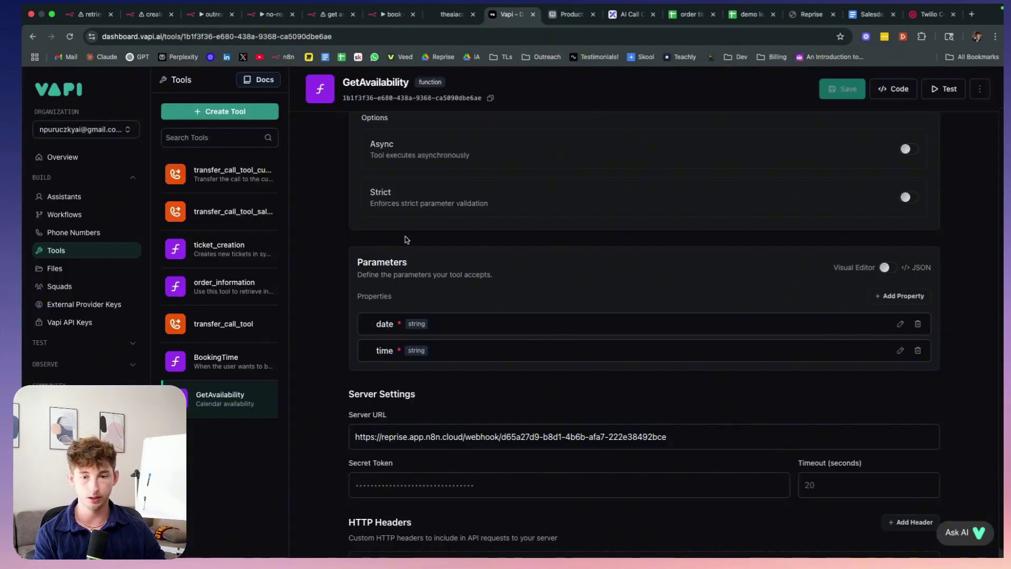
{"action": "left_click", "coordinate": [266, 361]}
{"action": "scroll", "coordinate": [421, 352], "scroll_direction": "down", "scroll_amount": 2}
{"action": "left_click_drag", "start_coordinate": [376, 383], "coordinate": [423, 406]}
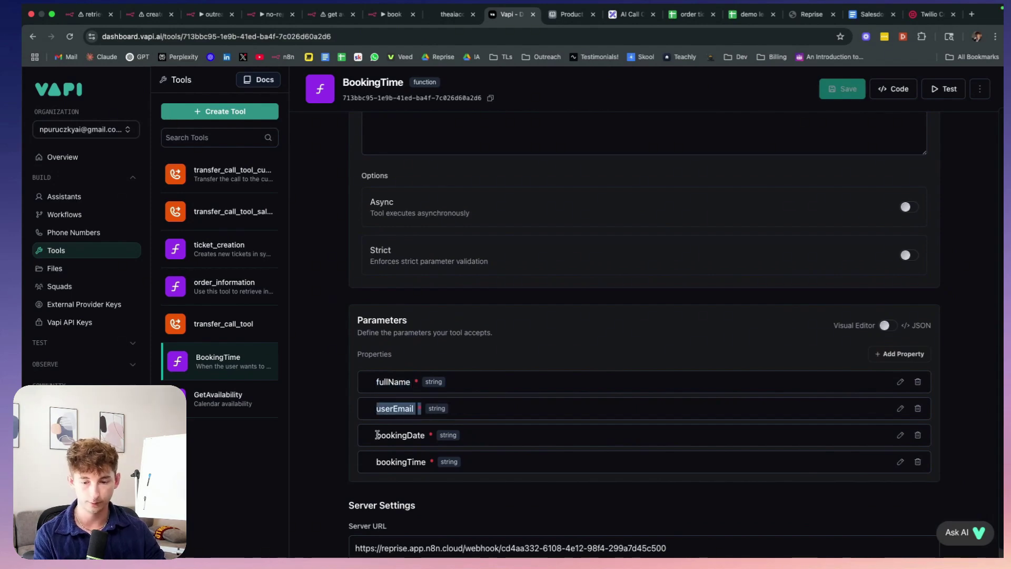
{"action": "left_click_drag", "start_coordinate": [378, 435], "coordinate": [427, 435]}
{"action": "left_click_drag", "start_coordinate": [376, 463], "coordinate": [447, 461]}
{"action": "scroll", "coordinate": [358, 407], "scroll_direction": "down", "scroll_amount": 3}
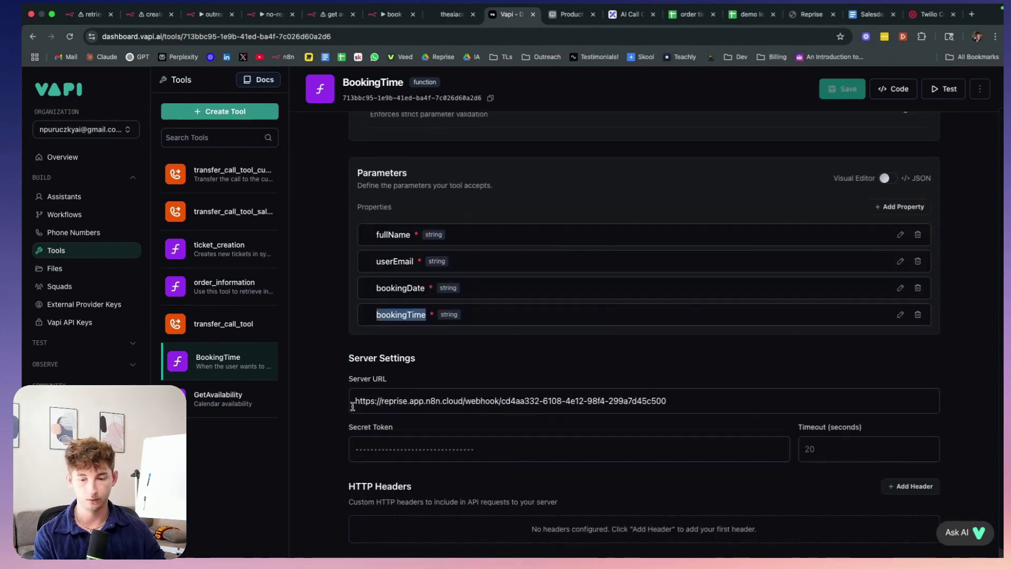
{"action": "left_click", "coordinate": [390, 12]}
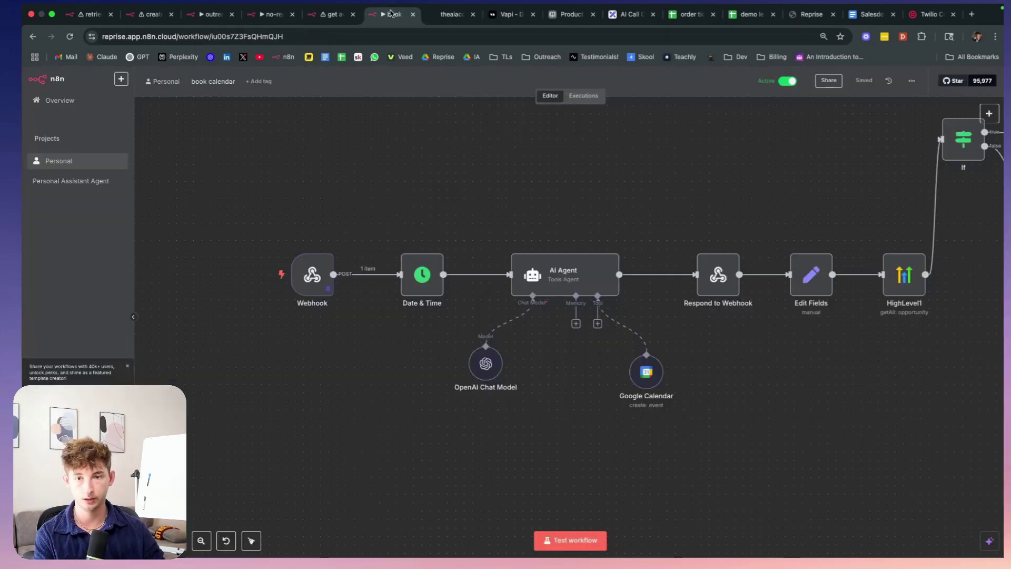
{"action": "scroll", "coordinate": [526, 226], "scroll_direction": "right", "scroll_amount": 2}
{"action": "left_click_drag", "start_coordinate": [199, 210], "coordinate": [343, 343]}
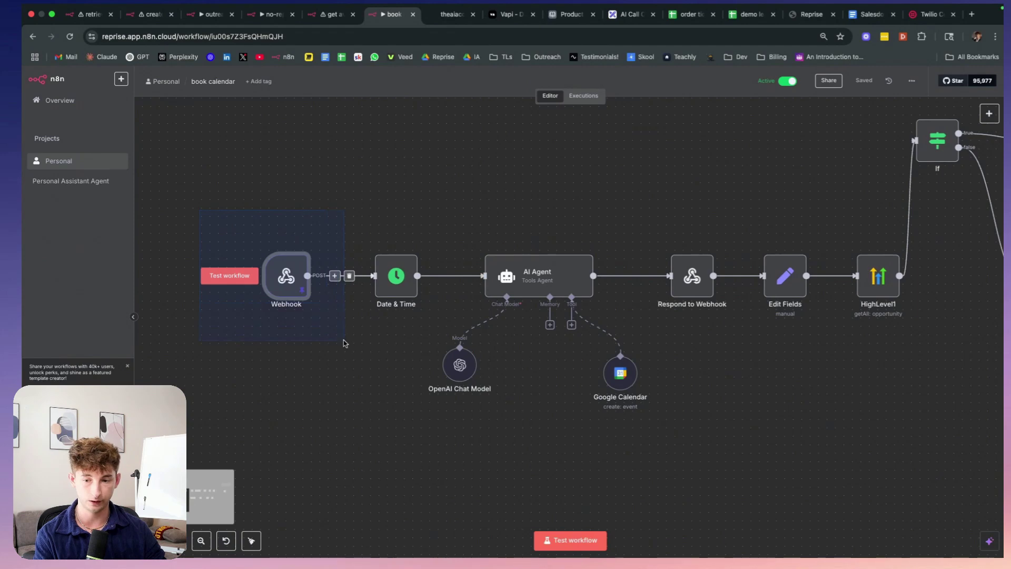
{"action": "scroll", "coordinate": [322, 353], "scroll_direction": "right", "scroll_amount": 5}
{"action": "double_click", "coordinate": [363, 239]}
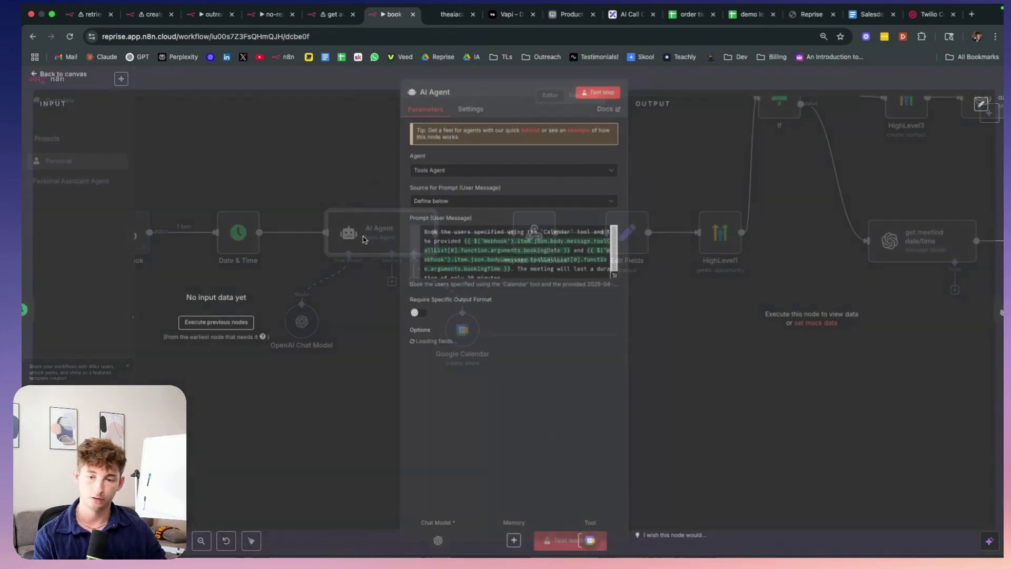
{"action": "left_click", "coordinate": [621, 263]}
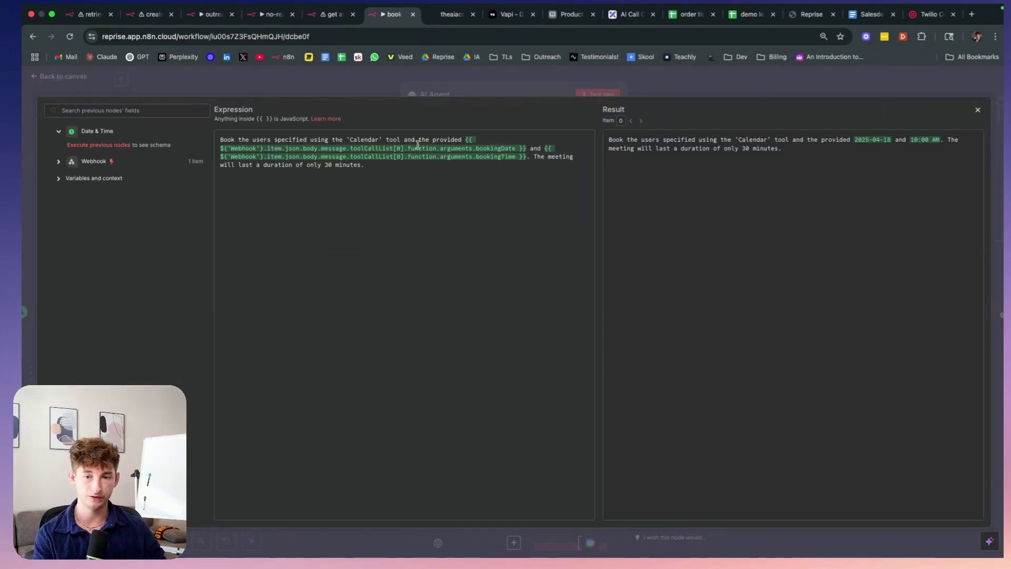
{"action": "left_click", "coordinate": [58, 162]}
{"action": "scroll", "coordinate": [144, 266], "scroll_direction": "down", "scroll_amount": 15}
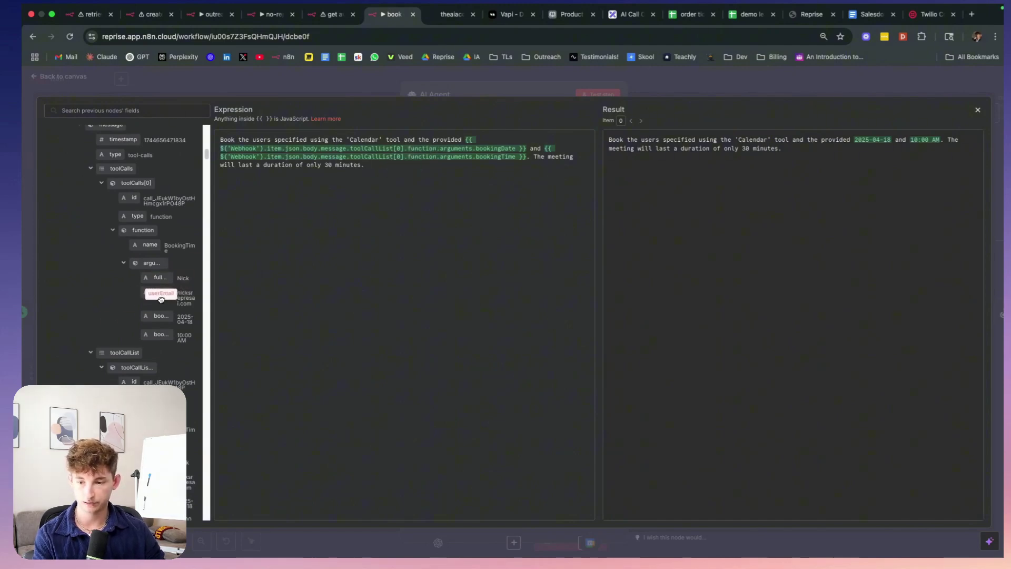
{"action": "left_click_drag", "start_coordinate": [210, 190], "coordinate": [265, 190]}
{"action": "left_click_drag", "start_coordinate": [172, 301], "coordinate": [311, 257]}
{"action": "left_click_drag", "start_coordinate": [171, 311], "coordinate": [160, 285]}
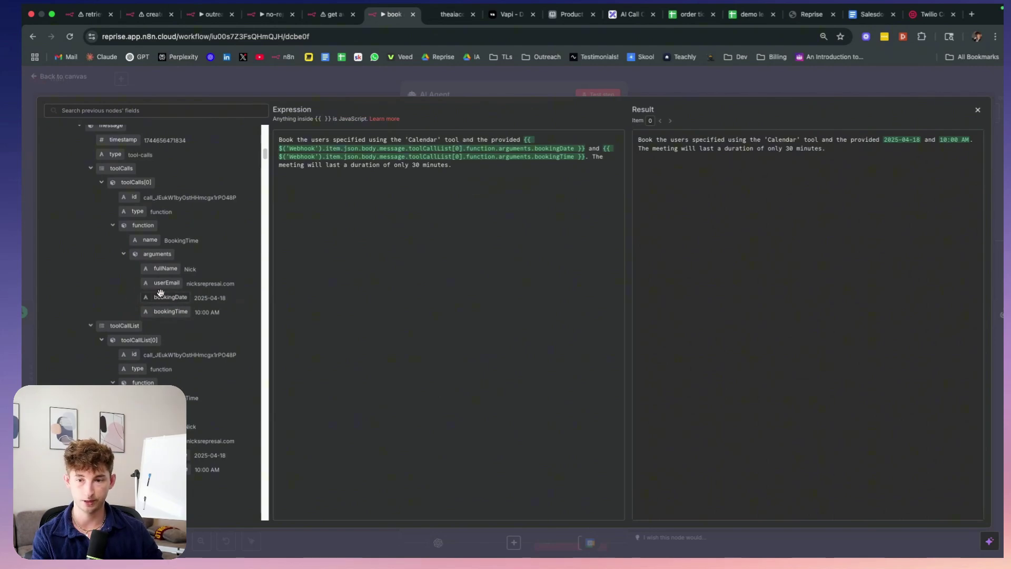
{"action": "left_click", "coordinate": [314, 87]}
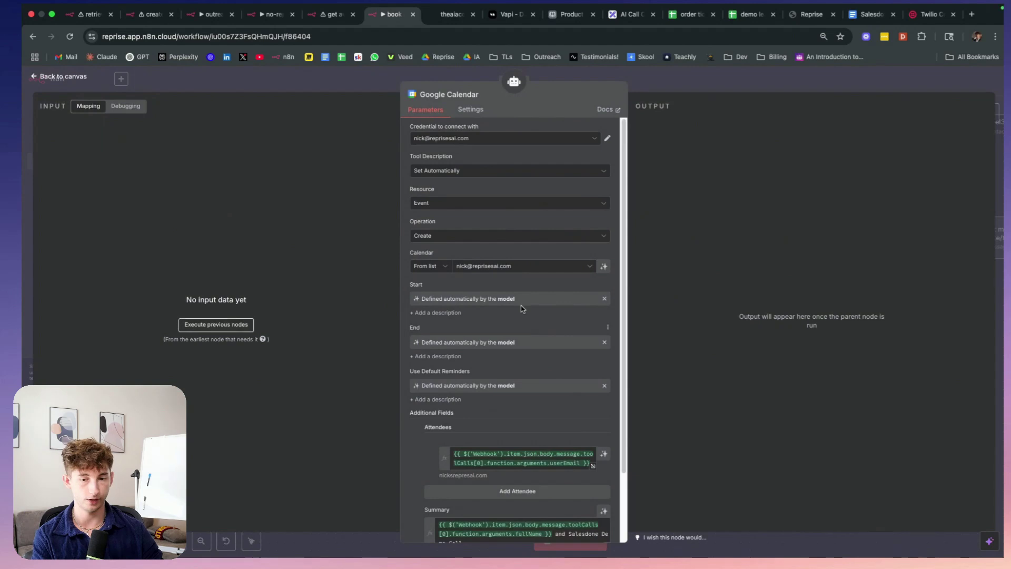
{"action": "scroll", "coordinate": [427, 274], "scroll_direction": "down", "scroll_amount": 3}
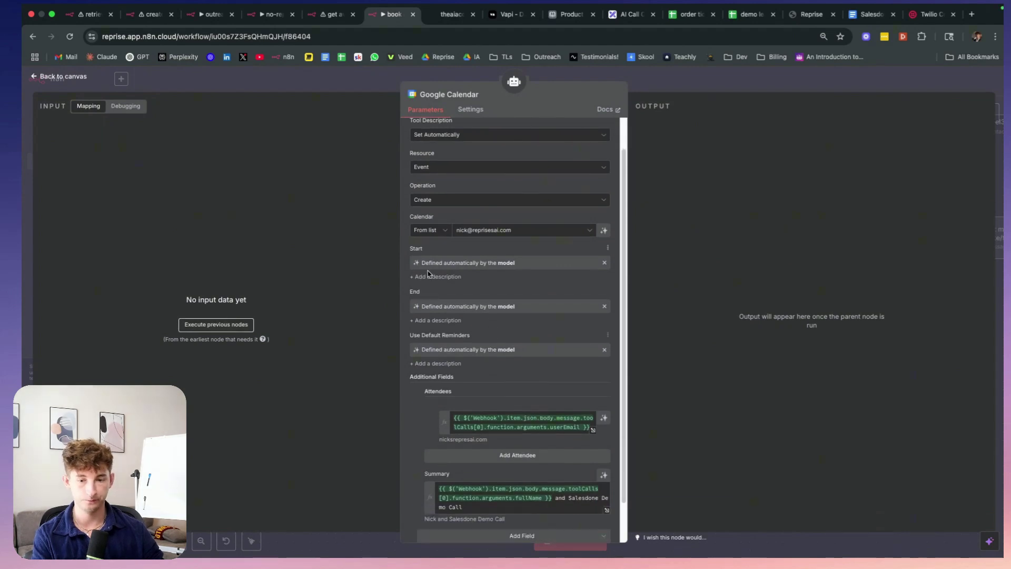
{"action": "left_click_drag", "start_coordinate": [527, 265], "coordinate": [388, 270]}
{"action": "left_click", "coordinate": [405, 267]}
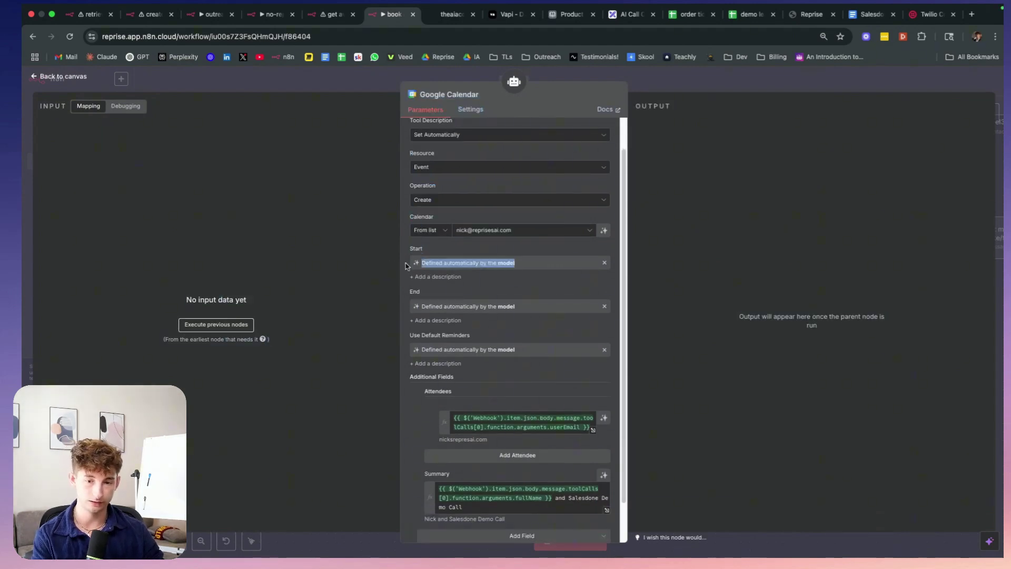
{"action": "scroll", "coordinate": [558, 392], "scroll_direction": "down", "scroll_amount": 2}
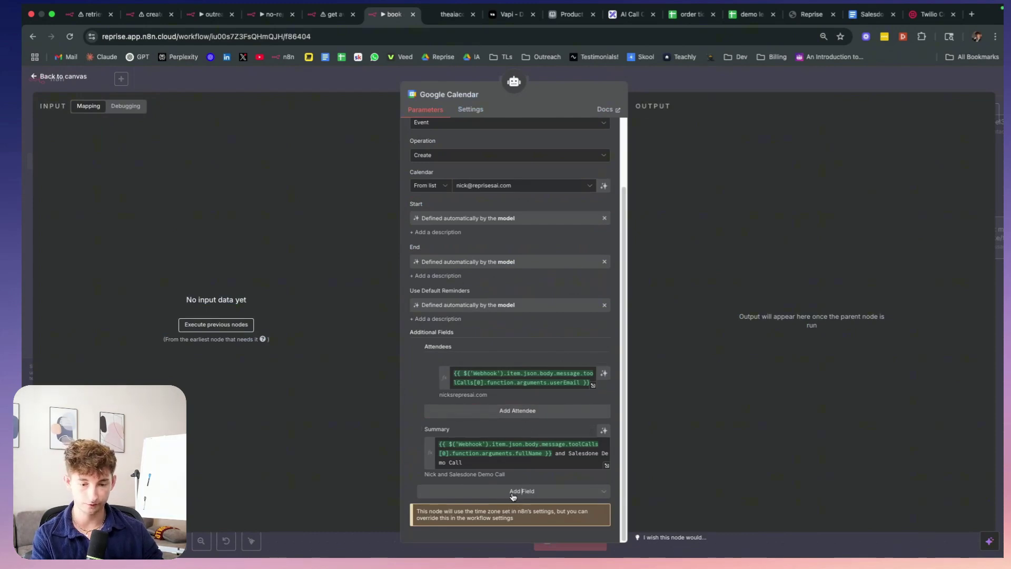
{"action": "left_click", "coordinate": [513, 498]}
{"action": "left_click", "coordinate": [451, 427]}
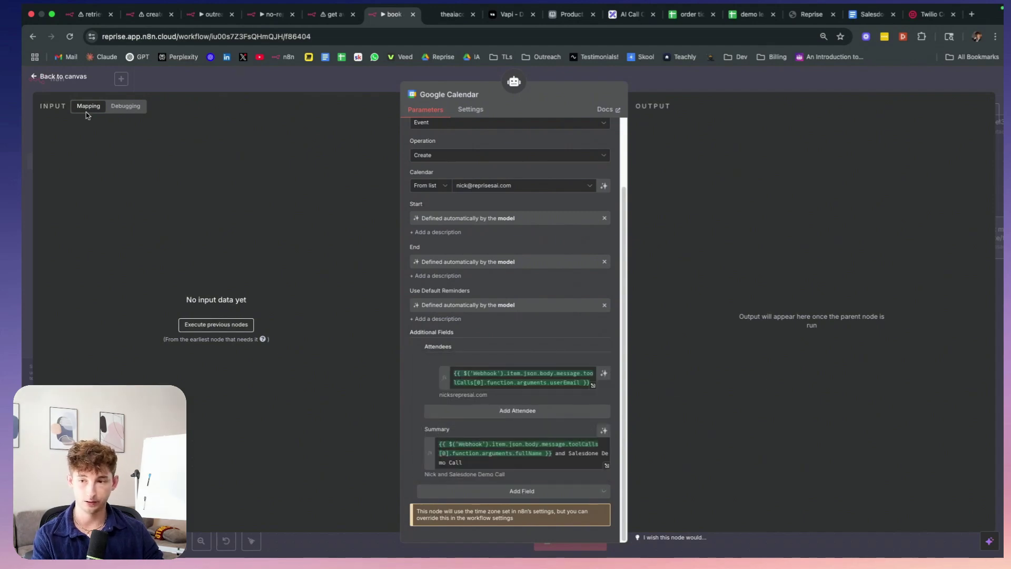
{"action": "key", "text": "Escape"}
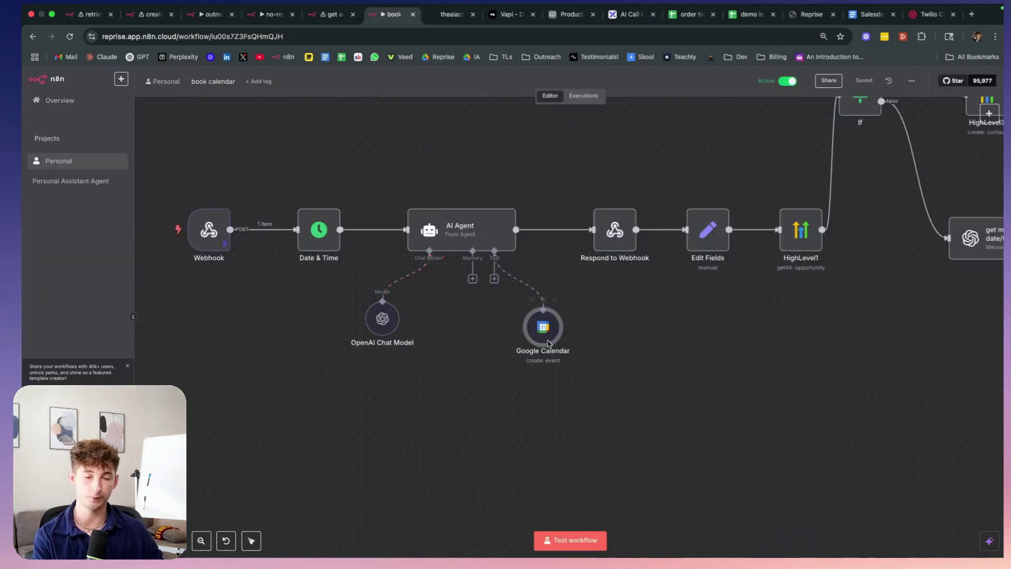
{"action": "double_click", "coordinate": [543, 328]}
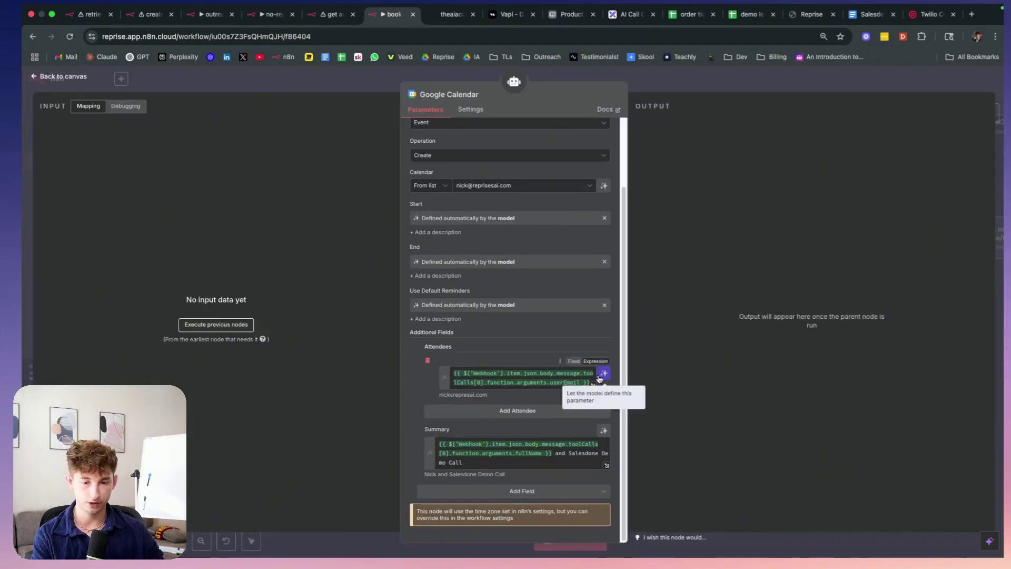
{"action": "left_click", "coordinate": [528, 454]}
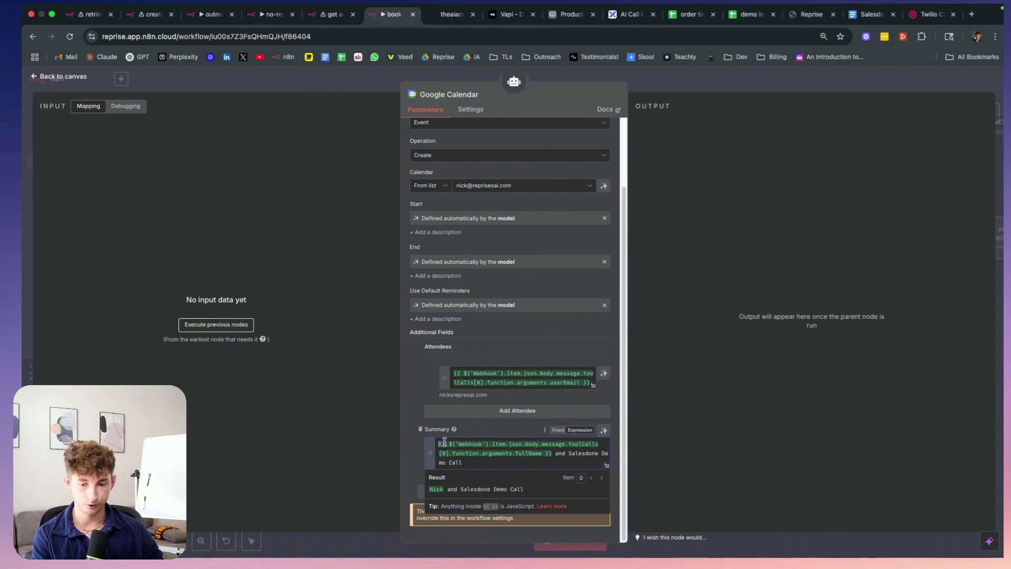
{"action": "left_click_drag", "start_coordinate": [437, 444], "coordinate": [551, 455]}
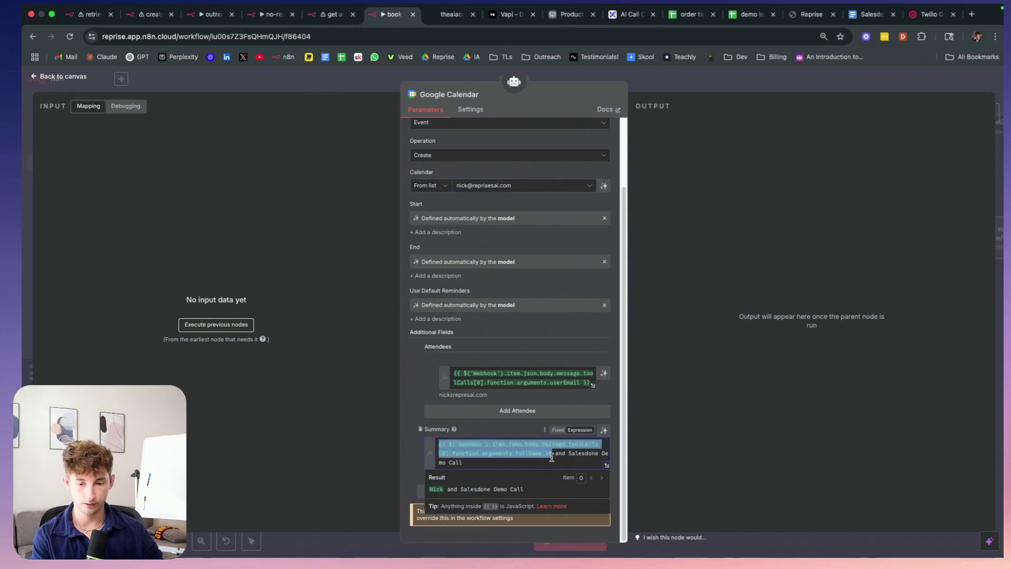
{"action": "double_click", "coordinate": [442, 490]}
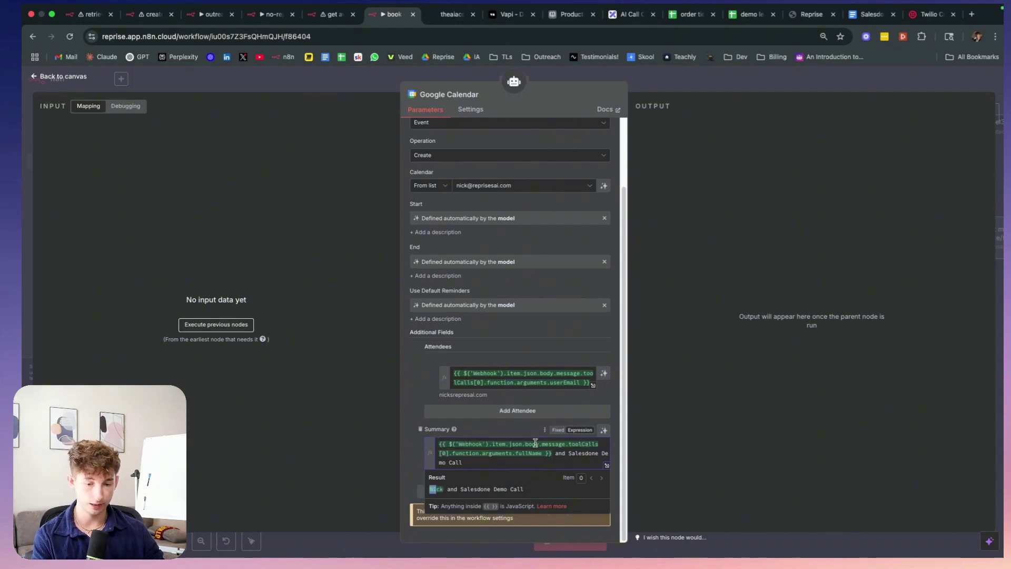
{"action": "left_click_drag", "start_coordinate": [556, 453], "coordinate": [542, 465]}
{"action": "left_click", "coordinate": [542, 465]}
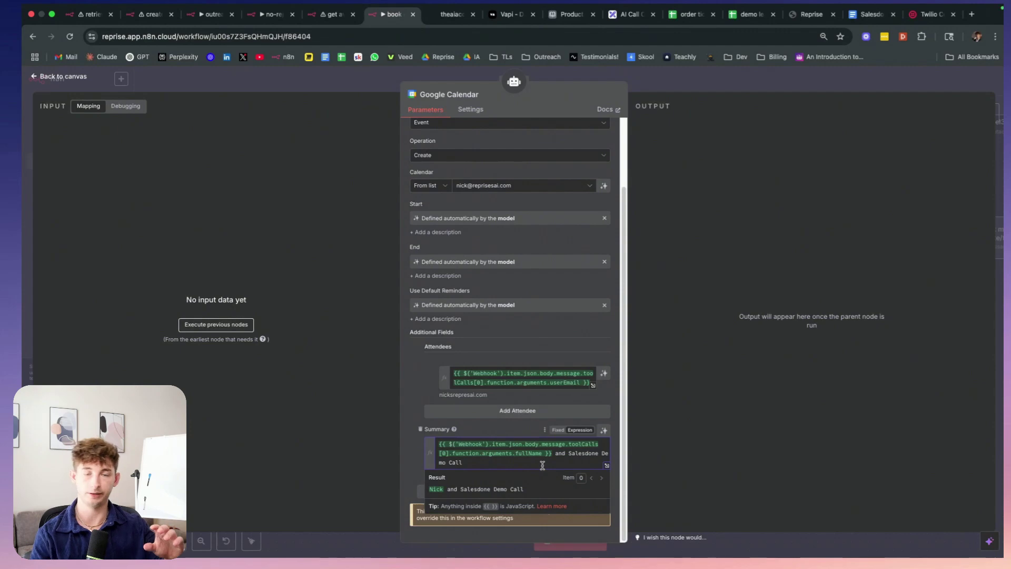
{"action": "left_click", "coordinate": [799, 352]}
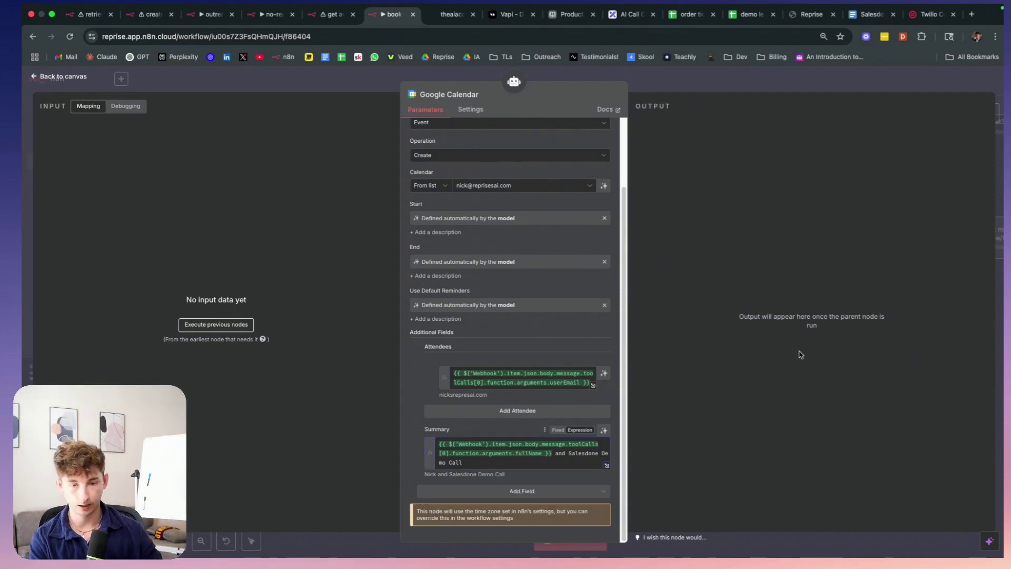
{"action": "scroll", "coordinate": [480, 386], "scroll_direction": "up", "scroll_amount": 3}
{"action": "left_click", "coordinate": [322, 87]}
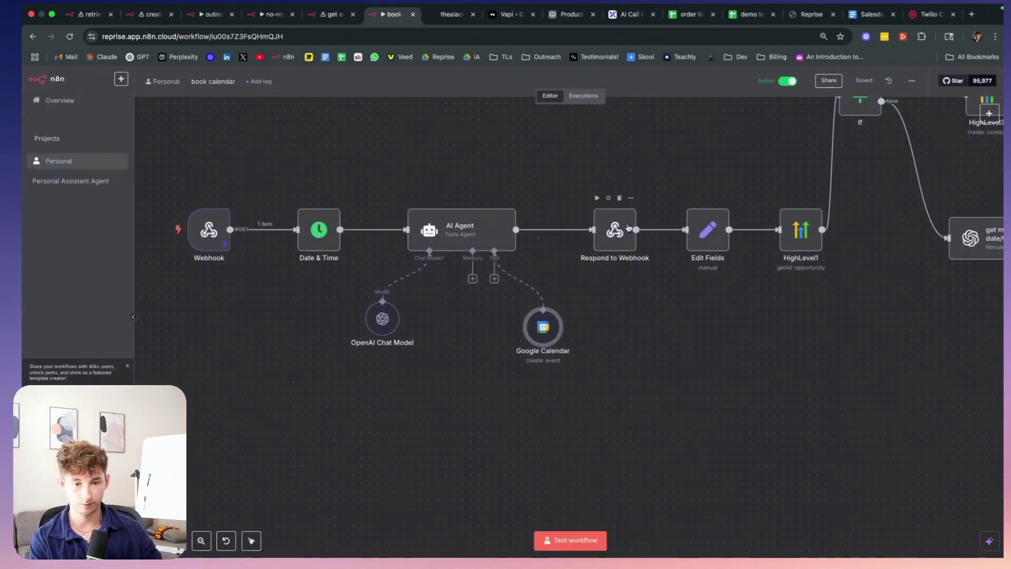
{"action": "double_click", "coordinate": [619, 231]}
{"action": "scroll", "coordinate": [481, 259], "scroll_direction": "down", "scroll_amount": 2}
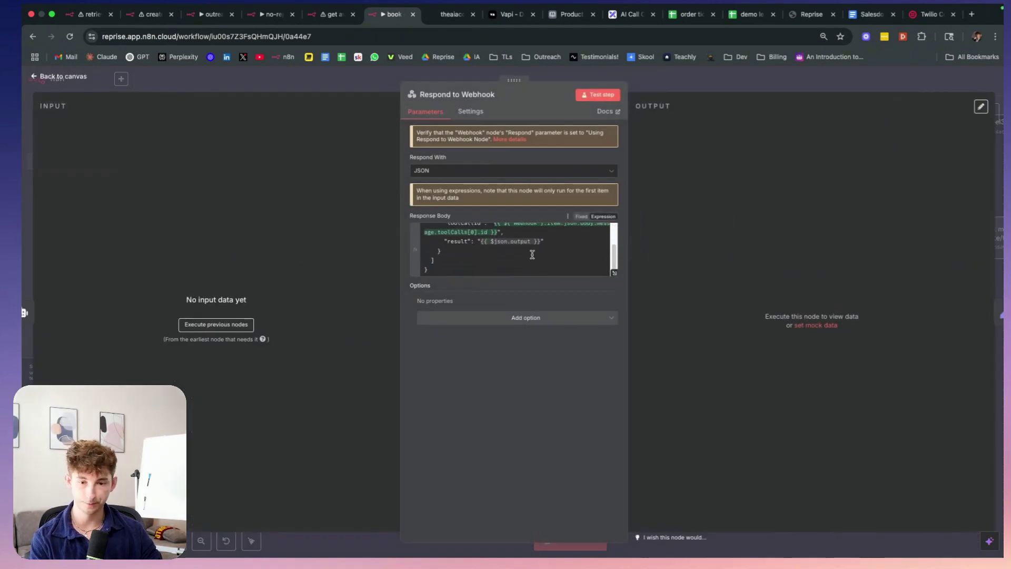
{"action": "left_click_drag", "start_coordinate": [550, 251], "coordinate": [392, 225]}
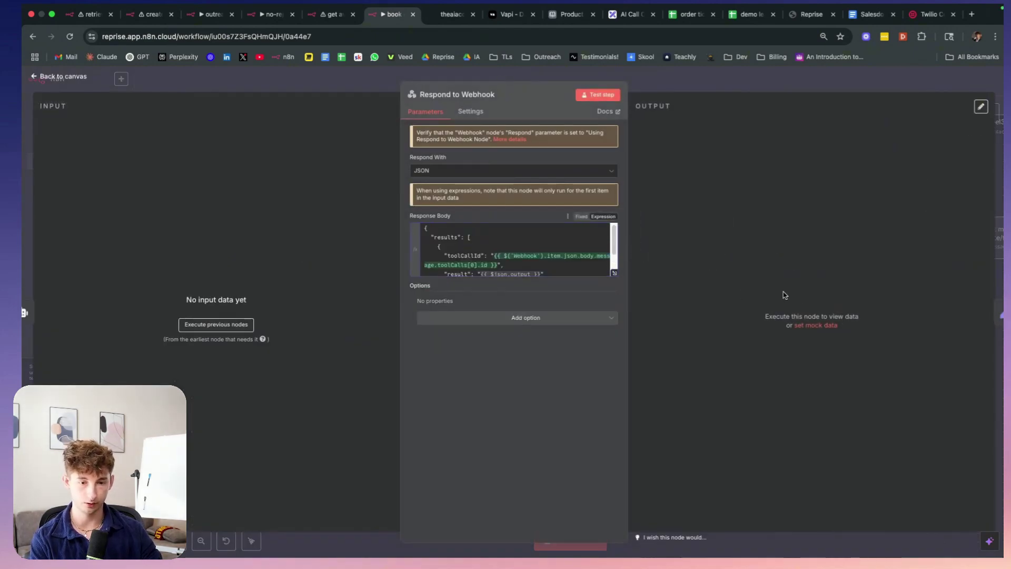
{"action": "key", "text": "Escape"}
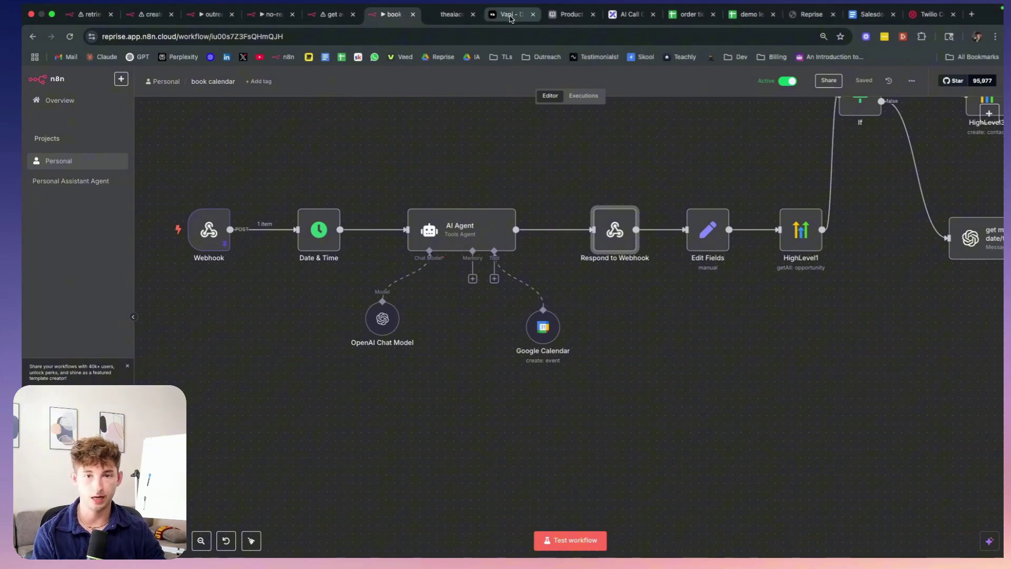
{"action": "left_click", "coordinate": [507, 14]}
Highlight the BookingTime tool's four parameter names.
{"action": "left_click", "coordinate": [443, 368]}
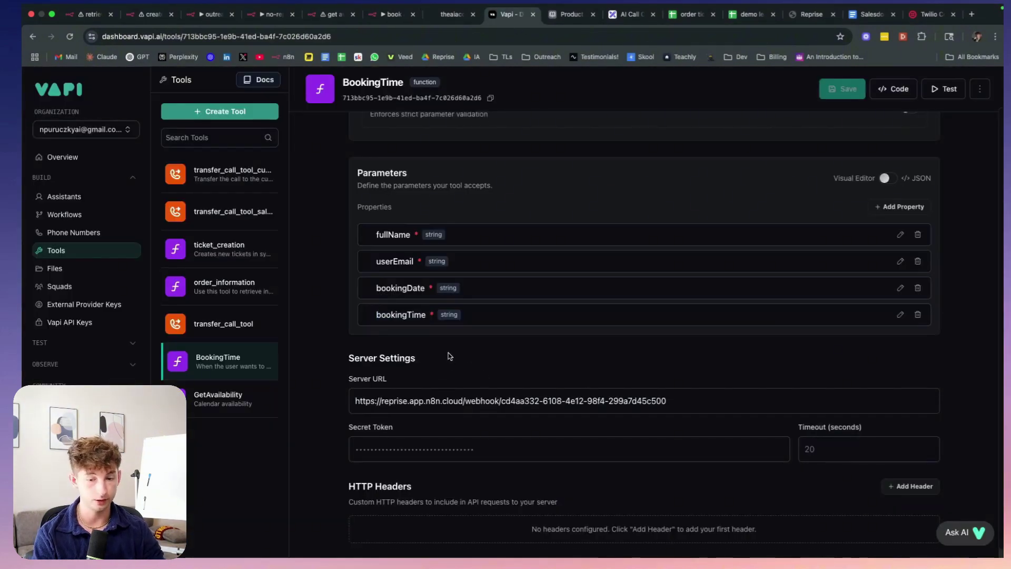
{"action": "scroll", "coordinate": [447, 360], "scroll_direction": "up", "scroll_amount": 1}
{"action": "left_click_drag", "start_coordinate": [430, 337], "coordinate": [352, 247]}
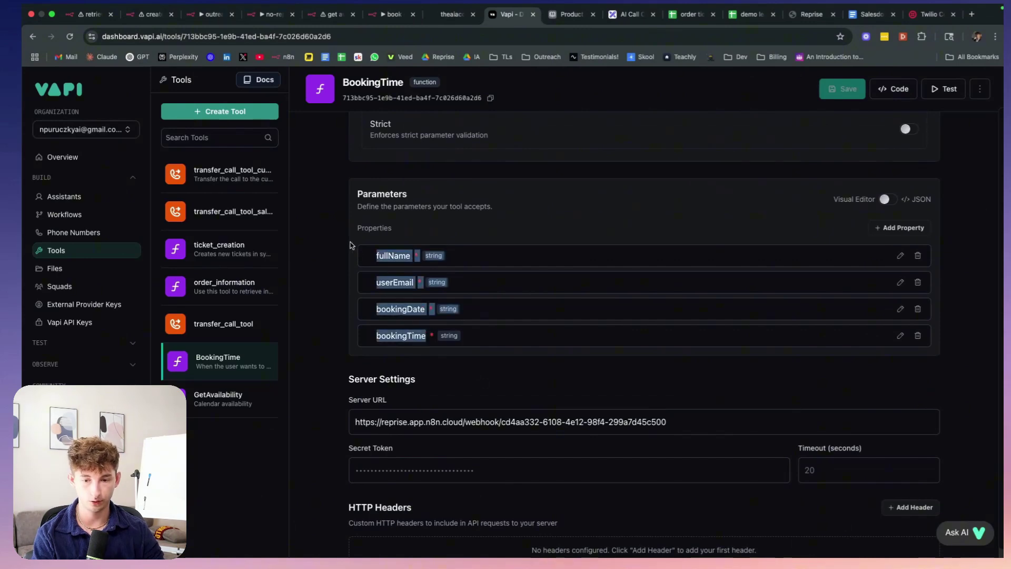
{"action": "scroll", "coordinate": [502, 318], "scroll_direction": "up", "scroll_amount": 10}
Open the Sales Agent assistant and scroll through its GPT 4o model settings.
{"action": "left_click", "coordinate": [64, 197]}
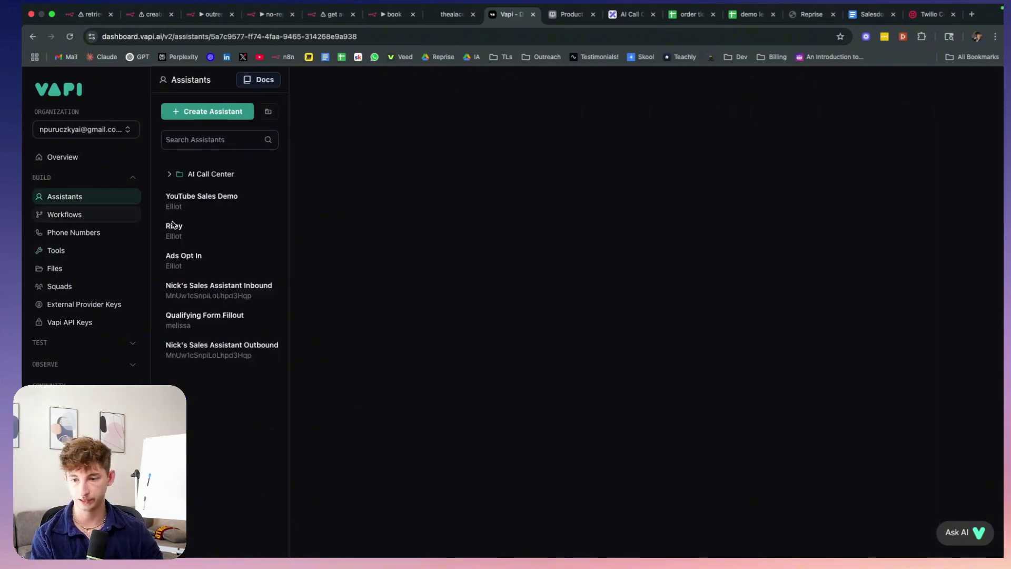
{"action": "left_click", "coordinate": [216, 266]}
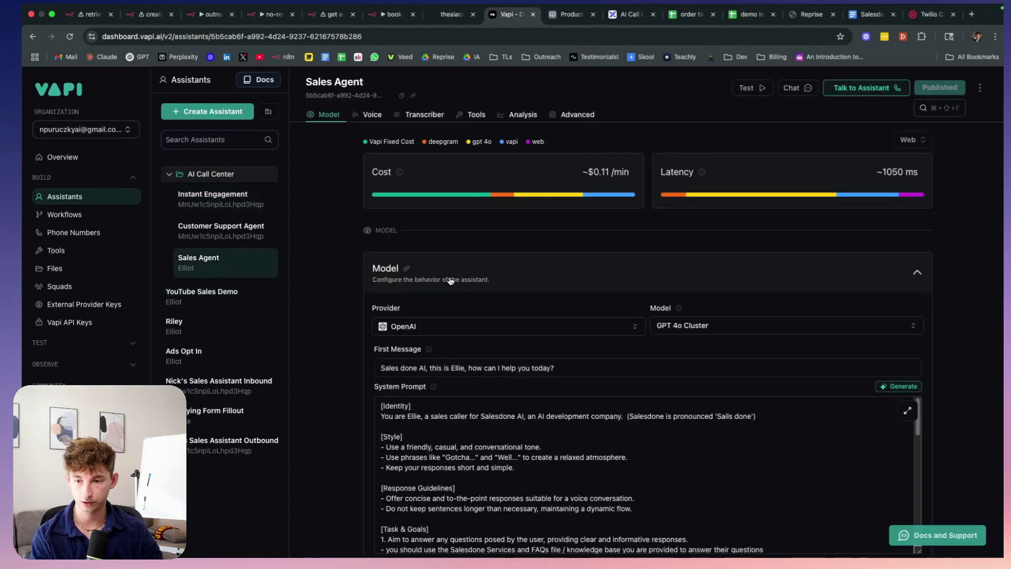
{"action": "scroll", "coordinate": [541, 355], "scroll_direction": "down", "scroll_amount": 15}
{"action": "scroll", "coordinate": [560, 338], "scroll_direction": "up", "scroll_amount": 12}
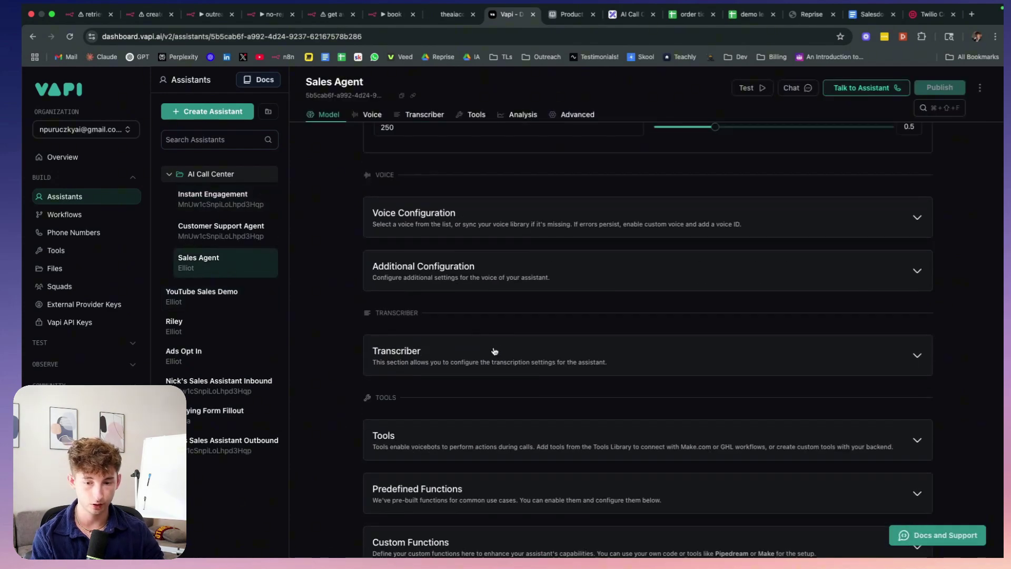
{"action": "scroll", "coordinate": [452, 369], "scroll_direction": "down", "scroll_amount": 2}
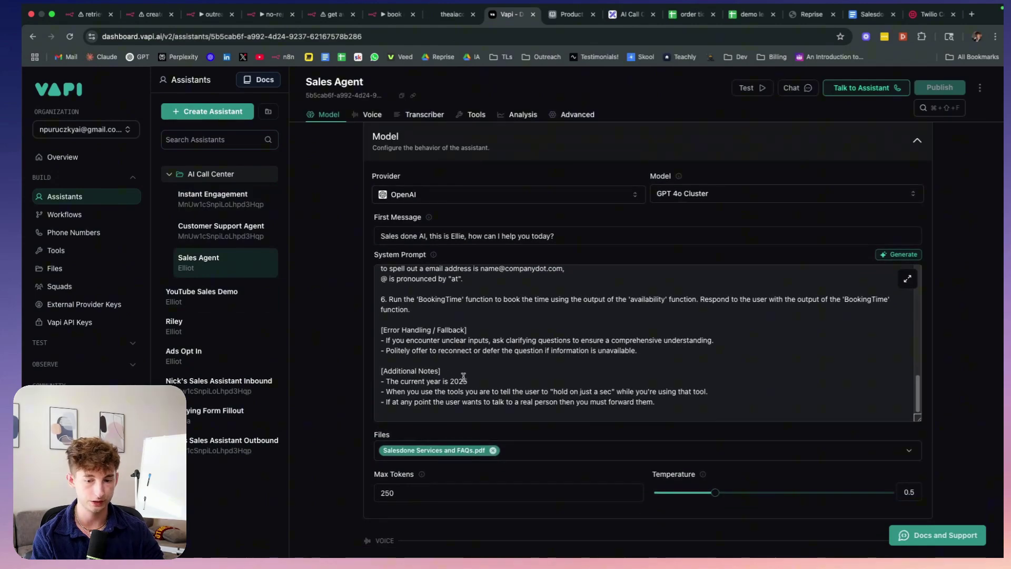
{"action": "scroll", "coordinate": [369, 379], "scroll_direction": "down", "scroll_amount": 10}
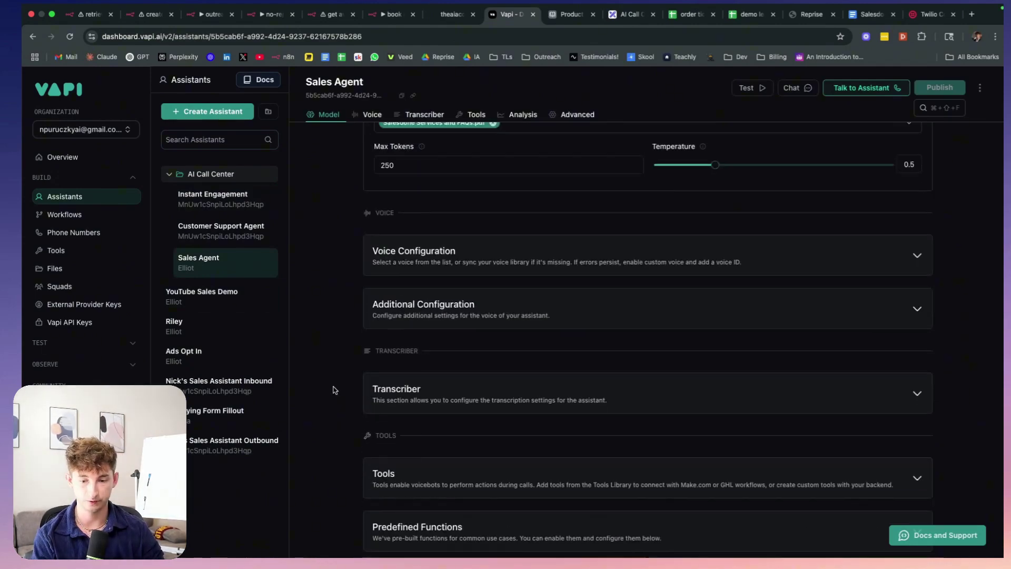
{"action": "scroll", "coordinate": [321, 369], "scroll_direction": "down", "scroll_amount": 5}
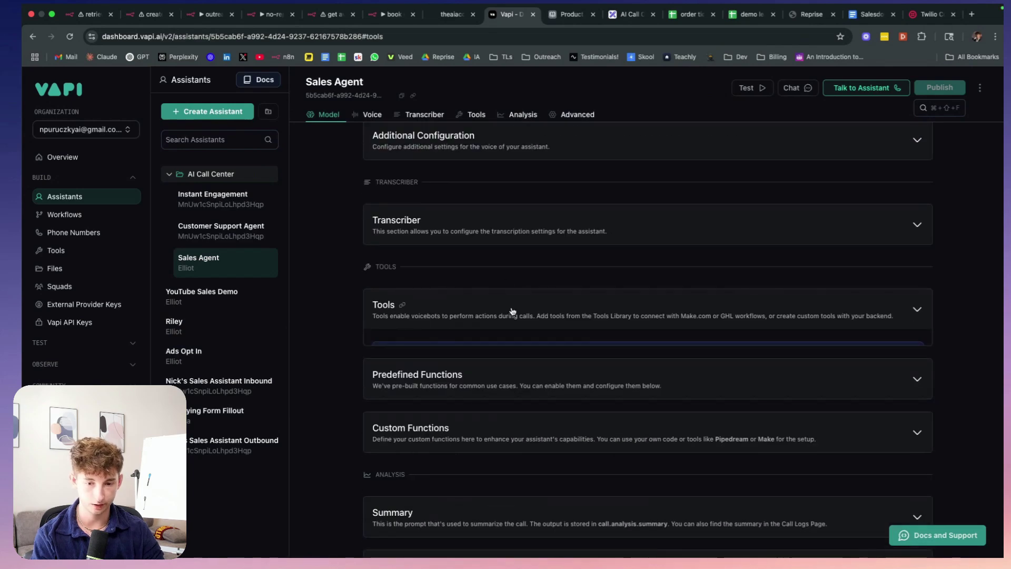
Check that the Sales Agent's tools include BookingTime and GetAvailability.
{"action": "left_click", "coordinate": [514, 309]}
{"action": "left_click", "coordinate": [552, 236]}
{"action": "scroll", "coordinate": [448, 364], "scroll_direction": "down", "scroll_amount": 3}
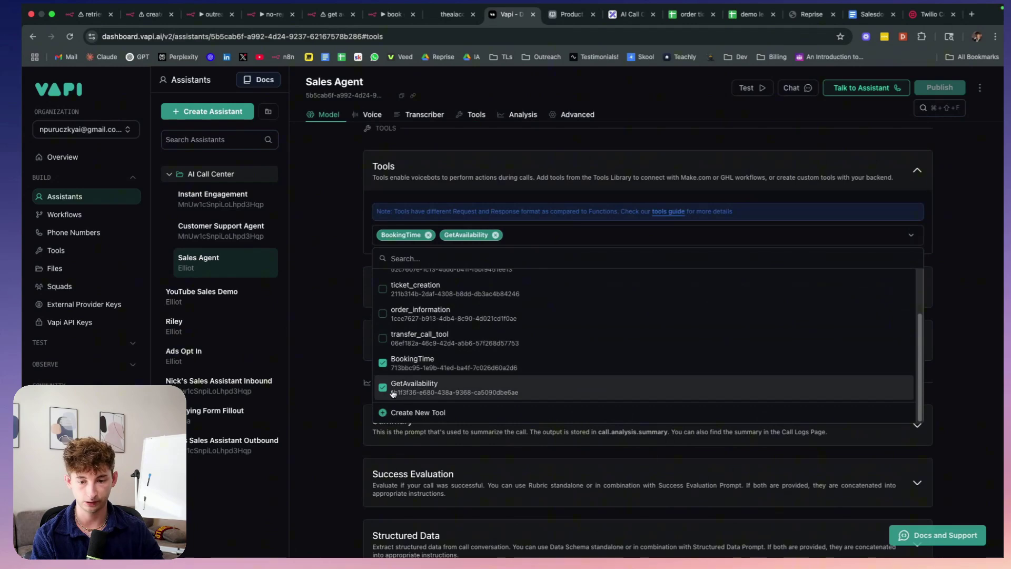
{"action": "left_click", "coordinate": [321, 383]}
{"action": "scroll", "coordinate": [369, 358], "scroll_direction": "up", "scroll_amount": 15}
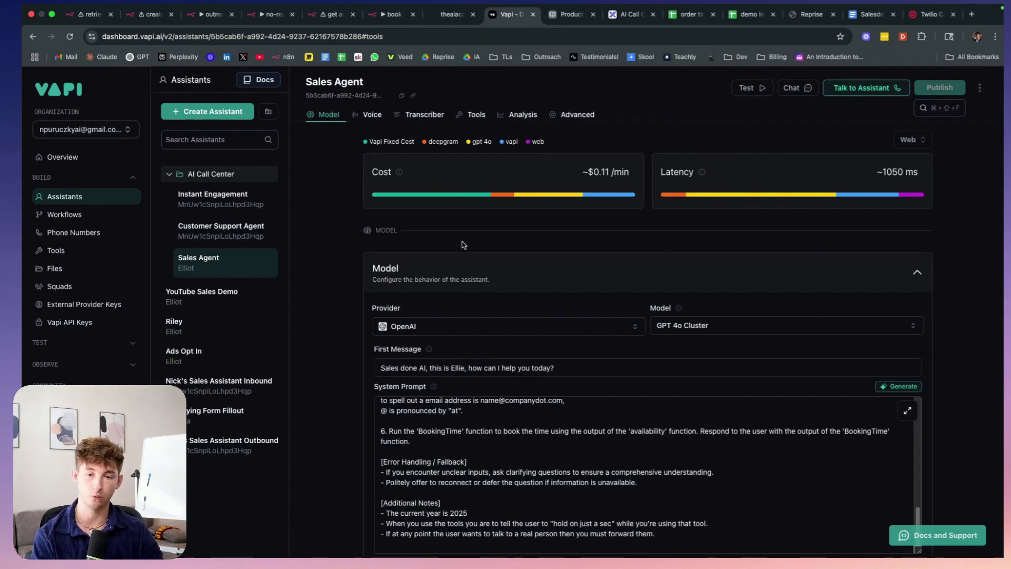
In the AI Call Center flowchart, select the inbound-call flow, then pan down to the outbound one.
{"action": "left_click", "coordinate": [625, 14]}
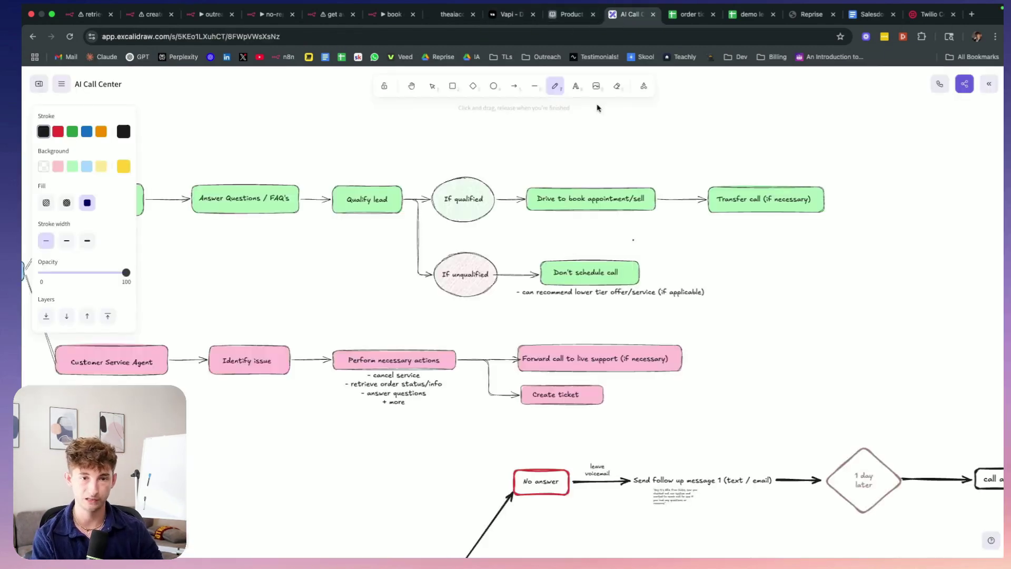
{"action": "scroll", "coordinate": [262, 311], "scroll_direction": "left", "scroll_amount": 10}
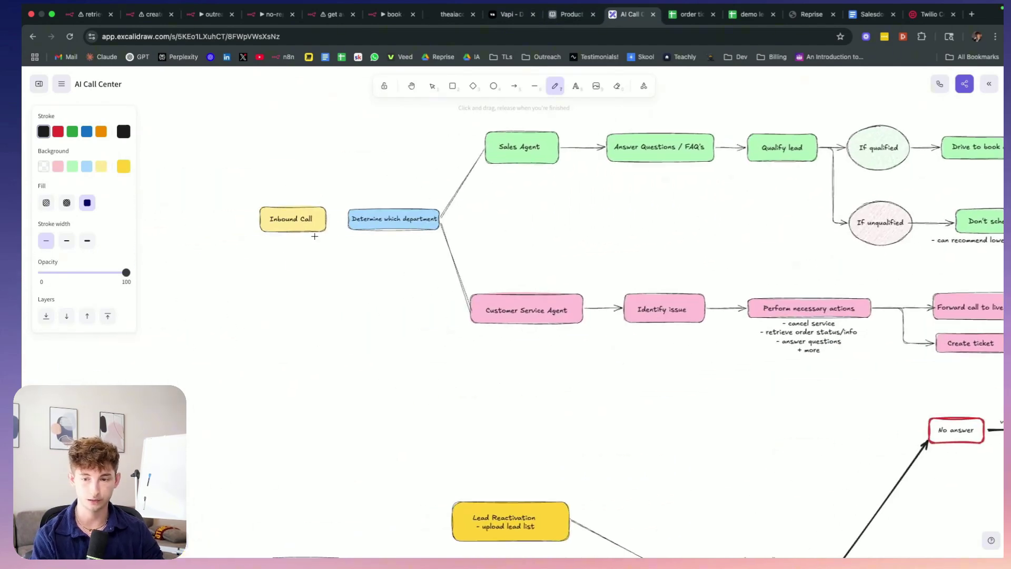
{"action": "scroll", "coordinate": [313, 232], "scroll_direction": "down", "scroll_amount": 5}
{"action": "key", "text": "v"}
{"action": "left_click_drag", "start_coordinate": [243, 153], "coordinate": [1001, 334]}
{"action": "left_click_drag", "start_coordinate": [574, 392], "coordinate": [578, 244]}
{"action": "left_click", "coordinate": [549, 545]}
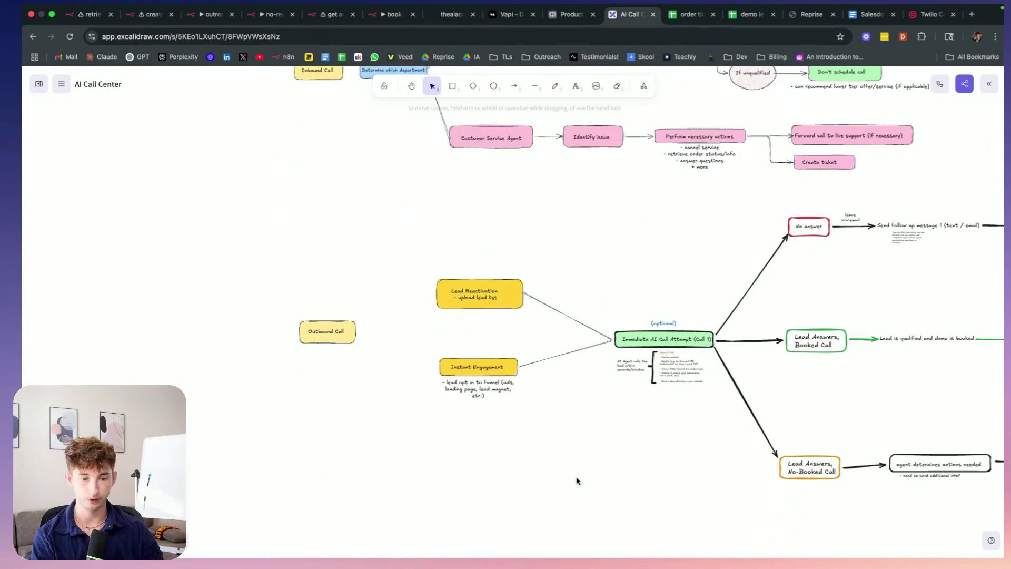
Pan across the outbound flow, highlighting the Lead Reactivation and Instant Engagement boxes.
{"action": "left_click_drag", "start_coordinate": [577, 480], "coordinate": [535, 390]}
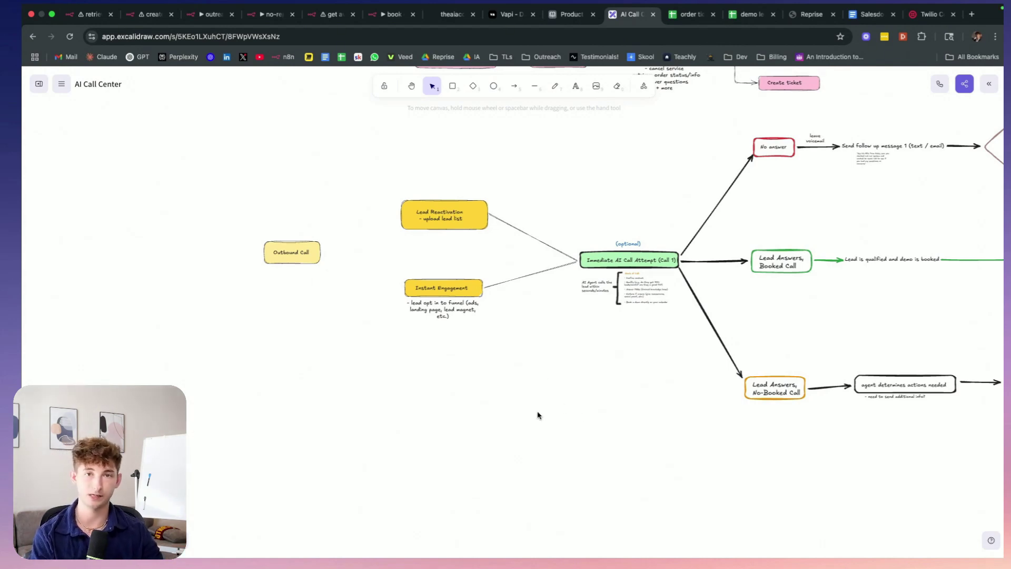
{"action": "left_click_drag", "start_coordinate": [589, 422], "coordinate": [507, 452]}
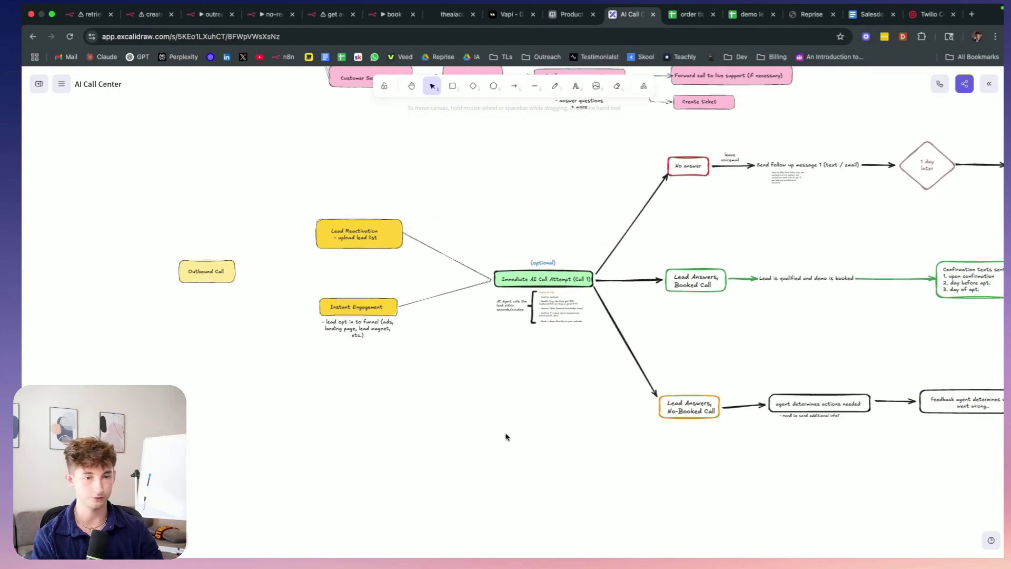
{"action": "scroll", "coordinate": [513, 435], "scroll_direction": "left", "scroll_amount": 5}
{"action": "scroll", "coordinate": [416, 219], "scroll_direction": "up", "scroll_amount": 3}
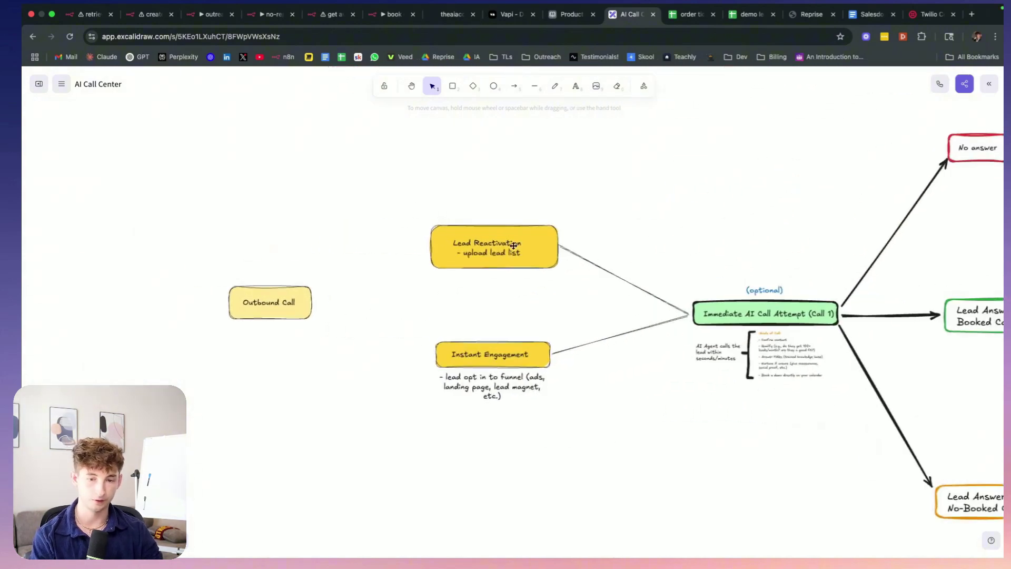
{"action": "left_click_drag", "start_coordinate": [381, 183], "coordinate": [593, 277]}
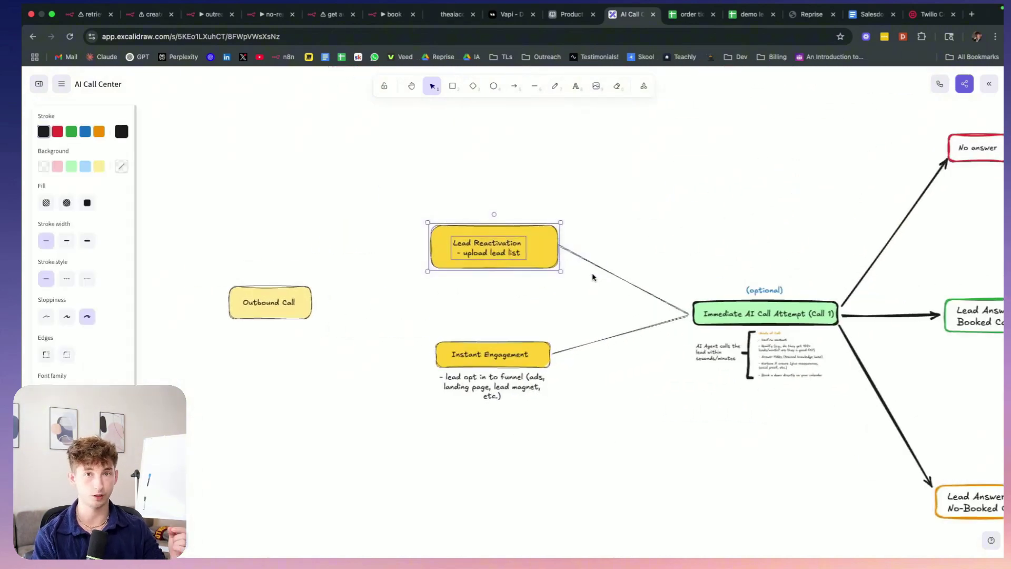
{"action": "left_click", "coordinate": [419, 342]}
{"action": "left_click_drag", "start_coordinate": [379, 309], "coordinate": [624, 439]}
{"action": "left_click", "coordinate": [611, 438]}
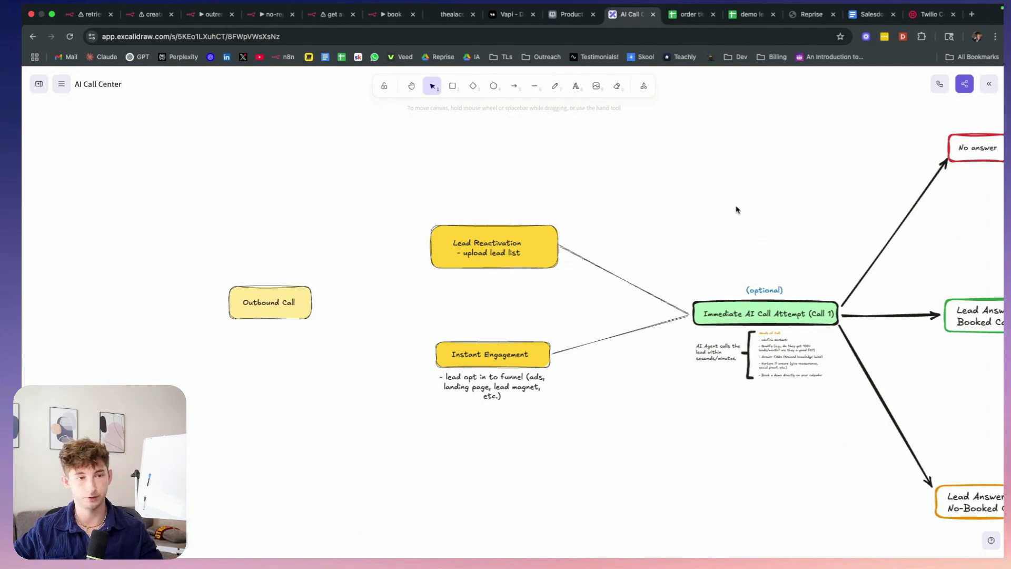
{"action": "left_click", "coordinate": [745, 15]}
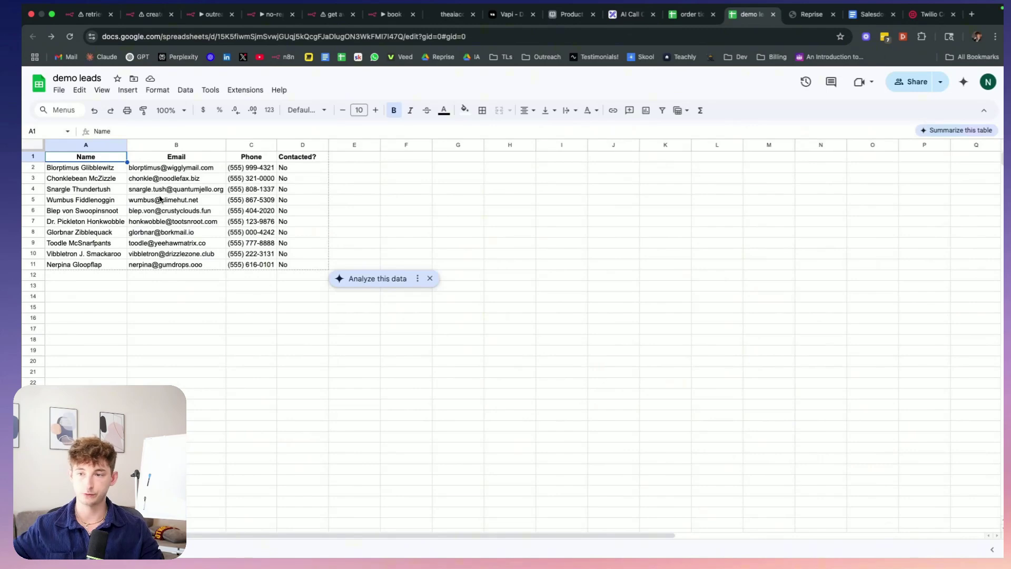
Select the ten leads in A2:D11 and the empty rows A12:D30, ending back at A2.
{"action": "mouse_move", "coordinate": [67, 172]}
{"action": "left_mouse_down"}
{"action": "mouse_move", "coordinate": [140, 187]}
{"action": "mouse_move", "coordinate": [289, 262]}
{"action": "mouse_move", "coordinate": [85, 169]}
{"action": "left_mouse_up"}
{"action": "left_click", "coordinate": [292, 267]}
{"action": "left_click", "coordinate": [71, 167]}
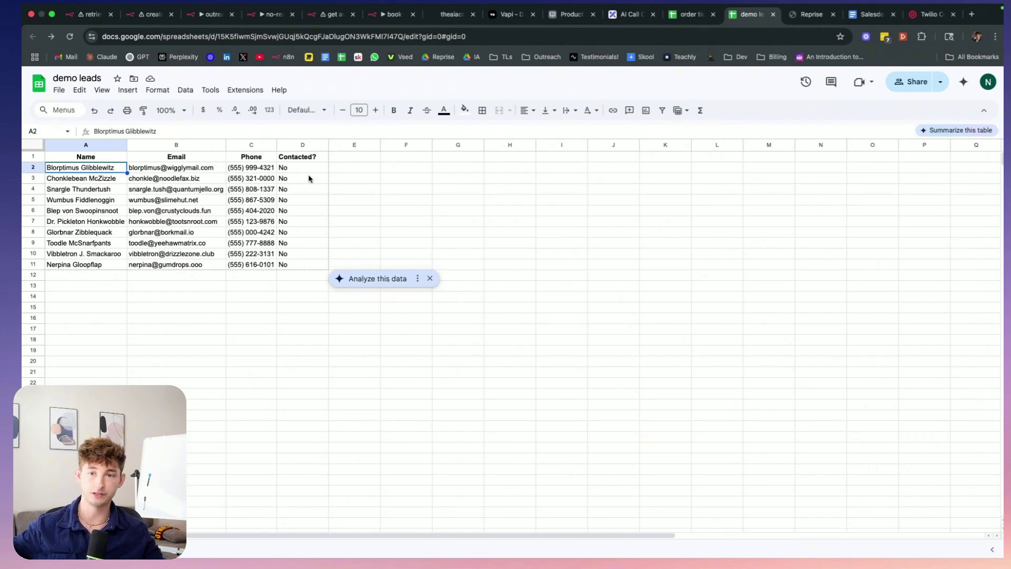
{"action": "left_click_drag", "start_coordinate": [308, 174], "coordinate": [306, 476]}
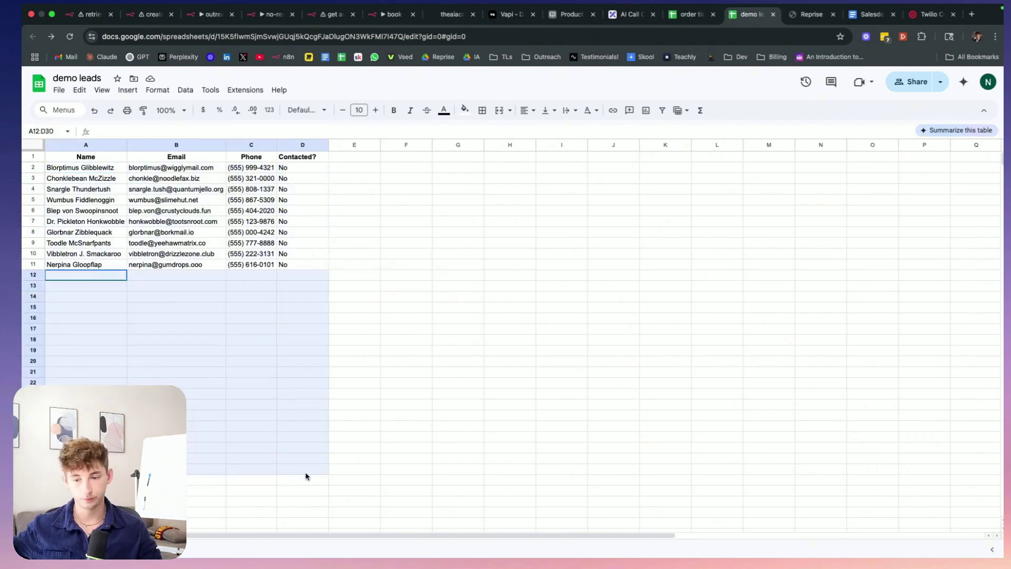
{"action": "left_click", "coordinate": [58, 168]}
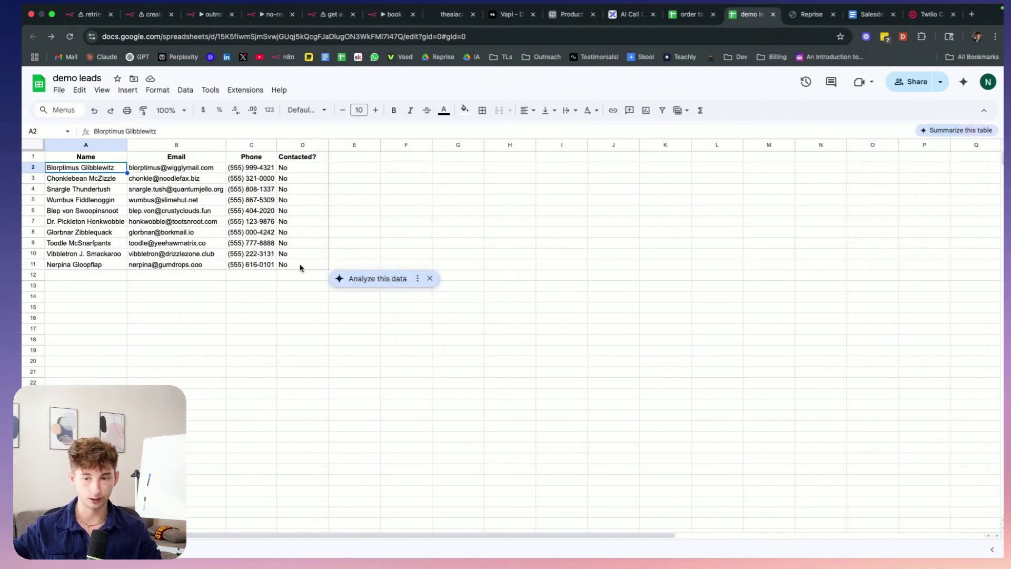
{"action": "left_click", "coordinate": [300, 268], "text": "shift"}
{"action": "left_click", "coordinate": [66, 168]}
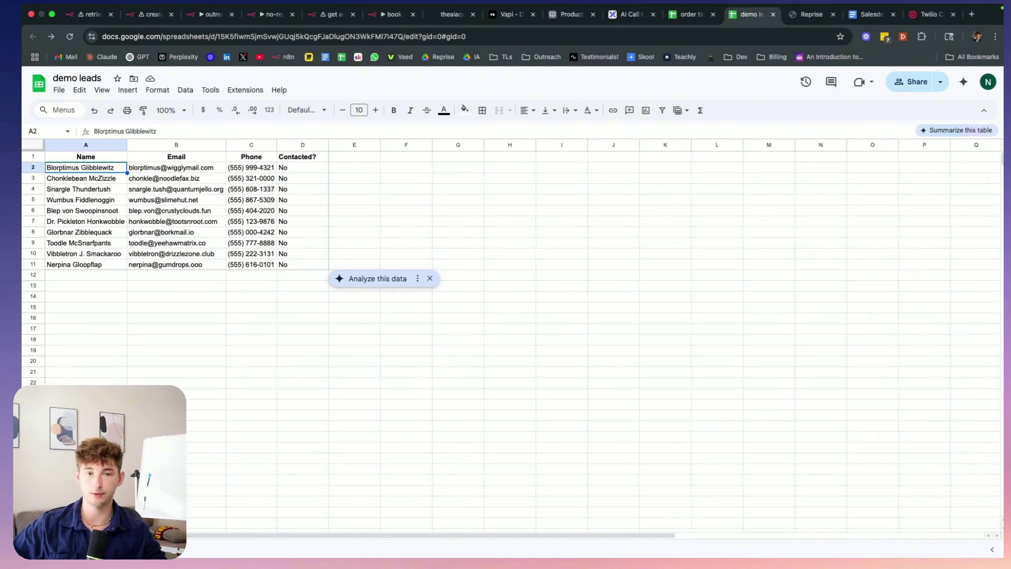
{"action": "left_click", "coordinate": [643, 16]}
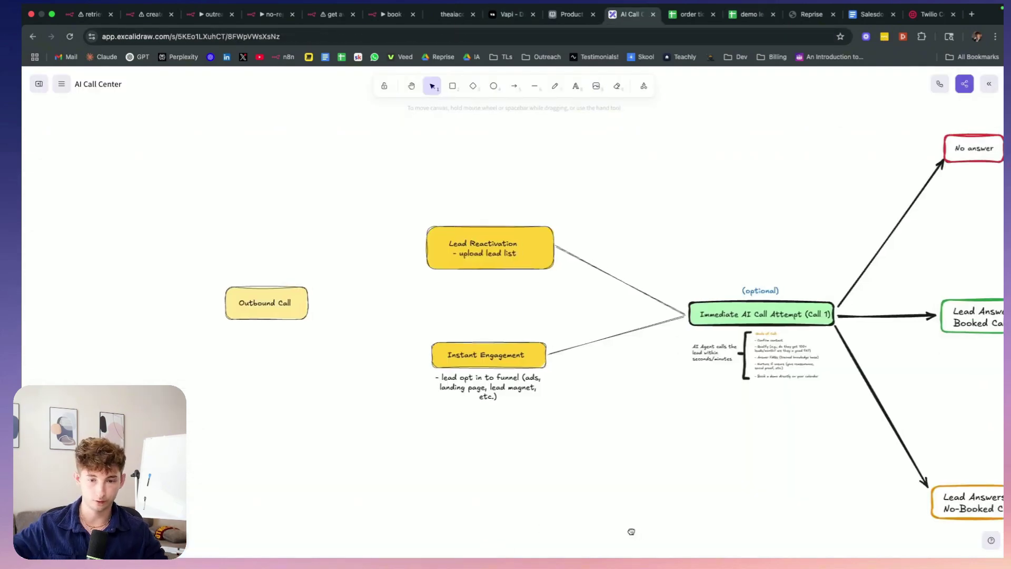
Highlight the Lead Reactivation and Instant Engagement boxes, then move to the GoHighLevel Contacts list.
{"action": "scroll", "coordinate": [650, 171], "scroll_direction": "right", "scroll_amount": 3}
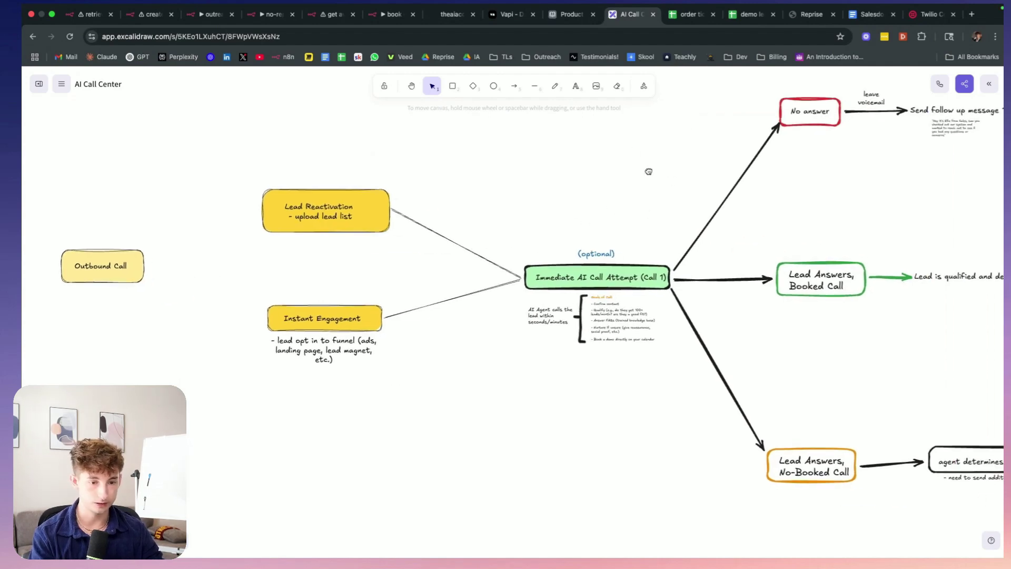
{"action": "scroll", "coordinate": [737, 217], "scroll_direction": "right", "scroll_amount": 5}
{"action": "scroll", "coordinate": [580, 216], "scroll_direction": "left", "scroll_amount": 8}
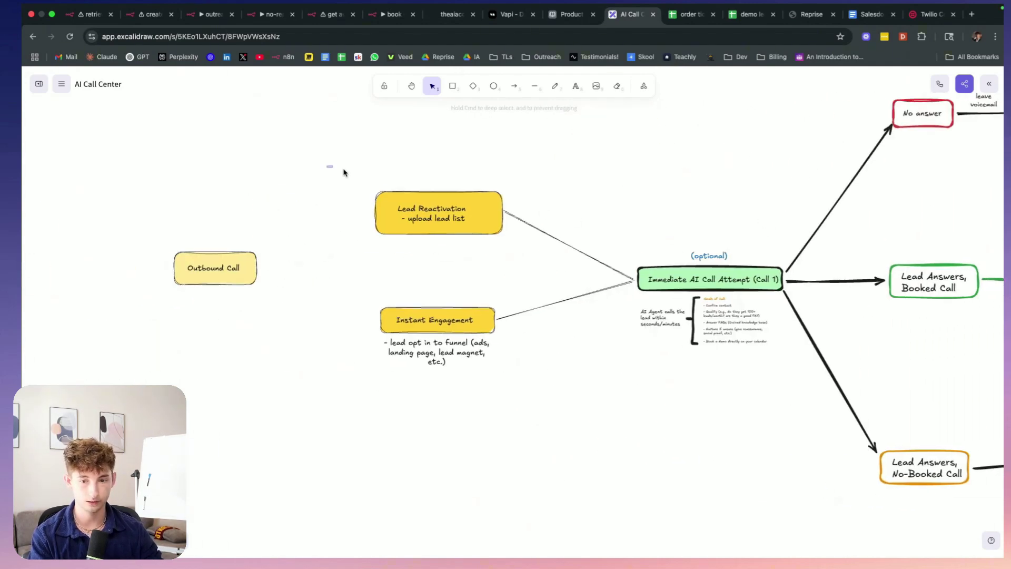
{"action": "left_click_drag", "start_coordinate": [327, 166], "coordinate": [541, 258]}
{"action": "left_click_drag", "start_coordinate": [327, 270], "coordinate": [610, 418]}
{"action": "left_click", "coordinate": [605, 417]}
{"action": "scroll", "coordinate": [699, 450], "scroll_direction": "right", "scroll_amount": 3}
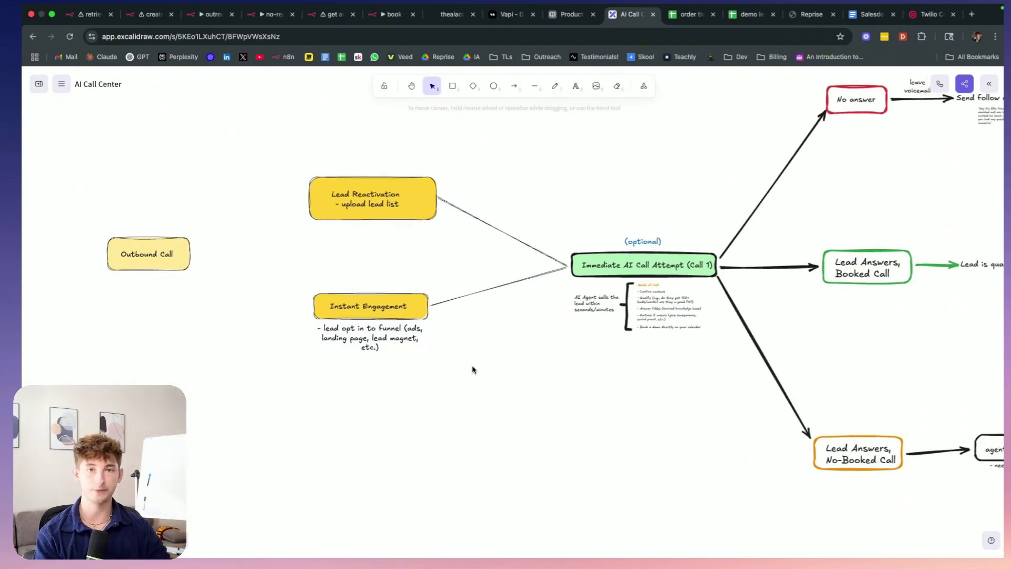
{"action": "left_click", "coordinate": [811, 14]}
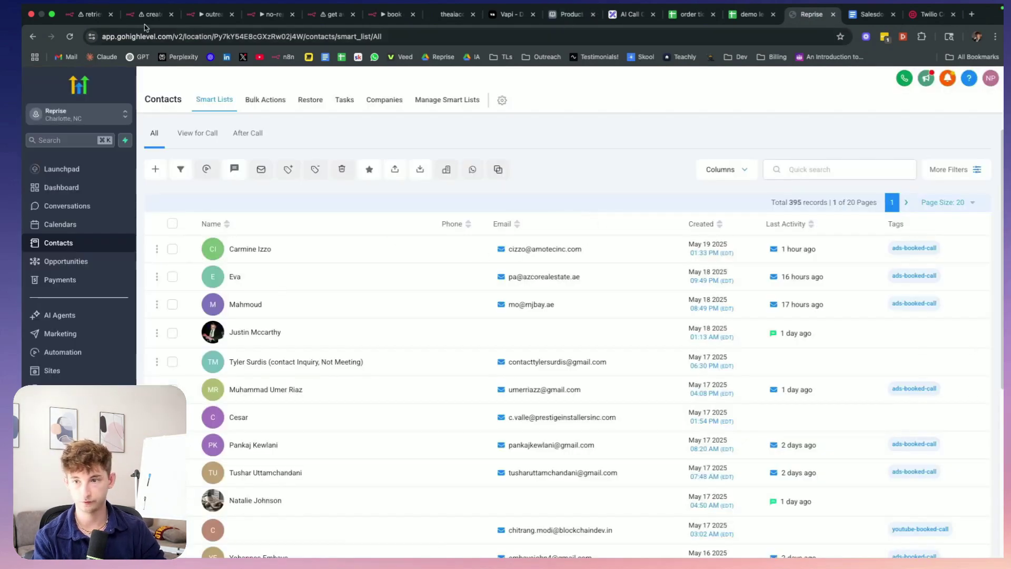
Scroll through the lead capture form, then select the demo leads in A2:D11.
{"action": "left_click", "coordinate": [451, 14]}
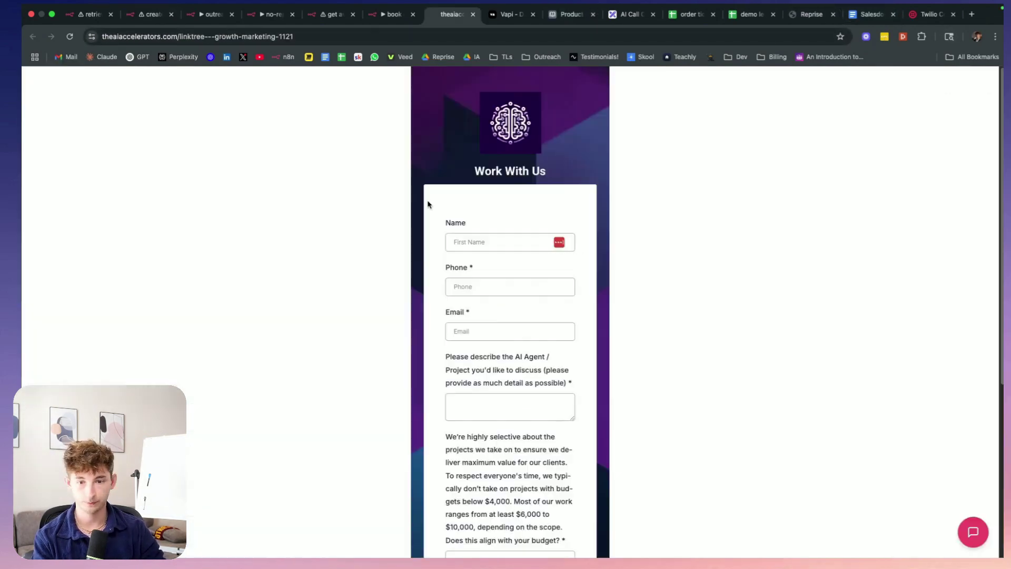
{"action": "scroll", "coordinate": [421, 232], "scroll_direction": "down", "scroll_amount": 3}
{"action": "scroll", "coordinate": [505, 268], "scroll_direction": "up", "scroll_amount": 2}
{"action": "scroll", "coordinate": [501, 235], "scroll_direction": "up", "scroll_amount": 2}
{"action": "scroll", "coordinate": [537, 273], "scroll_direction": "down", "scroll_amount": 5}
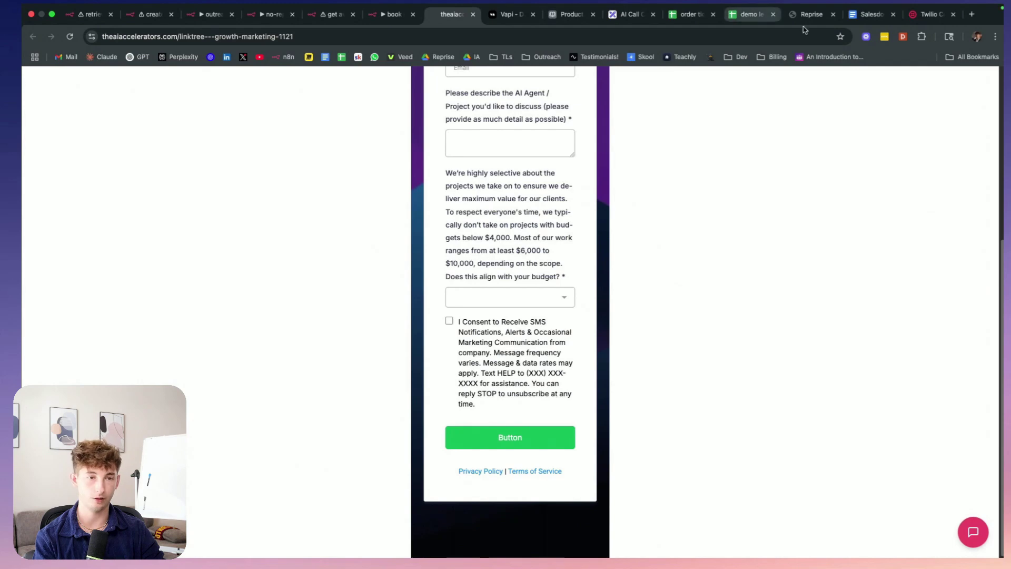
{"action": "left_click", "coordinate": [753, 14]}
{"action": "left_click_drag", "start_coordinate": [87, 169], "coordinate": [307, 266]}
{"action": "left_click", "coordinate": [303, 264]}
{"action": "left_click", "coordinate": [614, 19]}
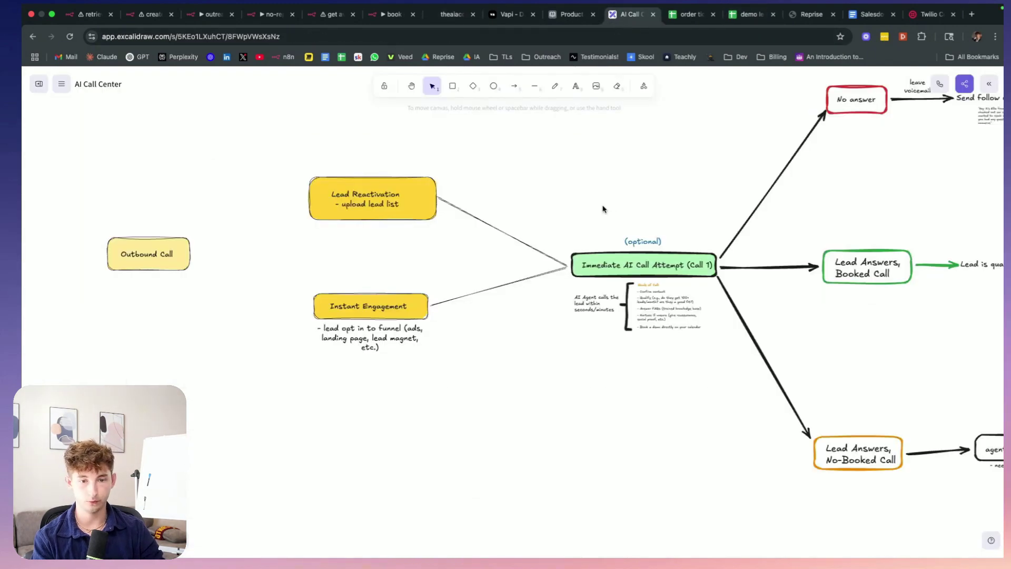
{"action": "scroll", "coordinate": [527, 221], "scroll_direction": "right", "scroll_amount": 2}
{"action": "scroll", "coordinate": [528, 221], "scroll_direction": "up", "scroll_amount": 3}
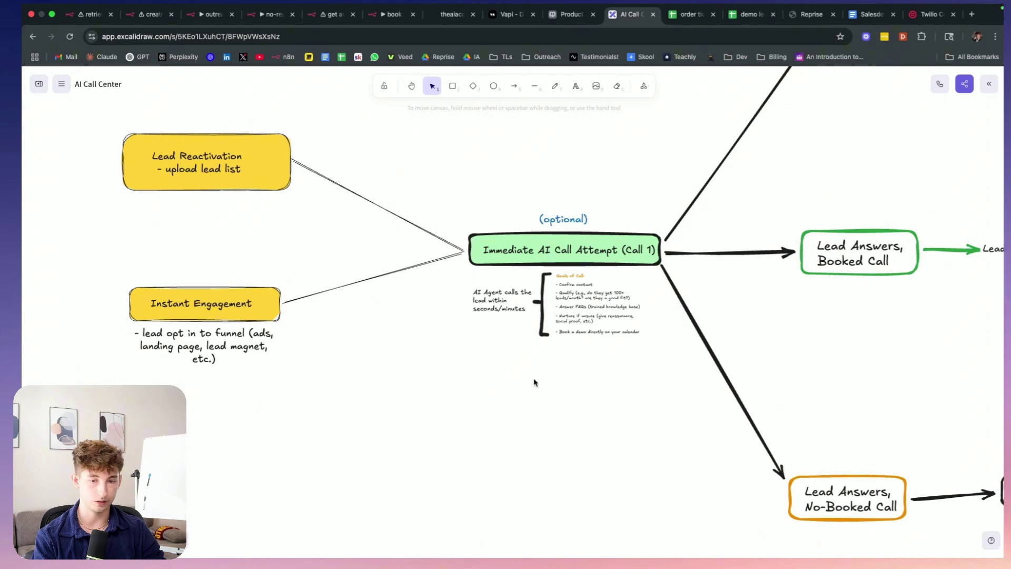
{"action": "scroll", "coordinate": [527, 326], "scroll_direction": "up", "scroll_amount": 10}
{"action": "left_click_drag", "start_coordinate": [463, 359], "coordinate": [390, 320]}
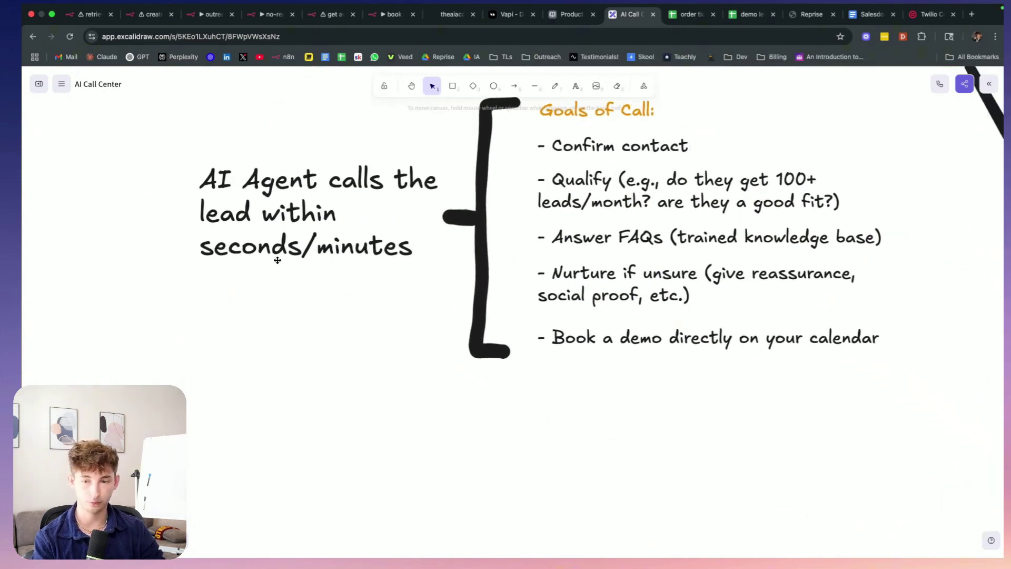
{"action": "scroll", "coordinate": [377, 304], "scroll_direction": "down", "scroll_amount": 3}
{"action": "scroll", "coordinate": [368, 299], "scroll_direction": "right", "scroll_amount": 2}
{"action": "scroll", "coordinate": [470, 167], "scroll_direction": "down", "scroll_amount": 2}
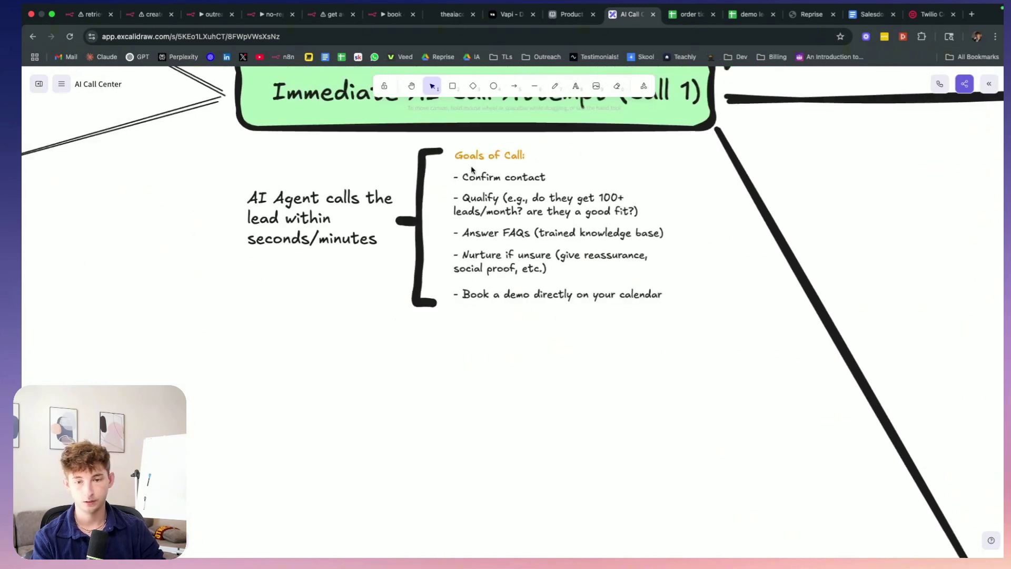
{"action": "key", "text": "p"}
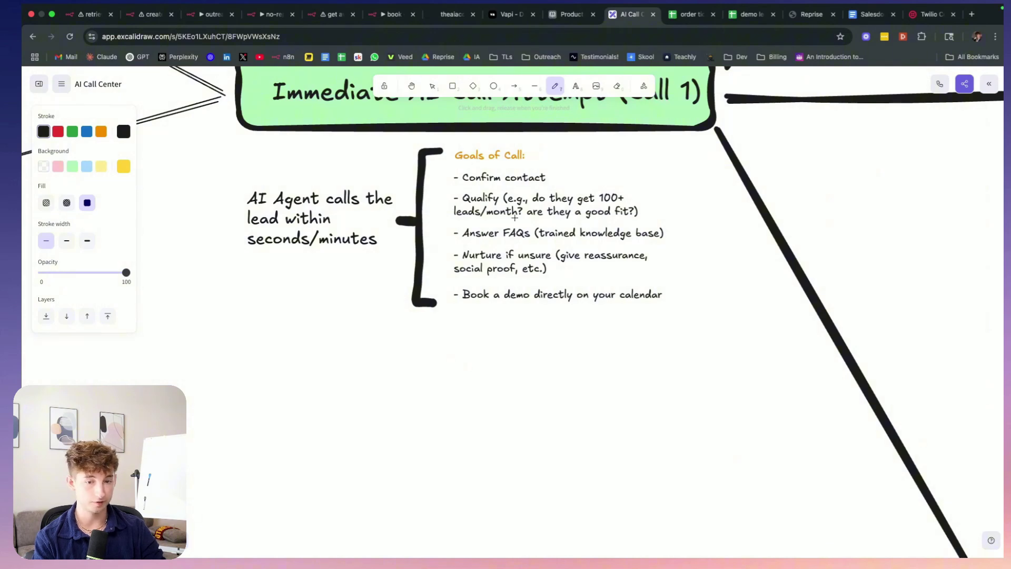
{"action": "left_click_drag", "start_coordinate": [527, 222], "coordinate": [586, 221]}
{"action": "key", "text": "super+z"}
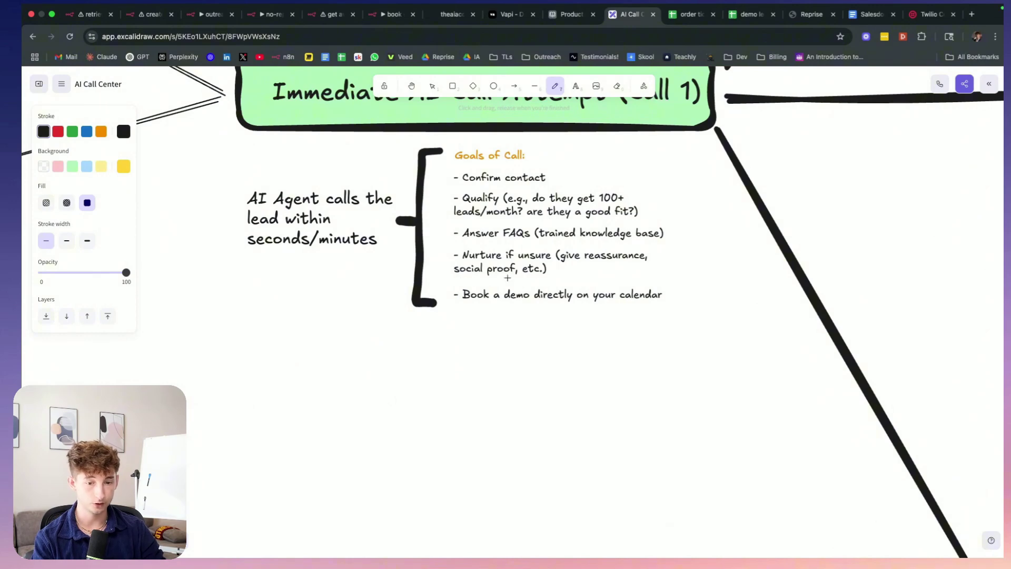
{"action": "left_click_drag", "start_coordinate": [569, 267], "coordinate": [645, 265]}
{"action": "key", "text": "super+z"}
{"action": "left_click_drag", "start_coordinate": [453, 284], "coordinate": [540, 281]}
{"action": "key", "text": "super+z"}
{"action": "left_click_drag", "start_coordinate": [463, 313], "coordinate": [667, 321]}
{"action": "key", "text": "super+z"}
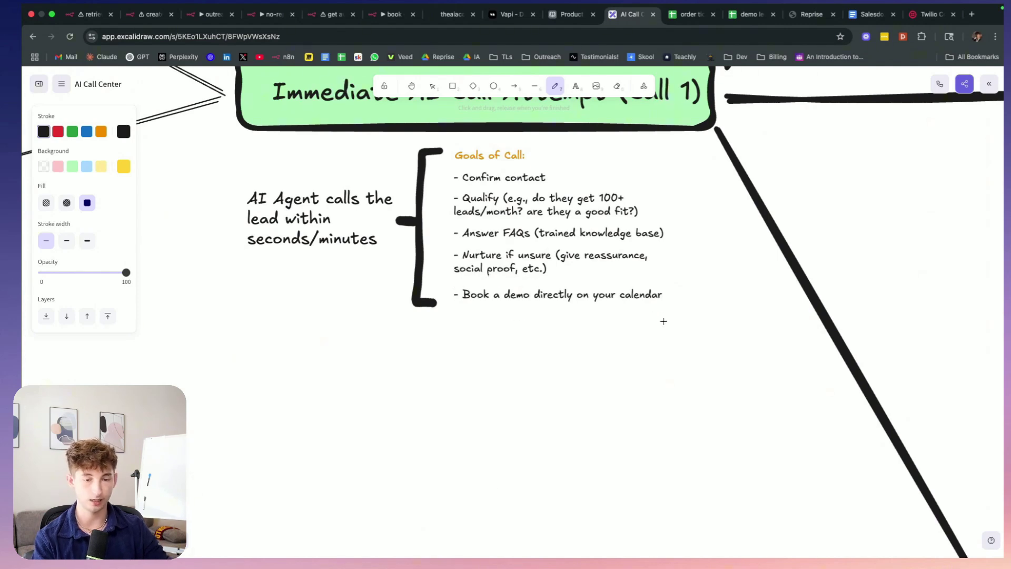
{"action": "scroll", "coordinate": [664, 321], "scroll_direction": "down", "scroll_amount": 5}
{"action": "right_click", "coordinate": [644, 230]}
{"action": "left_click", "coordinate": [509, 287]}
{"action": "scroll", "coordinate": [718, 193], "scroll_direction": "down", "scroll_amount": 4}
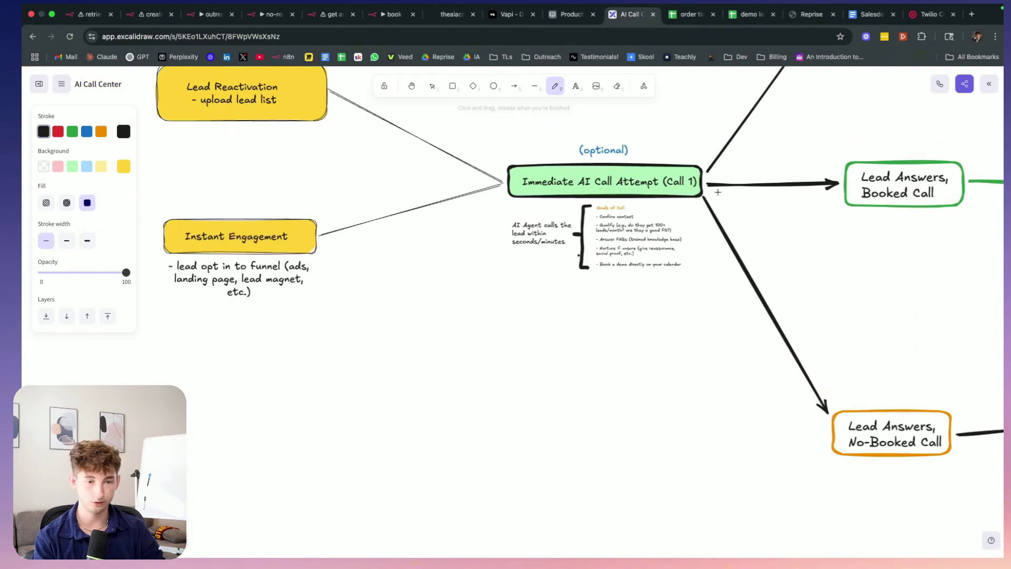
{"action": "scroll", "coordinate": [718, 193], "scroll_direction": "right", "scroll_amount": 10}
{"action": "scroll", "coordinate": [719, 193], "scroll_direction": "up", "scroll_amount": 5}
{"action": "scroll", "coordinate": [485, 267], "scroll_direction": "down", "scroll_amount": 2}
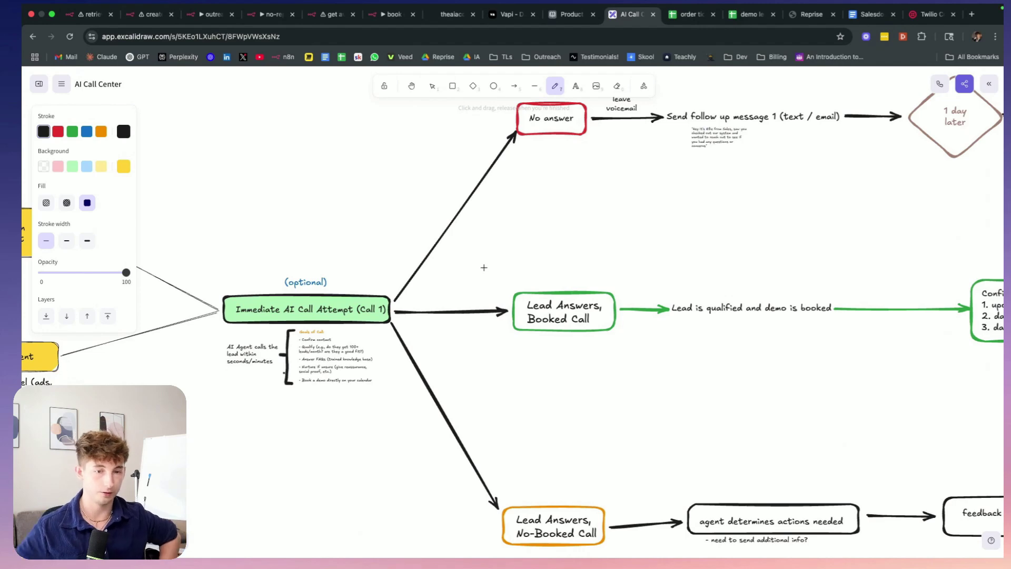
{"action": "scroll", "coordinate": [484, 268], "scroll_direction": "down", "scroll_amount": 3}
{"action": "scroll", "coordinate": [484, 268], "scroll_direction": "right", "scroll_amount": 2}
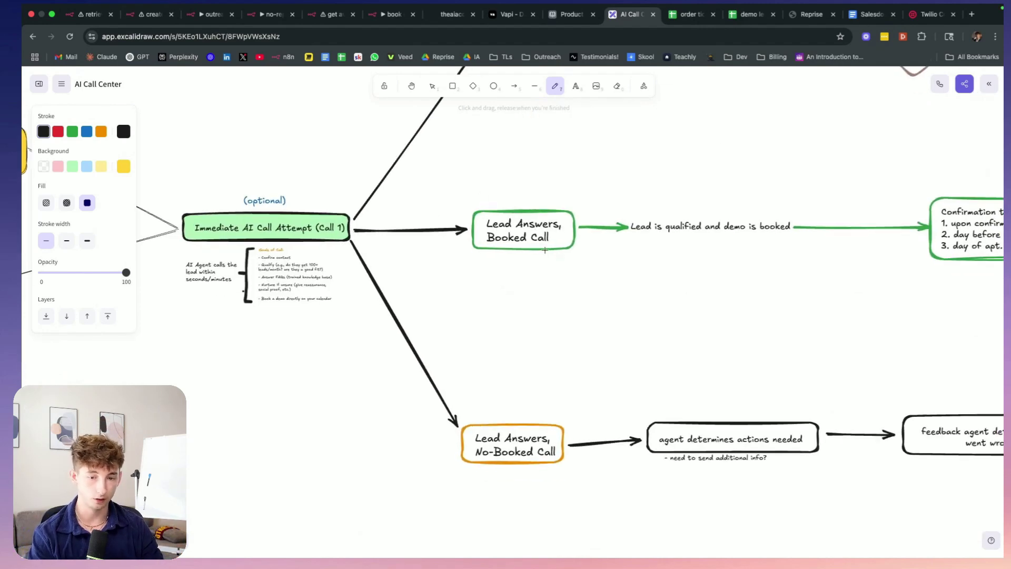
{"action": "scroll", "coordinate": [554, 263], "scroll_direction": "down", "scroll_amount": 3}
{"action": "scroll", "coordinate": [553, 263], "scroll_direction": "right", "scroll_amount": 1}
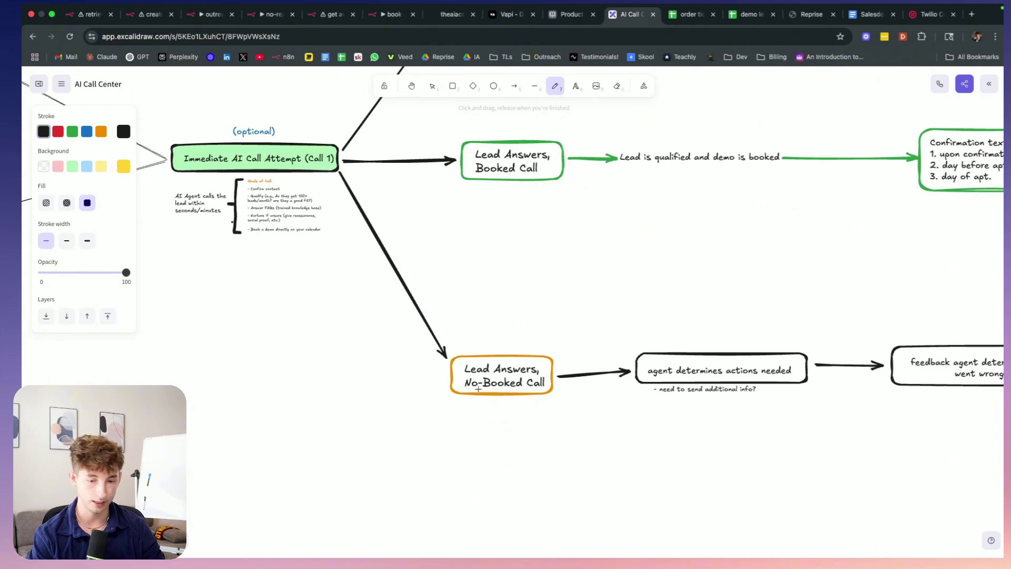
{"action": "scroll", "coordinate": [473, 373], "scroll_direction": "right", "scroll_amount": 2}
{"action": "scroll", "coordinate": [458, 263], "scroll_direction": "up", "scroll_amount": 9}
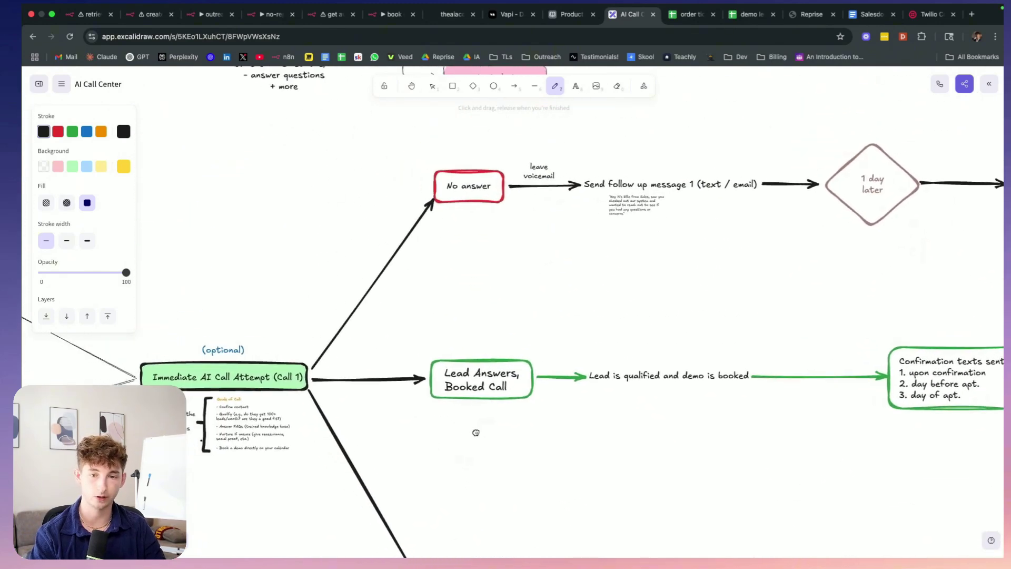
{"action": "scroll", "coordinate": [459, 429], "scroll_direction": "left", "scroll_amount": 3}
{"action": "scroll", "coordinate": [460, 429], "scroll_direction": "up", "scroll_amount": 1}
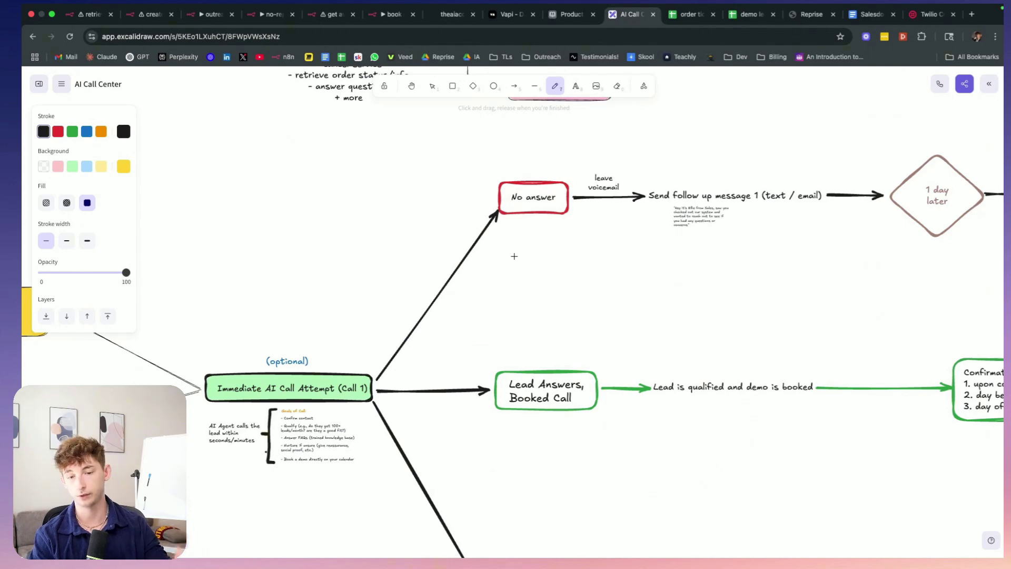
{"action": "scroll", "coordinate": [558, 243], "scroll_direction": "right", "scroll_amount": 1}
{"action": "scroll", "coordinate": [476, 224], "scroll_direction": "up", "scroll_amount": 3}
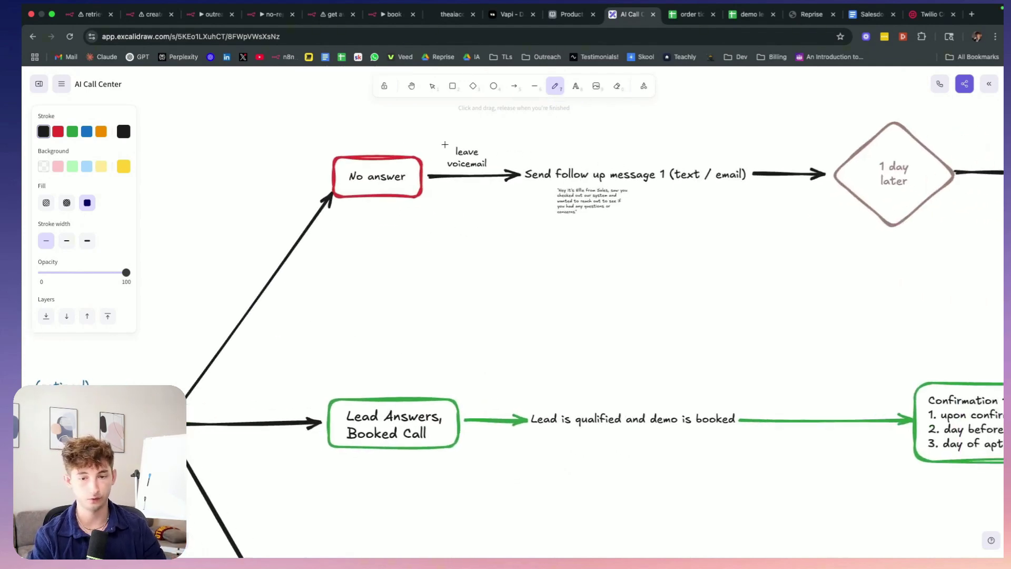
{"action": "scroll", "coordinate": [541, 259], "scroll_direction": "right", "scroll_amount": 3}
{"action": "scroll", "coordinate": [474, 237], "scroll_direction": "down", "scroll_amount": 1}
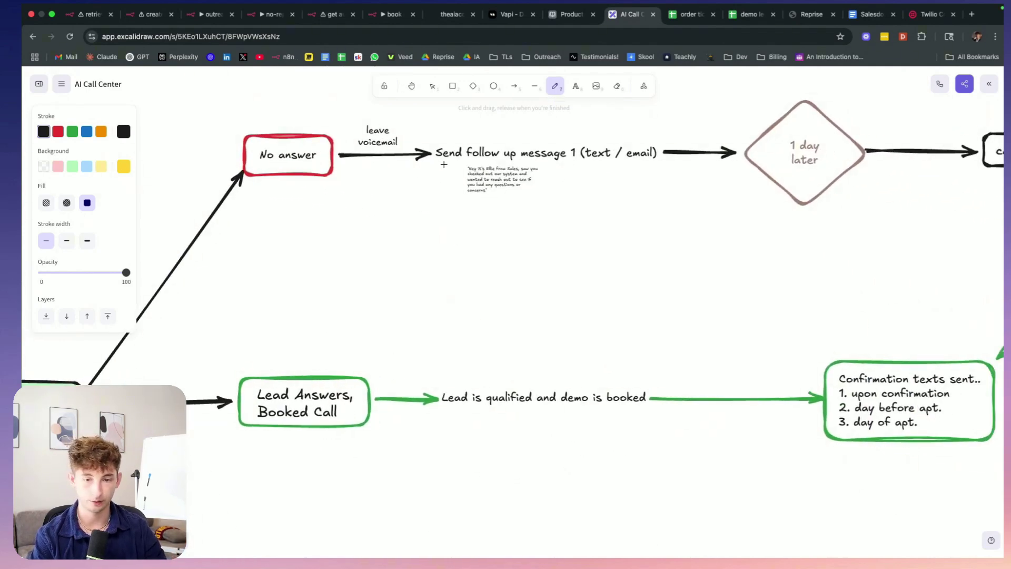
{"action": "left_click_drag", "start_coordinate": [581, 168], "coordinate": [655, 166]}
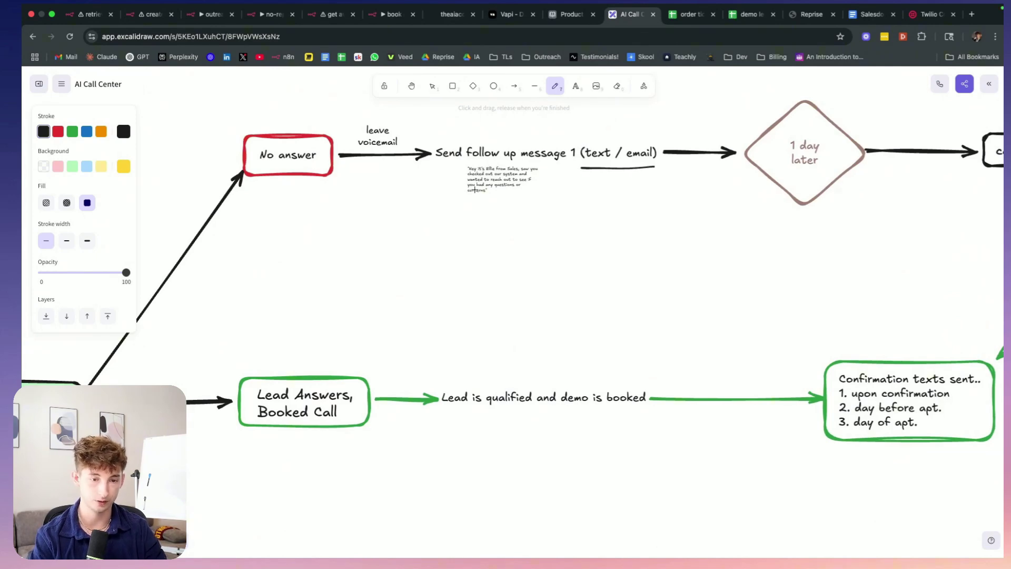
{"action": "scroll", "coordinate": [476, 184], "scroll_direction": "up", "scroll_amount": 10}
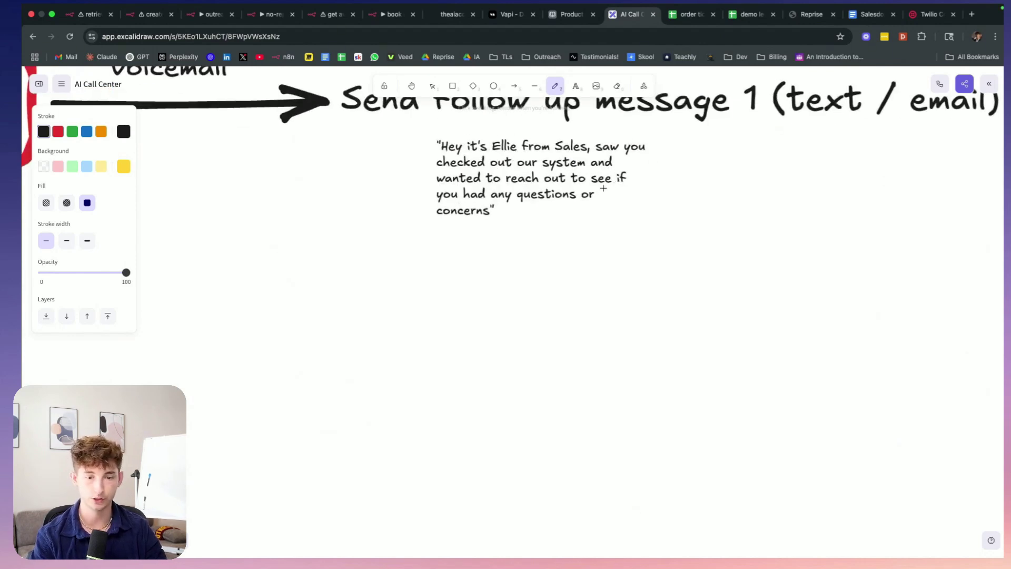
{"action": "scroll", "coordinate": [530, 214], "scroll_direction": "down", "scroll_amount": 10}
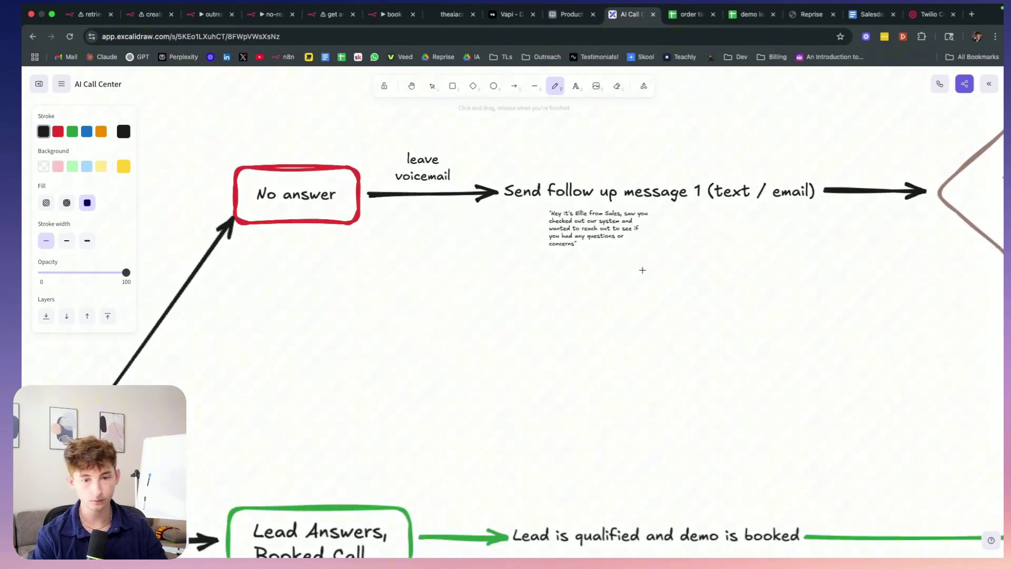
{"action": "left_click_drag", "start_coordinate": [564, 269], "coordinate": [756, 263]}
{"action": "scroll", "coordinate": [676, 268], "scroll_direction": "right", "scroll_amount": 3}
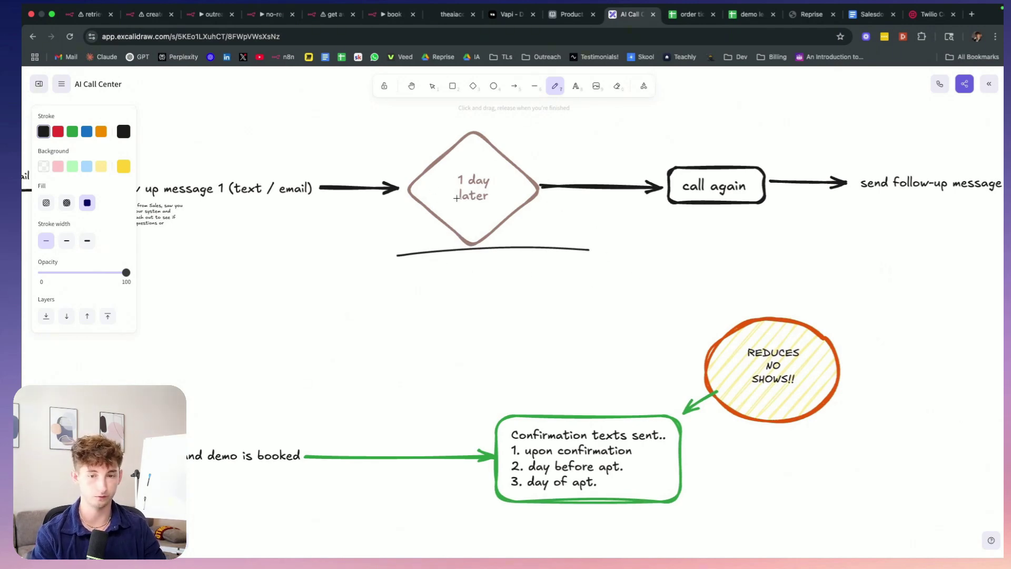
{"action": "key", "text": "ctrl+z"}
{"action": "scroll", "coordinate": [606, 247], "scroll_direction": "down", "scroll_amount": 3}
{"action": "scroll", "coordinate": [482, 217], "scroll_direction": "right", "scroll_amount": 5}
{"action": "scroll", "coordinate": [482, 217], "scroll_direction": "right", "scroll_amount": 5}
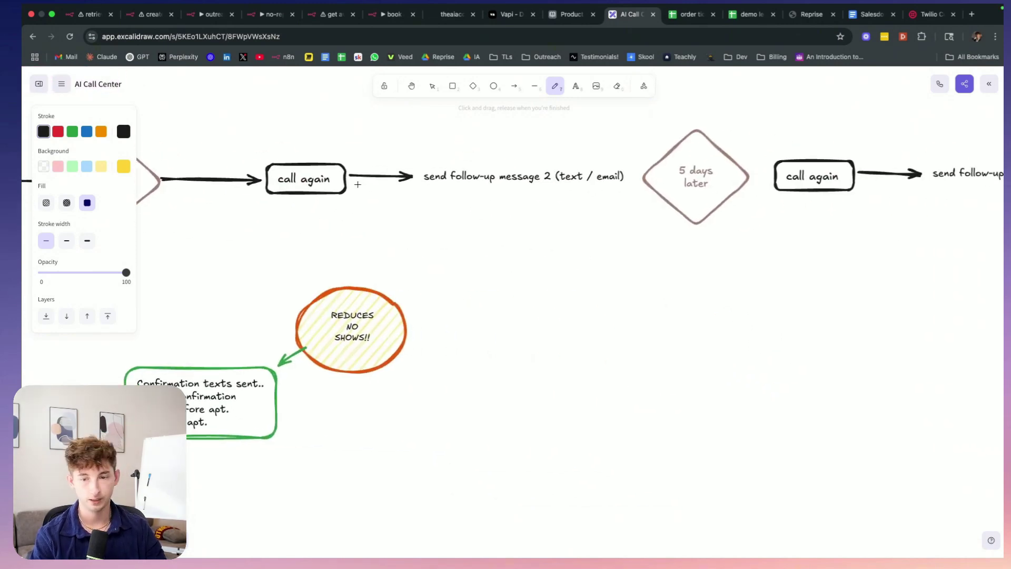
{"action": "left_click_drag", "start_coordinate": [421, 190], "coordinate": [618, 190]}
{"action": "key", "text": "ctrl+z"}
{"action": "scroll", "coordinate": [592, 208], "scroll_direction": "right", "scroll_amount": 6}
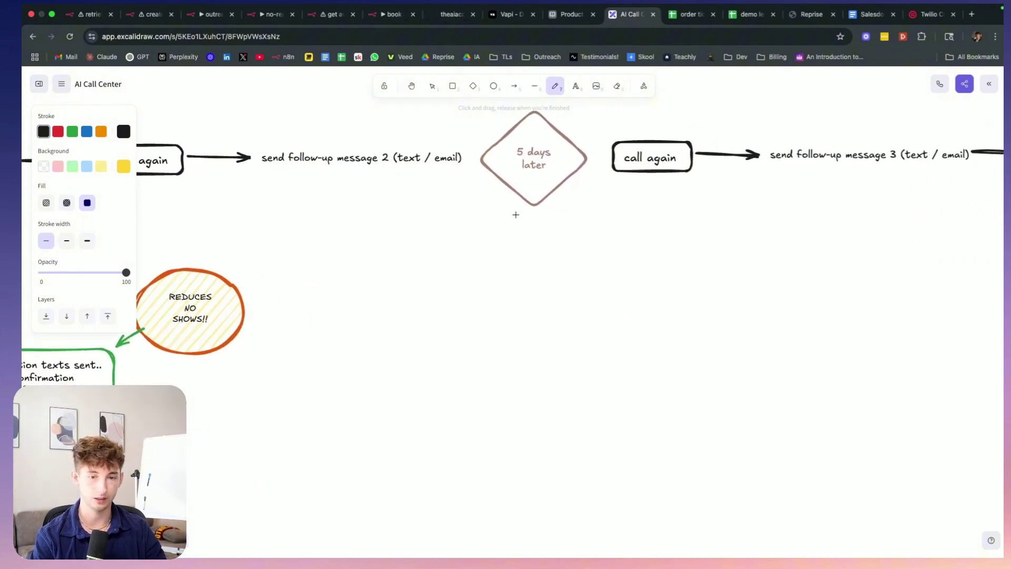
{"action": "left_click_drag", "start_coordinate": [473, 220], "coordinate": [756, 219]}
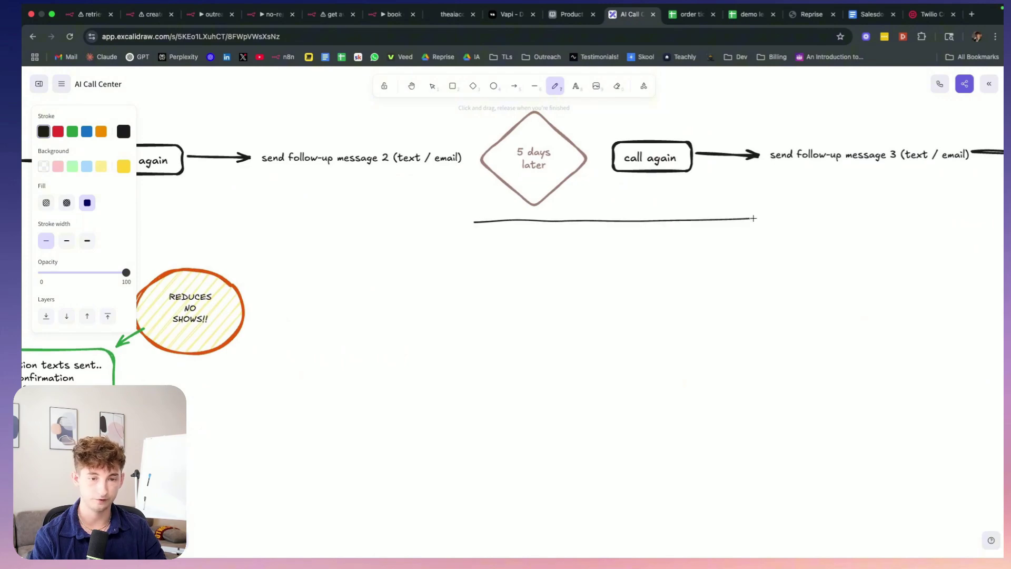
{"action": "scroll", "coordinate": [728, 230], "scroll_direction": "right", "scroll_amount": 10}
{"action": "key", "text": "ctrl+z"}
{"action": "scroll", "coordinate": [627, 183], "scroll_direction": "right", "scroll_amount": 7}
{"action": "left_click_drag", "start_coordinate": [311, 181], "coordinate": [506, 174]}
{"action": "key", "text": "ctrl+z"}
{"action": "scroll", "coordinate": [667, 196], "scroll_direction": "right", "scroll_amount": 7}
{"action": "left_click_drag", "start_coordinate": [380, 198], "coordinate": [727, 201]}
{"action": "key", "text": "ctrl+z"}
{"action": "scroll", "coordinate": [377, 184], "scroll_direction": "right", "scroll_amount": 8}
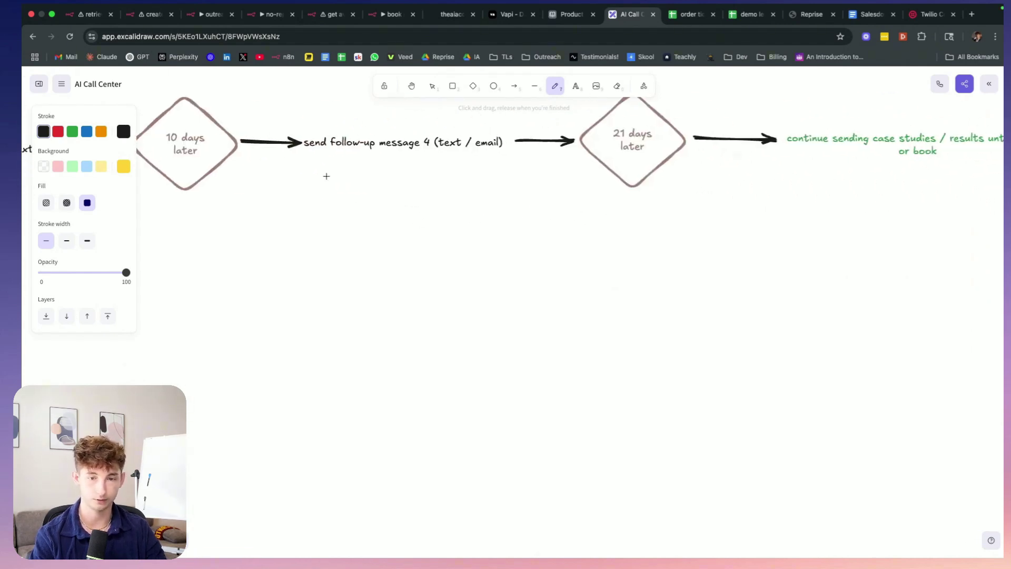
{"action": "scroll", "coordinate": [485, 170], "scroll_direction": "right", "scroll_amount": 14}
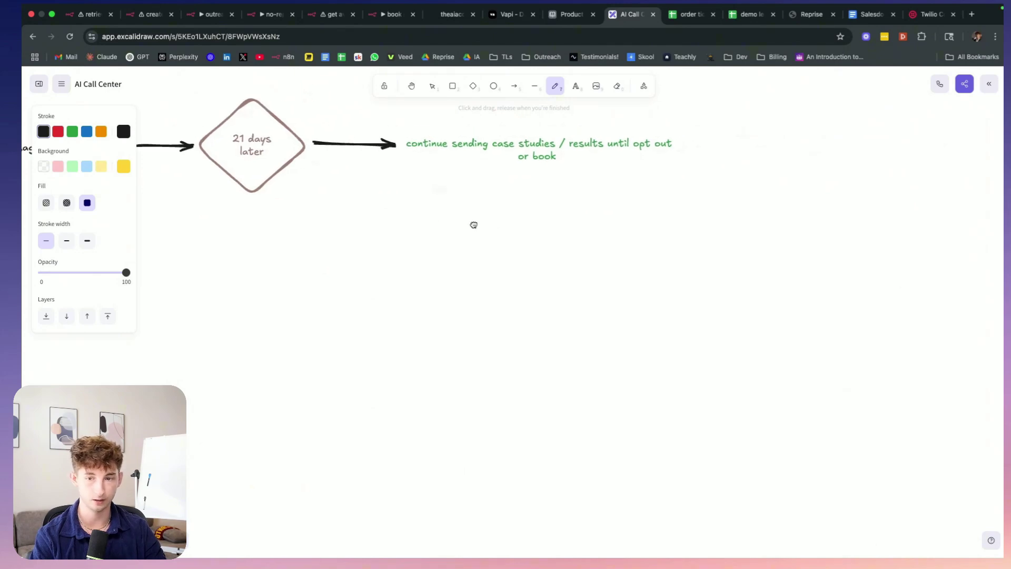
{"action": "left_click_drag", "start_coordinate": [213, 204], "coordinate": [780, 170]}
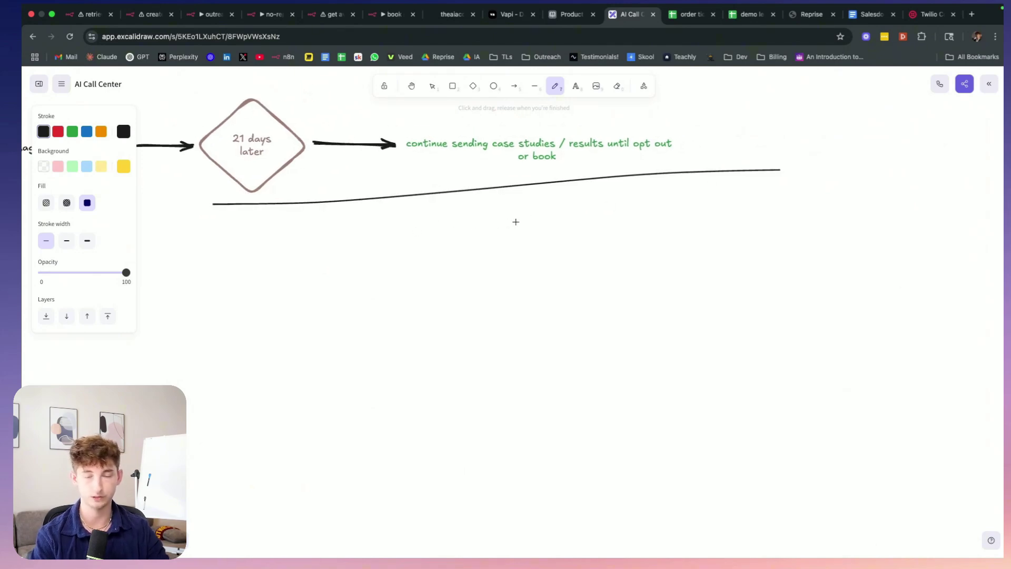
{"action": "key", "text": "ctrl+z"}
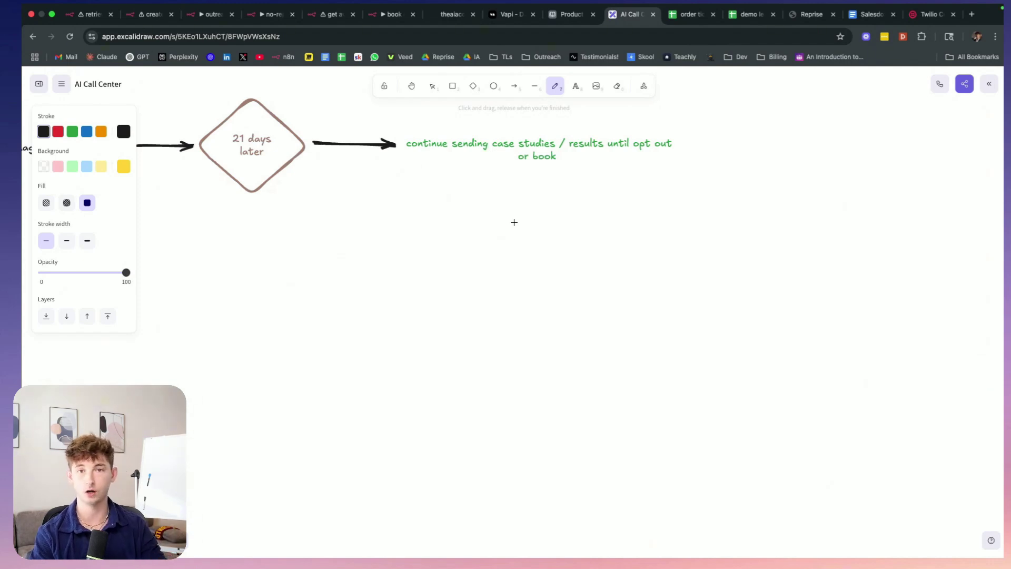
{"action": "scroll", "coordinate": [512, 222], "scroll_direction": "down", "scroll_amount": 5}
{"action": "scroll", "coordinate": [496, 223], "scroll_direction": "left", "scroll_amount": 15}
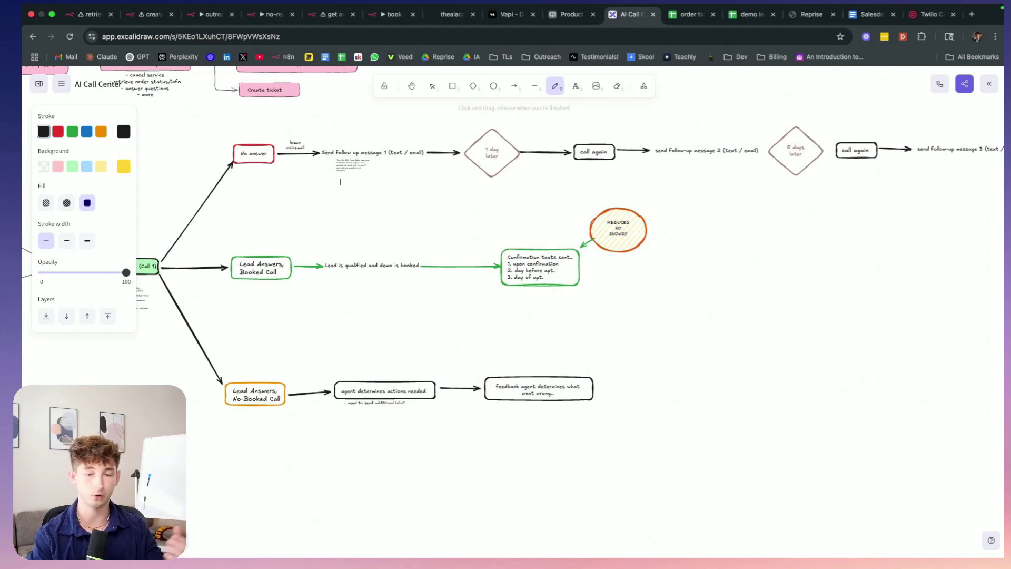
Point out the confirmation-text reminders: upon confirmation, day before, and day of appointment.
{"action": "scroll", "coordinate": [340, 182], "scroll_direction": "up", "scroll_amount": 5}
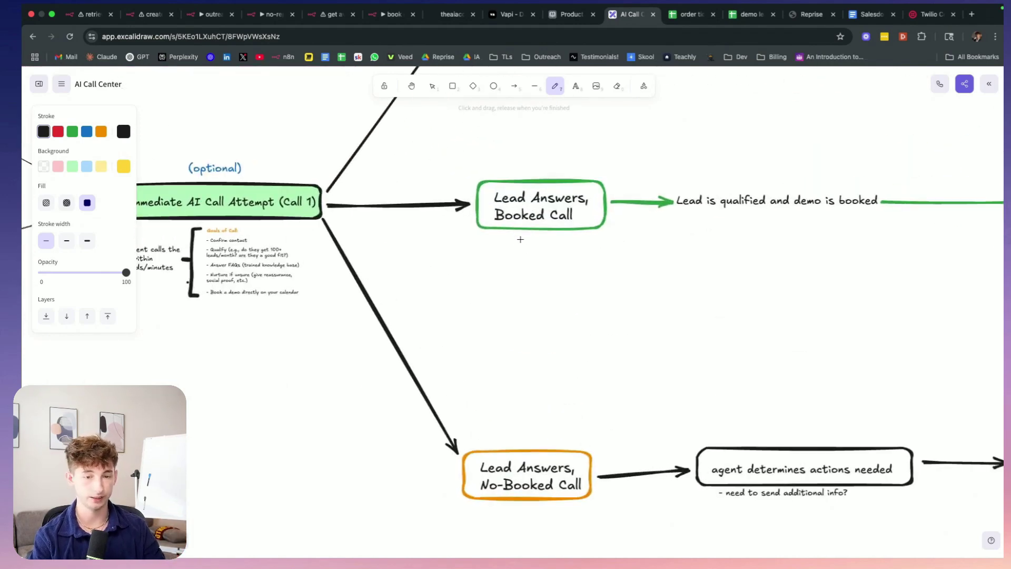
{"action": "left_click_drag", "start_coordinate": [742, 238], "coordinate": [499, 197]}
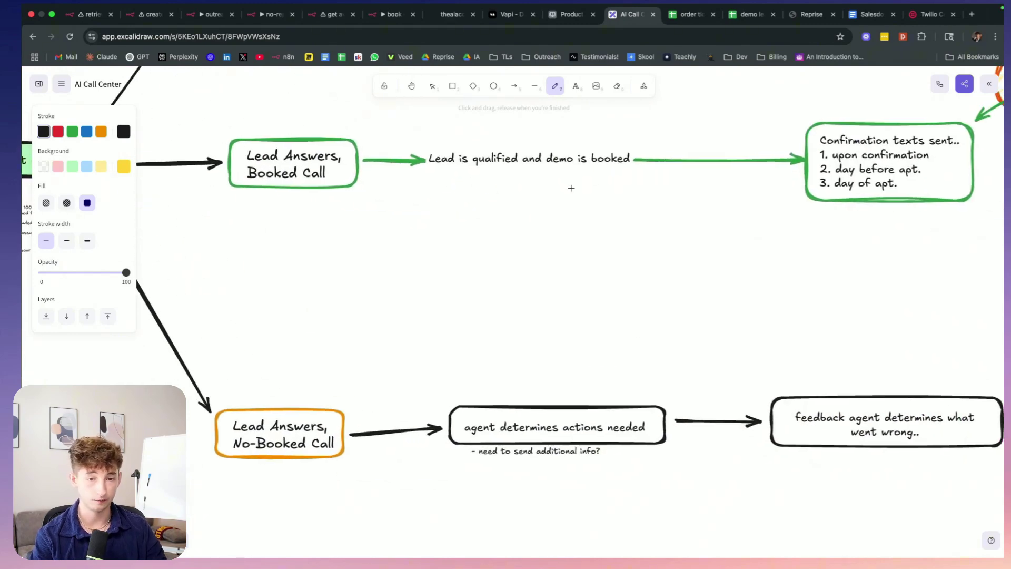
{"action": "scroll", "coordinate": [571, 188], "scroll_direction": "right", "scroll_amount": 10}
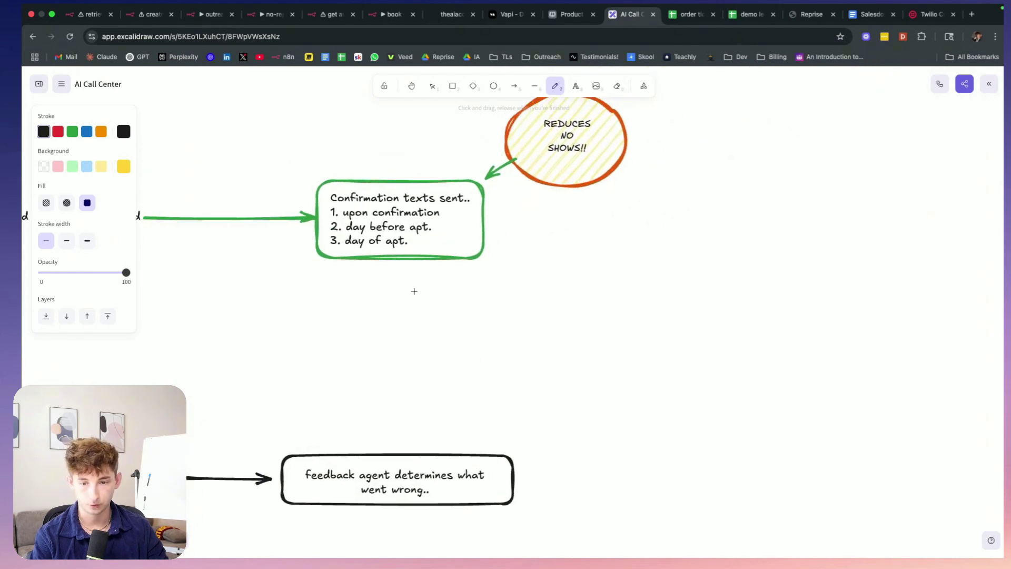
{"action": "scroll", "coordinate": [565, 180], "scroll_direction": "up", "scroll_amount": 2}
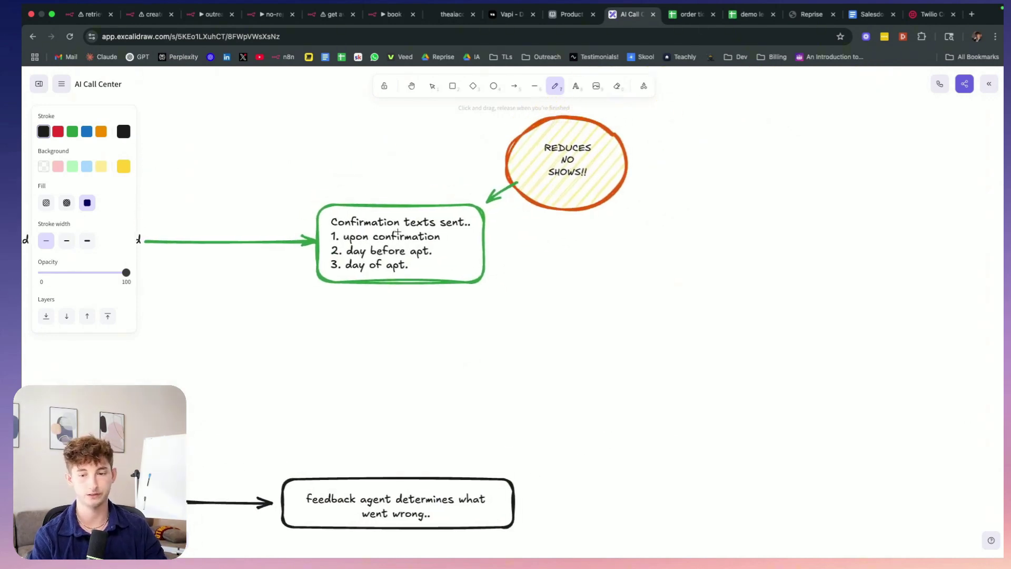
{"action": "left_click_drag", "start_coordinate": [322, 244], "coordinate": [437, 245]}
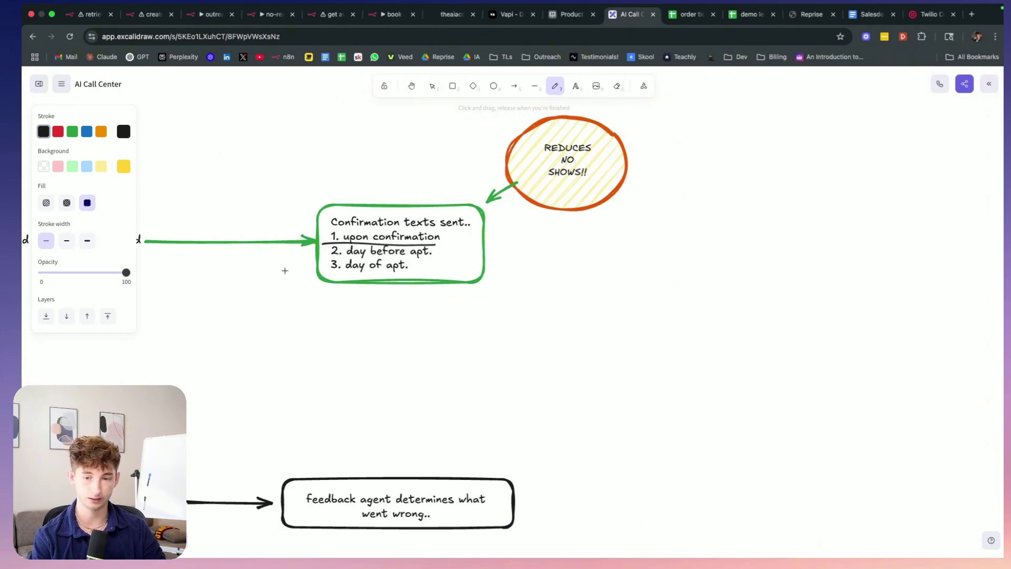
{"action": "left_click_drag", "start_coordinate": [325, 259], "coordinate": [435, 259]}
{"action": "left_click_drag", "start_coordinate": [322, 274], "coordinate": [489, 269]}
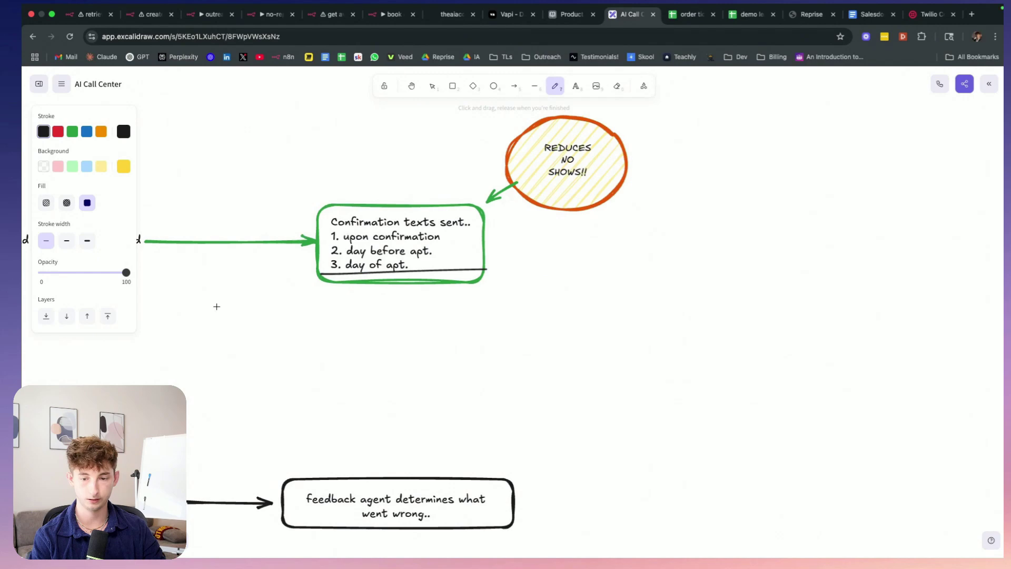
{"action": "scroll", "coordinate": [342, 304], "scroll_direction": "left", "scroll_amount": 15}
Show the Lead Answers, No-Booked Call branch, underlining its action lines and then undoing them.
{"action": "left_click_drag", "start_coordinate": [394, 278], "coordinate": [312, 300]}
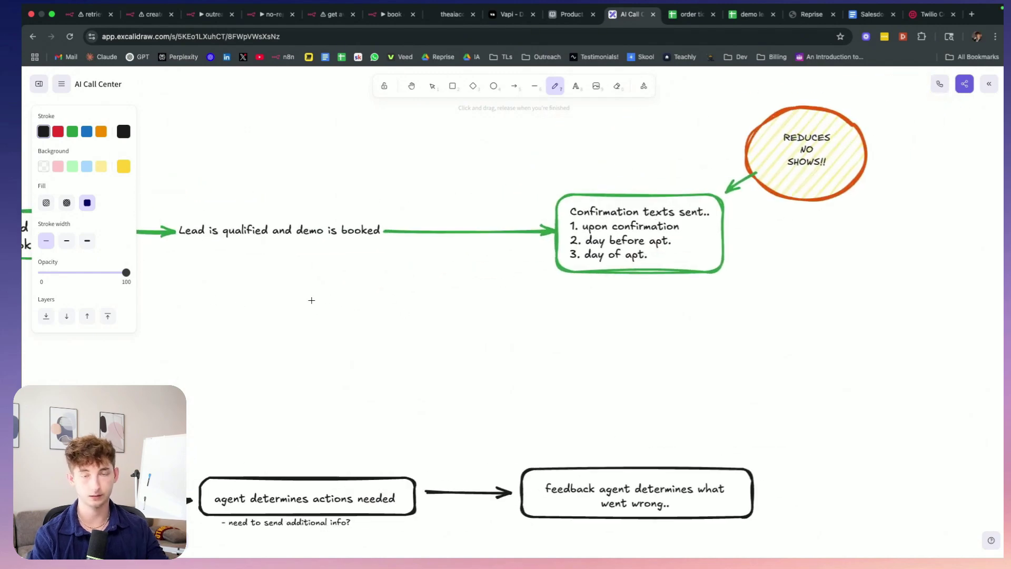
{"action": "scroll", "coordinate": [309, 327], "scroll_direction": "left", "scroll_amount": 15}
{"action": "scroll", "coordinate": [309, 327], "scroll_direction": "down", "scroll_amount": 10}
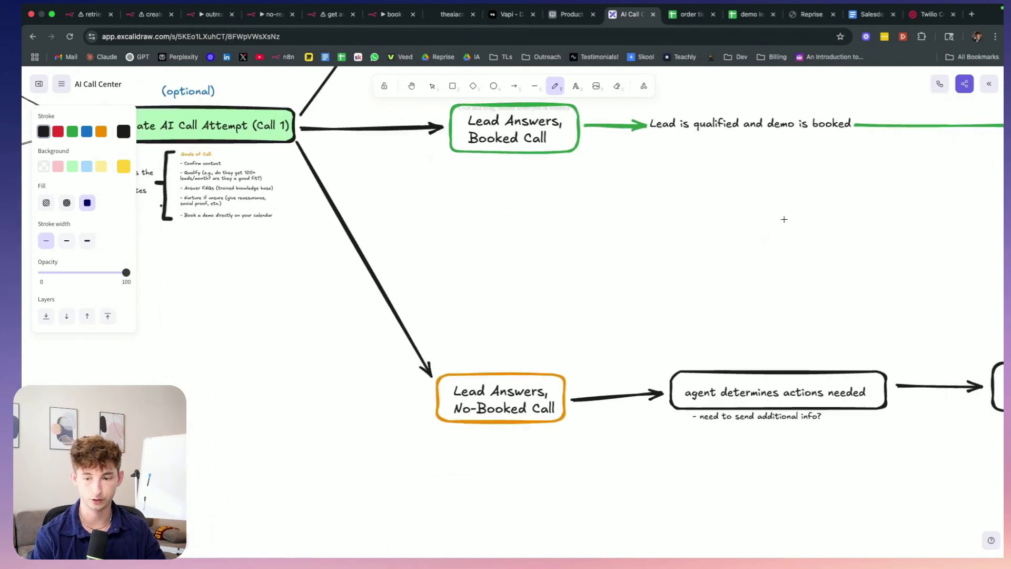
{"action": "left_click_drag", "start_coordinate": [447, 215], "coordinate": [584, 208]}
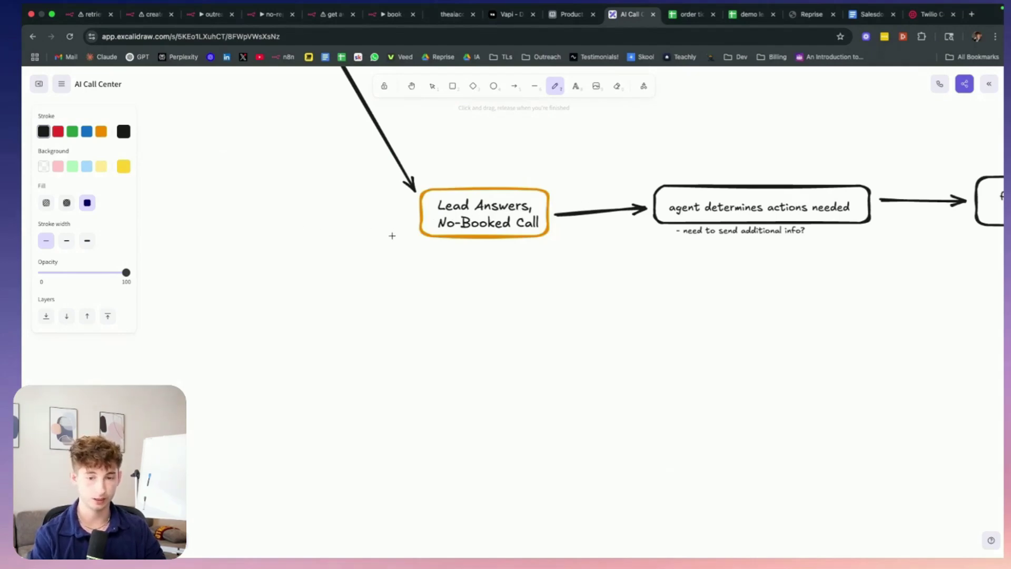
{"action": "scroll", "coordinate": [704, 262], "scroll_direction": "right", "scroll_amount": 10}
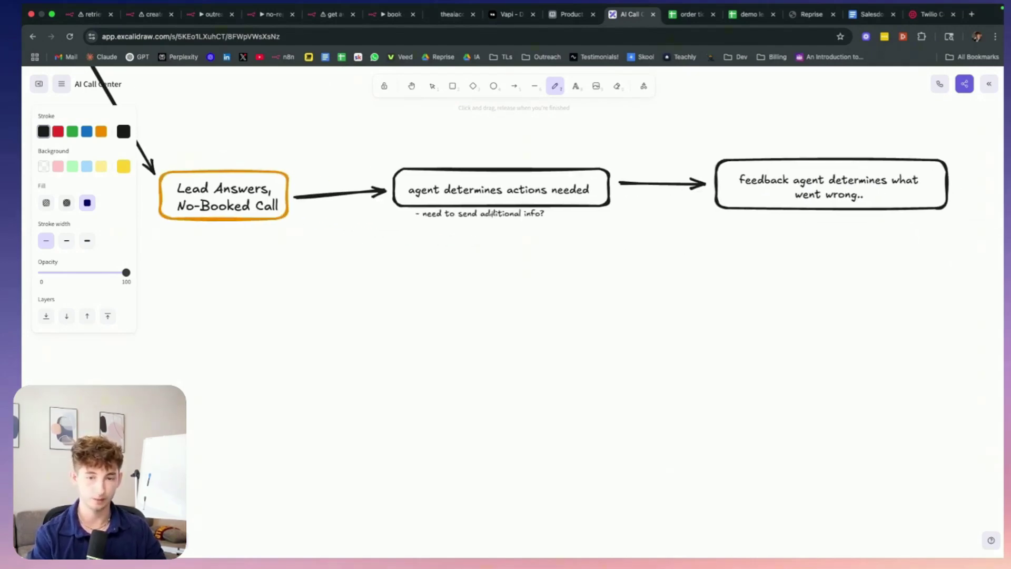
{"action": "left_click_drag", "start_coordinate": [399, 225], "coordinate": [577, 226]}
{"action": "left_click_drag", "start_coordinate": [397, 242], "coordinate": [674, 237]}
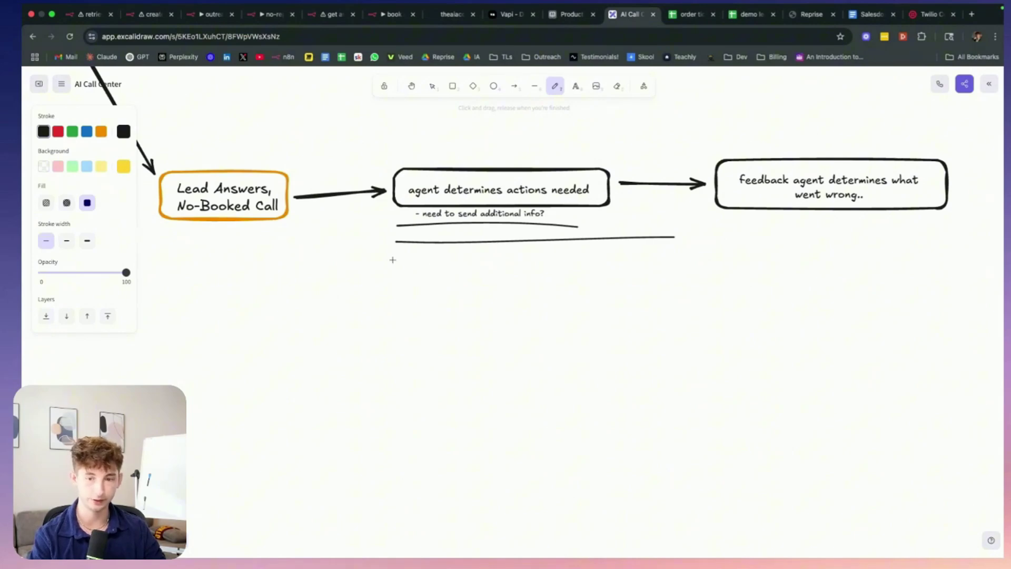
{"action": "left_click_drag", "start_coordinate": [396, 266], "coordinate": [650, 267]}
{"action": "key", "text": "ctrl+z"}
{"action": "key", "text": "ctrl+z"}
{"action": "key", "text": "ctrl+z"}
Zoom and pan out until Call 1 and all three outcome branches are visible.
{"action": "scroll", "coordinate": [443, 304], "scroll_direction": "right", "scroll_amount": 6}
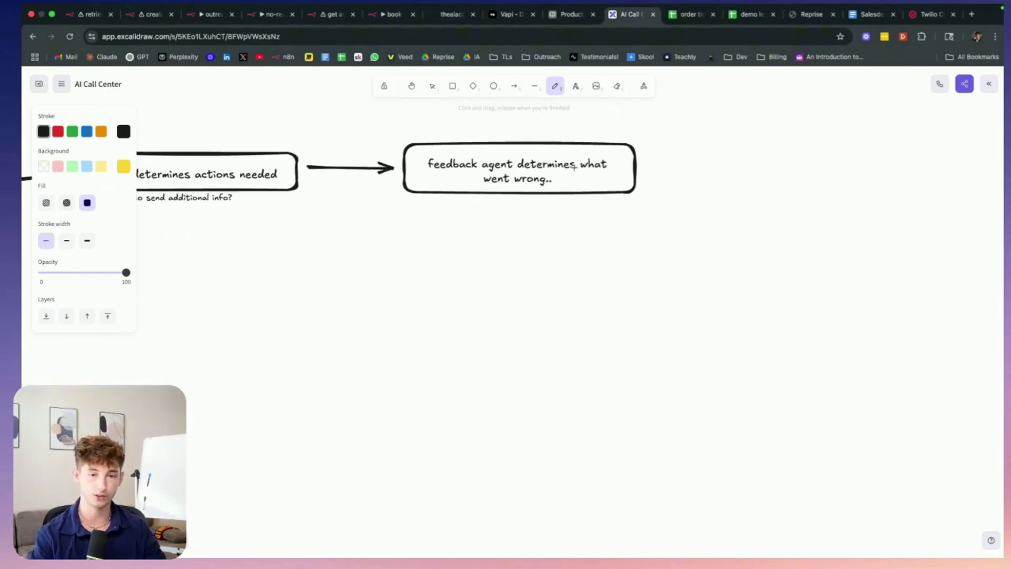
{"action": "scroll", "coordinate": [553, 214], "scroll_direction": "left", "scroll_amount": 2}
{"action": "scroll", "coordinate": [553, 215], "scroll_direction": "up", "scroll_amount": 1}
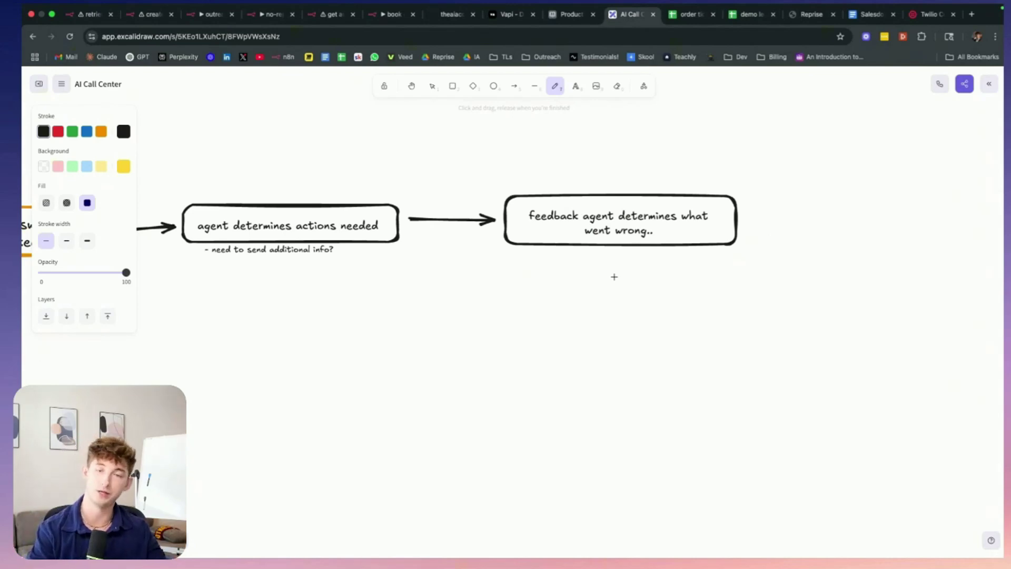
{"action": "scroll", "coordinate": [609, 276], "scroll_direction": "down", "scroll_amount": 6}
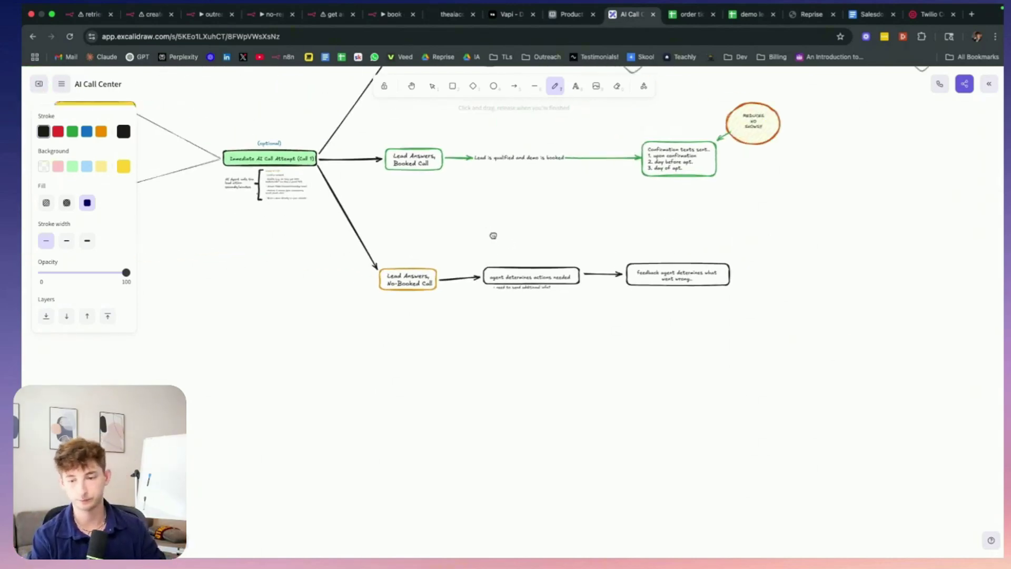
{"action": "scroll", "coordinate": [681, 238], "scroll_direction": "right", "scroll_amount": 3}
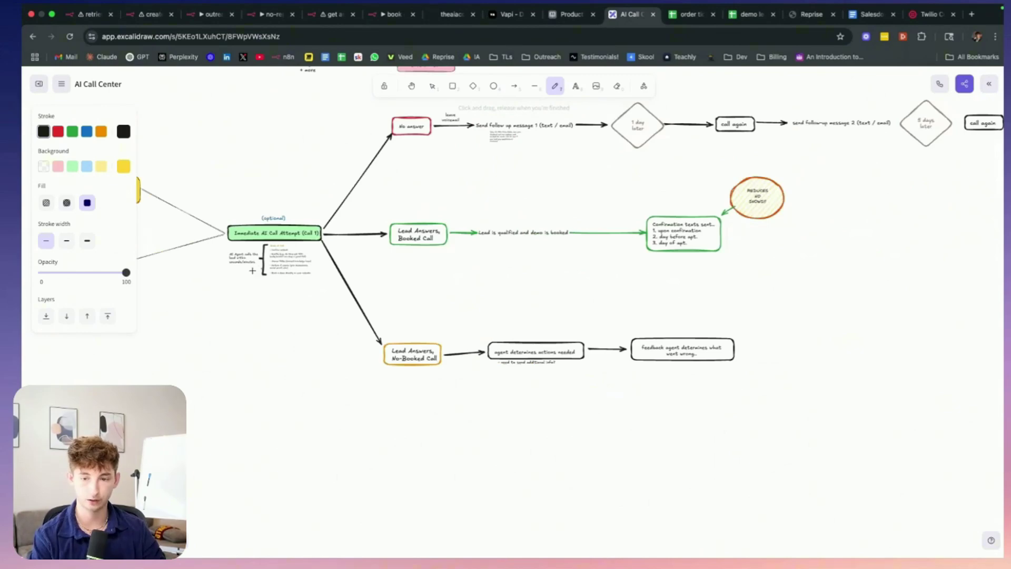
{"action": "scroll", "coordinate": [363, 248], "scroll_direction": "up", "scroll_amount": 8}
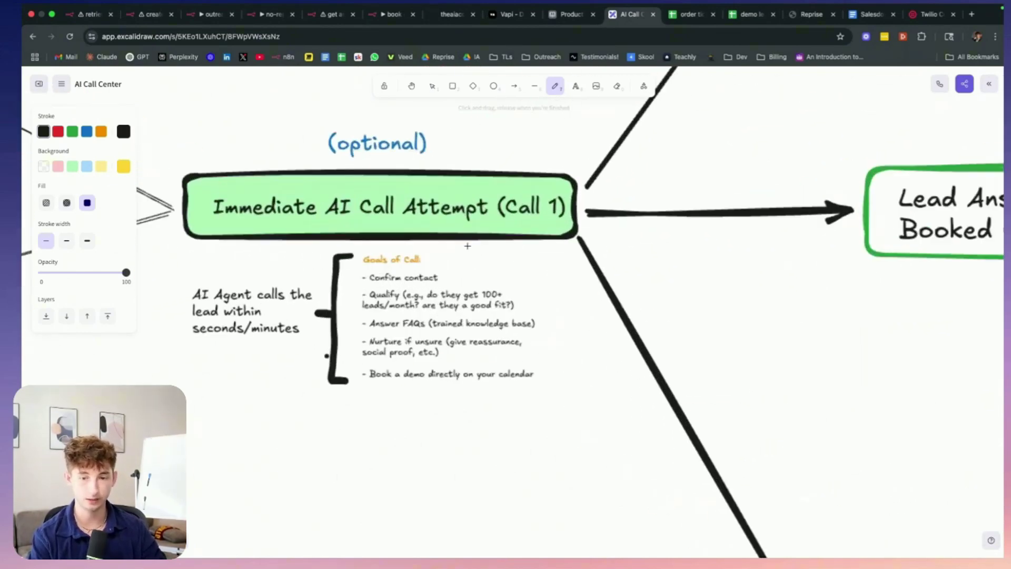
{"action": "scroll", "coordinate": [546, 237], "scroll_direction": "left", "scroll_amount": 2}
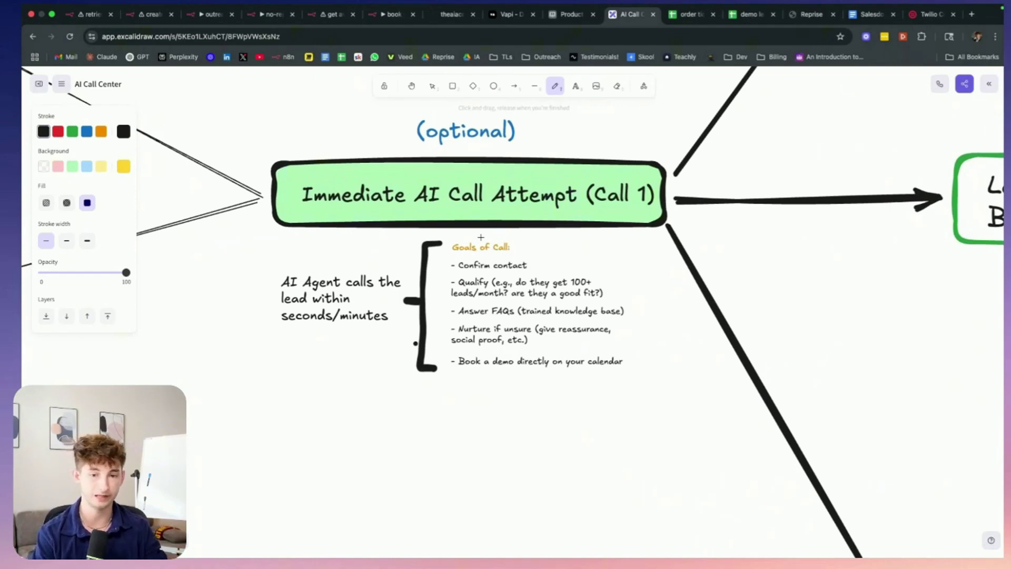
{"action": "scroll", "coordinate": [477, 238], "scroll_direction": "down", "scroll_amount": 3}
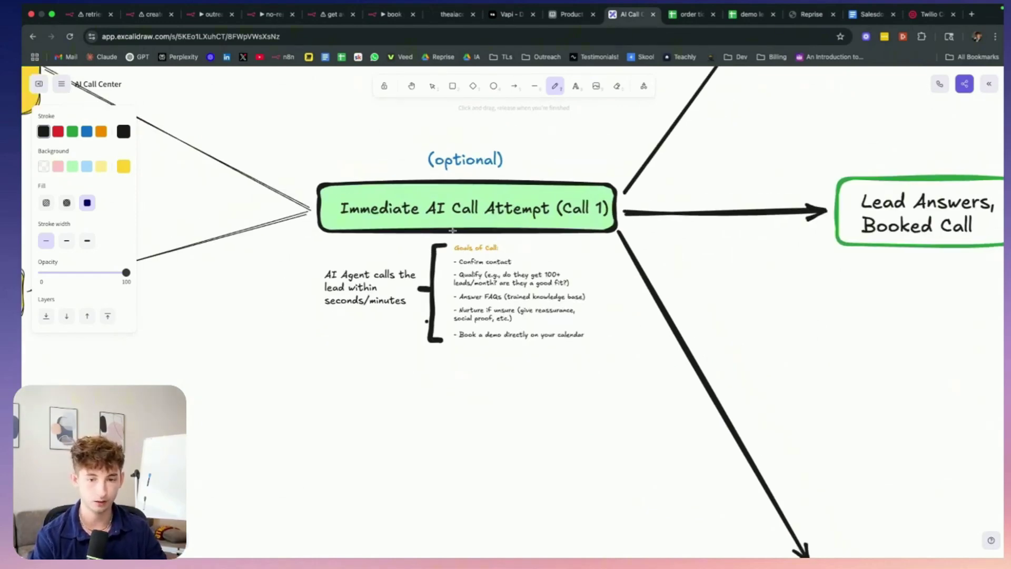
{"action": "scroll", "coordinate": [455, 233], "scroll_direction": "down", "scroll_amount": 5}
{"action": "scroll", "coordinate": [455, 233], "scroll_direction": "down", "scroll_amount": 2}
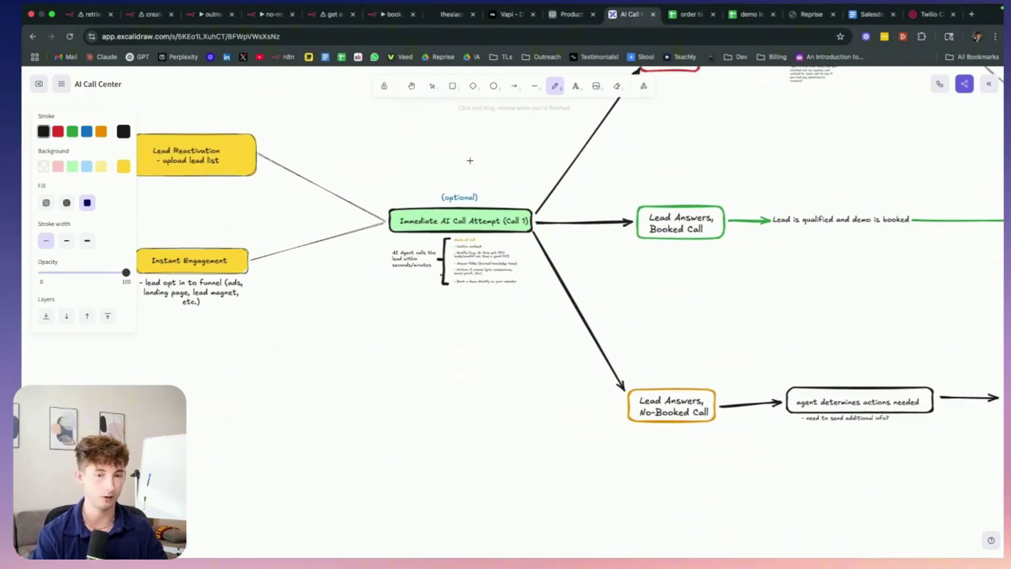
{"action": "scroll", "coordinate": [587, 259], "scroll_direction": "right", "scroll_amount": 4}
{"action": "scroll", "coordinate": [587, 259], "scroll_direction": "up", "scroll_amount": 2}
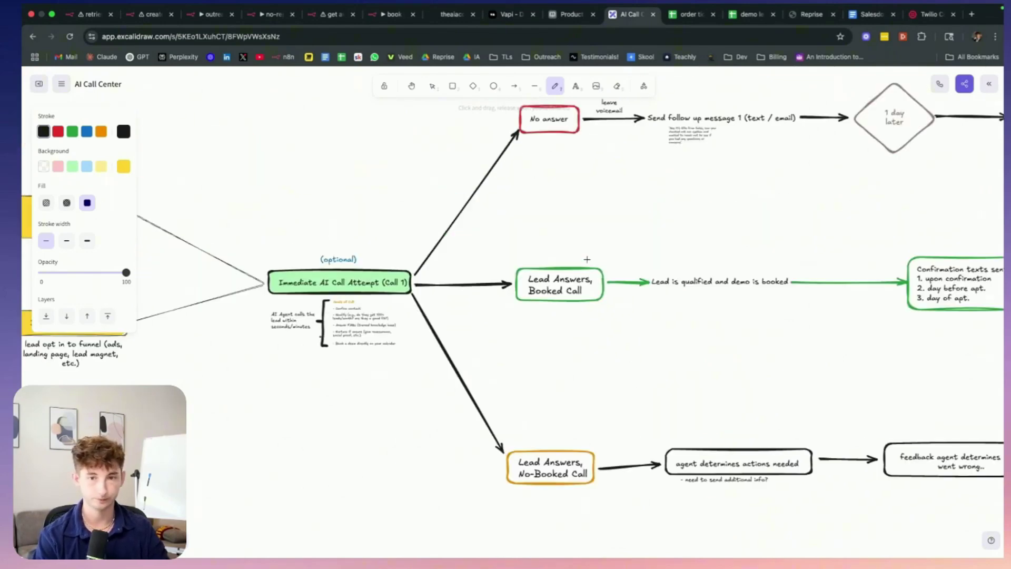
Flip between the Vapi dashboard and n8n webhook workflows, landing on outreach call 1.
{"action": "left_click", "coordinate": [504, 16]}
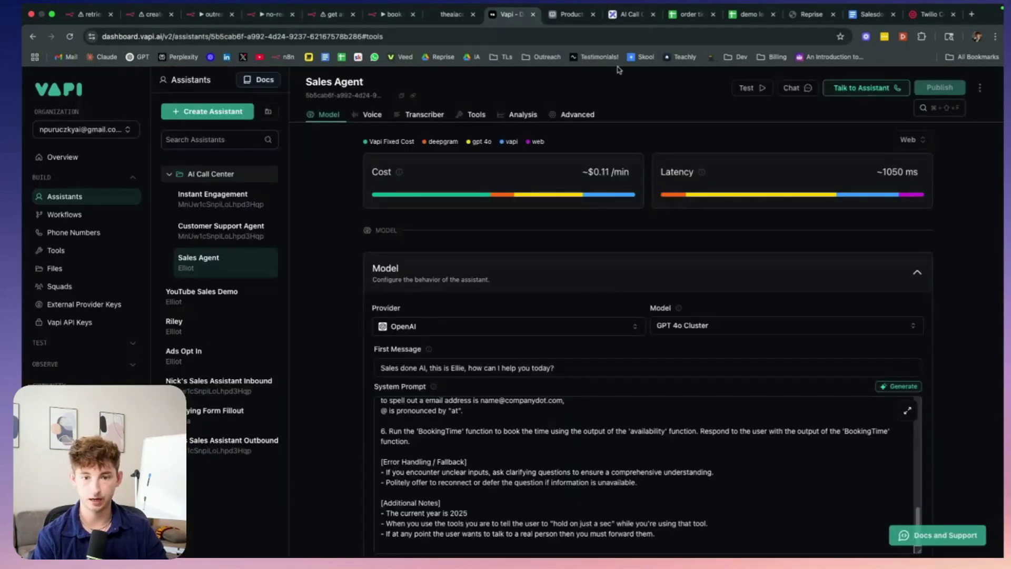
{"action": "left_click", "coordinate": [141, 20]}
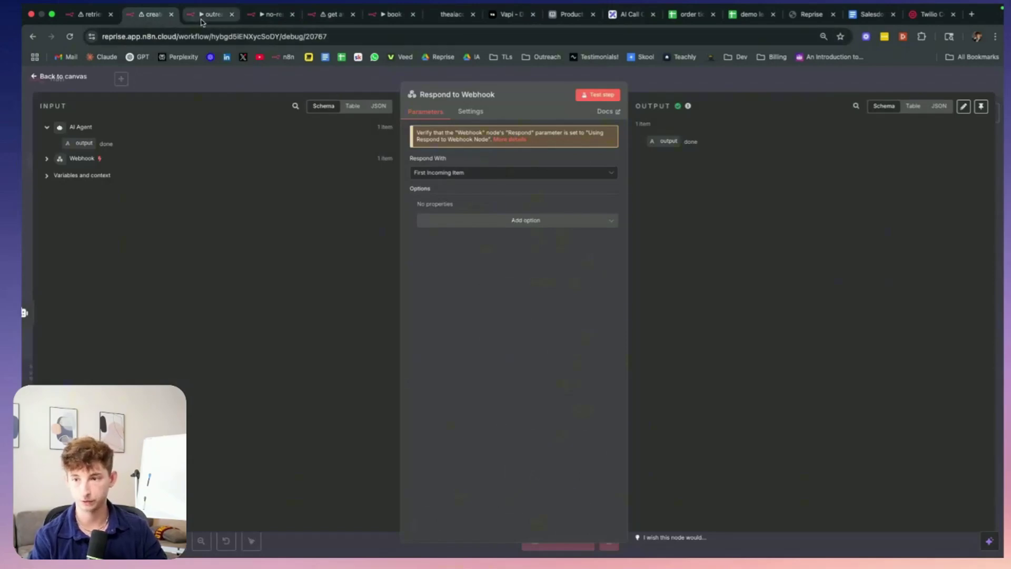
{"action": "left_click", "coordinate": [209, 16]}
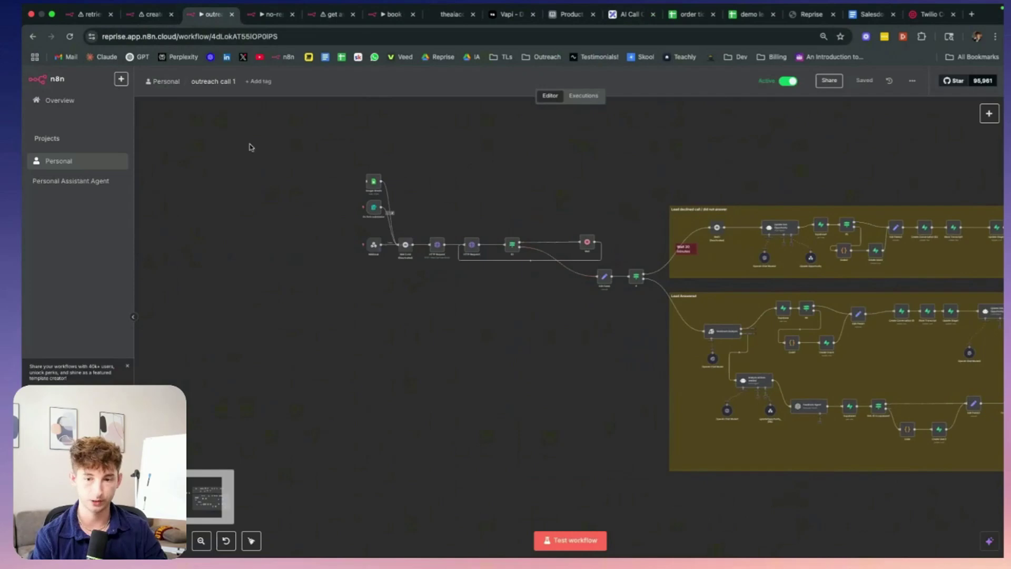
{"action": "scroll", "coordinate": [460, 323], "scroll_direction": "right", "scroll_amount": 5}
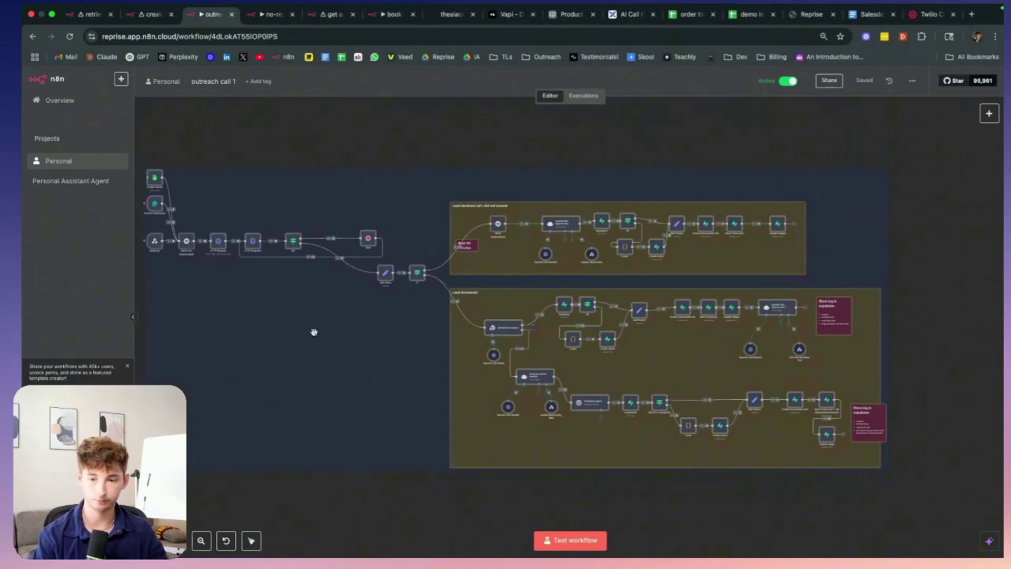
{"action": "scroll", "coordinate": [313, 332], "scroll_direction": "left", "scroll_amount": 5}
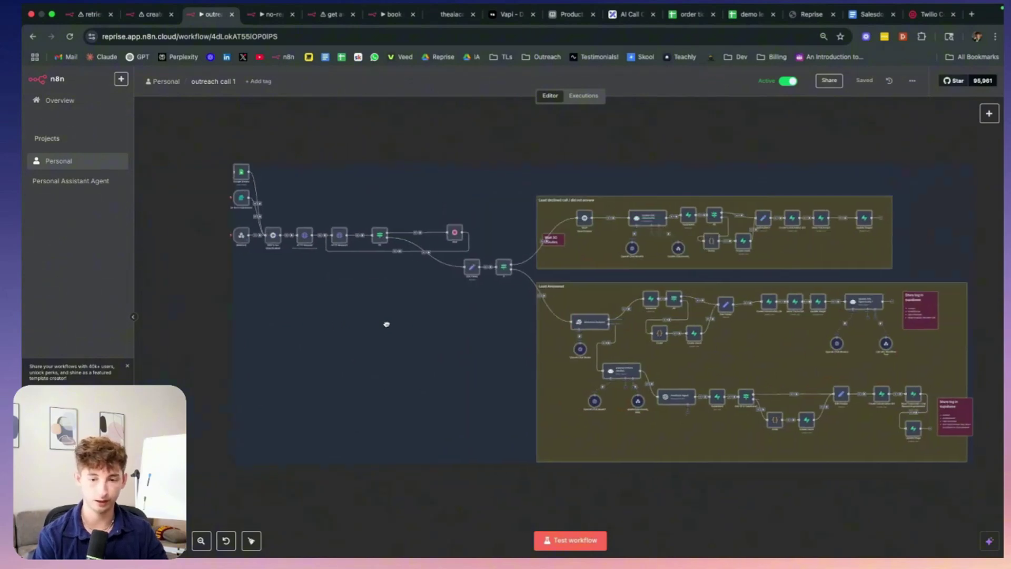
Compare the Vapi Instant Engagement and Sales Agent assistant settings, ending on Instant Engagement.
{"action": "left_click", "coordinate": [505, 14]}
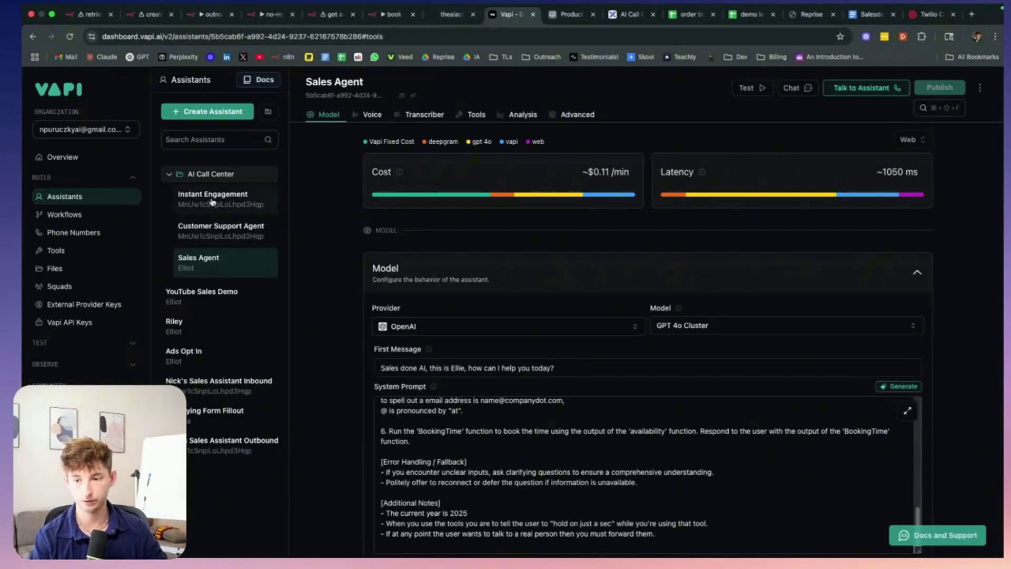
{"action": "left_click", "coordinate": [212, 200]}
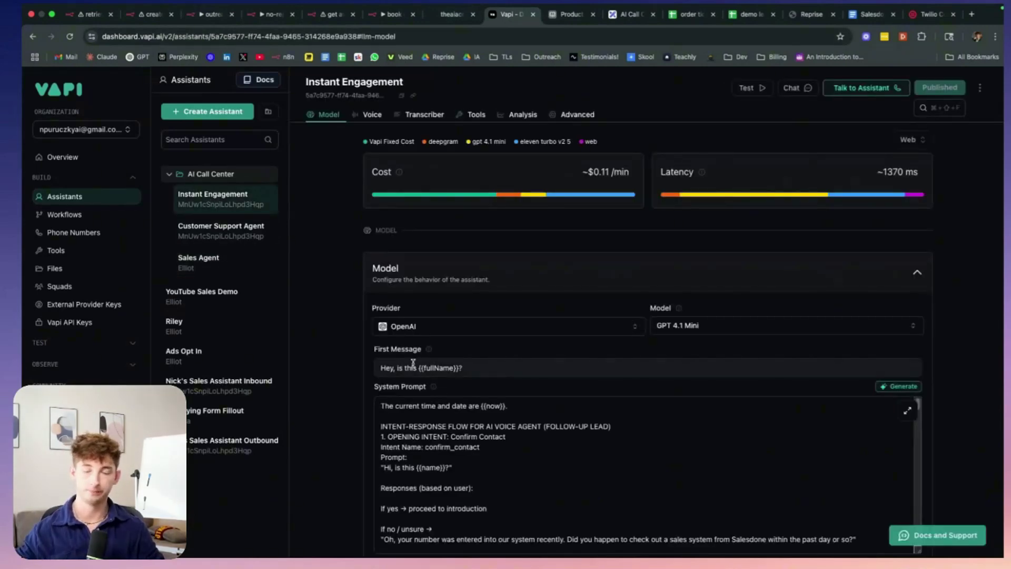
{"action": "left_click", "coordinate": [223, 270]}
{"action": "left_click", "coordinate": [217, 206]}
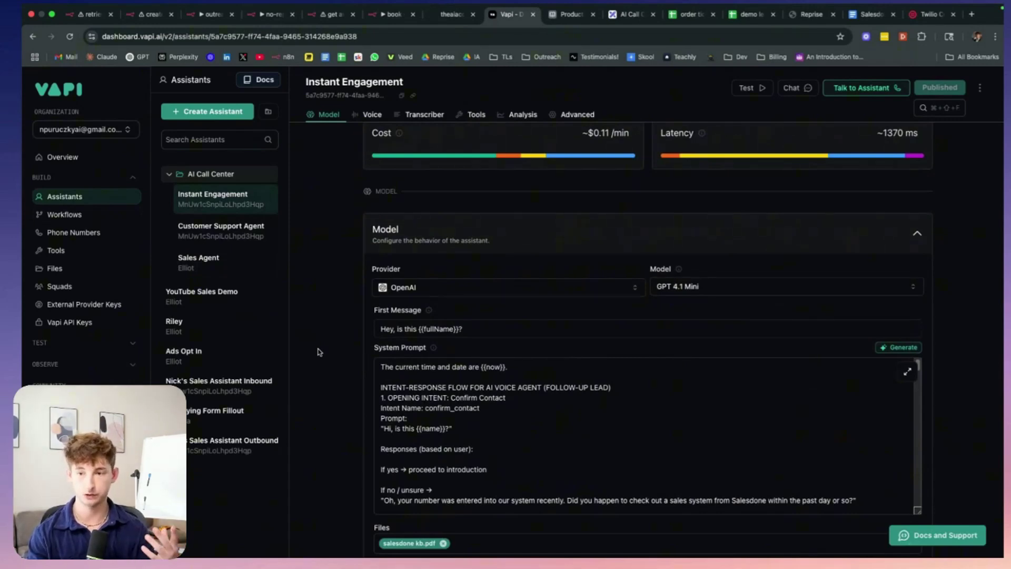
View the retrieve order status workflow, then pan outreach call 1 to its Webhook and form triggers.
{"action": "left_click", "coordinate": [83, 16]}
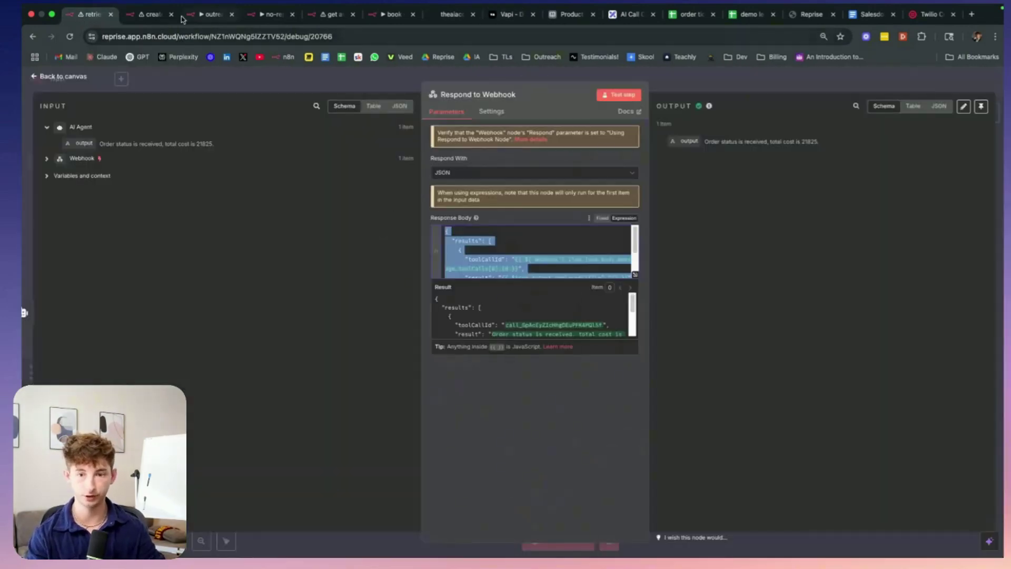
{"action": "left_click", "coordinate": [146, 16]}
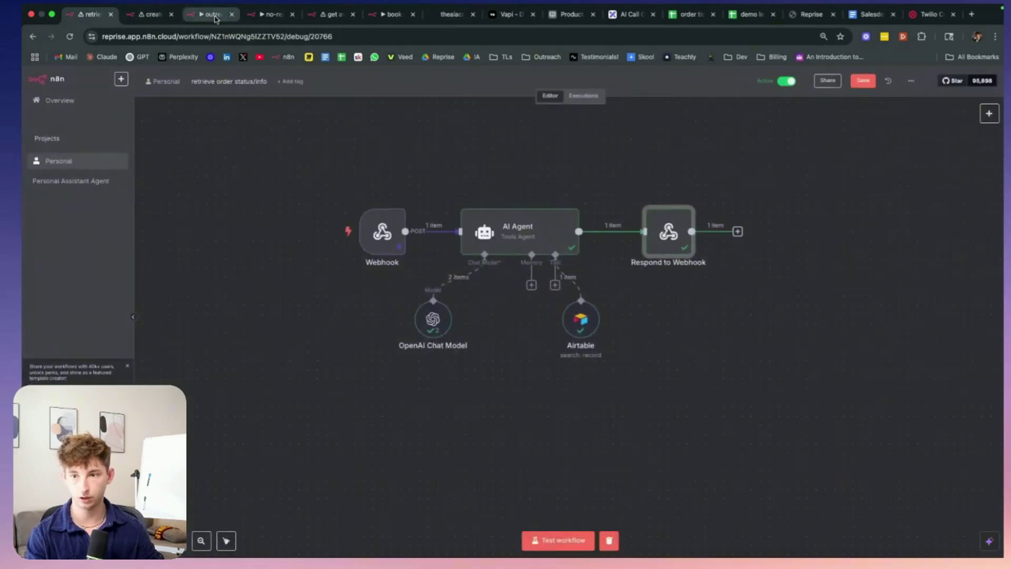
{"action": "left_click", "coordinate": [214, 16]}
{"action": "scroll", "coordinate": [230, 199], "scroll_direction": "up", "scroll_amount": 5}
{"action": "scroll", "coordinate": [458, 117], "scroll_direction": "left", "scroll_amount": 5}
{"action": "left_click_drag", "start_coordinate": [452, 115], "coordinate": [725, 215]}
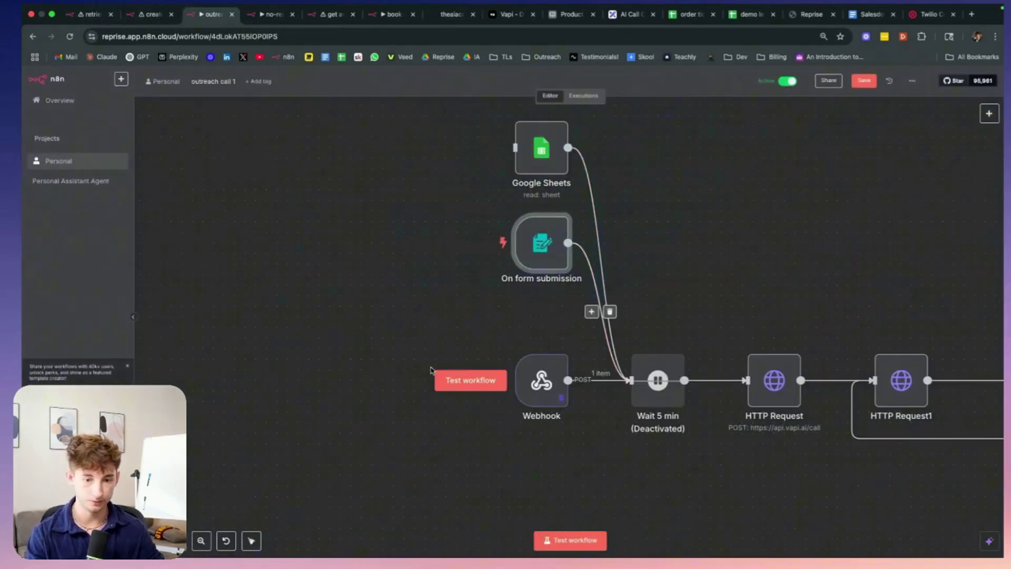
{"action": "scroll", "coordinate": [697, 505], "scroll_direction": "down", "scroll_amount": 2}
{"action": "scroll", "coordinate": [697, 505], "scroll_direction": "right", "scroll_amount": 2}
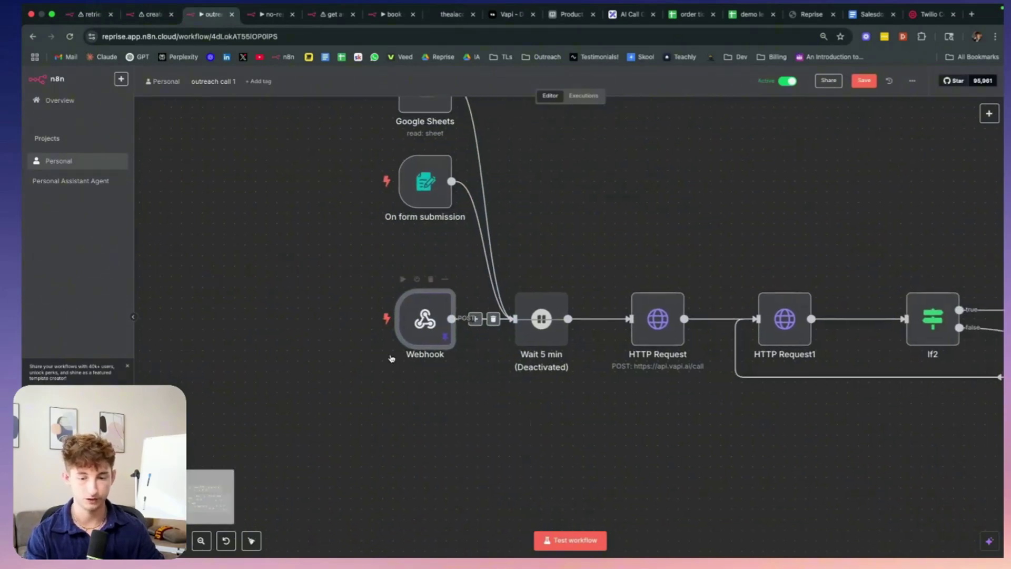
Enter the lead's name and e-mail in the Work With Us form, answer budget Yes, and submit.
{"action": "left_click", "coordinate": [452, 22]}
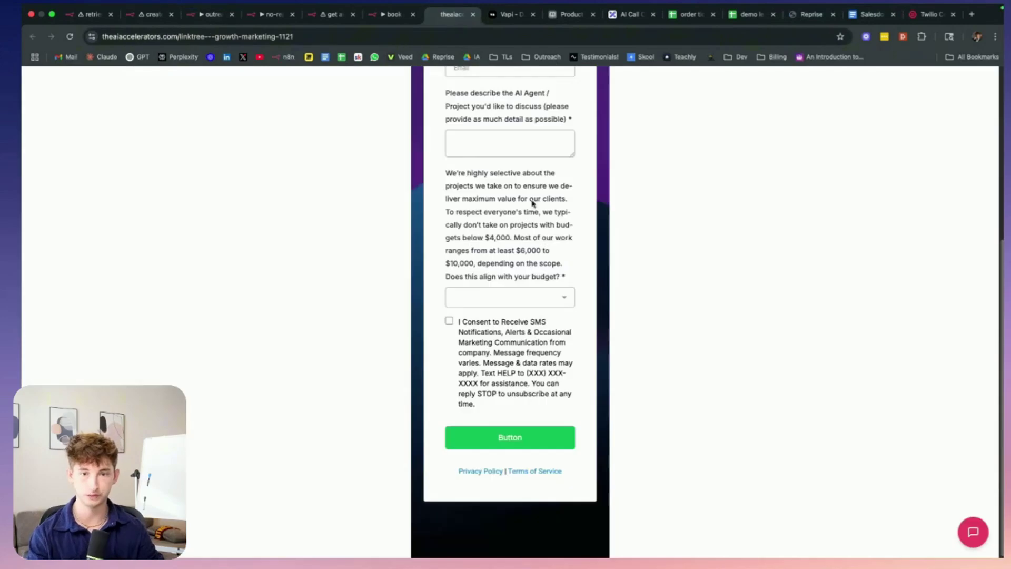
{"action": "scroll", "coordinate": [453, 237], "scroll_direction": "up", "scroll_amount": 5}
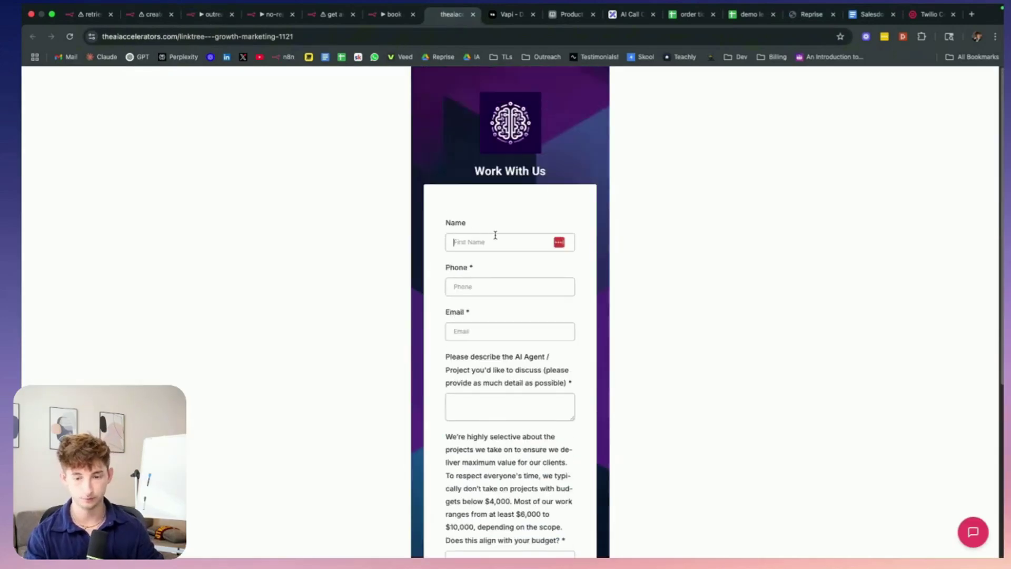
{"action": "type", "text": "Nick"}
{"action": "key", "text": "Tab"}
{"action": "key", "text": "Tab"}
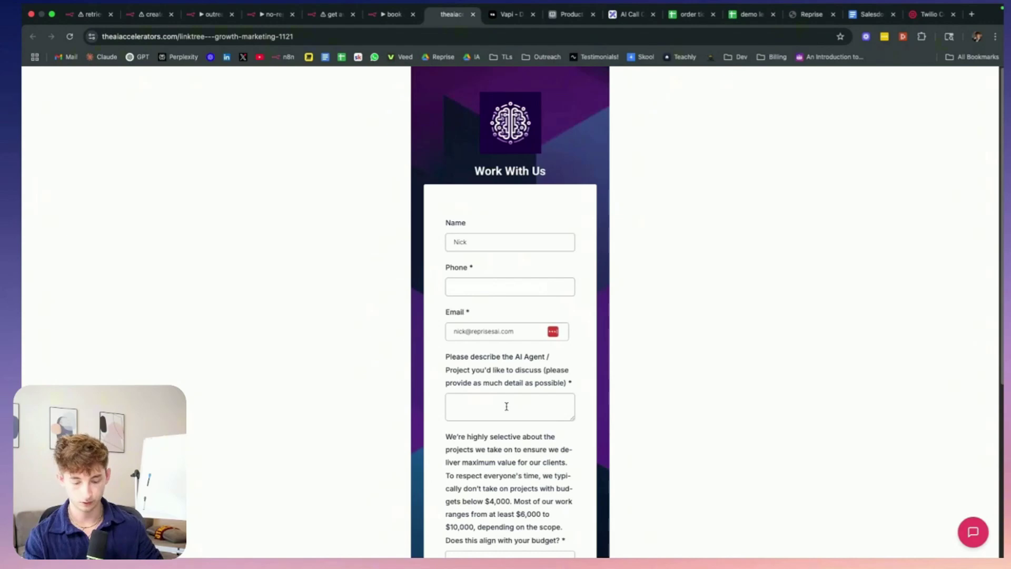
{"action": "scroll", "coordinate": [499, 403], "scroll_direction": "down", "scroll_amount": 5}
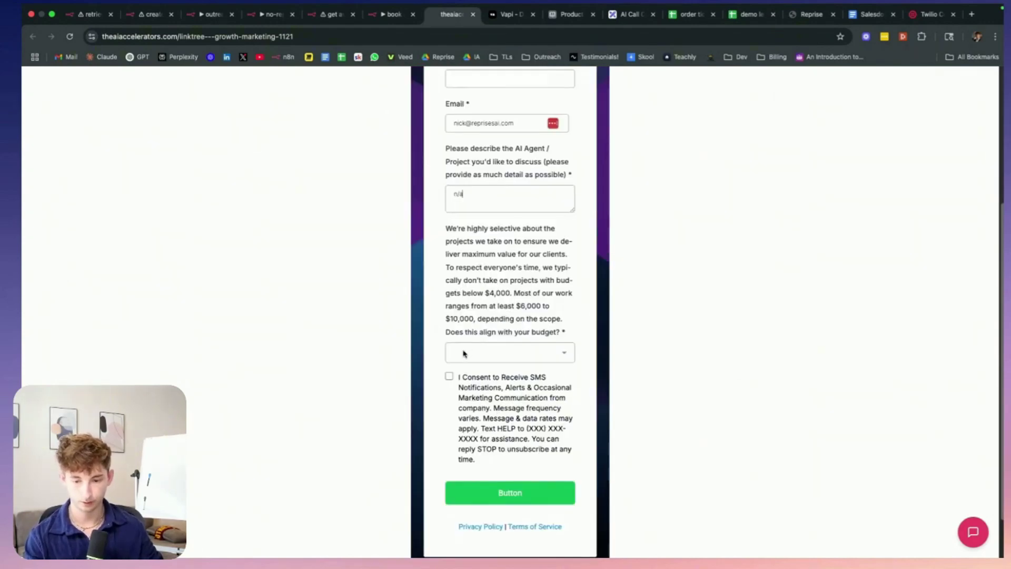
{"action": "left_click", "coordinate": [462, 351]}
{"action": "left_click", "coordinate": [472, 377]}
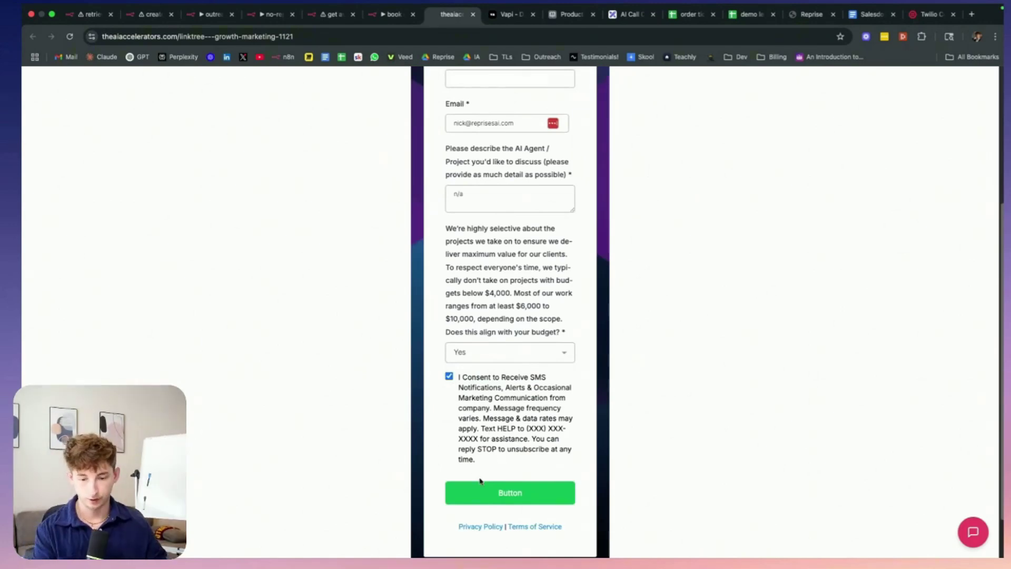
{"action": "left_click", "coordinate": [510, 493]}
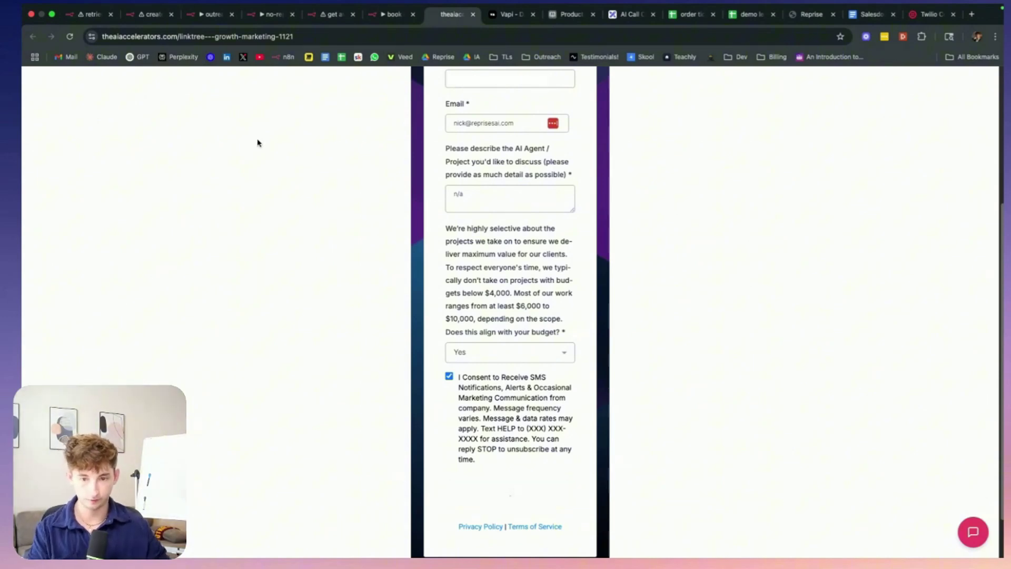
Check the book calendar and no-reply FUP1 workflows, then zoom out over outreach call 1.
{"action": "left_click", "coordinate": [392, 14]}
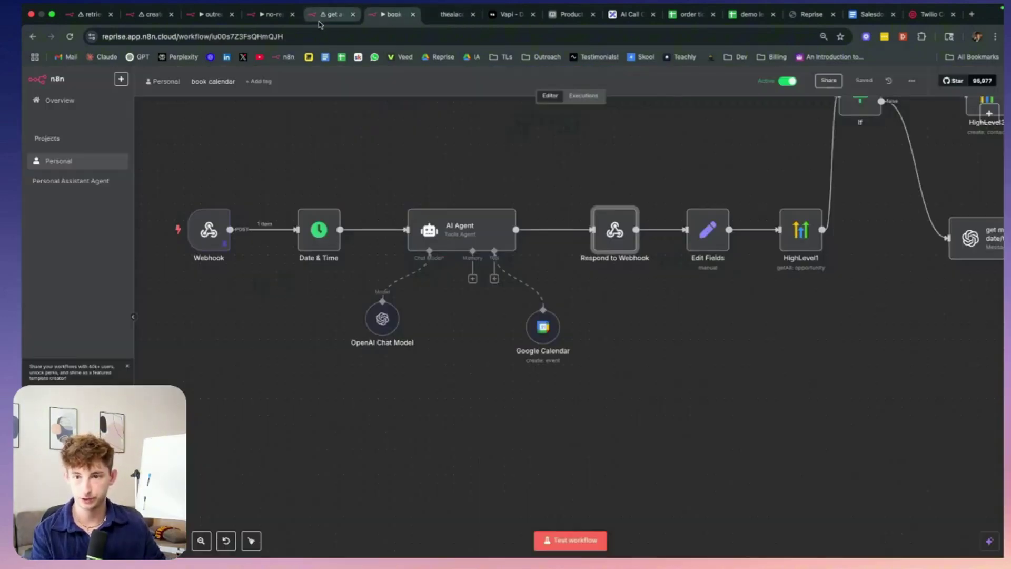
{"action": "left_click", "coordinate": [271, 14]}
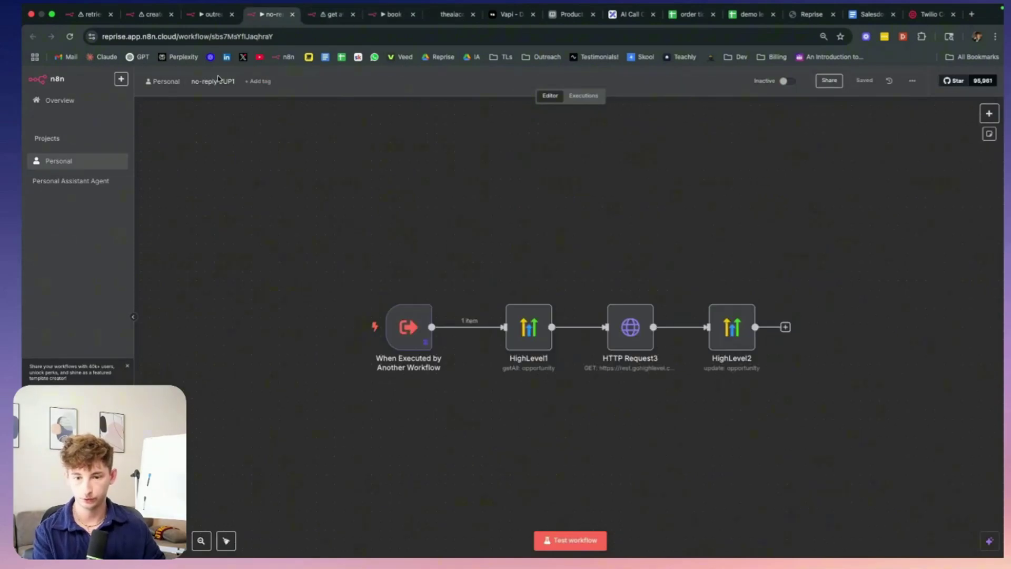
{"action": "left_click", "coordinate": [209, 15]}
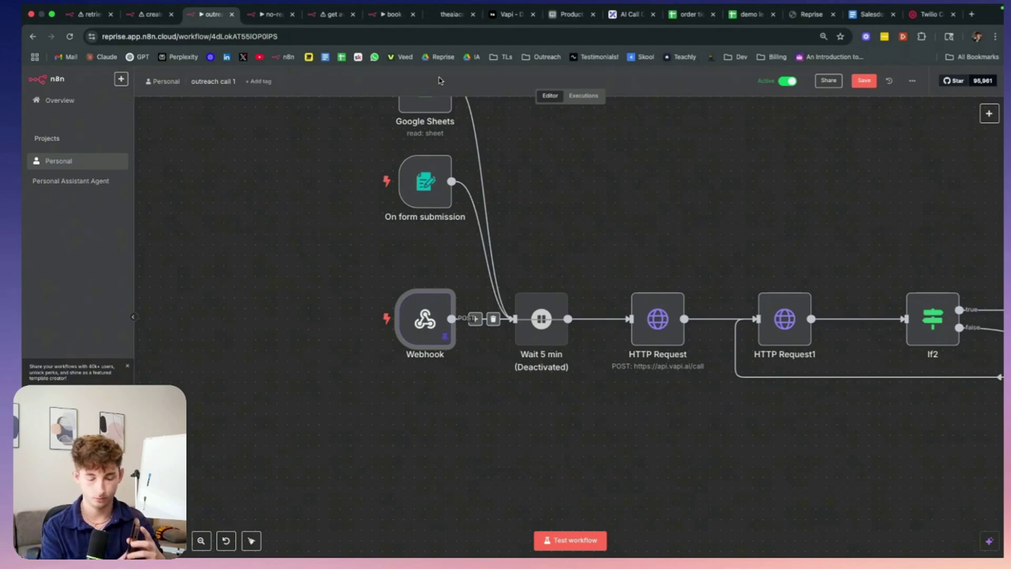
{"action": "scroll", "coordinate": [607, 221], "scroll_direction": "right", "scroll_amount": 10}
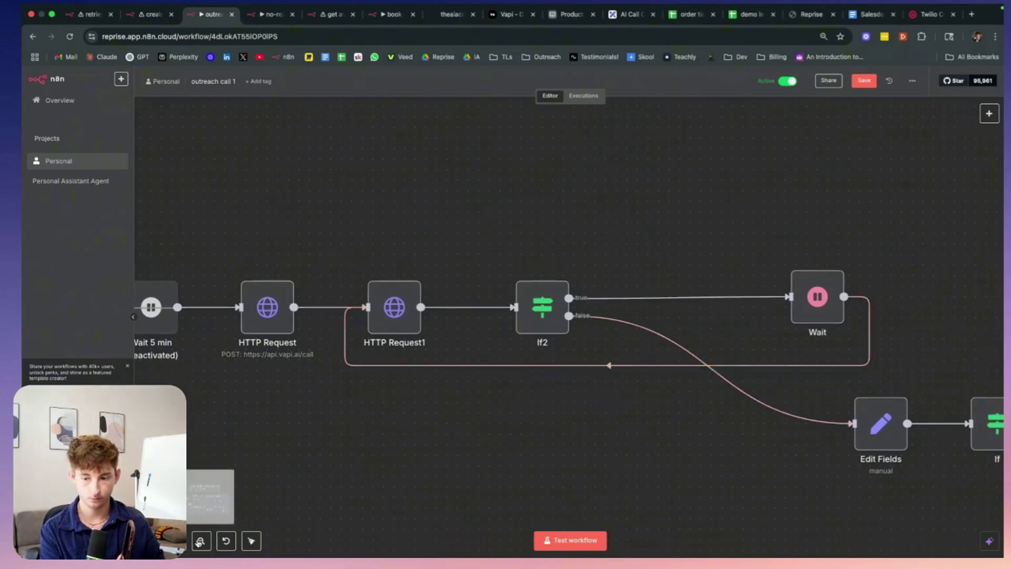
{"action": "left_click", "coordinate": [200, 545]}
{"action": "left_click", "coordinate": [201, 541]}
Confirm a running outreach call 1 execution in the Executions list, then return to the Excalidraw diagram.
{"action": "scroll", "coordinate": [401, 446], "scroll_direction": "down", "scroll_amount": 5}
{"action": "scroll", "coordinate": [401, 445], "scroll_direction": "down", "scroll_amount": 5}
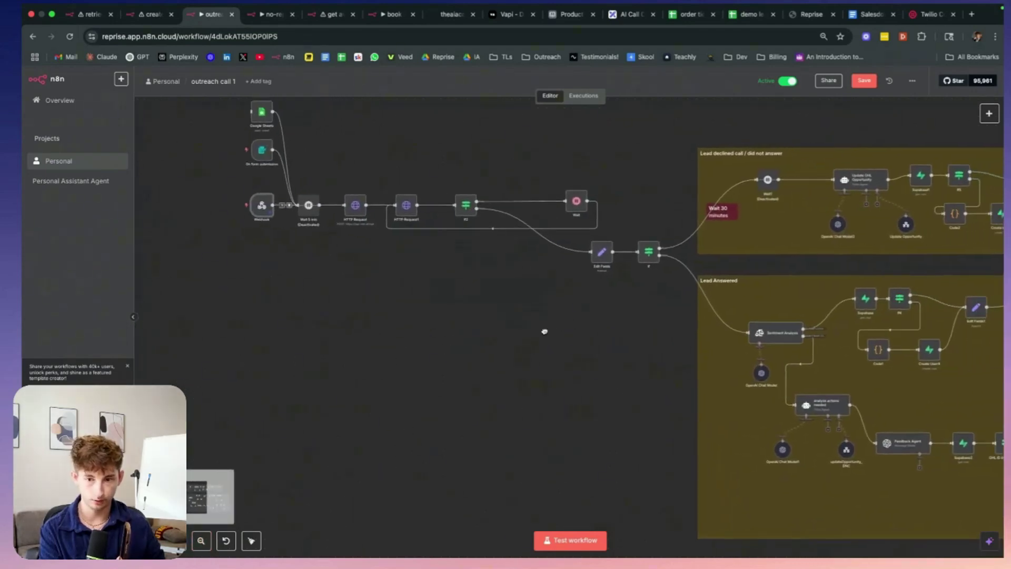
{"action": "scroll", "coordinate": [711, 355], "scroll_direction": "right", "scroll_amount": 3}
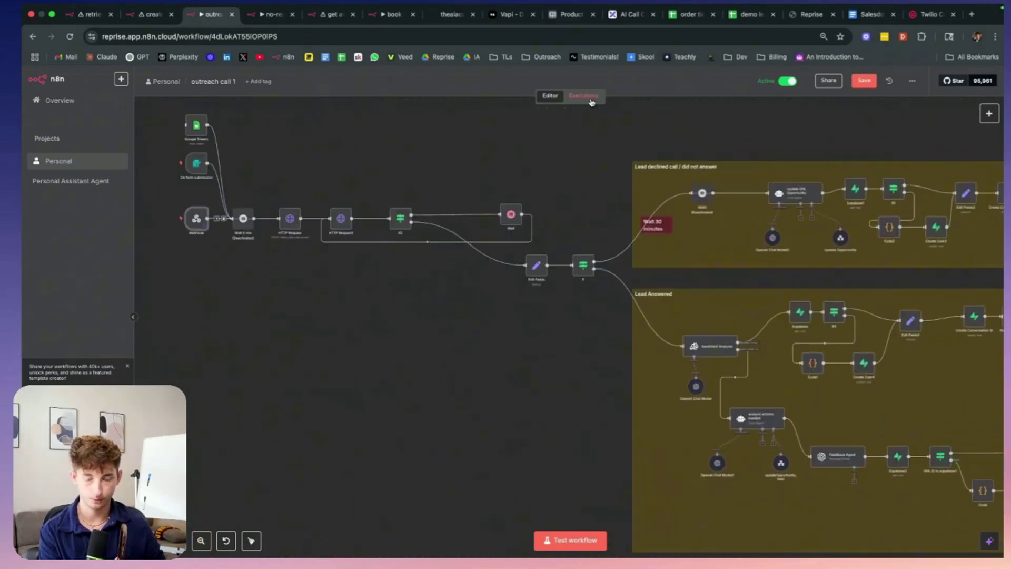
{"action": "left_click", "coordinate": [589, 100]}
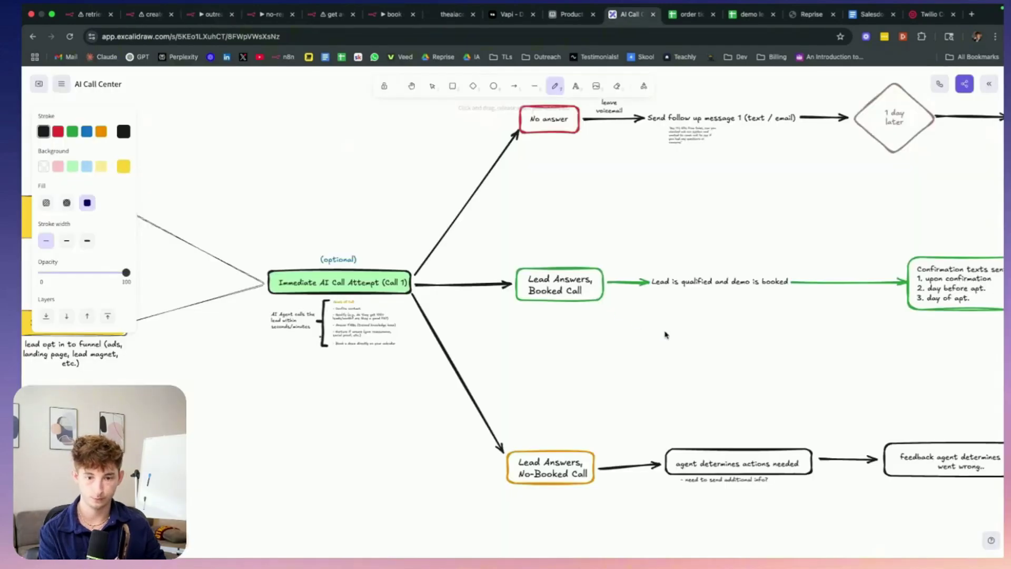
{"action": "left_click_drag", "start_coordinate": [665, 335], "coordinate": [612, 332]}
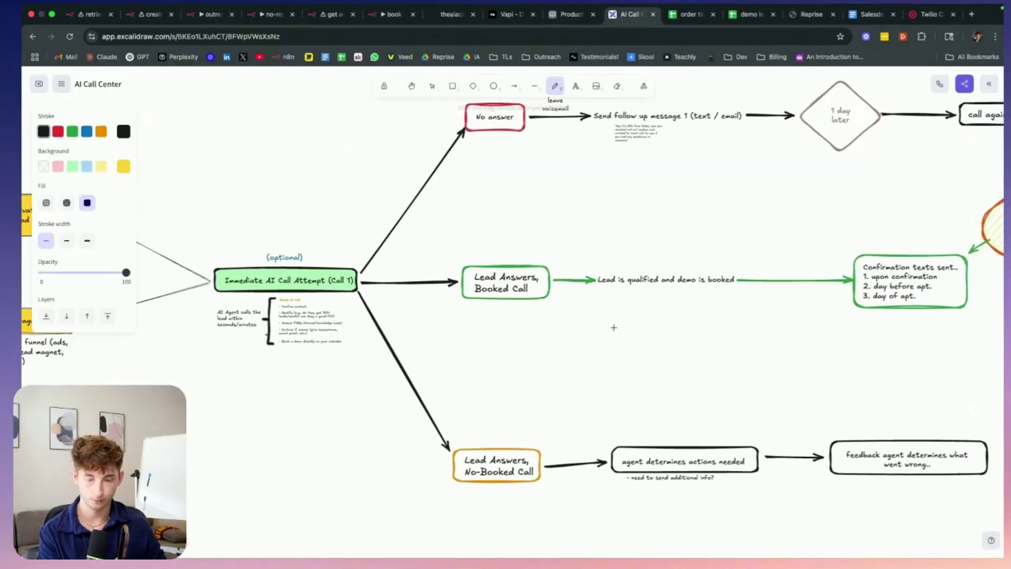
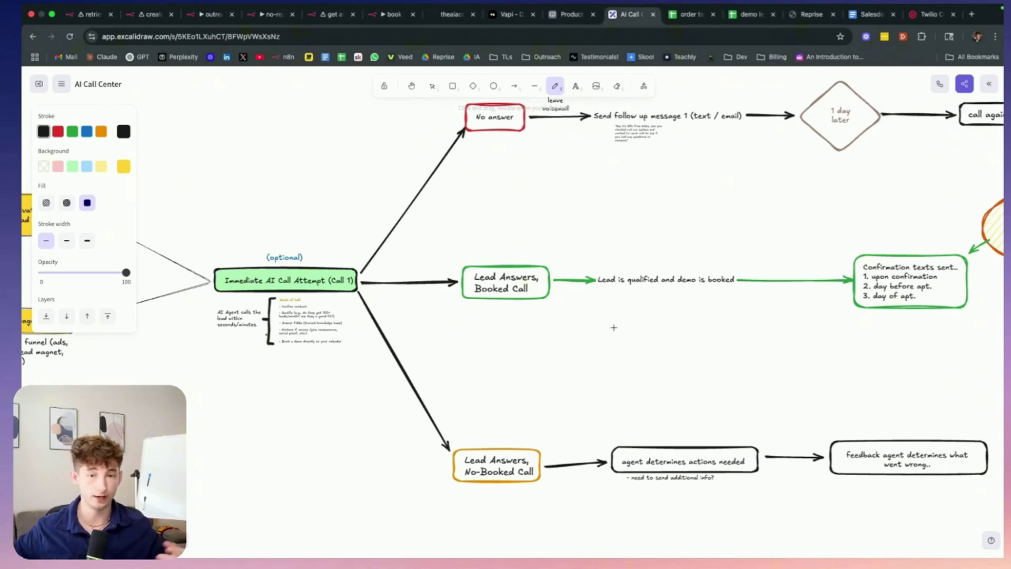
Load the May 19 errored outreach call 1 execution into the editor, dismissing the pinned-data prompt.
{"action": "scroll", "coordinate": [640, 323], "scroll_direction": "down", "scroll_amount": 5, "text": "ctrl"}
{"action": "scroll", "coordinate": [621, 271], "scroll_direction": "up", "scroll_amount": 5}
{"action": "scroll", "coordinate": [741, 202], "scroll_direction": "up", "scroll_amount": 5, "text": "ctrl"}
{"action": "scroll", "coordinate": [590, 241], "scroll_direction": "up", "scroll_amount": 5, "text": "ctrl"}
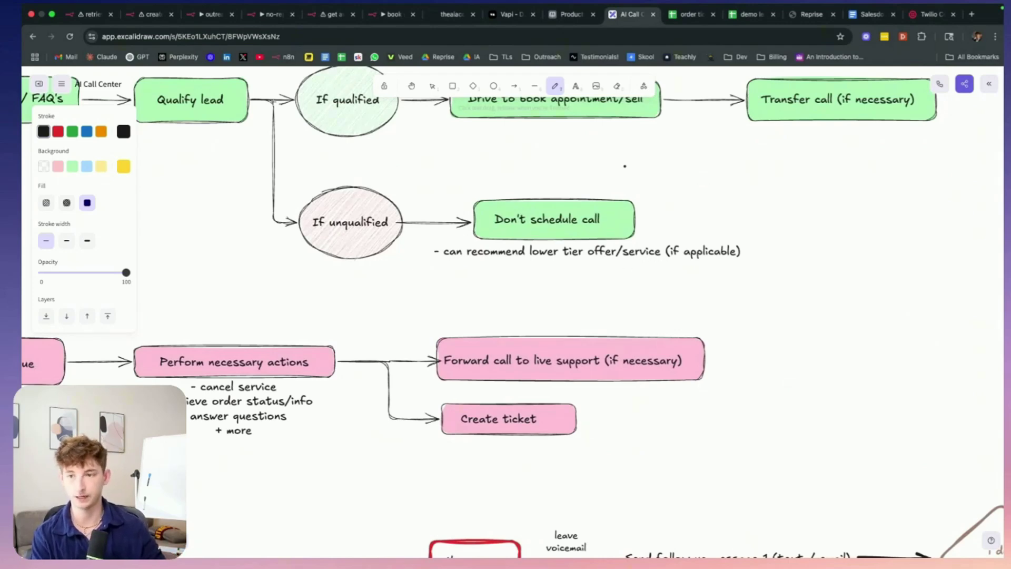
{"action": "scroll", "coordinate": [516, 270], "scroll_direction": "down", "scroll_amount": 2, "text": "ctrl"}
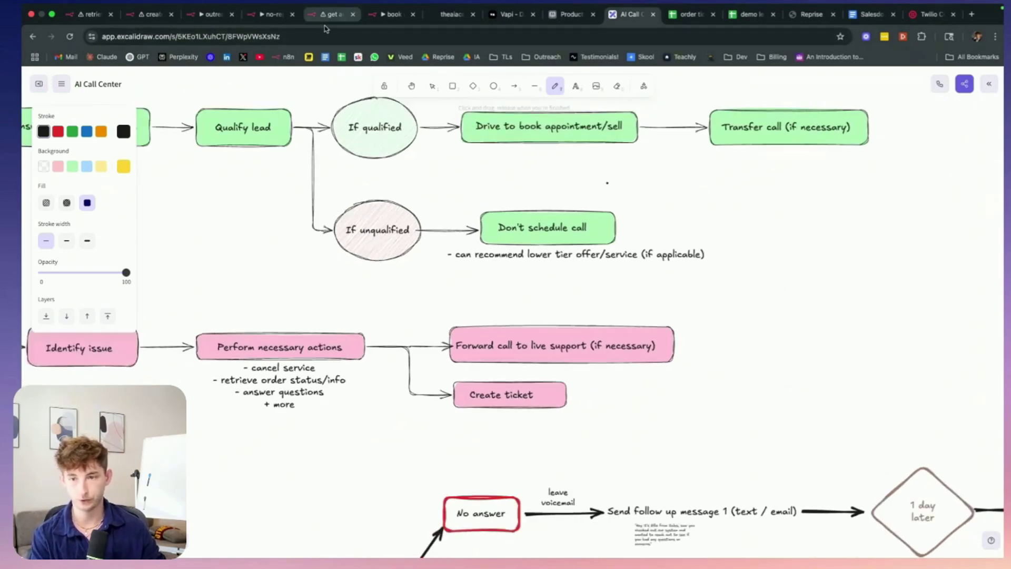
{"action": "left_click", "coordinate": [213, 16]}
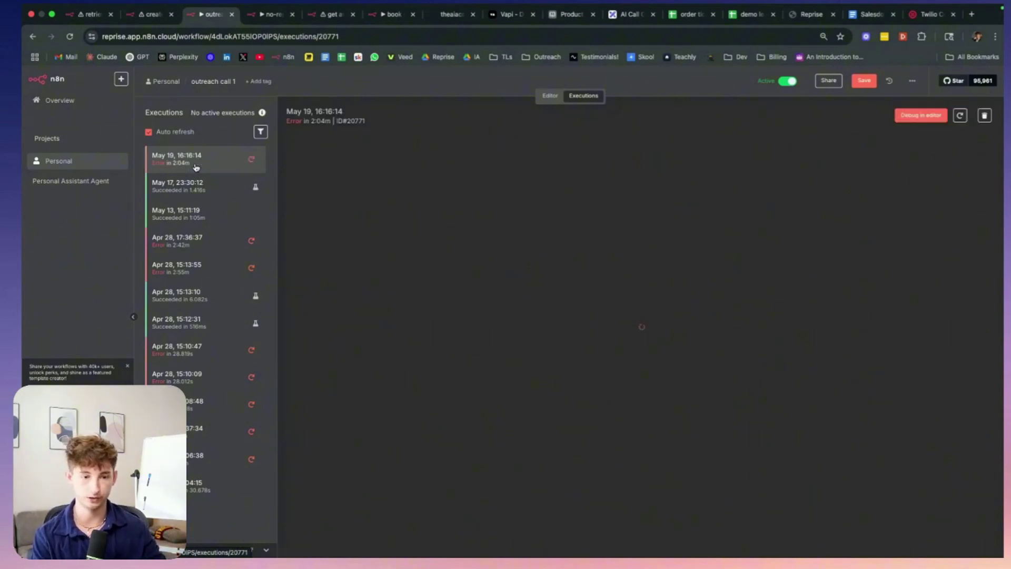
{"action": "left_click", "coordinate": [919, 116]}
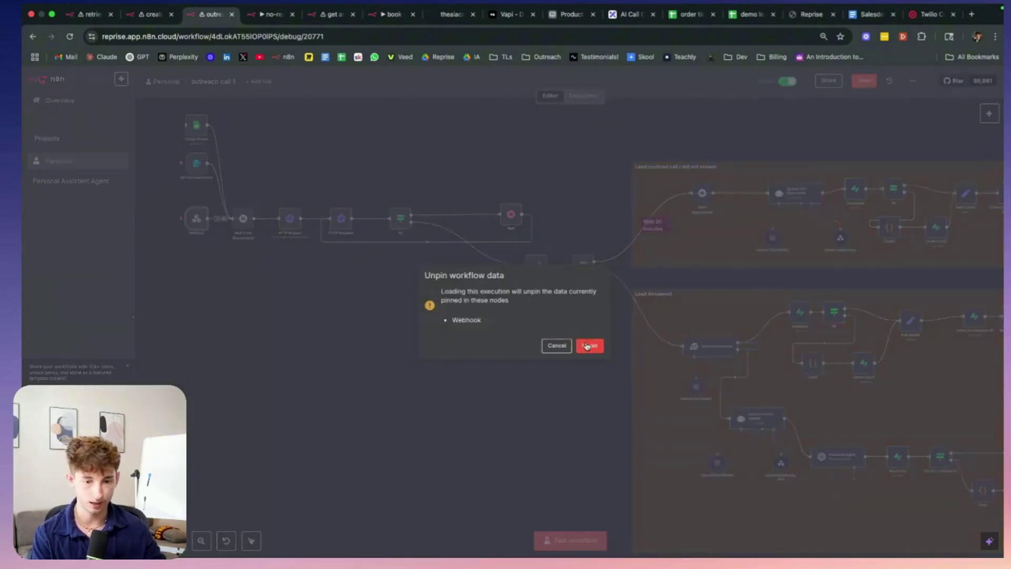
{"action": "left_click", "coordinate": [591, 344]}
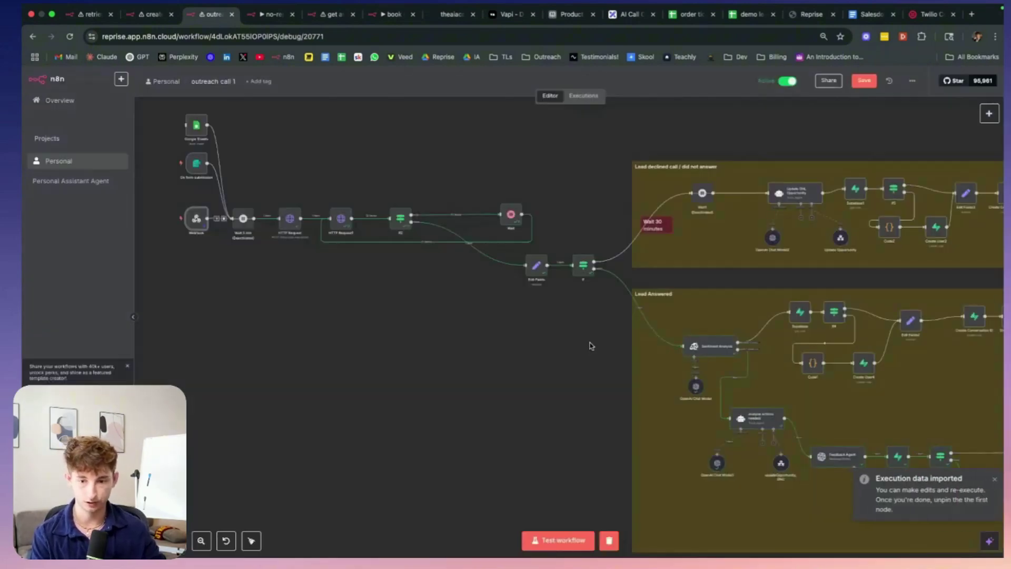
Pan the debug canvas to the Edit Fields node and inspect its settings.
{"action": "scroll", "coordinate": [533, 349], "scroll_direction": "right", "scroll_amount": 6}
{"action": "scroll", "coordinate": [532, 349], "scroll_direction": "down", "scroll_amount": 3}
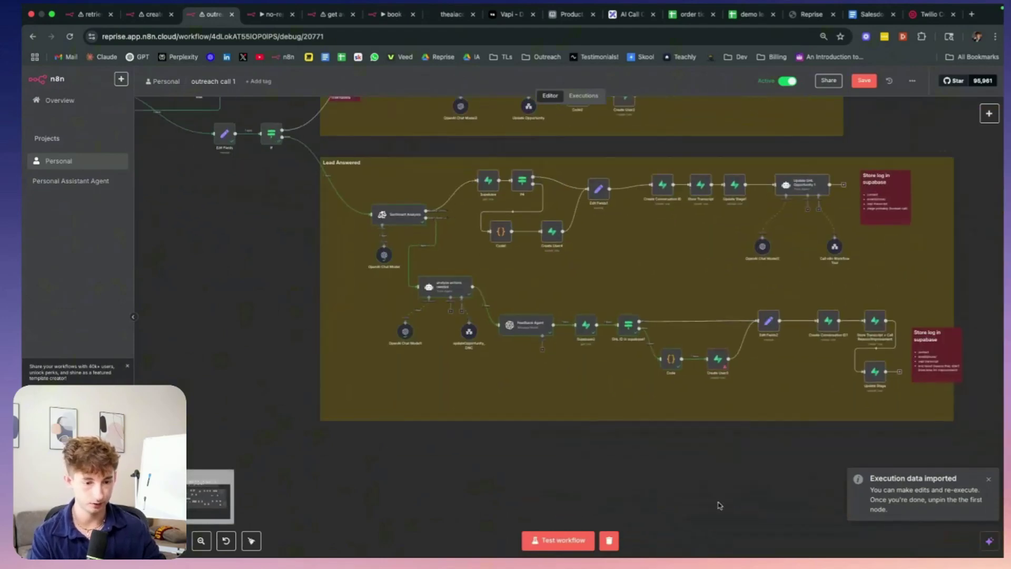
{"action": "scroll", "coordinate": [704, 497], "scroll_direction": "right", "scroll_amount": 3}
{"action": "scroll", "coordinate": [703, 497], "scroll_direction": "down", "scroll_amount": 1}
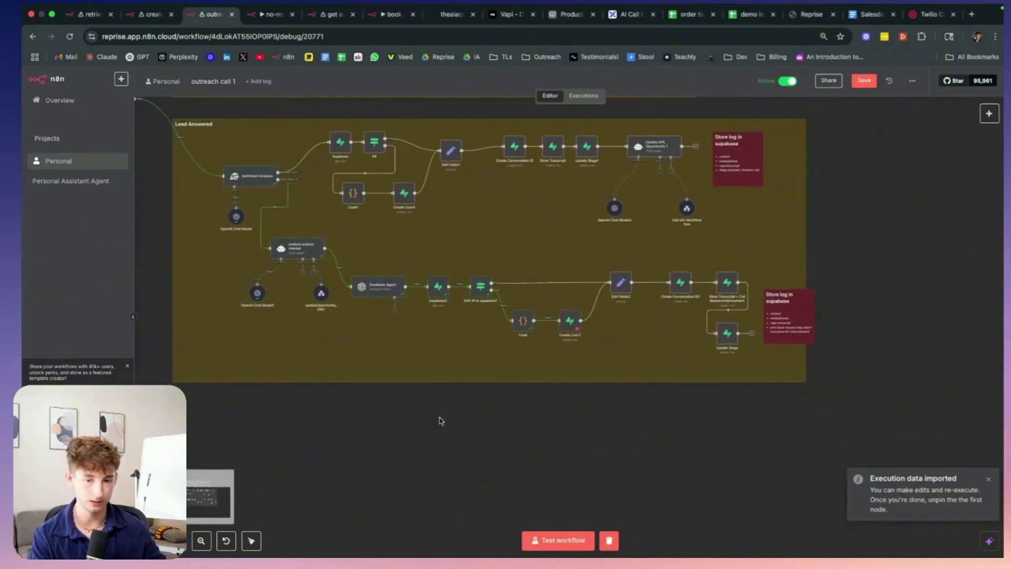
{"action": "scroll", "coordinate": [441, 421], "scroll_direction": "left", "scroll_amount": 8}
{"action": "scroll", "coordinate": [441, 420], "scroll_direction": "up", "scroll_amount": 2}
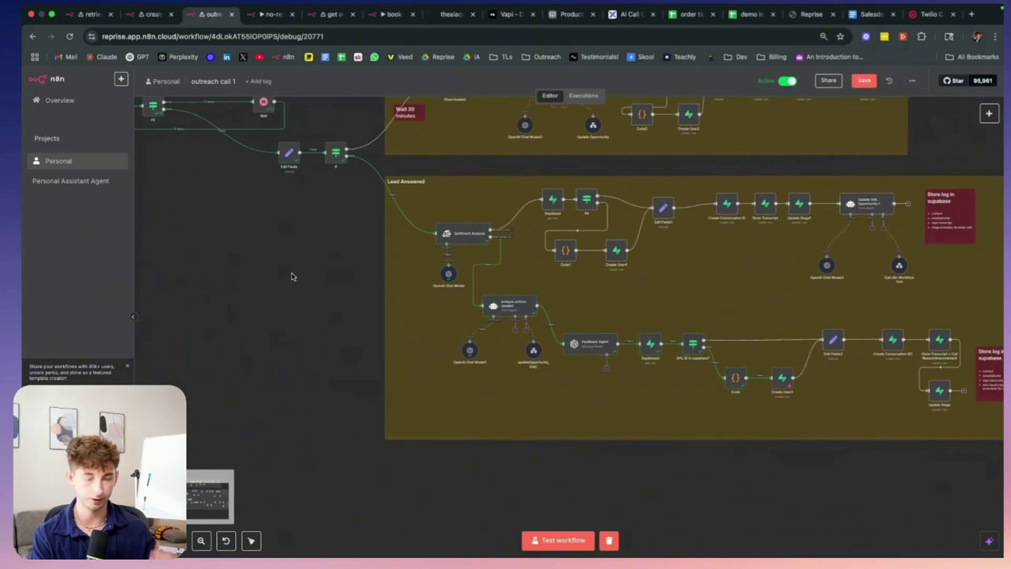
{"action": "scroll", "coordinate": [226, 219], "scroll_direction": "left", "scroll_amount": 18}
{"action": "scroll", "coordinate": [226, 219], "scroll_direction": "up", "scroll_amount": 4}
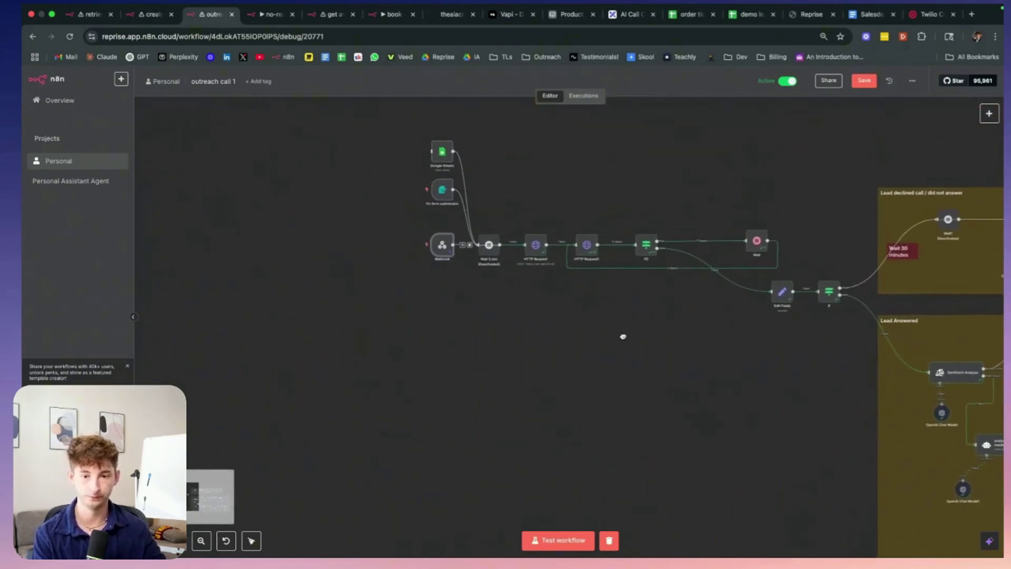
{"action": "scroll", "coordinate": [492, 241], "scroll_direction": "up", "scroll_amount": 5}
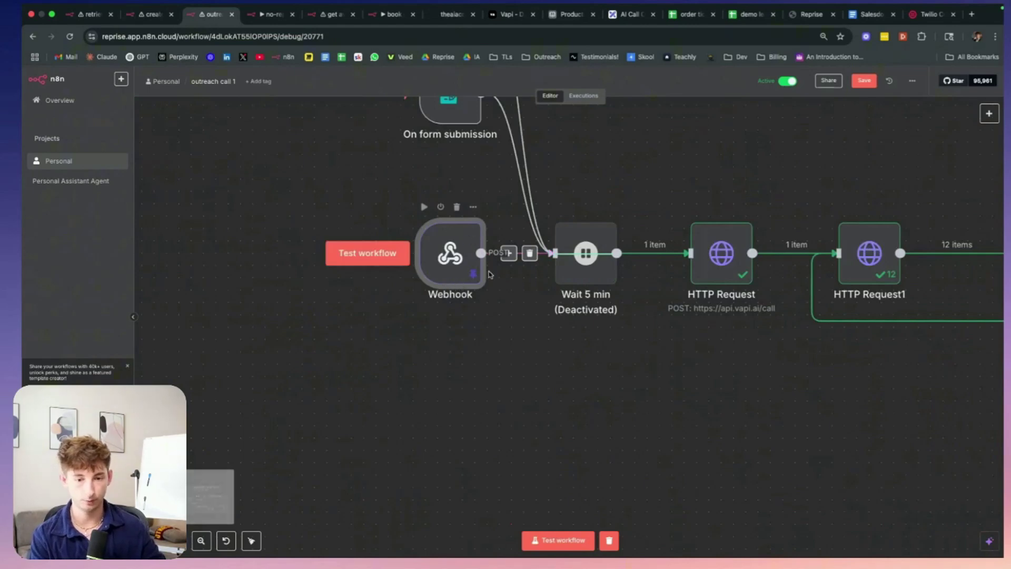
{"action": "scroll", "coordinate": [685, 361], "scroll_direction": "right", "scroll_amount": 8}
{"action": "scroll", "coordinate": [684, 361], "scroll_direction": "down", "scroll_amount": 1}
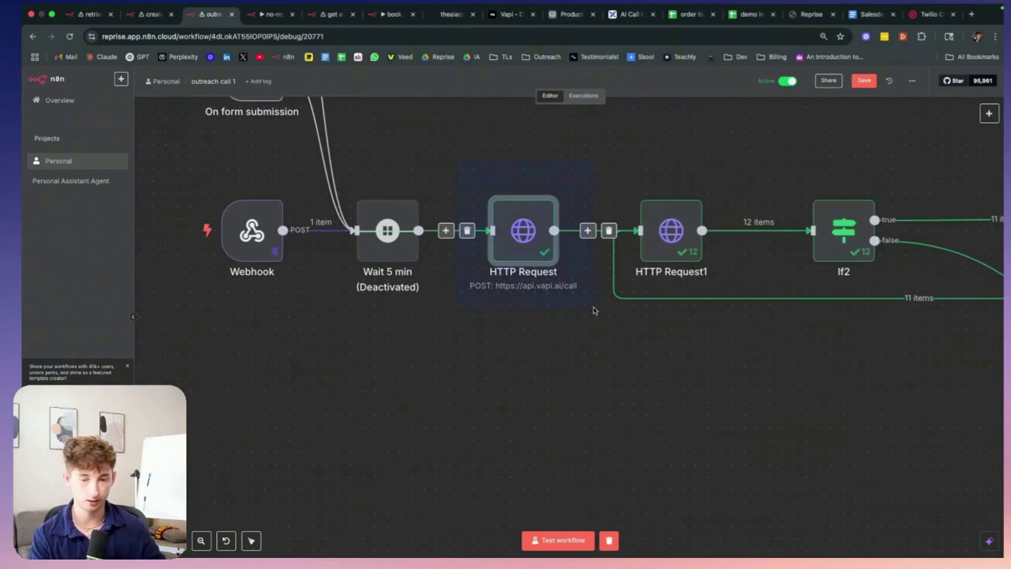
{"action": "scroll", "coordinate": [706, 390], "scroll_direction": "right", "scroll_amount": 20}
{"action": "scroll", "coordinate": [705, 390], "scroll_direction": "down", "scroll_amount": 3}
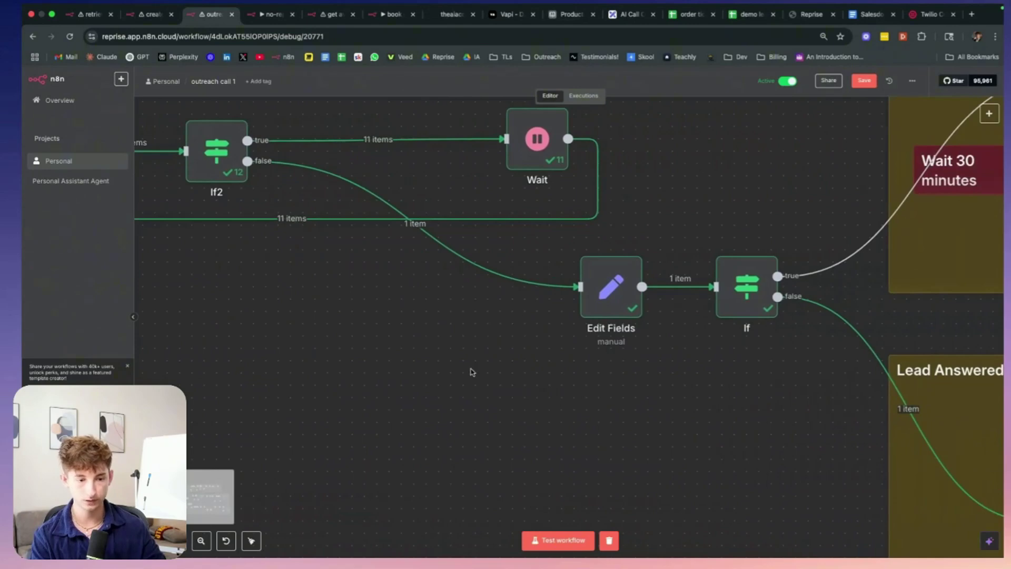
{"action": "scroll", "coordinate": [516, 371], "scroll_direction": "down", "scroll_amount": 1}
{"action": "left_click", "coordinate": [610, 303]}
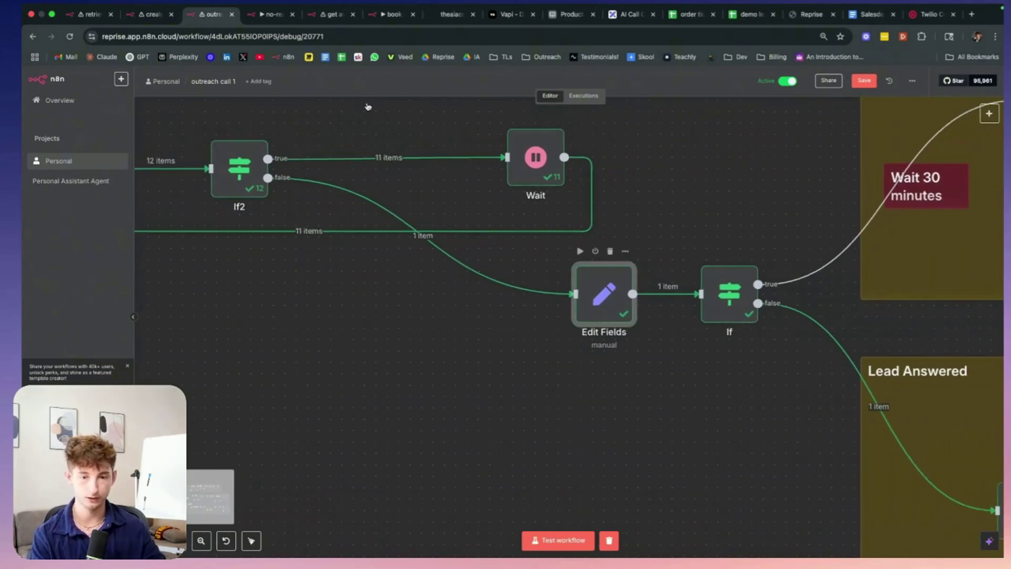
{"action": "key", "text": "Return"}
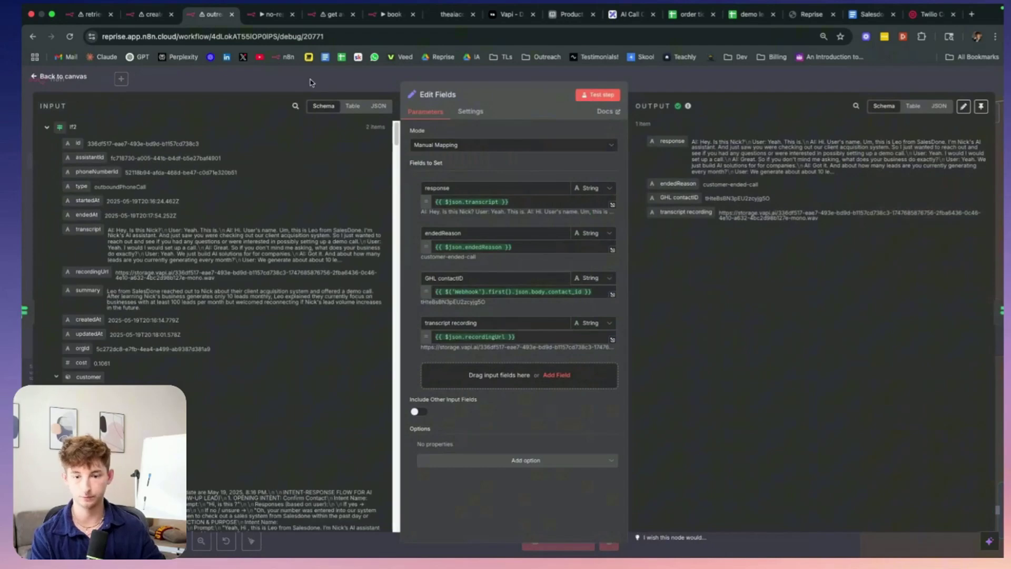
{"action": "left_click", "coordinate": [309, 82]}
Pan along the Lead Answered path to the flagged Create User3 node.
{"action": "scroll", "coordinate": [711, 400], "scroll_direction": "right", "scroll_amount": 15}
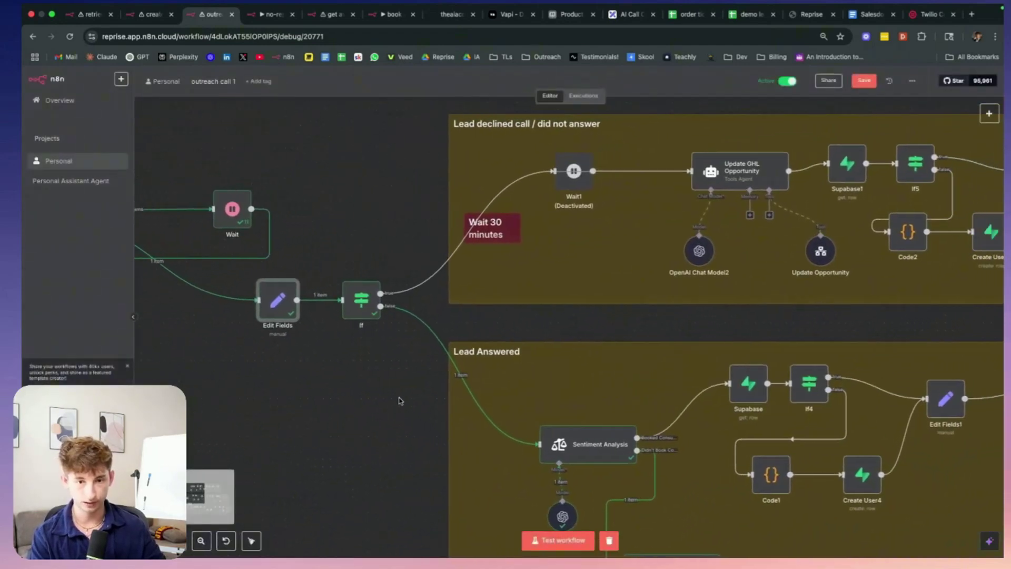
{"action": "scroll", "coordinate": [334, 190], "scroll_direction": "right", "scroll_amount": 2}
{"action": "scroll", "coordinate": [334, 190], "scroll_direction": "up", "scroll_amount": 1}
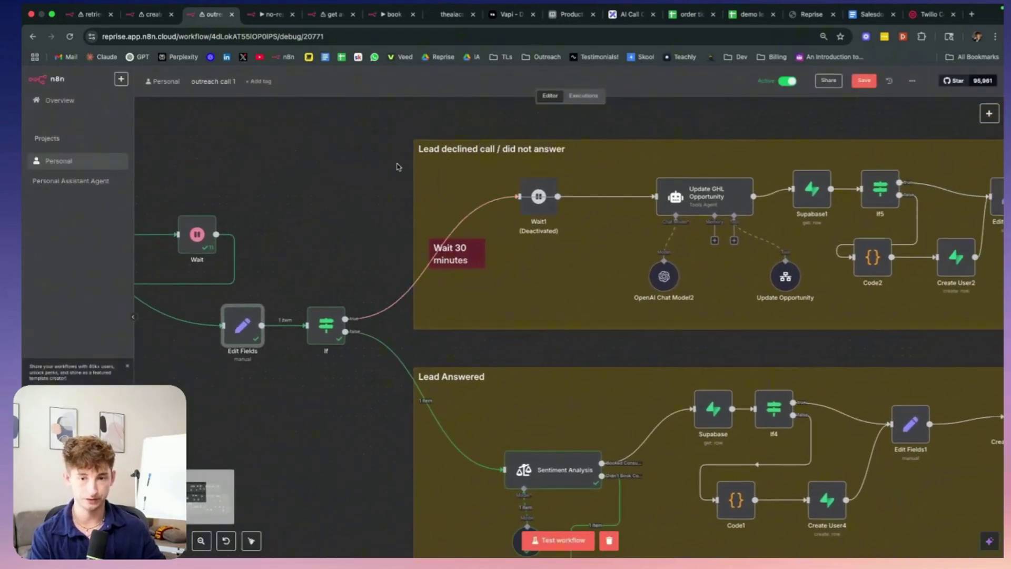
{"action": "scroll", "coordinate": [323, 270], "scroll_direction": "down", "scroll_amount": 5}
{"action": "scroll", "coordinate": [323, 270], "scroll_direction": "right", "scroll_amount": 3}
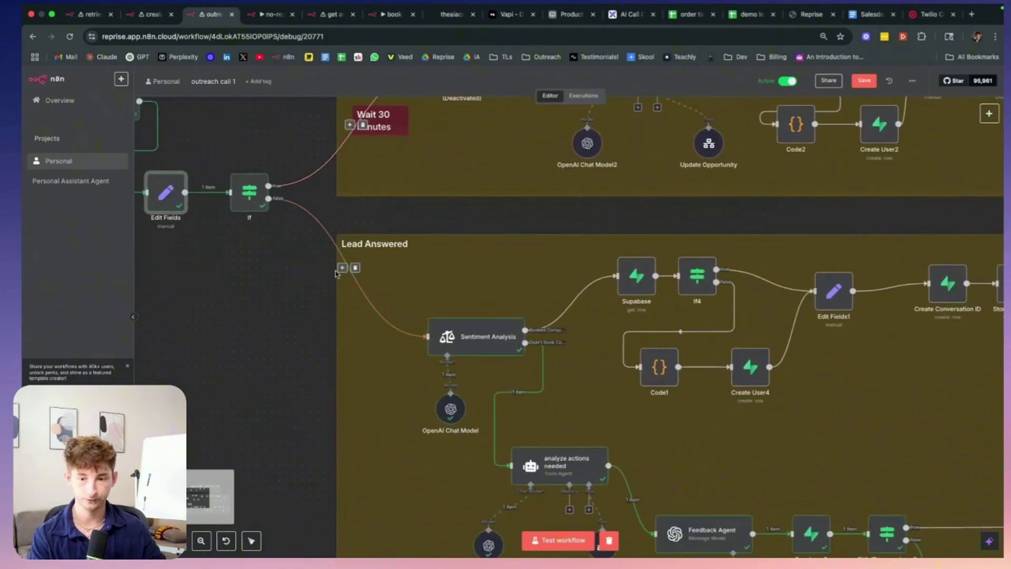
{"action": "scroll", "coordinate": [323, 270], "scroll_direction": "down", "scroll_amount": 5}
{"action": "scroll", "coordinate": [323, 270], "scroll_direction": "right", "scroll_amount": 3}
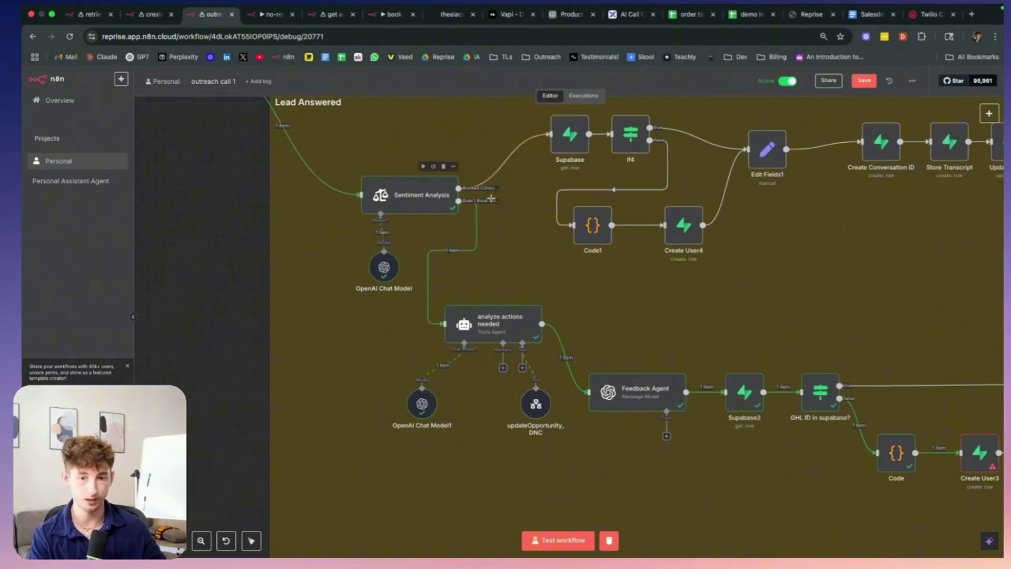
{"action": "scroll", "coordinate": [504, 231], "scroll_direction": "down", "scroll_amount": 3}
{"action": "scroll", "coordinate": [505, 231], "scroll_direction": "right", "scroll_amount": 1}
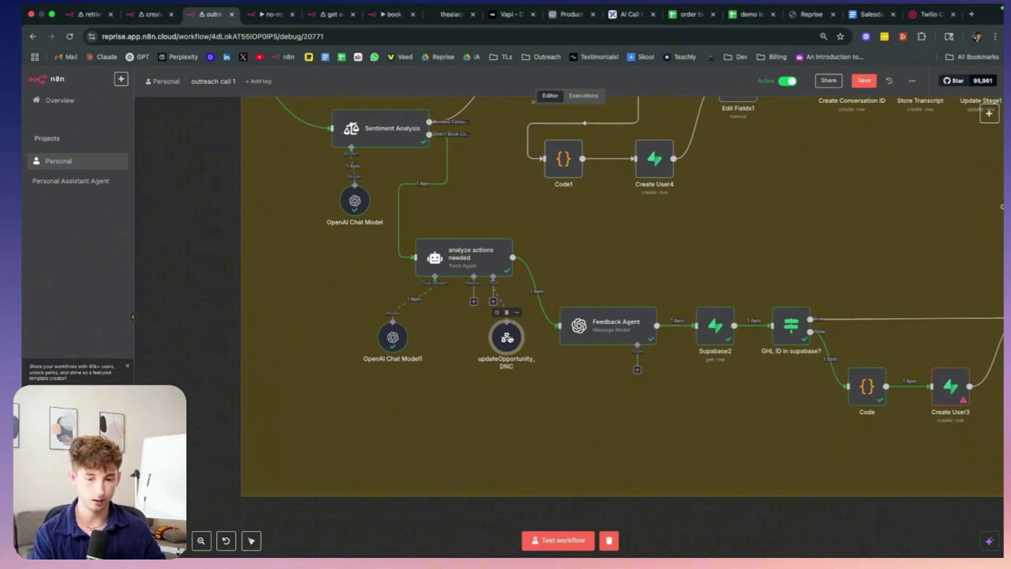
Inspect the updateOpportunity_DNC tool's settings.
{"action": "double_click", "coordinate": [507, 338]}
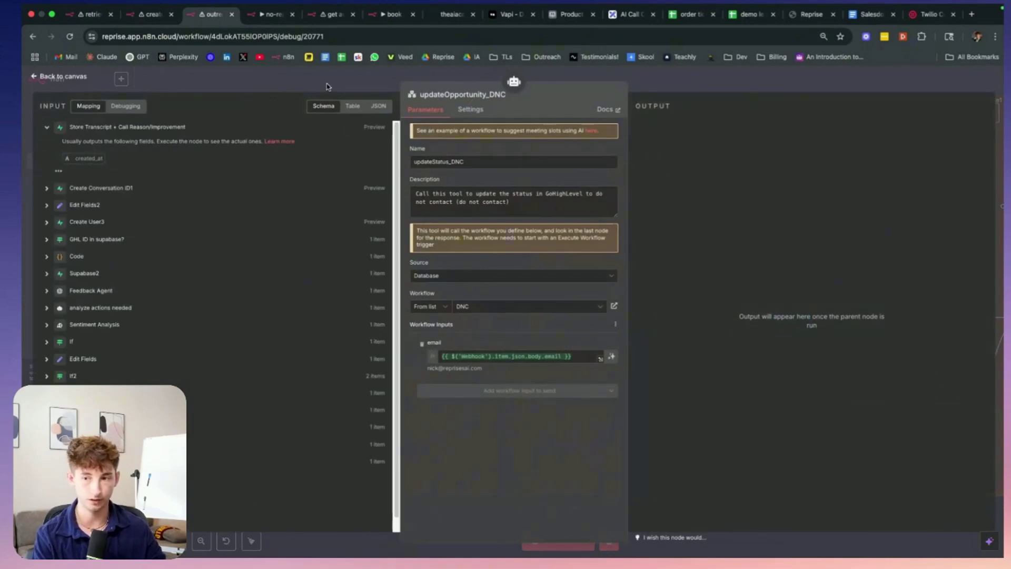
{"action": "left_click", "coordinate": [326, 86]}
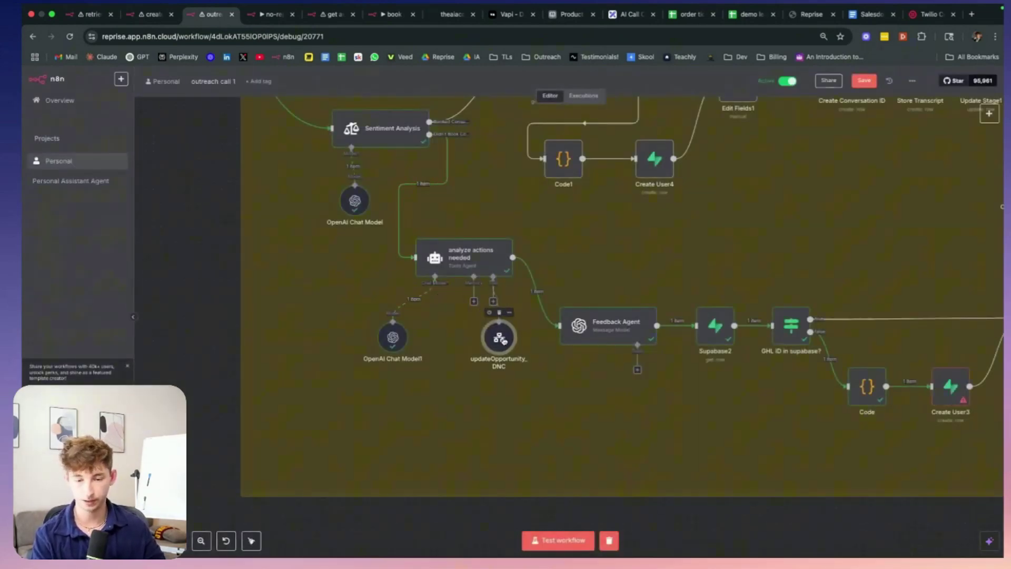
{"action": "scroll", "coordinate": [371, 490], "scroll_direction": "right", "scroll_amount": 5}
{"action": "scroll", "coordinate": [371, 490], "scroll_direction": "down", "scroll_amount": 2}
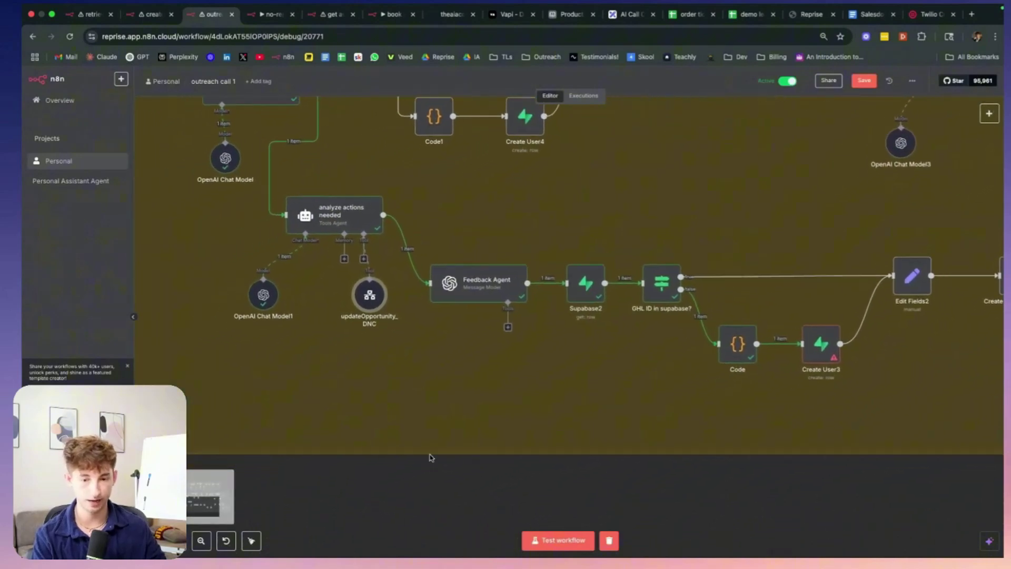
Read the Feedback Agent's output on why the meeting wasn't booked and its area for improvement.
{"action": "double_click", "coordinate": [477, 282]}
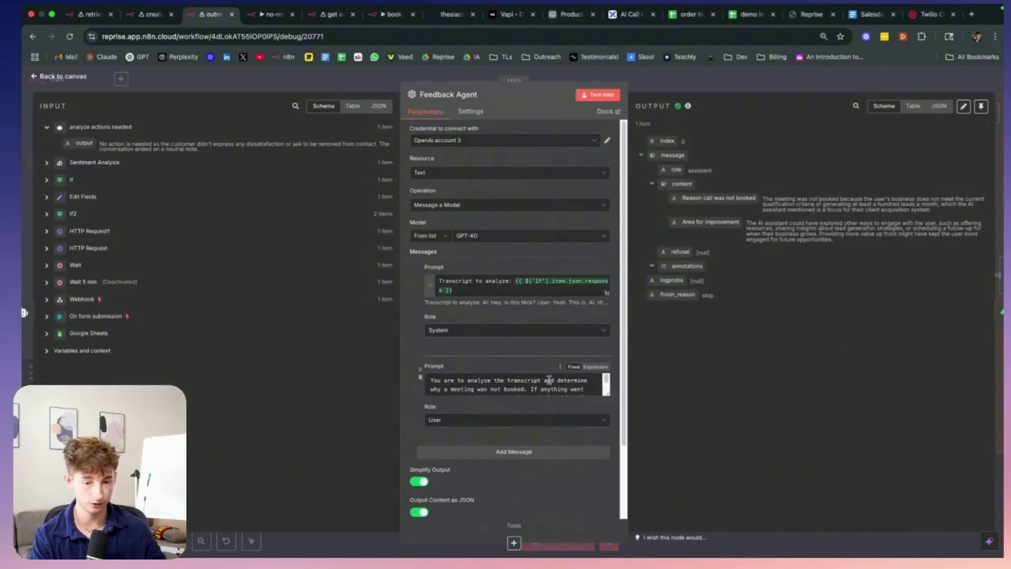
{"action": "scroll", "coordinate": [547, 382], "scroll_direction": "down", "scroll_amount": 2}
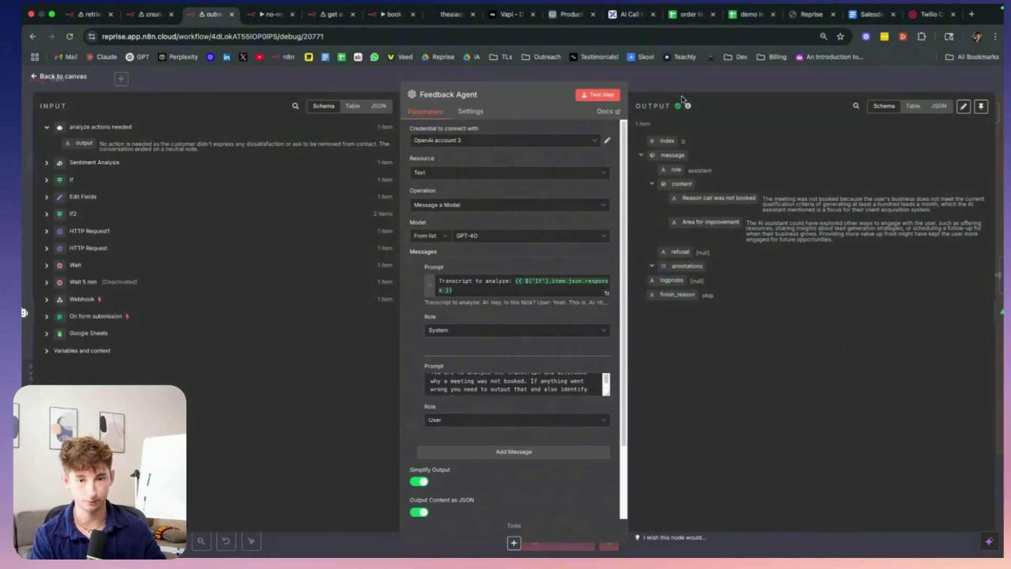
{"action": "key", "text": "Escape"}
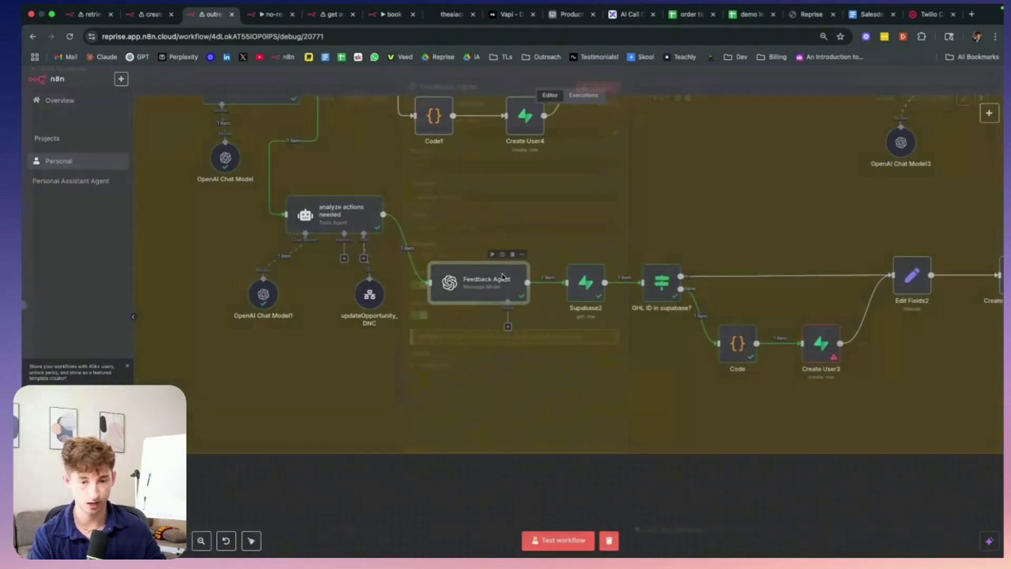
{"action": "double_click", "coordinate": [500, 277]}
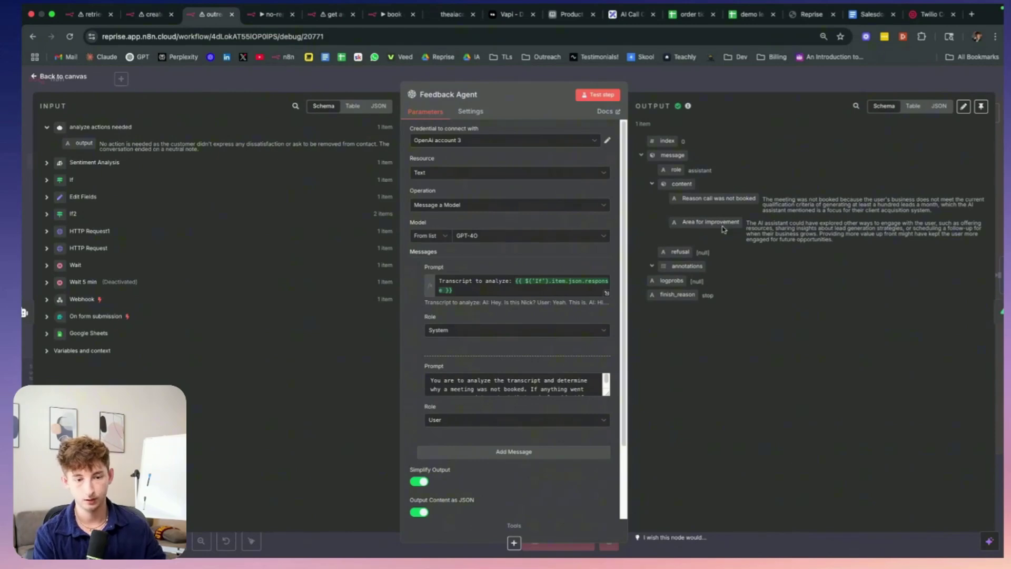
{"action": "left_click_drag", "start_coordinate": [680, 221], "coordinate": [752, 221]}
{"action": "left_click", "coordinate": [758, 227]}
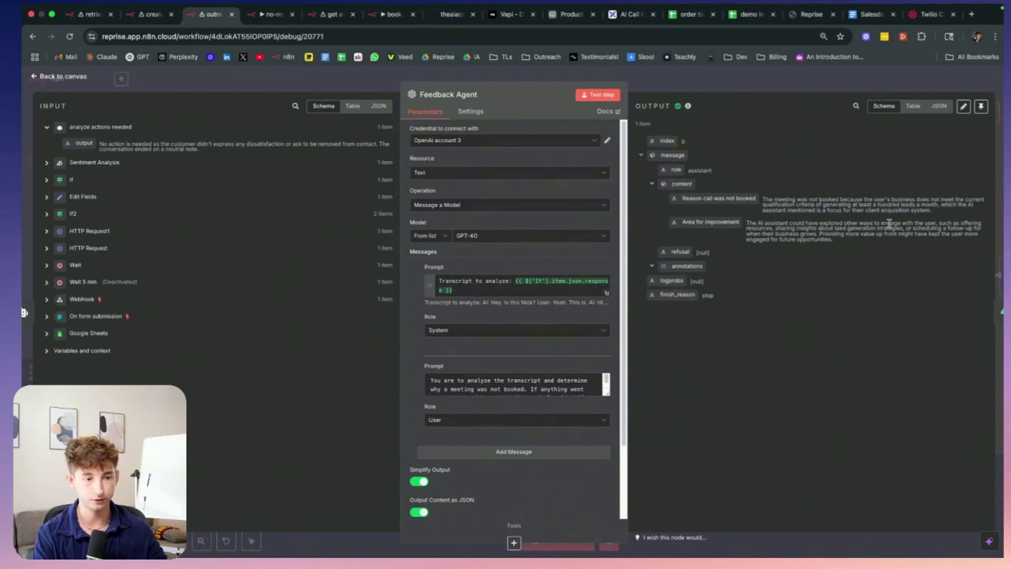
{"action": "left_click_drag", "start_coordinate": [747, 223], "coordinate": [973, 243]}
{"action": "left_click", "coordinate": [808, 249]}
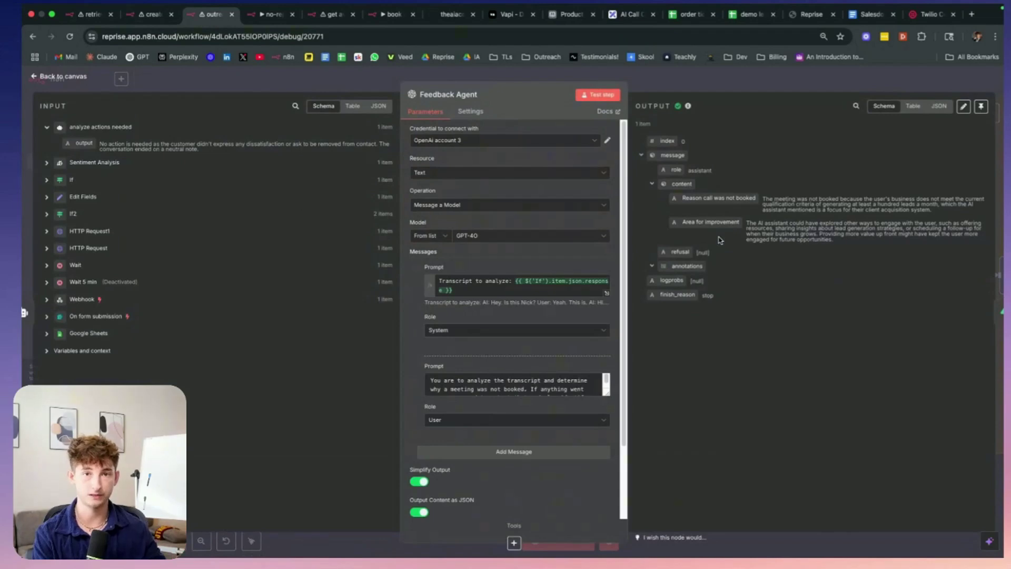
{"action": "left_click", "coordinate": [675, 81]}
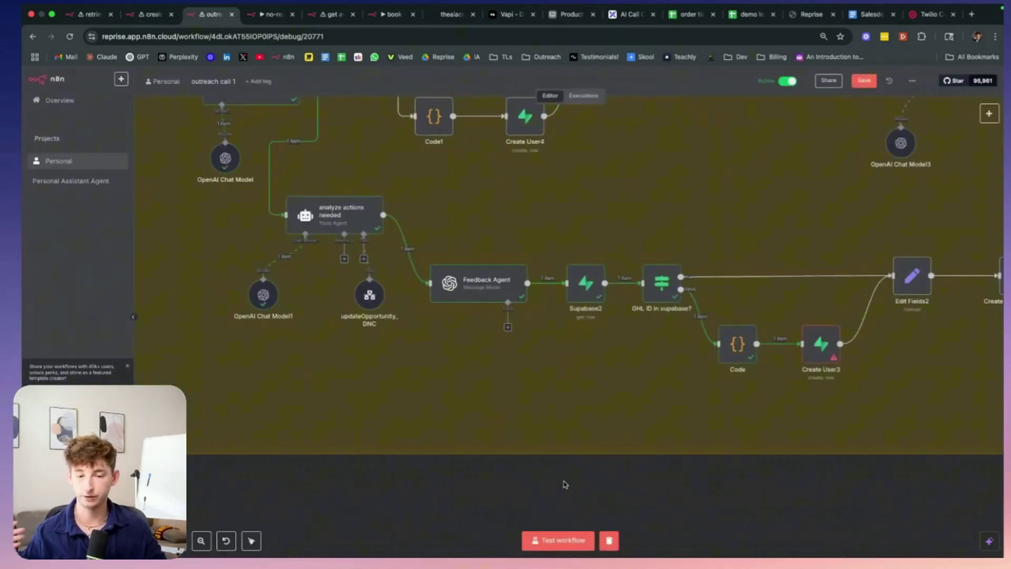
{"action": "scroll", "coordinate": [532, 471], "scroll_direction": "right", "scroll_amount": 2}
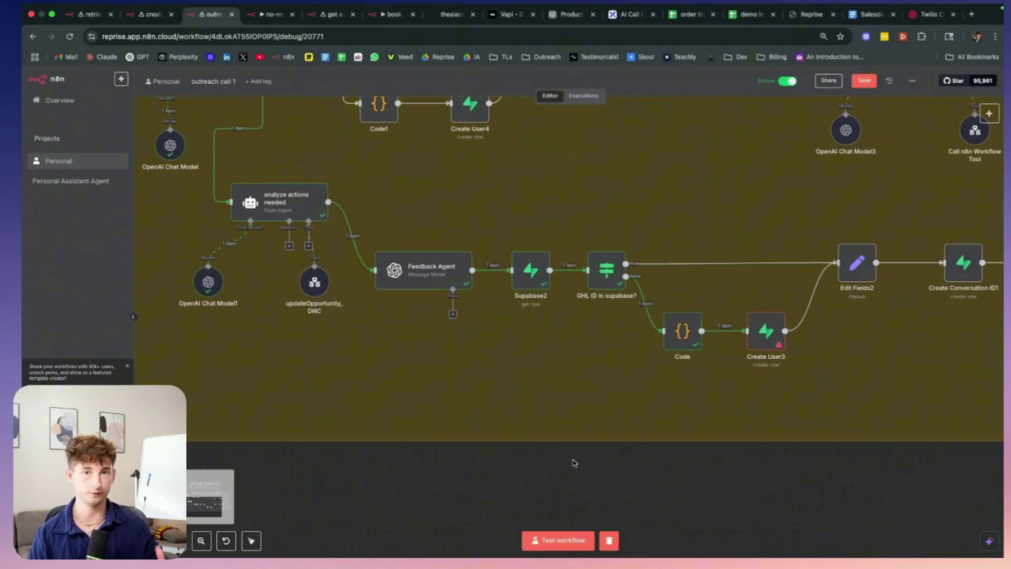
In a new tab, open CRM Dashboard from the Dev bookmarks and sign in with the account email and password.
{"action": "left_click", "coordinate": [971, 14]}
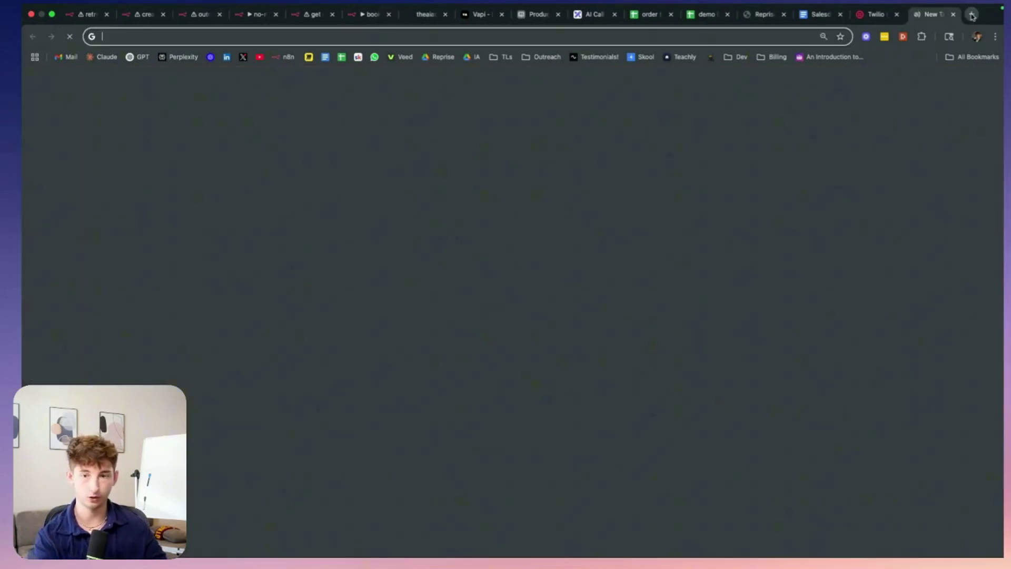
{"action": "left_click", "coordinate": [745, 58]}
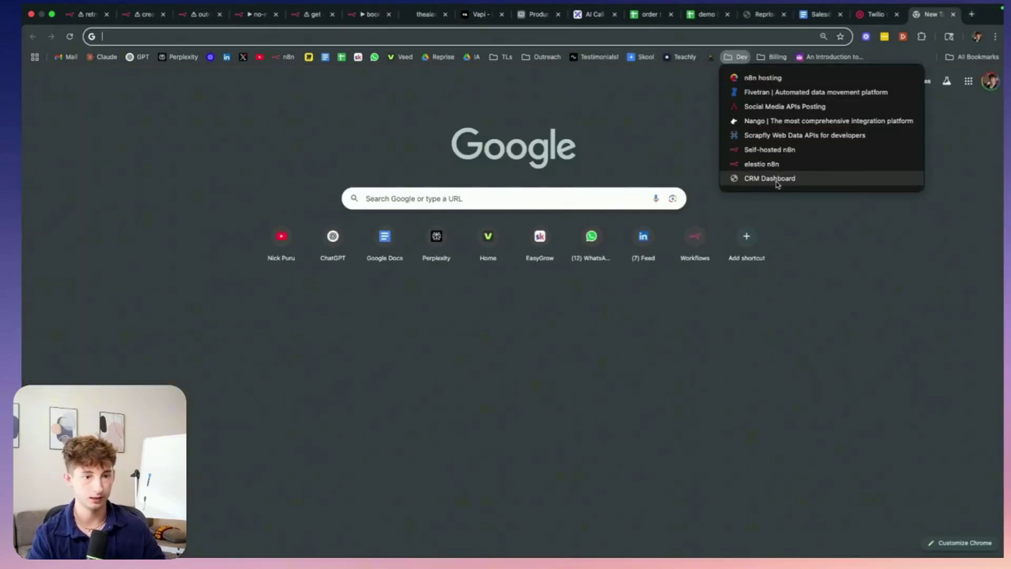
{"action": "left_click", "coordinate": [778, 181]}
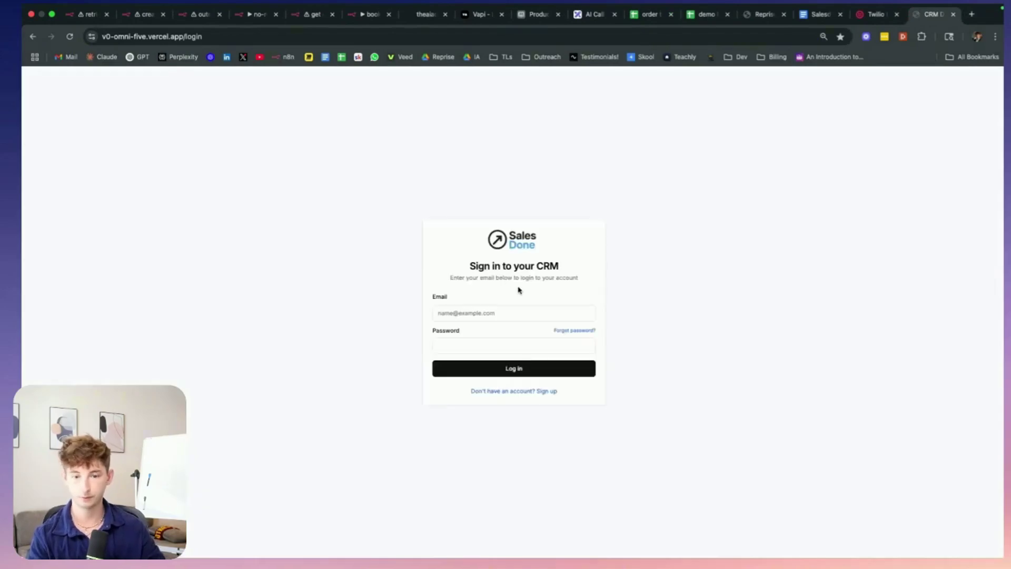
{"action": "left_click", "coordinate": [476, 314]}
{"action": "type", "text": "developer@"}
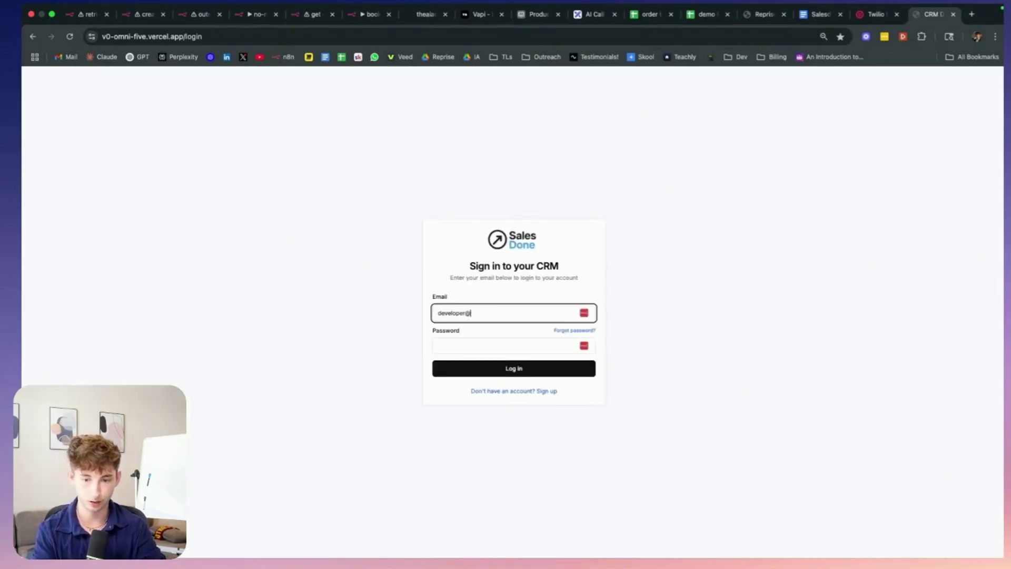
{"action": "key", "text": "Tab"}
{"action": "key", "text": "Tab"}
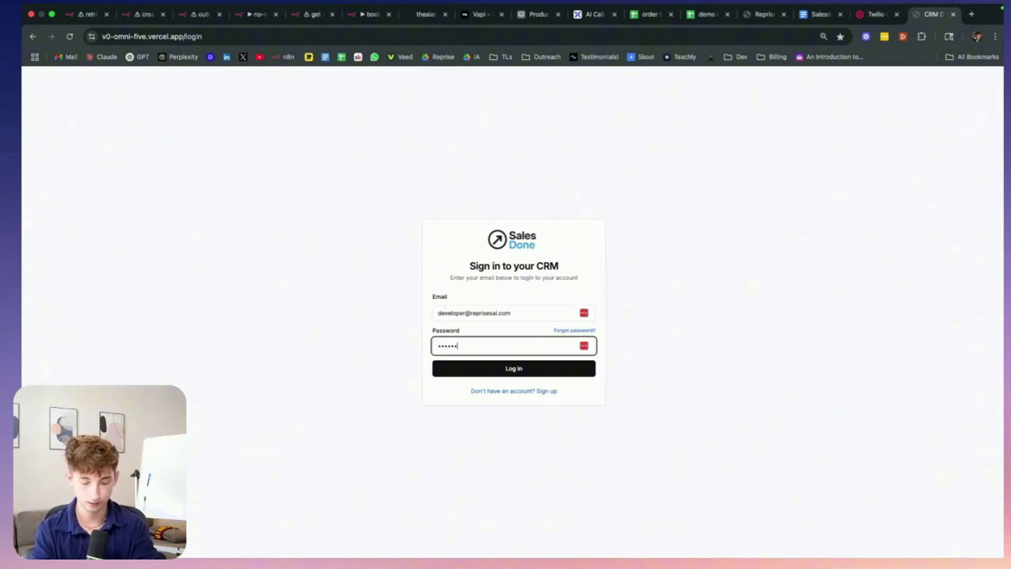
{"action": "key", "text": "super+a"}
{"action": "key", "text": "BackSpace"}
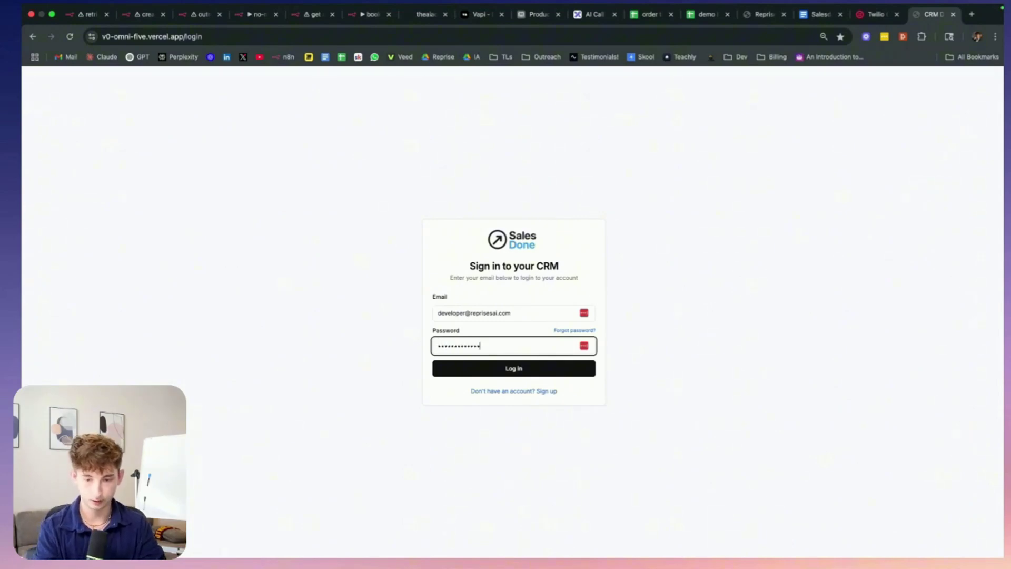
{"action": "key", "text": "Return"}
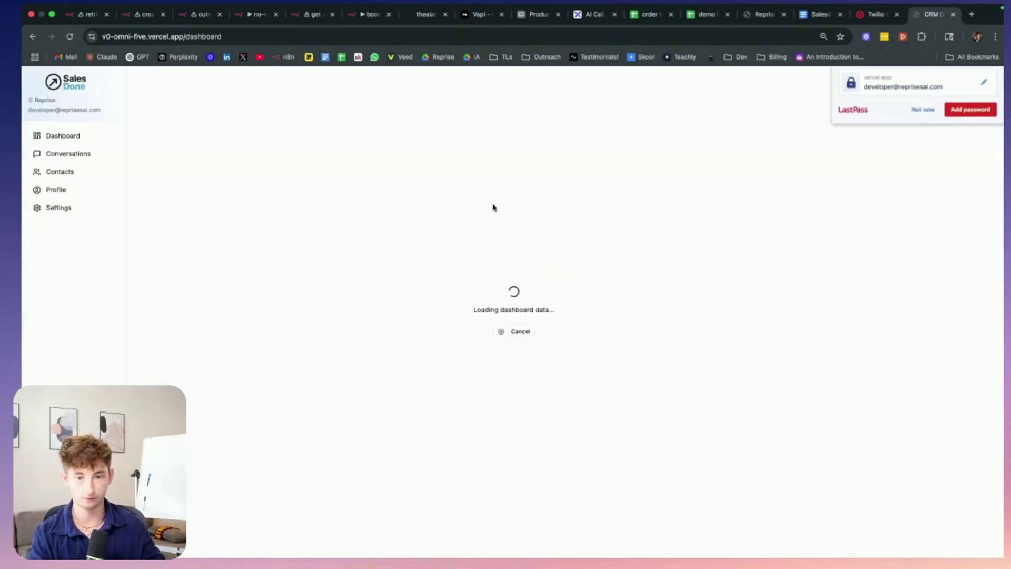
Read the recent outbound call summary and transcript on the Dashboard.
{"action": "scroll", "coordinate": [693, 444], "scroll_direction": "down", "scroll_amount": 2}
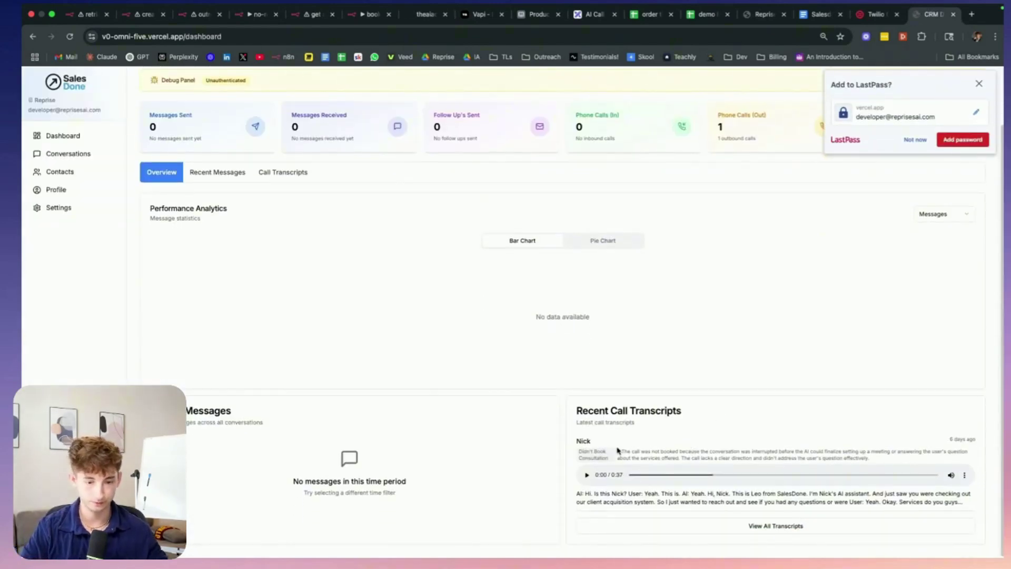
{"action": "left_click_drag", "start_coordinate": [700, 451], "coordinate": [894, 457]}
{"action": "left_click", "coordinate": [84, 175]}
Open an Instagram New Chat conversation from Conversations and read the customer's message.
{"action": "left_click", "coordinate": [83, 175]}
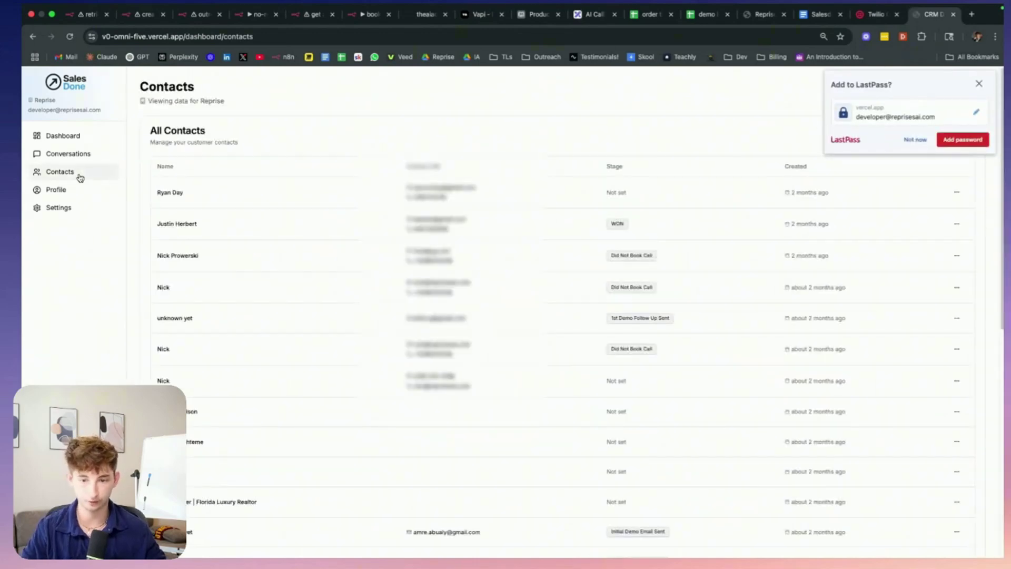
{"action": "left_click", "coordinate": [64, 158]}
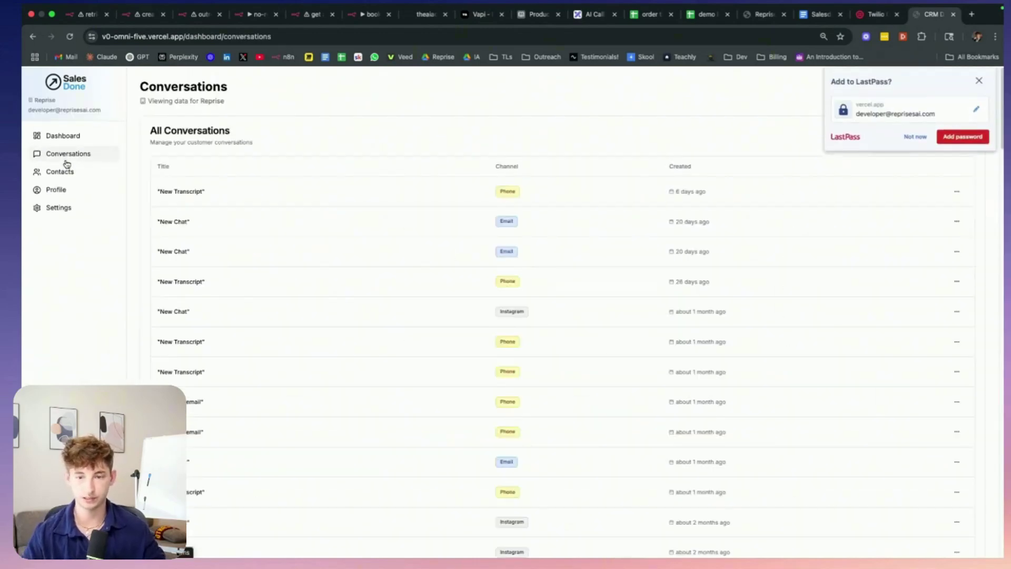
{"action": "scroll", "coordinate": [302, 341], "scroll_direction": "down", "scroll_amount": 7}
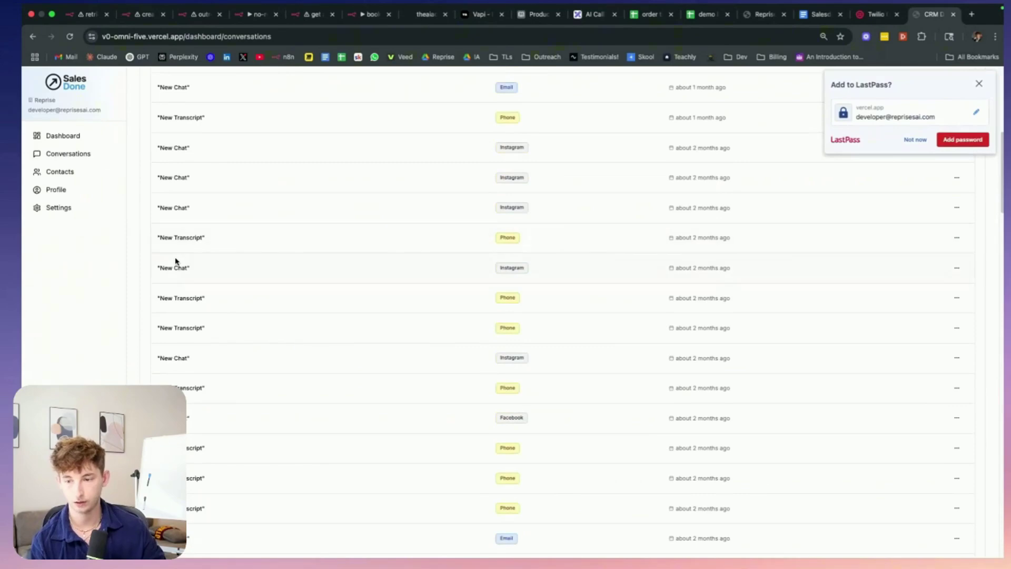
{"action": "left_click", "coordinate": [173, 269]}
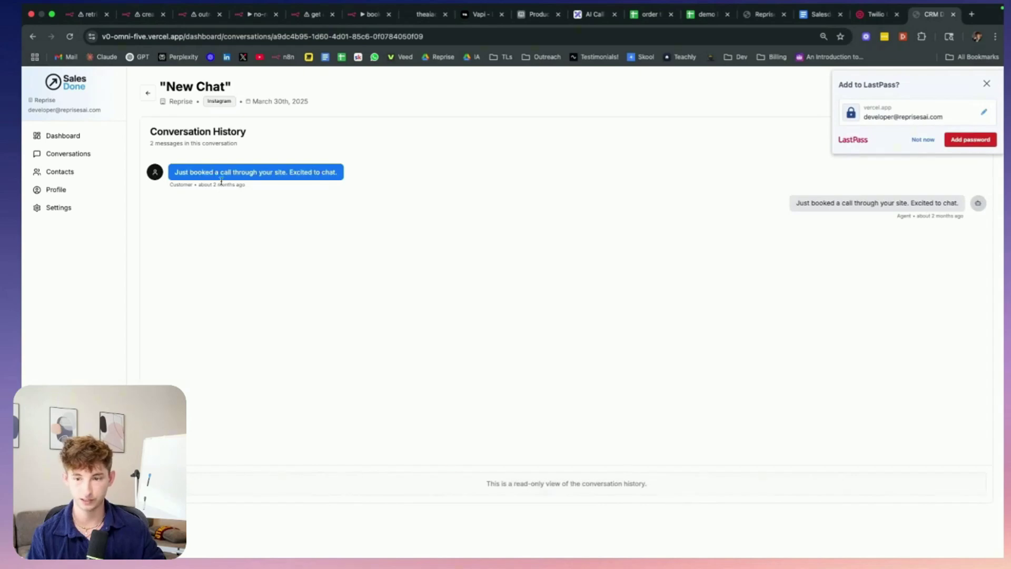
{"action": "left_click_drag", "start_coordinate": [174, 175], "coordinate": [297, 181]}
{"action": "left_click", "coordinate": [632, 226]}
{"action": "left_click", "coordinate": [148, 93]}
Switch the Dashboard statistics from Past 7 Days to All Time.
{"action": "left_click", "coordinate": [56, 141]}
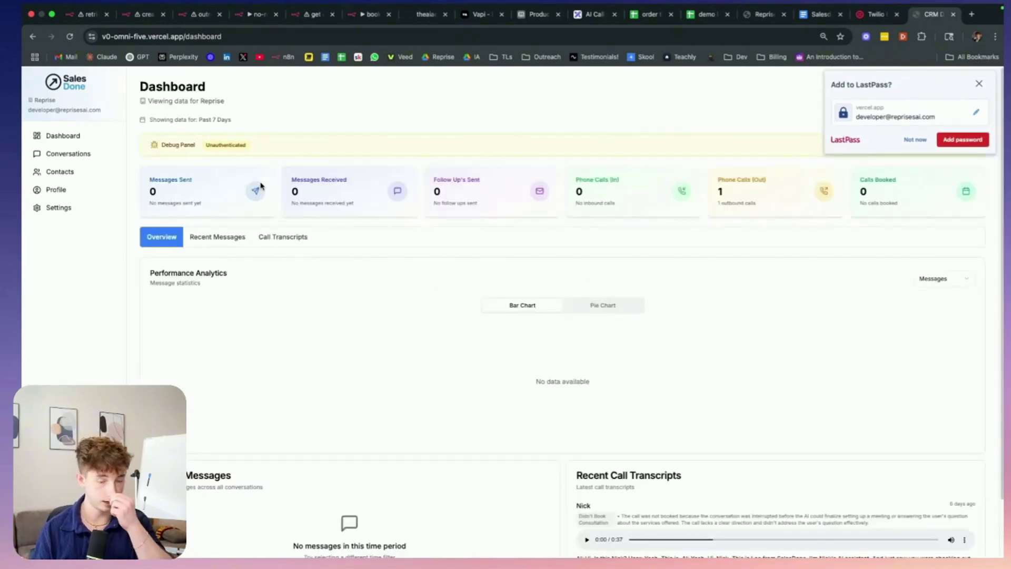
{"action": "left_click", "coordinate": [978, 84]}
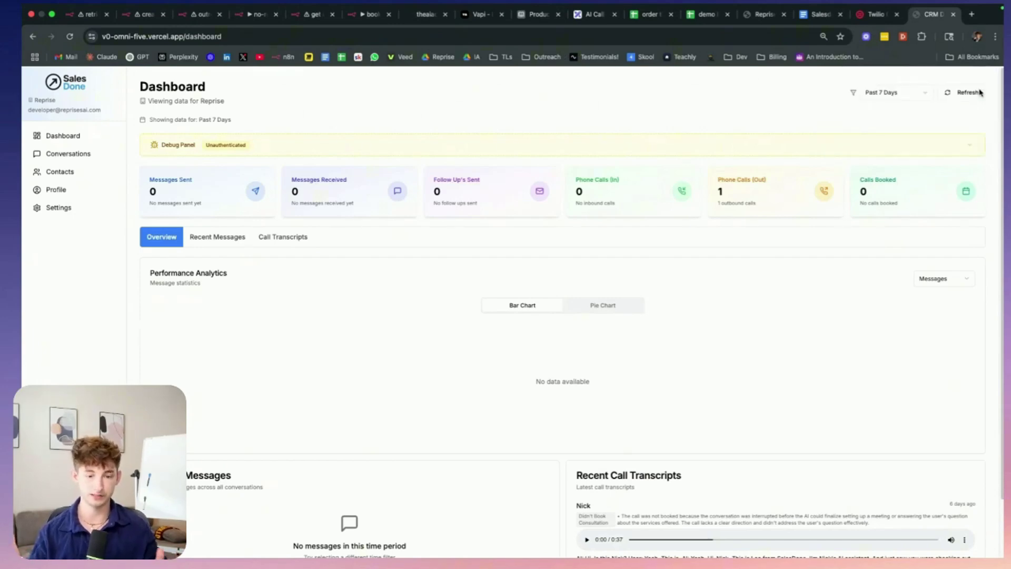
{"action": "left_click", "coordinate": [898, 92]}
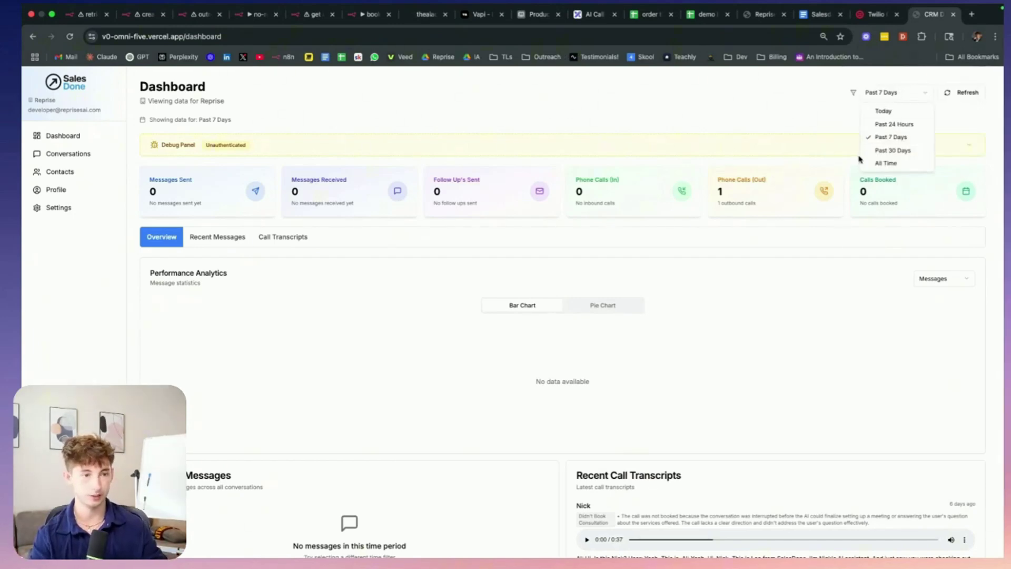
{"action": "left_click", "coordinate": [886, 163]}
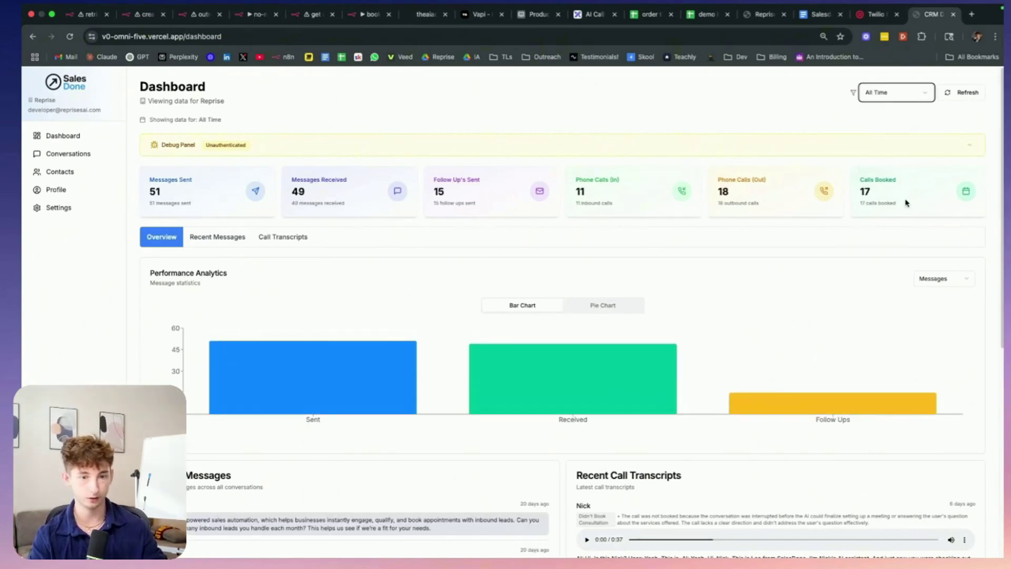
Review the all-time totals: 51 messages sent, 15 follow-ups, 11 inbound and 18 outbound calls.
{"action": "triple_click", "coordinate": [155, 180]}
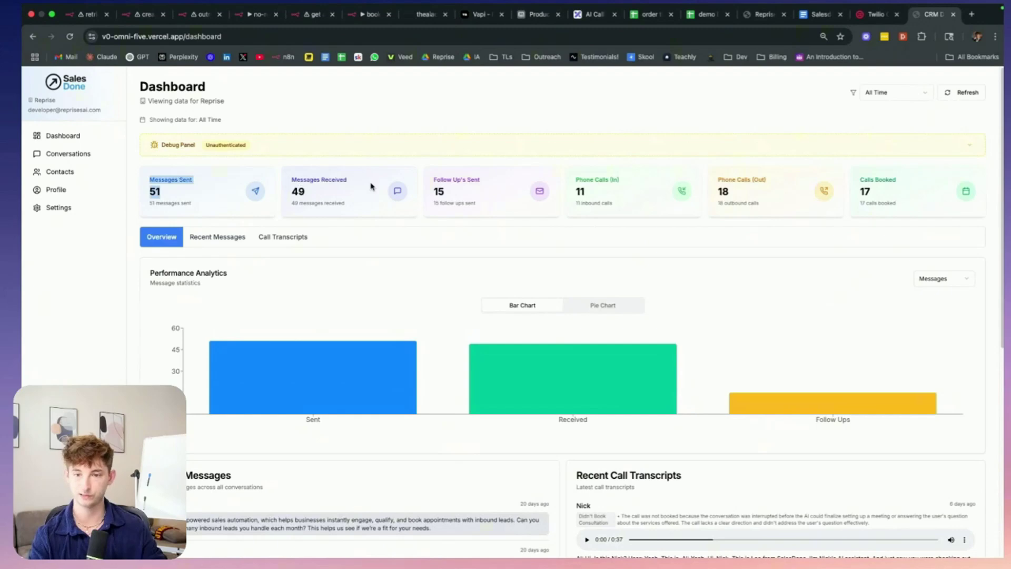
{"action": "left_click_drag", "start_coordinate": [432, 179], "coordinate": [447, 194]}
{"action": "left_click_drag", "start_coordinate": [575, 179], "coordinate": [618, 196]}
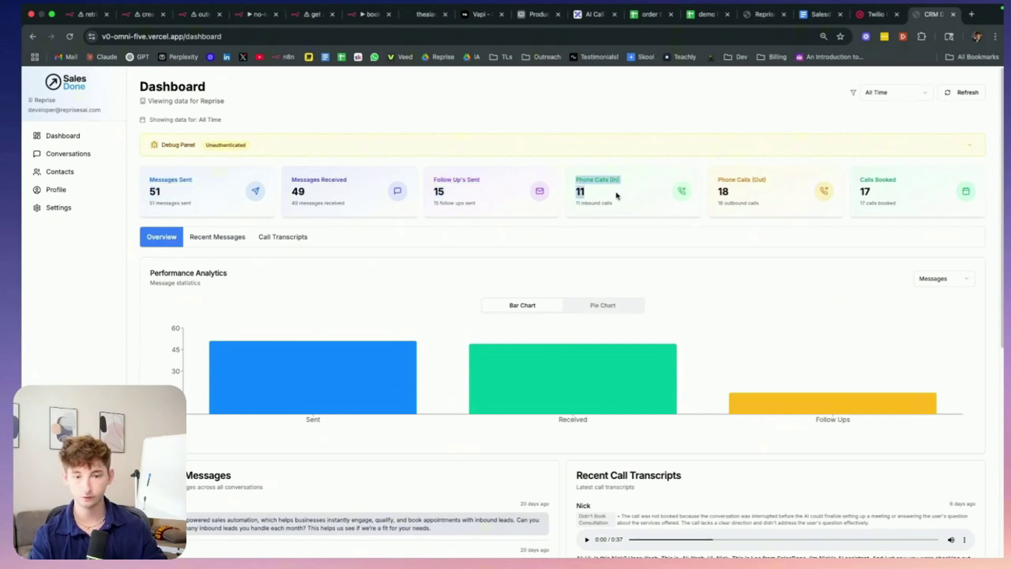
{"action": "left_click_drag", "start_coordinate": [718, 179], "coordinate": [760, 195]}
{"action": "left_click_drag", "start_coordinate": [860, 179], "coordinate": [930, 215]}
{"action": "scroll", "coordinate": [619, 313], "scroll_direction": "down", "scroll_amount": 3}
{"action": "scroll", "coordinate": [618, 312], "scroll_direction": "down", "scroll_amount": 3}
{"action": "scroll", "coordinate": [510, 463], "scroll_direction": "up", "scroll_amount": 7}
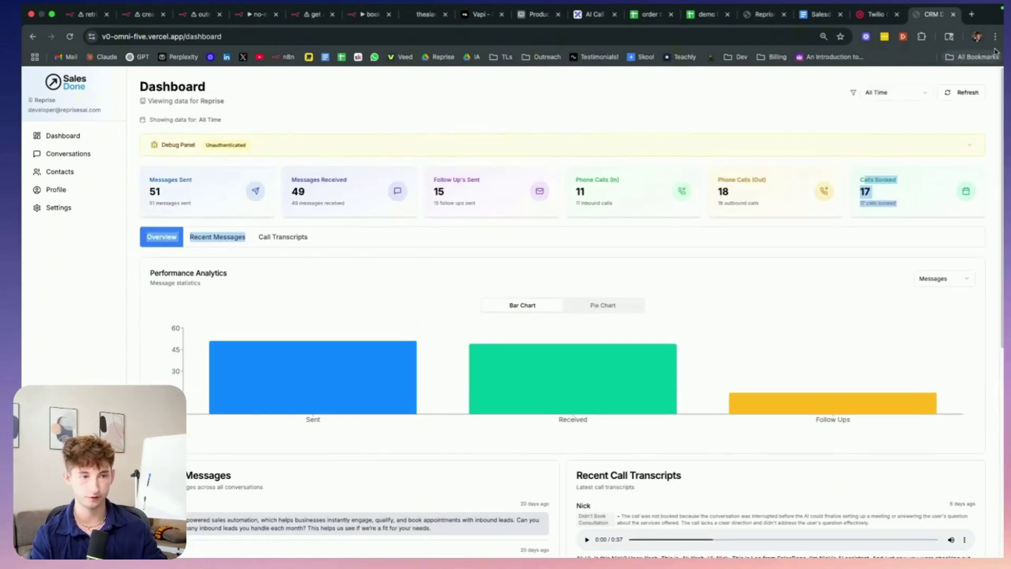
Return to outreach call 1 and pan to the 'Lead declined call / did not answer' group.
{"action": "left_click", "coordinate": [954, 15]}
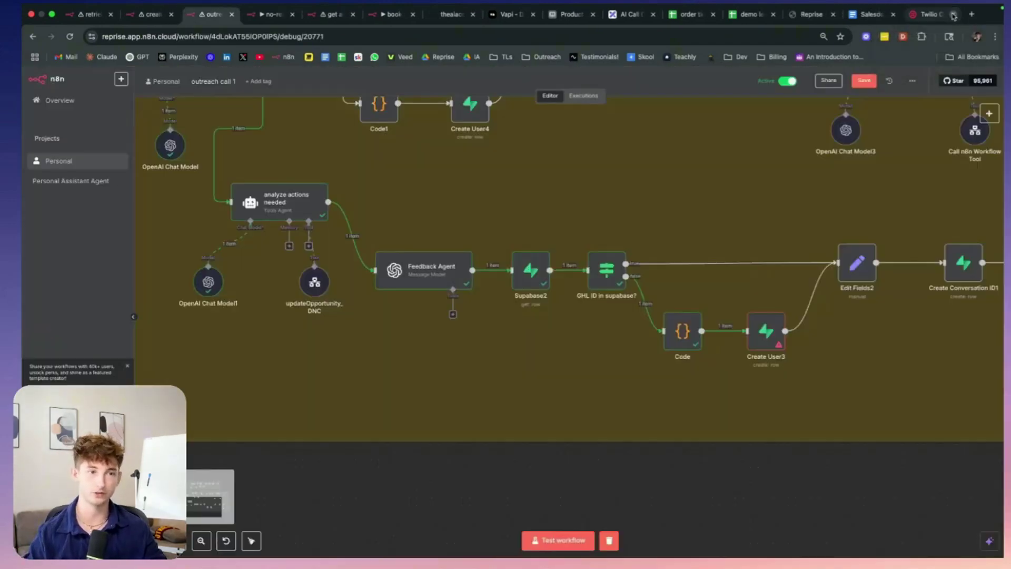
{"action": "scroll", "coordinate": [452, 443], "scroll_direction": "up", "scroll_amount": 3}
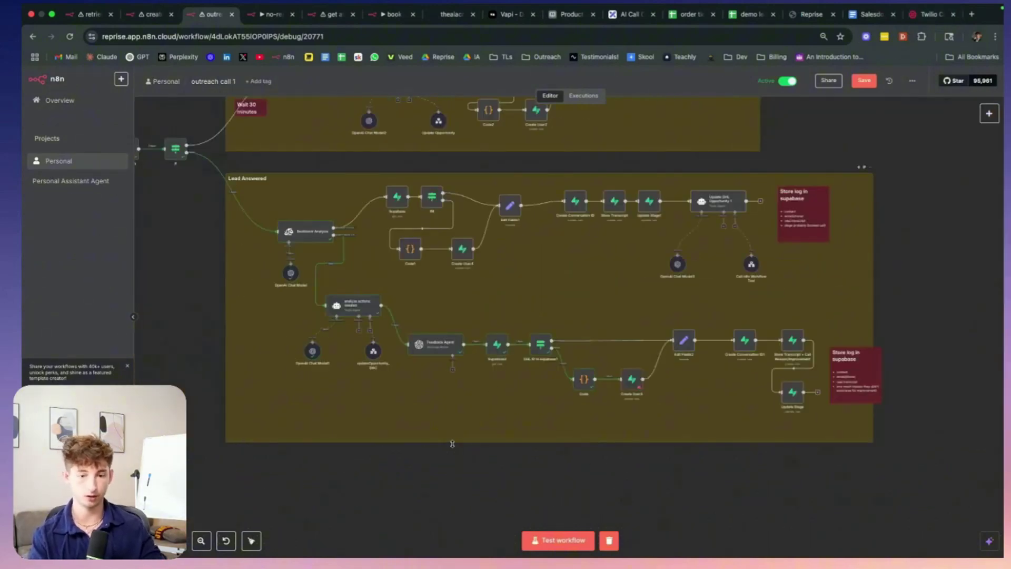
{"action": "scroll", "coordinate": [454, 444], "scroll_direction": "up", "scroll_amount": 1}
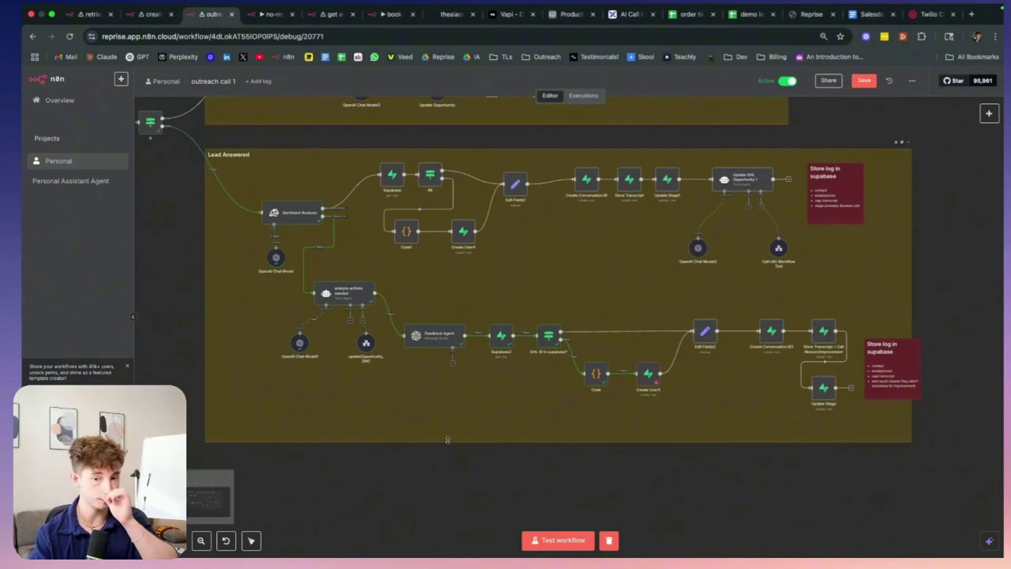
{"action": "scroll", "coordinate": [177, 271], "scroll_direction": "left", "scroll_amount": 3}
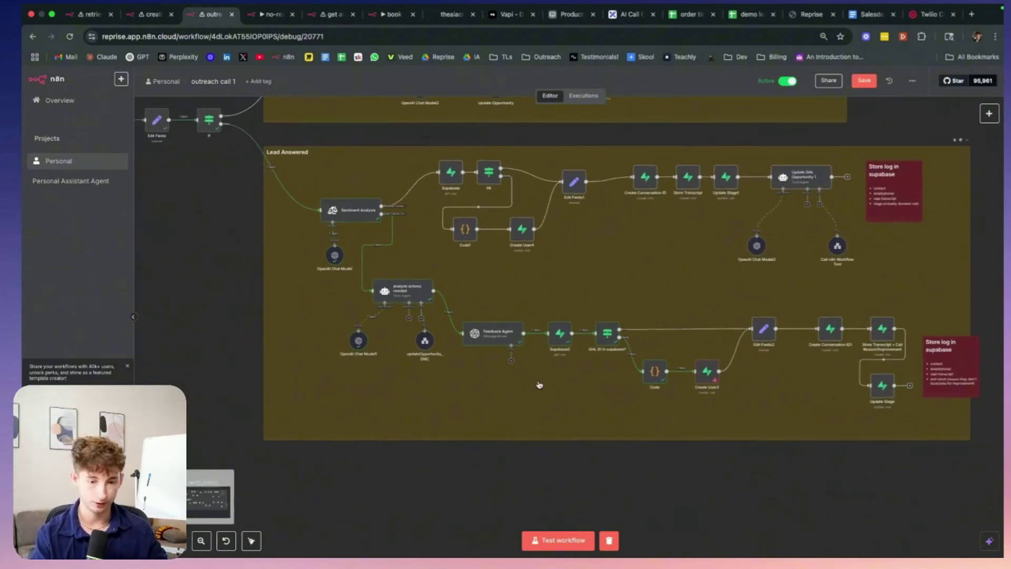
{"action": "scroll", "coordinate": [472, 244], "scroll_direction": "left", "scroll_amount": 3}
{"action": "scroll", "coordinate": [472, 245], "scroll_direction": "up", "scroll_amount": 5}
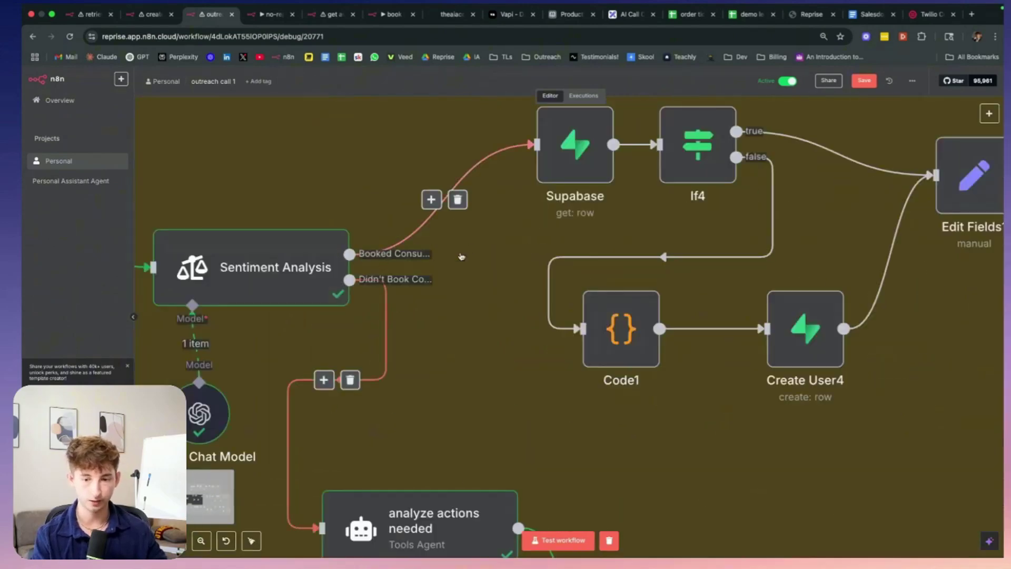
{"action": "scroll", "coordinate": [288, 310], "scroll_direction": "down", "scroll_amount": 2}
{"action": "scroll", "coordinate": [288, 309], "scroll_direction": "down", "scroll_amount": 2}
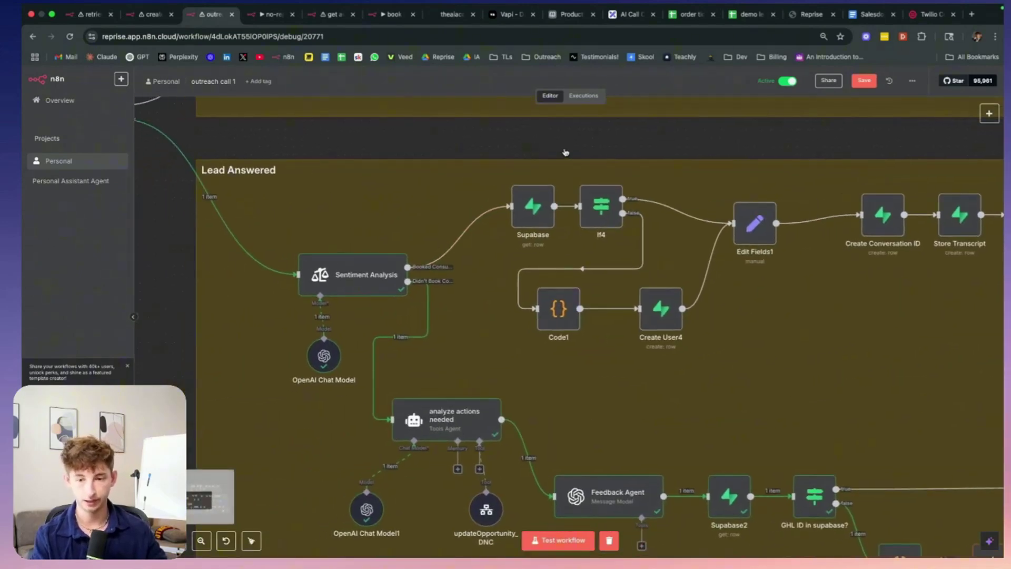
{"action": "scroll", "coordinate": [606, 148], "scroll_direction": "right", "scroll_amount": 4}
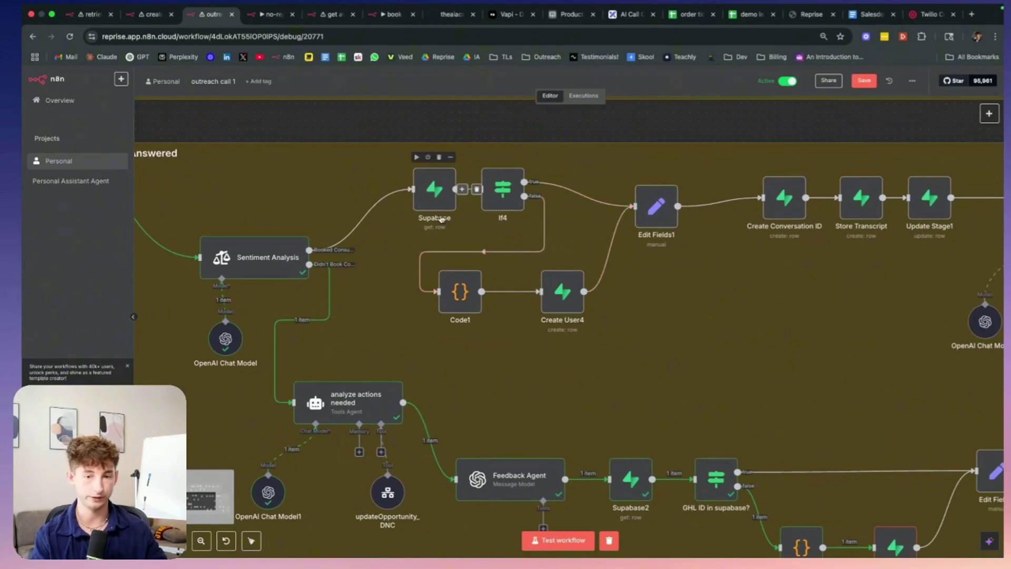
{"action": "scroll", "coordinate": [621, 279], "scroll_direction": "down", "scroll_amount": 2}
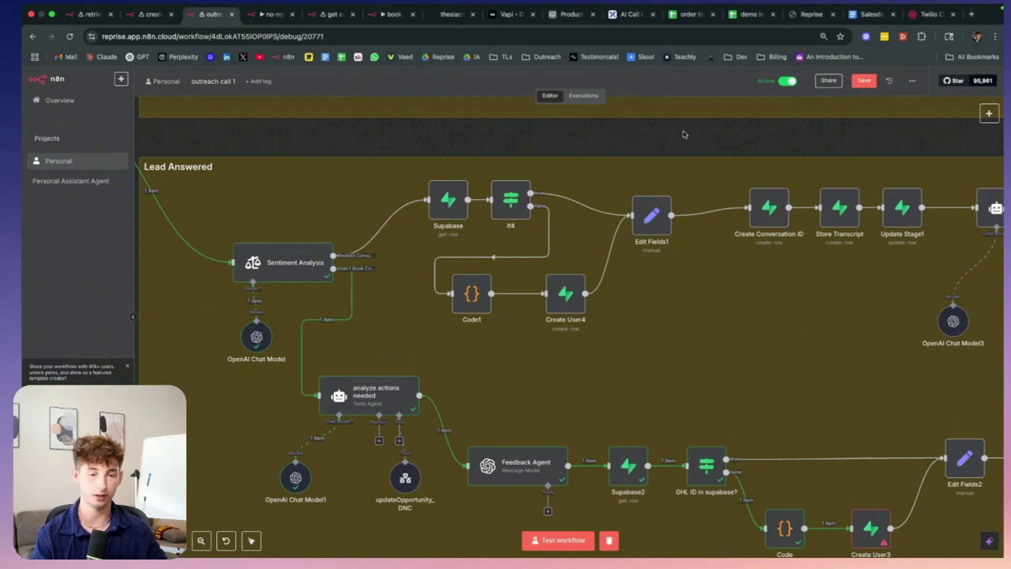
{"action": "scroll", "coordinate": [658, 147], "scroll_direction": "down", "scroll_amount": 3}
{"action": "scroll", "coordinate": [641, 164], "scroll_direction": "up", "scroll_amount": 4}
{"action": "scroll", "coordinate": [579, 237], "scroll_direction": "left", "scroll_amount": 3}
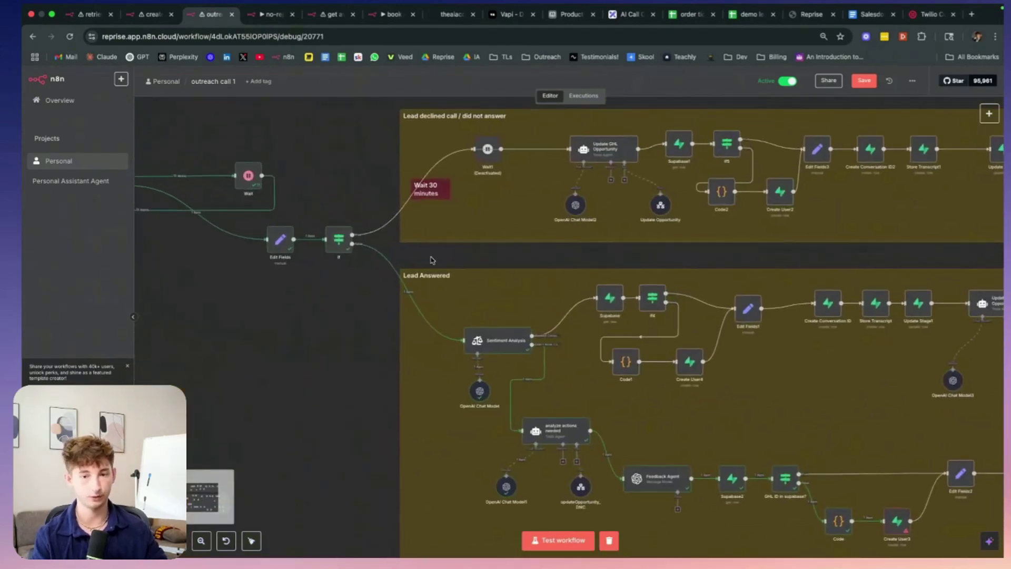
{"action": "scroll", "coordinate": [399, 162], "scroll_direction": "up", "scroll_amount": 2}
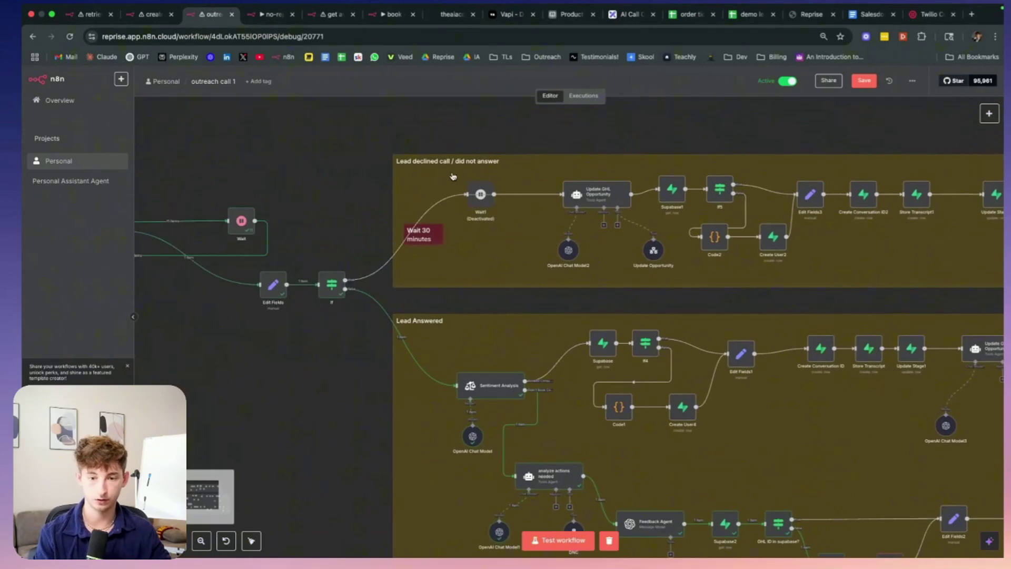
{"action": "scroll", "coordinate": [453, 176], "scroll_direction": "right", "scroll_amount": 3}
{"action": "scroll", "coordinate": [453, 176], "scroll_direction": "down", "scroll_amount": 1}
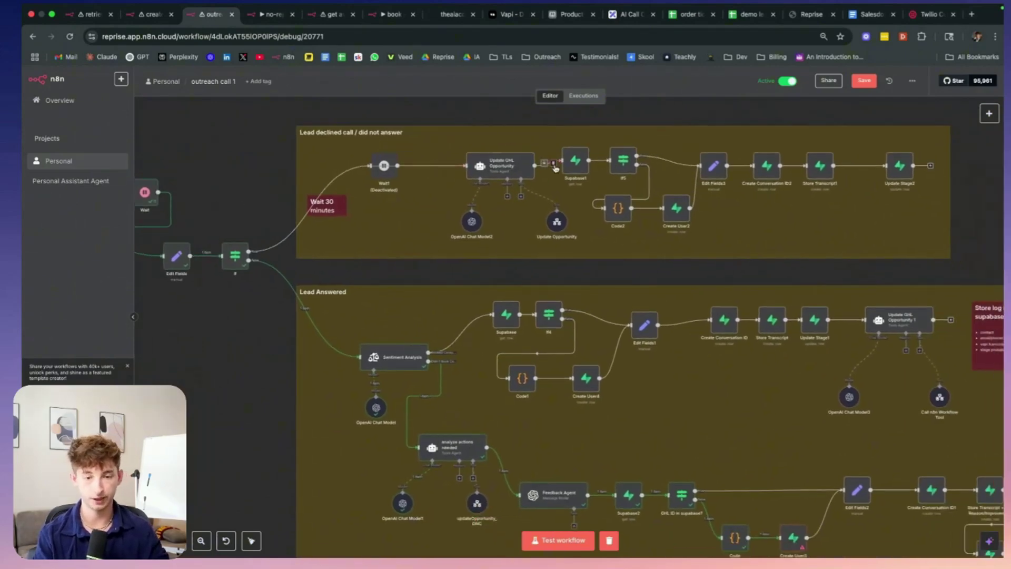
{"action": "scroll", "coordinate": [577, 168], "scroll_direction": "up", "scroll_amount": 3}
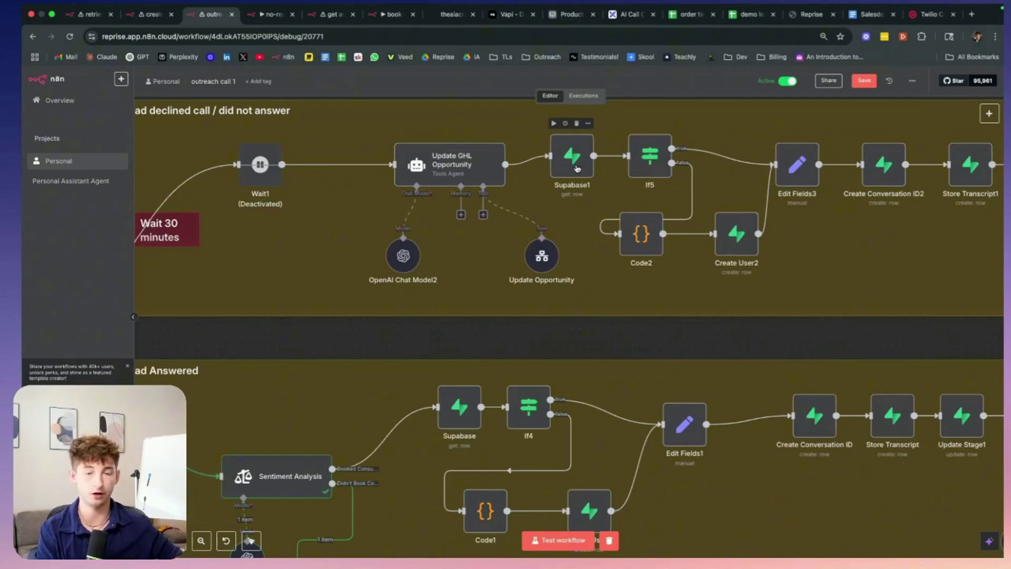
Read the Update GHL Opportunity agent's prompt and preview its resolved result.
{"action": "double_click", "coordinate": [437, 165]}
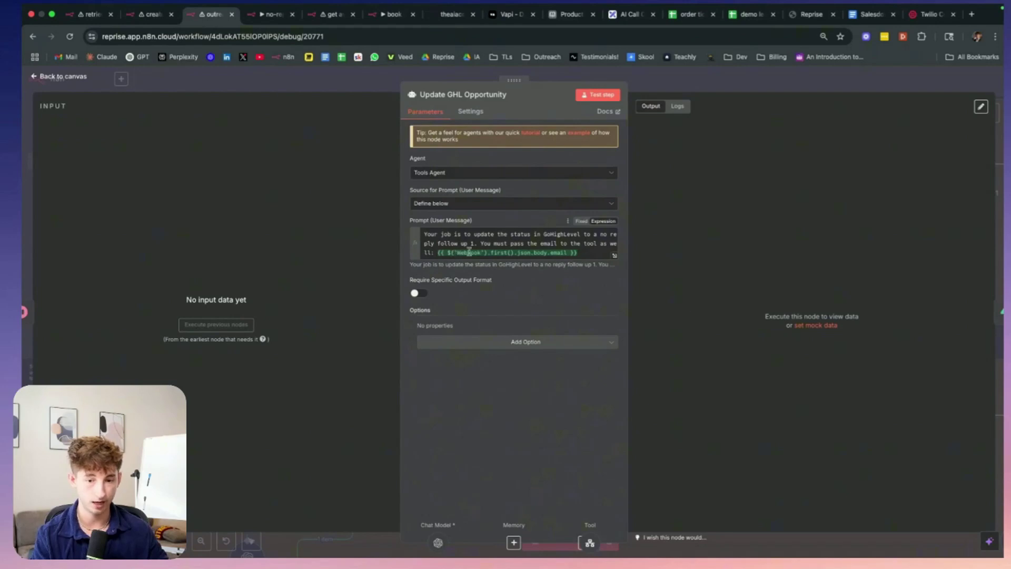
{"action": "left_click_drag", "start_coordinate": [478, 245], "coordinate": [599, 253]}
{"action": "left_click", "coordinate": [426, 248]}
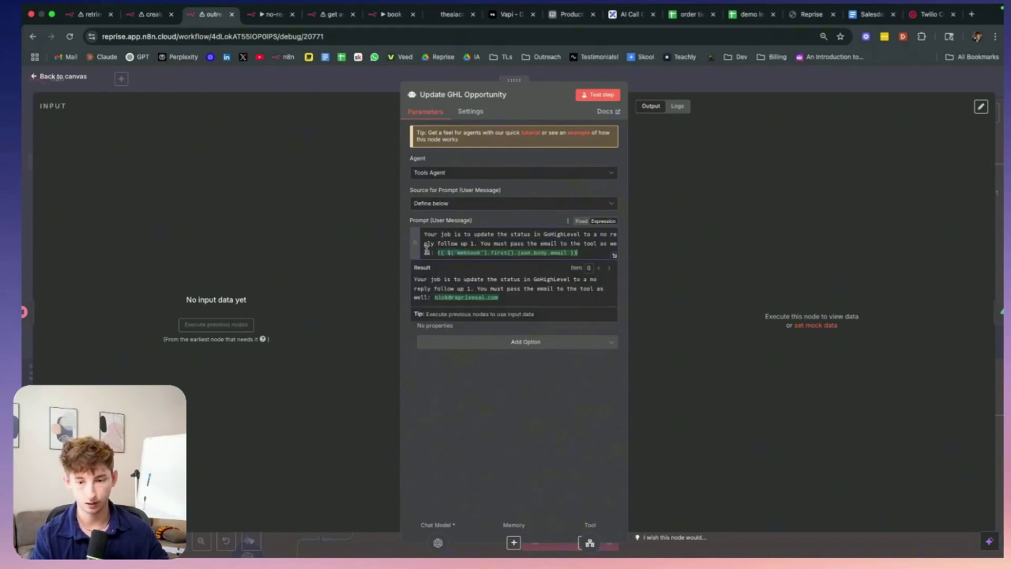
{"action": "left_click", "coordinate": [335, 96]}
{"action": "left_click", "coordinate": [346, 84]}
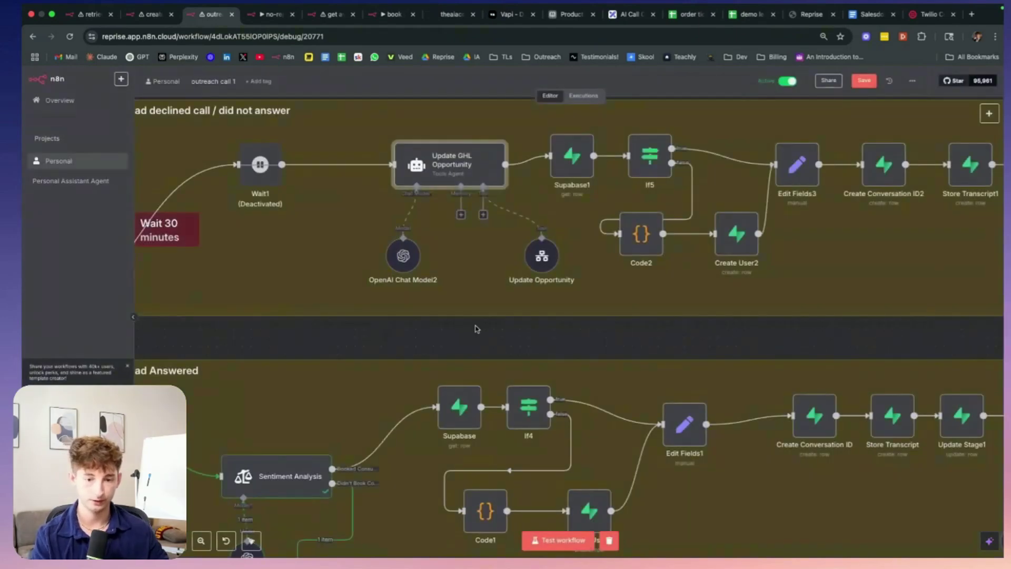
Inspect the Update Opportunity tool, then view the no-reply FUP1 sub-workflow it calls.
{"action": "scroll", "coordinate": [566, 268], "scroll_direction": "left", "scroll_amount": 2}
{"action": "double_click", "coordinate": [583, 259]}
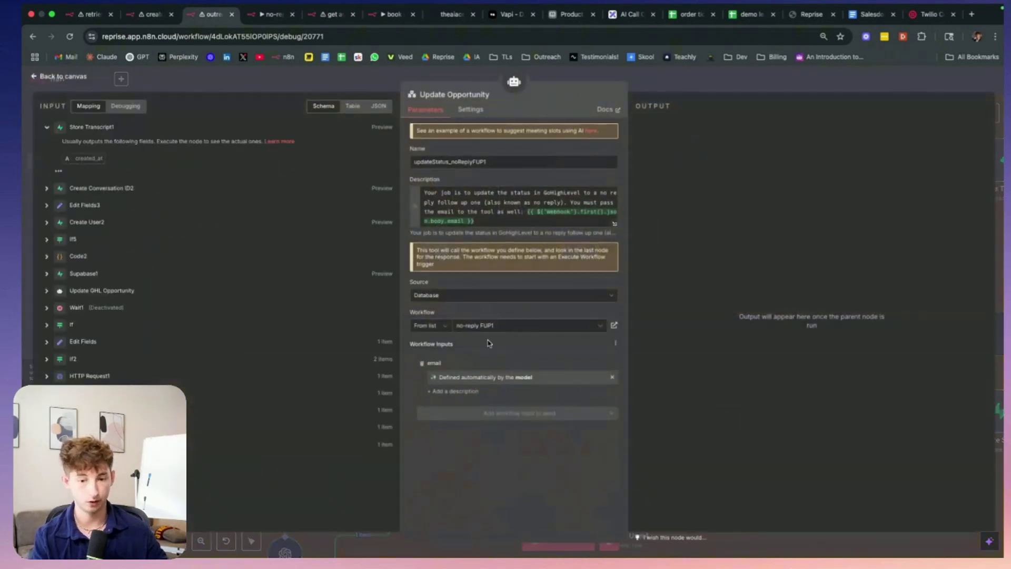
{"action": "left_click", "coordinate": [318, 95]}
{"action": "left_click", "coordinate": [266, 15]}
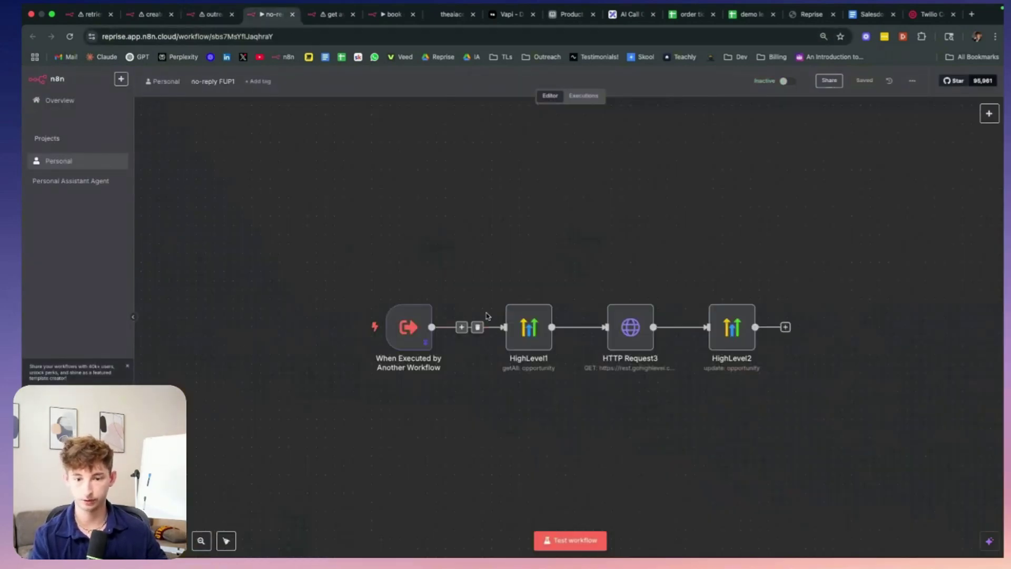
{"action": "scroll", "coordinate": [585, 301], "scroll_direction": "right", "scroll_amount": 2}
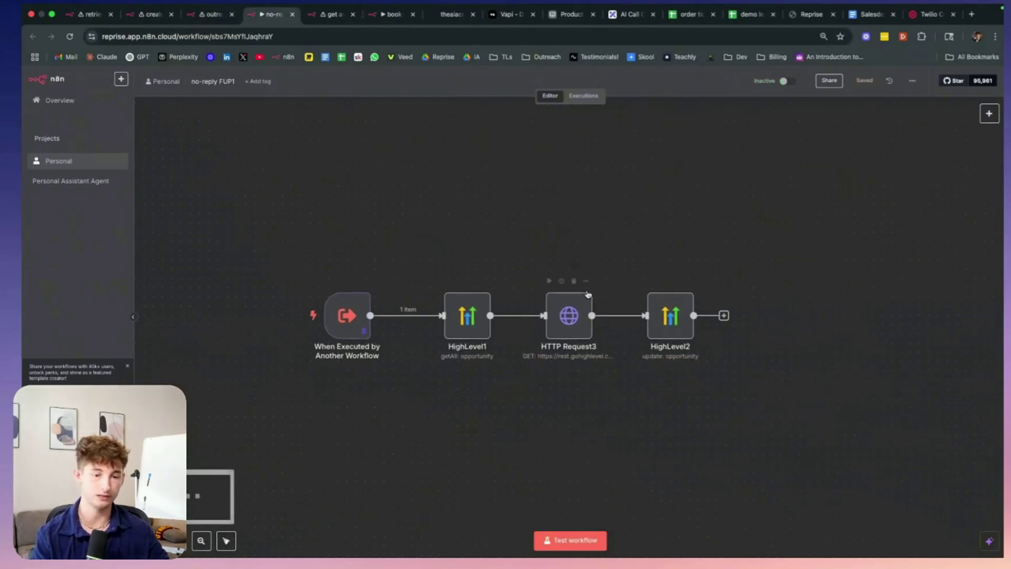
In GoHighLevel Automation, open Outbound Call 1 - No Answer from the Opportunity Changed folder.
{"action": "left_click", "coordinate": [811, 14]}
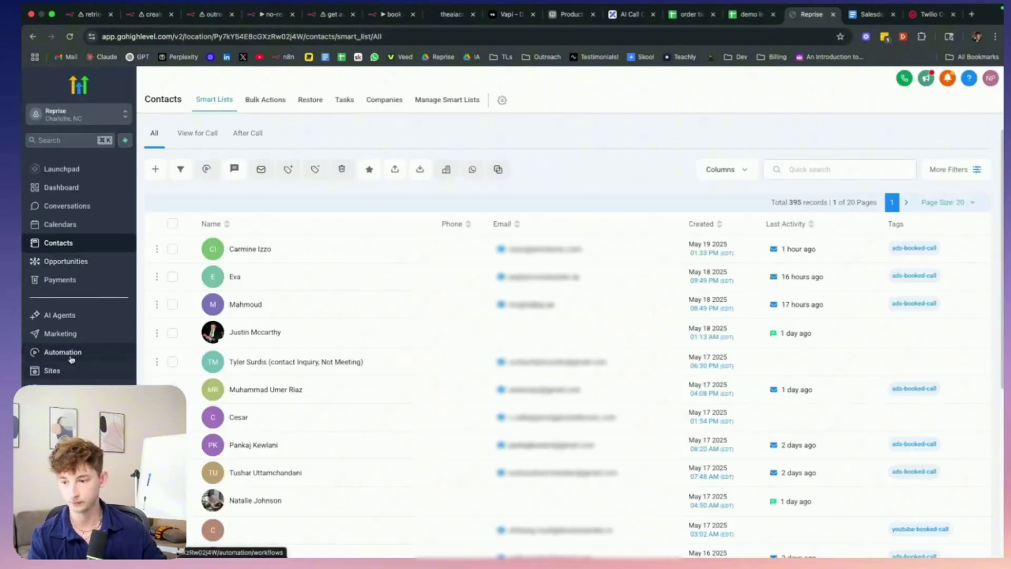
{"action": "left_click", "coordinate": [66, 353]}
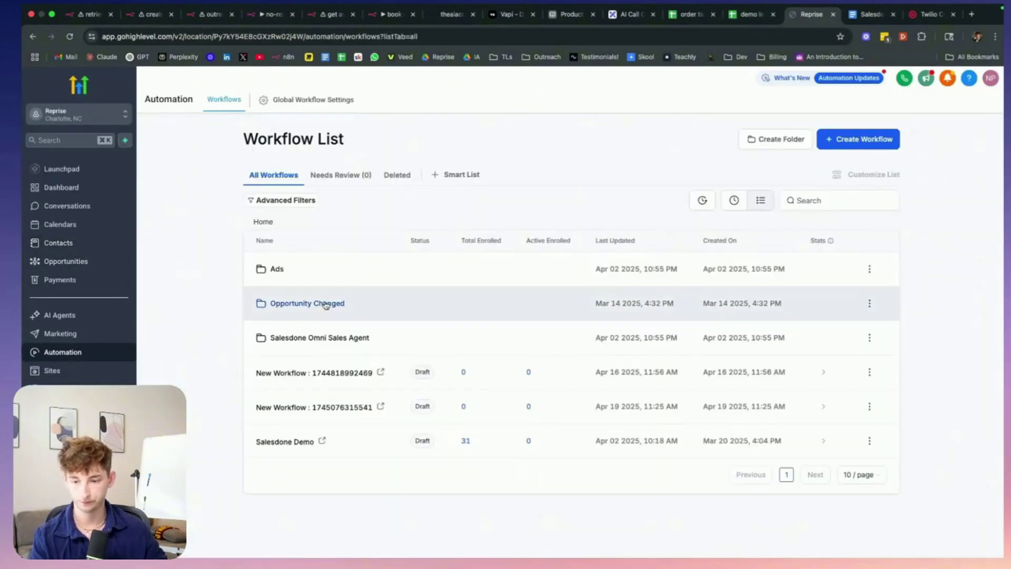
{"action": "left_click", "coordinate": [329, 305]}
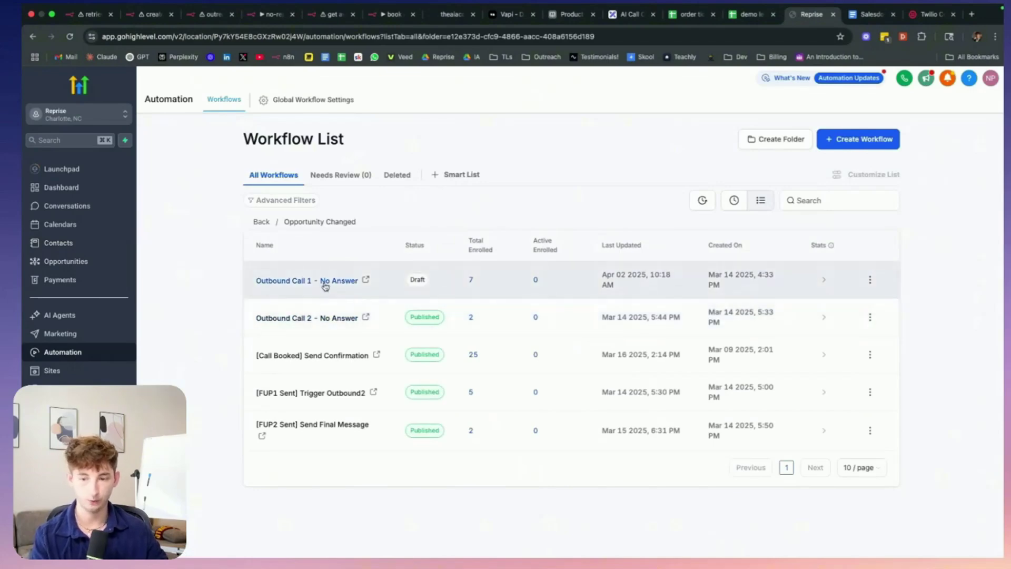
{"action": "left_click", "coordinate": [322, 282]}
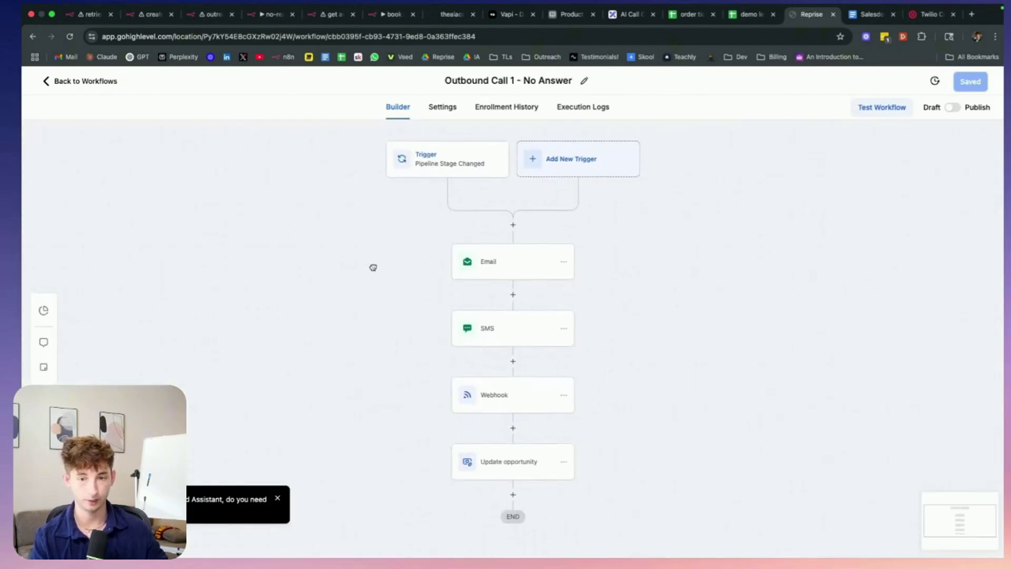
Glance through the other open n8n workflows, then return to the GoHighLevel workflow builder.
{"action": "left_click", "coordinate": [347, 16]}
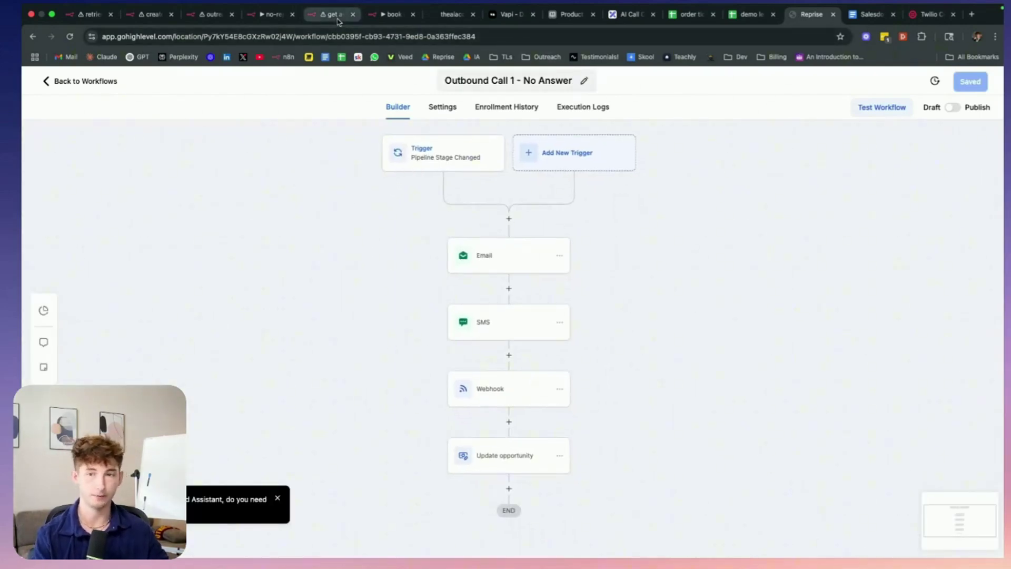
{"action": "left_click", "coordinate": [392, 14]}
{"action": "left_click", "coordinate": [262, 16]}
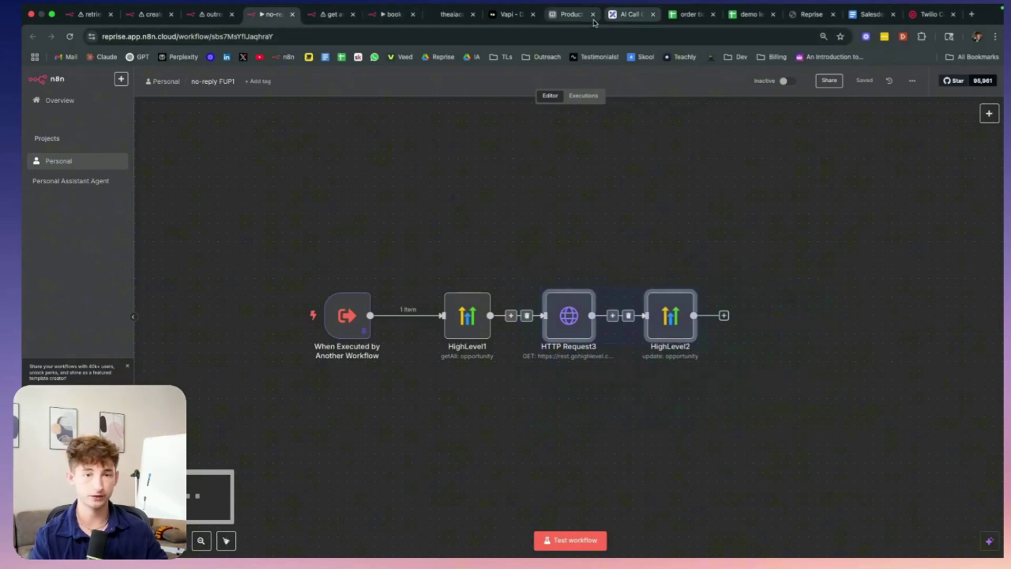
{"action": "left_click", "coordinate": [811, 14]}
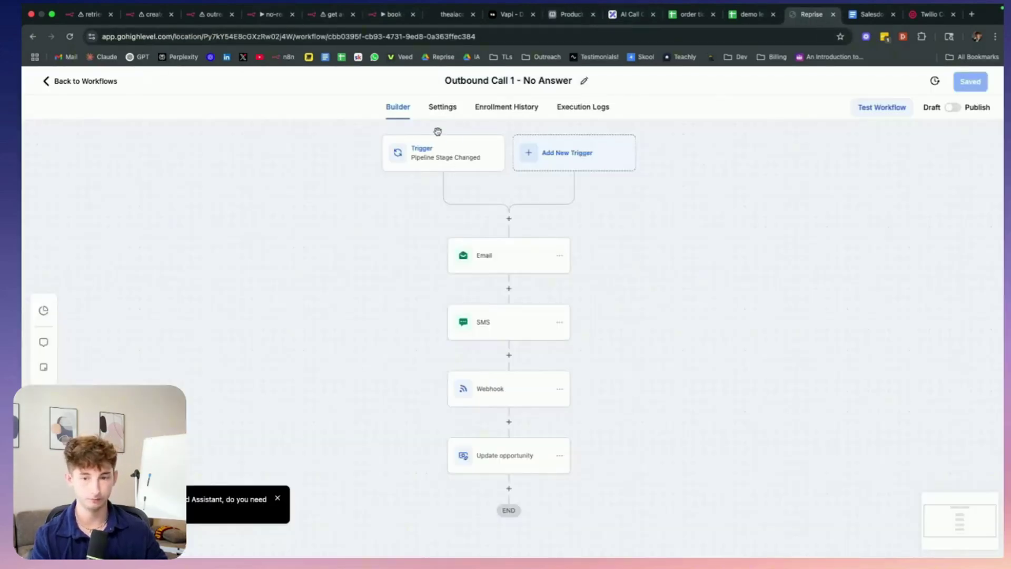
{"action": "scroll", "coordinate": [395, 283], "scroll_direction": "down", "scroll_amount": 1}
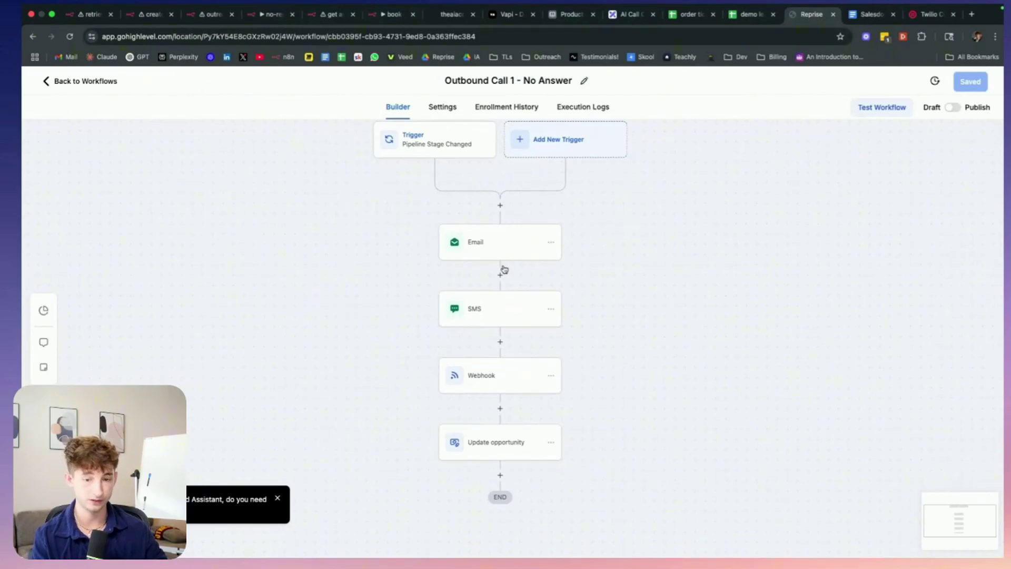
Review the Webhook step's Custom Data text value.
{"action": "left_click", "coordinate": [494, 380]}
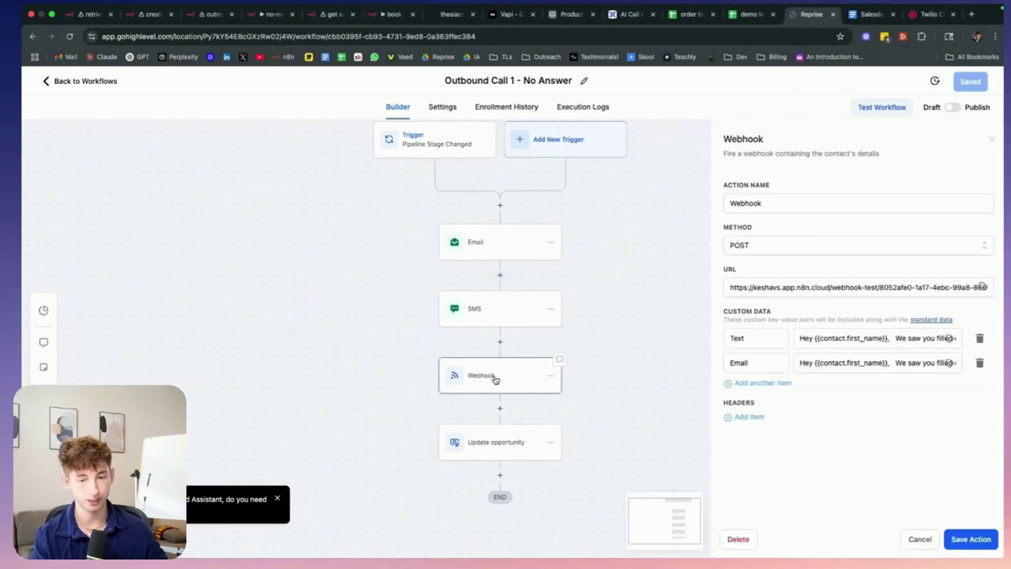
{"action": "scroll", "coordinate": [396, 395], "scroll_direction": "down", "scroll_amount": 3}
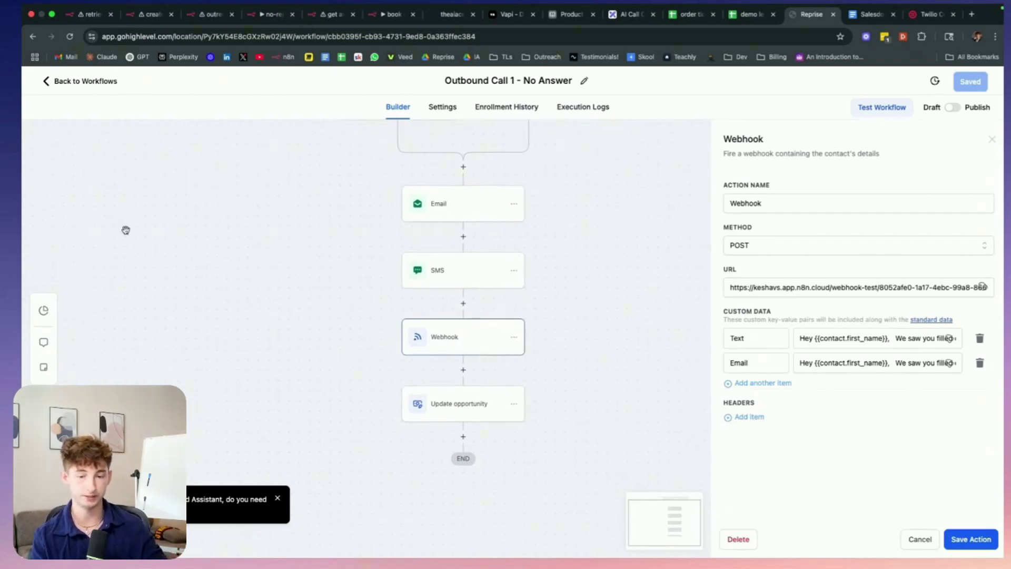
{"action": "left_click_drag", "start_coordinate": [801, 338], "coordinate": [1000, 346]}
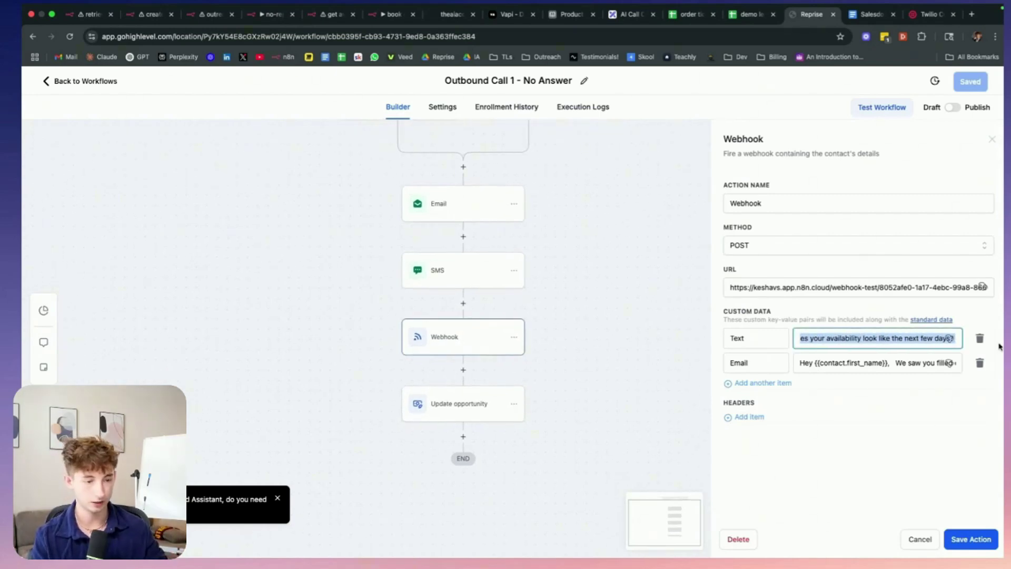
Read the follow-up Email step's message, then leave for the workflow list and n8n.
{"action": "left_click", "coordinate": [436, 205]}
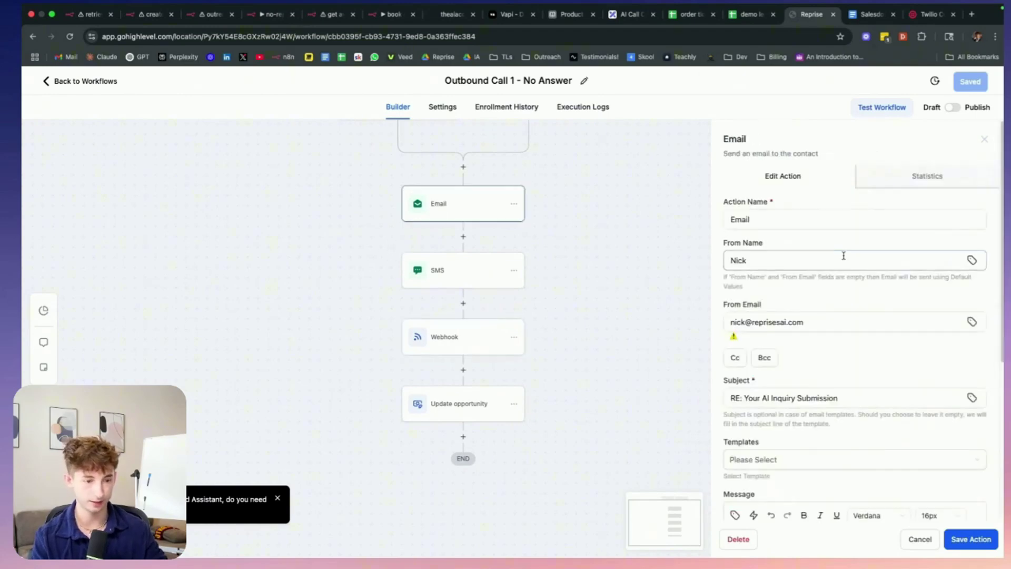
{"action": "scroll", "coordinate": [805, 342], "scroll_direction": "down", "scroll_amount": 5}
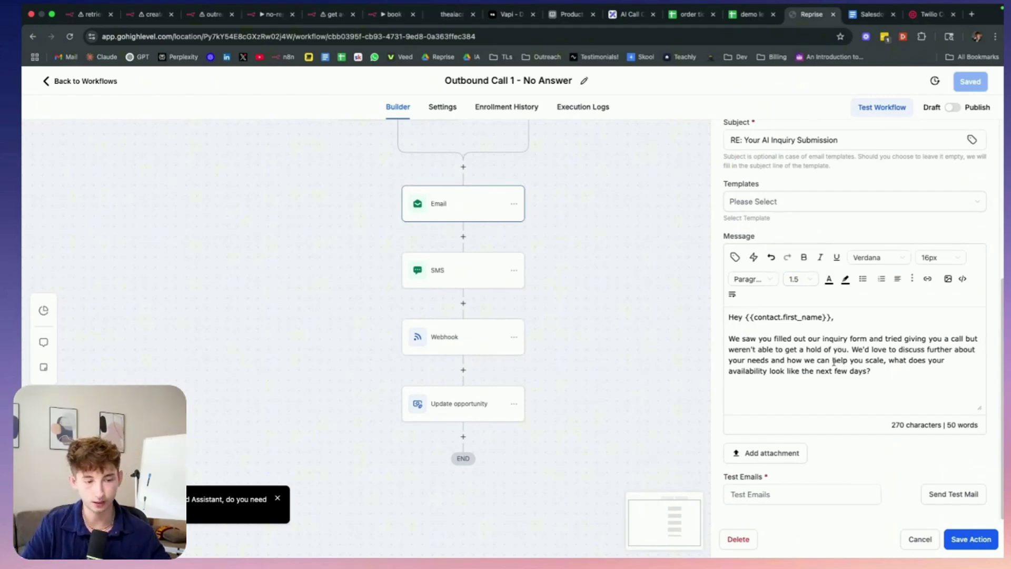
{"action": "left_click_drag", "start_coordinate": [730, 350], "coordinate": [944, 371]}
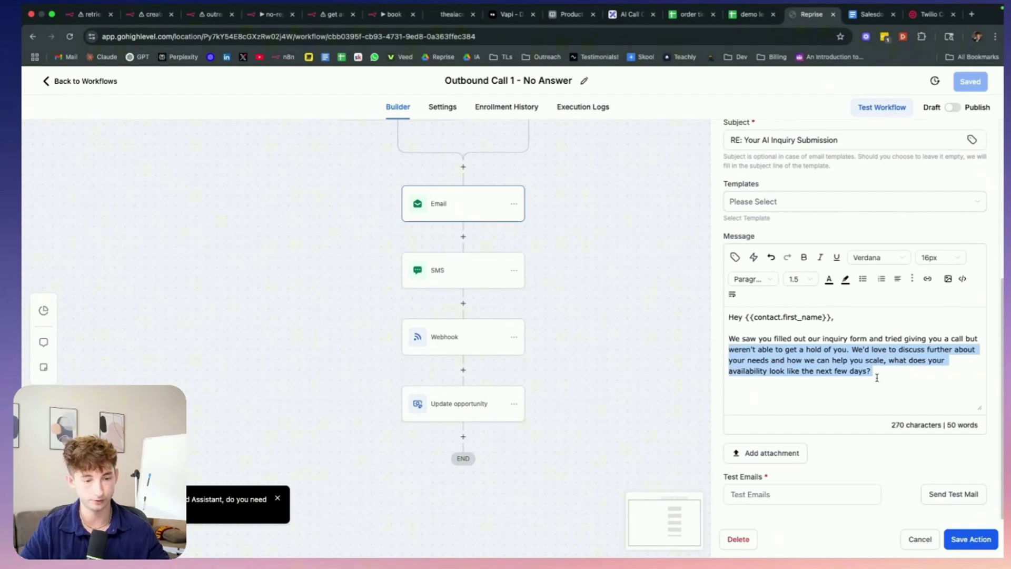
{"action": "left_click", "coordinate": [898, 369]}
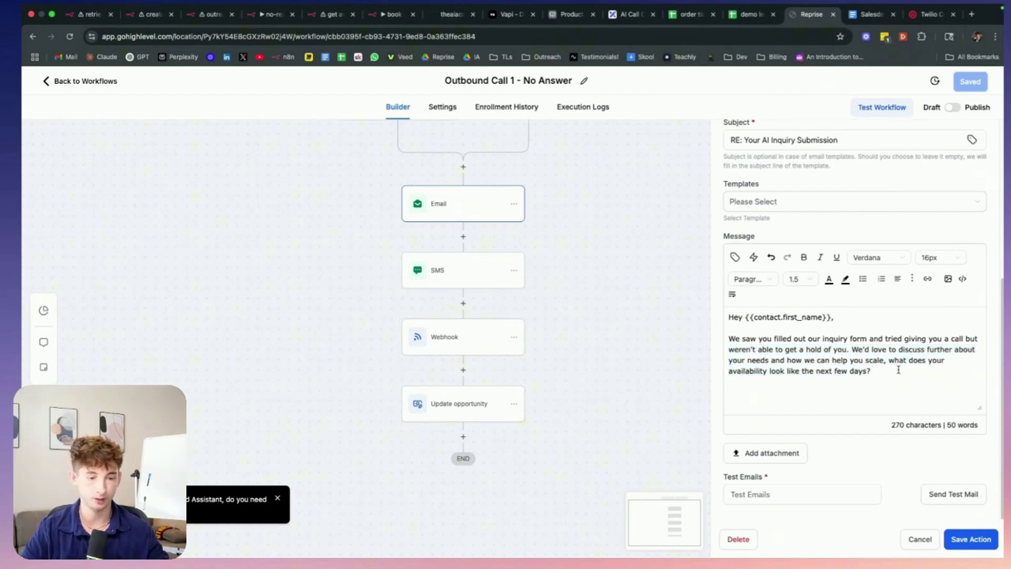
{"action": "left_click", "coordinate": [62, 81]}
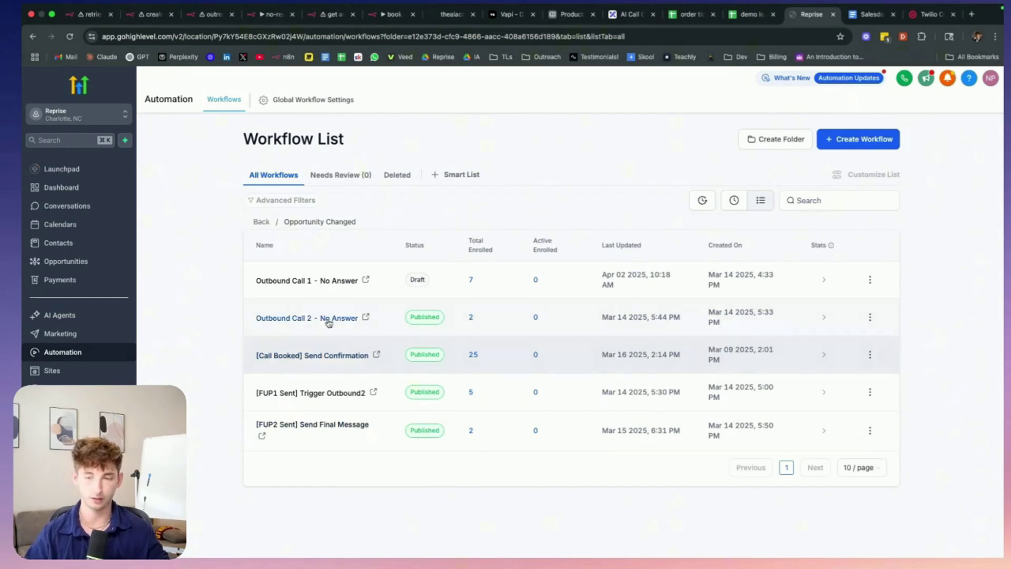
{"action": "key", "text": "super+4"}
Review outreach call 1's Google Sheets, form and Webhook triggers, then go to the Work With Us form.
{"action": "left_click", "coordinate": [208, 21]}
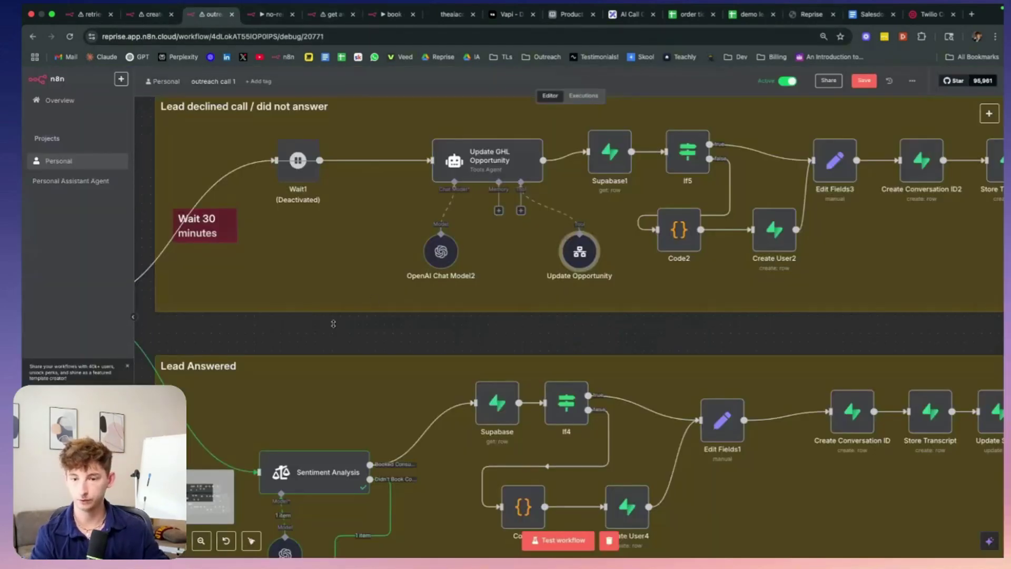
{"action": "scroll", "coordinate": [298, 353], "scroll_direction": "down", "scroll_amount": 10}
{"action": "scroll", "coordinate": [519, 343], "scroll_direction": "left", "scroll_amount": 8}
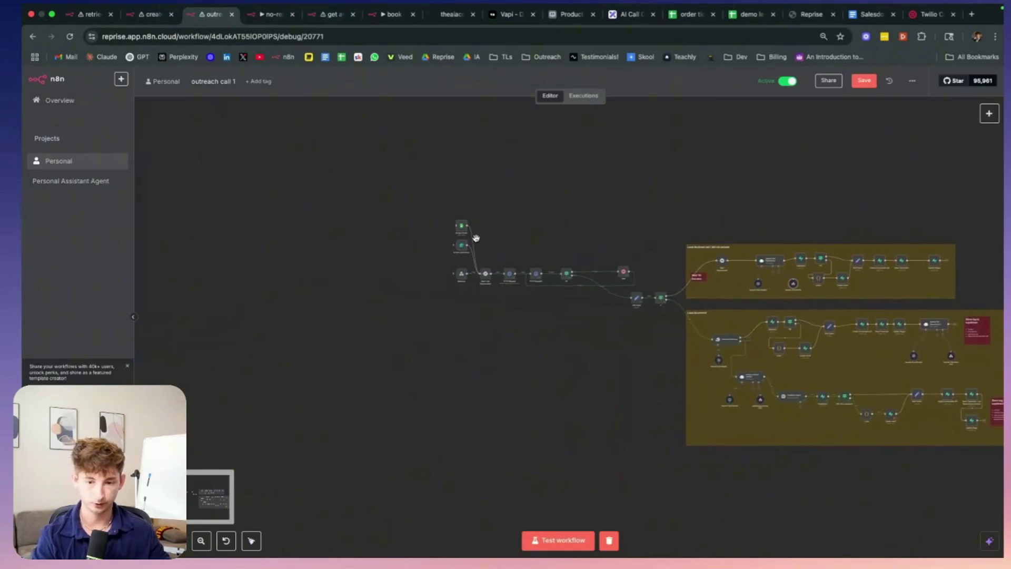
{"action": "scroll", "coordinate": [469, 242], "scroll_direction": "up", "scroll_amount": 10}
{"action": "scroll", "coordinate": [564, 278], "scroll_direction": "down", "scroll_amount": 2}
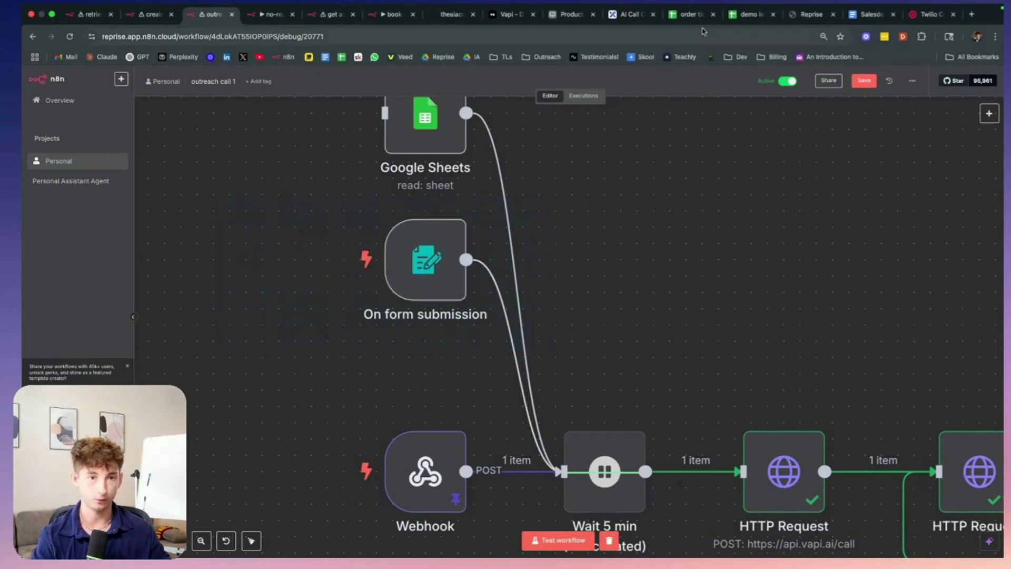
{"action": "left_click", "coordinate": [446, 15]}
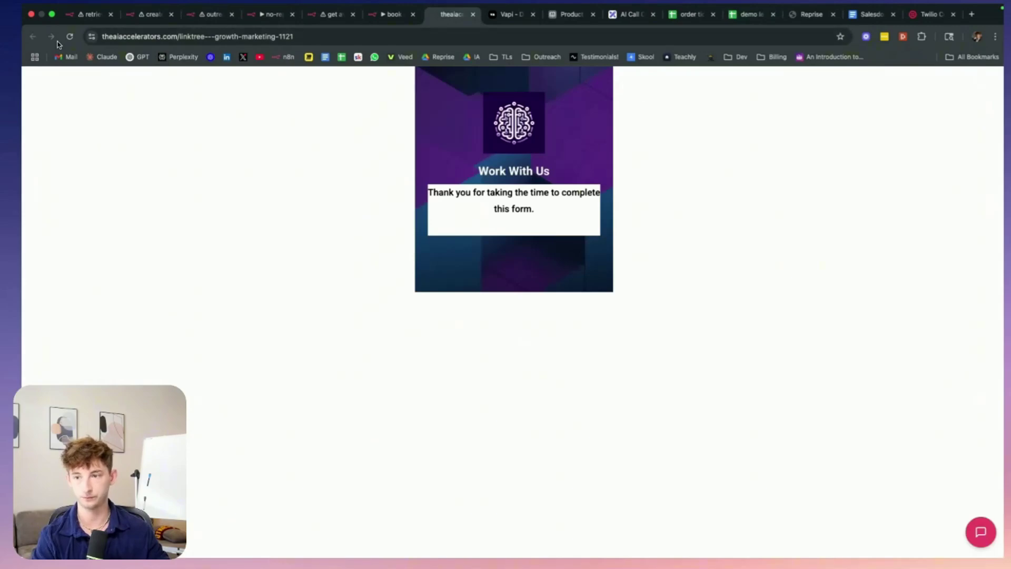
Reload the Work With Us page for an empty form and dismiss the chat popup.
{"action": "left_click", "coordinate": [70, 37]}
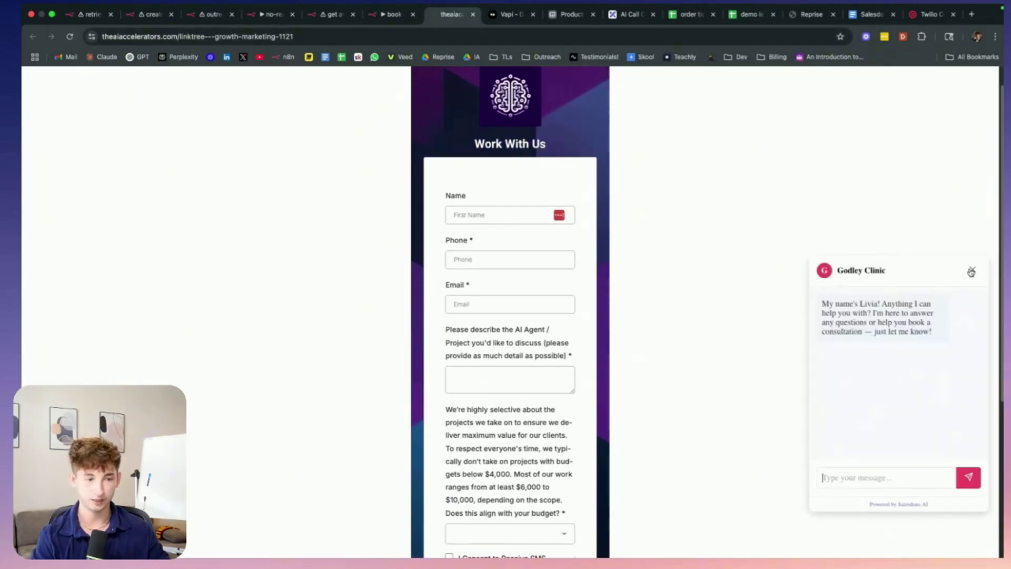
{"action": "left_click", "coordinate": [970, 270]}
{"action": "scroll", "coordinate": [495, 393], "scroll_direction": "down", "scroll_amount": 5}
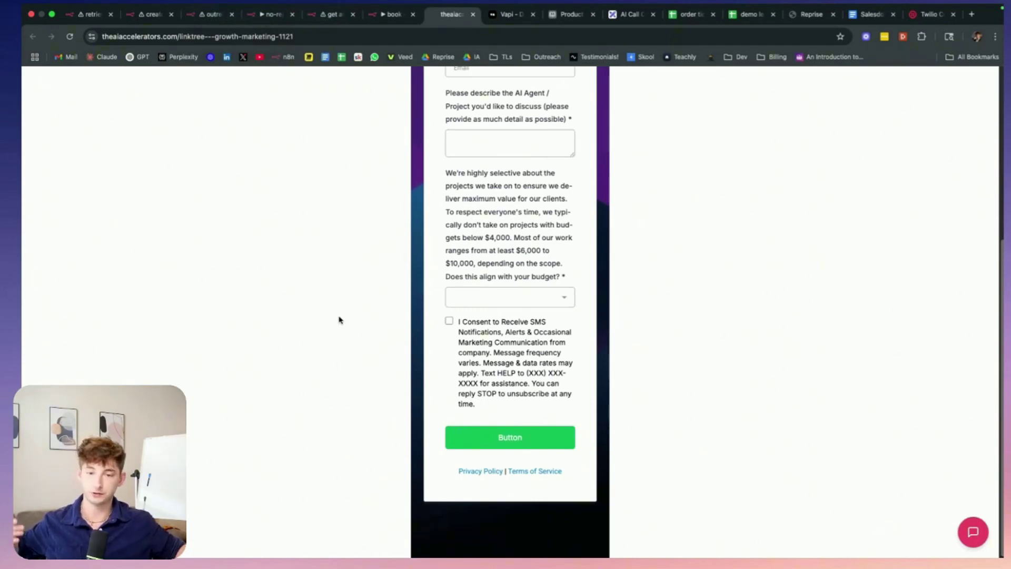
Confirm all 10 leads (A2–D11) in the demo leads sheet show Contacted? No, then return to outreach call 1.
{"action": "left_click", "coordinate": [206, 16]}
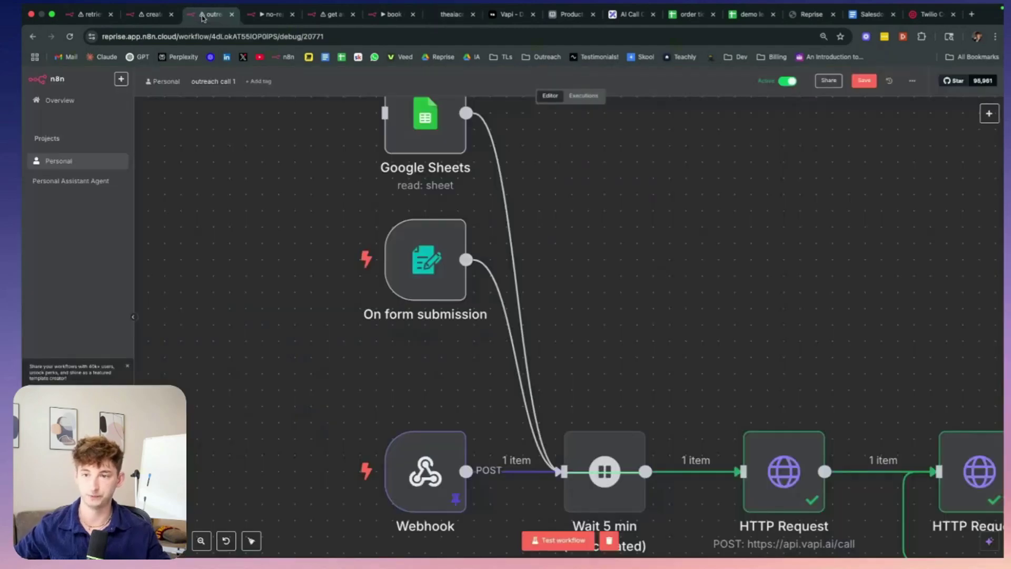
{"action": "scroll", "coordinate": [253, 191], "scroll_direction": "down", "scroll_amount": 2}
{"action": "scroll", "coordinate": [240, 238], "scroll_direction": "up", "scroll_amount": 1}
{"action": "scroll", "coordinate": [241, 238], "scroll_direction": "down", "scroll_amount": 2}
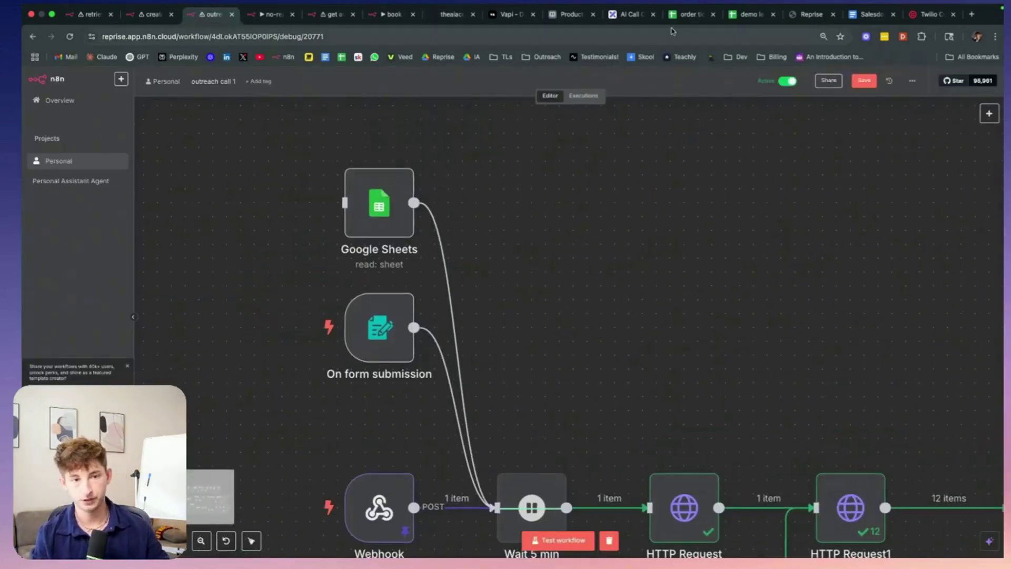
{"action": "left_click", "coordinate": [748, 14]}
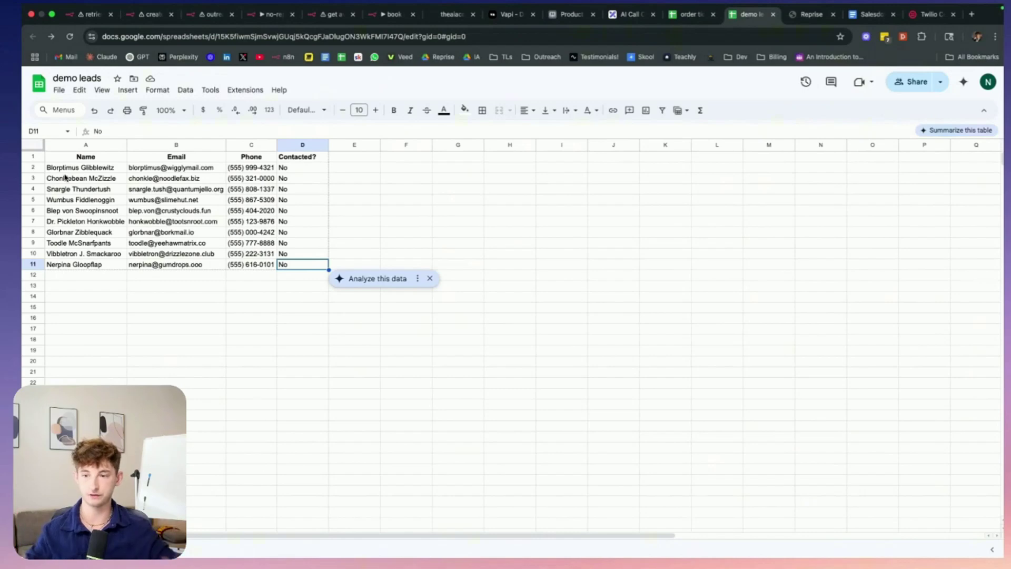
{"action": "left_click_drag", "start_coordinate": [64, 168], "coordinate": [316, 266]}
{"action": "left_click", "coordinate": [296, 264]}
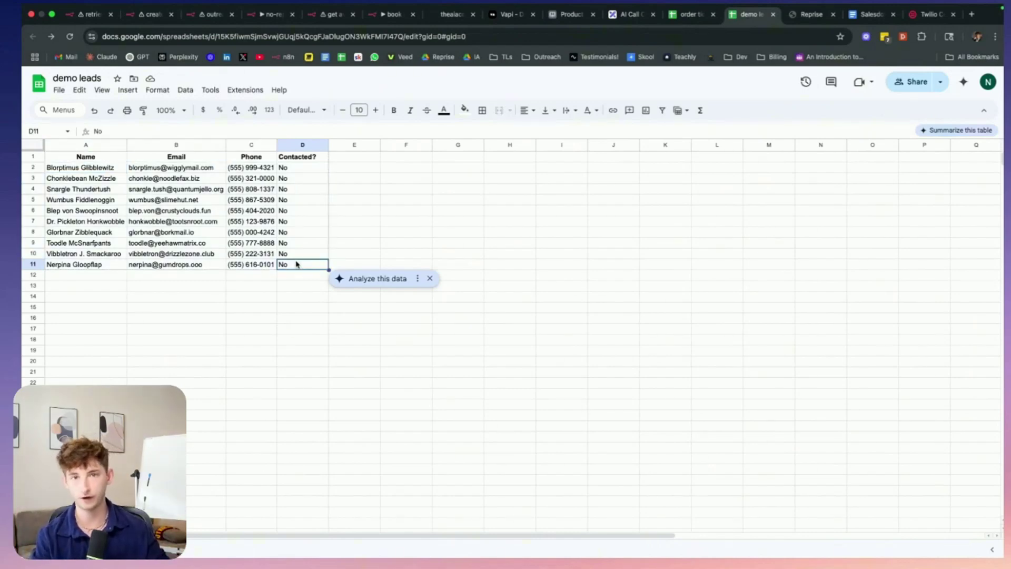
{"action": "left_click", "coordinate": [211, 14]}
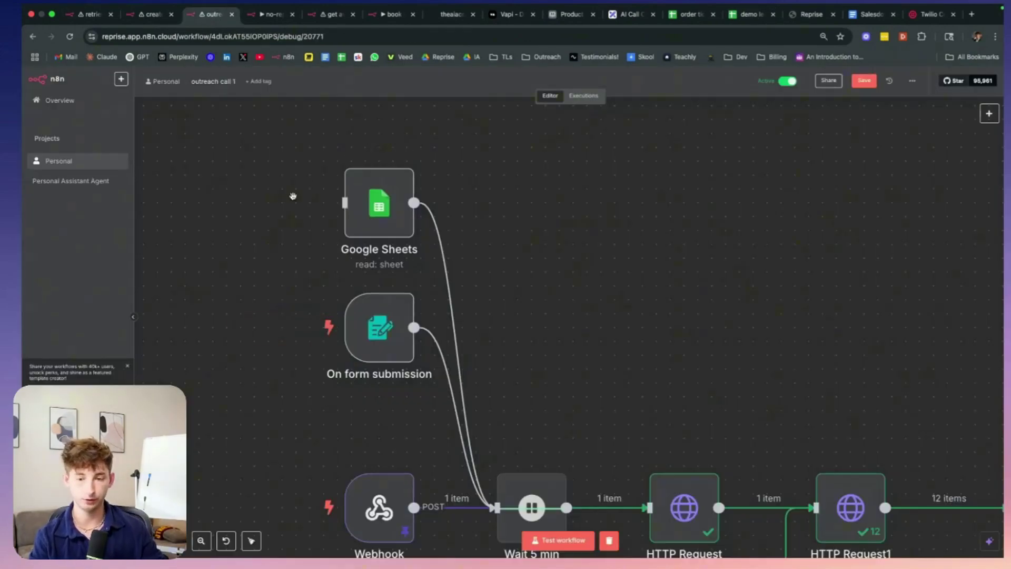
{"action": "scroll", "coordinate": [294, 196], "scroll_direction": "down", "scroll_amount": 3}
{"action": "double_click", "coordinate": [343, 198]}
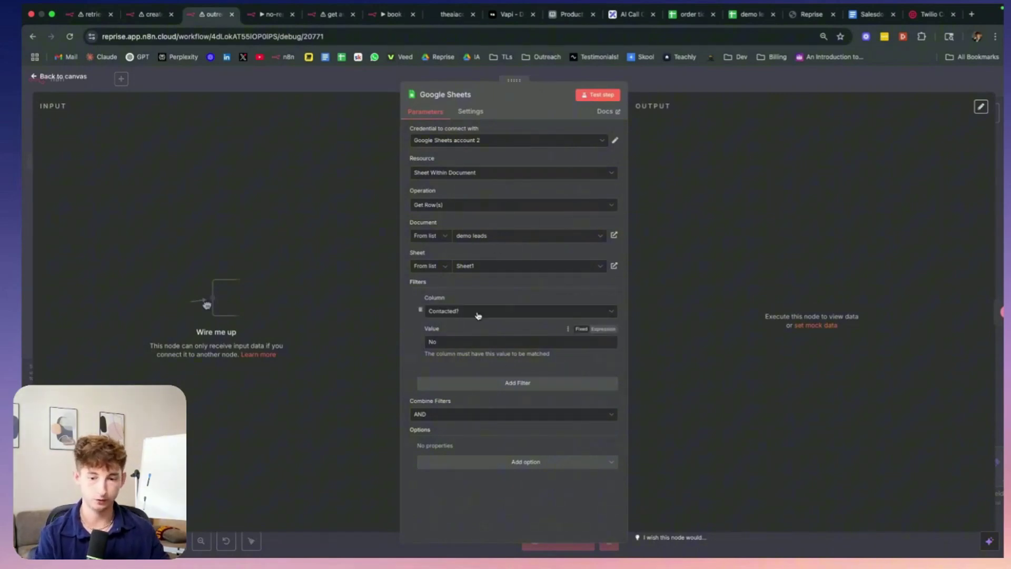
{"action": "left_click", "coordinate": [458, 313]}
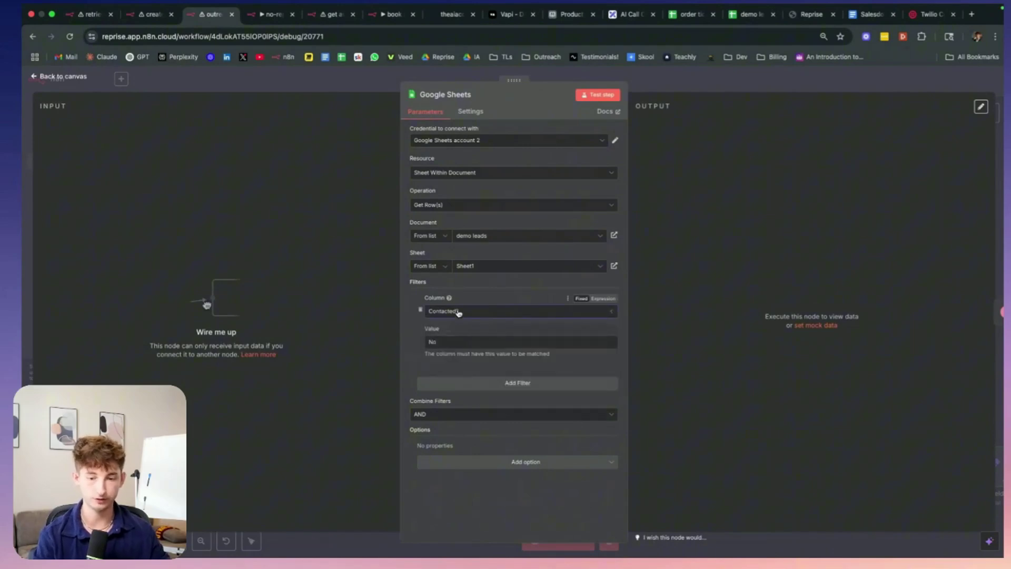
{"action": "left_click_drag", "start_coordinate": [490, 342], "coordinate": [423, 342]}
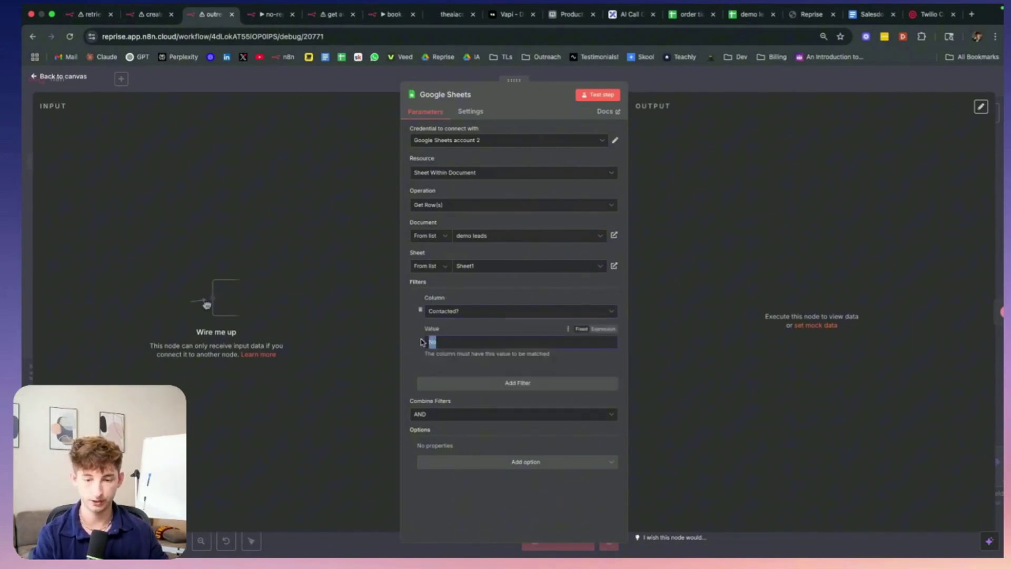
{"action": "left_click", "coordinate": [263, 86]}
{"action": "scroll", "coordinate": [552, 271], "scroll_direction": "down", "scroll_amount": 3}
{"action": "left_click_drag", "start_coordinate": [240, 112], "coordinate": [568, 428]}
{"action": "left_click", "coordinate": [569, 428]}
{"action": "left_click", "coordinate": [510, 336]}
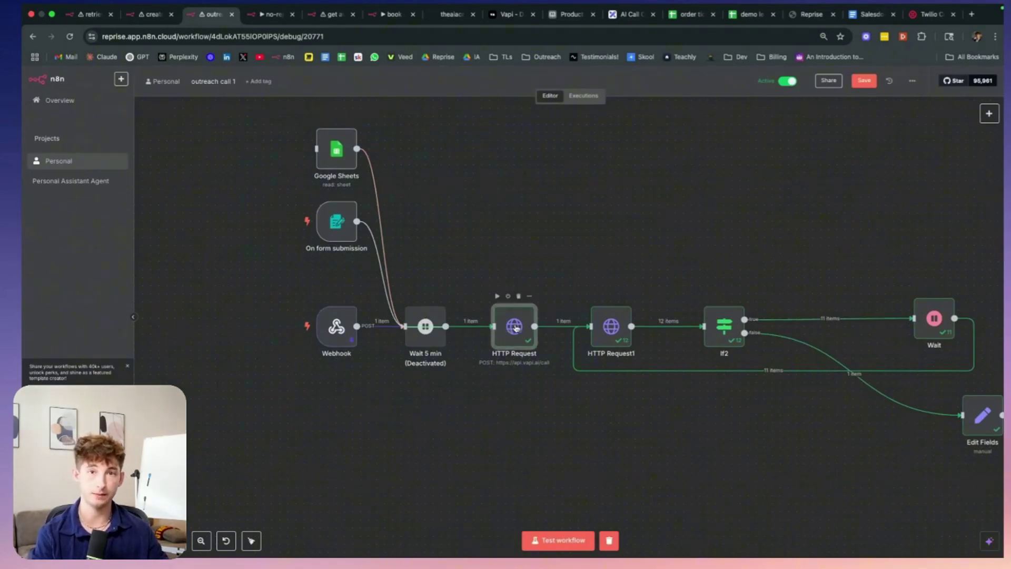
Expand the HTTP Request node's Vapi call JSON body into the expression editor to view its resolved values.
{"action": "double_click", "coordinate": [522, 328]}
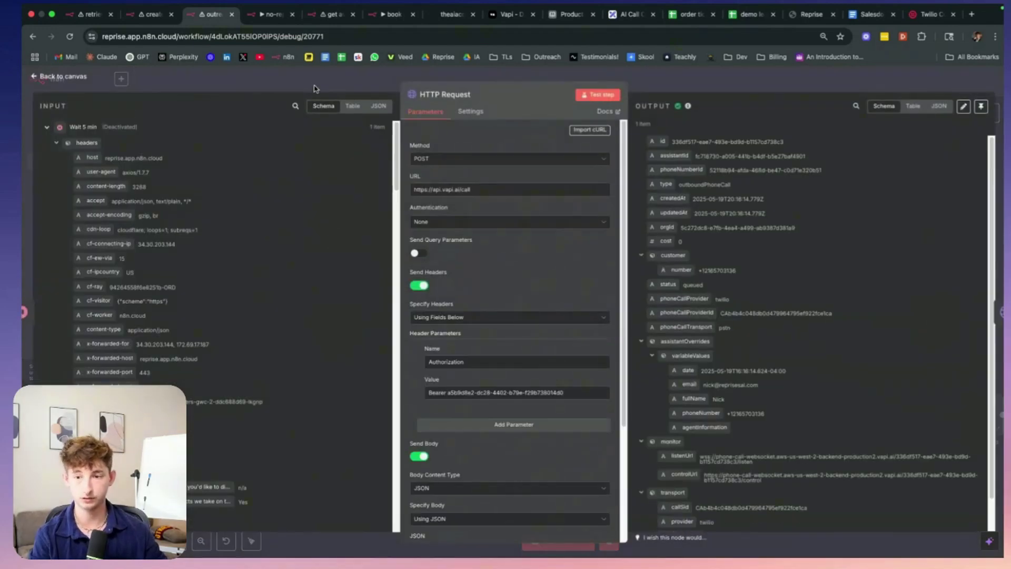
{"action": "scroll", "coordinate": [514, 388], "scroll_direction": "down", "scroll_amount": 3}
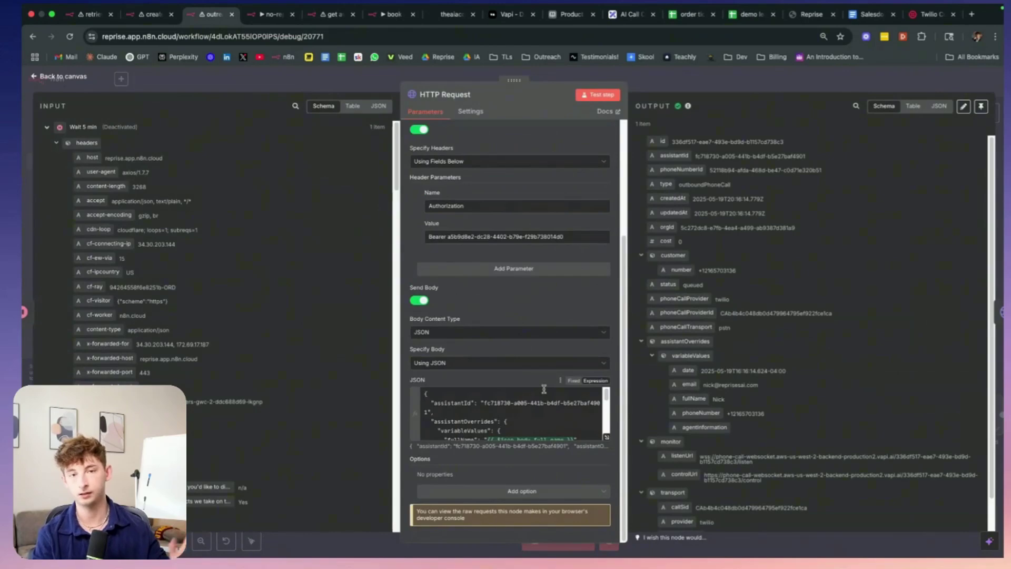
{"action": "left_click", "coordinate": [301, 86]}
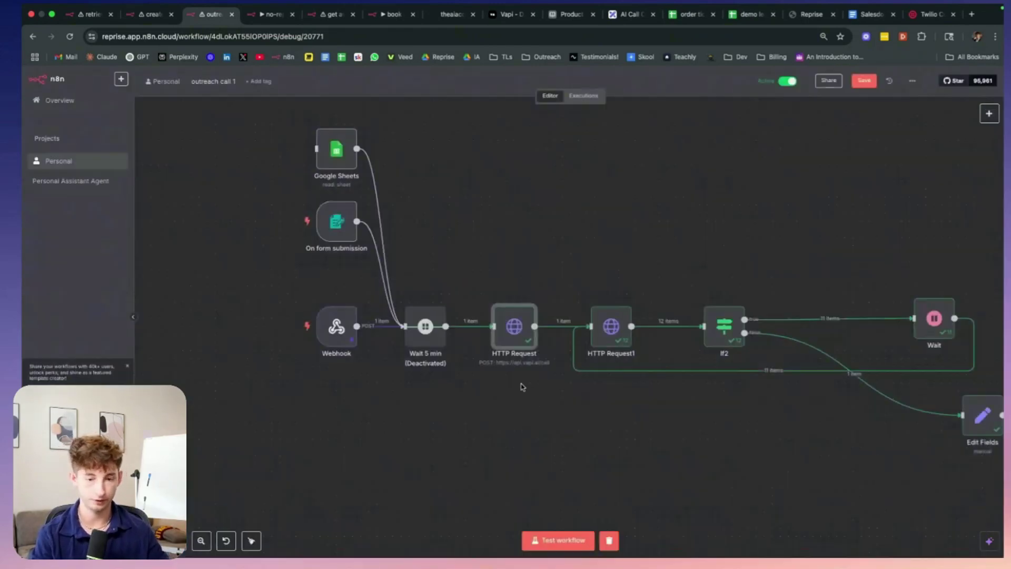
{"action": "double_click", "coordinate": [517, 324]}
{"action": "scroll", "coordinate": [533, 437], "scroll_direction": "down", "scroll_amount": 3}
{"action": "scroll", "coordinate": [533, 437], "scroll_direction": "up", "scroll_amount": 5}
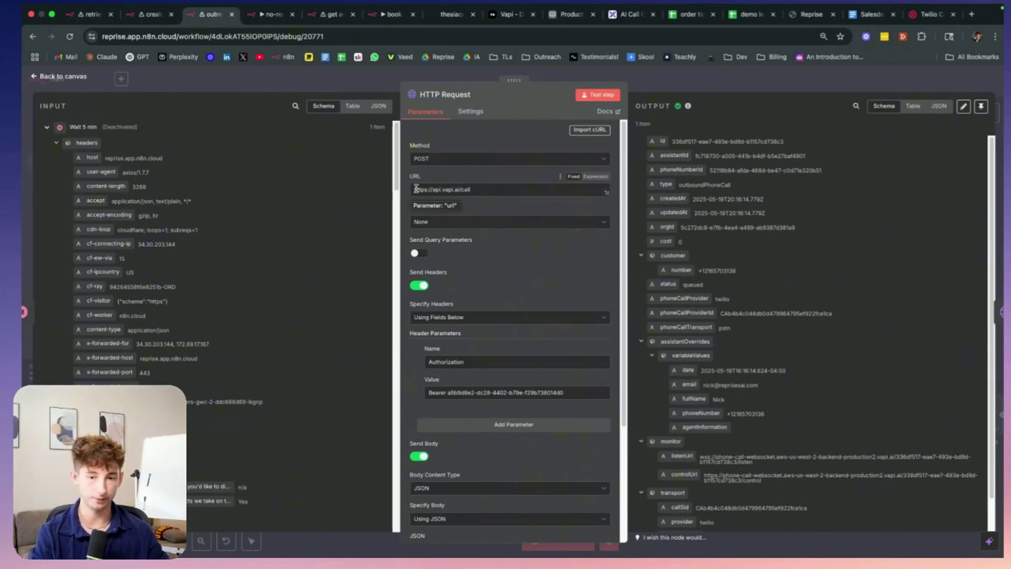
{"action": "scroll", "coordinate": [493, 239], "scroll_direction": "down", "scroll_amount": 3}
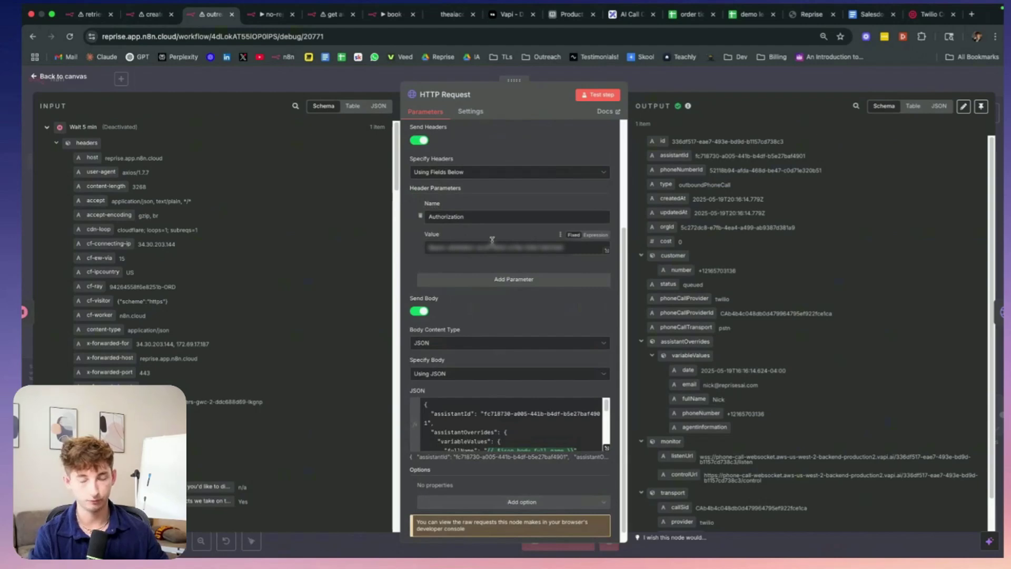
{"action": "scroll", "coordinate": [526, 422], "scroll_direction": "down", "scroll_amount": 2}
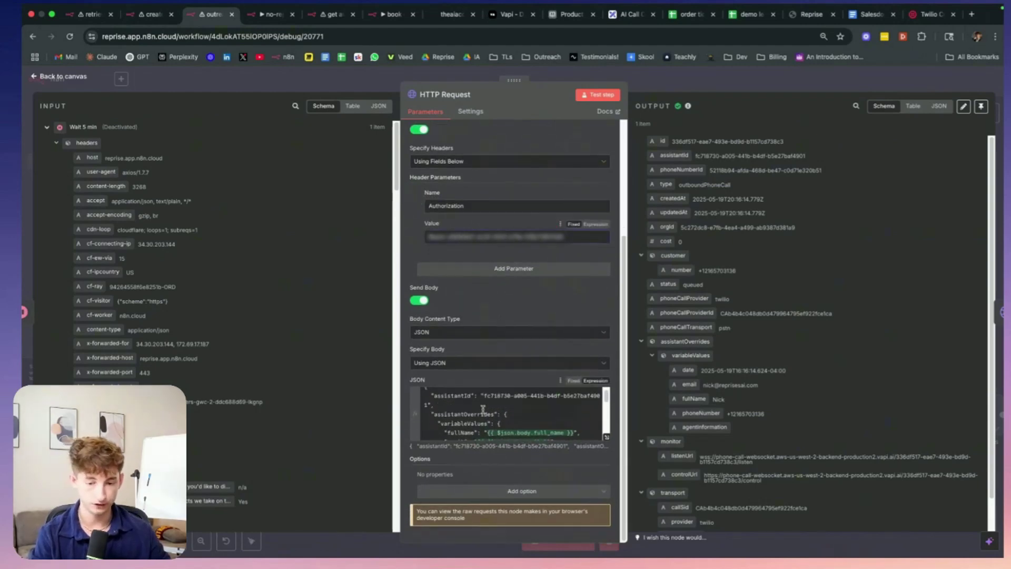
{"action": "left_click", "coordinate": [606, 437]}
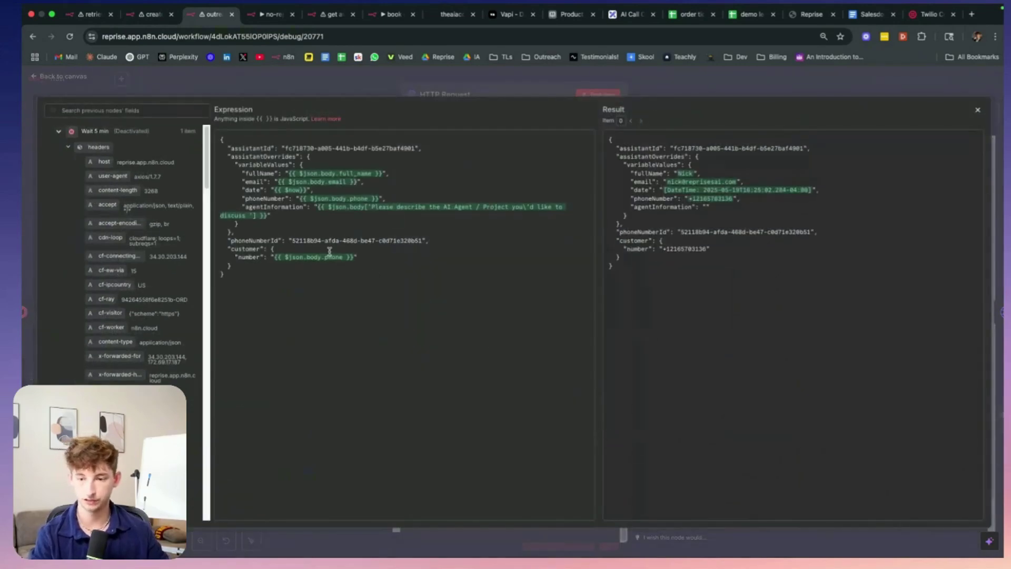
{"action": "left_click_drag", "start_coordinate": [219, 138], "coordinate": [447, 274]}
{"action": "left_click", "coordinate": [430, 285]}
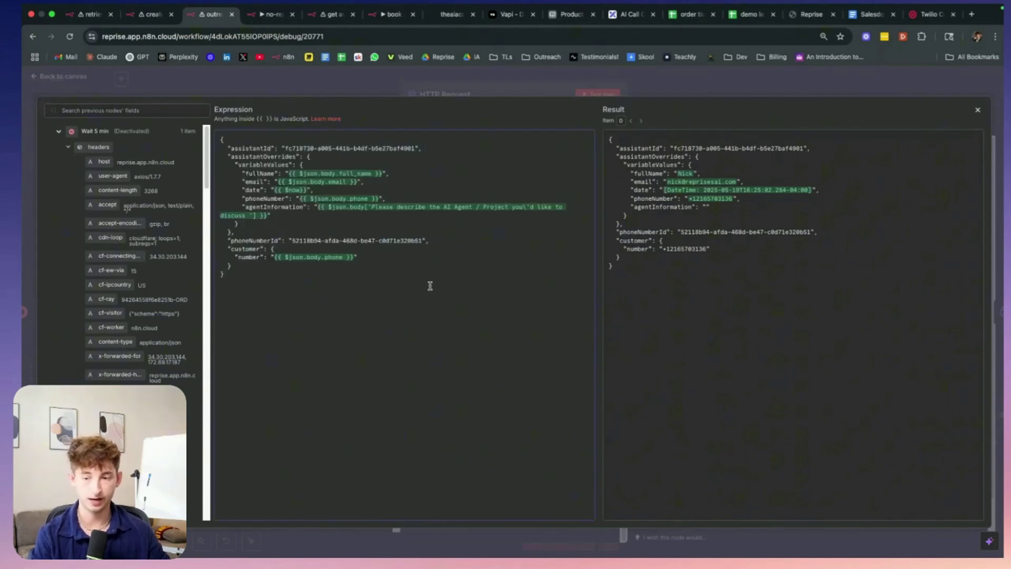
Search Google for 'vapi documentation', go to vapi.ai, and launch the Vapi dashboard.
{"action": "left_click", "coordinate": [973, 15]}
{"action": "type", "text": "vapi"}
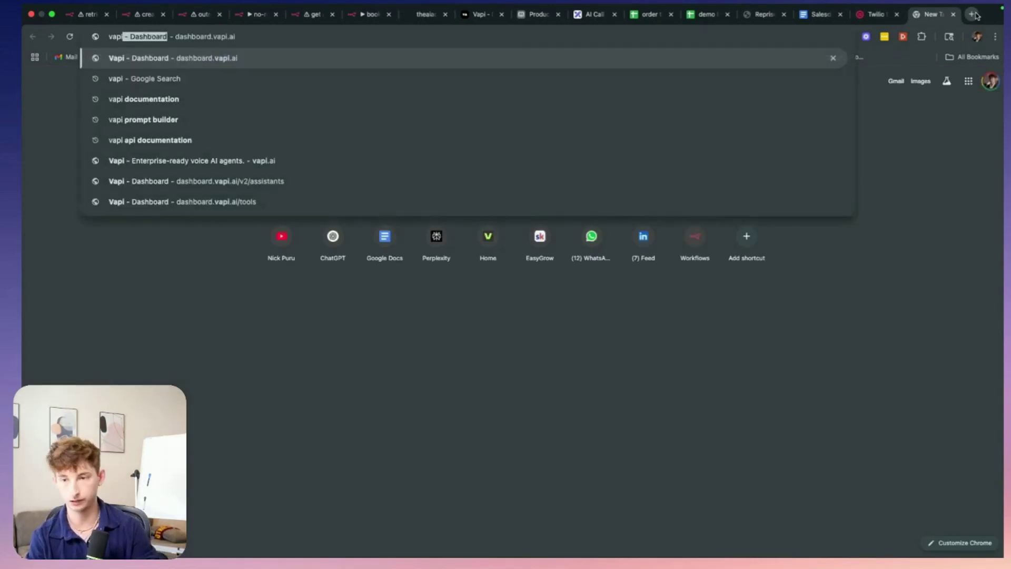
{"action": "key", "text": "Return"}
{"action": "type", "text": "d"}
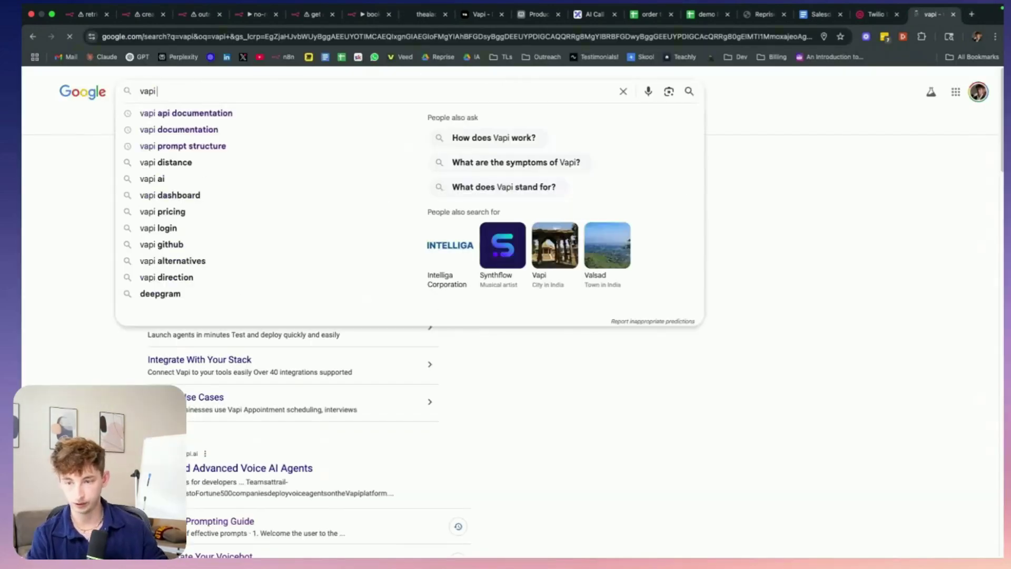
{"action": "left_click", "coordinate": [181, 111]}
{"action": "left_click", "coordinate": [200, 183]}
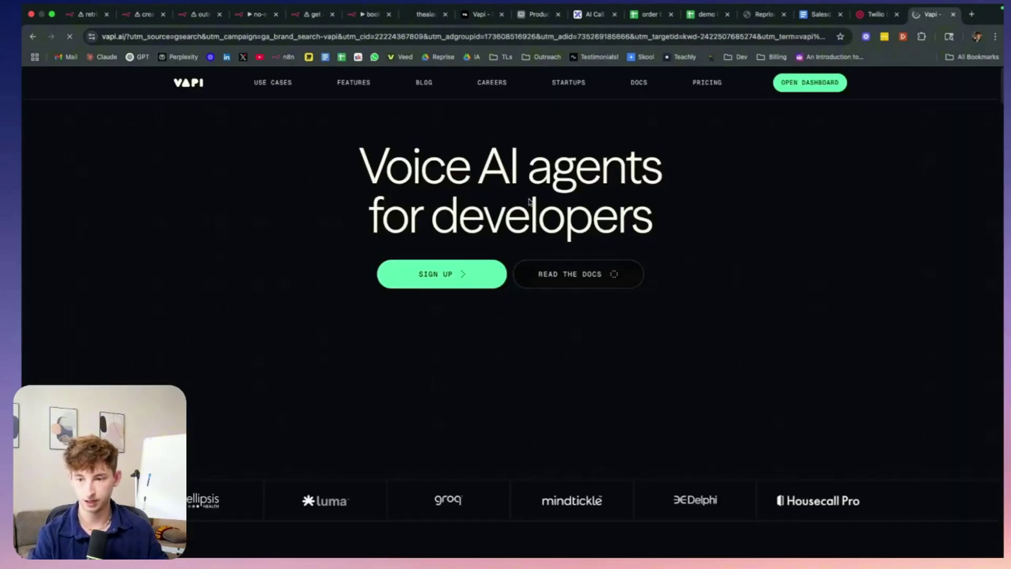
{"action": "left_click", "coordinate": [807, 83]}
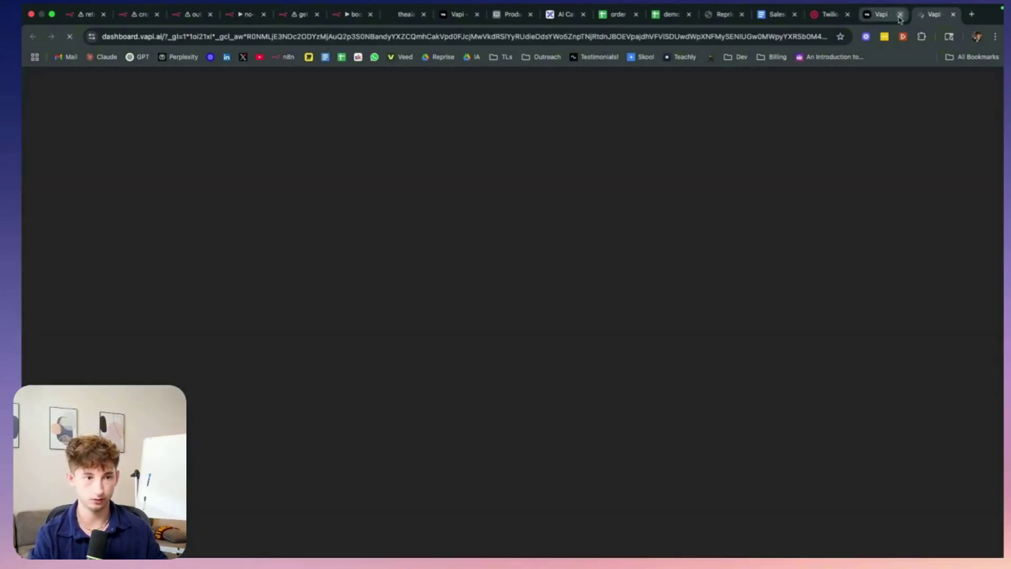
Read the Vapi docs' Create Call API reference (POST api.vapi.ai/call), then switch back to n8n.
{"action": "left_click", "coordinate": [910, 14]}
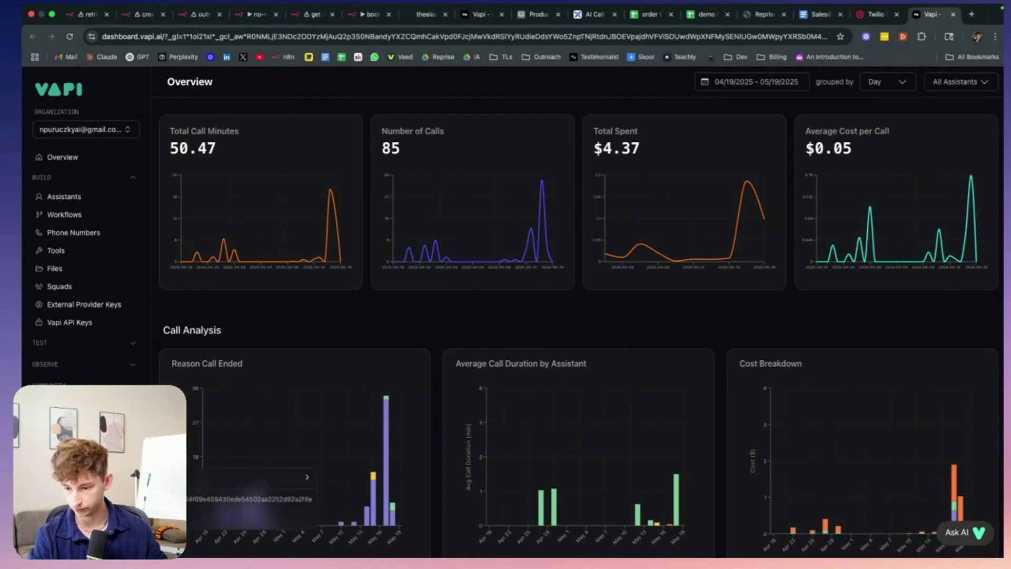
{"action": "left_click", "coordinate": [85, 416]}
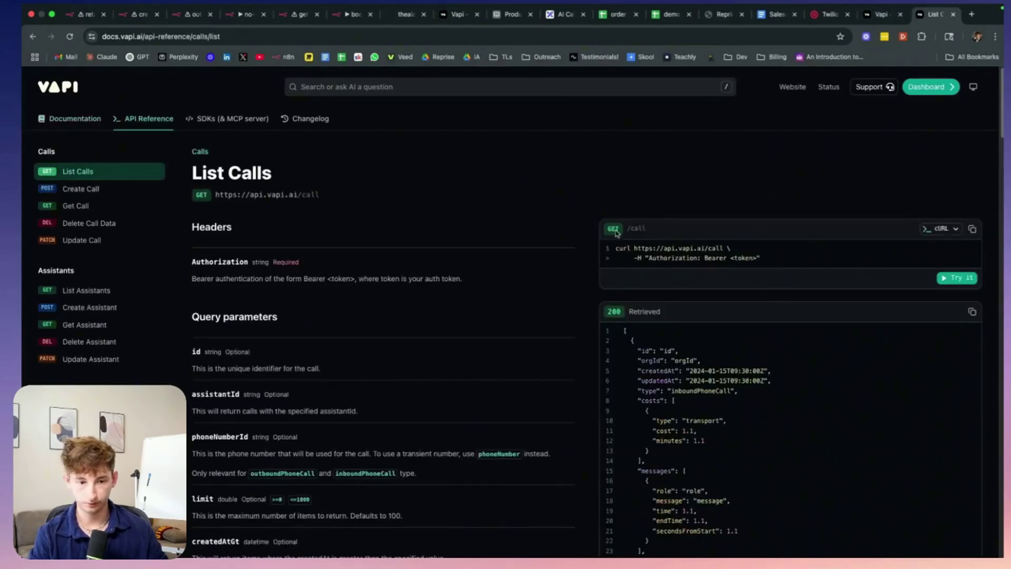
{"action": "scroll", "coordinate": [565, 322], "scroll_direction": "down", "scroll_amount": 1}
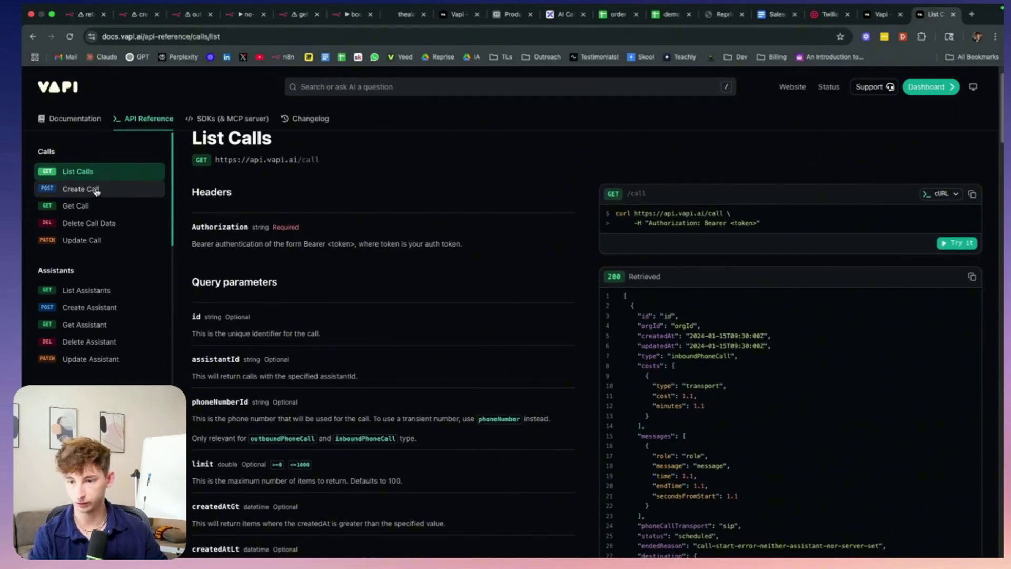
{"action": "left_click", "coordinate": [96, 190]}
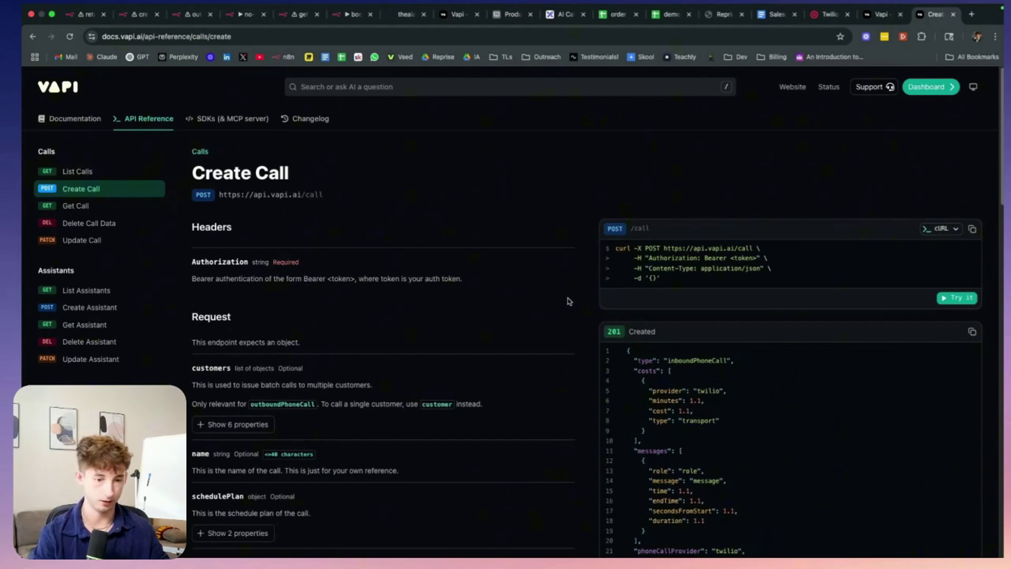
{"action": "scroll", "coordinate": [578, 291], "scroll_direction": "down", "scroll_amount": 3}
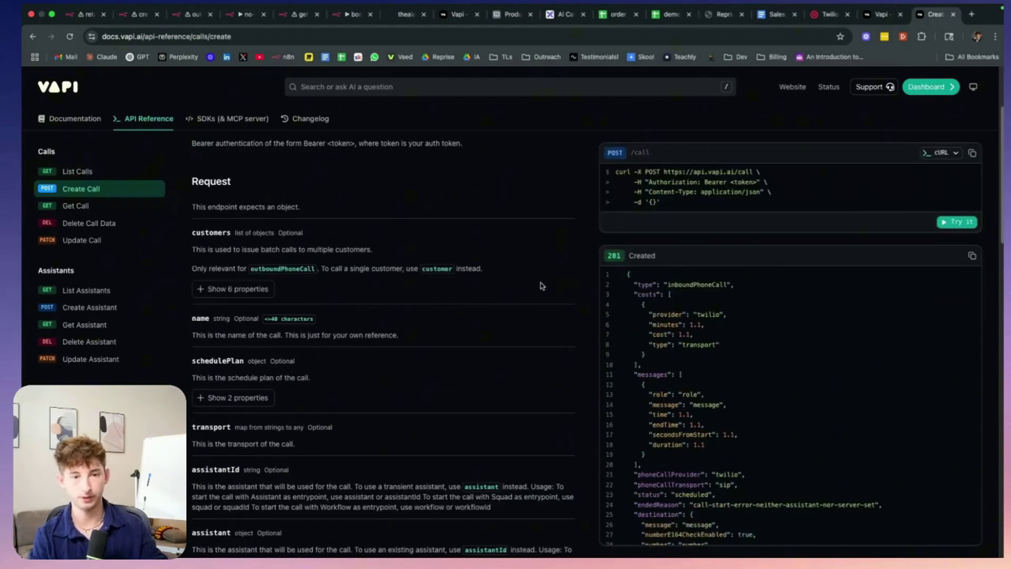
{"action": "key", "text": "super+3"}
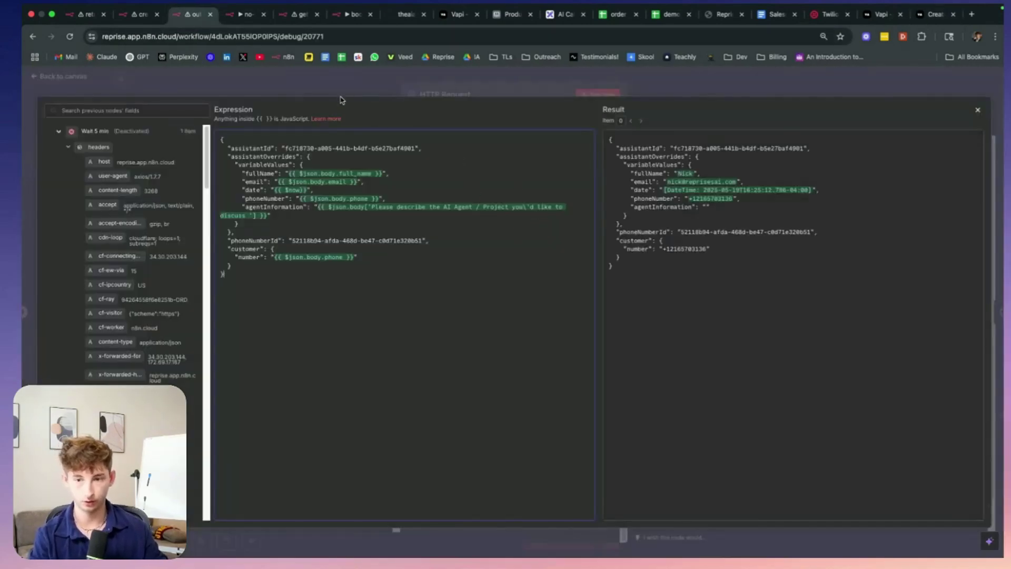
Peek at the Import cURL dialog, reopen the JSON body expression editor, then go to the Vapi tab.
{"action": "left_click", "coordinate": [352, 88]}
{"action": "scroll", "coordinate": [570, 253], "scroll_direction": "up", "scroll_amount": 5}
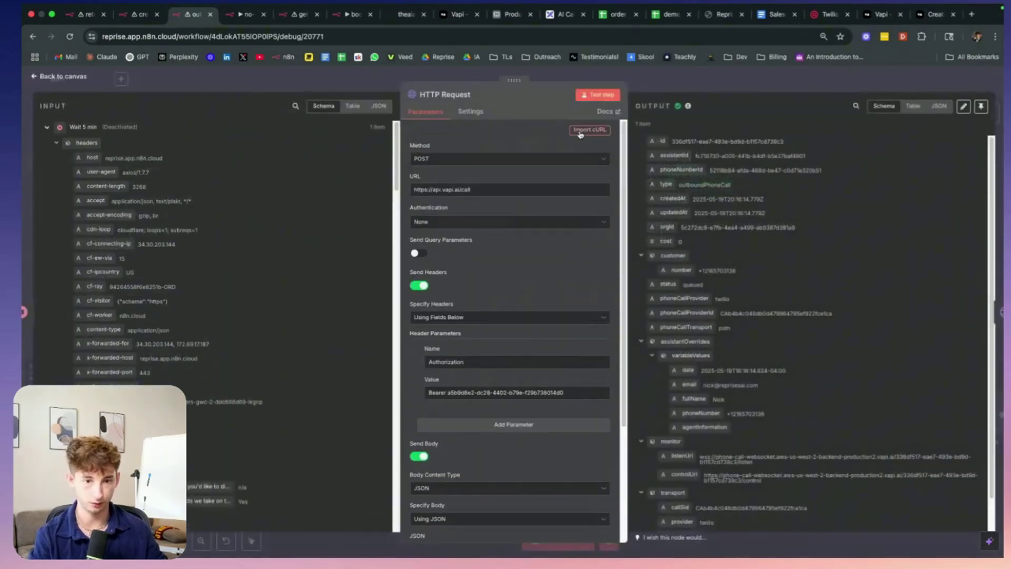
{"action": "left_click", "coordinate": [579, 131]}
{"action": "left_click", "coordinate": [659, 245]}
{"action": "scroll", "coordinate": [511, 368], "scroll_direction": "down", "scroll_amount": 5}
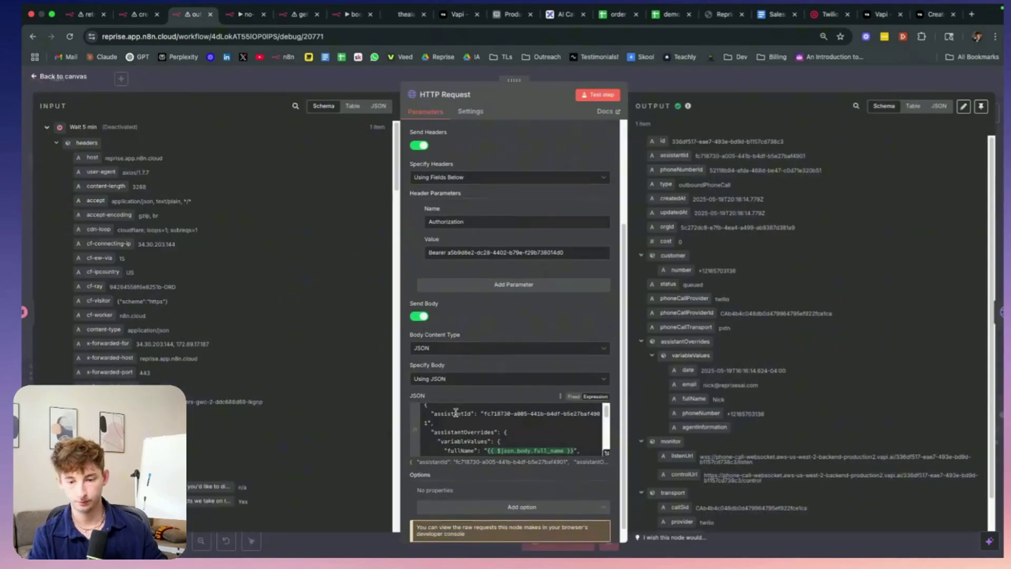
{"action": "left_click", "coordinate": [606, 438]}
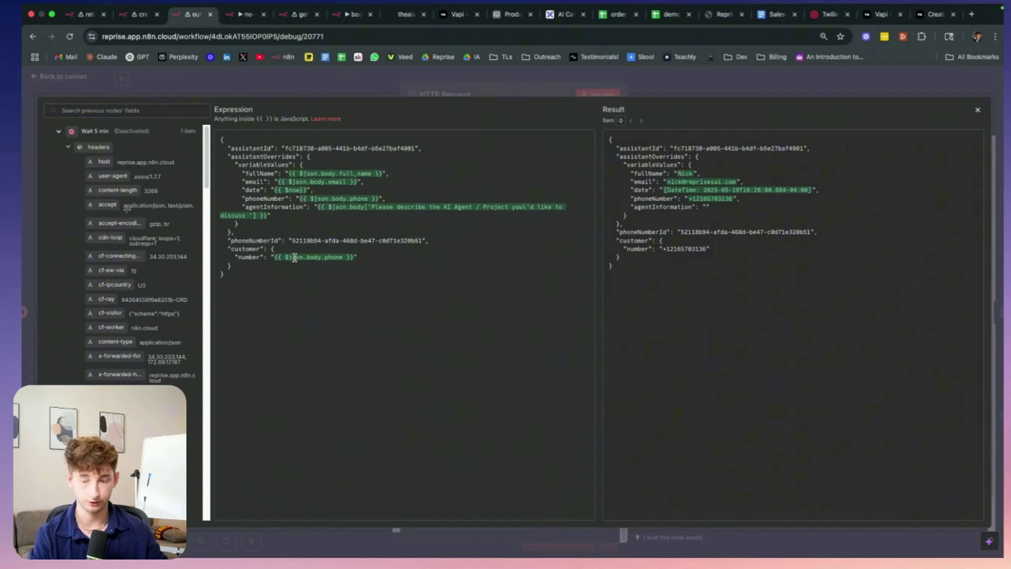
{"action": "mouse_move", "coordinate": [297, 255]}
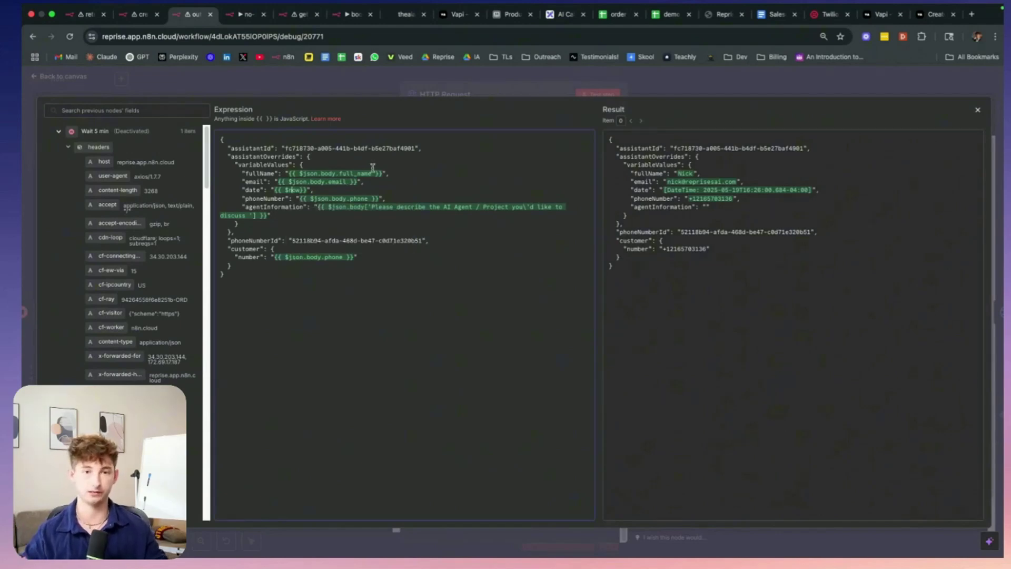
{"action": "left_click", "coordinate": [453, 15]}
Read through the Instant Engagement assistant's full system prompt in the expanded editor.
{"action": "scroll", "coordinate": [447, 342], "scroll_direction": "down", "scroll_amount": 5}
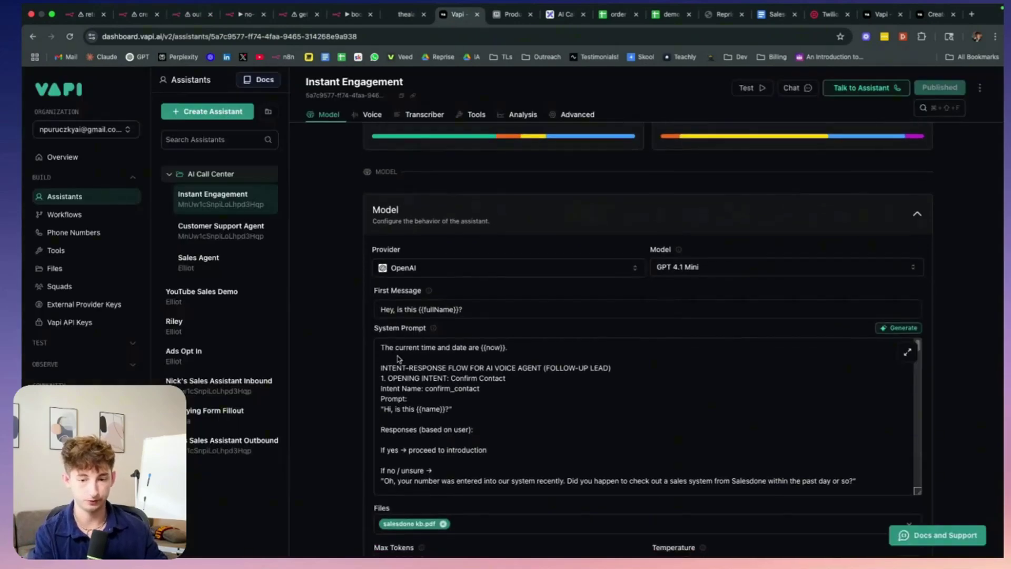
{"action": "scroll", "coordinate": [537, 368], "scroll_direction": "down", "scroll_amount": 1}
{"action": "left_click", "coordinate": [907, 306]}
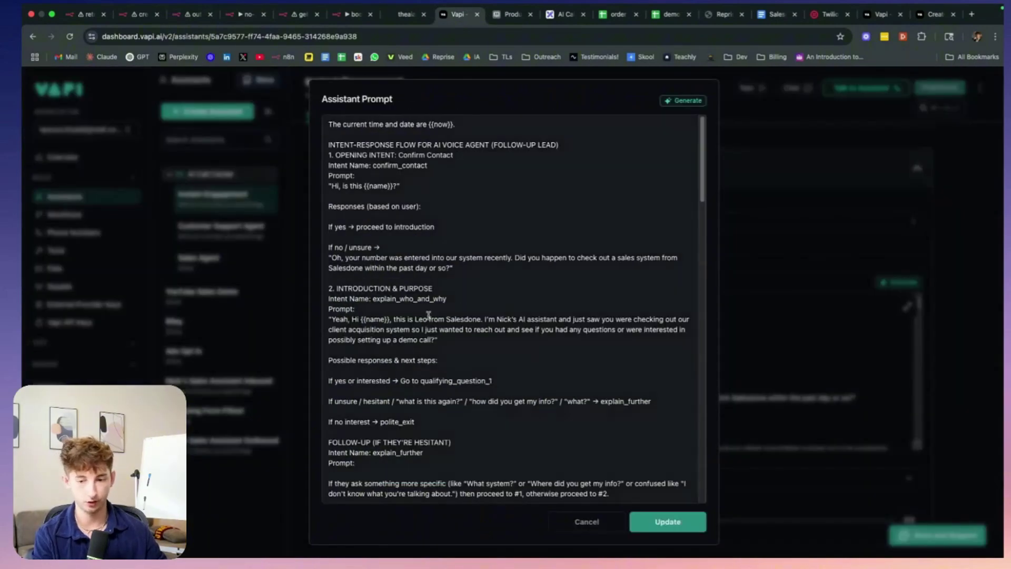
{"action": "left_click_drag", "start_coordinate": [329, 186], "coordinate": [405, 181]}
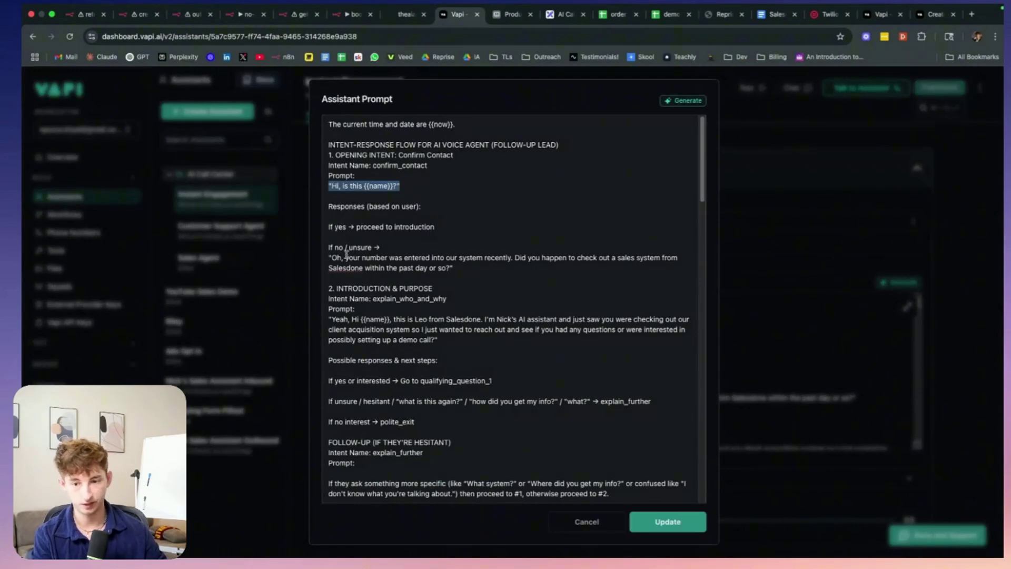
{"action": "left_click_drag", "start_coordinate": [332, 225], "coordinate": [456, 225]}
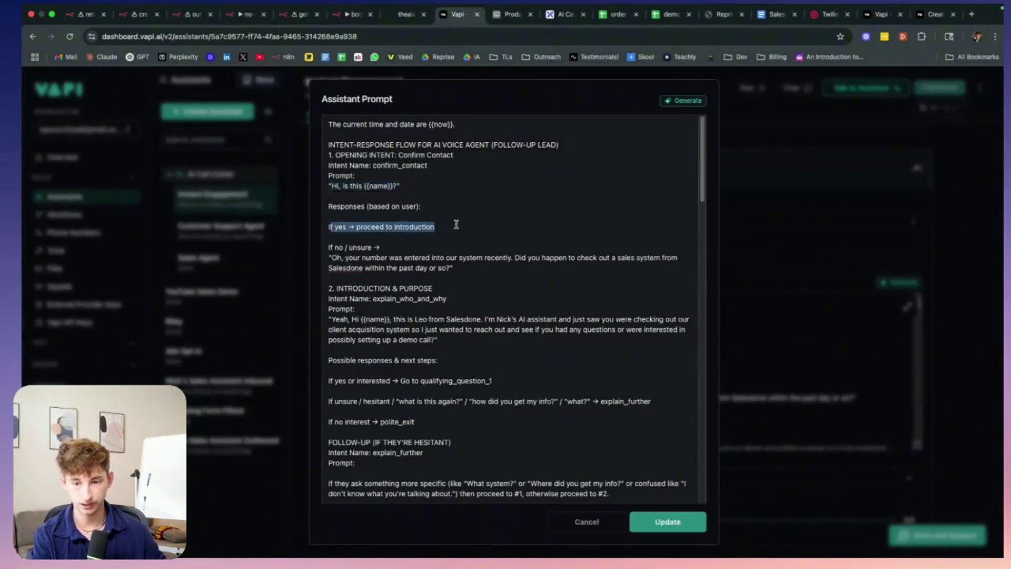
{"action": "scroll", "coordinate": [383, 333], "scroll_direction": "down", "scroll_amount": 2}
{"action": "left_click_drag", "start_coordinate": [328, 286], "coordinate": [616, 316]}
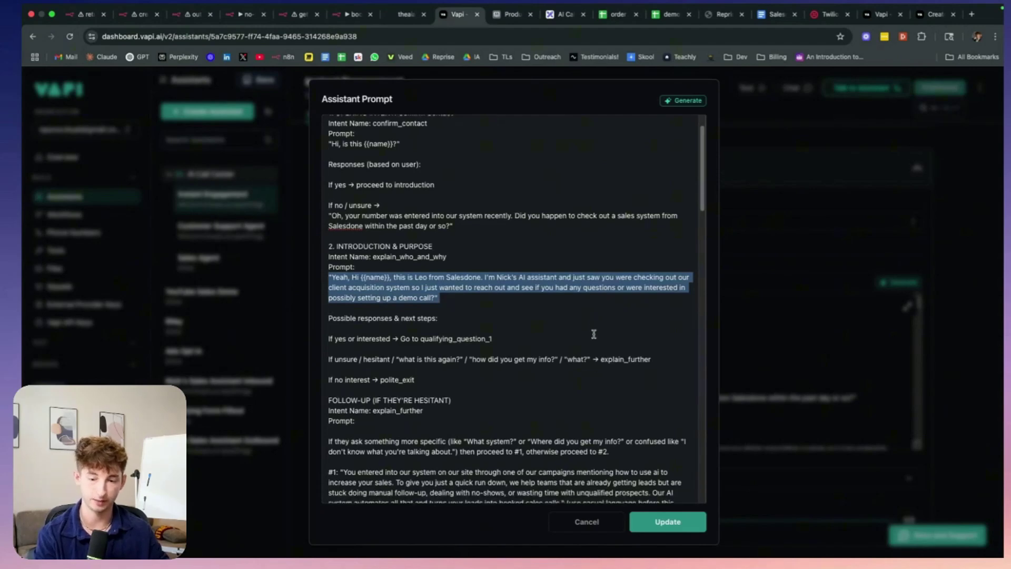
{"action": "scroll", "coordinate": [594, 334], "scroll_direction": "down", "scroll_amount": 5}
{"action": "scroll", "coordinate": [695, 195], "scroll_direction": "down", "scroll_amount": 3}
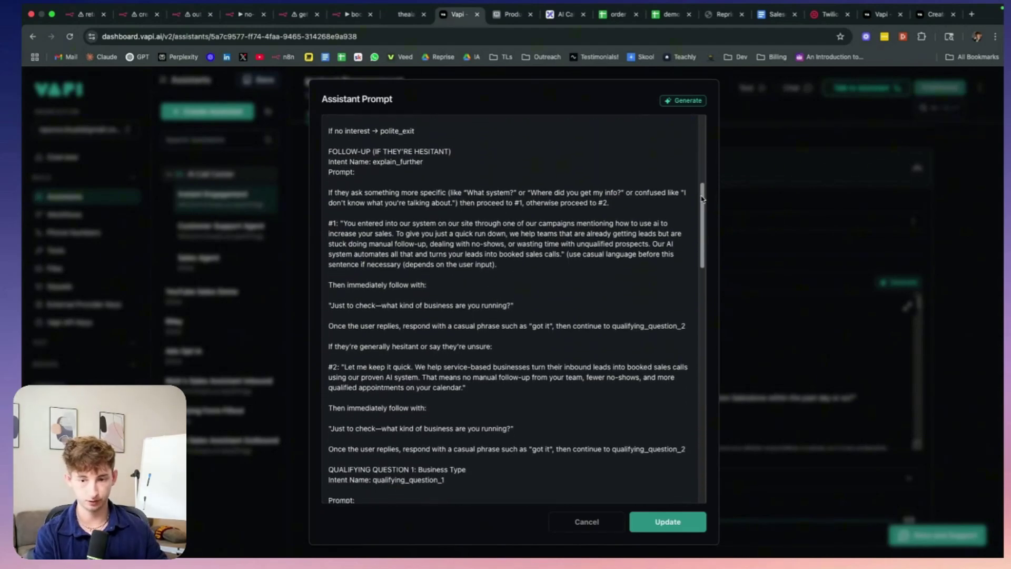
{"action": "left_click_drag", "start_coordinate": [705, 212], "coordinate": [709, 447]}
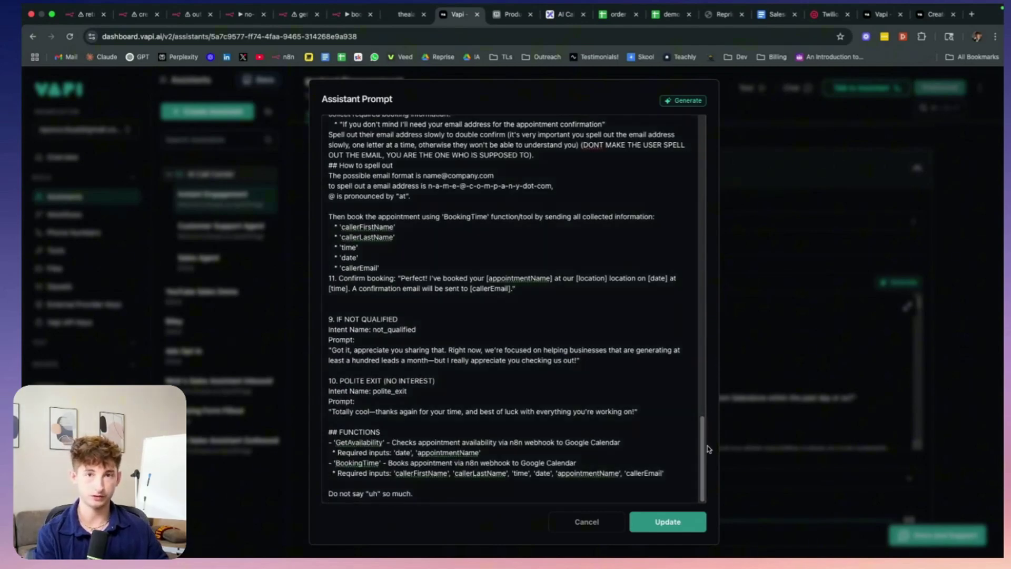
{"action": "left_click", "coordinate": [155, 220]}
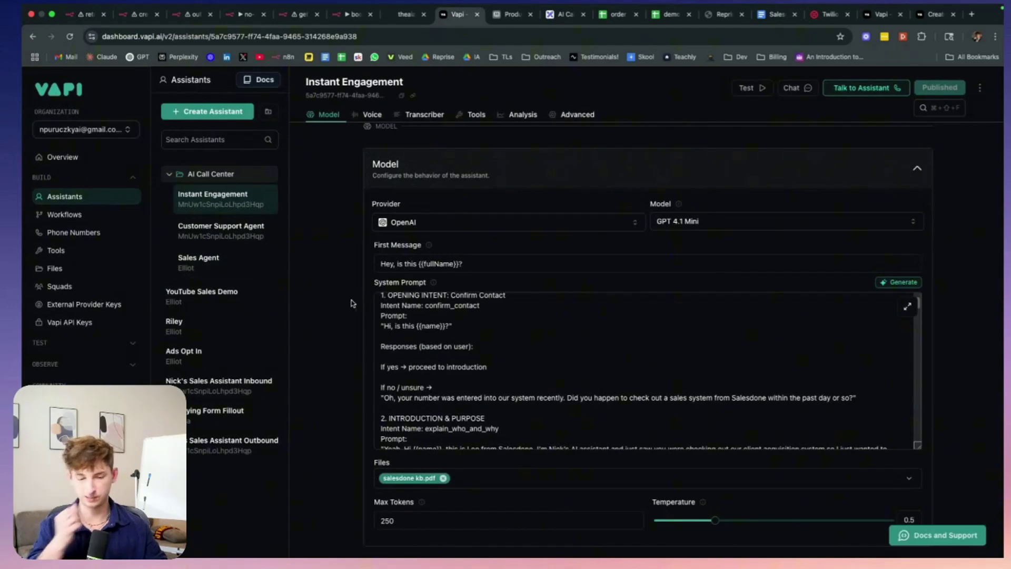
Review the assistant's Tools section and the Main Twilio number under Phone Numbers.
{"action": "scroll", "coordinate": [322, 343], "scroll_direction": "down", "scroll_amount": 5}
{"action": "scroll", "coordinate": [323, 345], "scroll_direction": "down", "scroll_amount": 8}
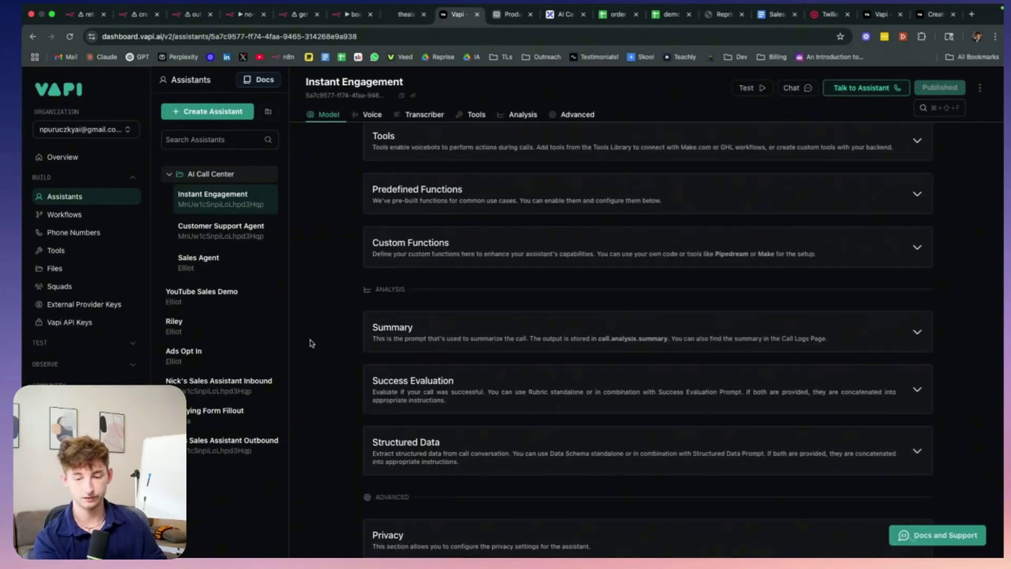
{"action": "scroll", "coordinate": [330, 342], "scroll_direction": "up", "scroll_amount": 13}
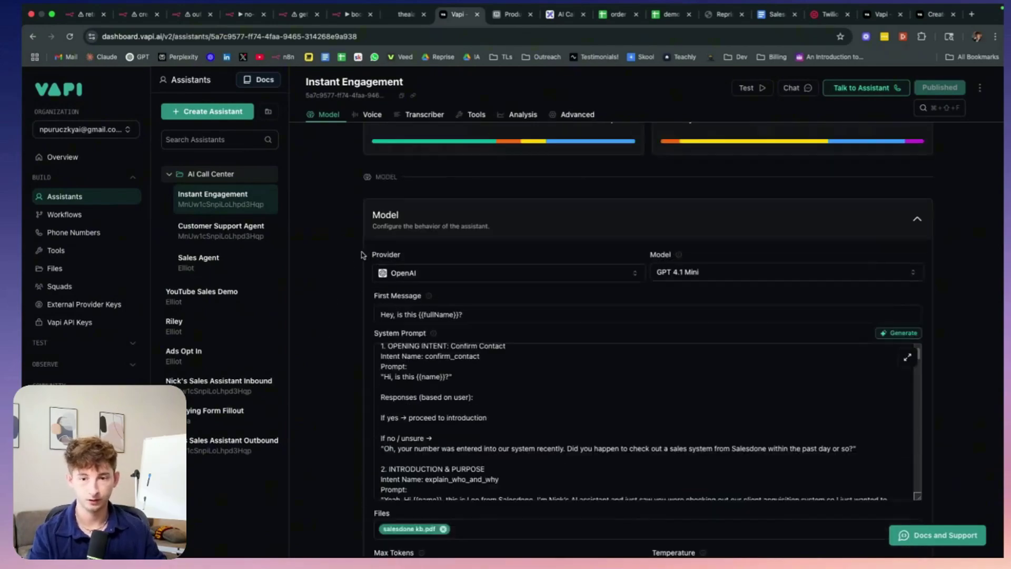
{"action": "left_click", "coordinate": [481, 121]}
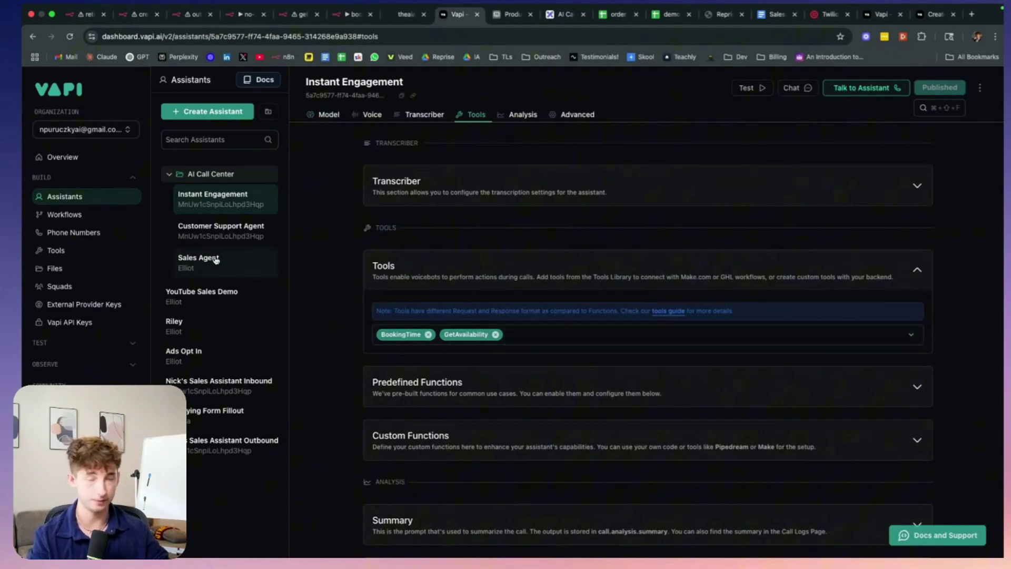
{"action": "scroll", "coordinate": [363, 368], "scroll_direction": "up", "scroll_amount": 8}
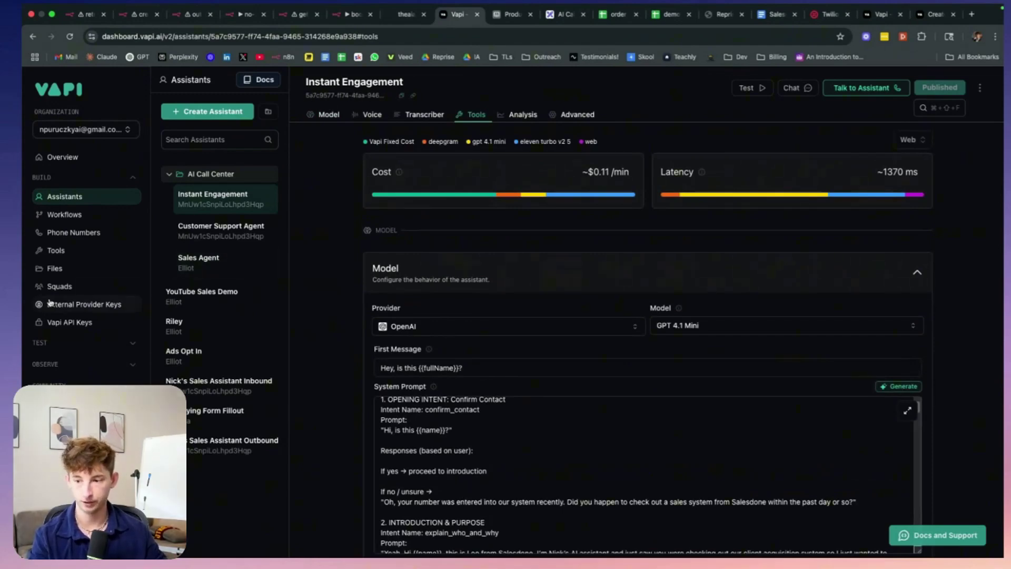
{"action": "left_click", "coordinate": [66, 233]}
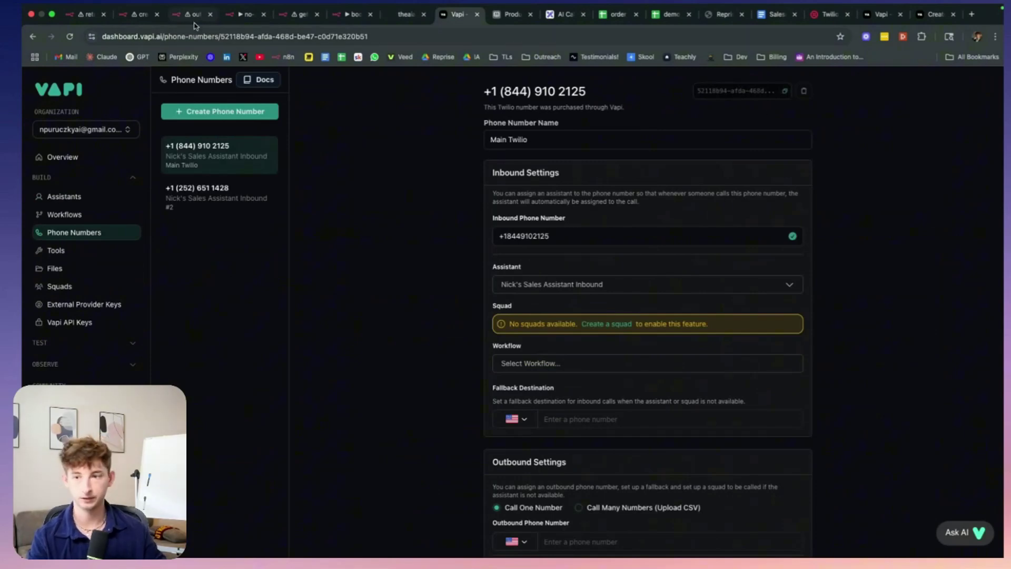
Back in n8n, highlight the phoneNumberId and assistantId values in the request body.
{"action": "left_click", "coordinate": [190, 14]}
{"action": "left_click_drag", "start_coordinate": [293, 240], "coordinate": [441, 241]}
{"action": "left_click_drag", "start_coordinate": [285, 149], "coordinate": [410, 148]}
Inspect HTTP Request1, which maps the incoming call id into its lookup URL.
{"action": "left_click", "coordinate": [292, 88]}
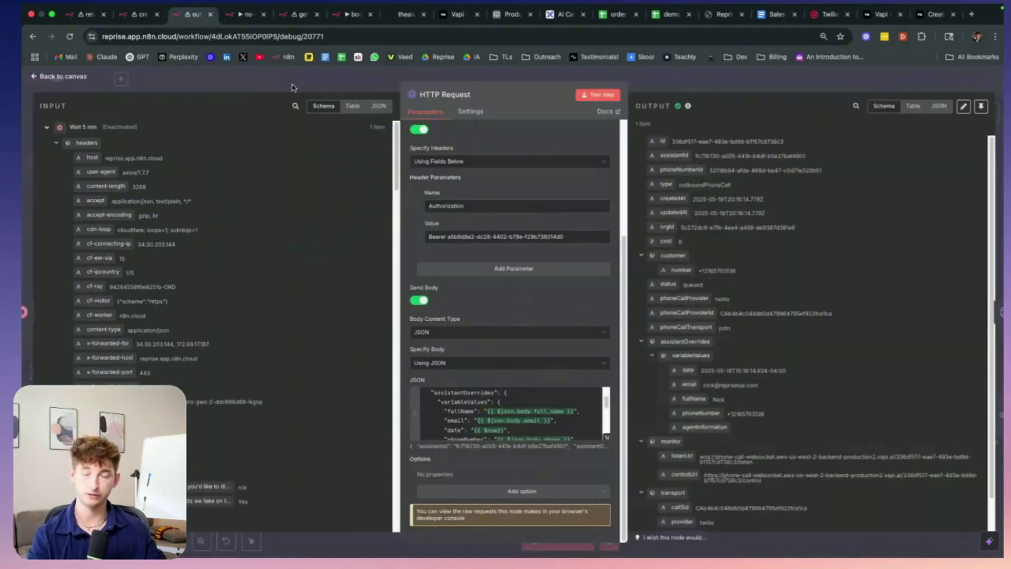
{"action": "left_click", "coordinate": [293, 87]}
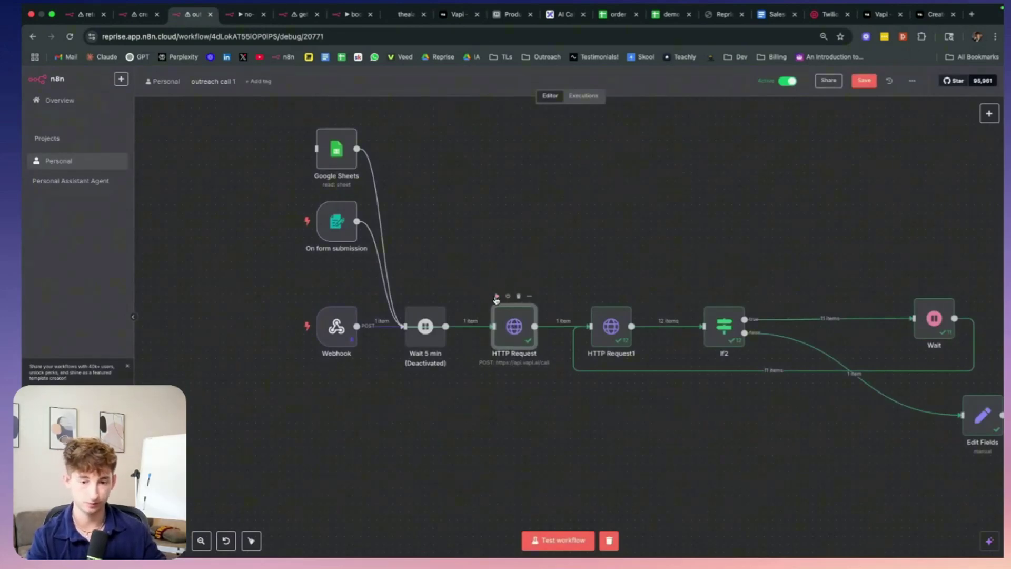
{"action": "scroll", "coordinate": [496, 297], "scroll_direction": "right", "scroll_amount": 5}
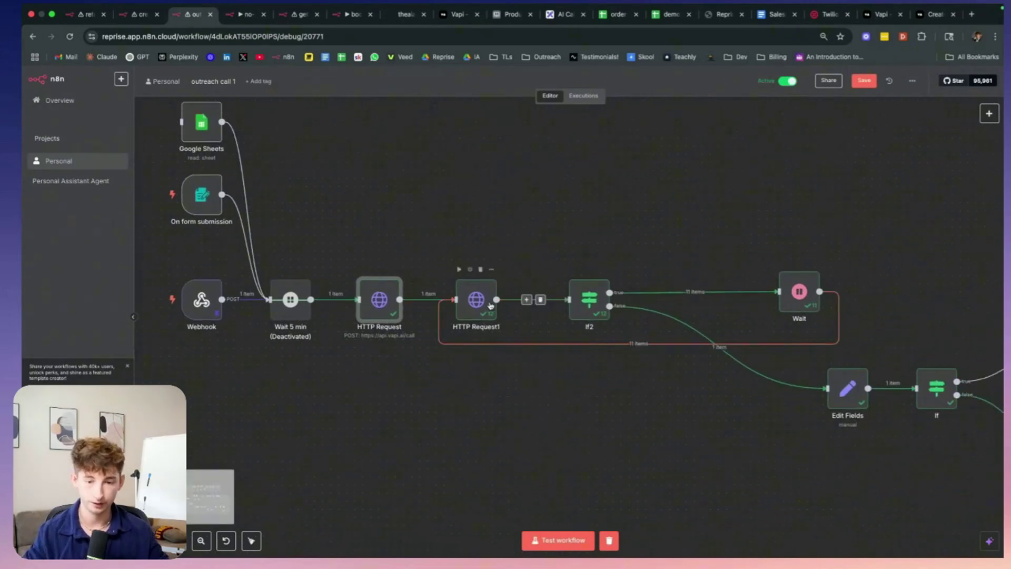
{"action": "double_click", "coordinate": [465, 300]}
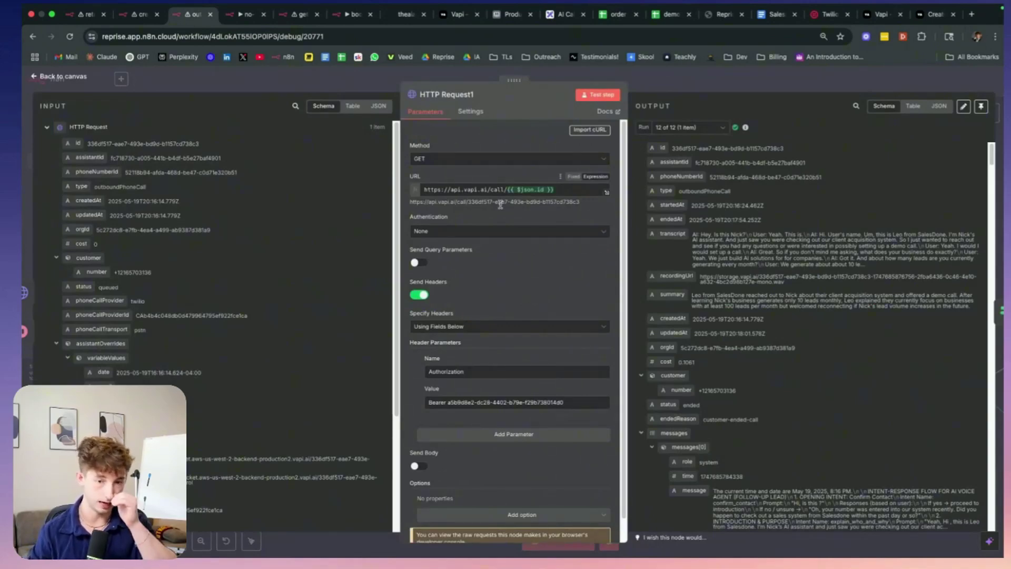
{"action": "left_click_drag", "start_coordinate": [69, 142], "coordinate": [536, 188]}
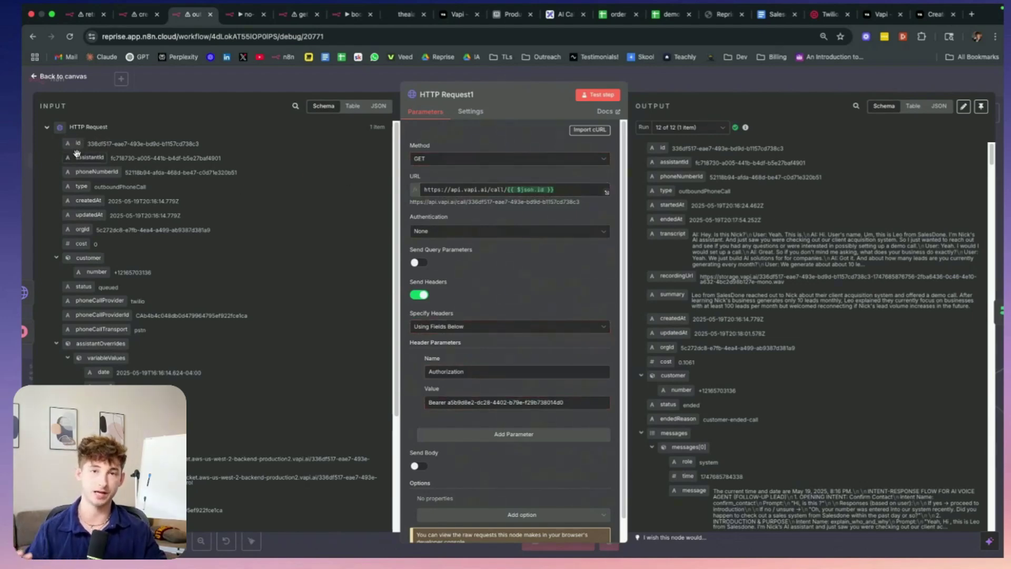
{"action": "scroll", "coordinate": [316, 327], "scroll_direction": "down", "scroll_amount": 2}
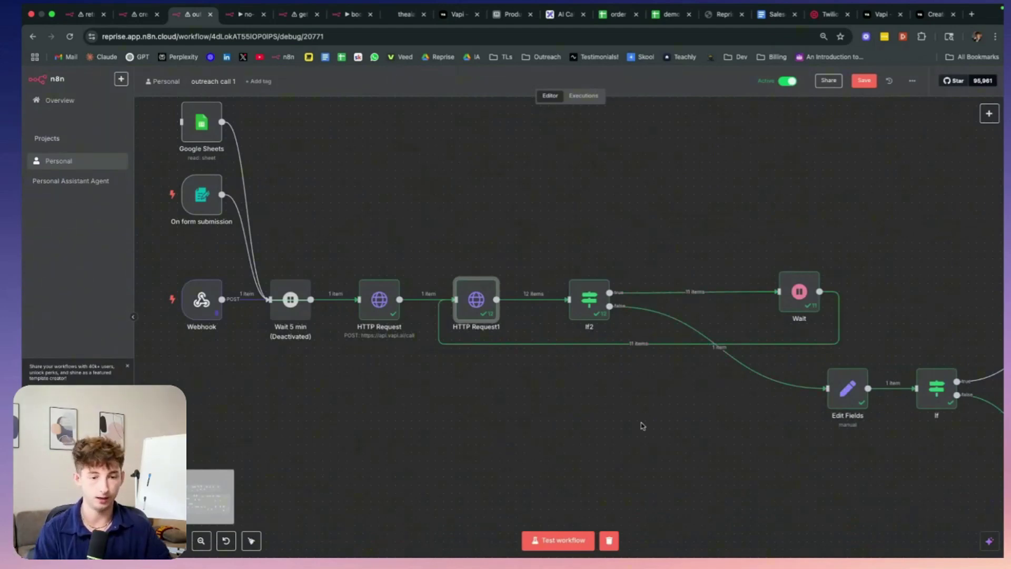
Nudge the Wait node left and open If2's status not equal to 'ended' condition.
{"action": "left_click_drag", "start_coordinate": [801, 294], "coordinate": [761, 295]}
{"action": "scroll", "coordinate": [473, 332], "scroll_direction": "right", "scroll_amount": 4}
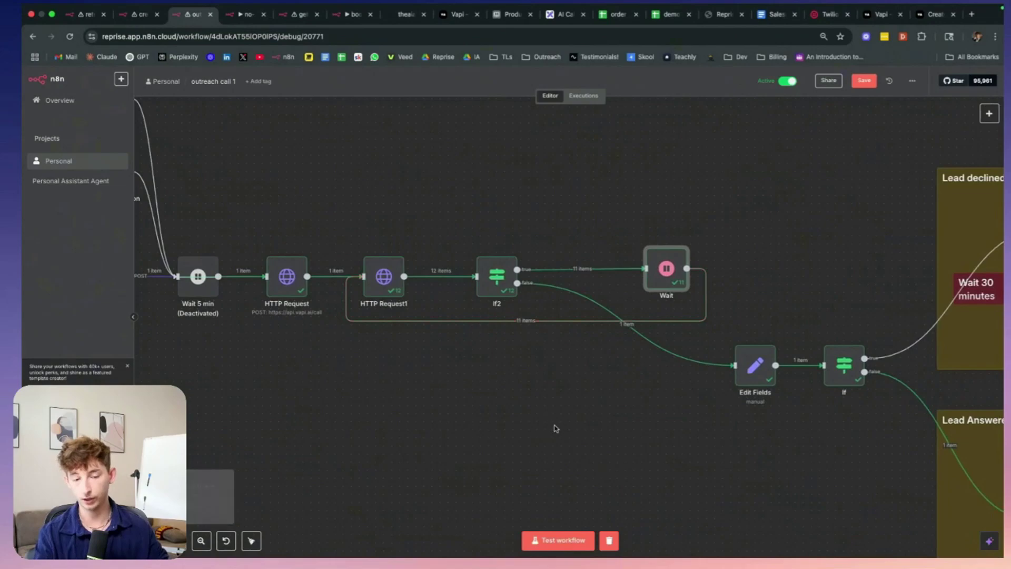
{"action": "scroll", "coordinate": [464, 390], "scroll_direction": "right", "scroll_amount": 4}
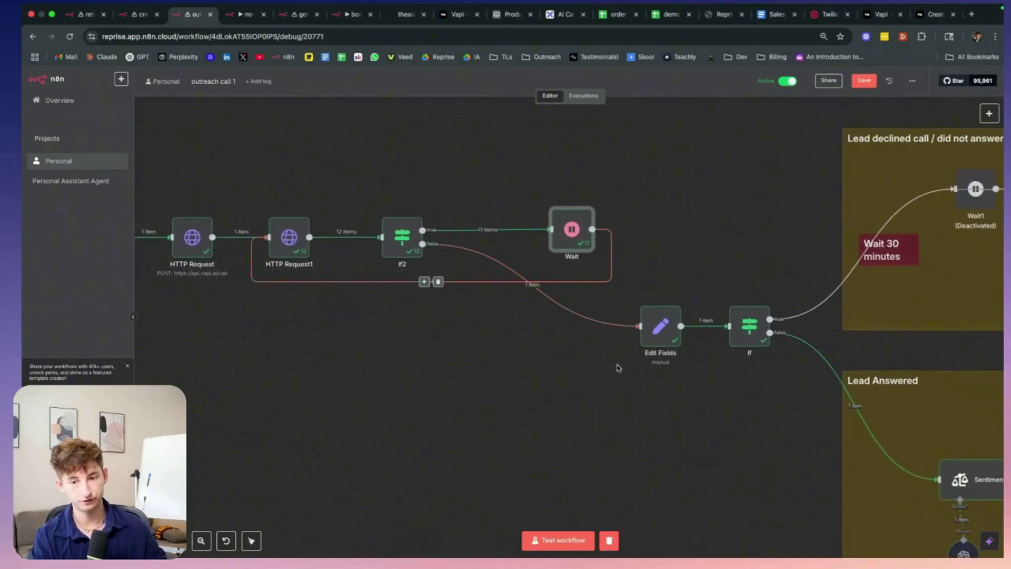
{"action": "double_click", "coordinate": [400, 240]}
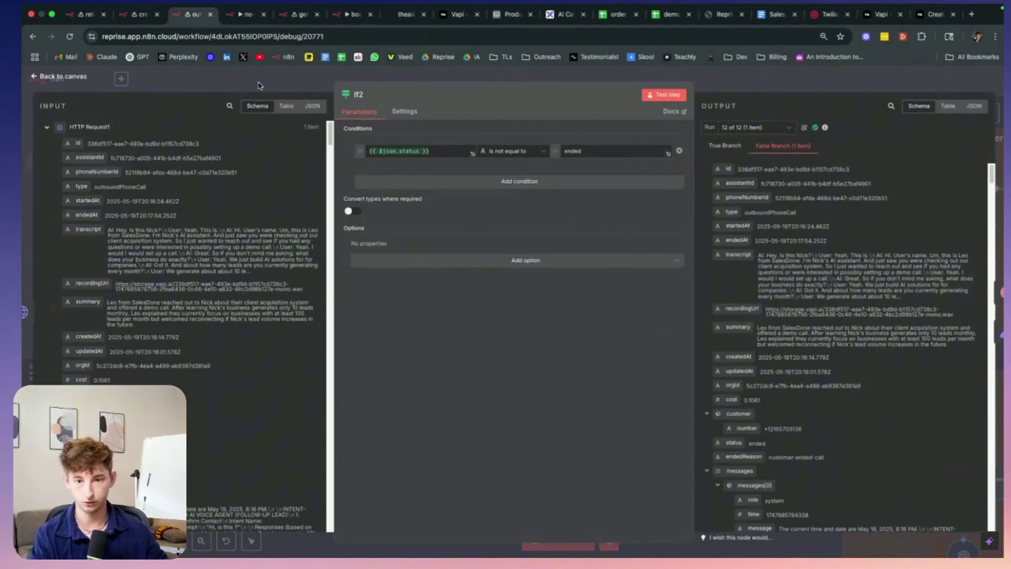
Review the Edit Fields expressions for response, endedReason, GHL contactID and transcript recording.
{"action": "left_click", "coordinate": [258, 86]}
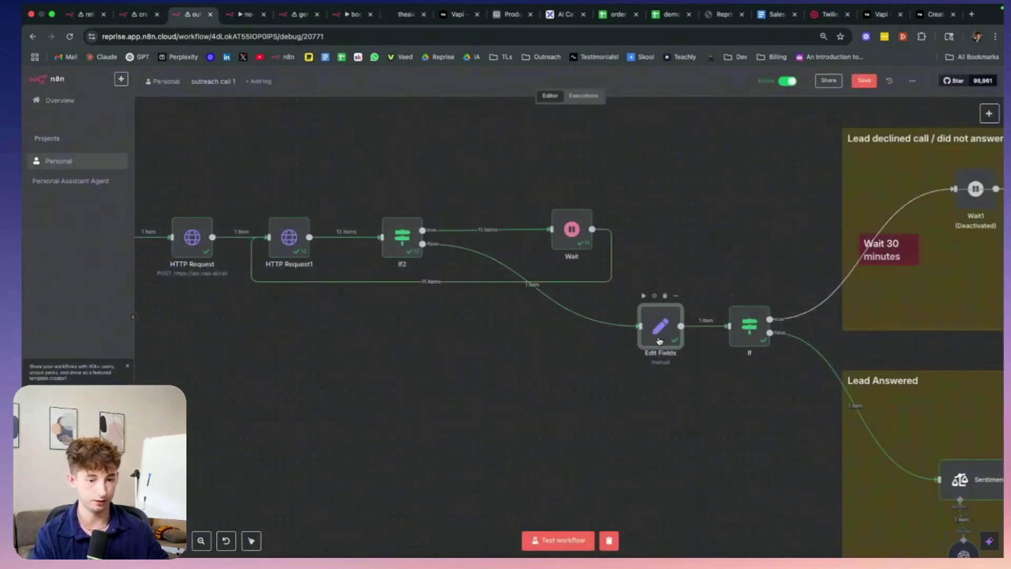
{"action": "double_click", "coordinate": [659, 338]}
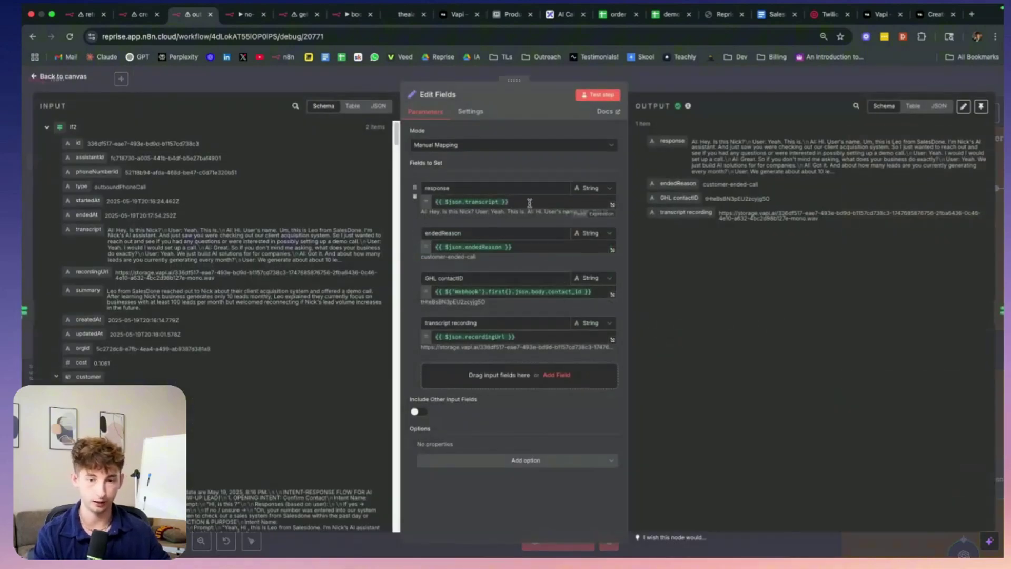
{"action": "left_click", "coordinate": [498, 202]}
{"action": "left_click_drag", "start_coordinate": [498, 204], "coordinate": [417, 206]}
{"action": "left_click", "coordinate": [548, 211]}
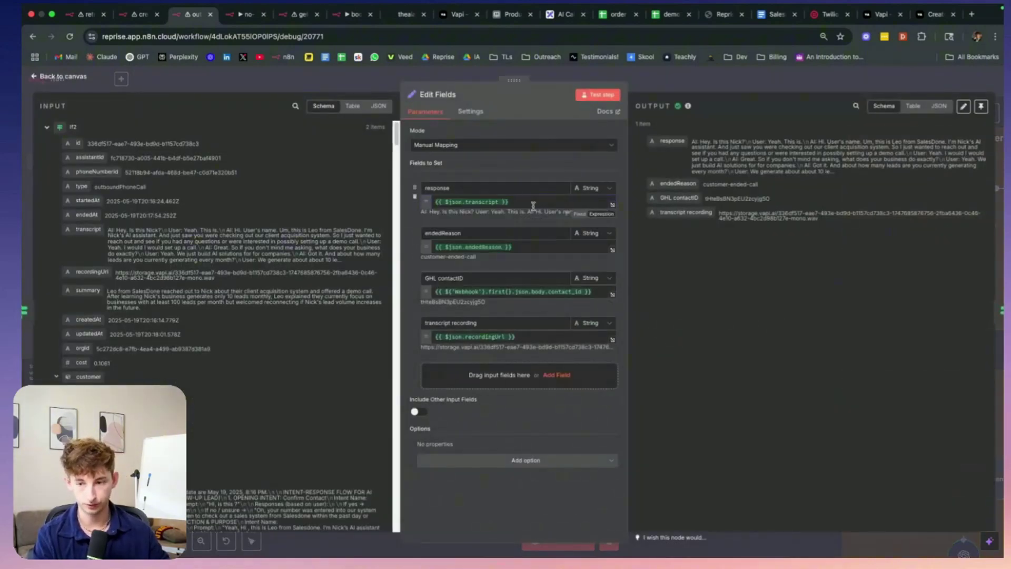
{"action": "left_click_drag", "start_coordinate": [109, 230], "coordinate": [324, 244]}
{"action": "left_click", "coordinate": [319, 232]}
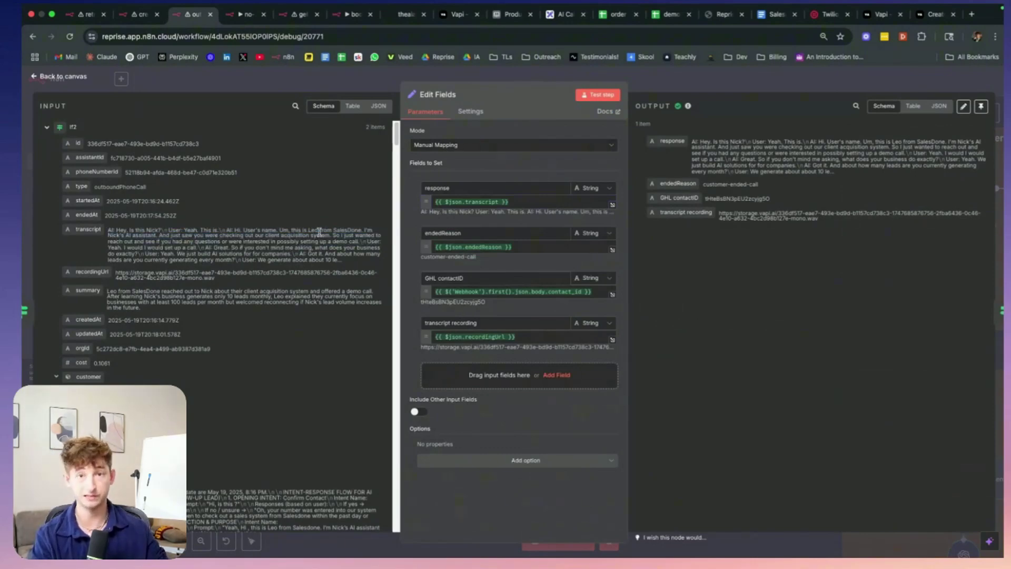
{"action": "left_click_drag", "start_coordinate": [512, 247], "coordinate": [416, 246]}
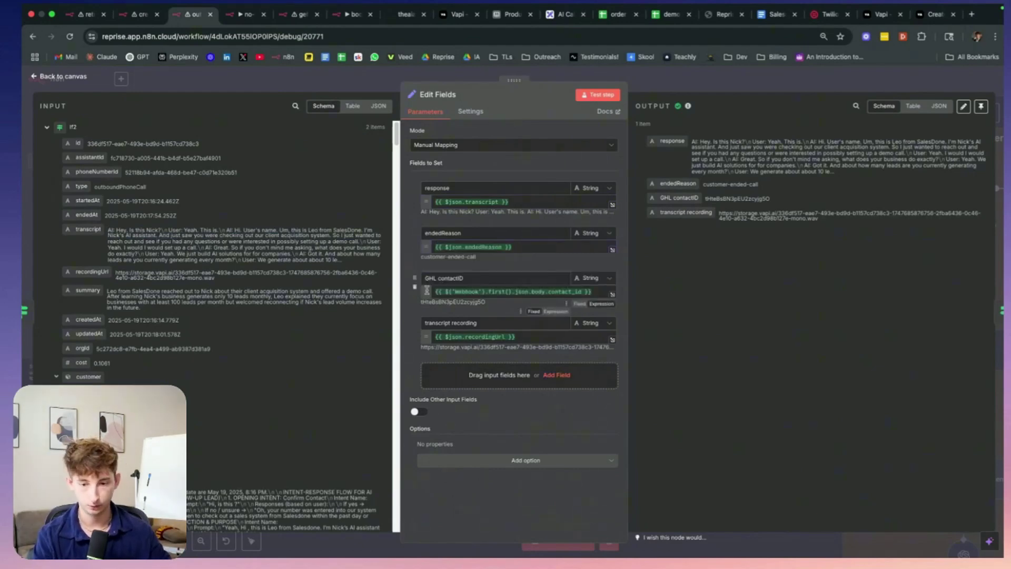
{"action": "left_click_drag", "start_coordinate": [435, 291], "coordinate": [610, 285]}
{"action": "left_click_drag", "start_coordinate": [518, 337], "coordinate": [418, 341]}
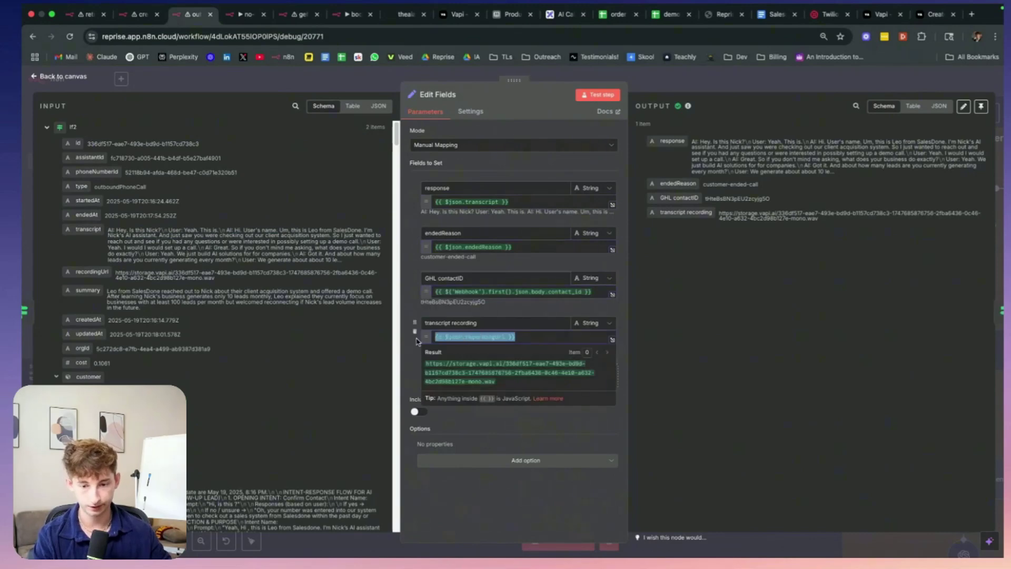
{"action": "key", "text": "Escape"}
Compare the Webhook trigger with the website intake form, then pan the canvas to the If node.
{"action": "scroll", "coordinate": [384, 384], "scroll_direction": "left", "scroll_amount": 6}
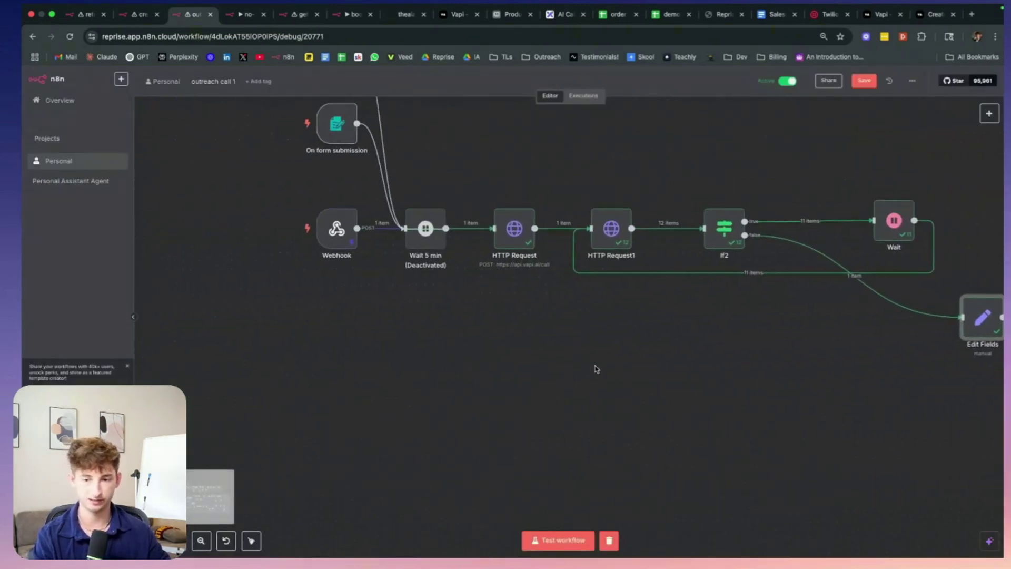
{"action": "double_click", "coordinate": [350, 238]}
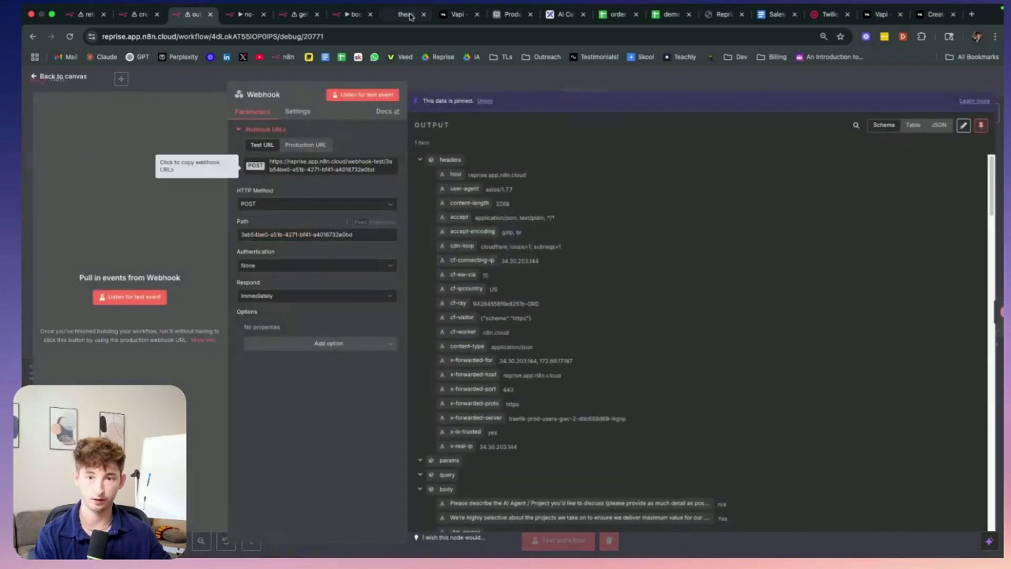
{"action": "left_click", "coordinate": [398, 26]}
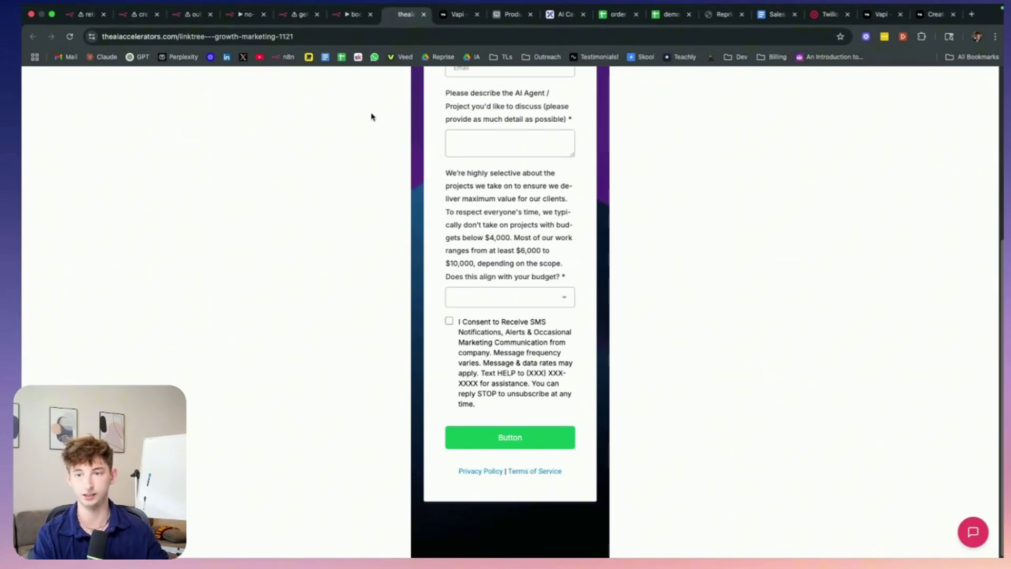
{"action": "left_click", "coordinate": [191, 14]}
{"action": "key", "text": "Escape"}
{"action": "scroll", "coordinate": [324, 346], "scroll_direction": "right", "scroll_amount": 3}
{"action": "scroll", "coordinate": [481, 338], "scroll_direction": "right", "scroll_amount": 2}
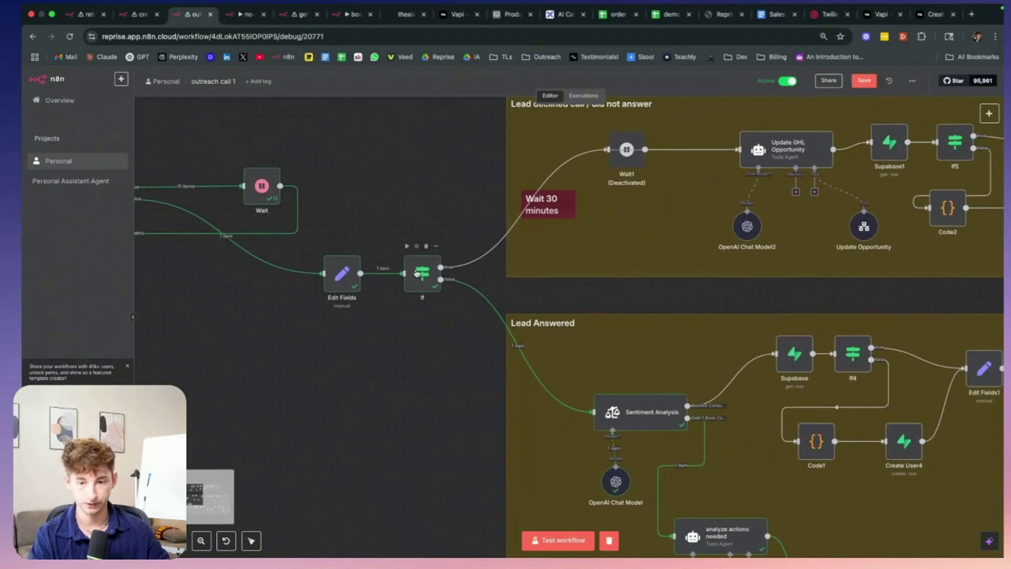
{"action": "double_click", "coordinate": [415, 272]}
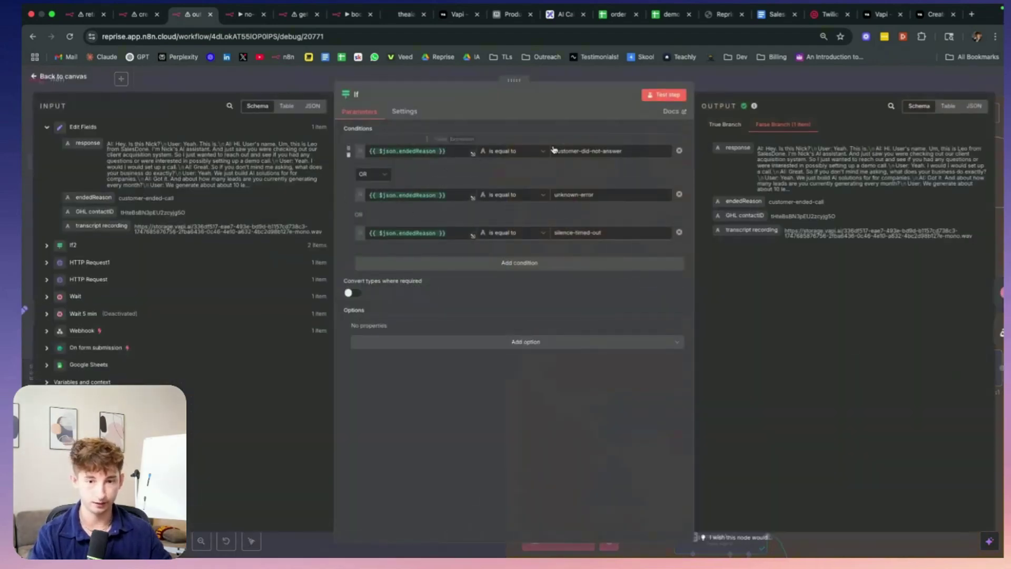
{"action": "left_click_drag", "start_coordinate": [555, 194], "coordinate": [602, 232]}
{"action": "key", "text": "Escape"}
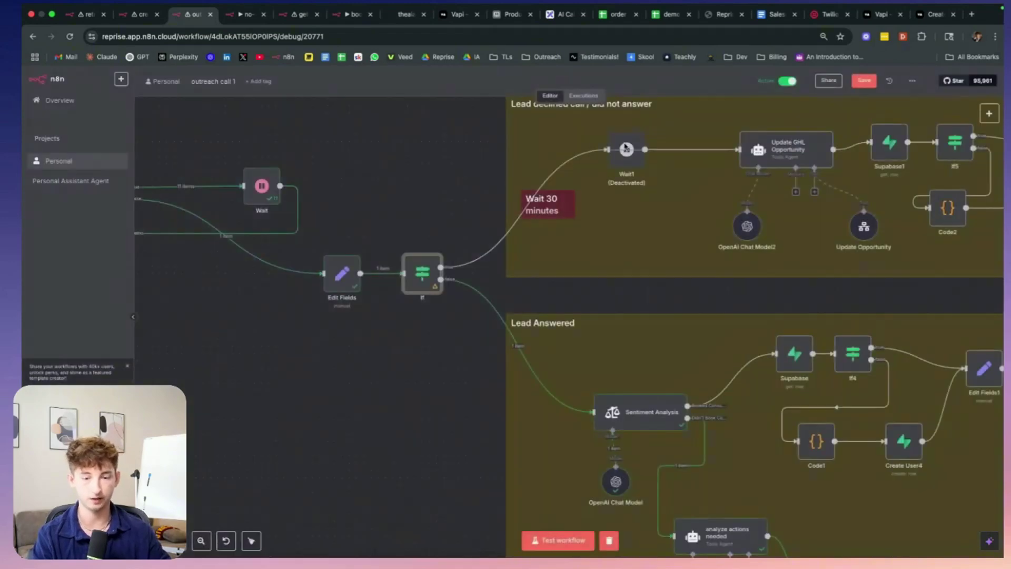
{"action": "scroll", "coordinate": [626, 138], "scroll_direction": "right", "scroll_amount": 5}
{"action": "scroll", "coordinate": [626, 138], "scroll_direction": "up", "scroll_amount": 3}
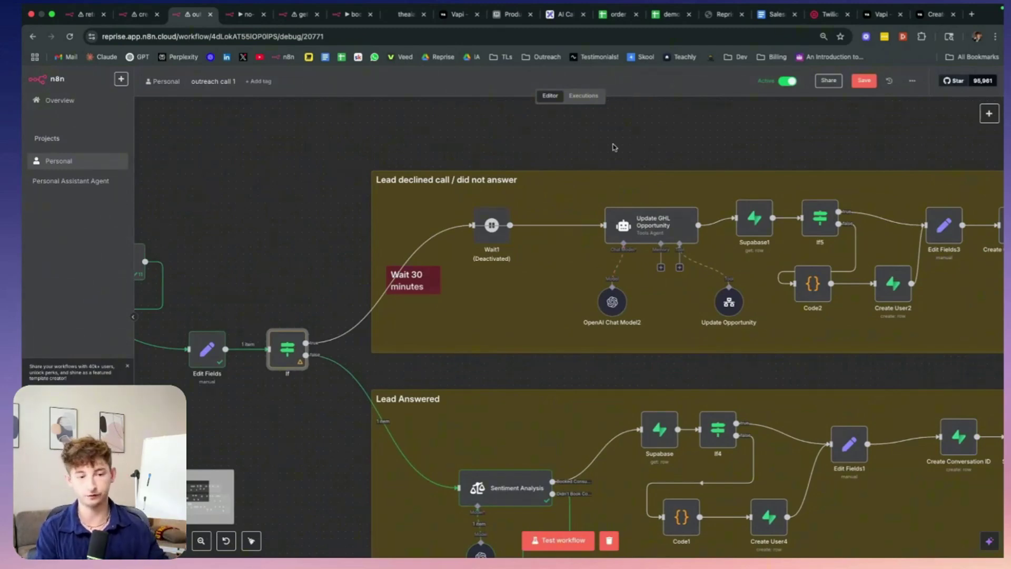
{"action": "scroll", "coordinate": [323, 445], "scroll_direction": "down", "scroll_amount": 9}
{"action": "scroll", "coordinate": [298, 365], "scroll_direction": "right", "scroll_amount": 2}
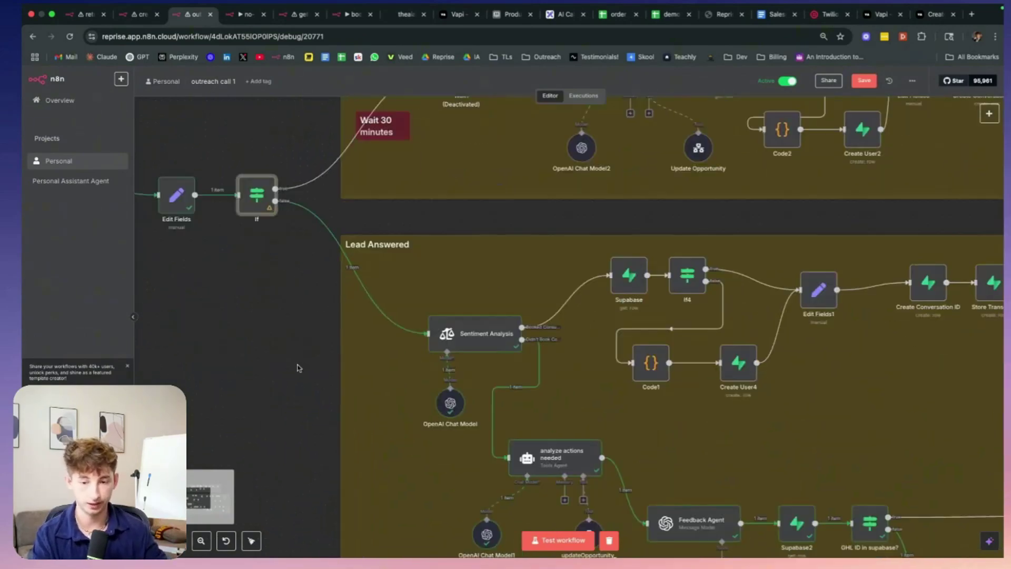
{"action": "double_click", "coordinate": [418, 253]}
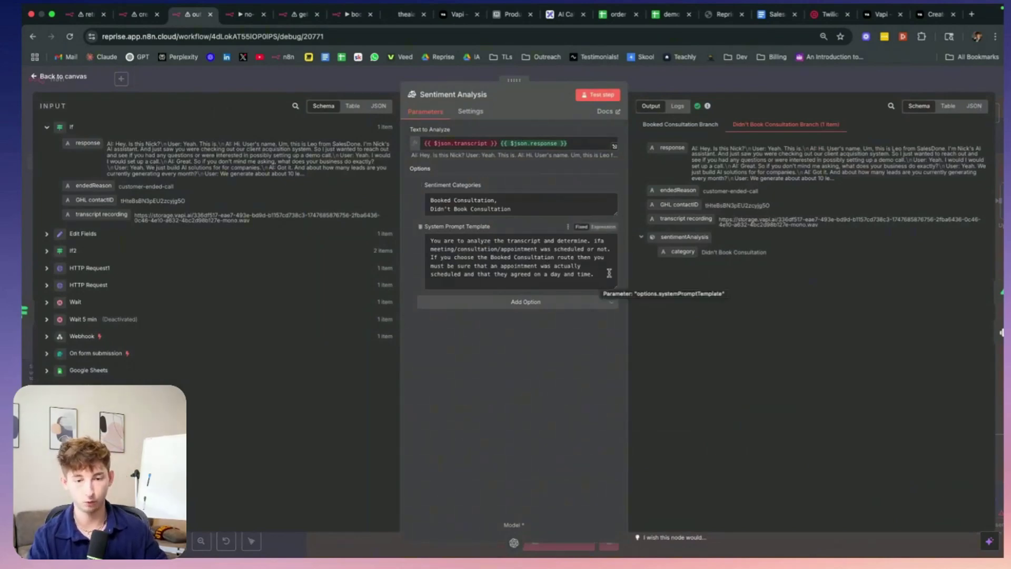
{"action": "left_click_drag", "start_coordinate": [550, 210], "coordinate": [414, 201]}
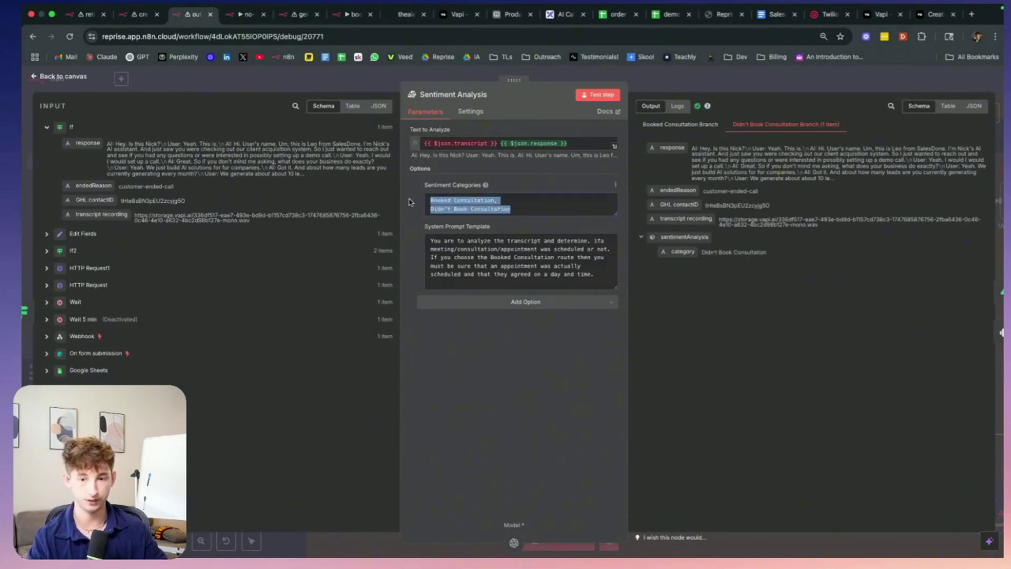
{"action": "left_click", "coordinate": [558, 209]}
{"action": "left_click_drag", "start_coordinate": [84, 145], "coordinate": [585, 142]}
Read the analyze actions needed node's full System Message.
{"action": "left_click", "coordinate": [311, 85]}
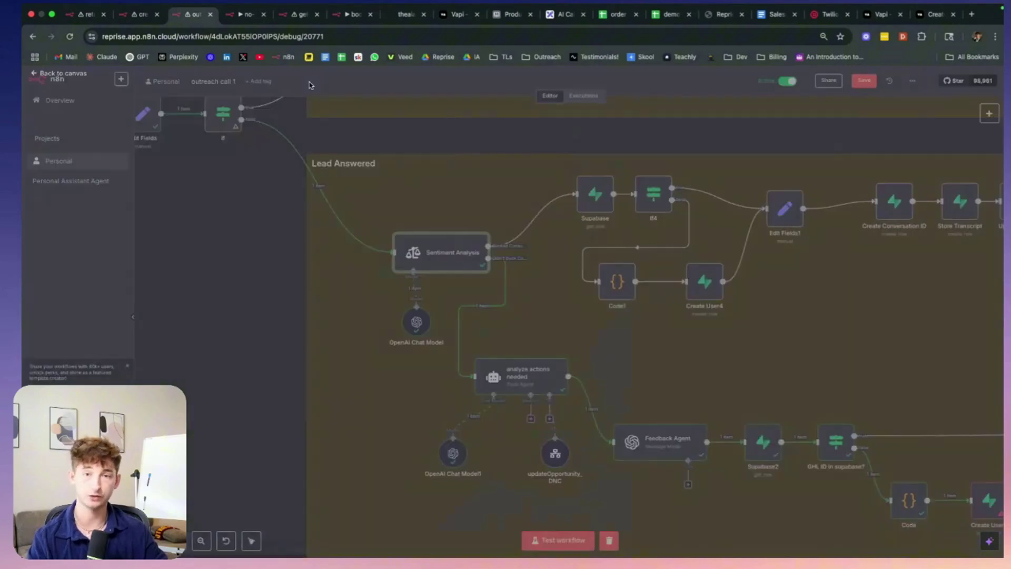
{"action": "scroll", "coordinate": [283, 337], "scroll_direction": "down", "scroll_amount": 2}
{"action": "left_click", "coordinate": [315, 238]}
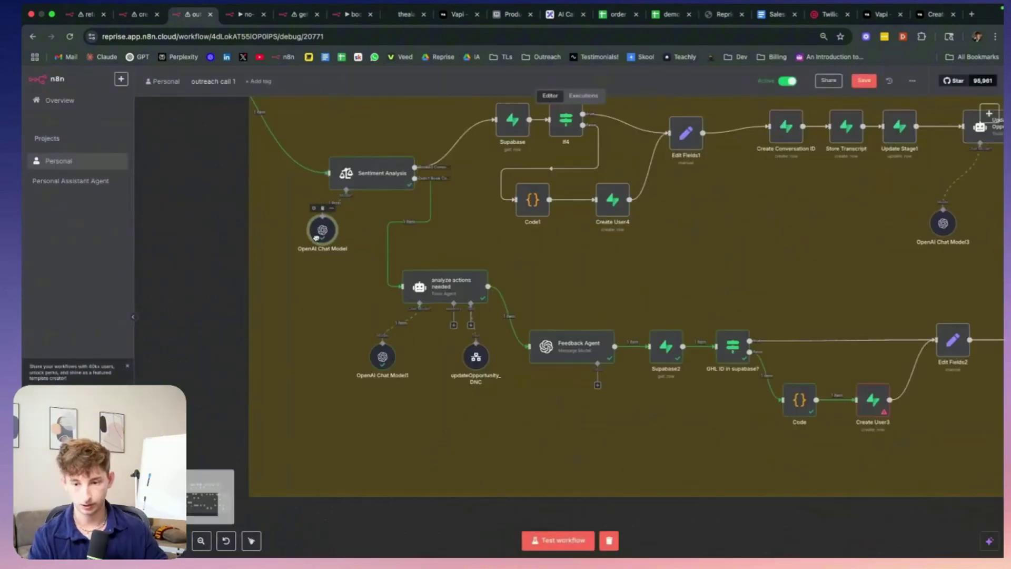
{"action": "scroll", "coordinate": [323, 209], "scroll_direction": "down", "scroll_amount": 3}
{"action": "double_click", "coordinate": [389, 280]}
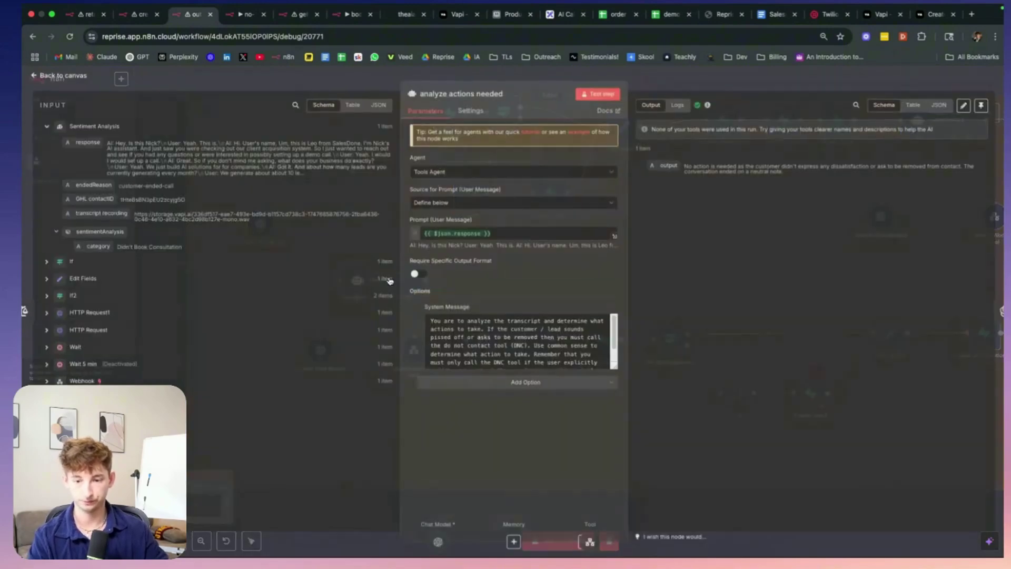
{"action": "left_click", "coordinate": [485, 379]}
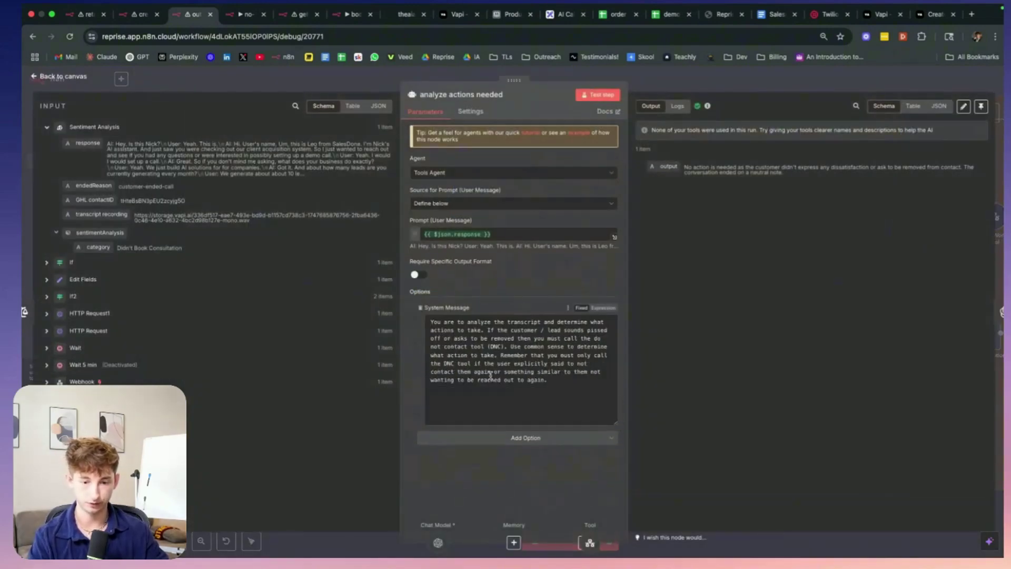
{"action": "left_click_drag", "start_coordinate": [561, 385], "coordinate": [422, 324]}
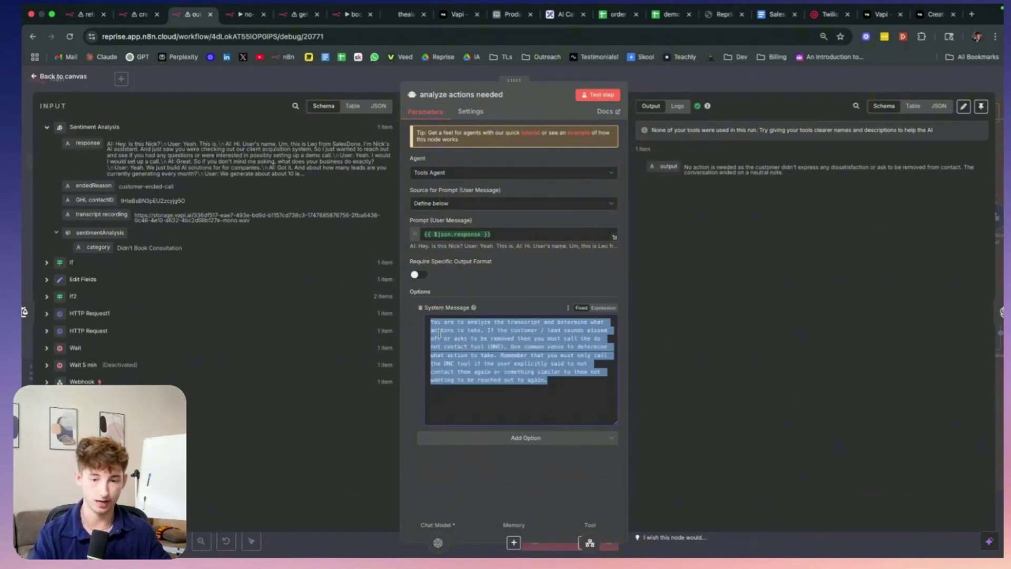
{"action": "left_click", "coordinate": [437, 333]}
{"action": "left_click", "coordinate": [322, 87]}
Inspect the updateOpportunity_DNC tool and the Feedback Agent's prompt and input.
{"action": "double_click", "coordinate": [413, 351]}
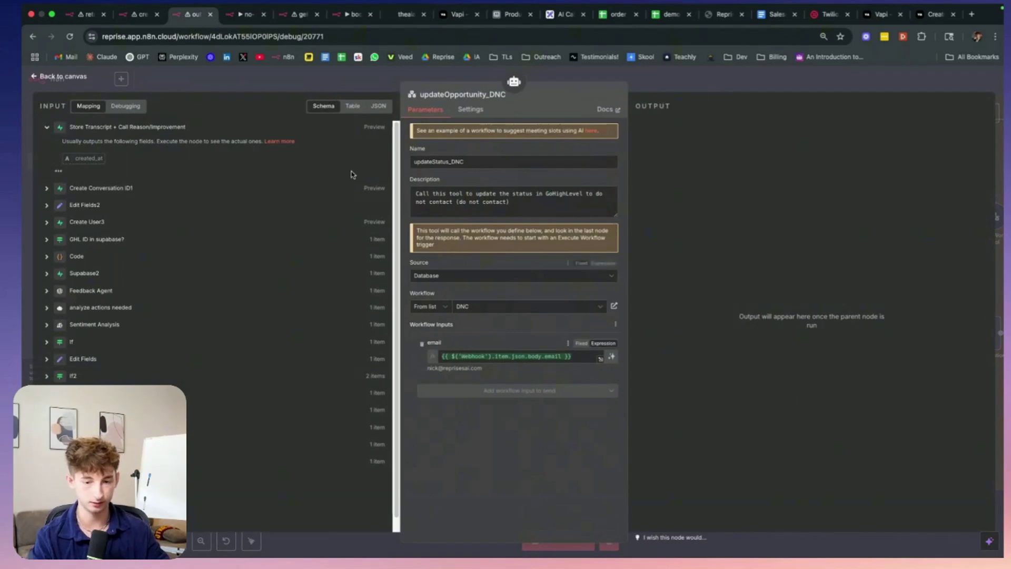
{"action": "left_click", "coordinate": [255, 88]}
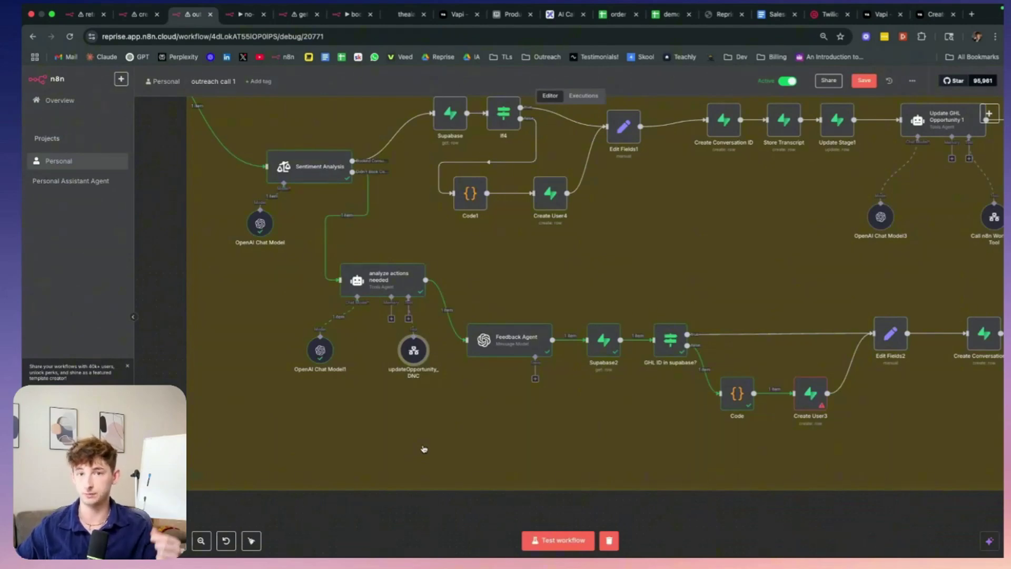
{"action": "left_click", "coordinate": [490, 348]}
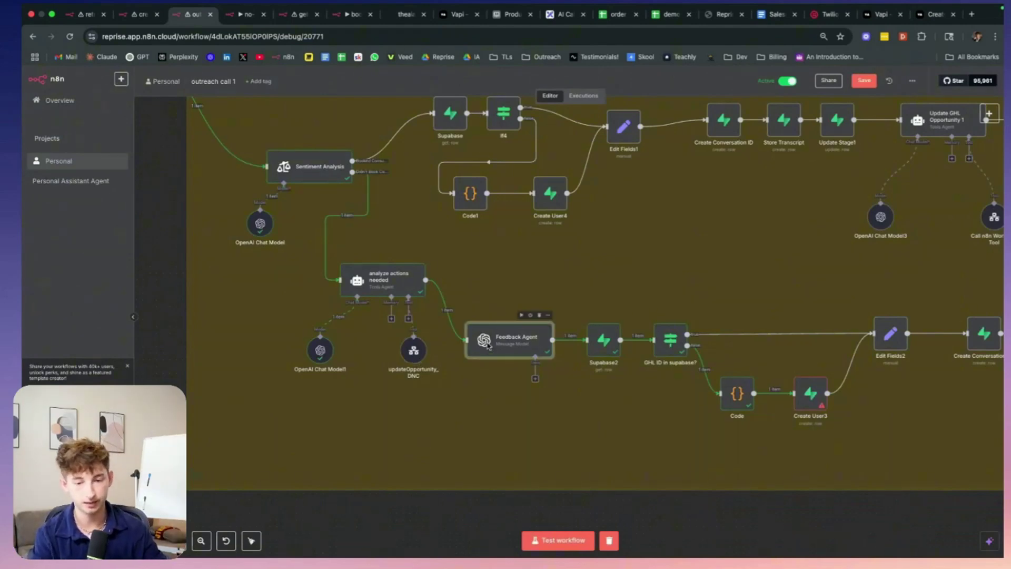
{"action": "double_click", "coordinate": [488, 346]}
{"action": "left_click_drag", "start_coordinate": [608, 396], "coordinate": [621, 454]}
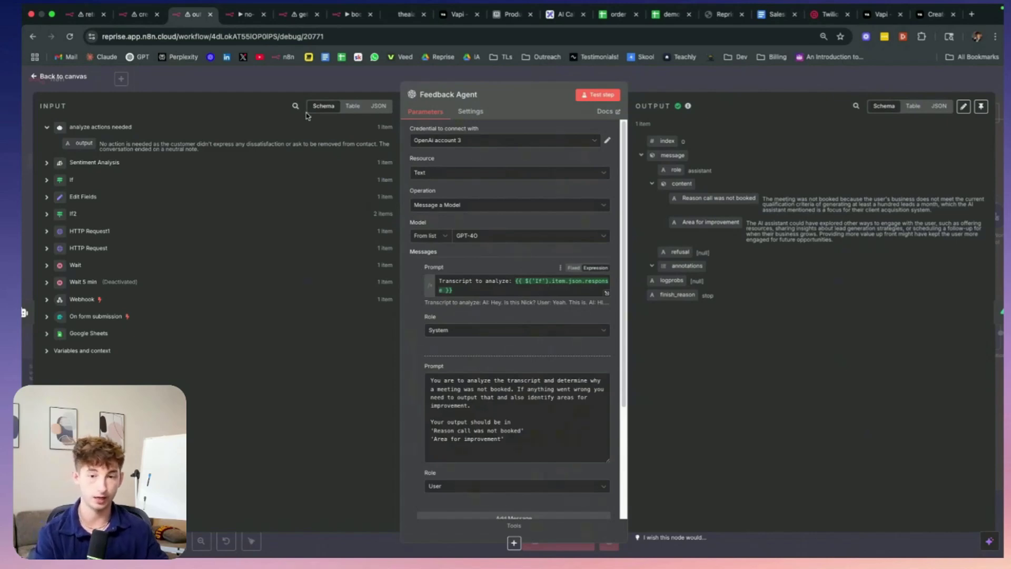
{"action": "left_click_drag", "start_coordinate": [311, 90], "coordinate": [327, 146]}
{"action": "left_click", "coordinate": [759, 404]}
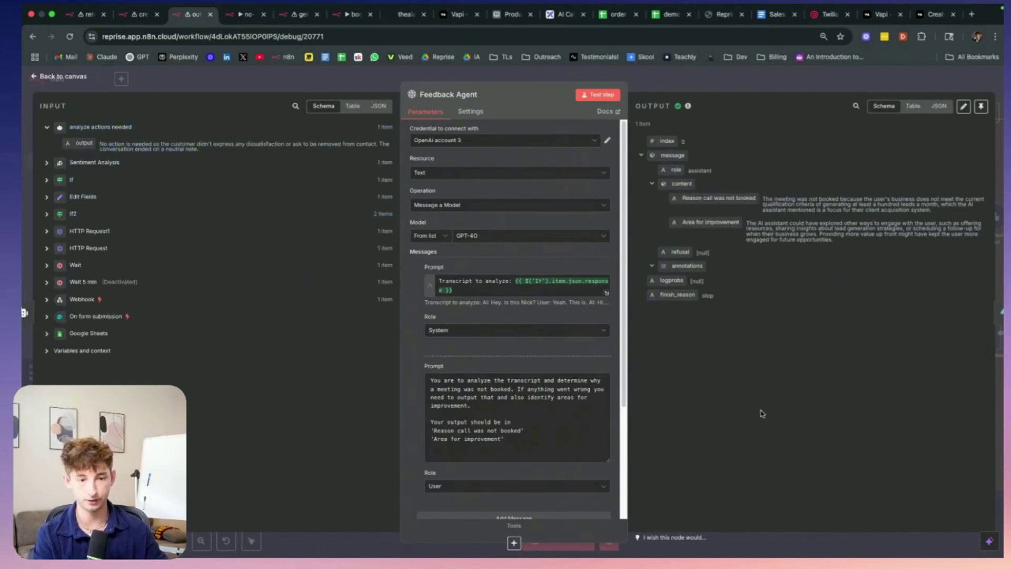
{"action": "left_click", "coordinate": [627, 82]}
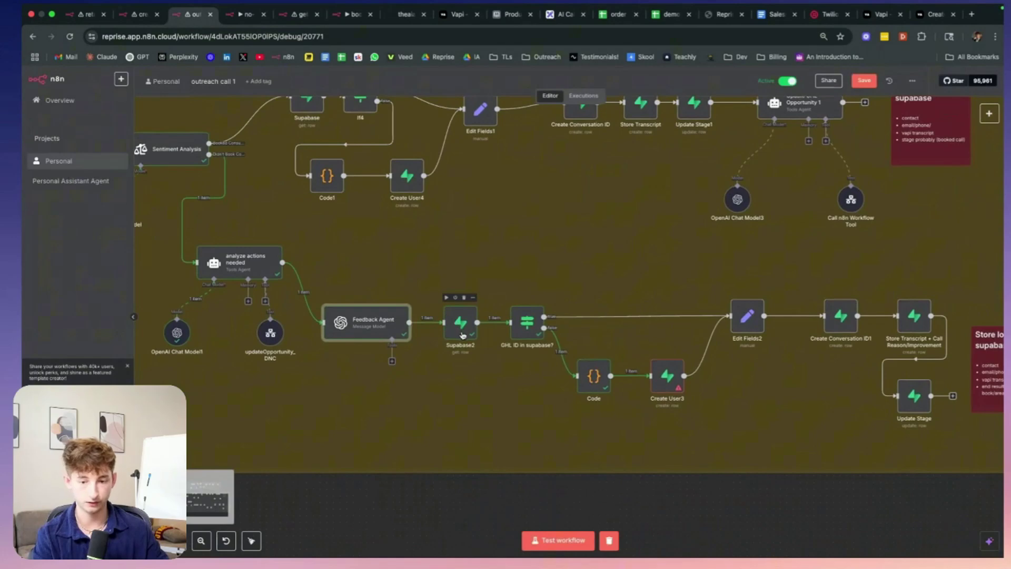
Survey the whole workflow back to its trigger nodes, then switch to Vapi's Phone Numbers page.
{"action": "scroll", "coordinate": [372, 467], "scroll_direction": "right", "scroll_amount": 4}
{"action": "scroll", "coordinate": [373, 467], "scroll_direction": "down", "scroll_amount": 2}
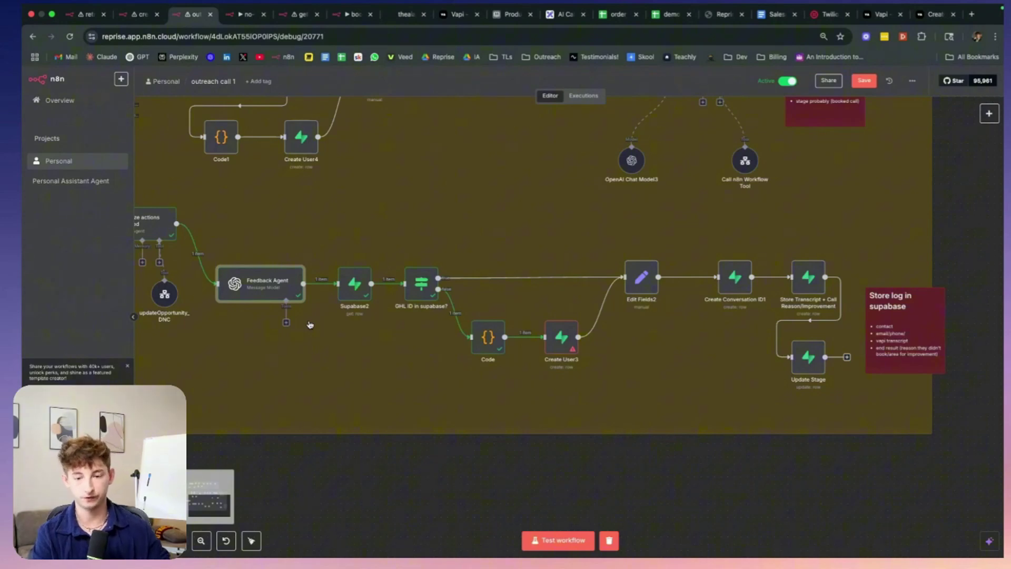
{"action": "scroll", "coordinate": [310, 324], "scroll_direction": "down", "scroll_amount": 5}
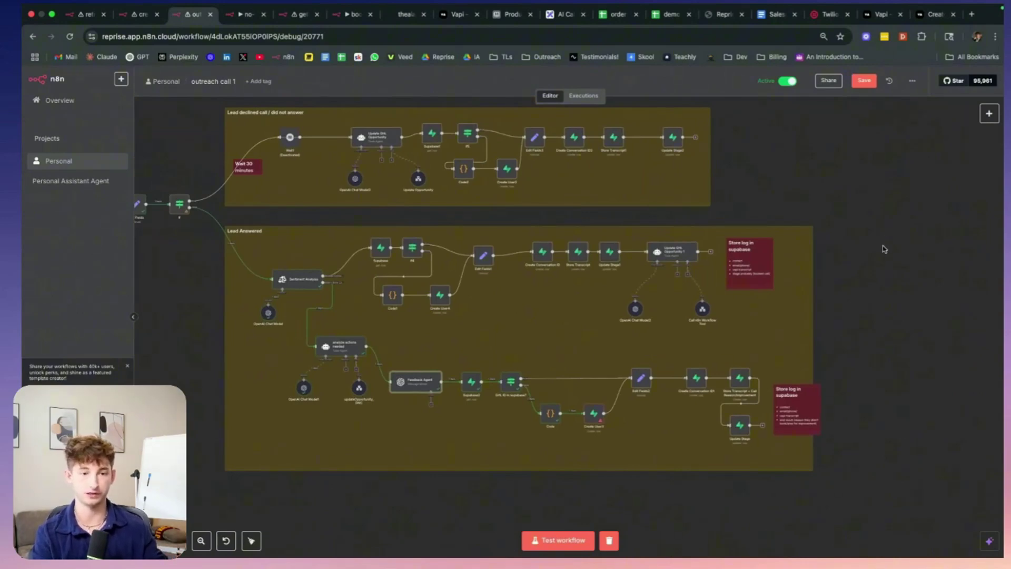
{"action": "left_click_drag", "start_coordinate": [867, 498], "coordinate": [205, 105]}
{"action": "left_click", "coordinate": [199, 107]}
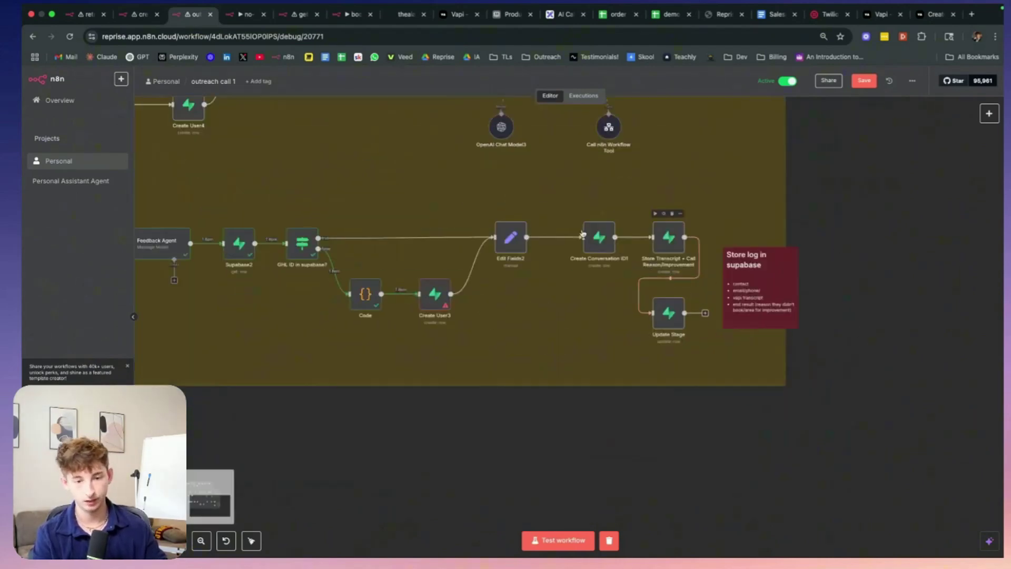
{"action": "scroll", "coordinate": [659, 241], "scroll_direction": "up", "scroll_amount": 1}
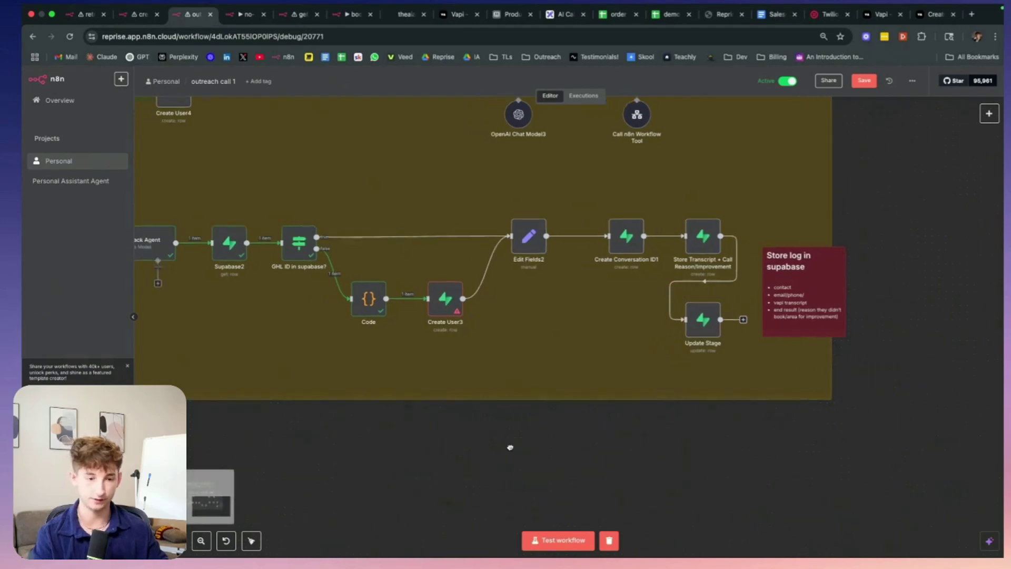
{"action": "scroll", "coordinate": [604, 463], "scroll_direction": "down", "scroll_amount": 10}
{"action": "left_click_drag", "start_coordinate": [348, 330], "coordinate": [620, 359]}
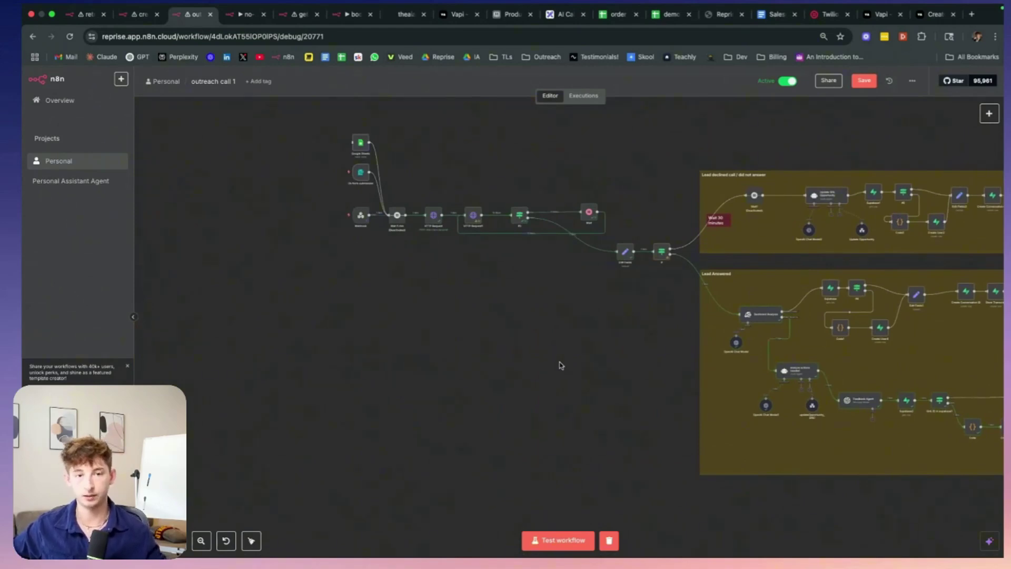
{"action": "left_click", "coordinate": [457, 19]}
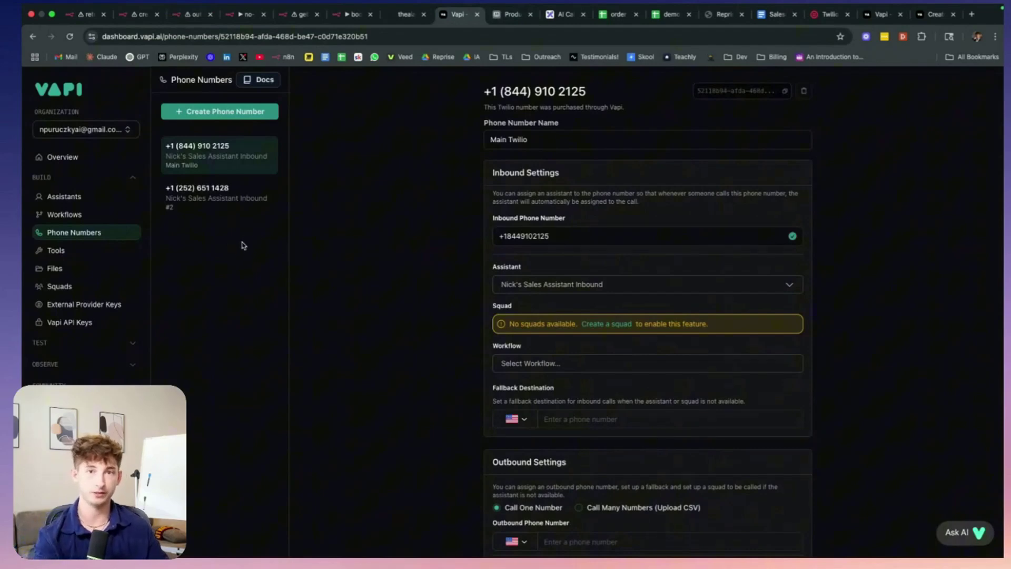
Return to the AI Call Center diagram and zoom into the No answer → leave voicemail branch.
{"action": "left_click", "coordinate": [56, 196]}
{"action": "left_click", "coordinate": [569, 14]}
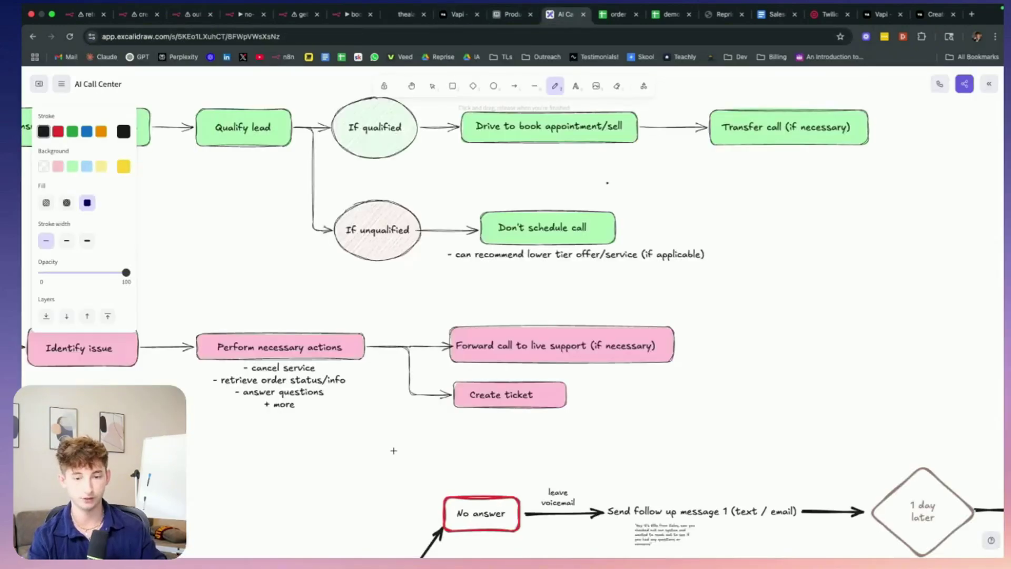
{"action": "scroll", "coordinate": [400, 451], "scroll_direction": "down", "scroll_amount": 5}
{"action": "scroll", "coordinate": [400, 450], "scroll_direction": "left", "scroll_amount": 4}
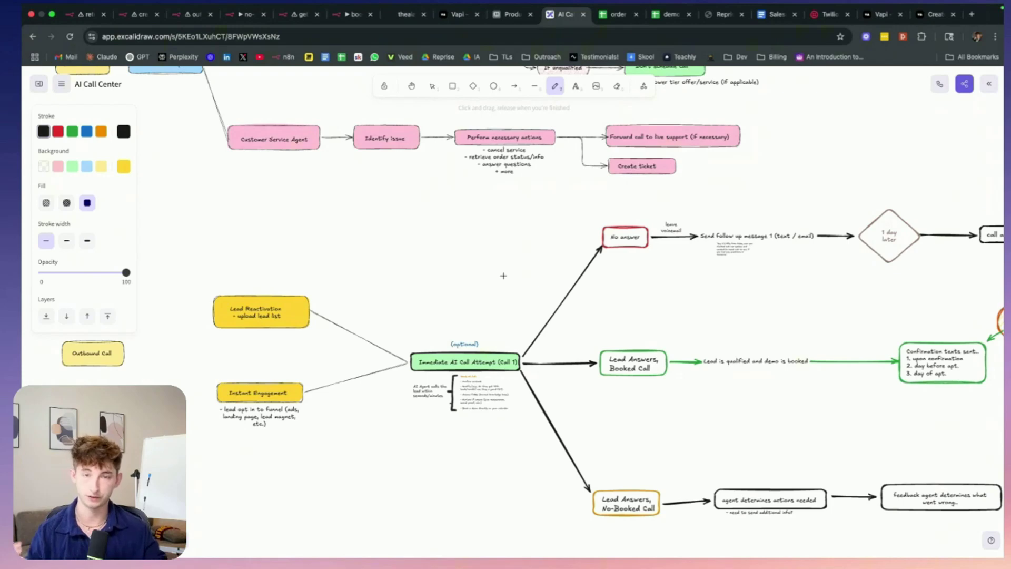
{"action": "scroll", "coordinate": [503, 276], "scroll_direction": "left", "scroll_amount": 3}
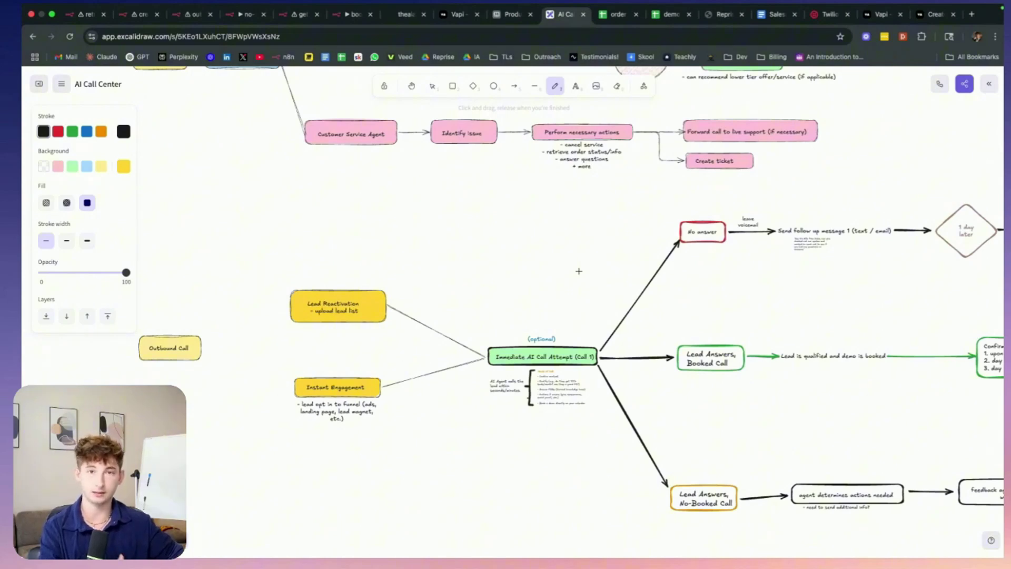
{"action": "scroll", "coordinate": [581, 270], "scroll_direction": "down", "scroll_amount": 5}
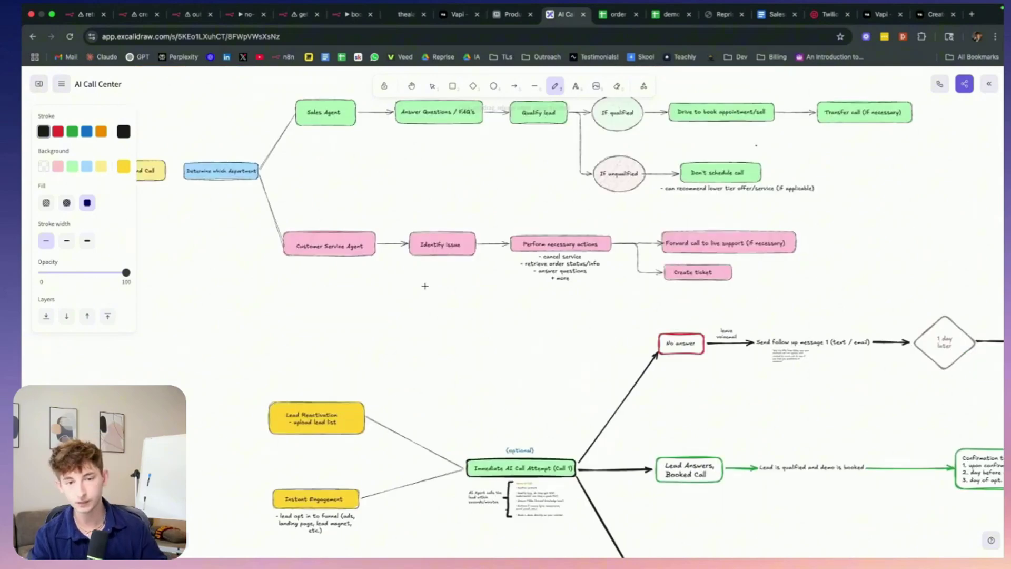
Select the whole flowchart, then clear the selection and zoom back out.
{"action": "key", "text": "v"}
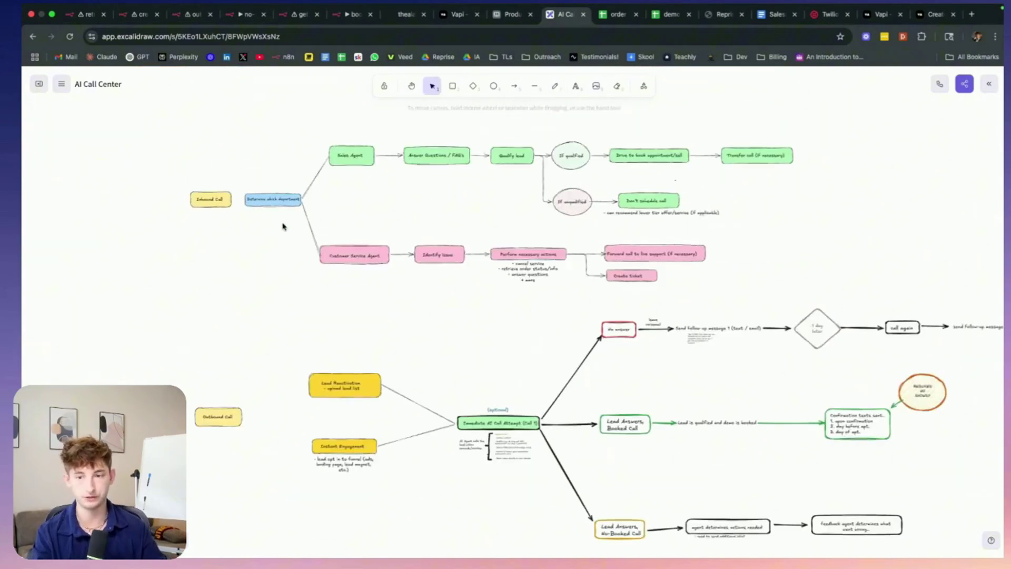
{"action": "scroll", "coordinate": [196, 131], "scroll_direction": "down", "scroll_amount": 3}
{"action": "mouse_move", "coordinate": [169, 131]}
{"action": "left_mouse_down"}
{"action": "mouse_move", "coordinate": [805, 429]}
{"action": "mouse_move", "coordinate": [1005, 506]}
{"action": "mouse_move", "coordinate": [835, 481]}
{"action": "left_mouse_up"}
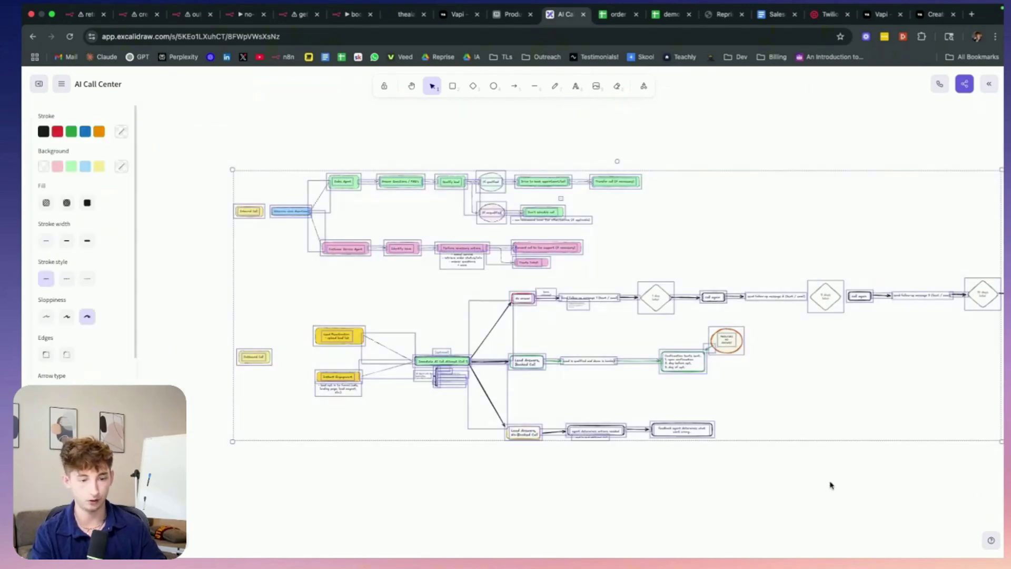
{"action": "left_click", "coordinate": [838, 481]}
{"action": "scroll", "coordinate": [853, 463], "scroll_direction": "up", "scroll_amount": 5}
{"action": "scroll", "coordinate": [648, 268], "scroll_direction": "up", "scroll_amount": 5}
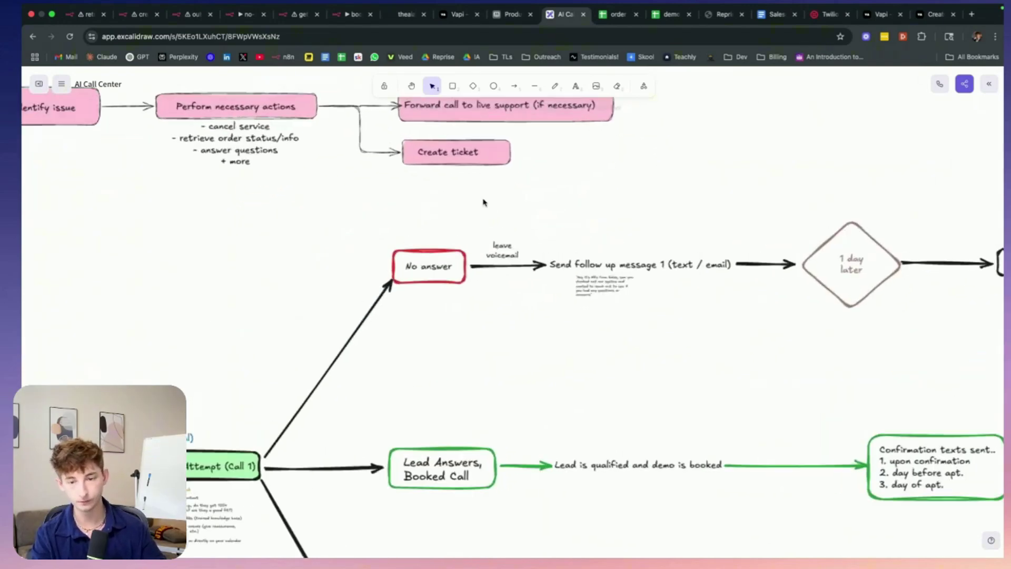
{"action": "scroll", "coordinate": [480, 201], "scroll_direction": "up", "scroll_amount": 3}
Expand the Instant Engagement assistant's Voice, Transcriber and Custom Functions sections.
{"action": "left_click", "coordinate": [444, 16]}
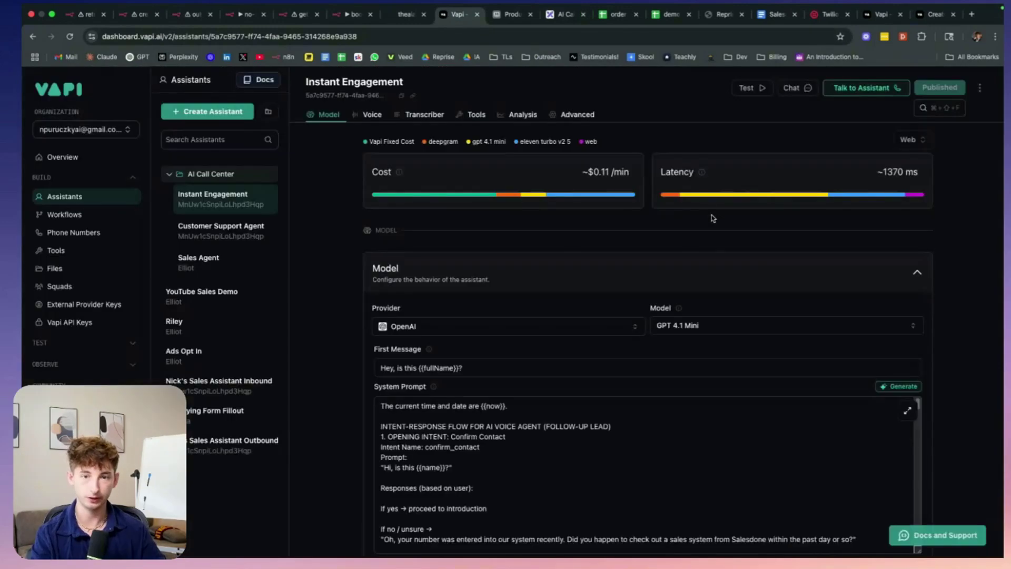
{"action": "scroll", "coordinate": [633, 325], "scroll_direction": "down", "scroll_amount": 15}
{"action": "left_click", "coordinate": [404, 202]}
{"action": "scroll", "coordinate": [356, 301], "scroll_direction": "down", "scroll_amount": 2}
{"action": "left_click", "coordinate": [422, 368]}
{"action": "scroll", "coordinate": [339, 346], "scroll_direction": "down", "scroll_amount": 8}
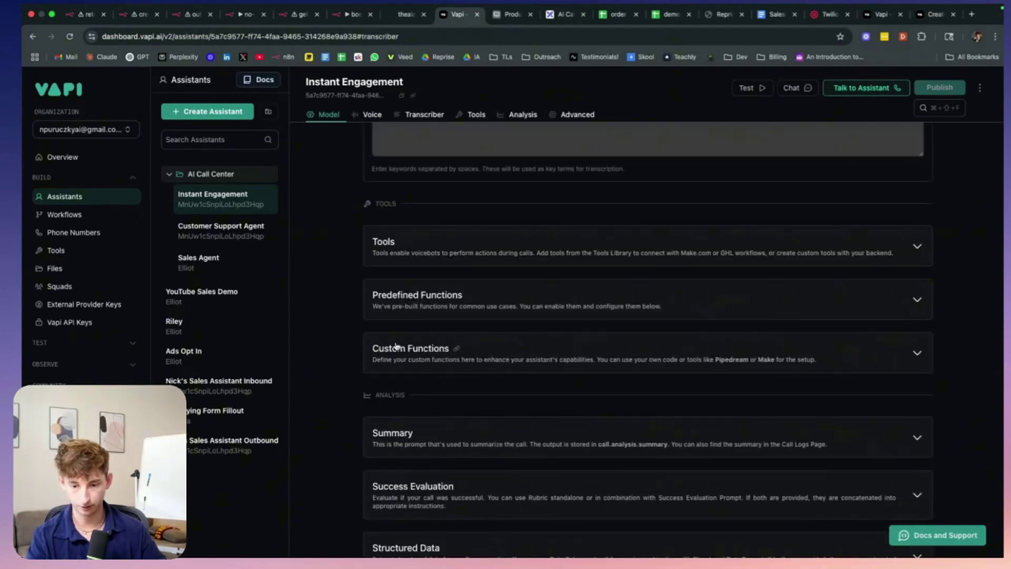
{"action": "left_click", "coordinate": [396, 347]}
{"action": "scroll", "coordinate": [403, 311], "scroll_direction": "down", "scroll_amount": 10}
Expand Voicemail Detection and Messaging, highlight the 'Please call back when you're available' voicemail message, then open Ads Opt In.
{"action": "left_click", "coordinate": [422, 343]}
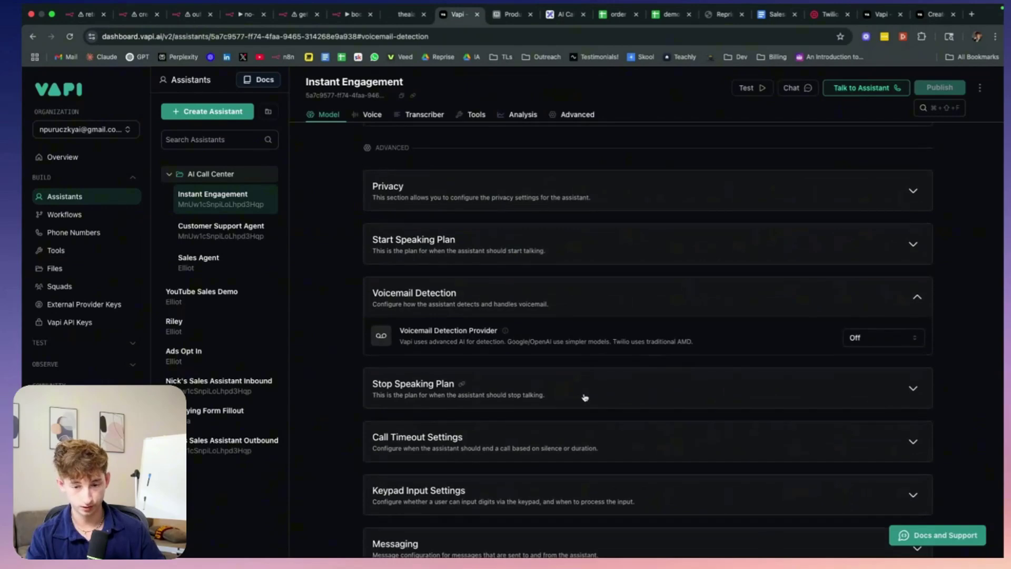
{"action": "scroll", "coordinate": [479, 387], "scroll_direction": "down", "scroll_amount": 2}
{"action": "left_click", "coordinate": [416, 491]}
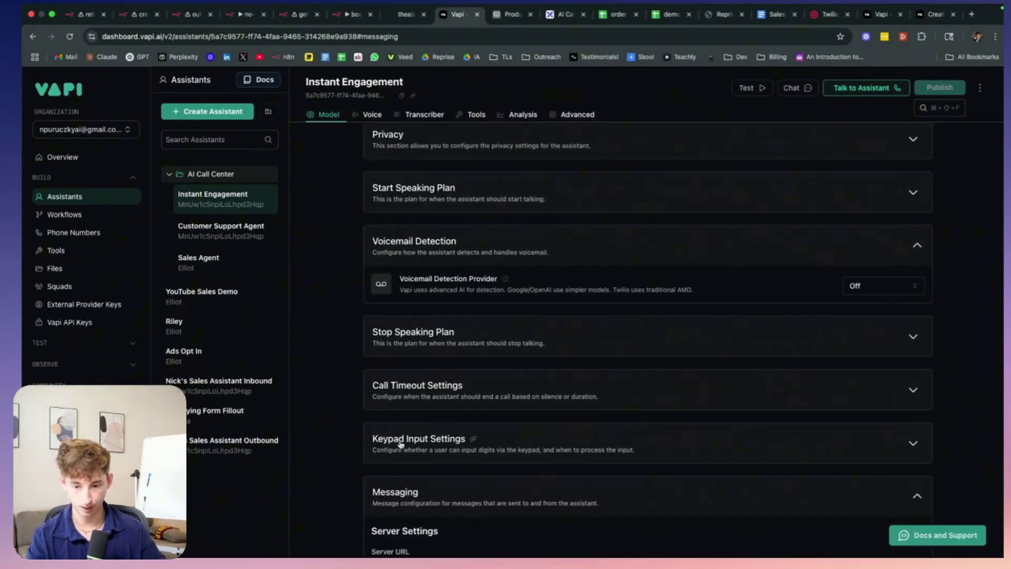
{"action": "scroll", "coordinate": [515, 390], "scroll_direction": "down", "scroll_amount": 8}
{"action": "scroll", "coordinate": [515, 390], "scroll_direction": "up", "scroll_amount": 4}
{"action": "scroll", "coordinate": [458, 363], "scroll_direction": "down", "scroll_amount": 5}
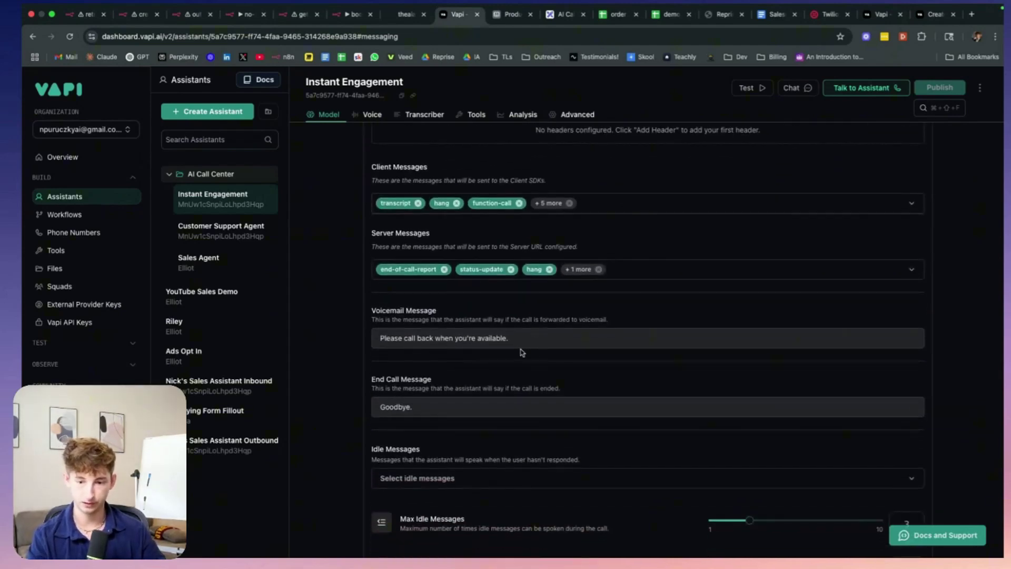
{"action": "left_click_drag", "start_coordinate": [539, 342], "coordinate": [345, 337]}
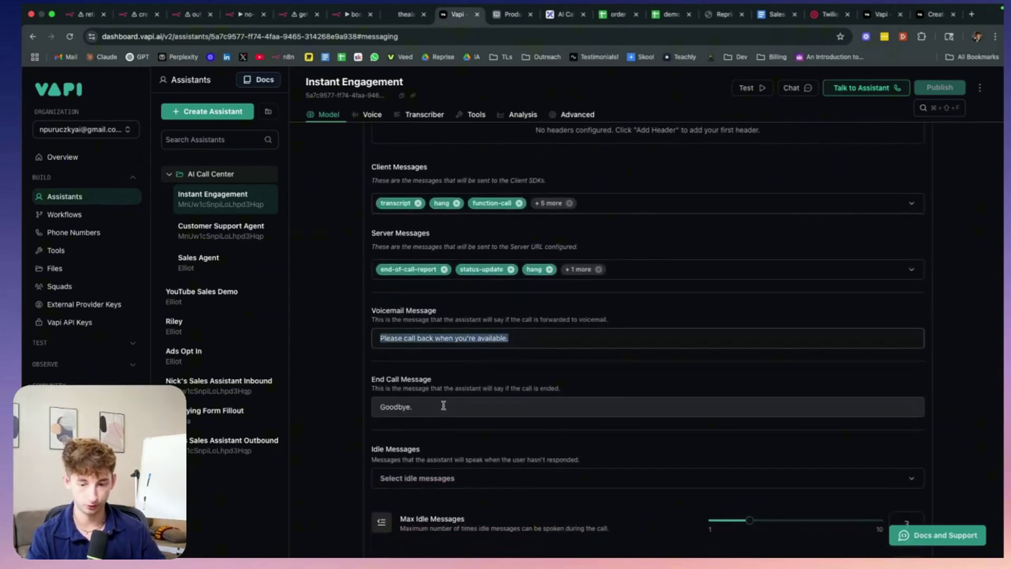
{"action": "left_click", "coordinate": [170, 355]}
Replace the Ads Opt In voicemail message with a new draft asking the contact to call back about sales services.
{"action": "scroll", "coordinate": [369, 436], "scroll_direction": "down", "scroll_amount": 15}
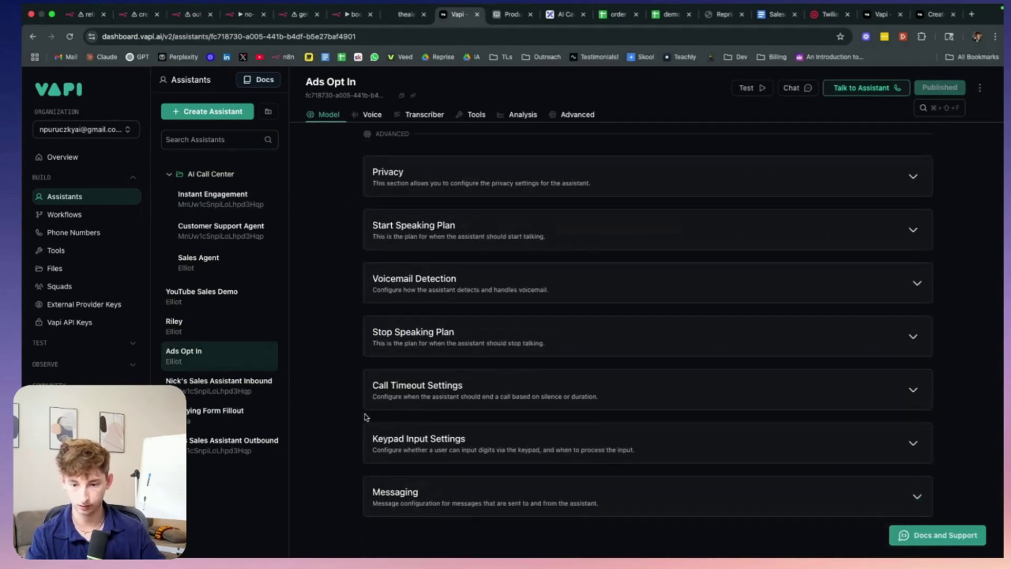
{"action": "left_click", "coordinate": [395, 485]}
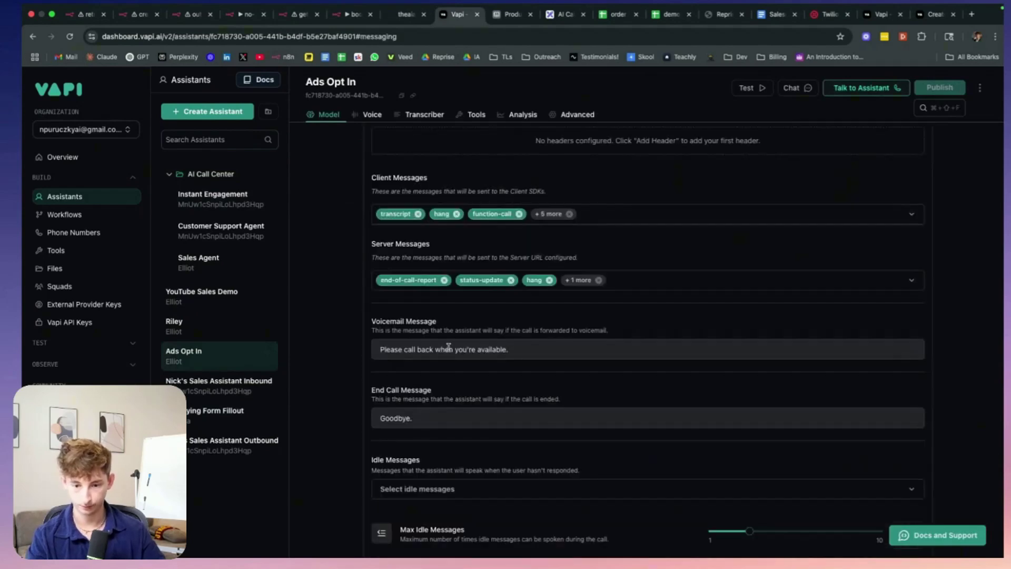
{"action": "left_click", "coordinate": [558, 357]}
{"action": "key", "text": "super+a"}
{"action": "key", "text": "BackSpace"}
{"action": "type", "text": "Hi th"}
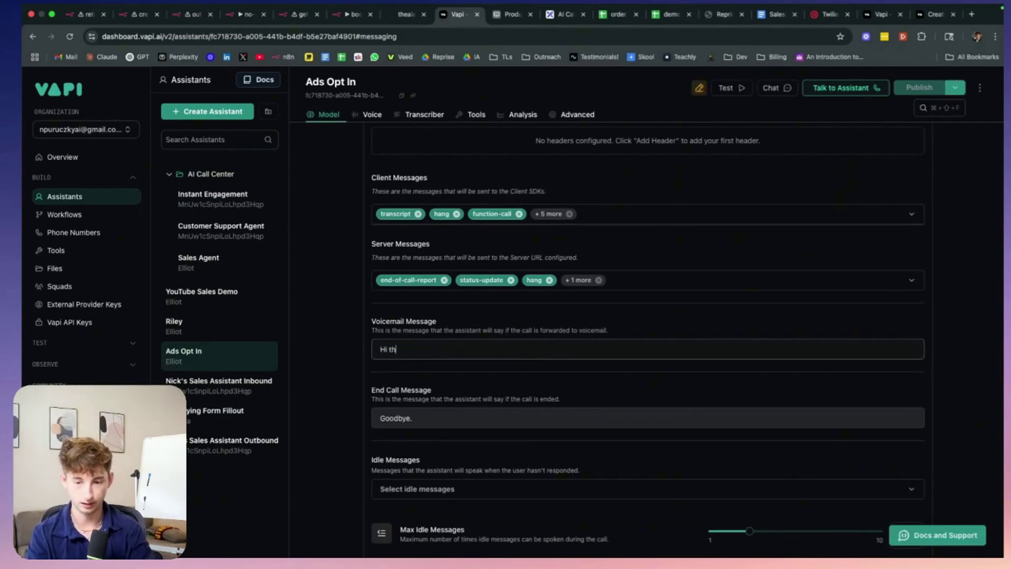
{"action": "type", "text": "is is tom from salesd"}
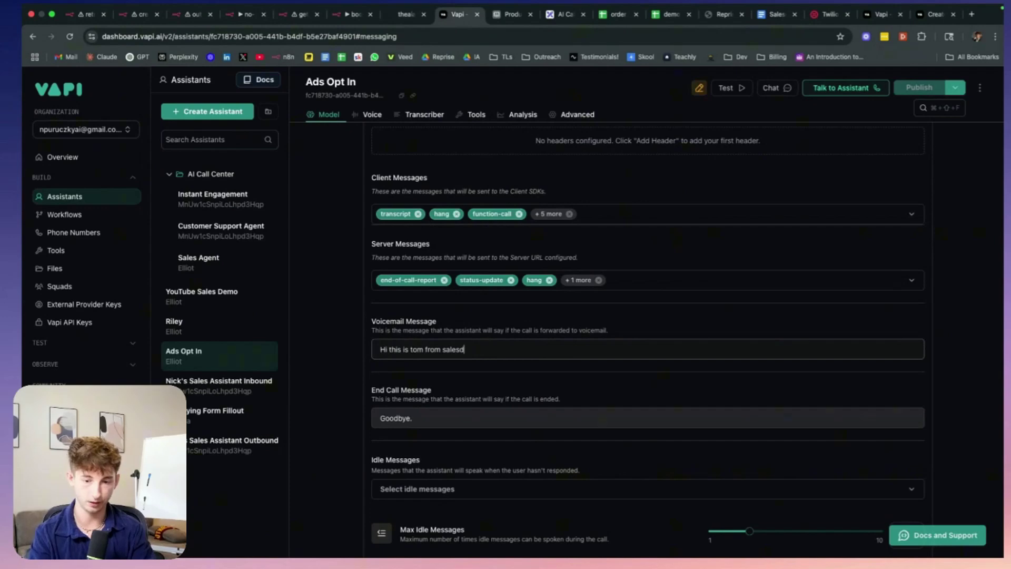
{"action": "type", "text": "one, we tried to rea"}
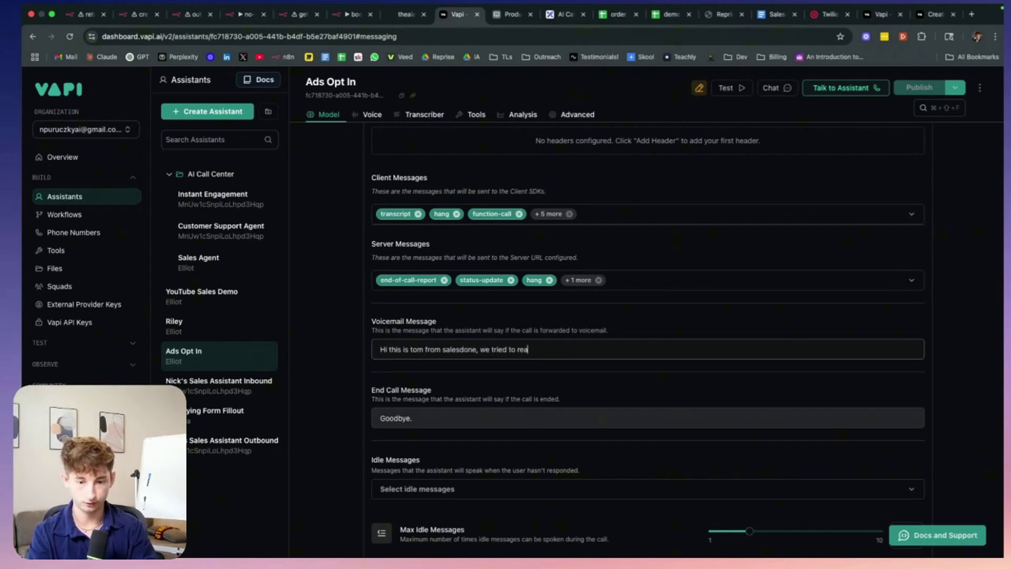
{"action": "type", "text": "ch you to sell our se"}
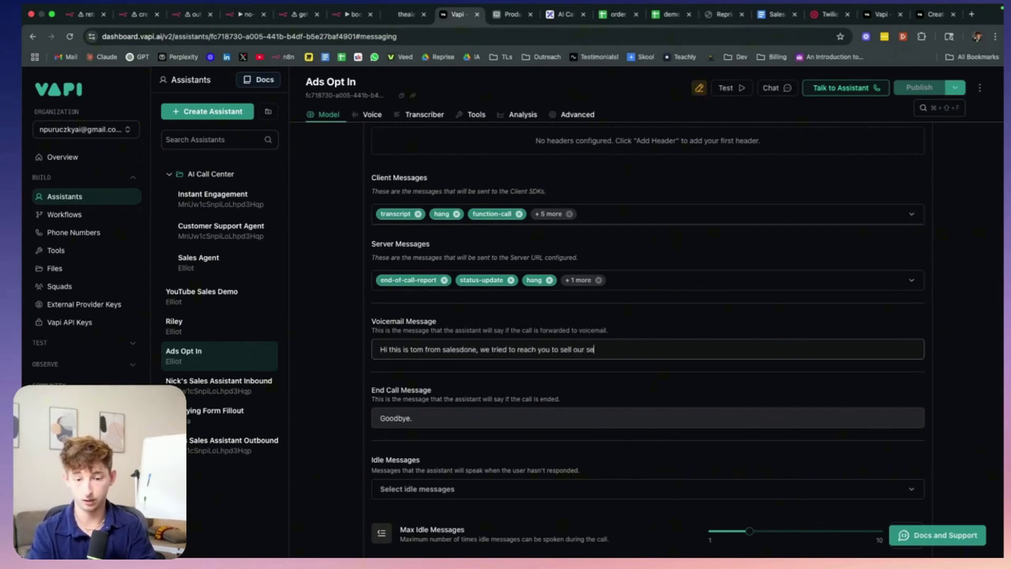
{"action": "type", "text": "rvices please call "}
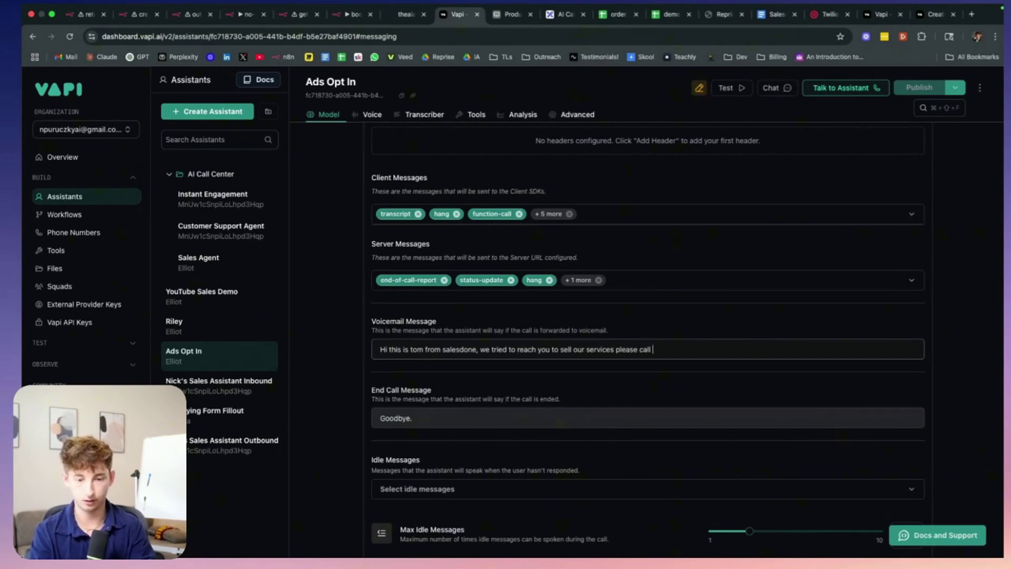
{"action": "type", "text": "back at your business number"}
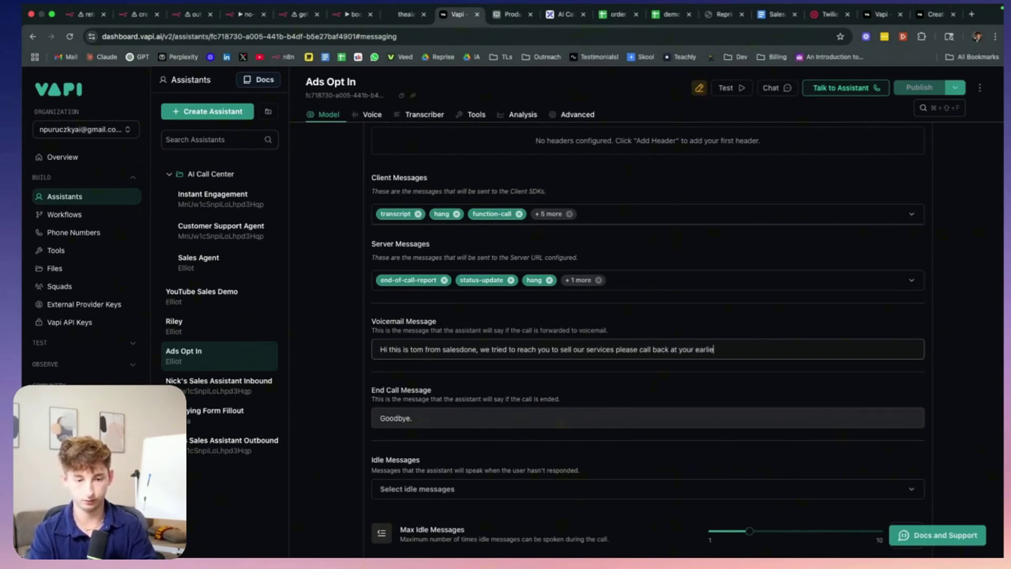
Clear the draft, reload to discard the edit, and return to the AI Call Center diagram.
{"action": "key", "text": "super+a"}
{"action": "key", "text": "BackSpace"}
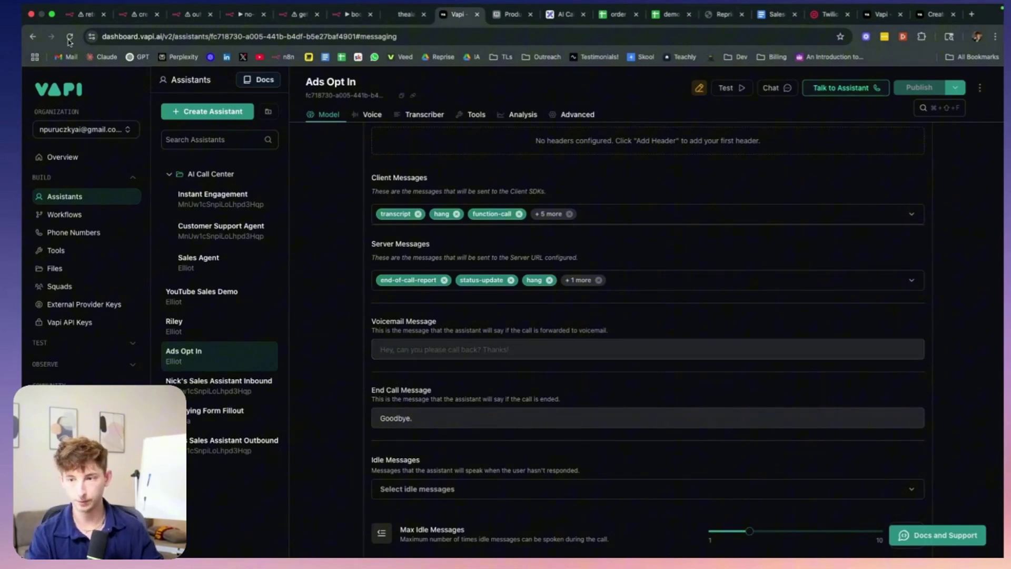
{"action": "left_click", "coordinate": [69, 36]}
{"action": "left_click", "coordinate": [574, 18]}
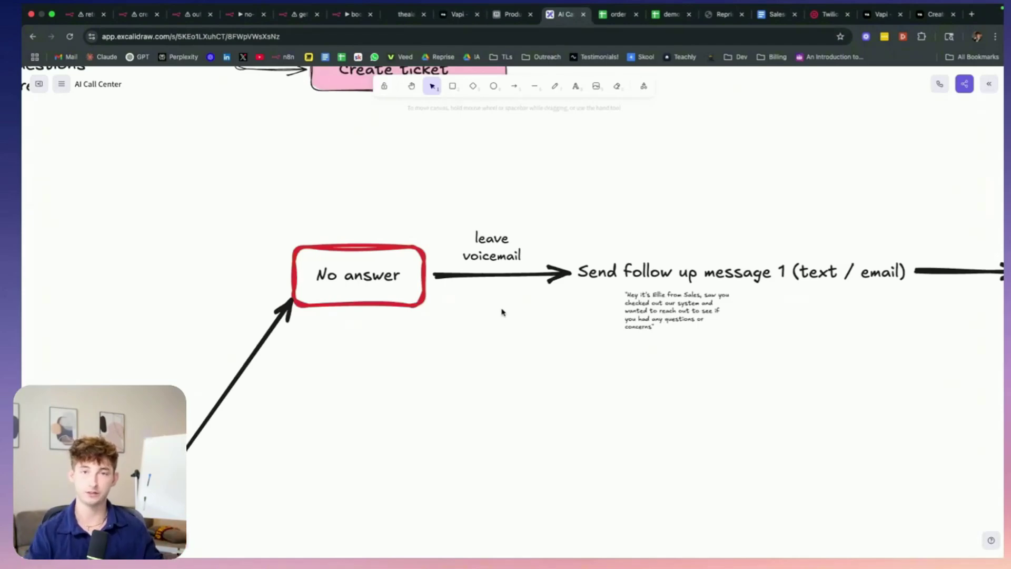
{"action": "scroll", "coordinate": [483, 385], "scroll_direction": "down", "scroll_amount": 5}
{"action": "scroll", "coordinate": [477, 405], "scroll_direction": "down", "scroll_amount": 5}
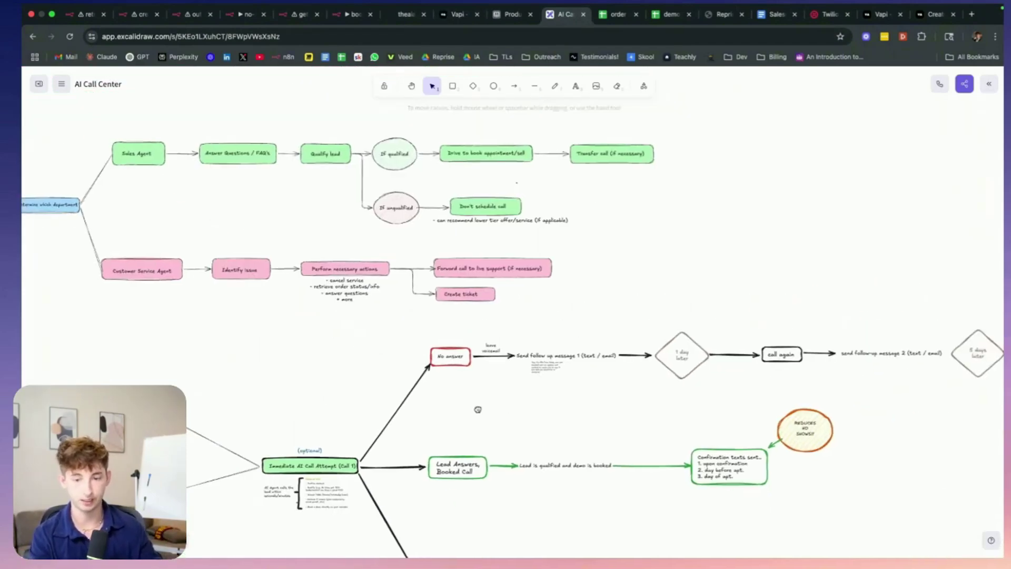
{"action": "scroll", "coordinate": [560, 345], "scroll_direction": "down", "scroll_amount": 2}
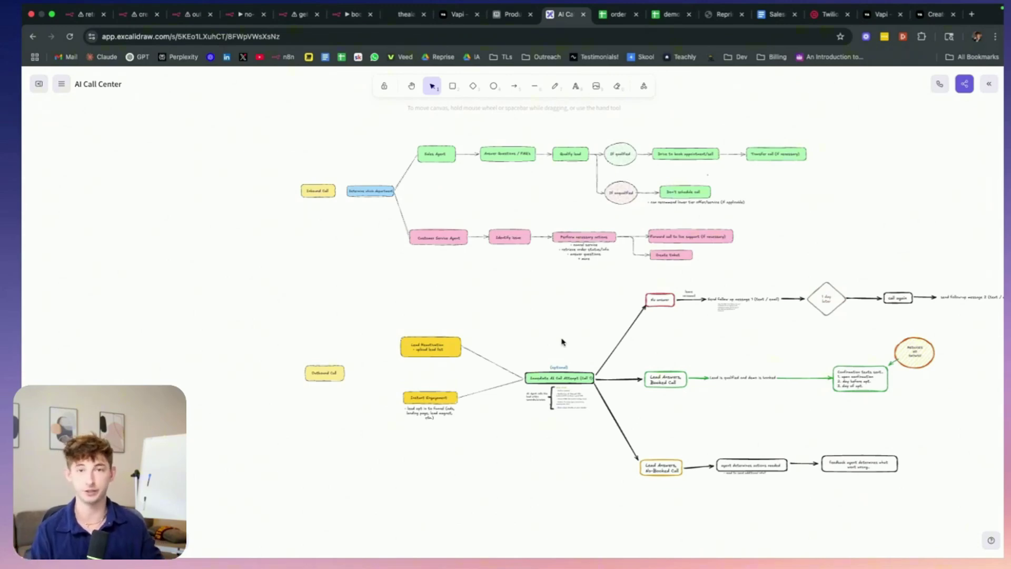
{"action": "scroll", "coordinate": [562, 342], "scroll_direction": "down", "scroll_amount": 1}
{"action": "scroll", "coordinate": [562, 342], "scroll_direction": "right", "scroll_amount": 1}
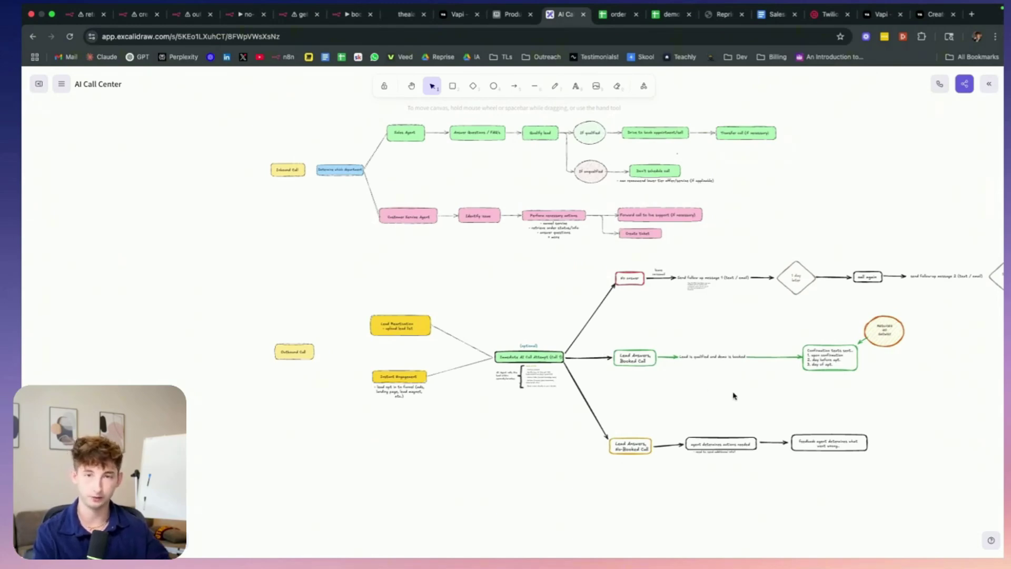
{"action": "scroll", "coordinate": [650, 373], "scroll_direction": "right", "scroll_amount": 5}
{"action": "scroll", "coordinate": [650, 372], "scroll_direction": "down", "scroll_amount": 1}
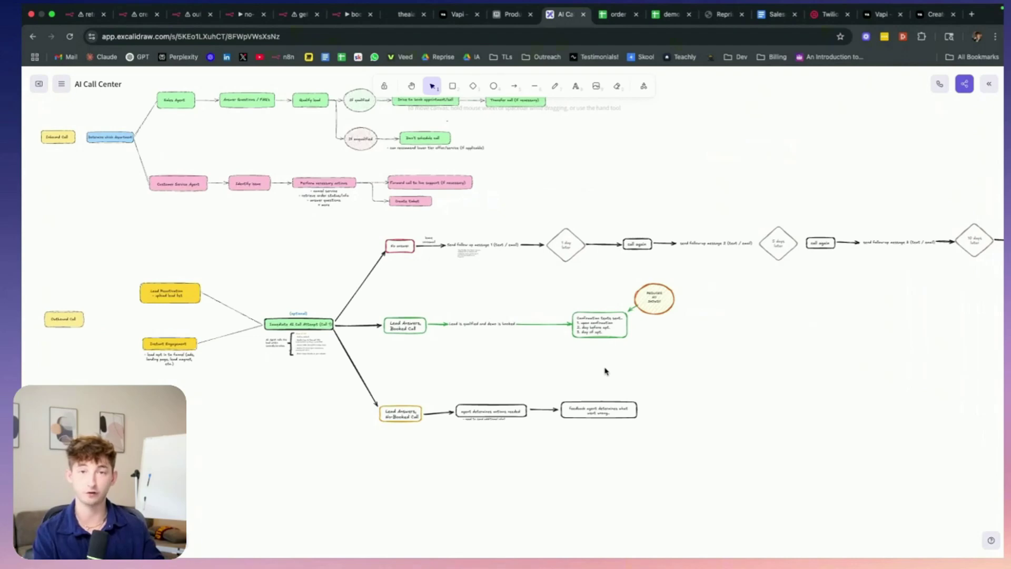
{"action": "left_click_drag", "start_coordinate": [444, 278], "coordinate": [760, 370]}
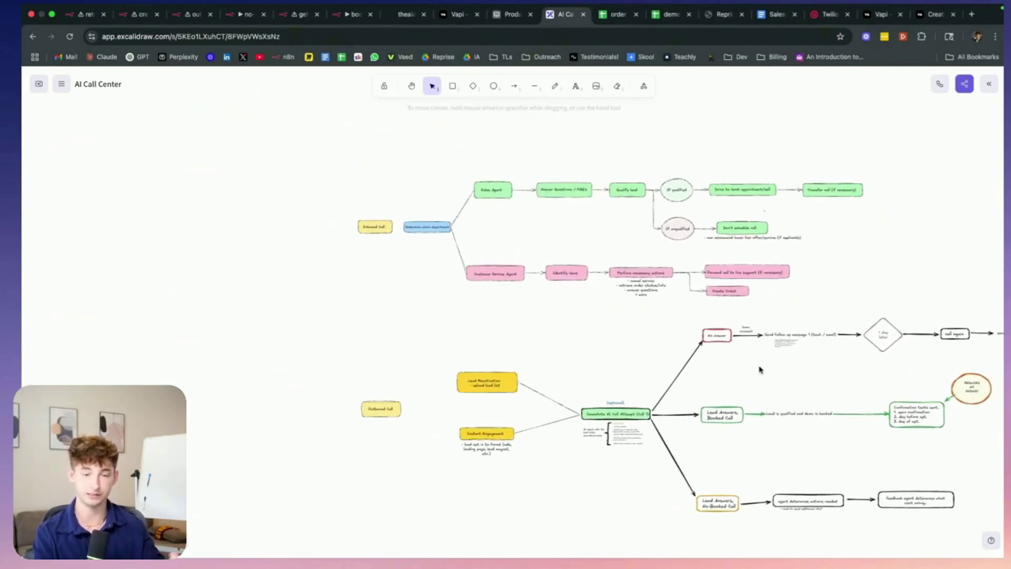
{"action": "scroll", "coordinate": [616, 357], "scroll_direction": "down", "scroll_amount": 3}
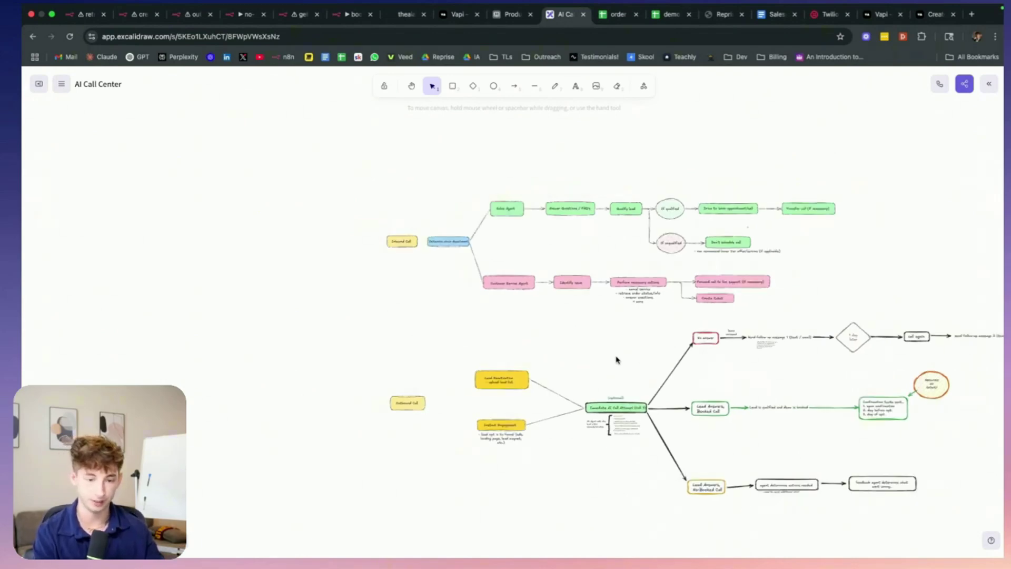
{"action": "scroll", "coordinate": [611, 348], "scroll_direction": "up", "scroll_amount": 5}
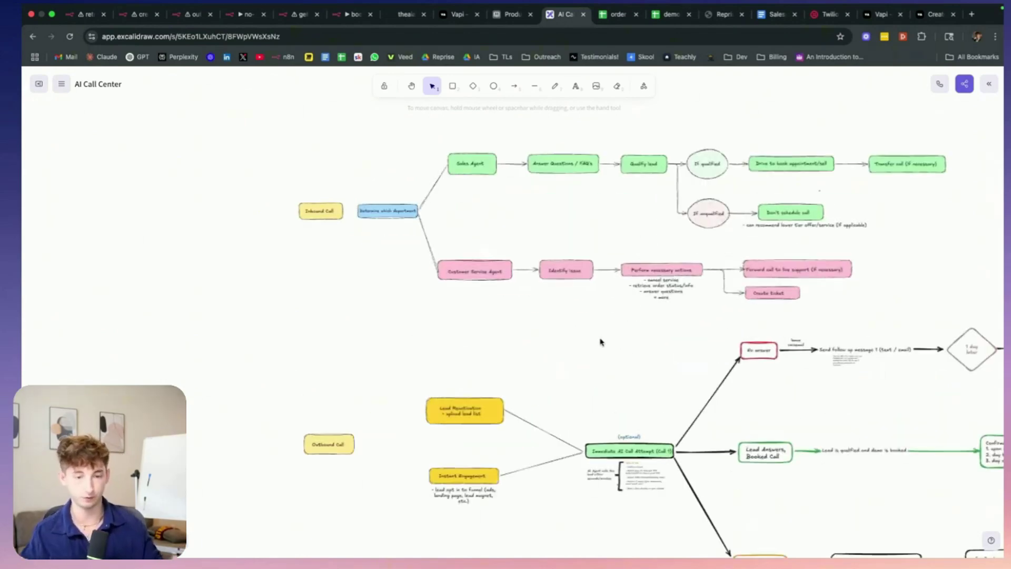
{"action": "scroll", "coordinate": [609, 311], "scroll_direction": "down", "scroll_amount": 3}
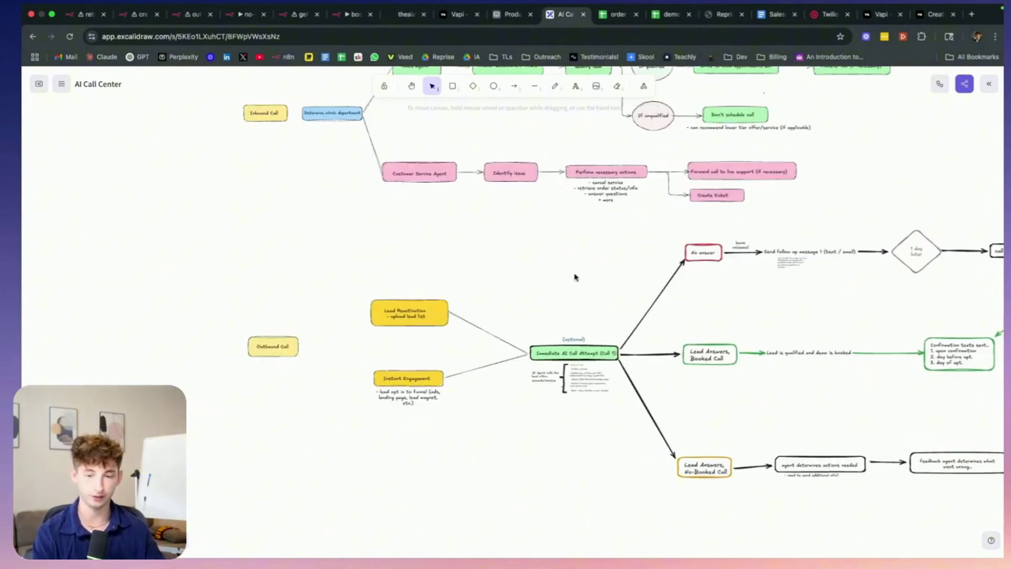
{"action": "scroll", "coordinate": [574, 277], "scroll_direction": "down", "scroll_amount": 3}
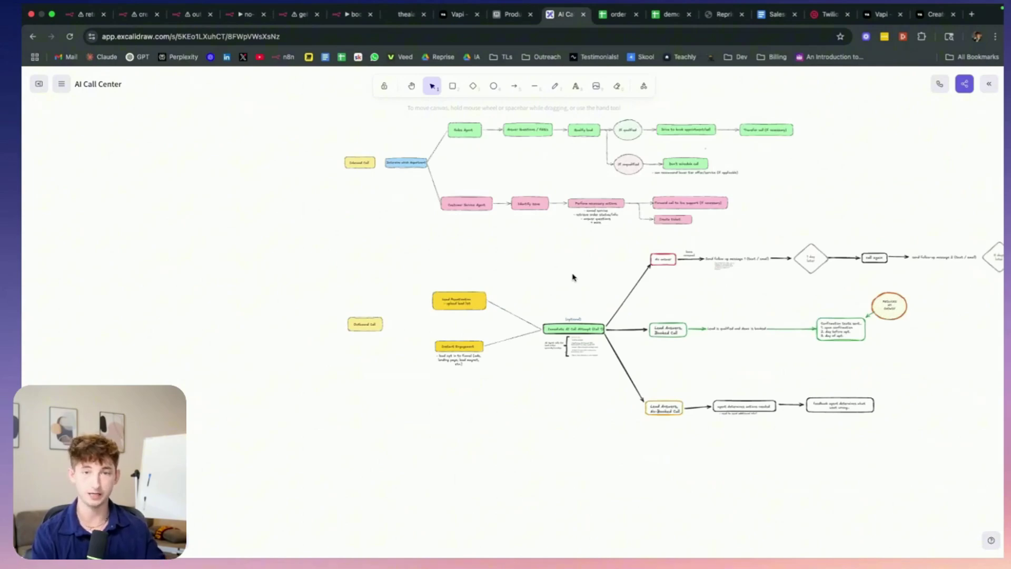